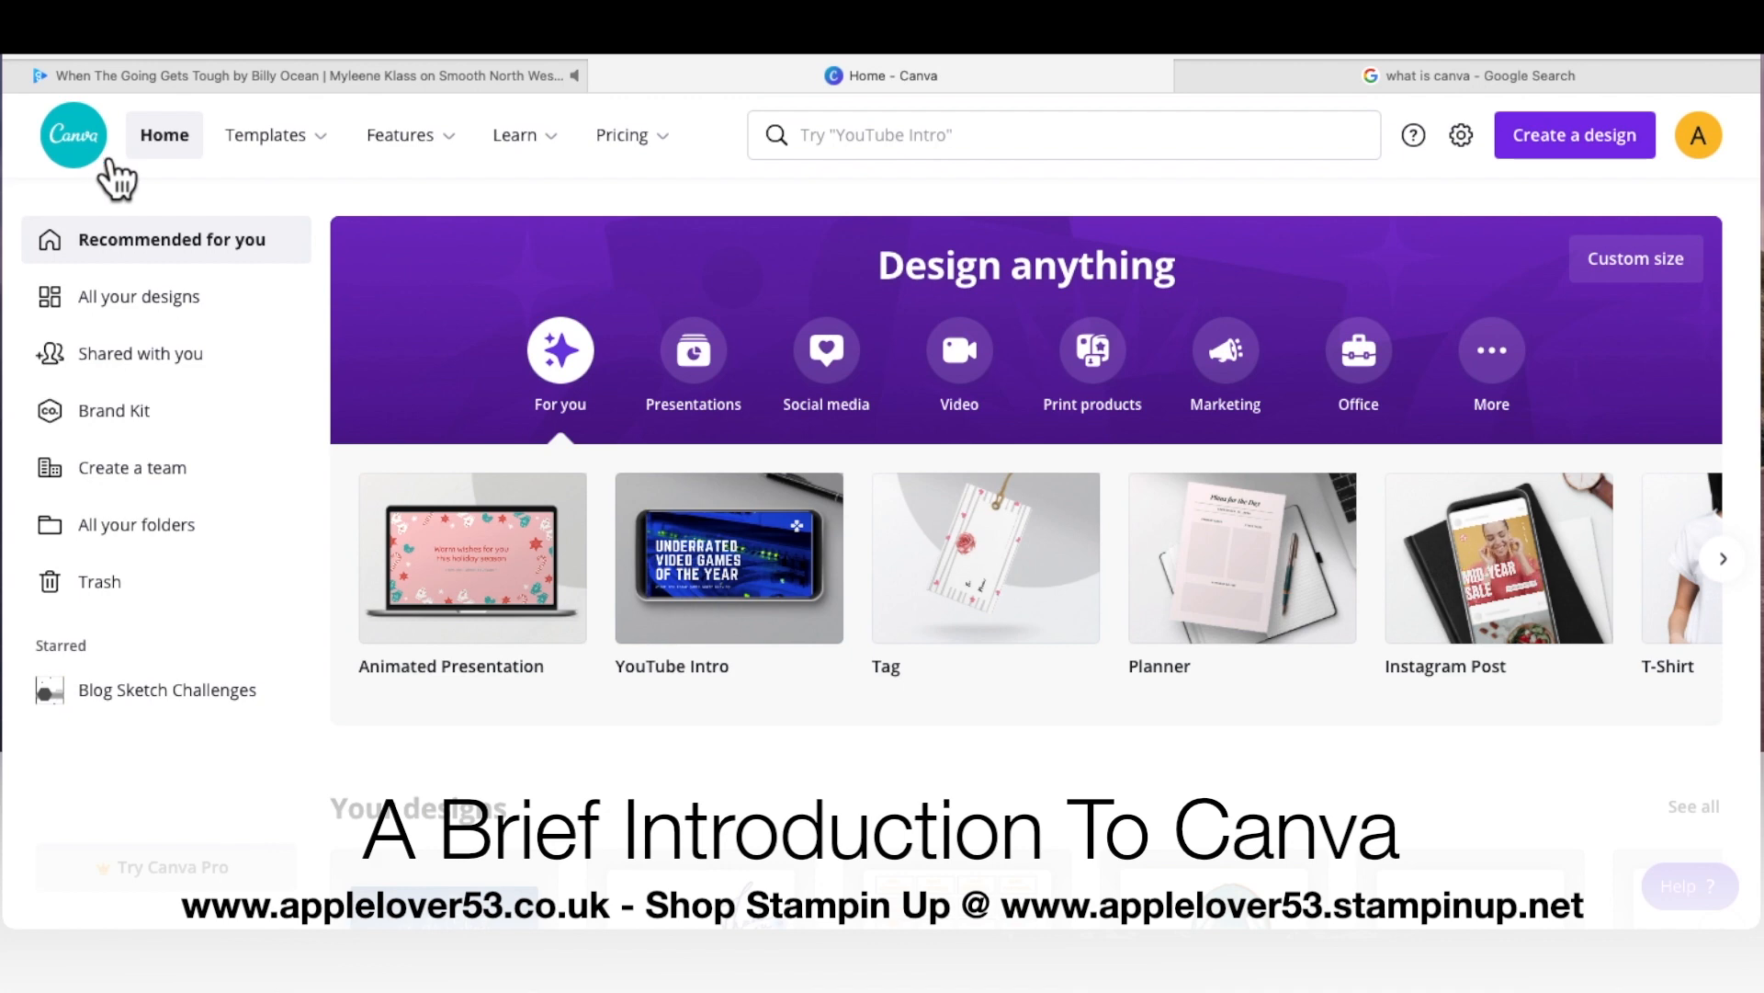
Step: Open Canva's pricing page and compare what the Free, Pro and Enterprise plans include
{"action": "mouse_move", "coordinate": [276, 136]}
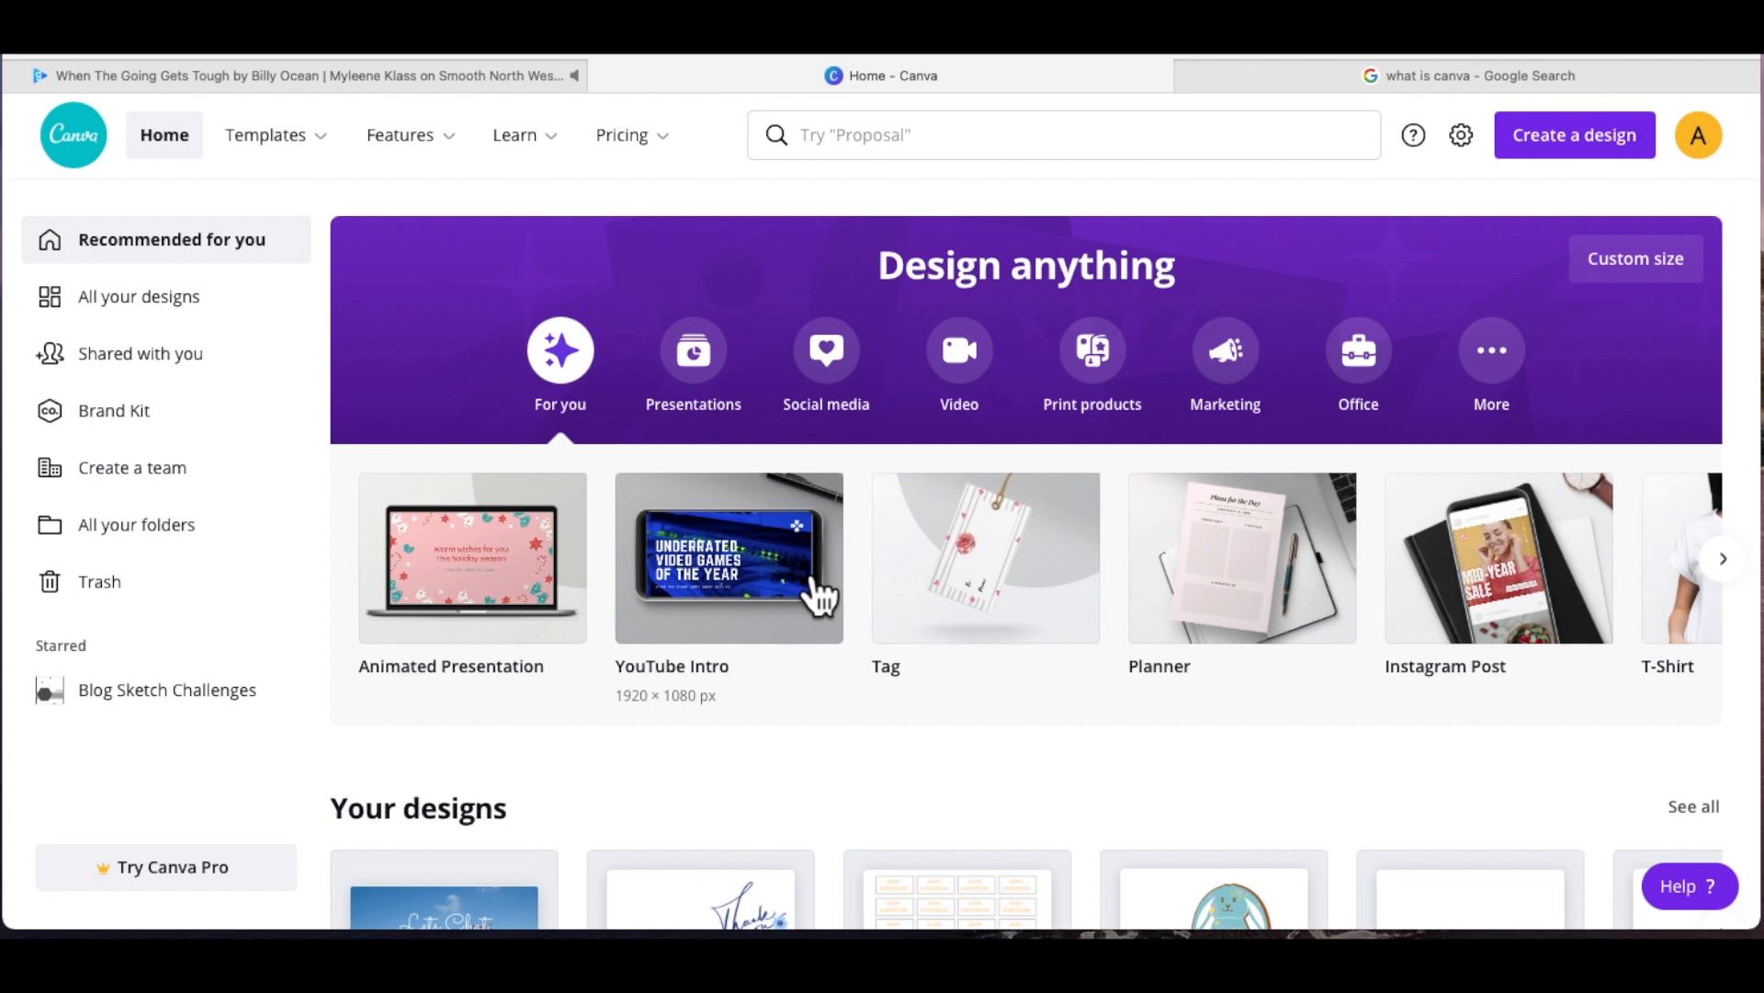
{"action": "left_click", "coordinate": [638, 139]}
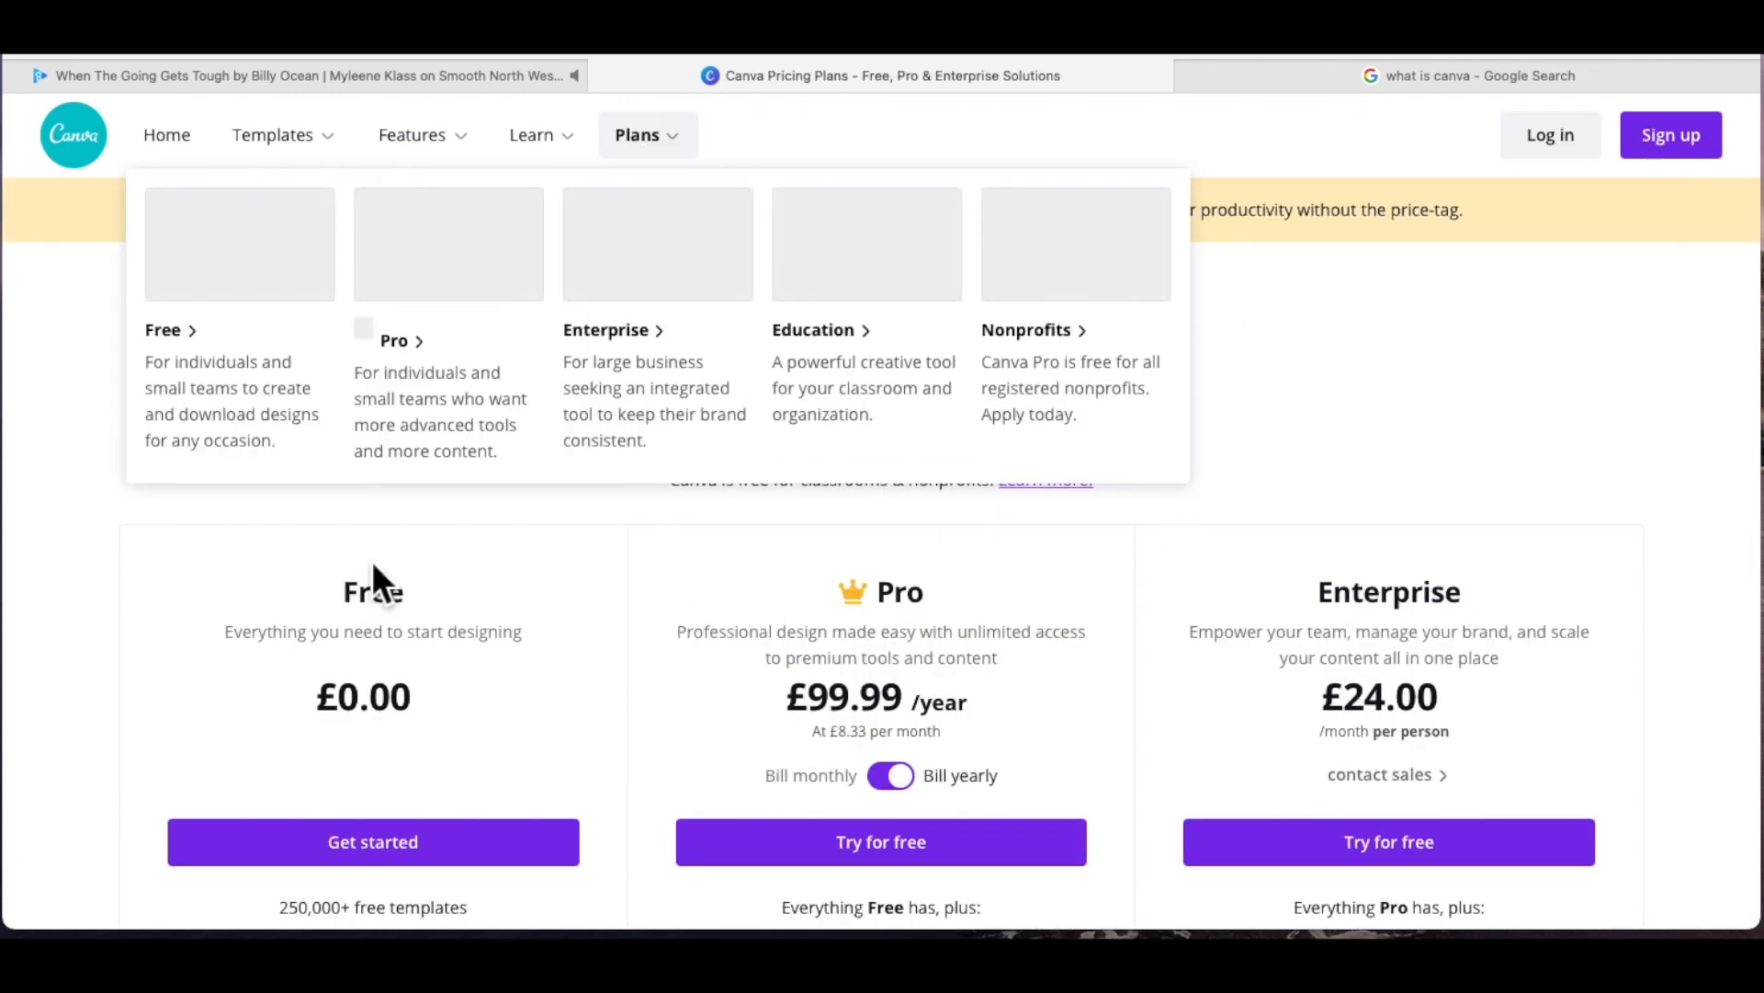
{"action": "scroll", "coordinate": [108, 500], "scroll_direction": "down", "scroll_amount": 5}
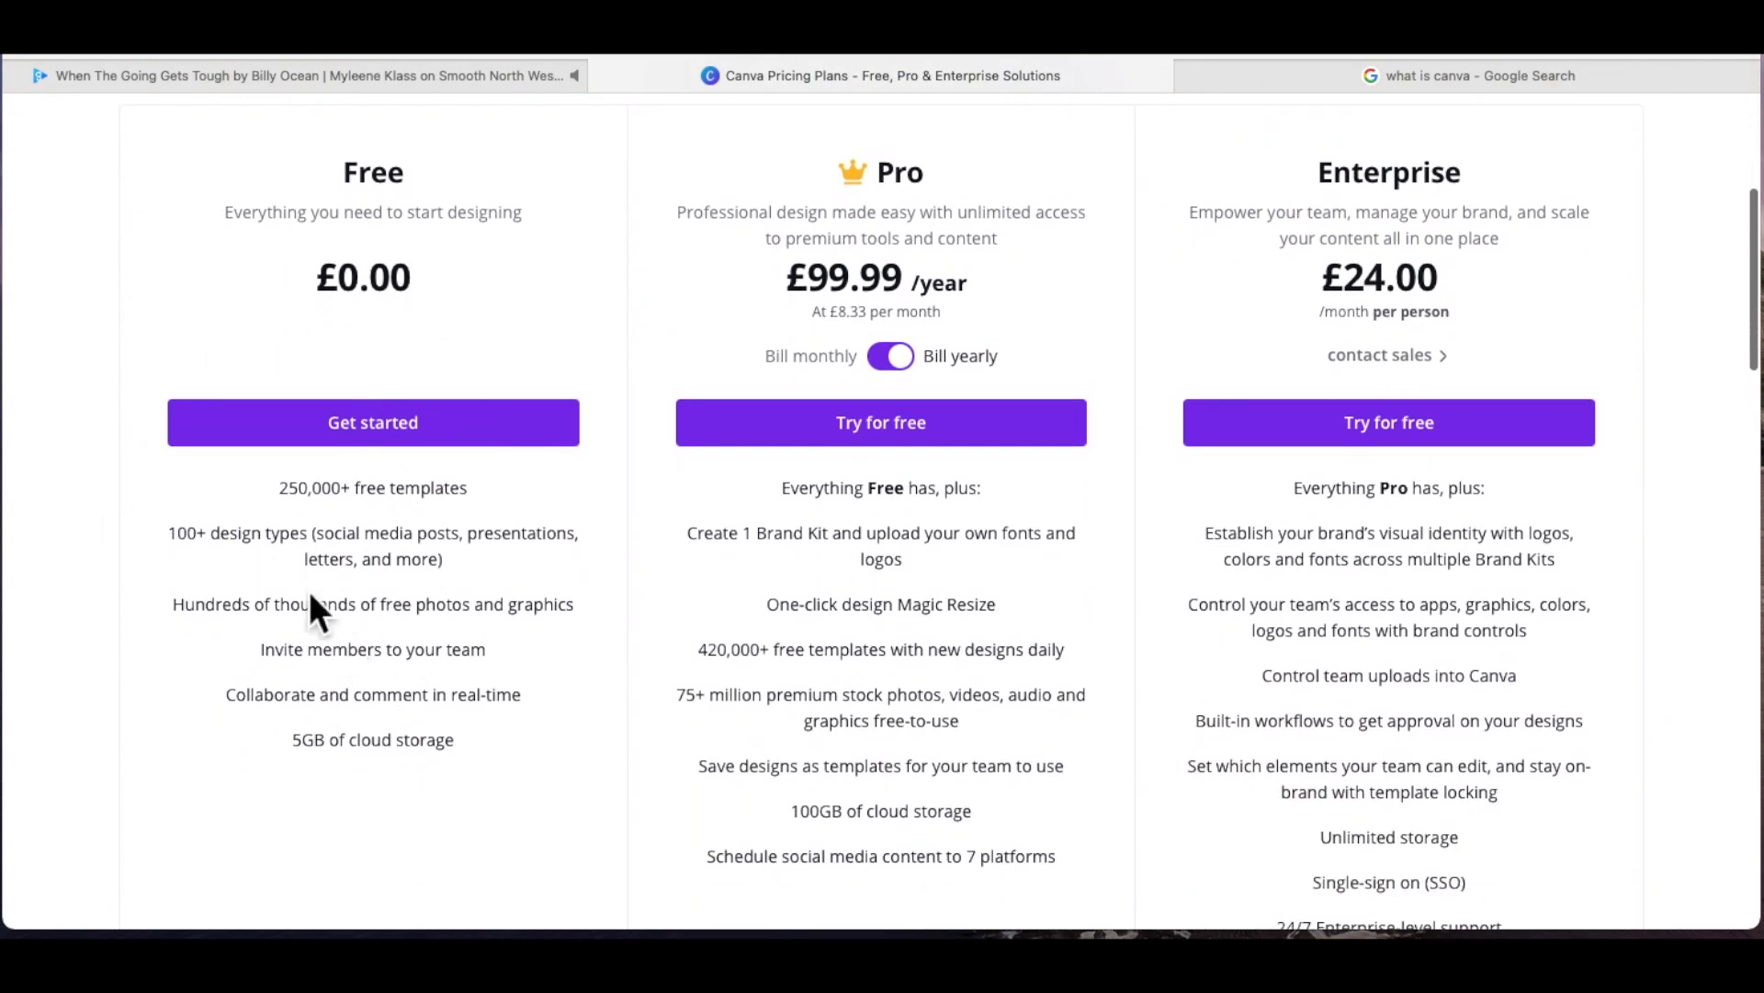
{"action": "scroll", "coordinate": [570, 648], "scroll_direction": "down", "scroll_amount": 1}
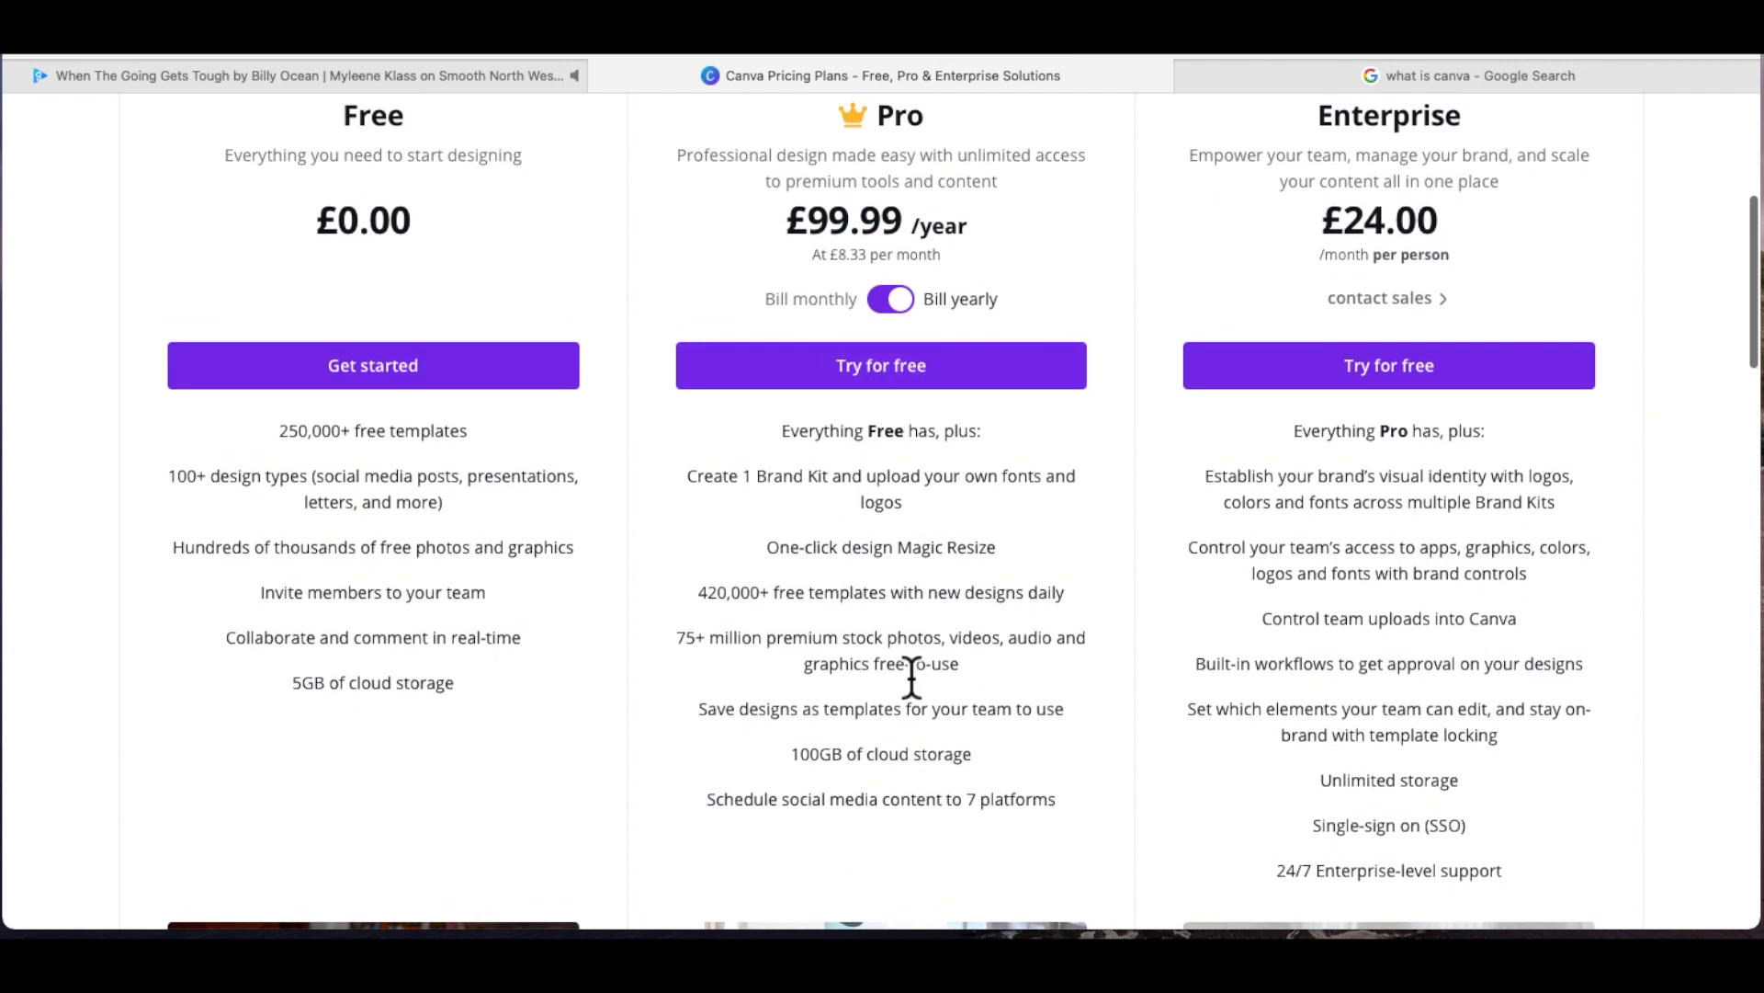
{"action": "scroll", "coordinate": [909, 655], "scroll_direction": "up", "scroll_amount": 2}
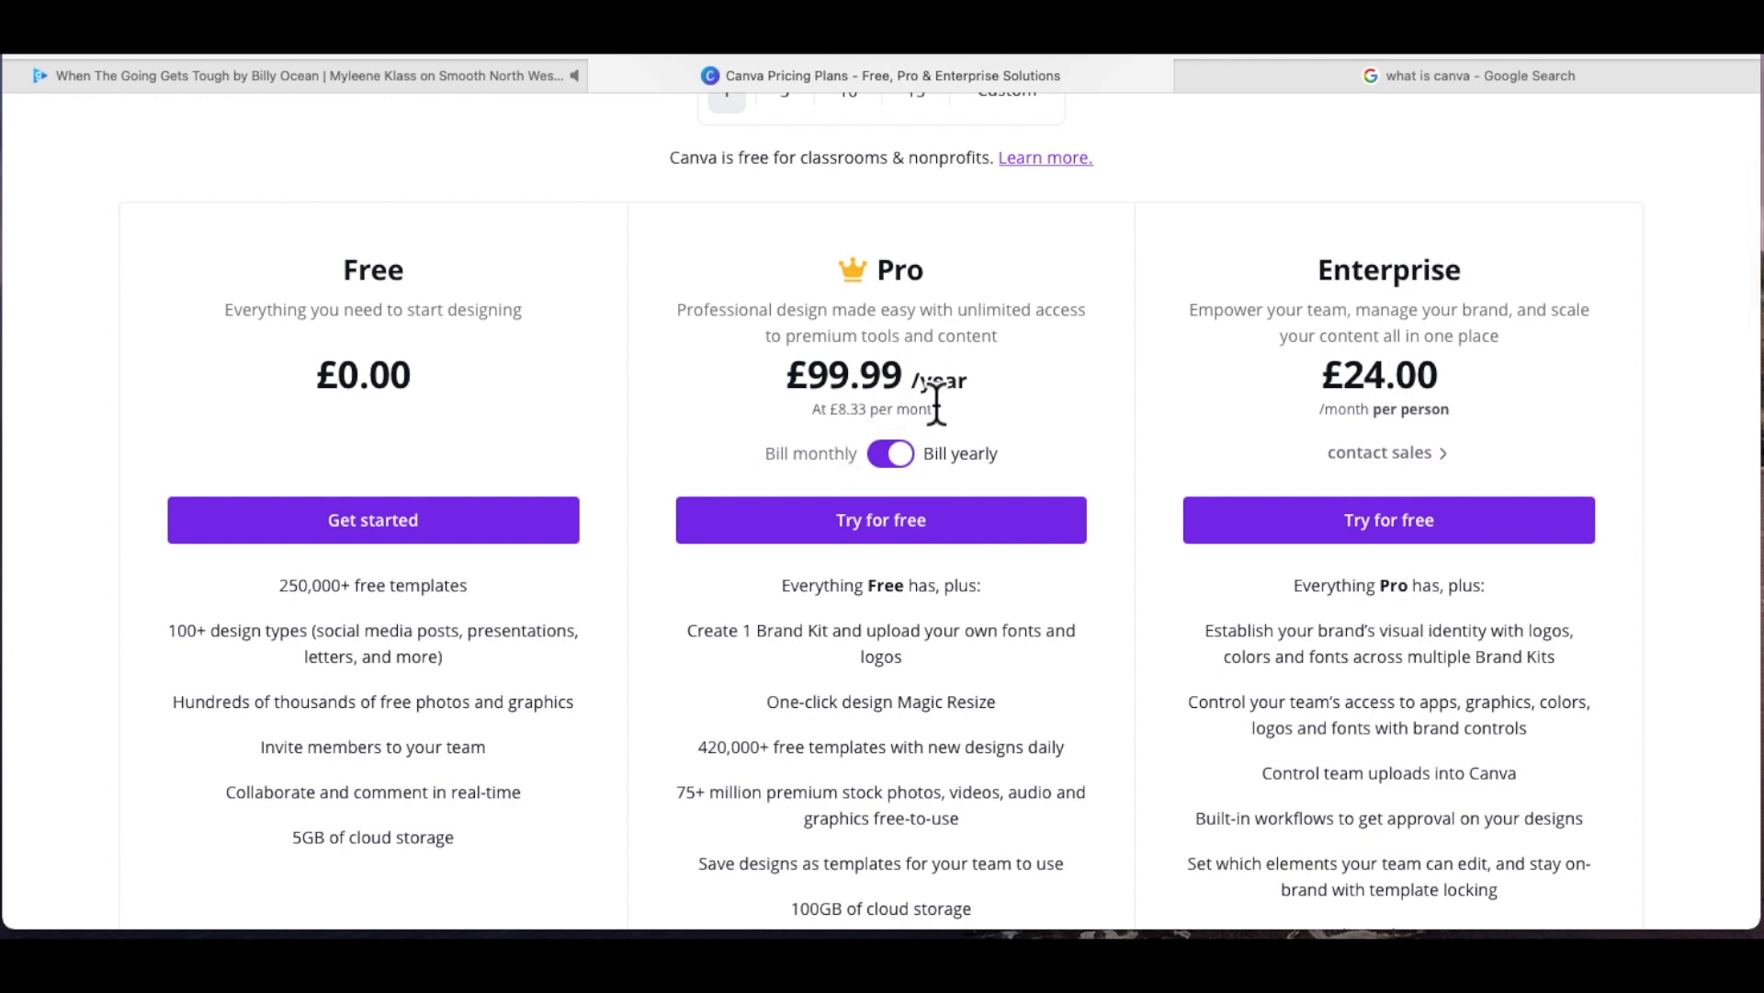
Step: Compare the Pro plan's monthly and yearly billing prices, ending on yearly billing, and review the plan options again
{"action": "left_click", "coordinate": [891, 450]}
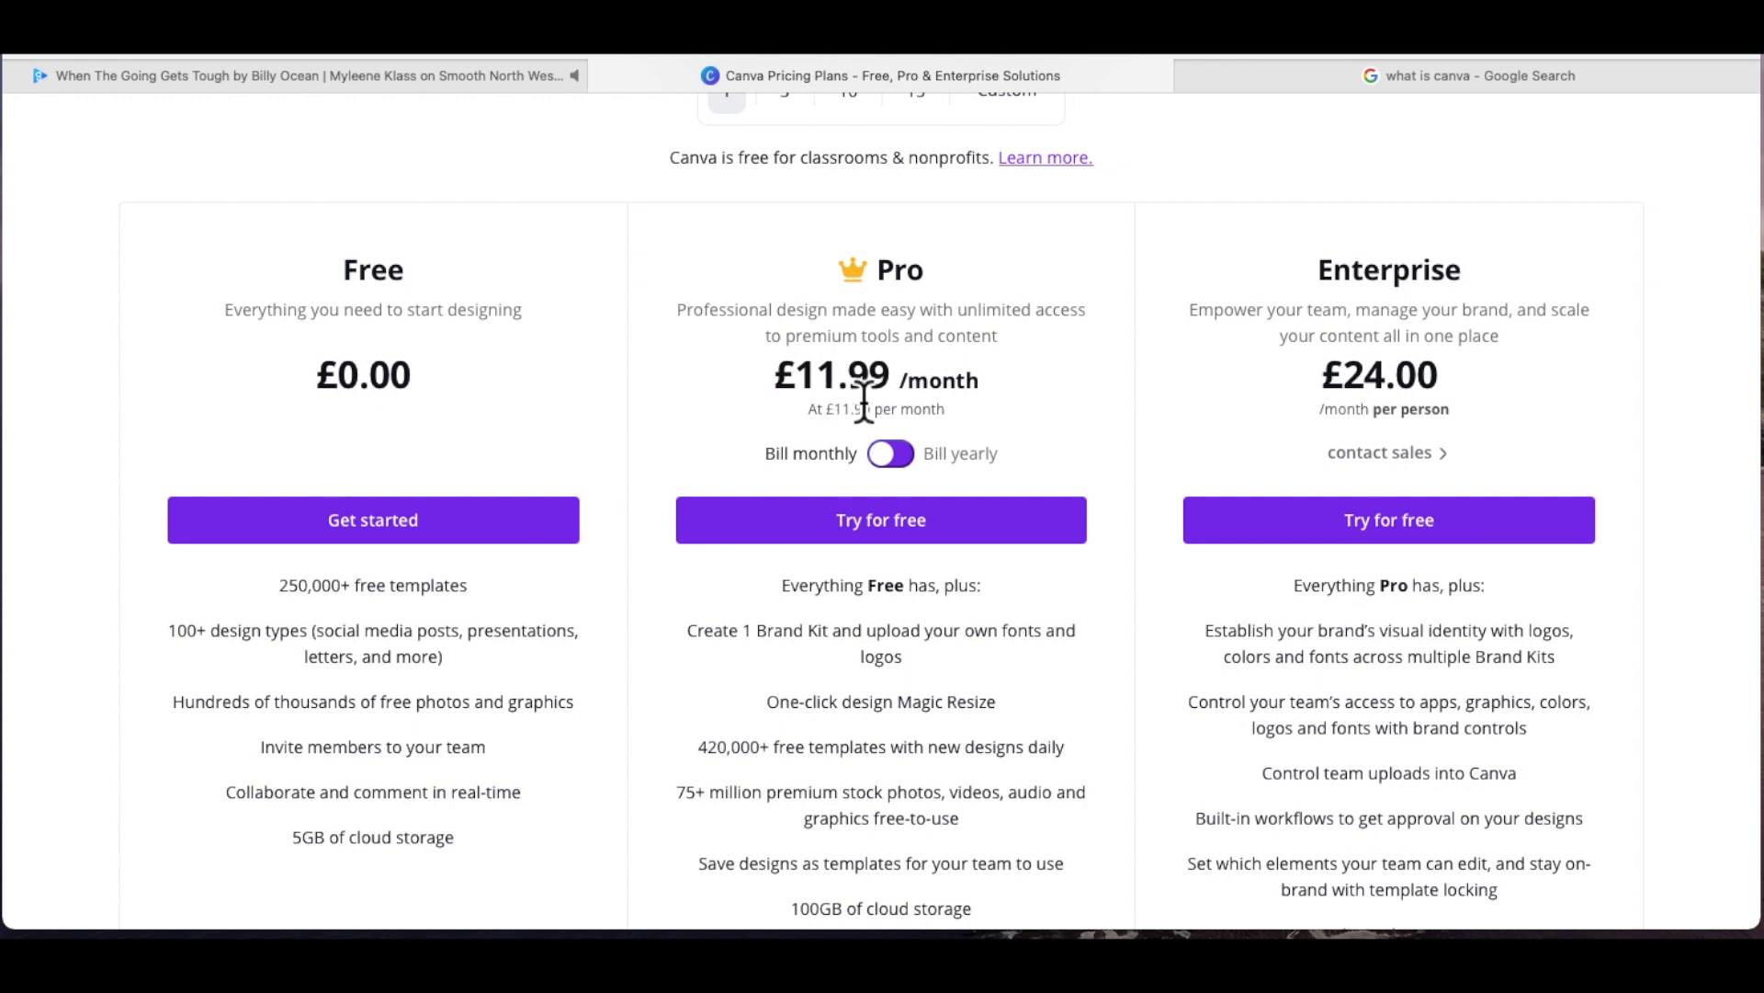
{"action": "left_click", "coordinate": [919, 471]}
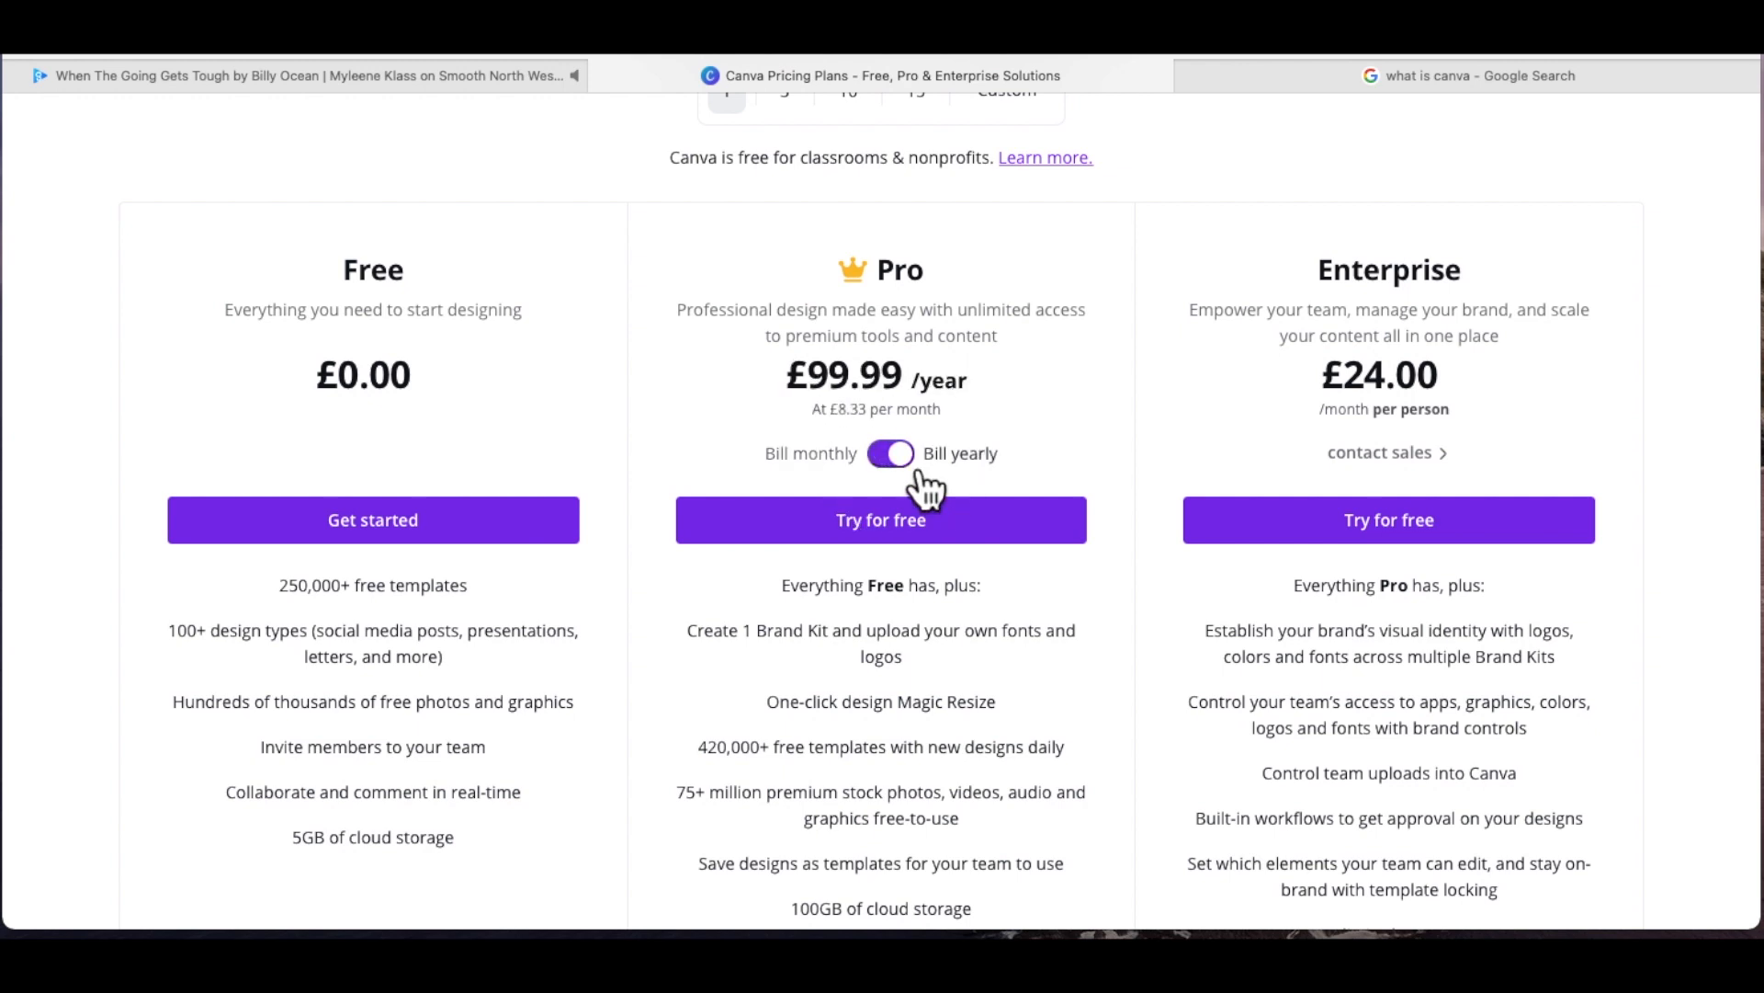
{"action": "scroll", "coordinate": [924, 487], "scroll_direction": "down", "scroll_amount": 3}
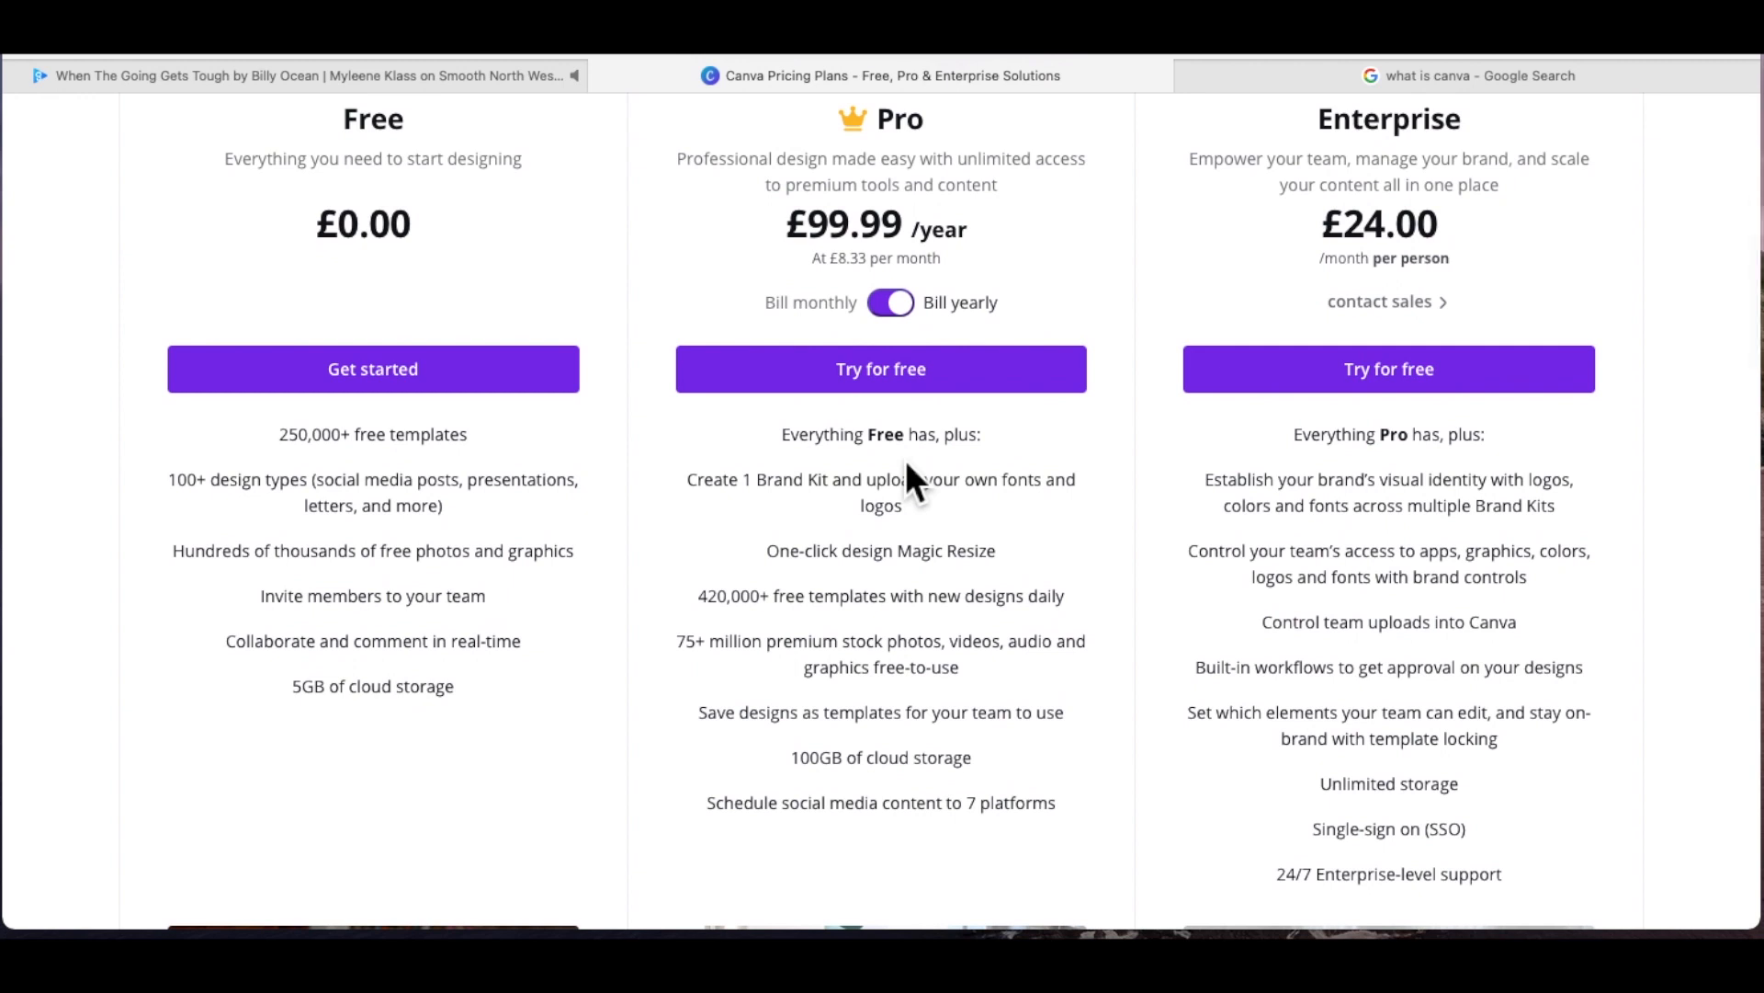
{"action": "scroll", "coordinate": [908, 469], "scroll_direction": "up", "scroll_amount": 9}
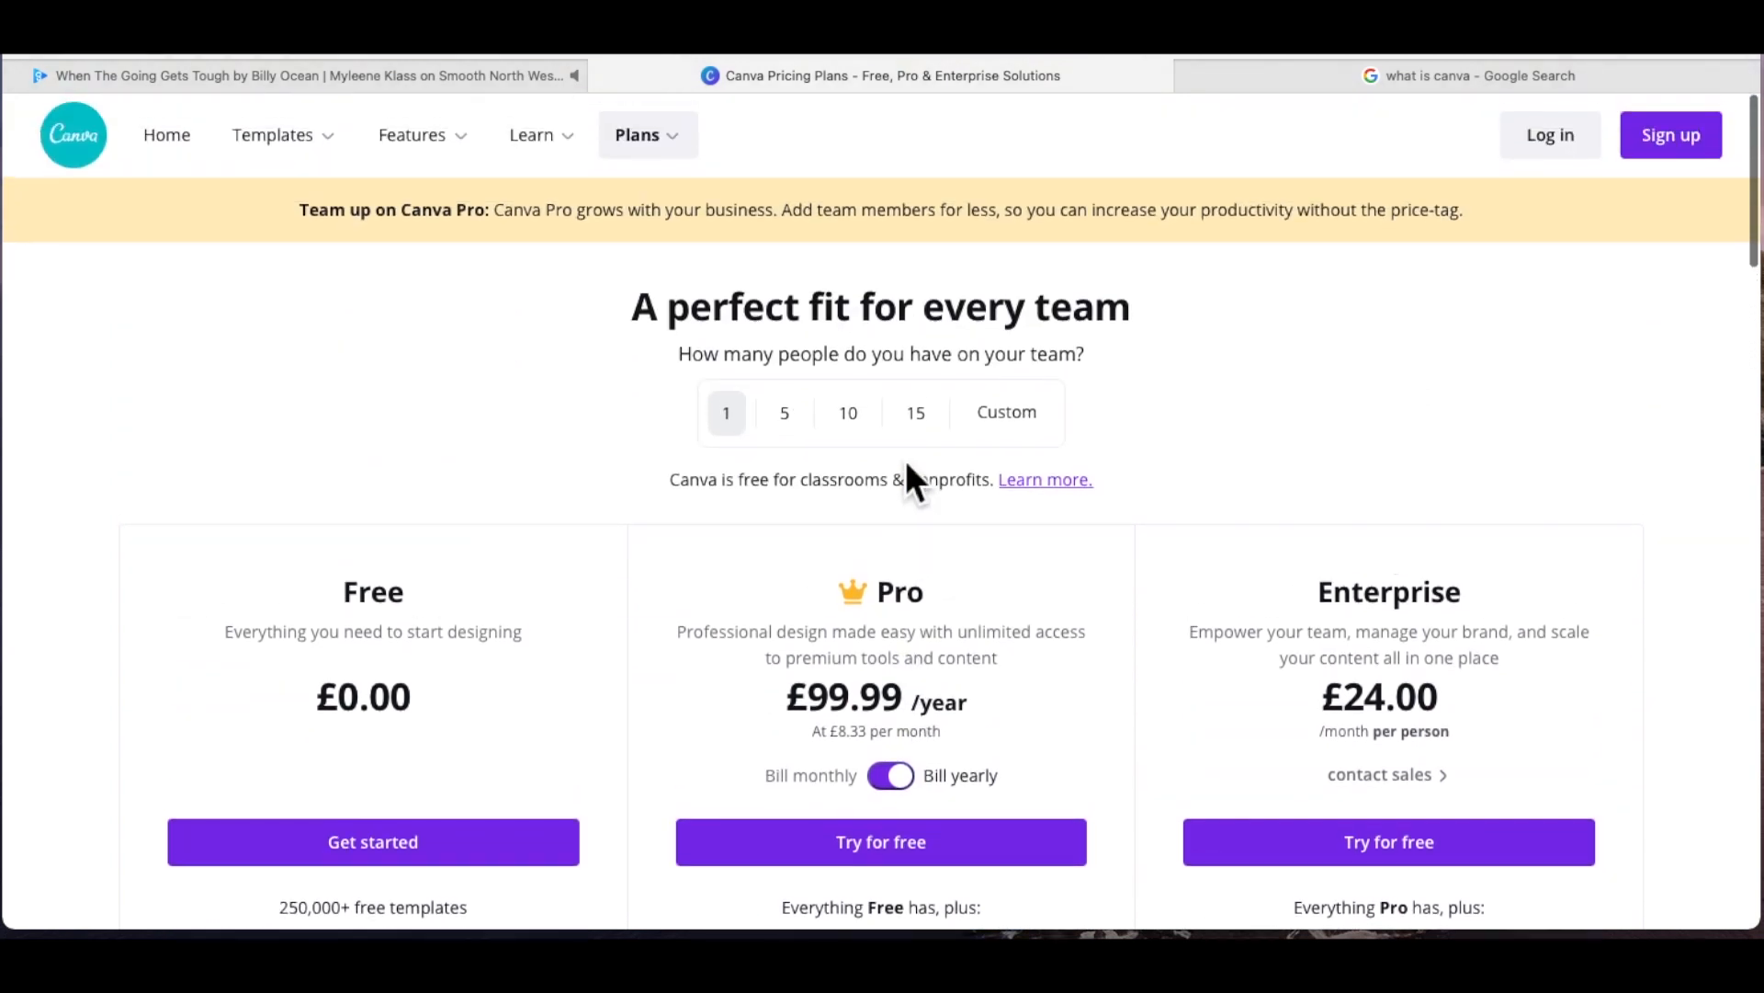
{"action": "scroll", "coordinate": [906, 465], "scroll_direction": "down", "scroll_amount": 4}
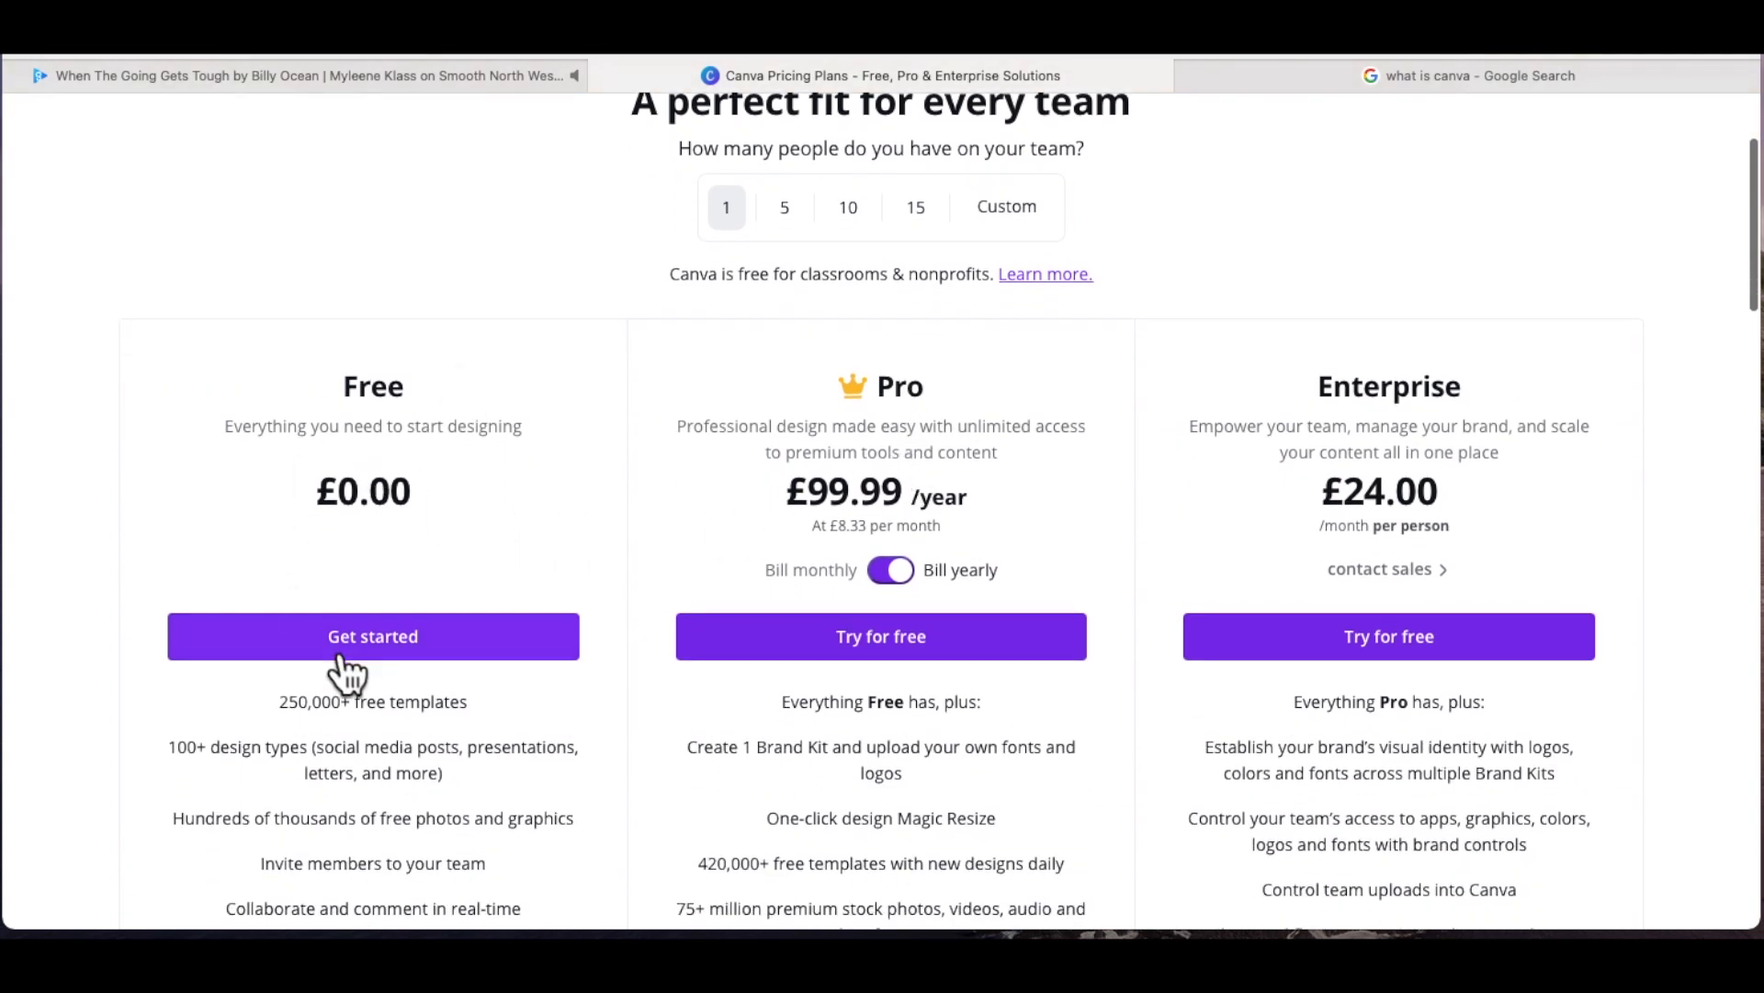
{"action": "scroll", "coordinate": [568, 680], "scroll_direction": "up", "scroll_amount": 4}
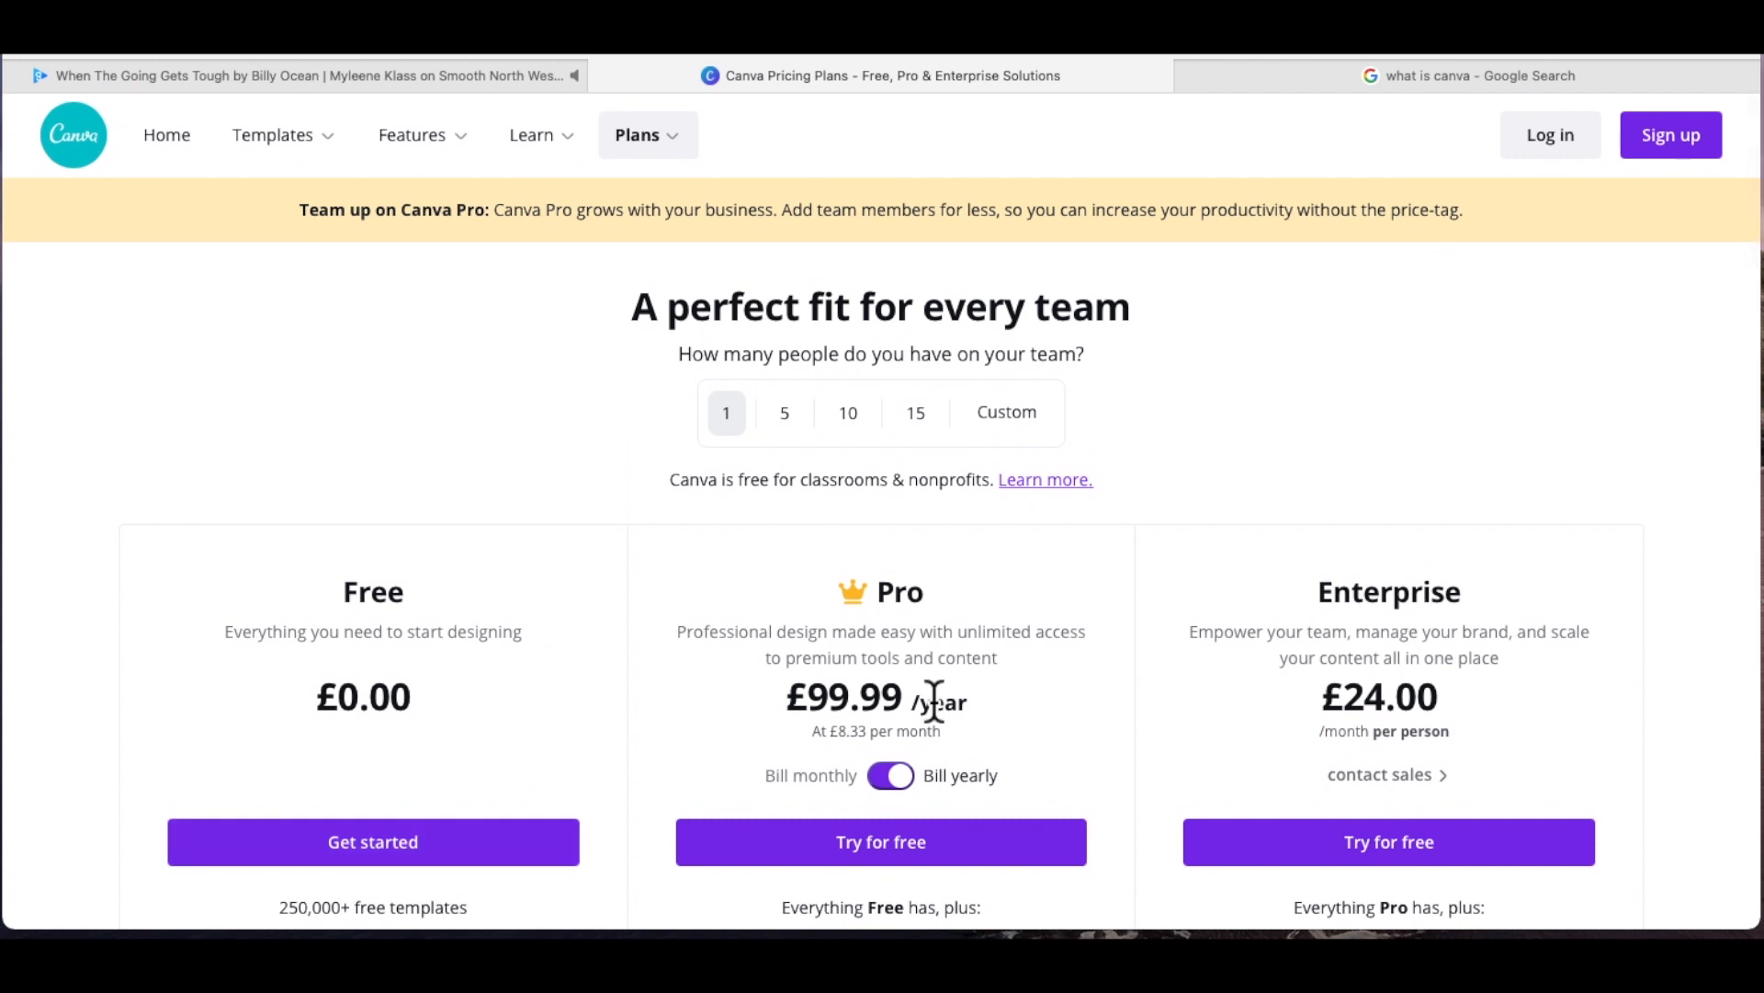
Step: Return to the Canva home page and switch to the Google results for "what is canva"
{"action": "left_click", "coordinate": [169, 135]}
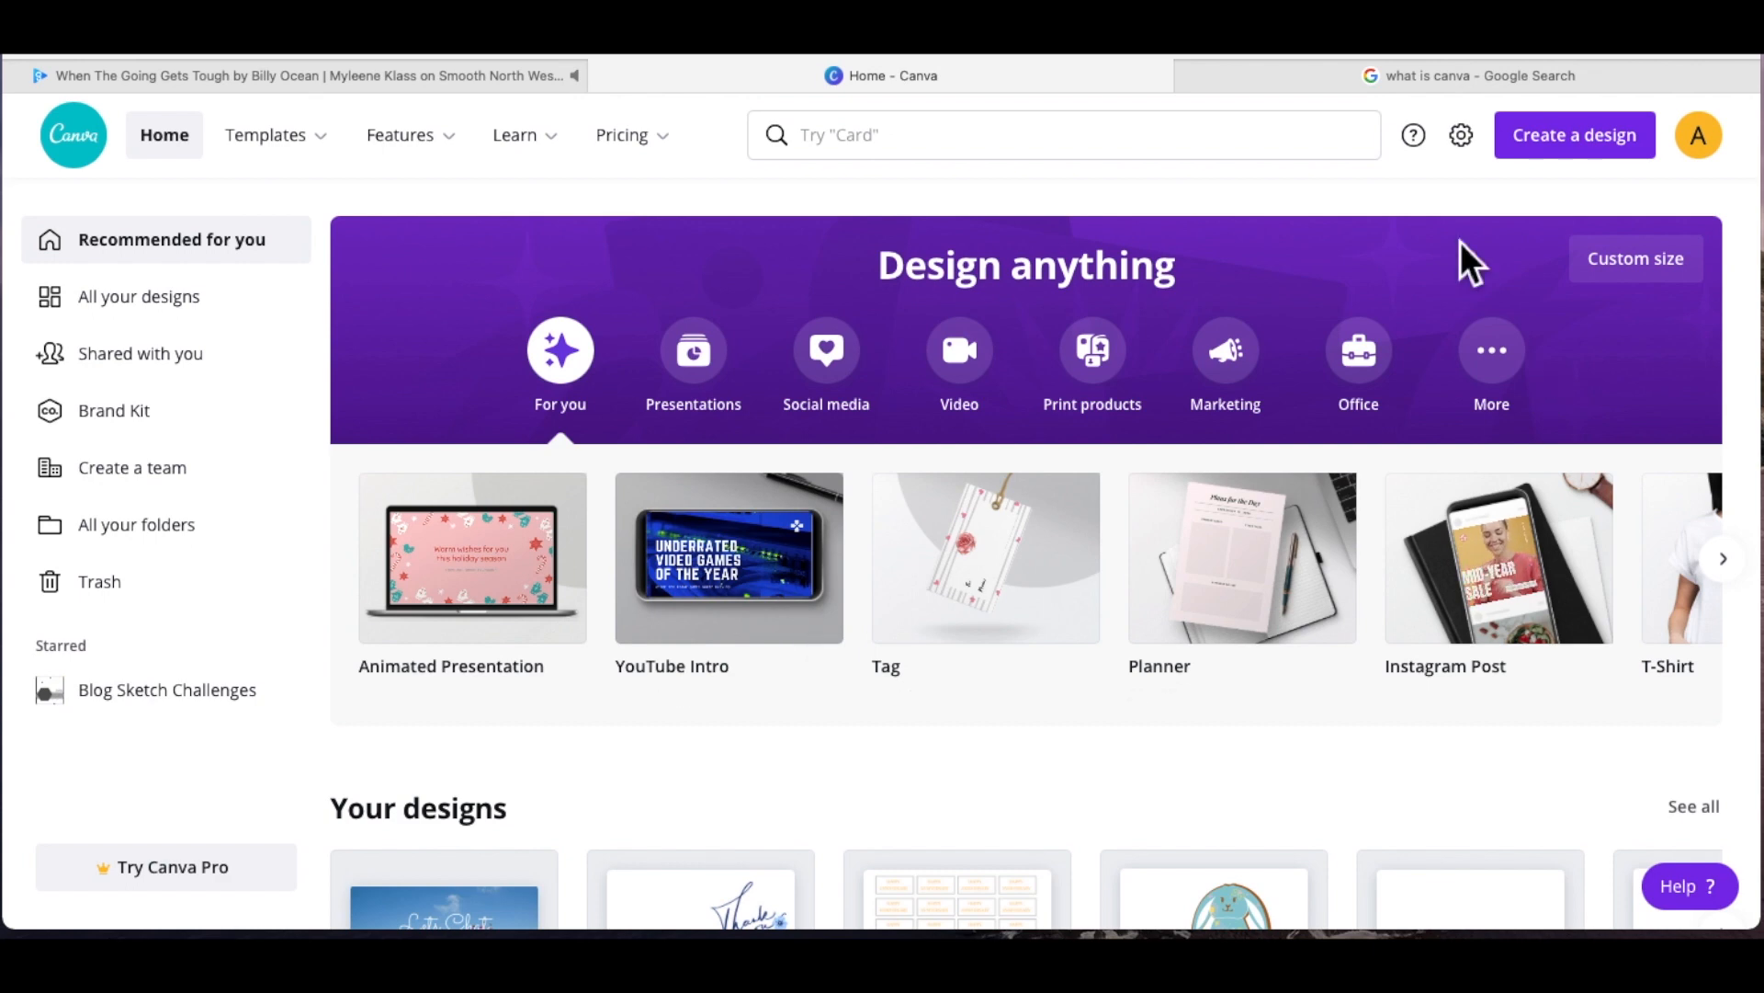
{"action": "left_click", "coordinate": [1378, 80]}
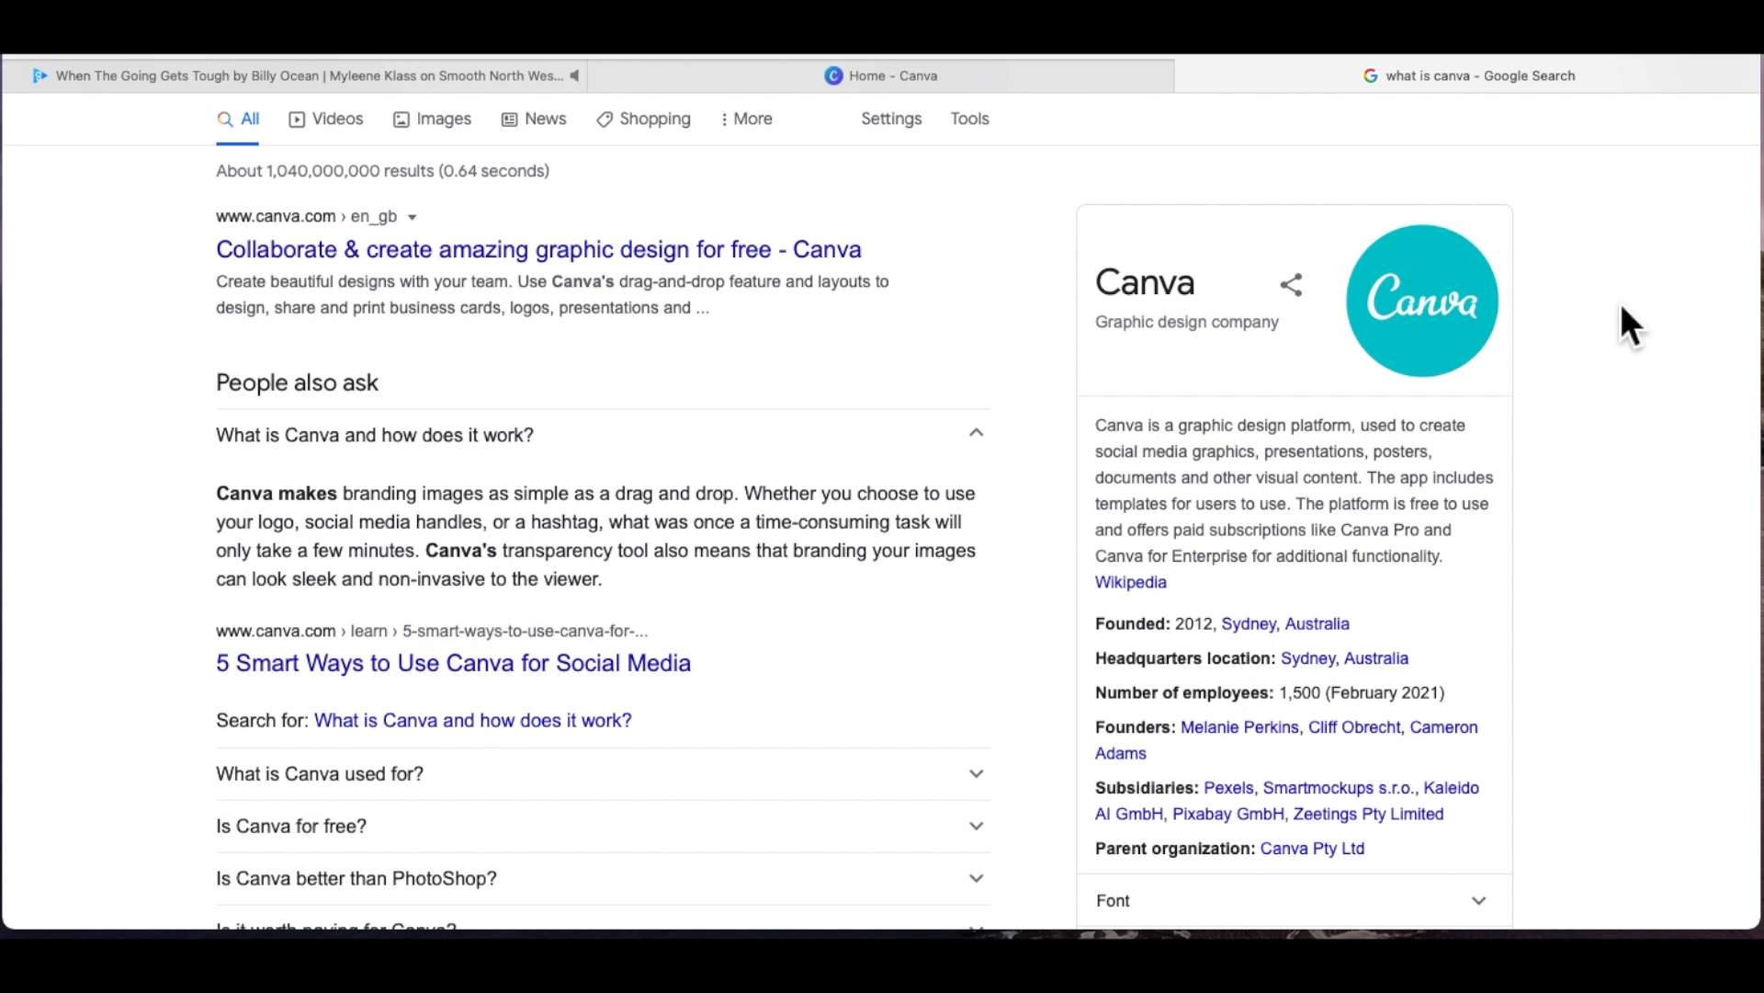
Step: Switch to the applelover53 YouTube channel, show its created playlists and open the Livestreams playlist
{"action": "left_click", "coordinate": [1075, 77]}
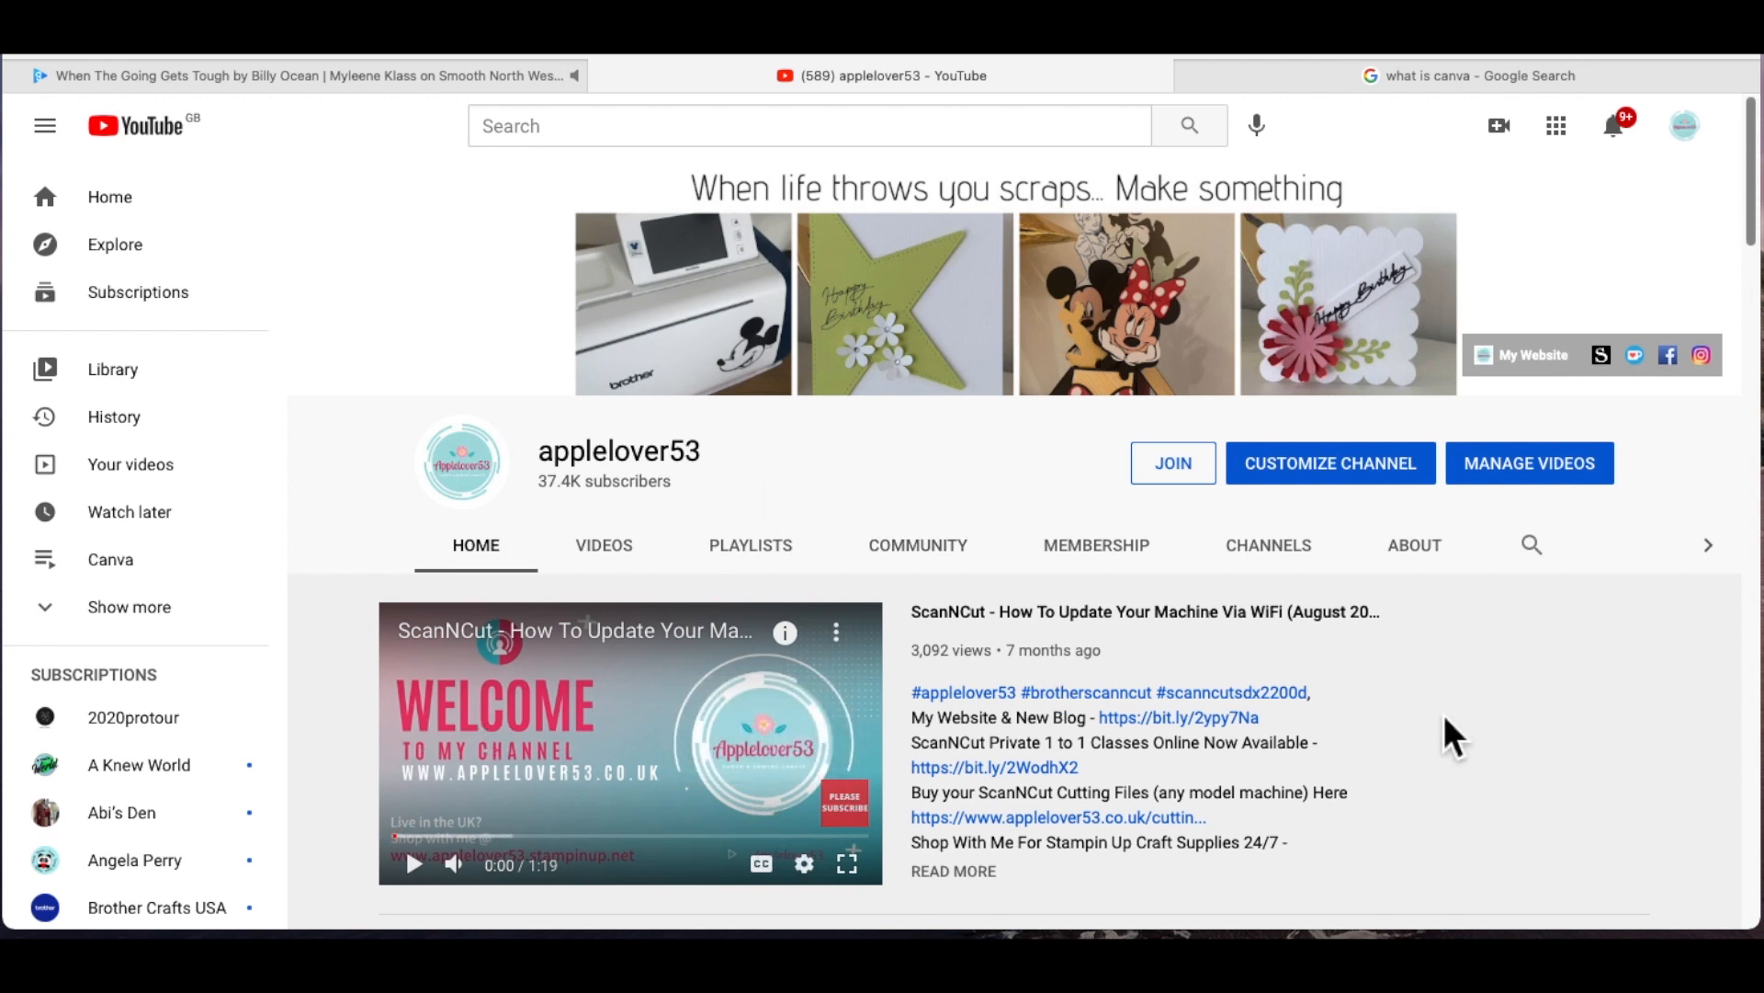
{"action": "left_click", "coordinate": [772, 561]}
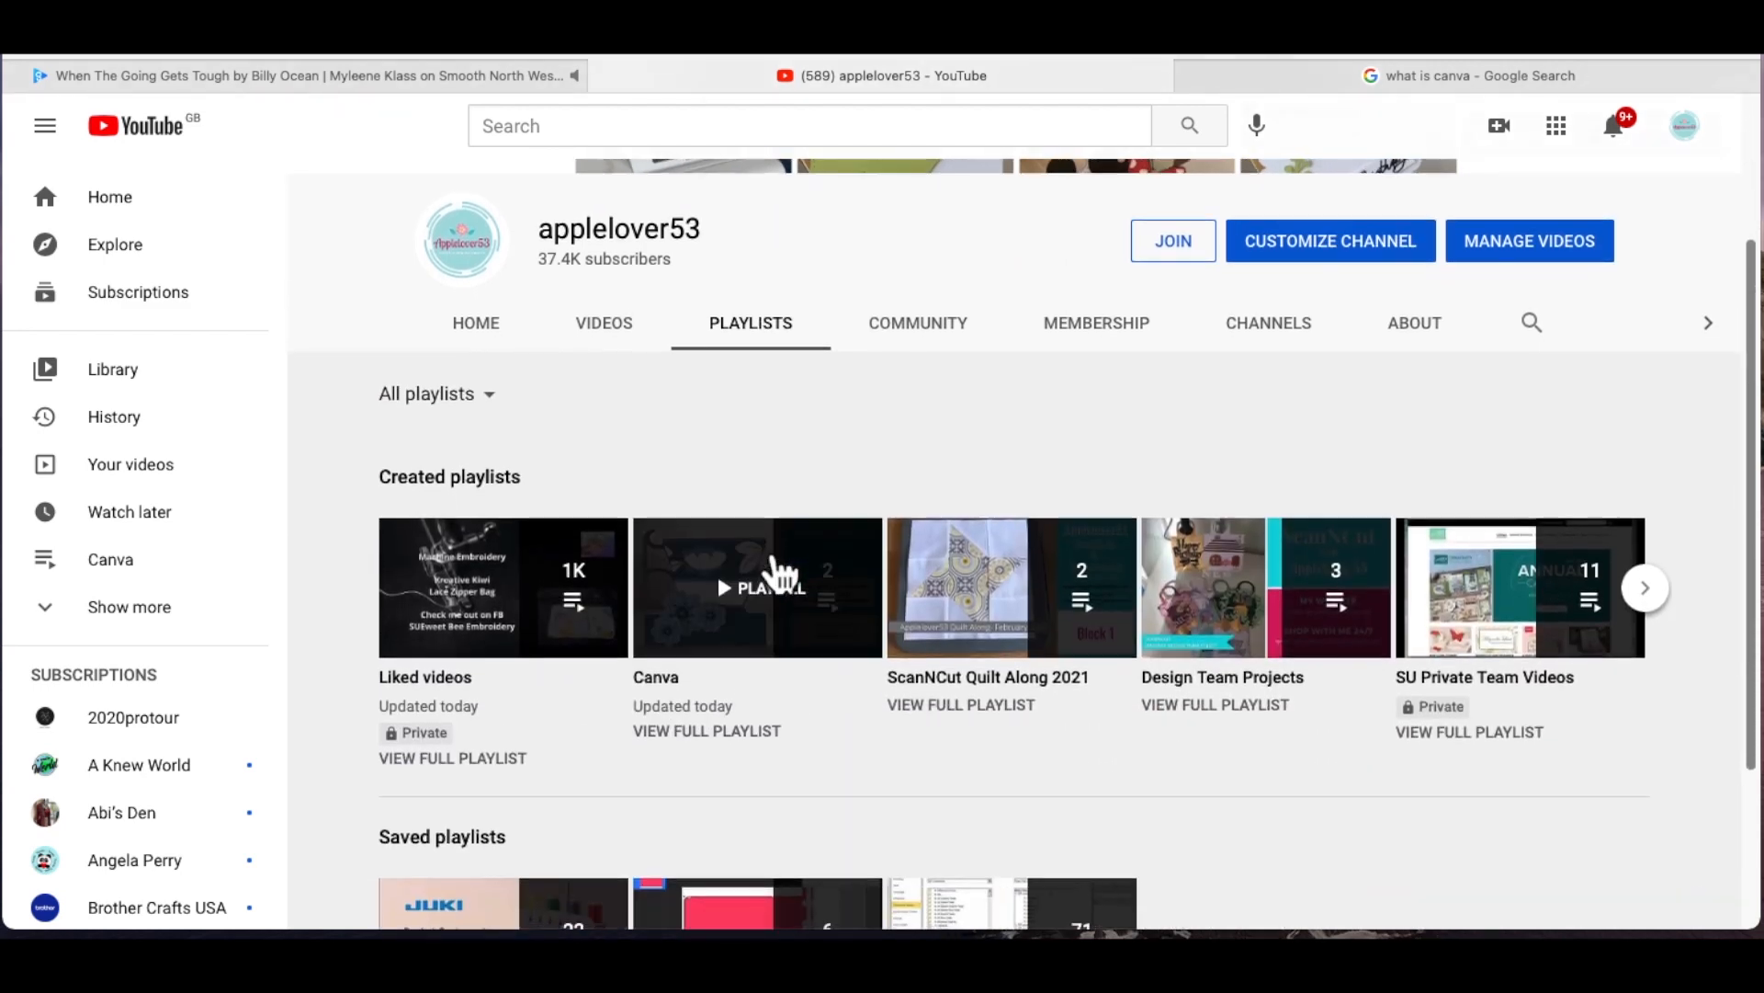
{"action": "scroll", "coordinate": [779, 575], "scroll_direction": "down", "scroll_amount": 1}
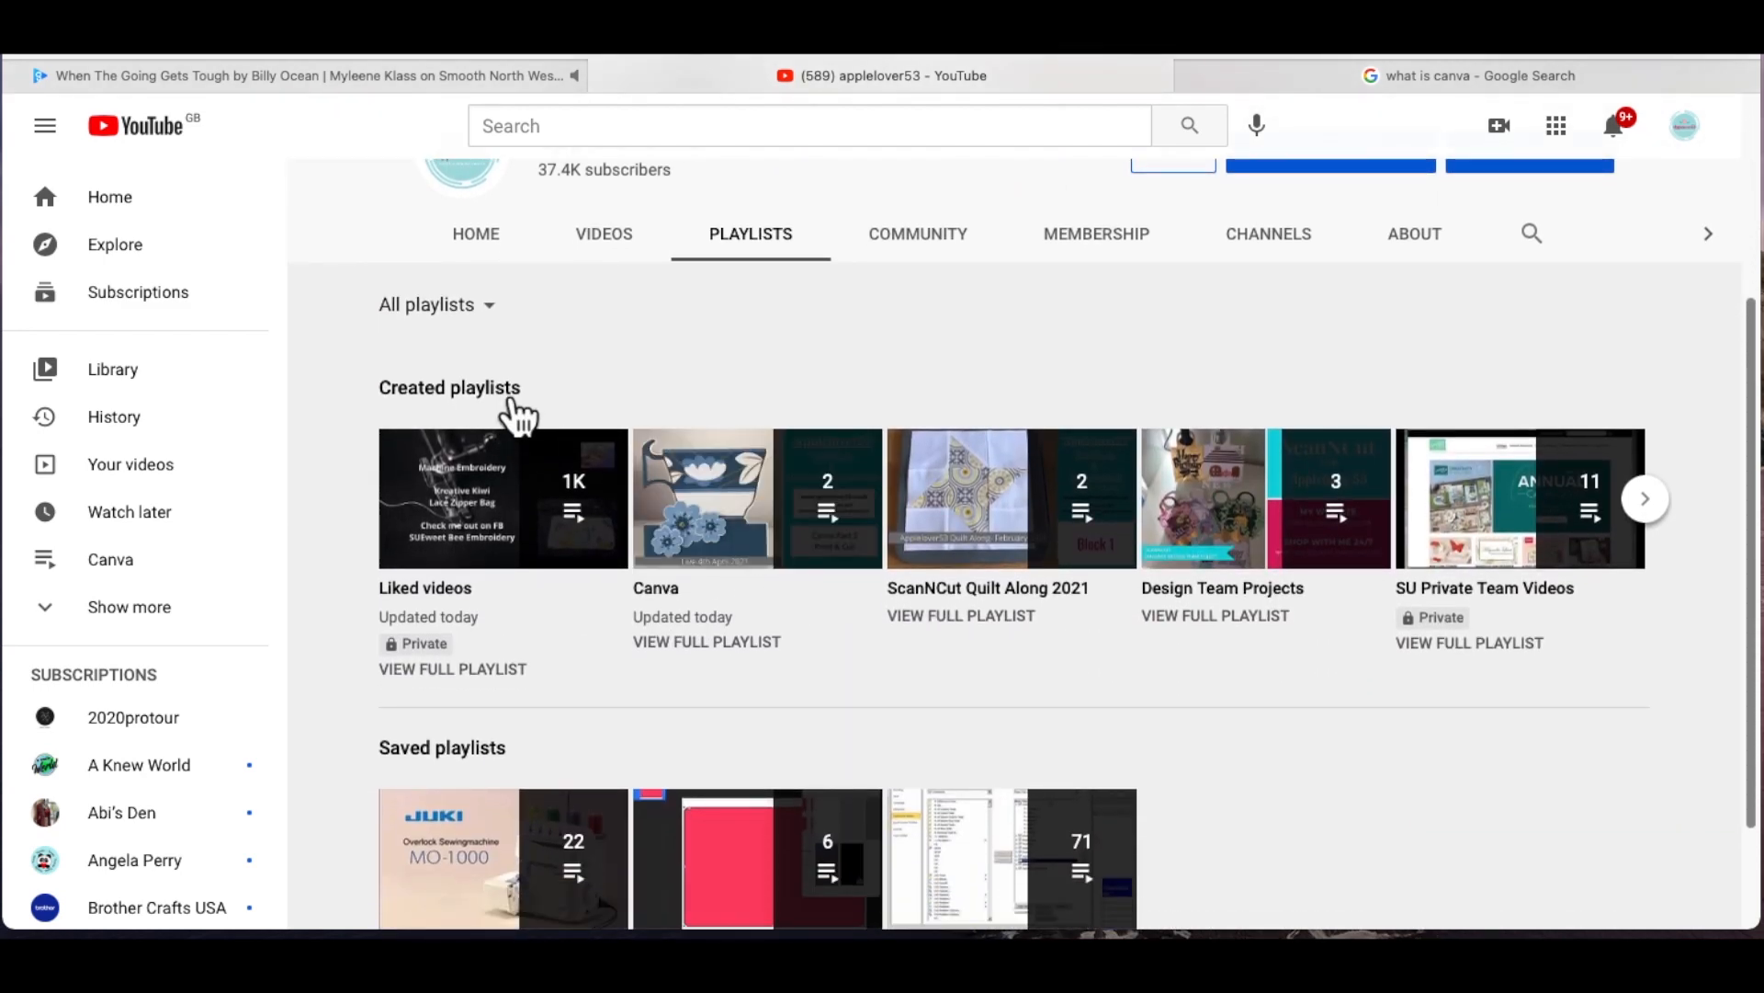
{"action": "scroll", "coordinate": [701, 593], "scroll_direction": "down", "scroll_amount": 10}
{"action": "left_click", "coordinate": [697, 595]}
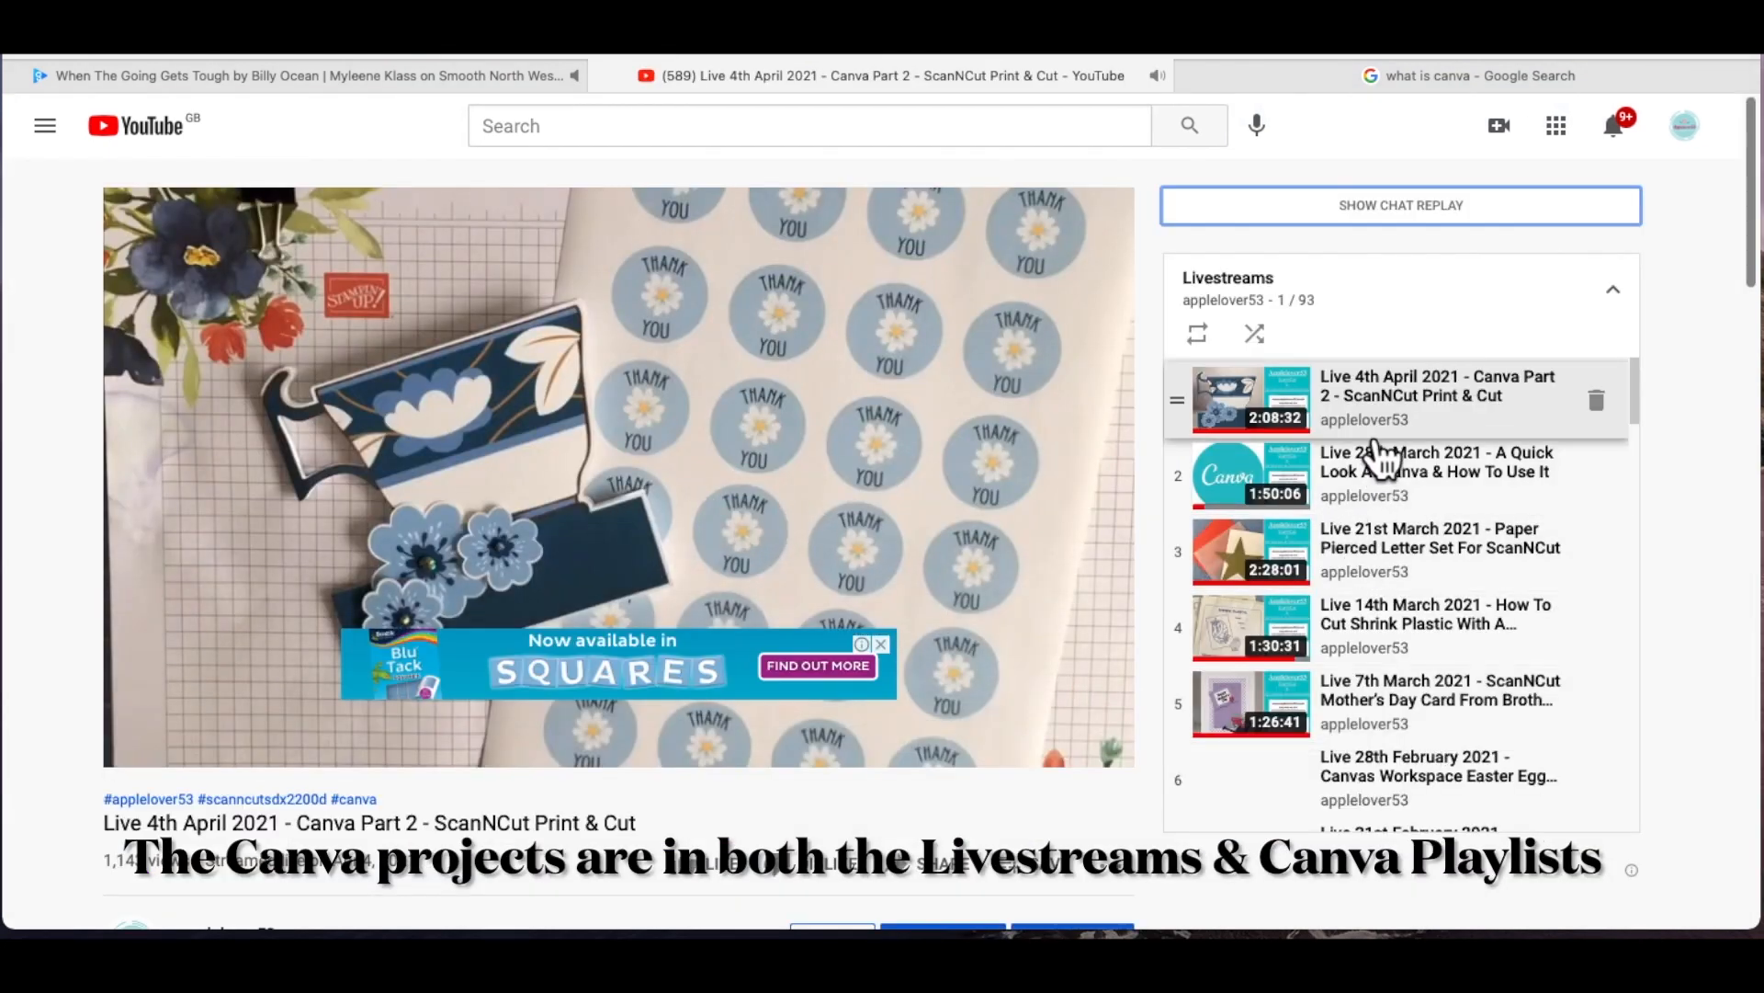
Step: Look through the Livestreams playlist for the Canva videos and return to the channel's created playlists
{"action": "scroll", "coordinate": [1379, 453], "scroll_direction": "down", "scroll_amount": 12}
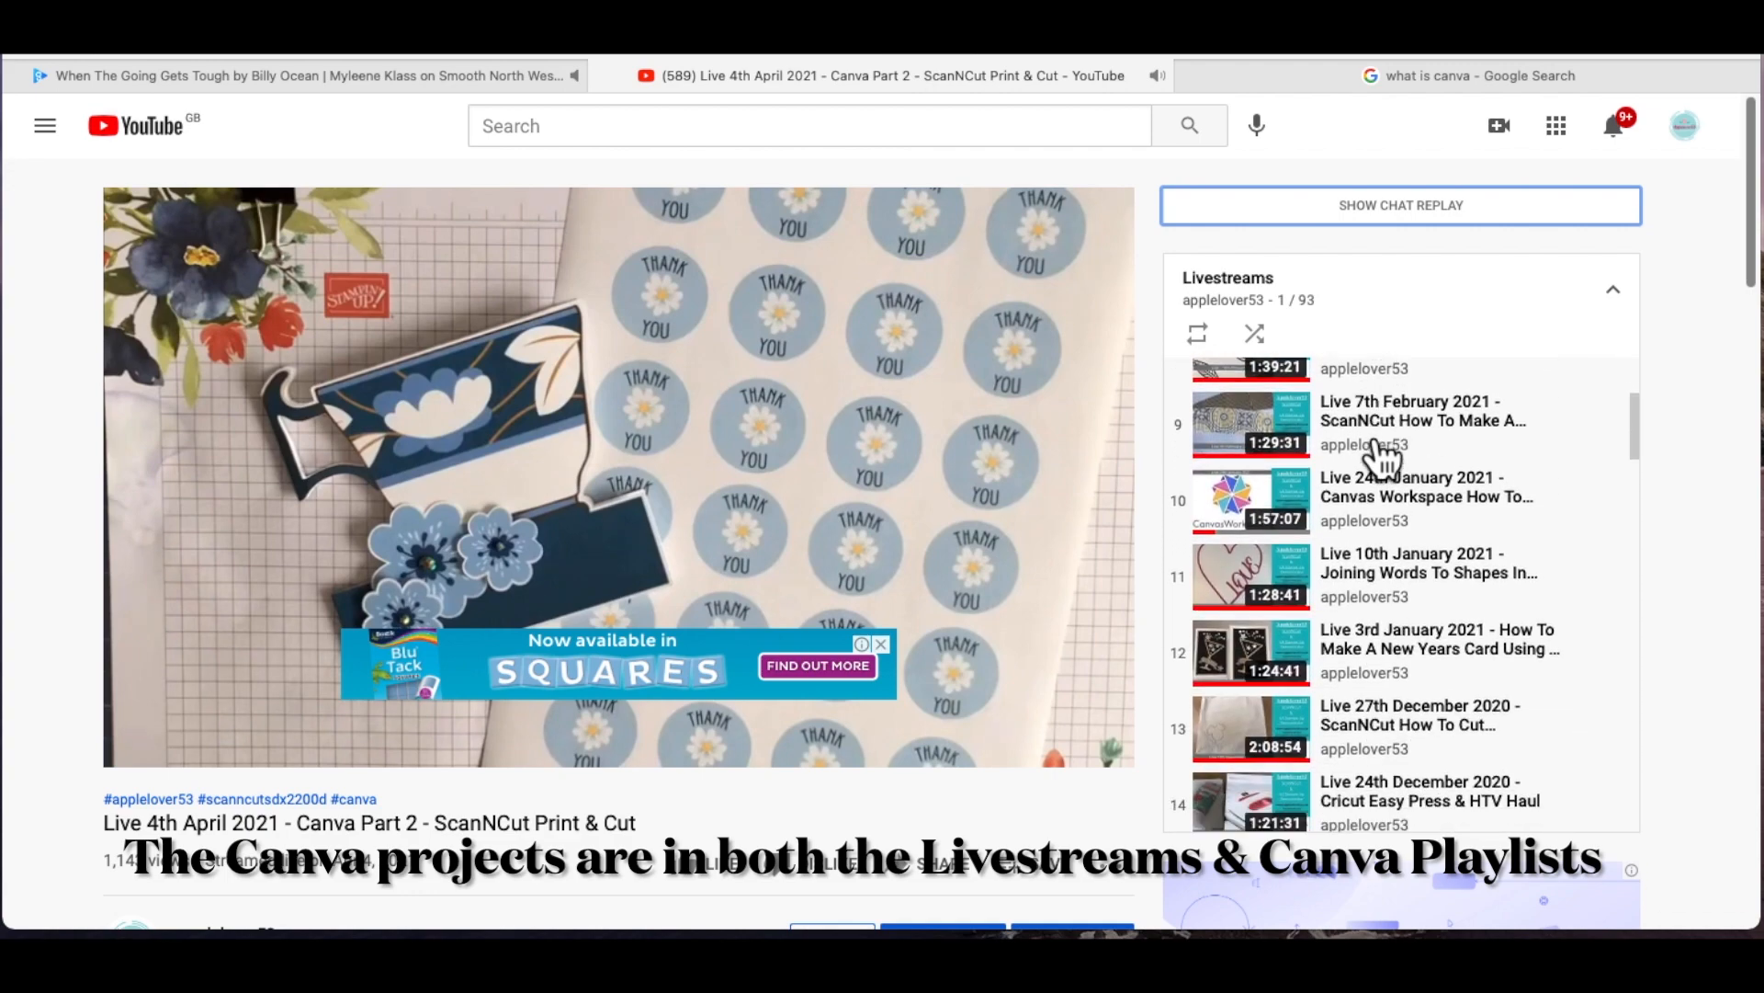
{"action": "scroll", "coordinate": [1382, 455], "scroll_direction": "down", "scroll_amount": 20}
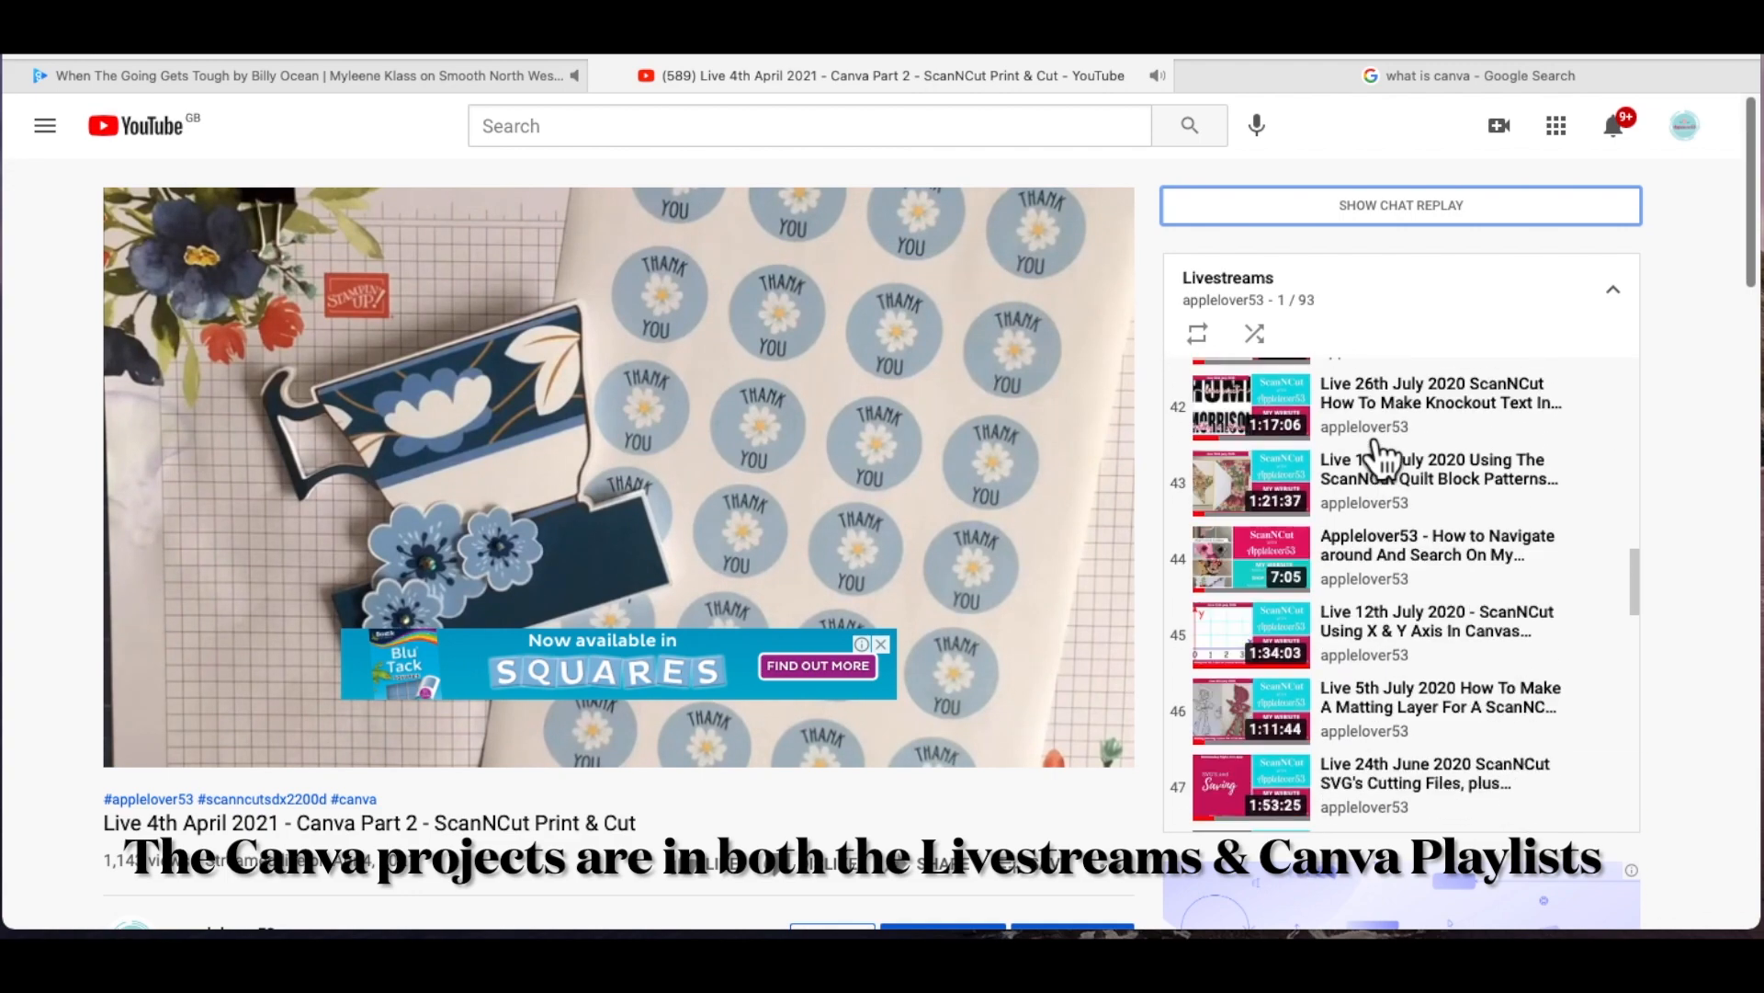
{"action": "scroll", "coordinate": [1369, 454], "scroll_direction": "down", "scroll_amount": 2}
{"action": "scroll", "coordinate": [1397, 478], "scroll_direction": "up", "scroll_amount": 20}
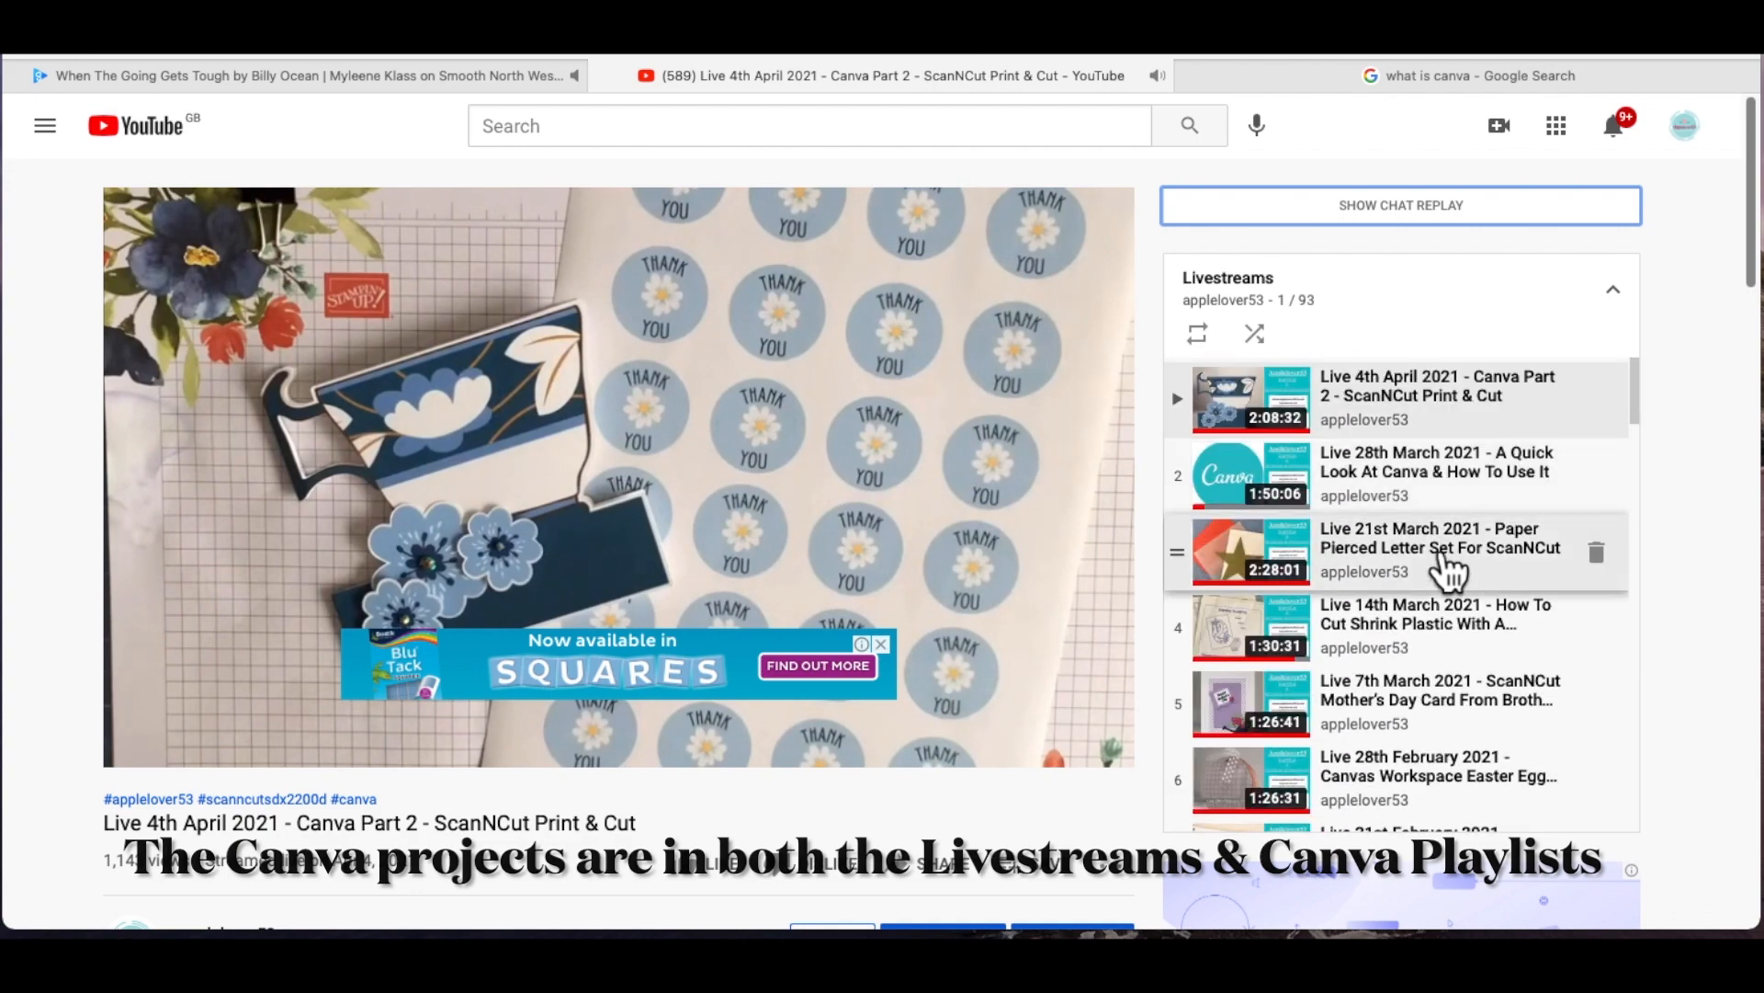
{"action": "scroll", "coordinate": [1452, 574], "scroll_direction": "down", "scroll_amount": 3}
{"action": "scroll", "coordinate": [1455, 575], "scroll_direction": "down", "scroll_amount": 20}
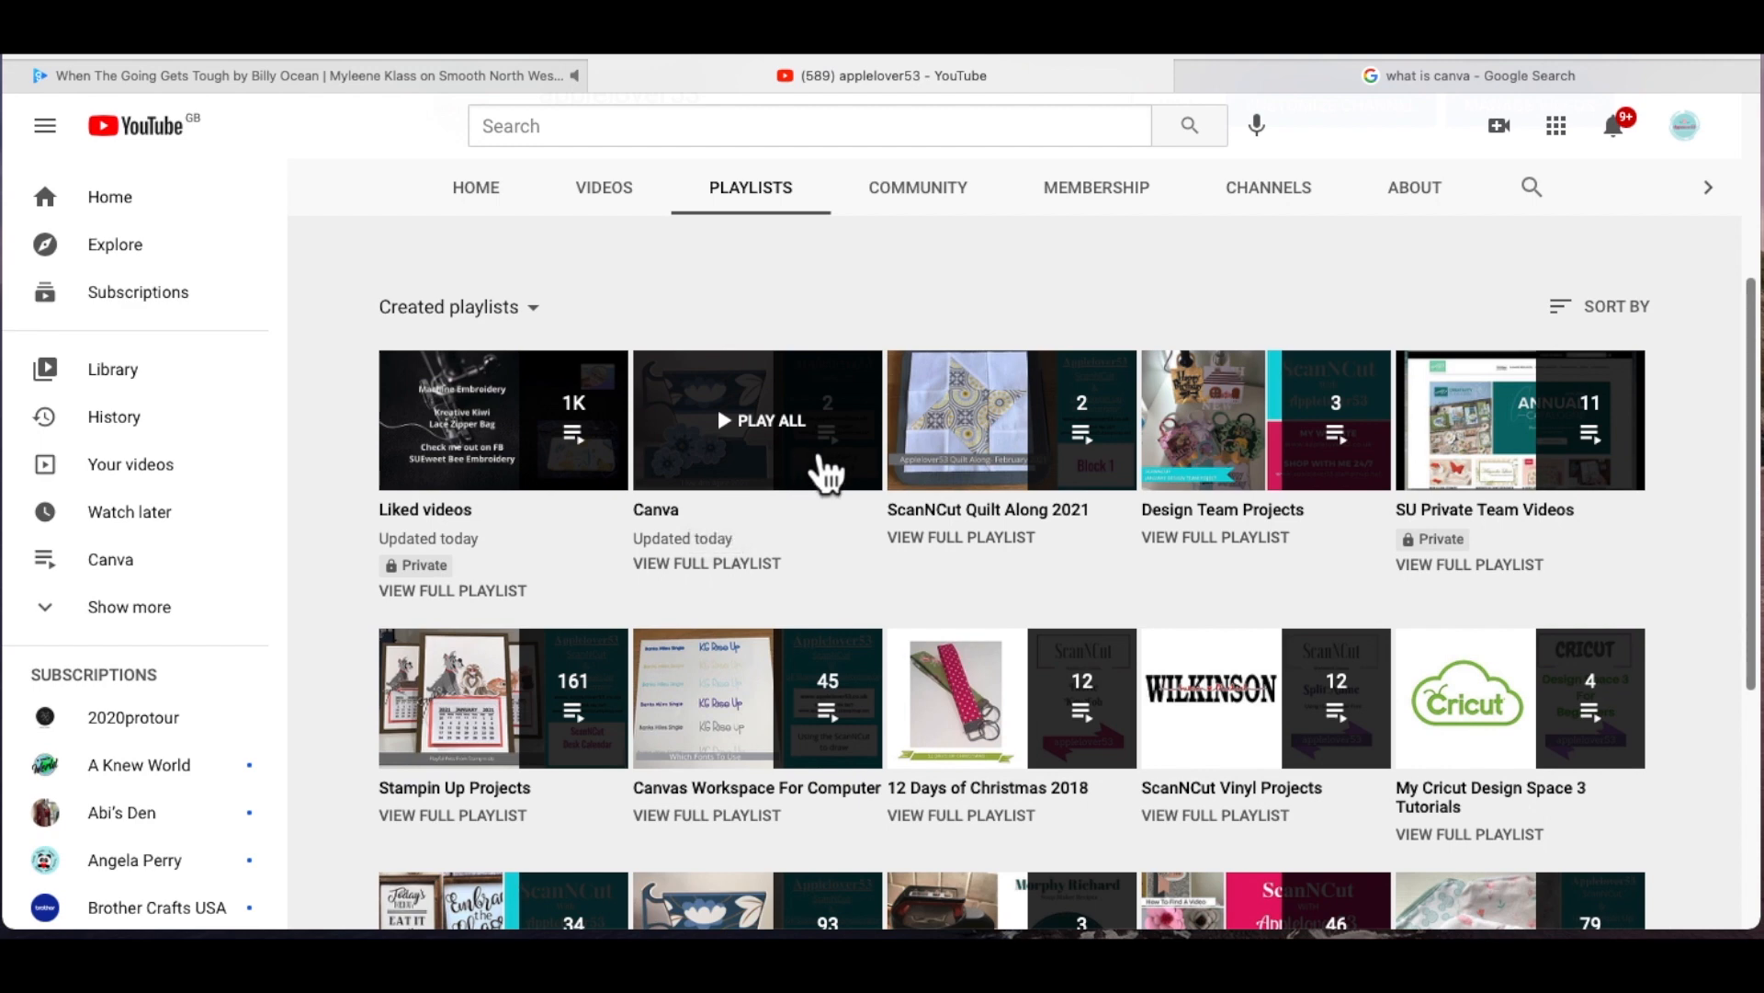
Step: Go back to the YouTube channel's home page and pause its welcome video
{"action": "left_click", "coordinate": [515, 208]}
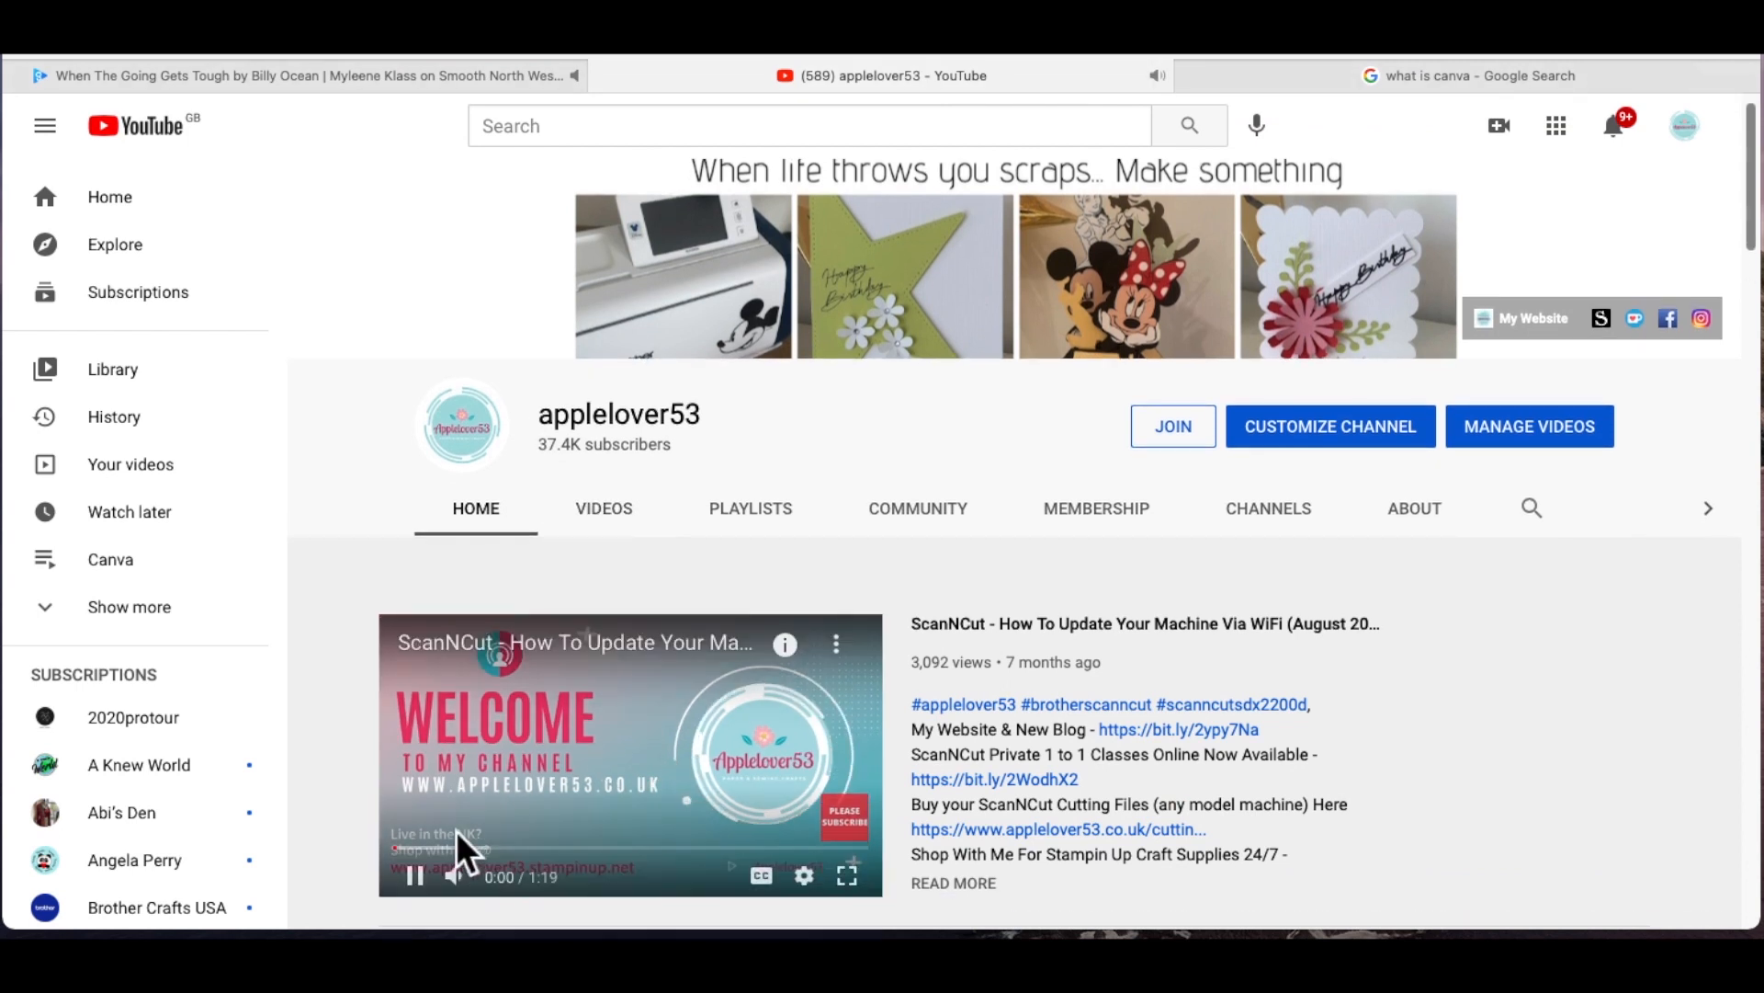
{"action": "left_click", "coordinate": [418, 875]}
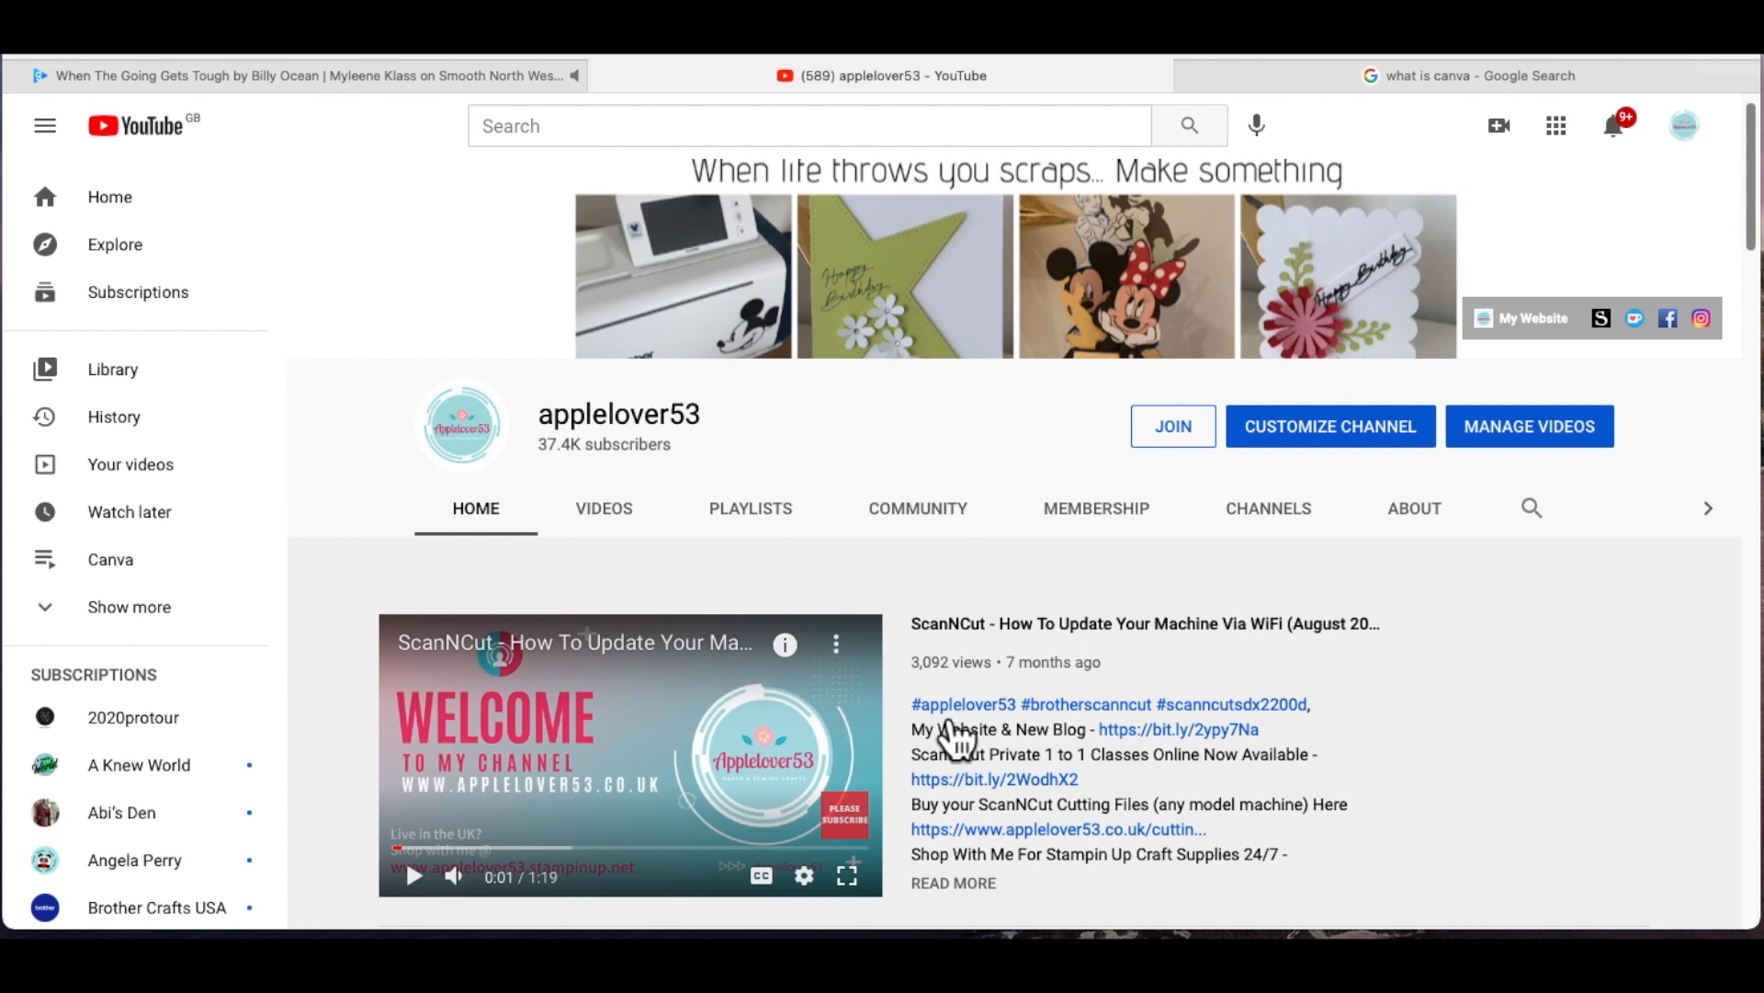
{"action": "mouse_move", "coordinate": [749, 830]}
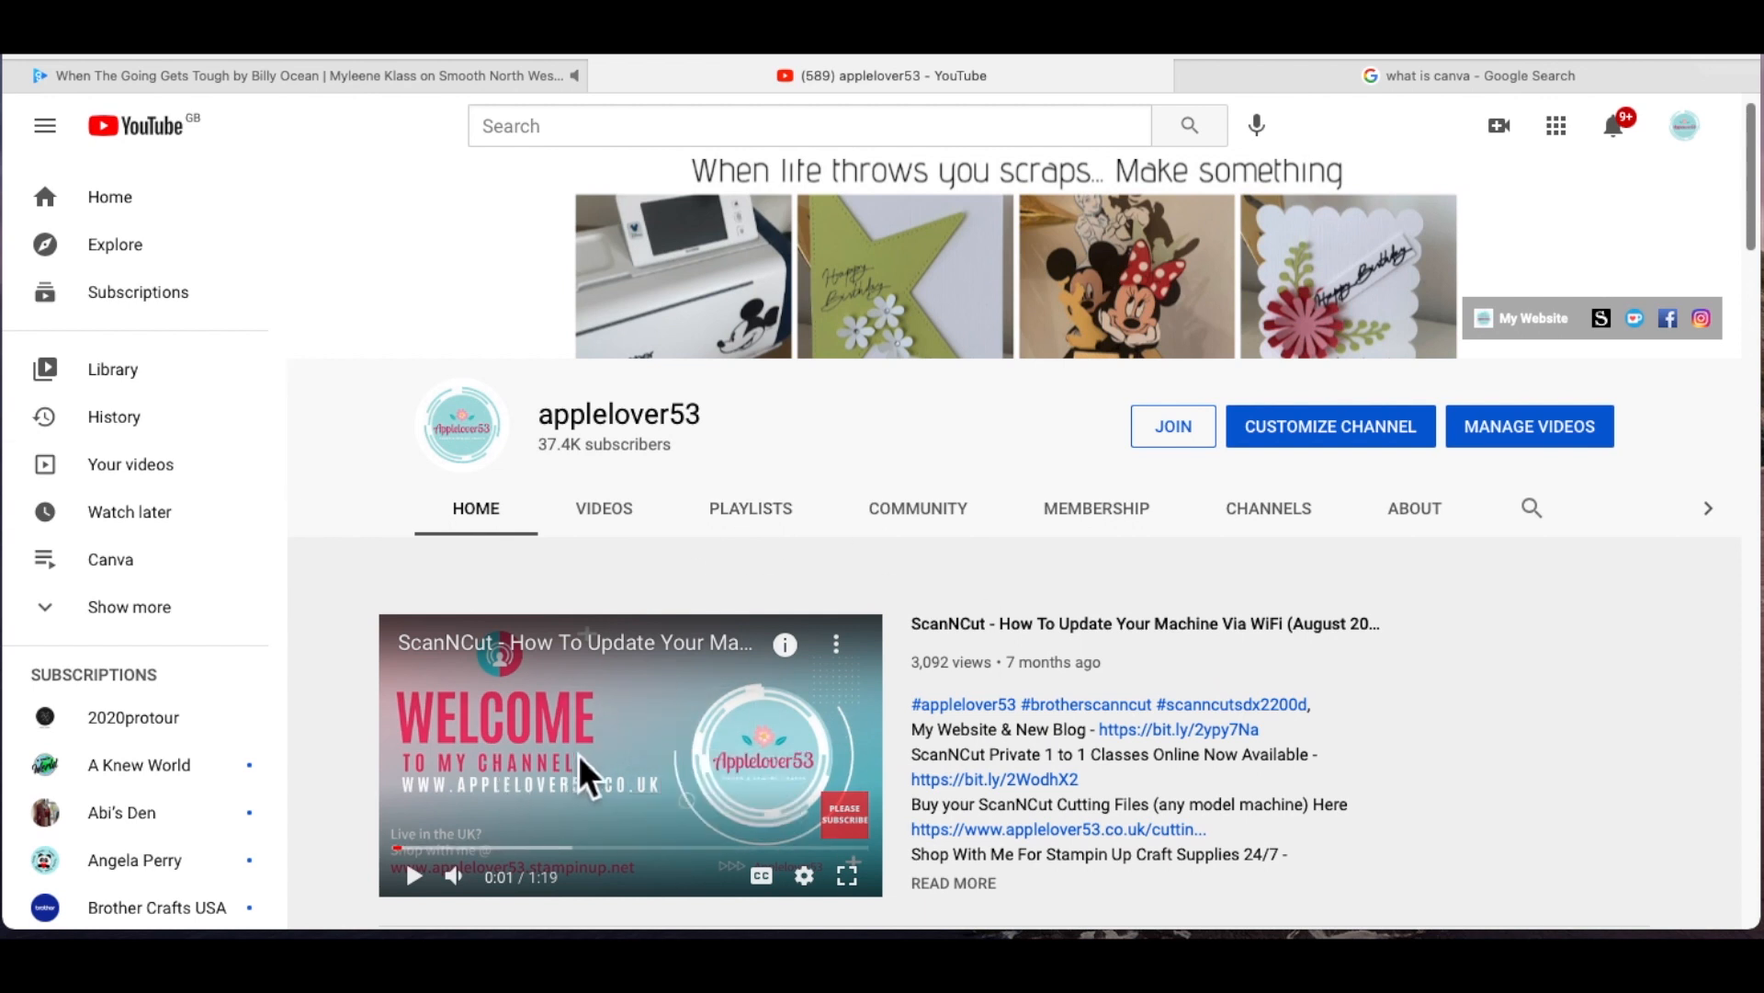
Step: Search within the YouTube channel for "canva" and look through the matching videos
{"action": "left_click", "coordinate": [1553, 529]}
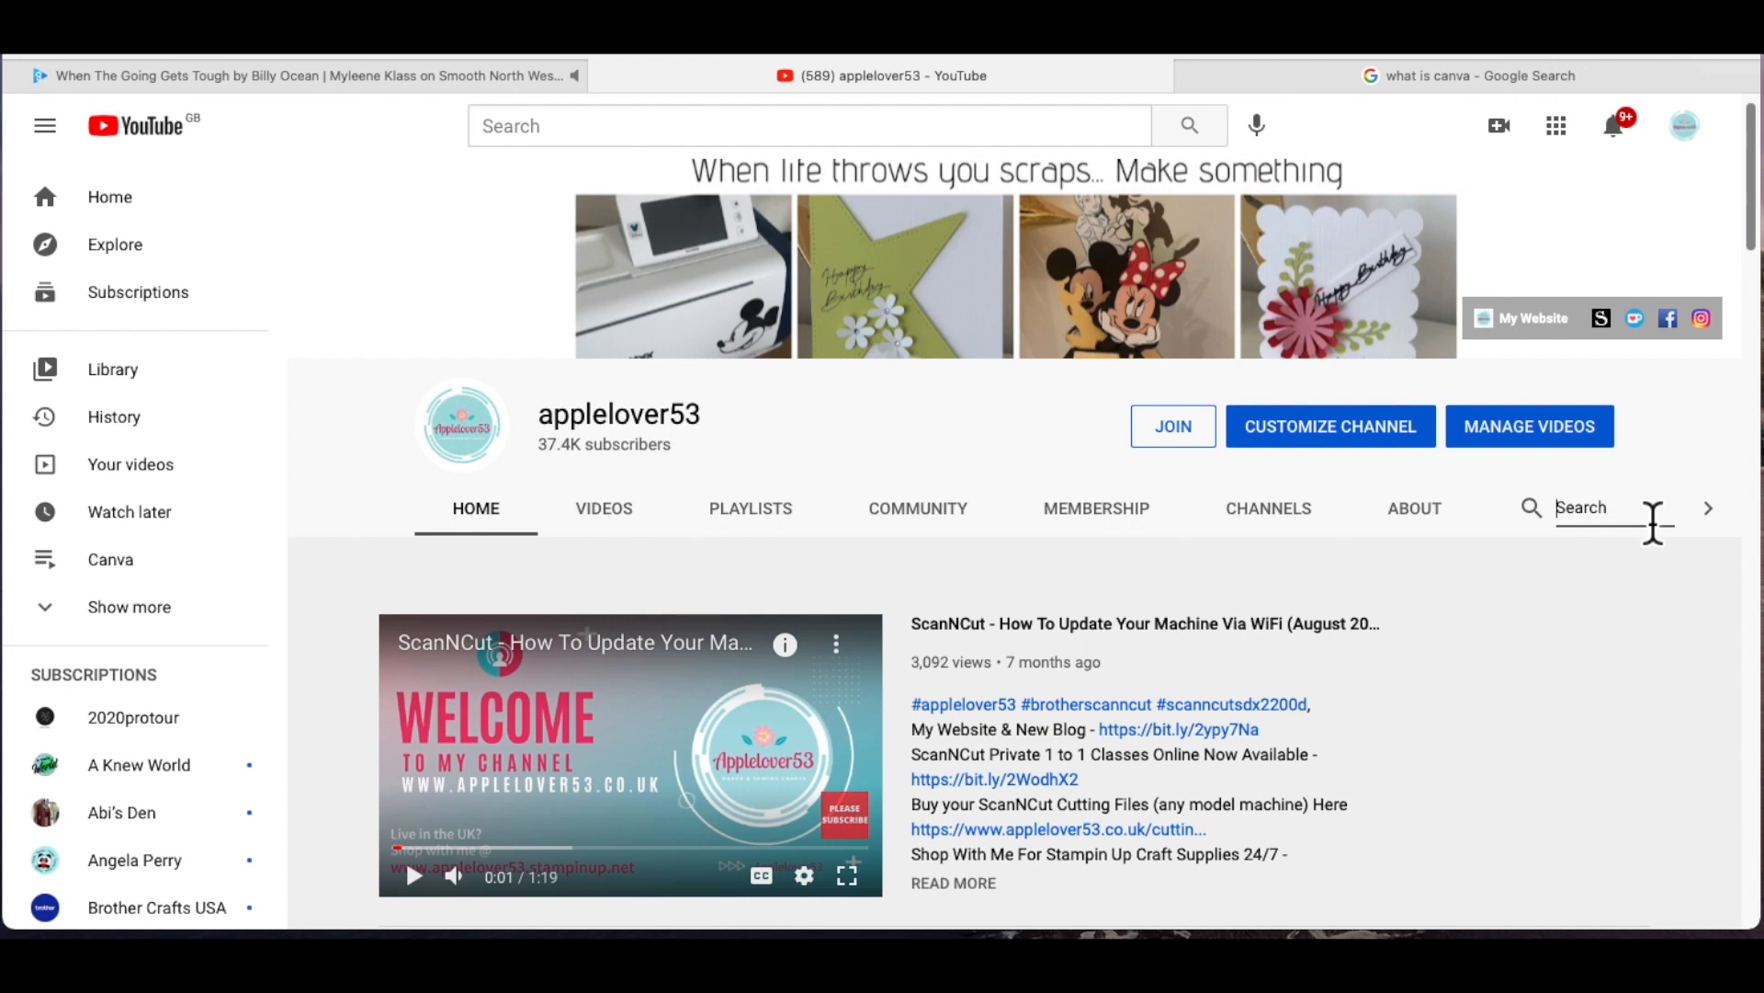
{"action": "type", "text": "can"}
{"action": "key", "text": "Return"}
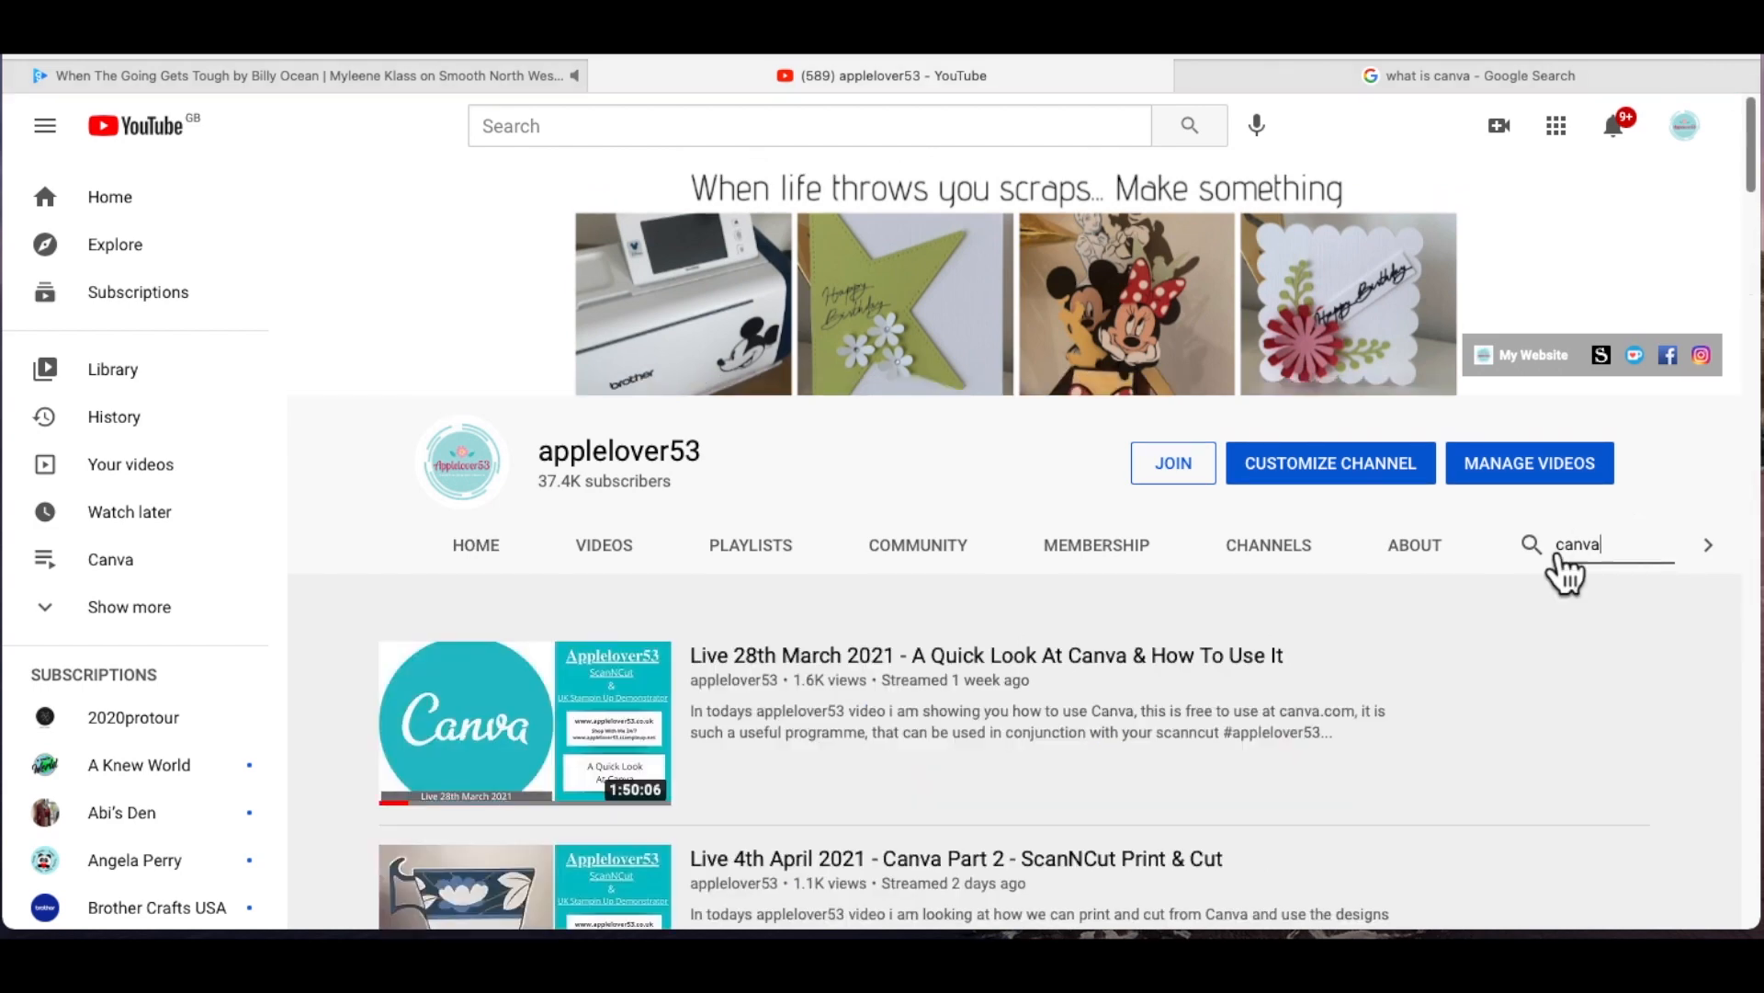
{"action": "scroll", "coordinate": [1553, 565], "scroll_direction": "down", "scroll_amount": 3}
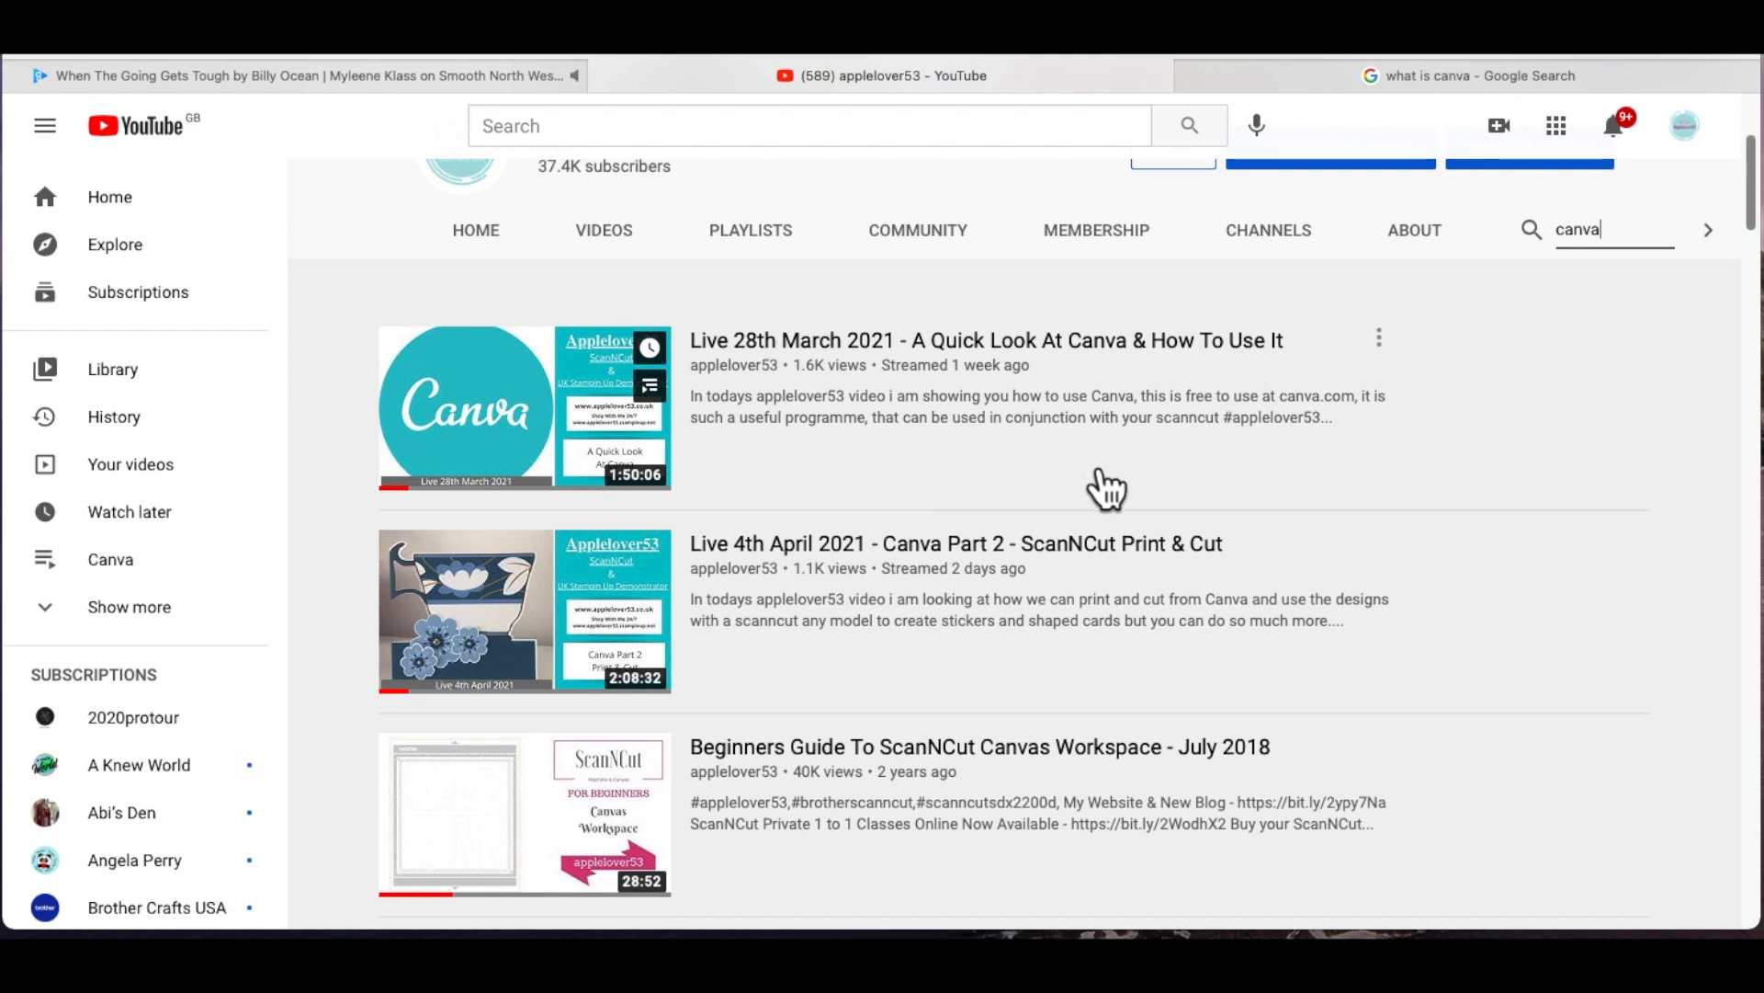
{"action": "scroll", "coordinate": [1021, 533], "scroll_direction": "up", "scroll_amount": 3}
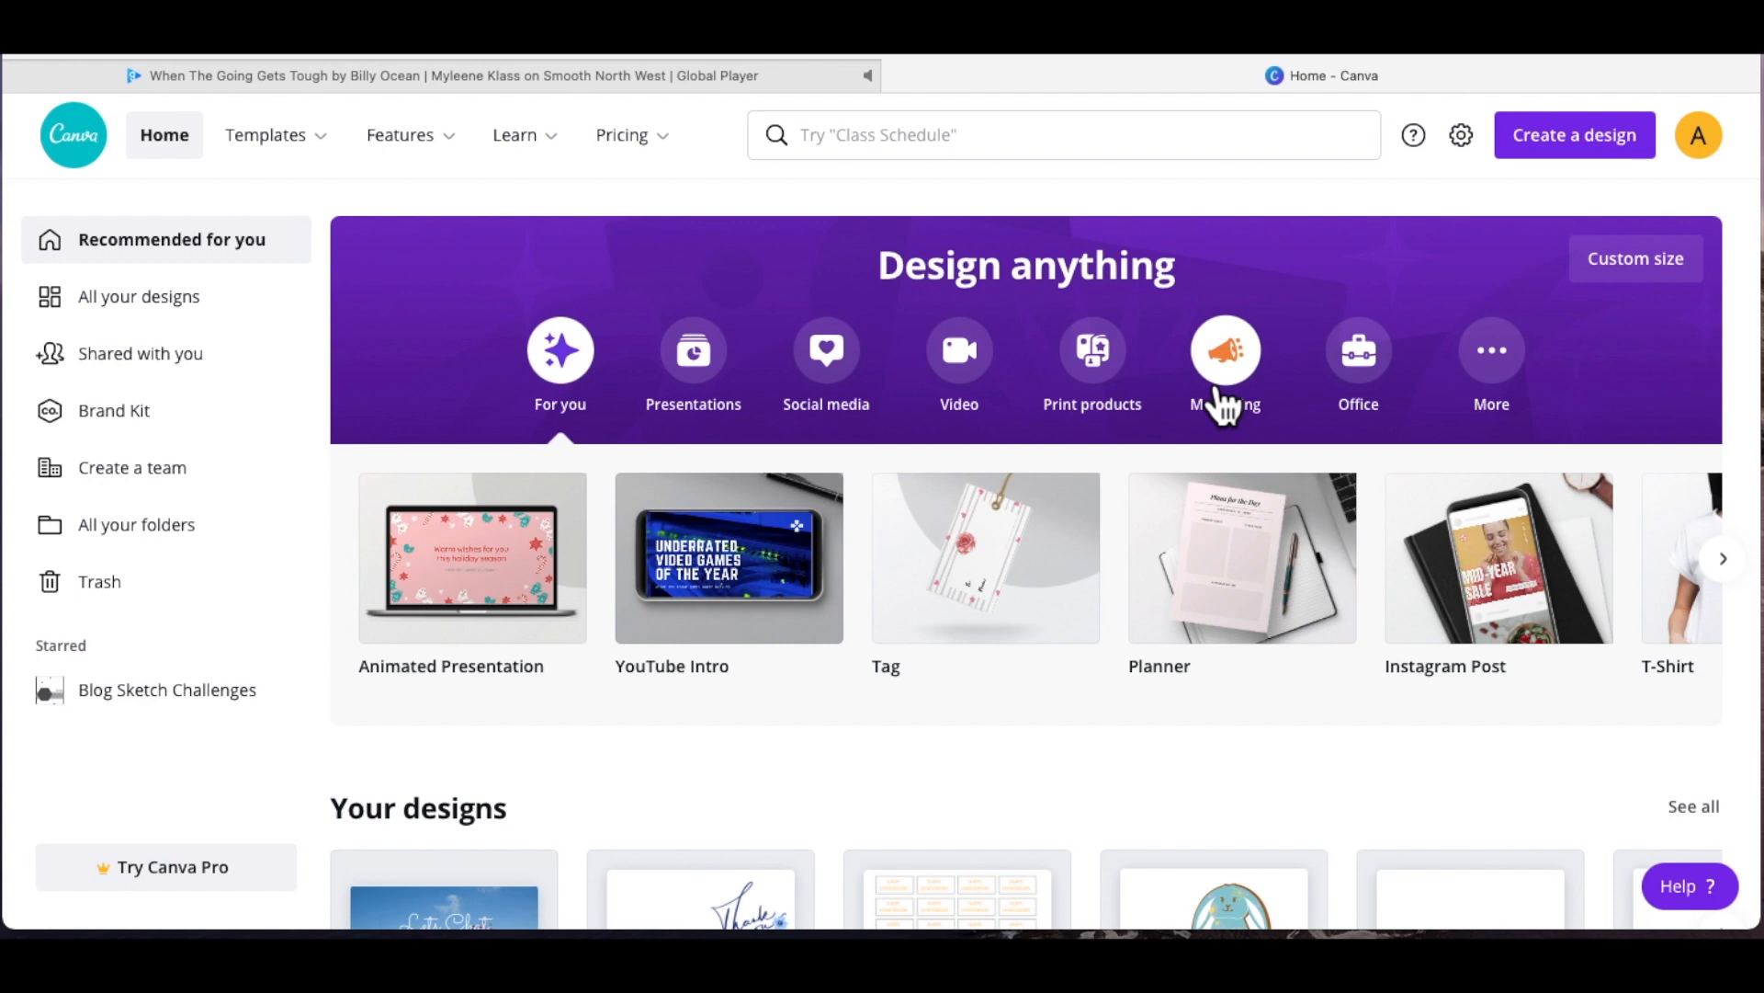
Step: Switch back to the Canva home page and examine the recent designs and the template categories offered for social posts, logos, documents and covers
{"action": "scroll", "coordinate": [1222, 405], "scroll_direction": "down", "scroll_amount": 2}
{"action": "scroll", "coordinate": [1223, 404], "scroll_direction": "down", "scroll_amount": 3}
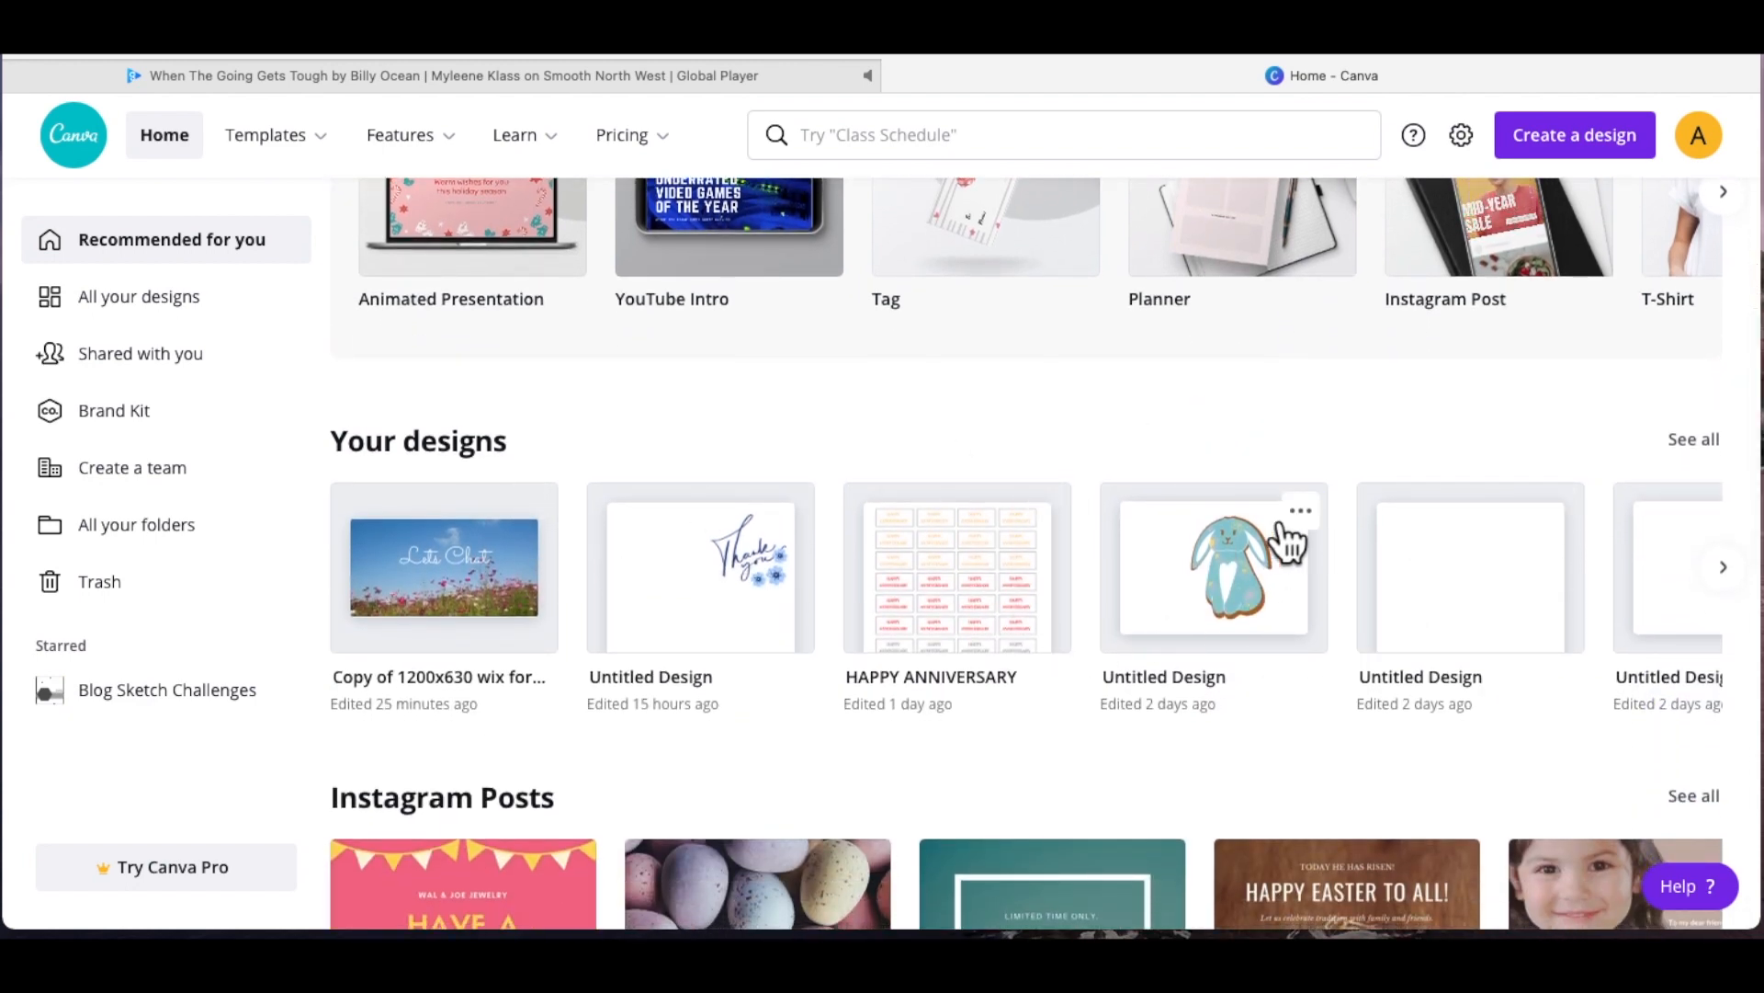
{"action": "scroll", "coordinate": [1292, 520], "scroll_direction": "down", "scroll_amount": 6}
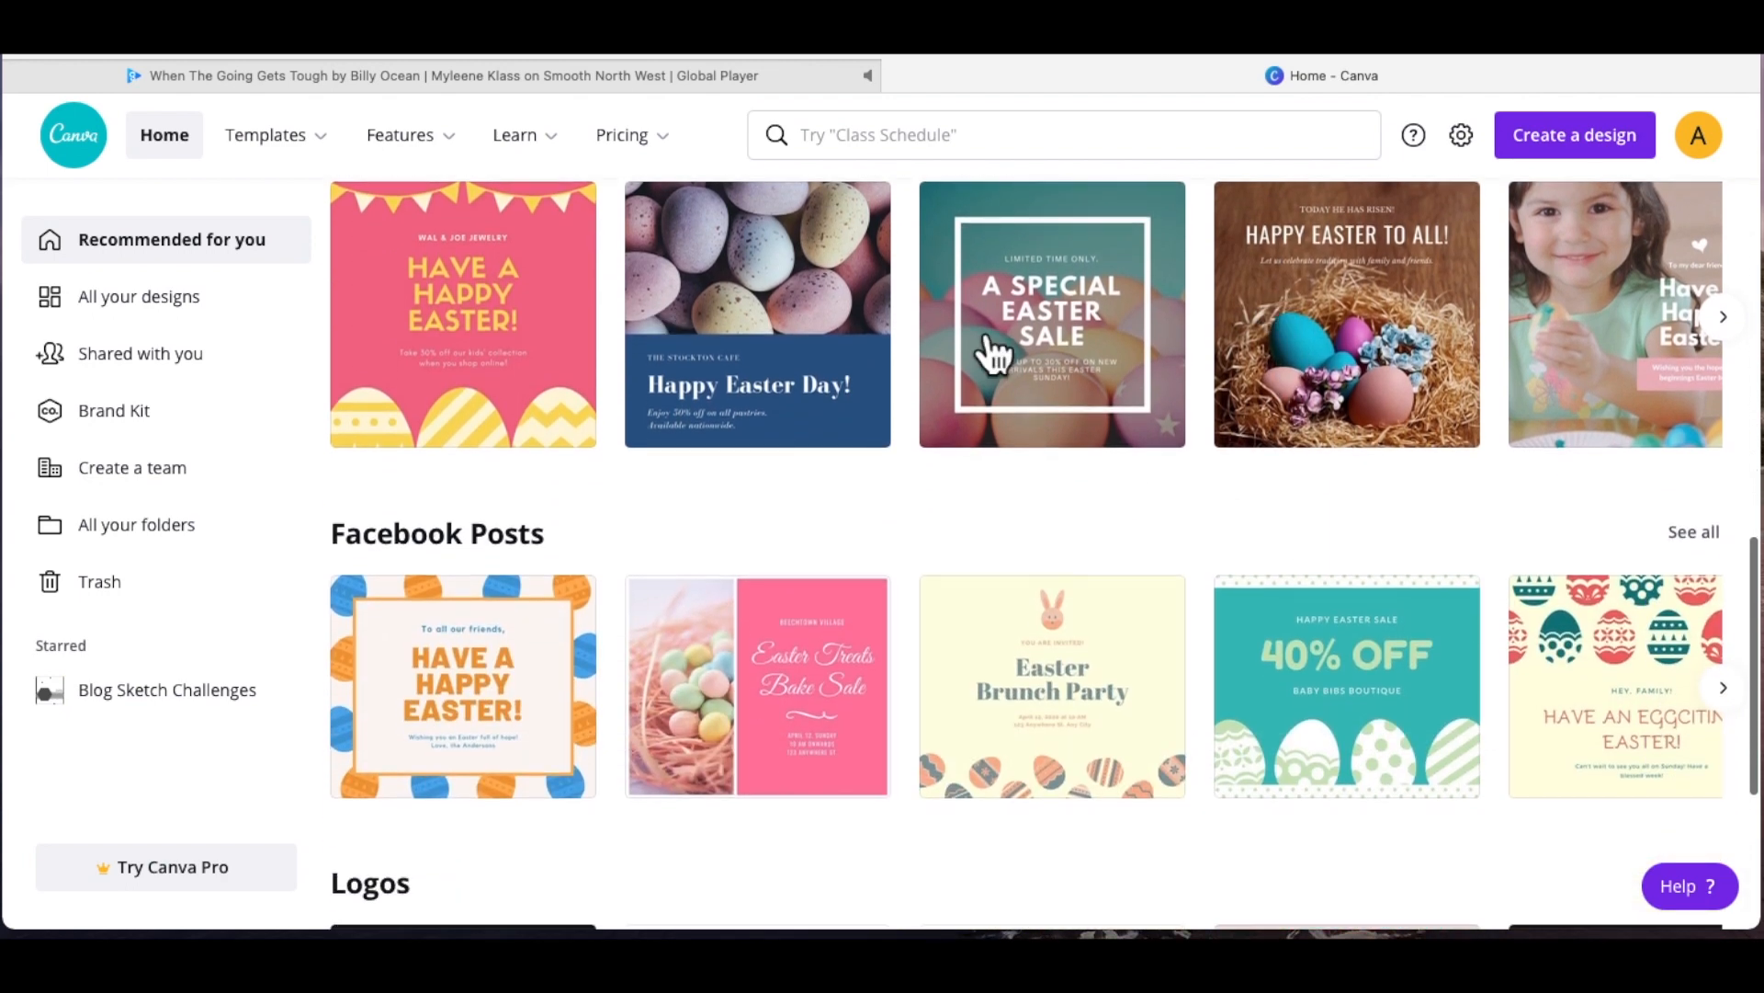
{"action": "scroll", "coordinate": [547, 344], "scroll_direction": "up", "scroll_amount": 2}
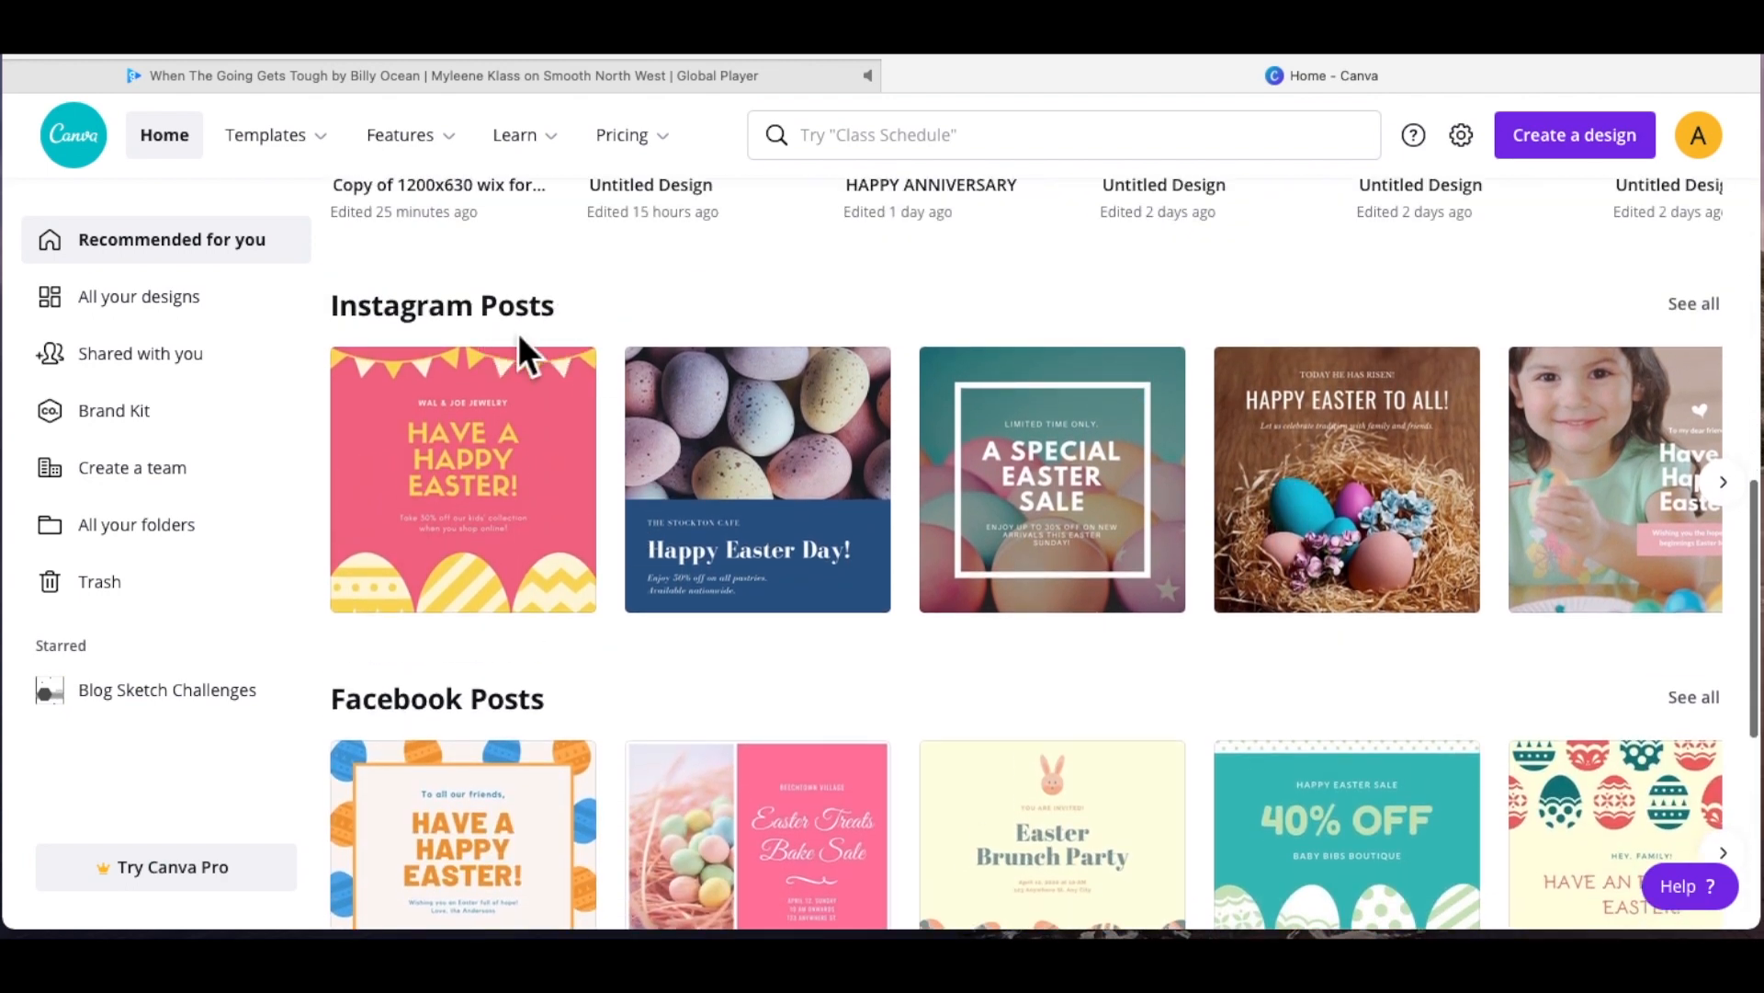
{"action": "scroll", "coordinate": [519, 350], "scroll_direction": "down", "scroll_amount": 5}
{"action": "scroll", "coordinate": [529, 348], "scroll_direction": "down", "scroll_amount": 8}
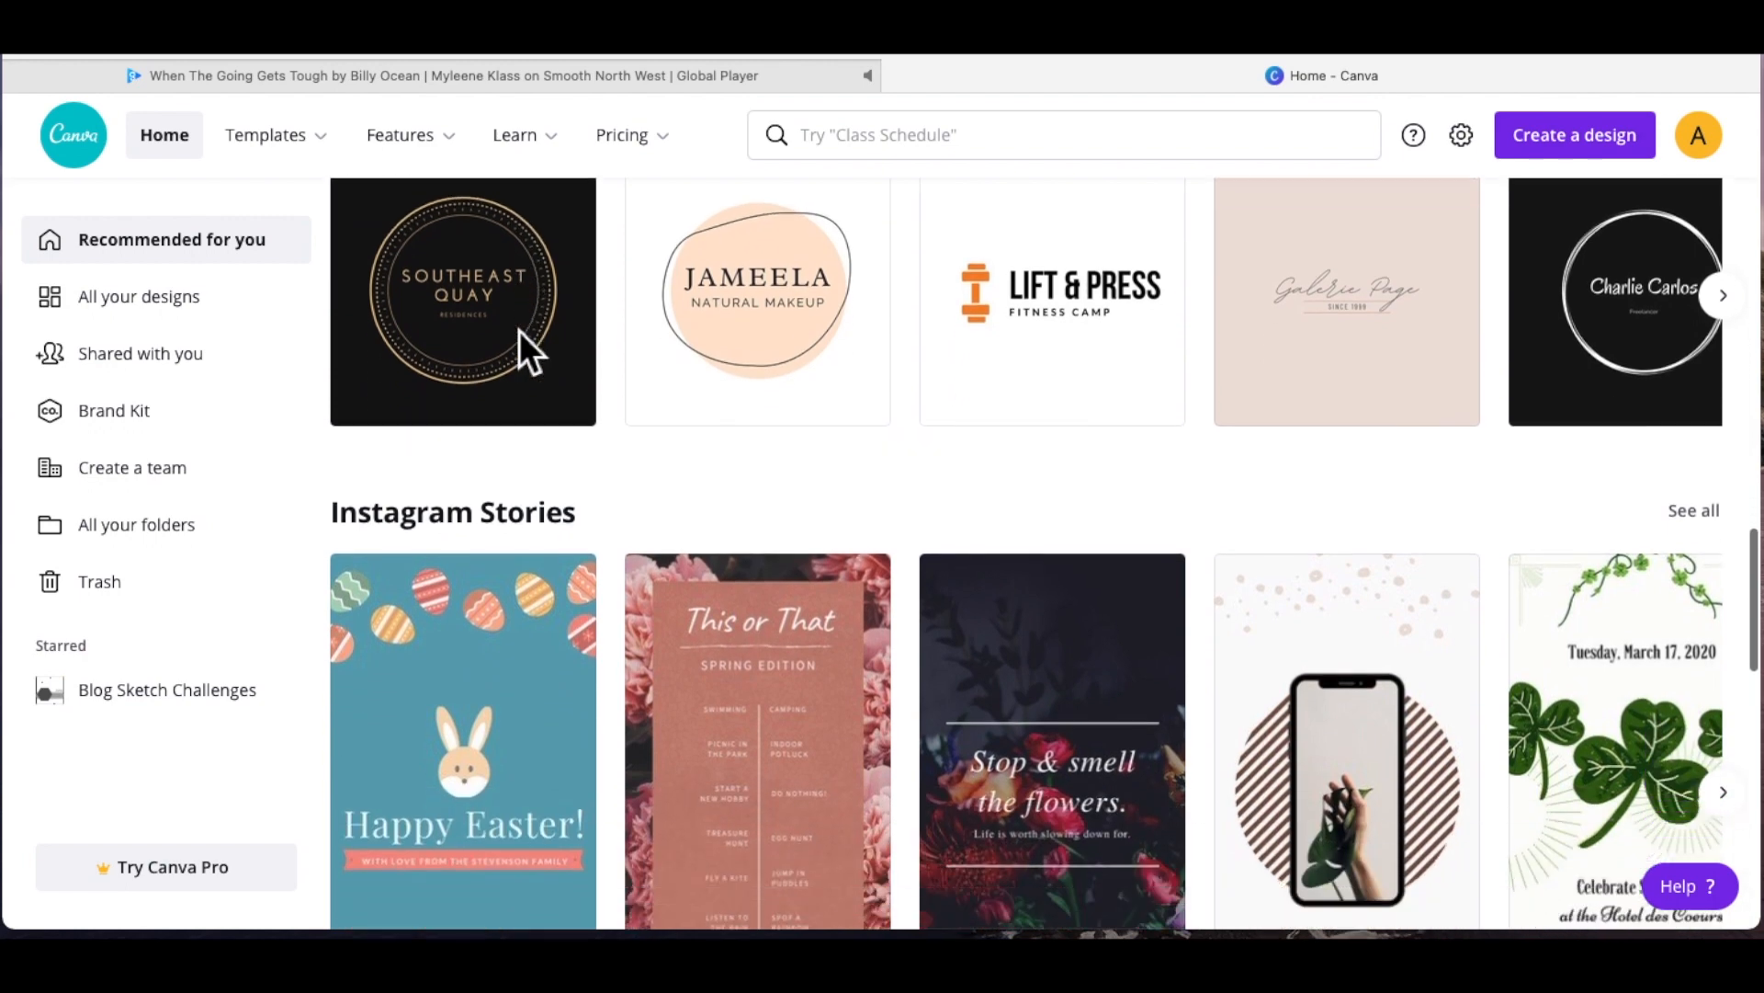
{"action": "scroll", "coordinate": [520, 329], "scroll_direction": "down", "scroll_amount": 10}
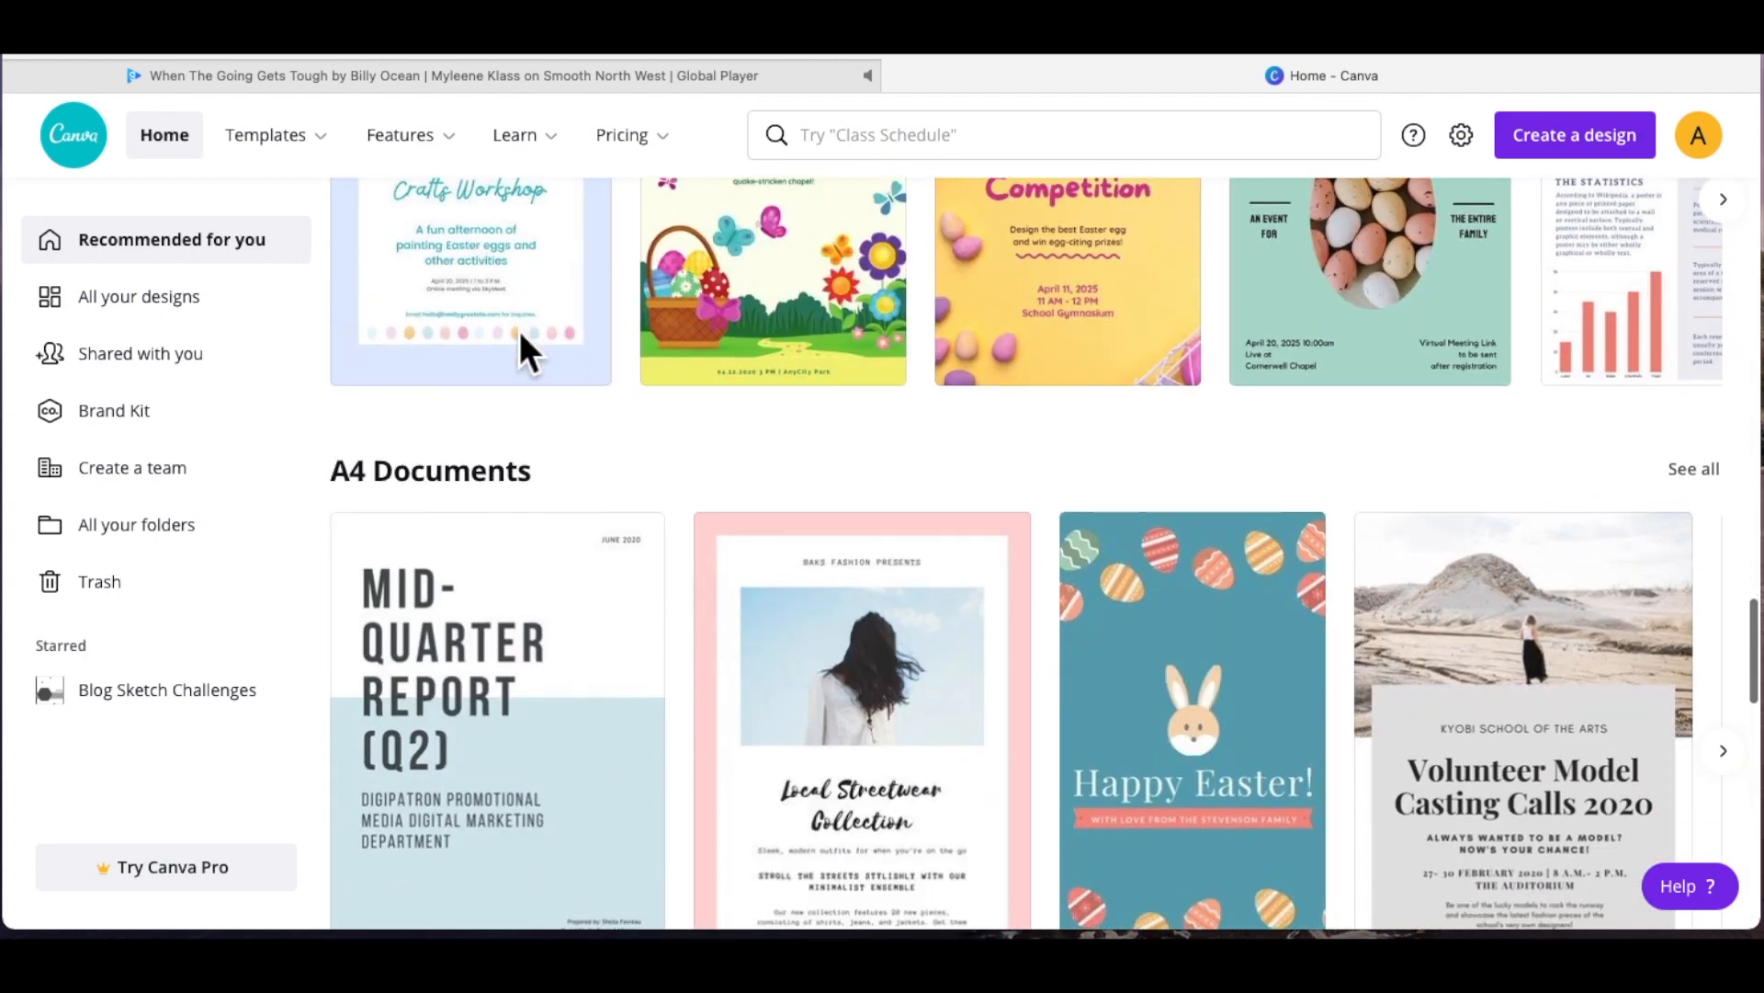
{"action": "scroll", "coordinate": [520, 331], "scroll_direction": "down", "scroll_amount": 3}
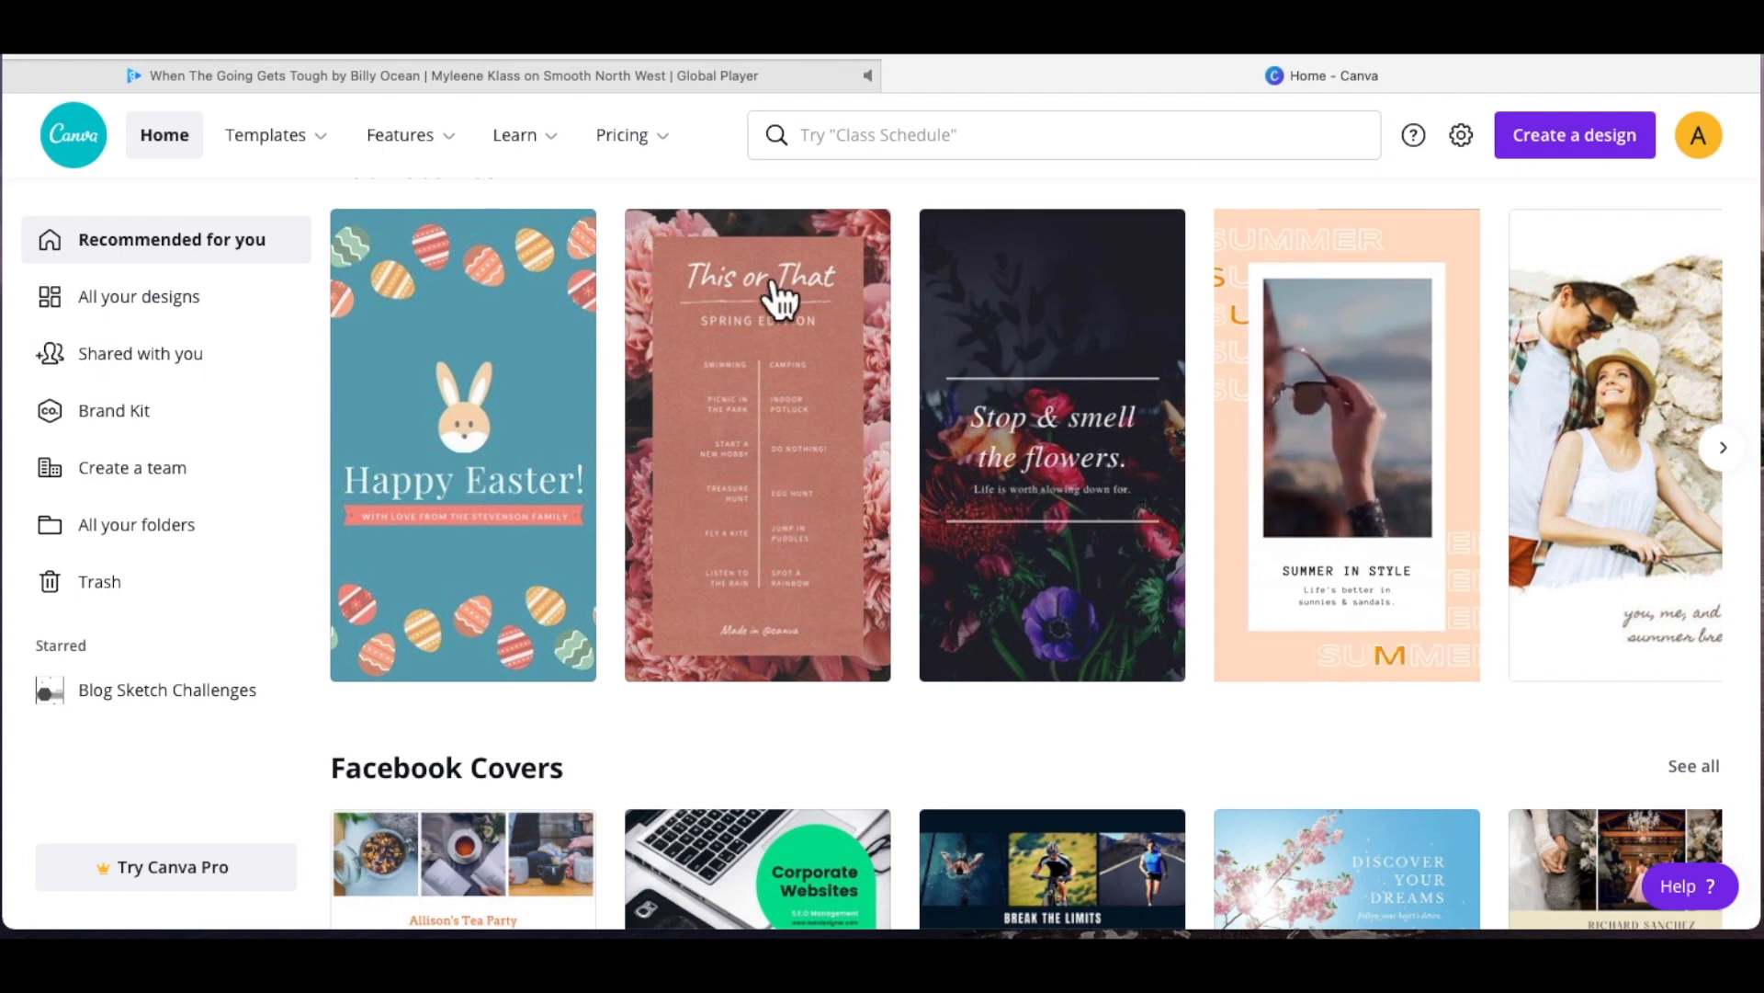
{"action": "scroll", "coordinate": [781, 465], "scroll_direction": "down", "scroll_amount": 4}
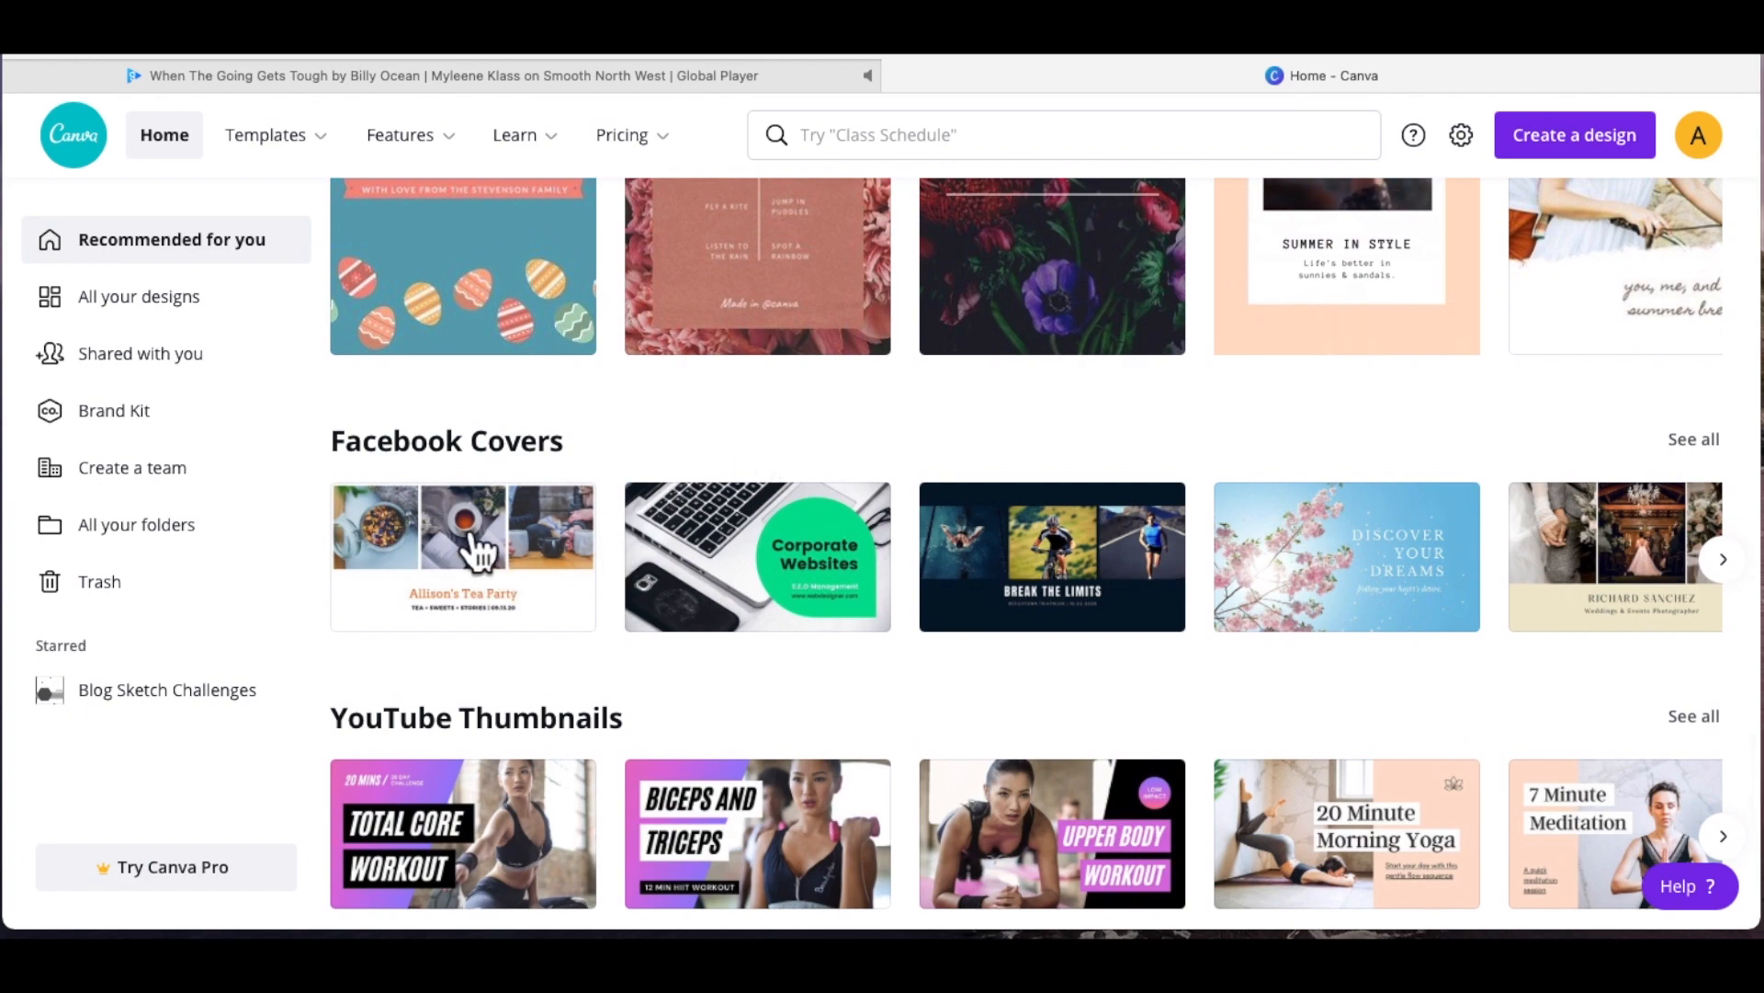
Step: Look through the home page's Facebook cover, YouTube thumbnail, card and animated social media templates and return to the design categories
{"action": "scroll", "coordinate": [469, 552], "scroll_direction": "down", "scroll_amount": 5}
{"action": "scroll", "coordinate": [1148, 473], "scroll_direction": "down", "scroll_amount": 10}
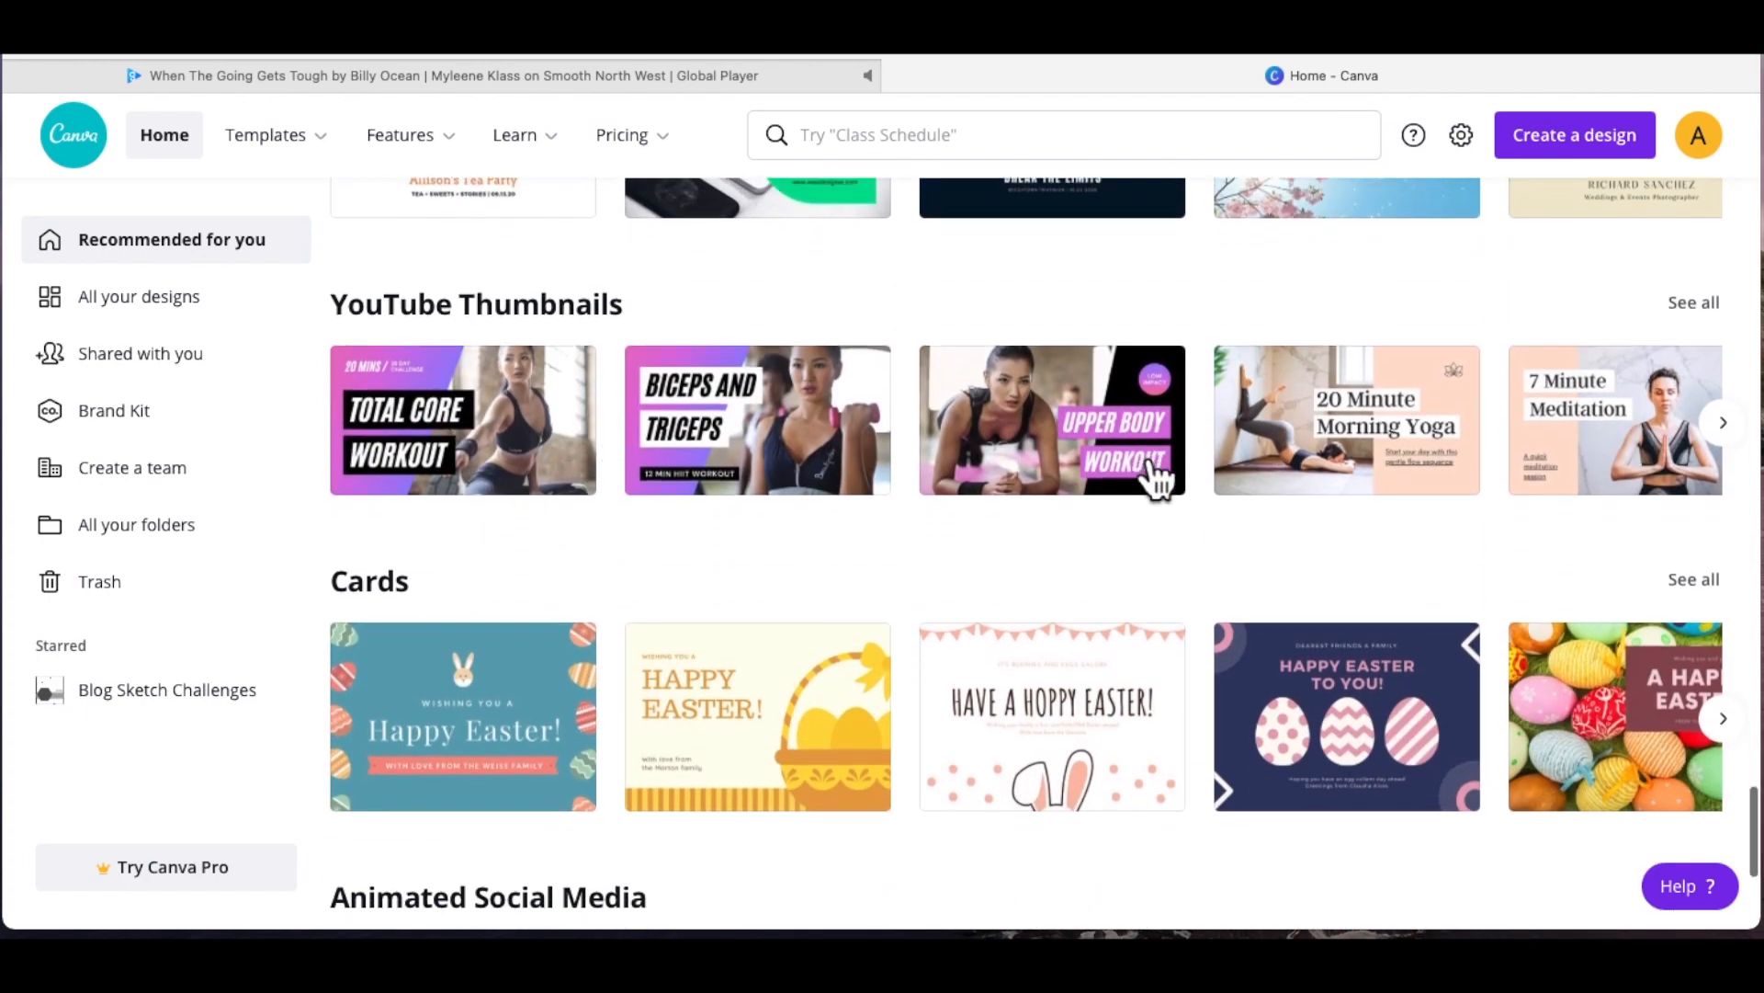
{"action": "scroll", "coordinate": [1136, 449], "scroll_direction": "up", "scroll_amount": 6}
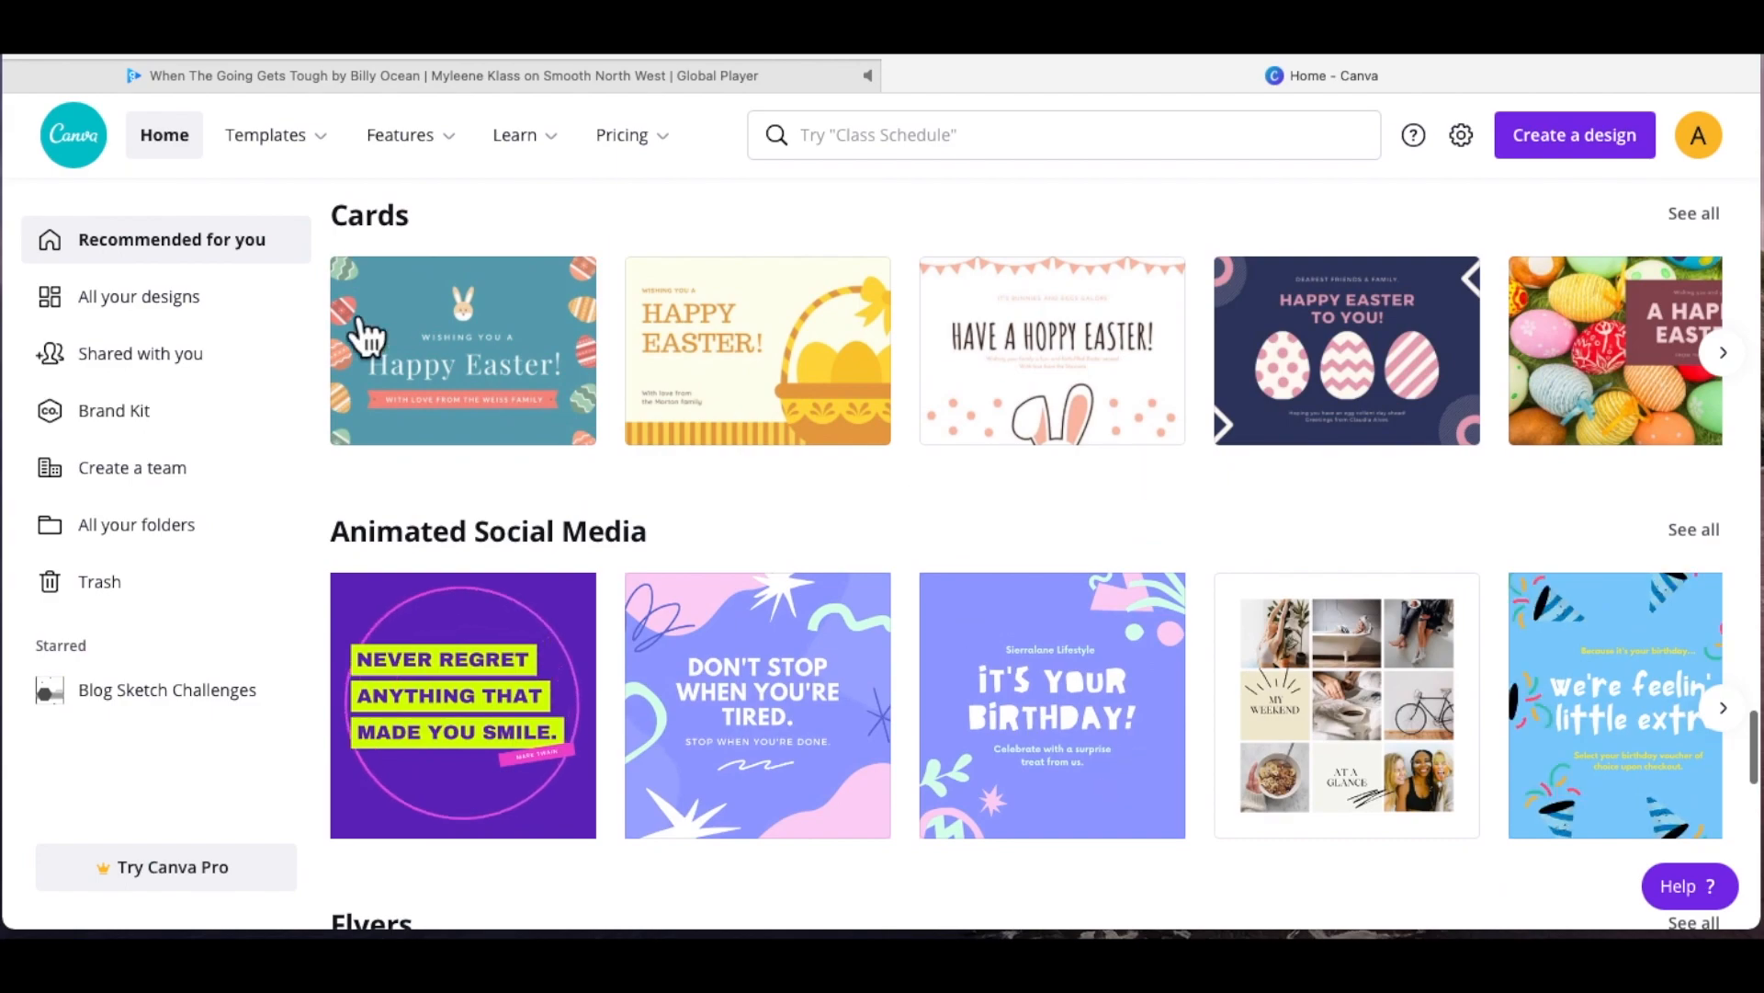
{"action": "scroll", "coordinate": [913, 445], "scroll_direction": "down", "scroll_amount": 3}
{"action": "scroll", "coordinate": [910, 426], "scroll_direction": "down", "scroll_amount": 6}
{"action": "scroll", "coordinate": [910, 427], "scroll_direction": "up", "scroll_amount": 20}
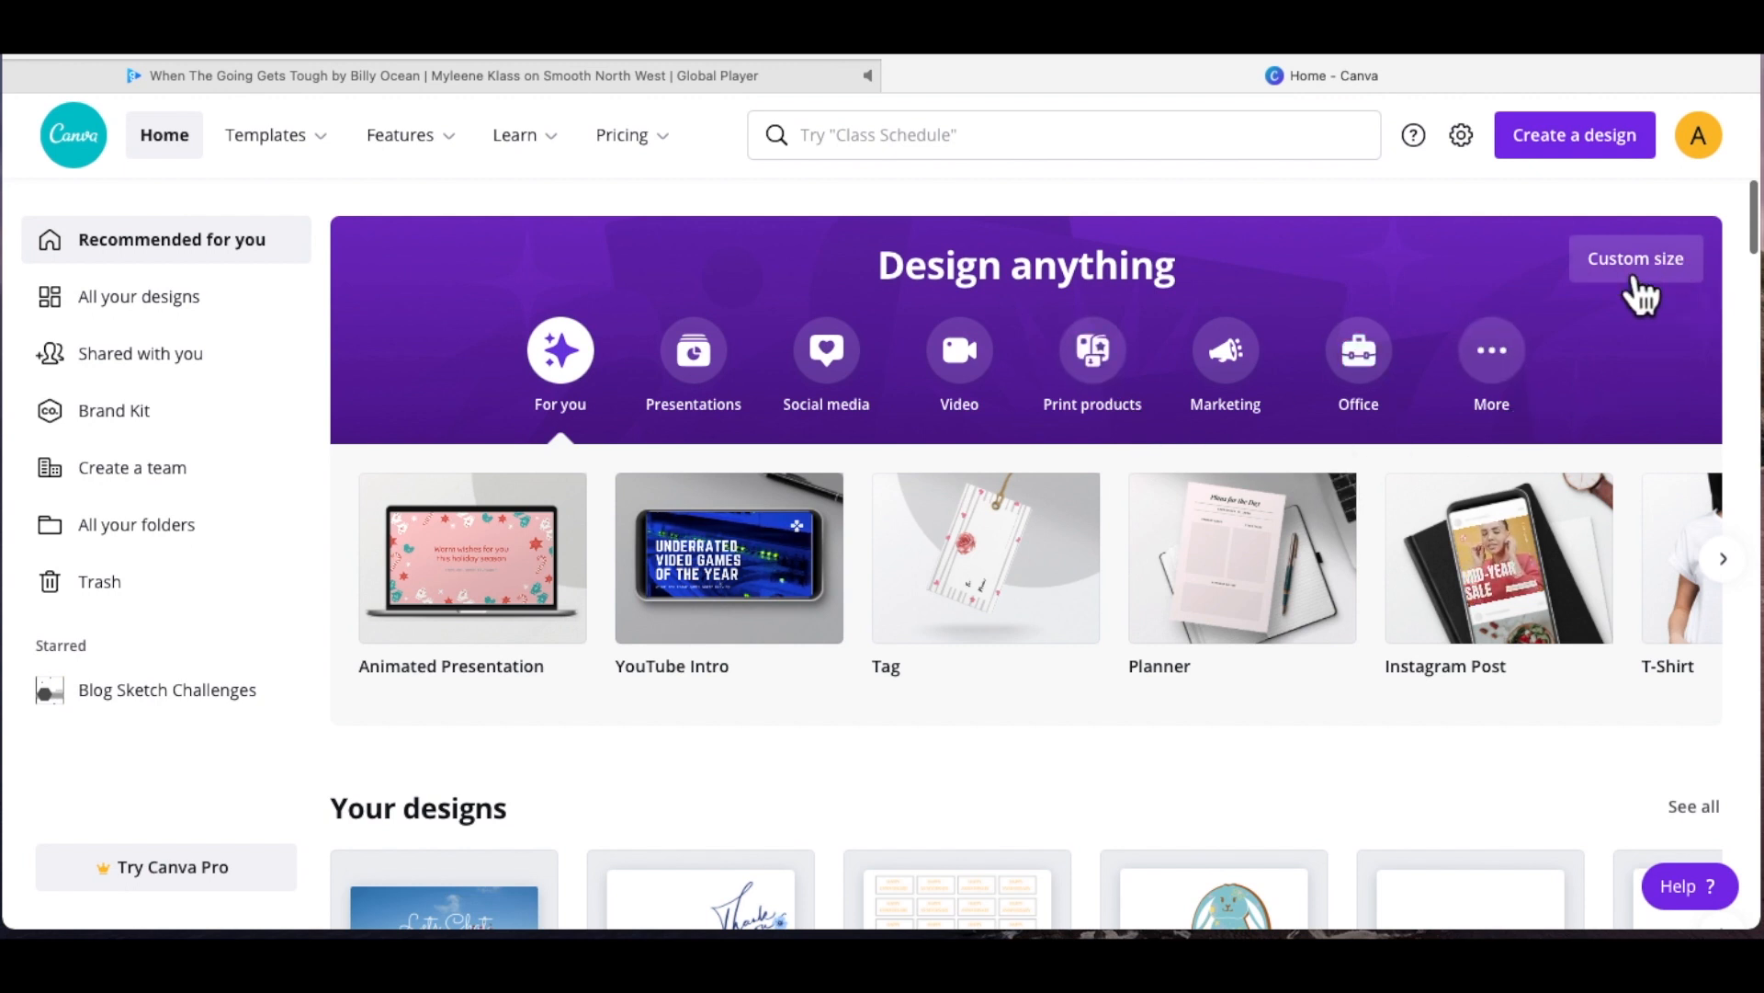
Step: Create a blank design from the recent custom size 8.2 x 11.75 in and browse the templates offered for it
{"action": "left_click", "coordinate": [1663, 274]}
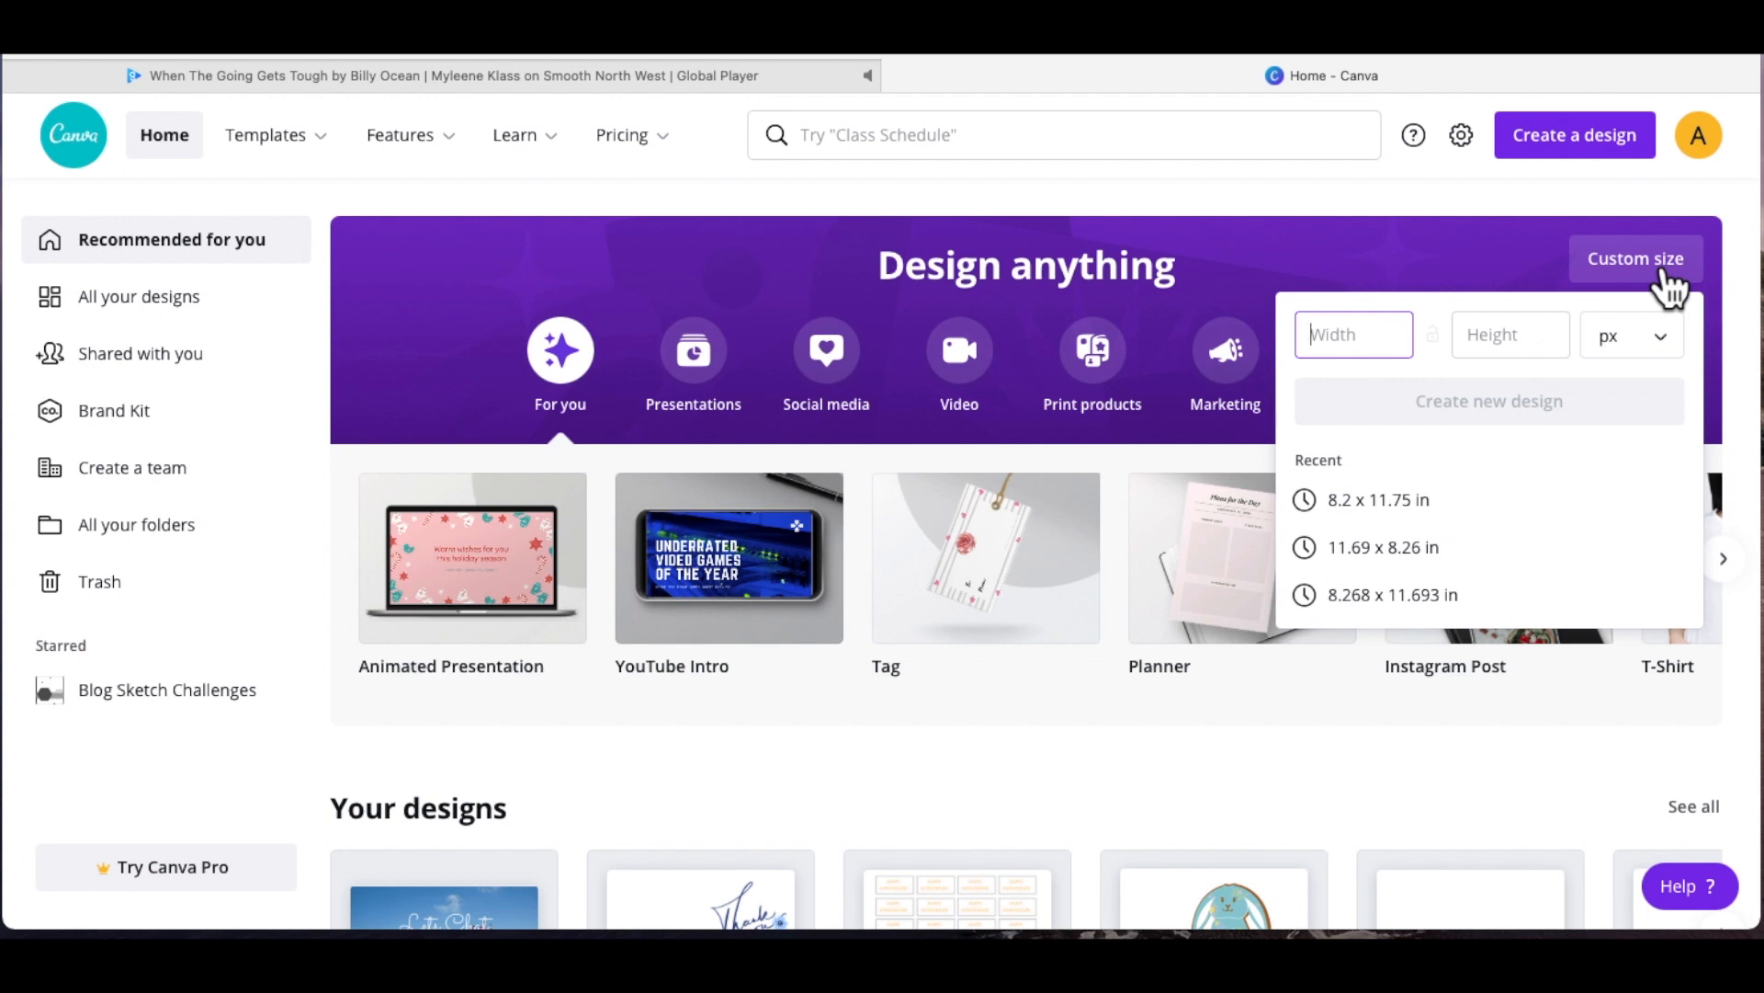
{"action": "left_click", "coordinate": [1378, 516]}
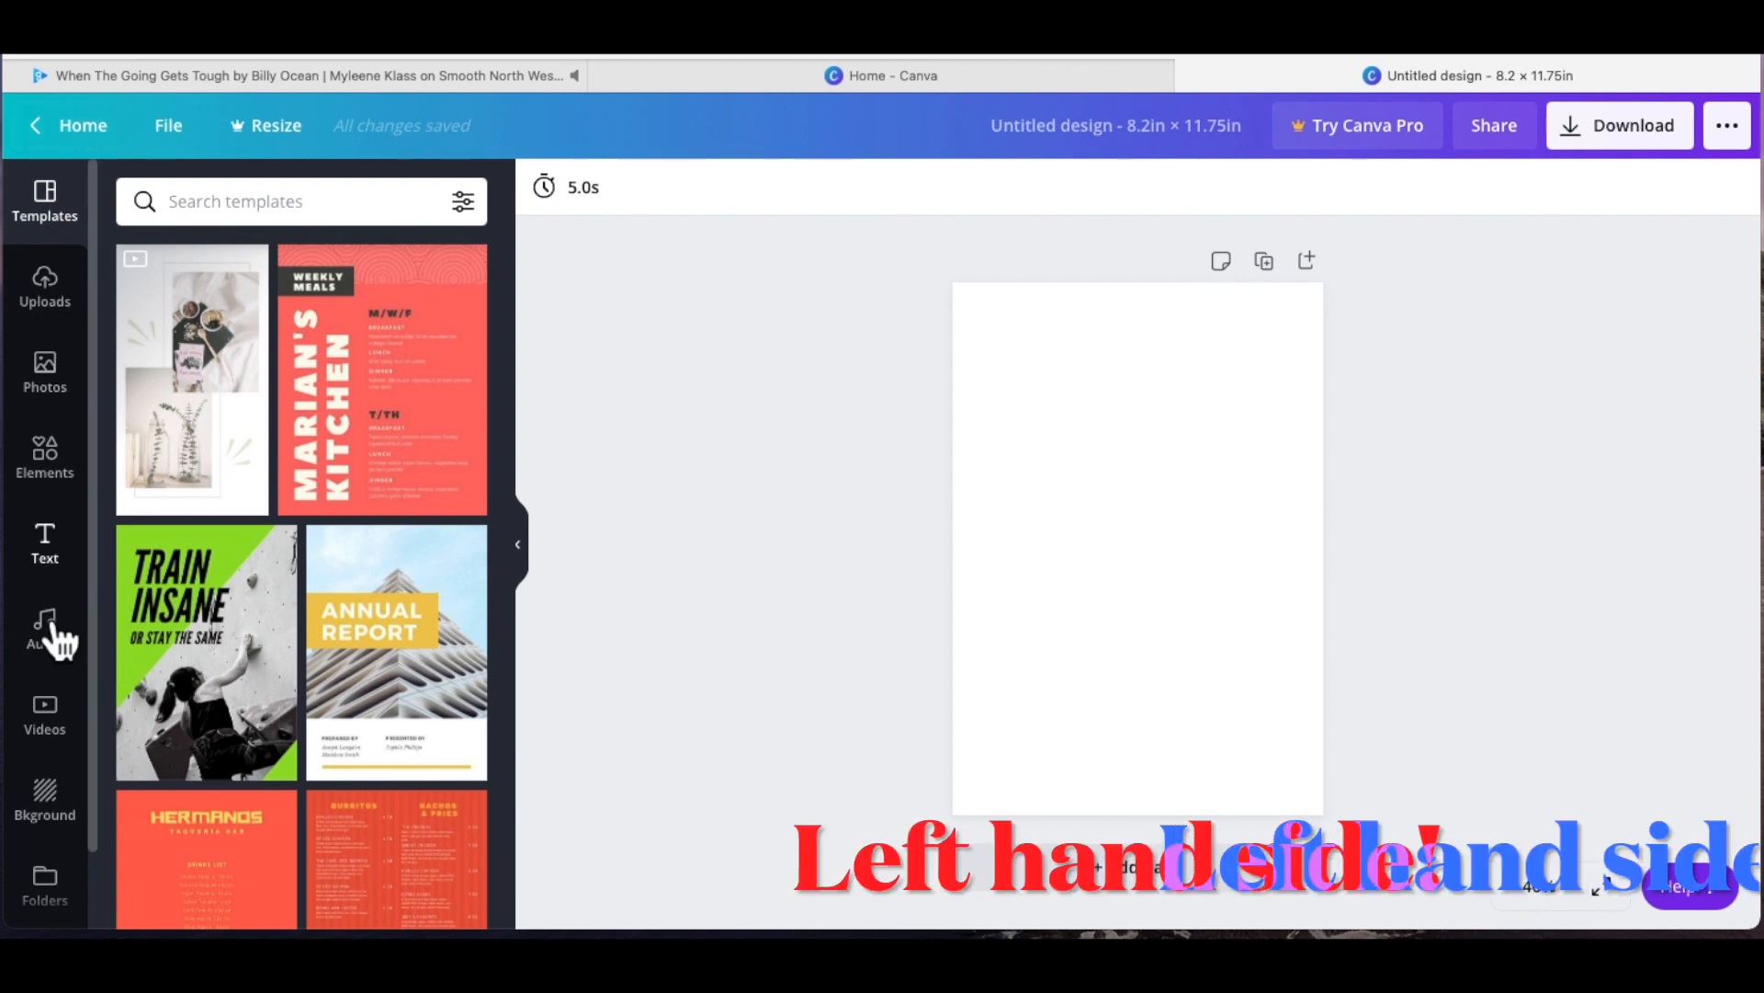
{"action": "scroll", "coordinate": [343, 335], "scroll_direction": "down", "scroll_amount": 10}
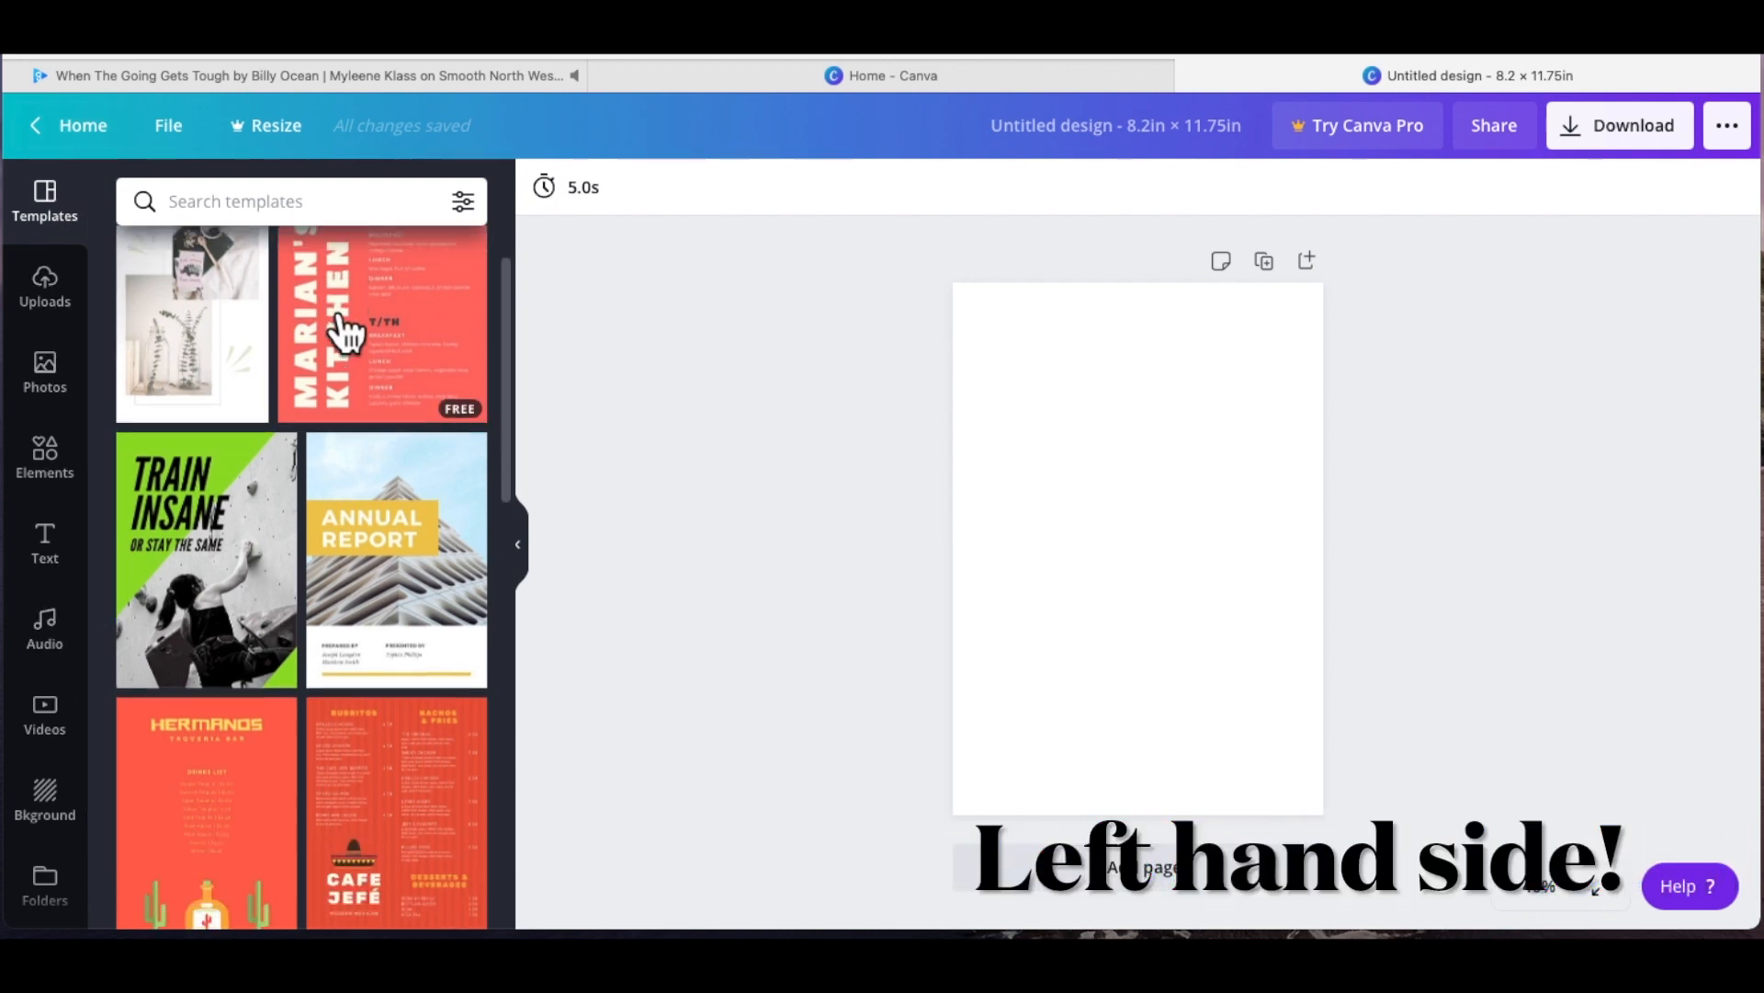
{"action": "scroll", "coordinate": [342, 334], "scroll_direction": "down", "scroll_amount": 5}
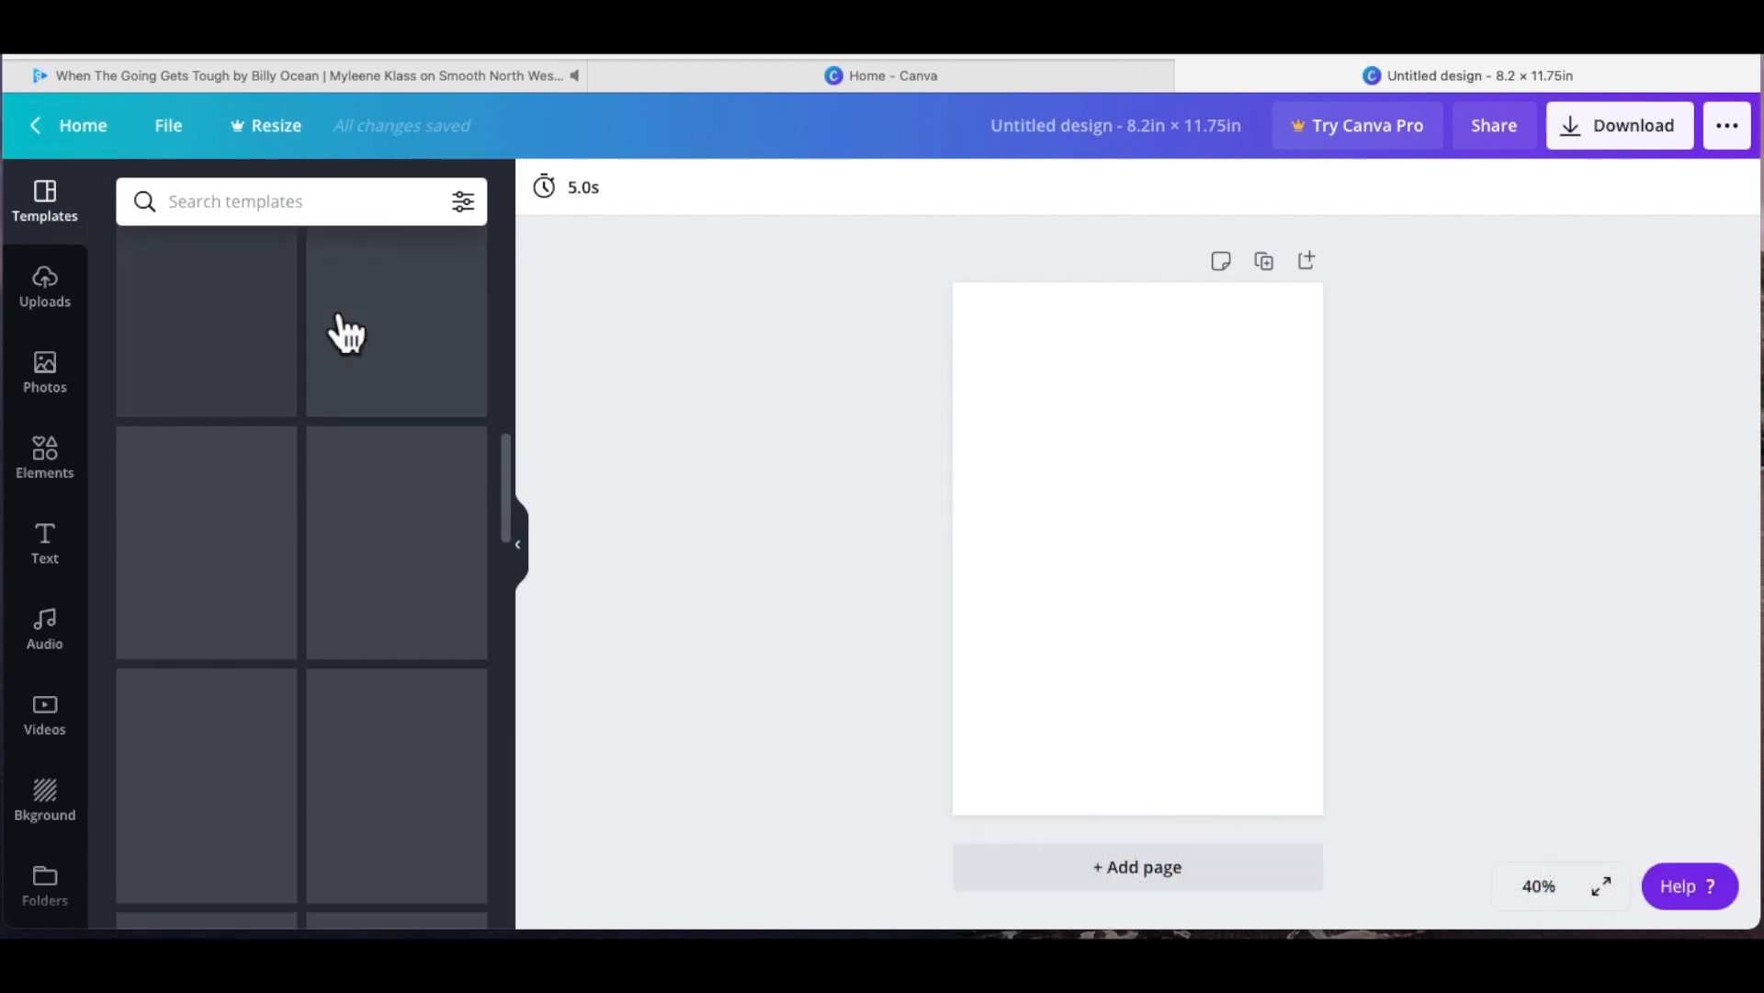
Step: Look through the images already uploaded to the account
{"action": "left_click", "coordinate": [68, 296]}
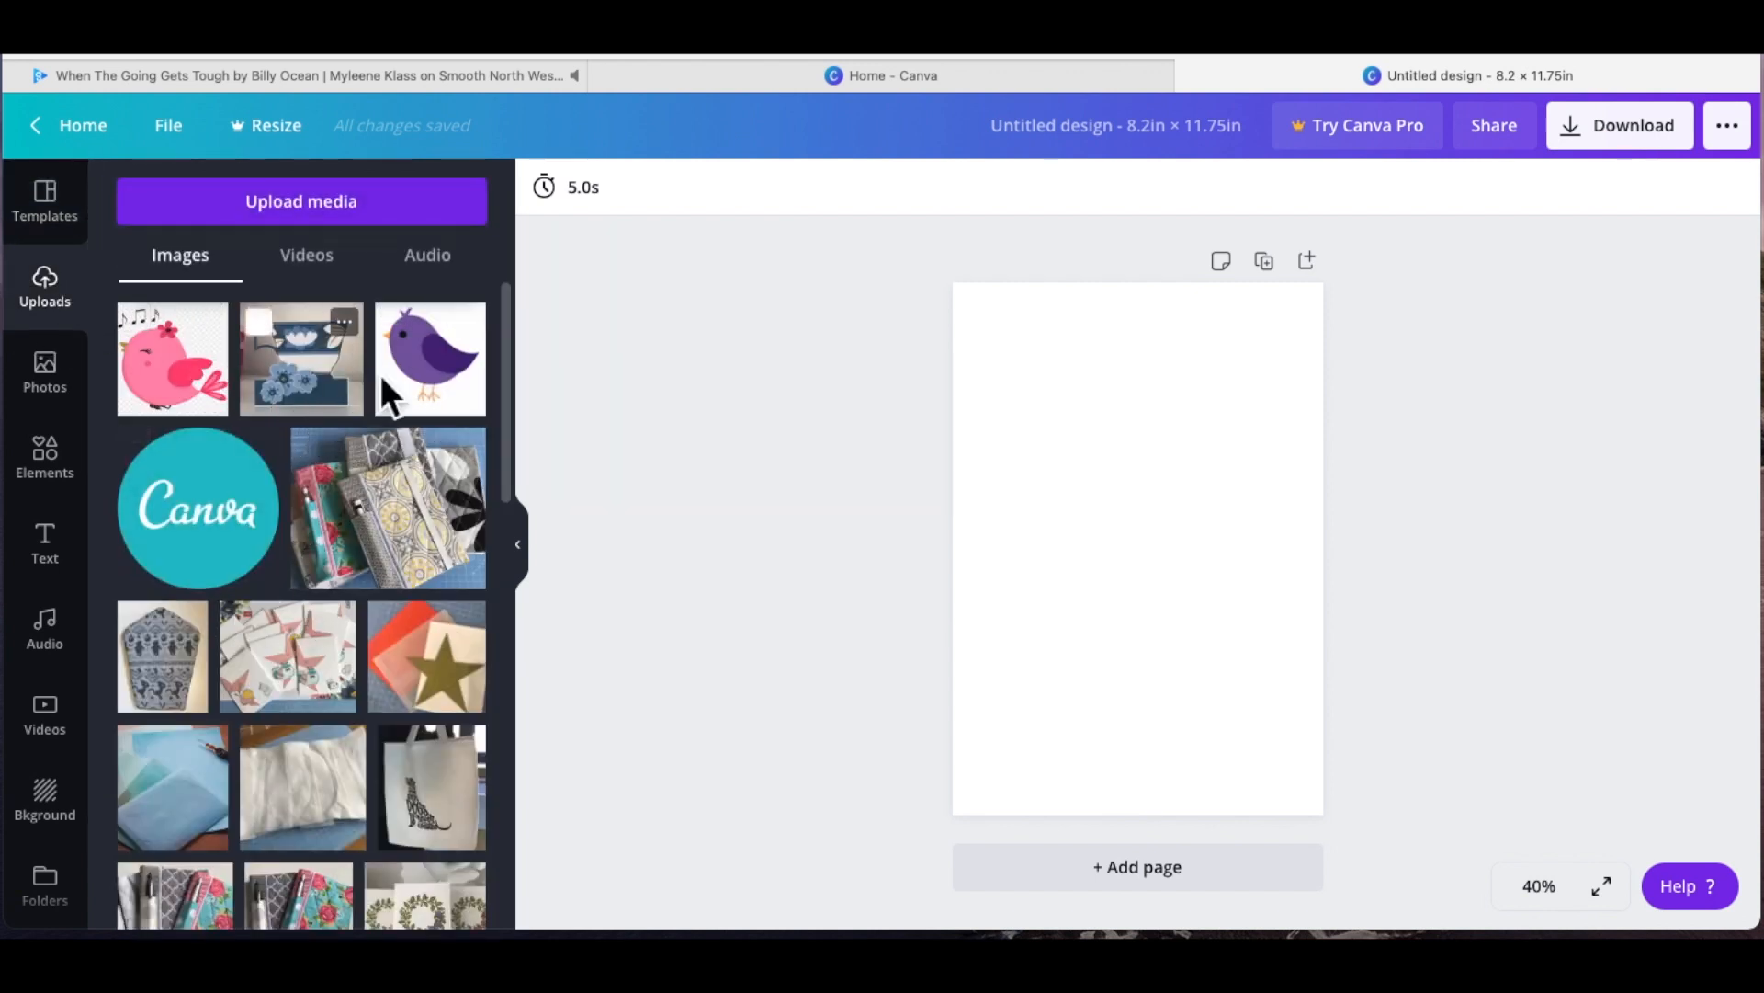
{"action": "scroll", "coordinate": [410, 398], "scroll_direction": "down", "scroll_amount": 4}
{"action": "scroll", "coordinate": [418, 401], "scroll_direction": "down", "scroll_amount": 5}
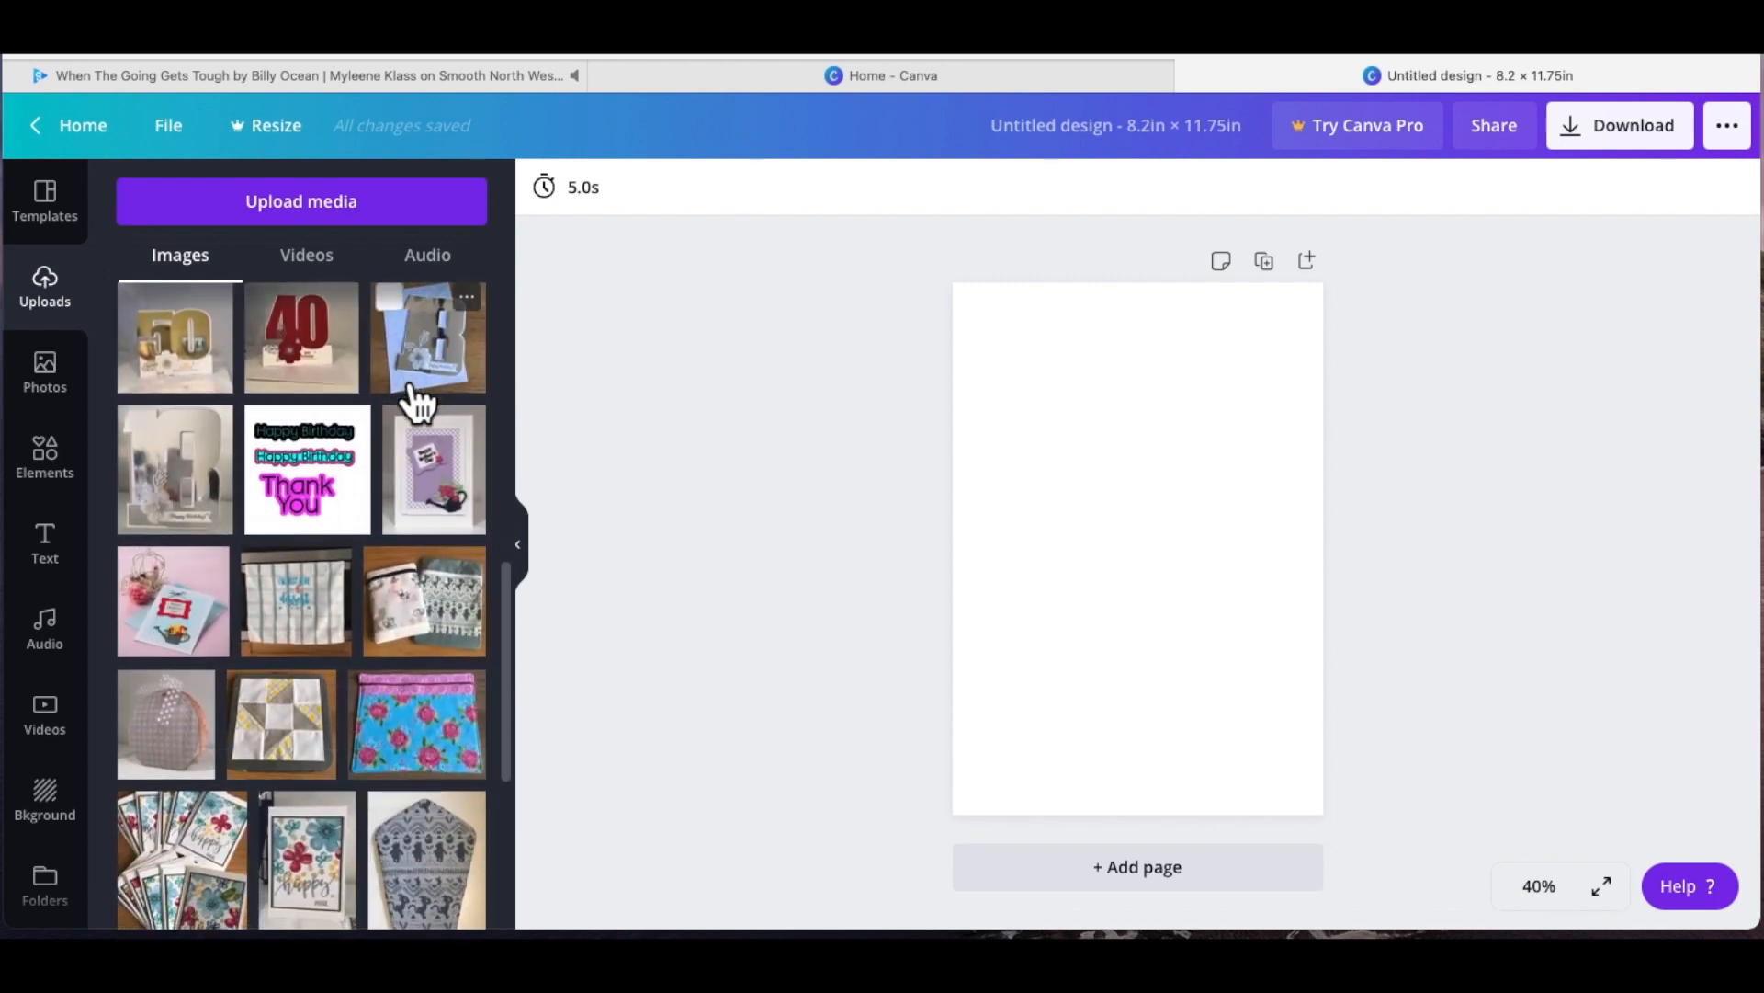
Step: Search the photo library for "easter"
{"action": "left_click", "coordinate": [68, 391]}
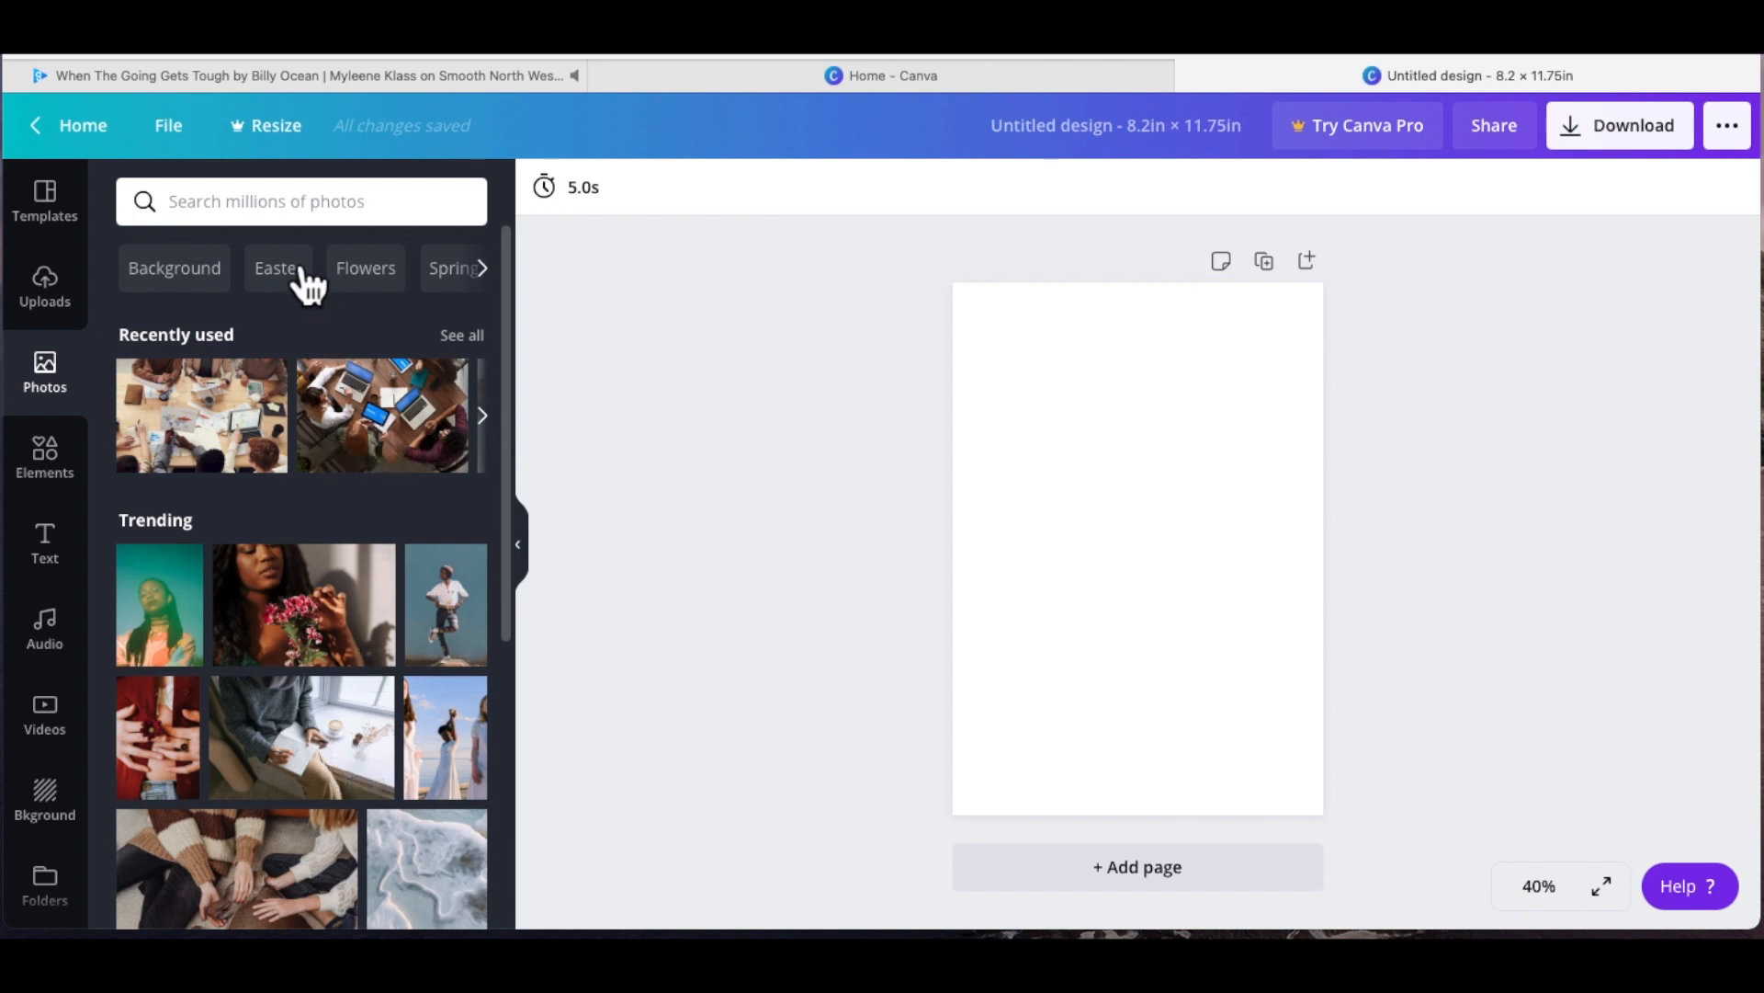
{"action": "left_click", "coordinate": [267, 205]}
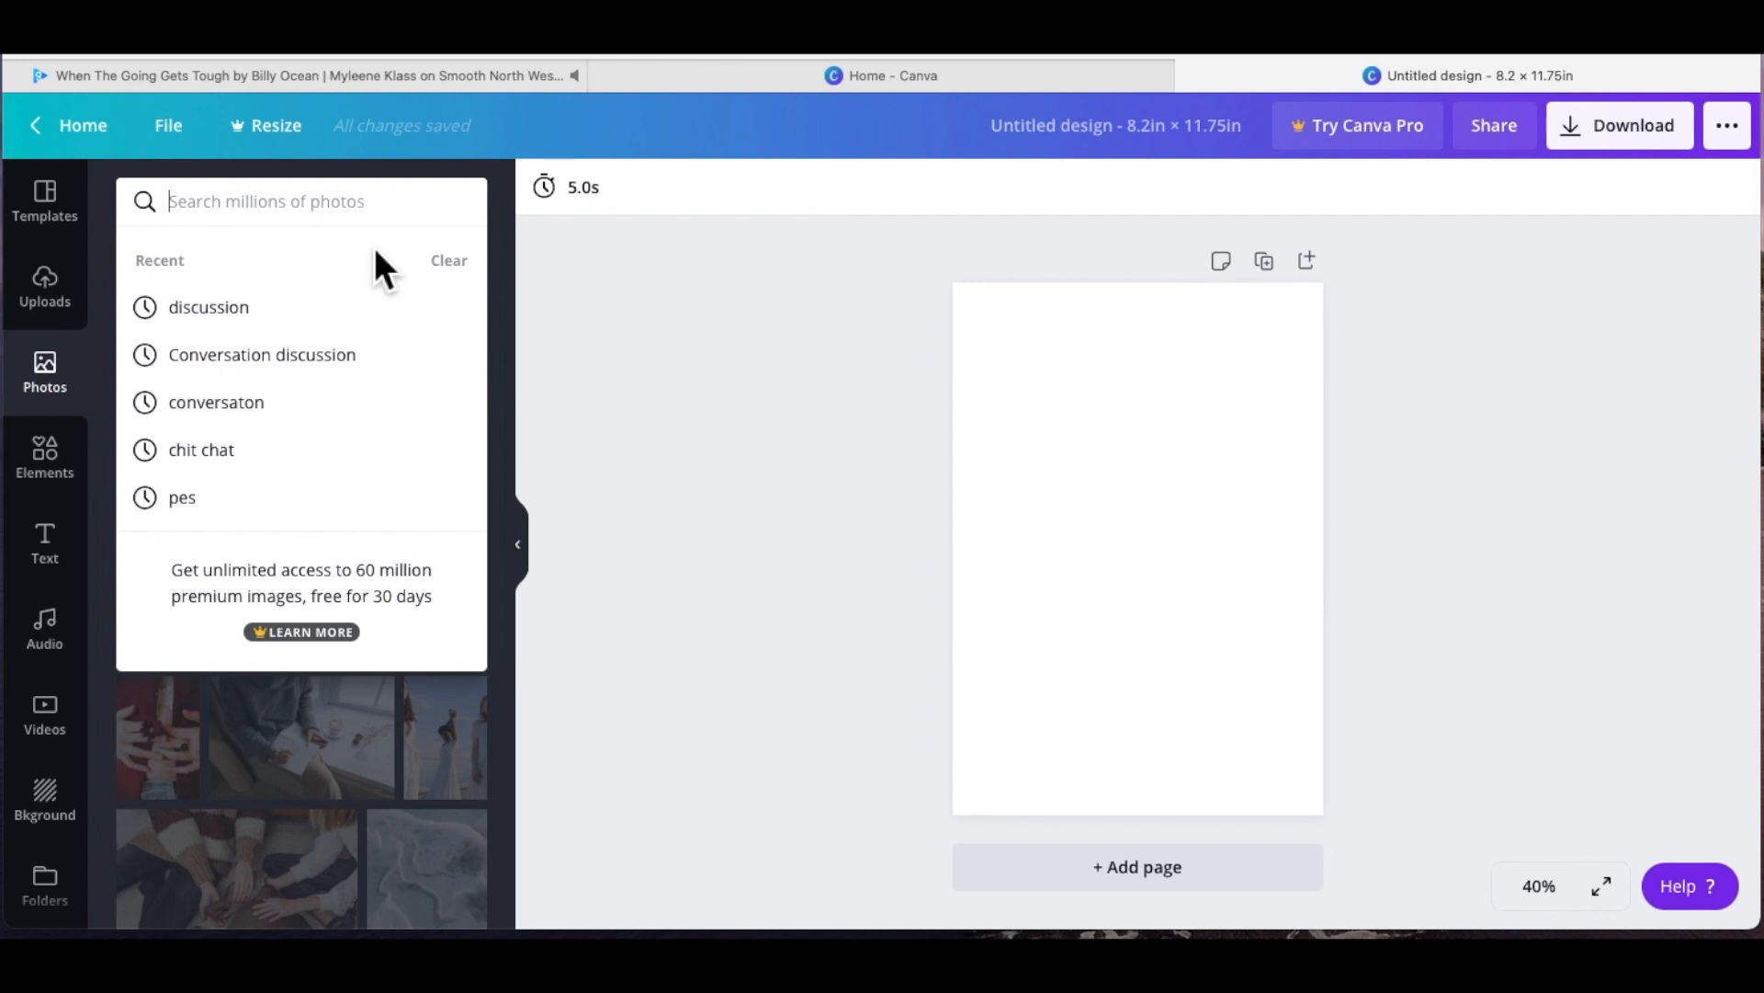
{"action": "type", "text": "easter"}
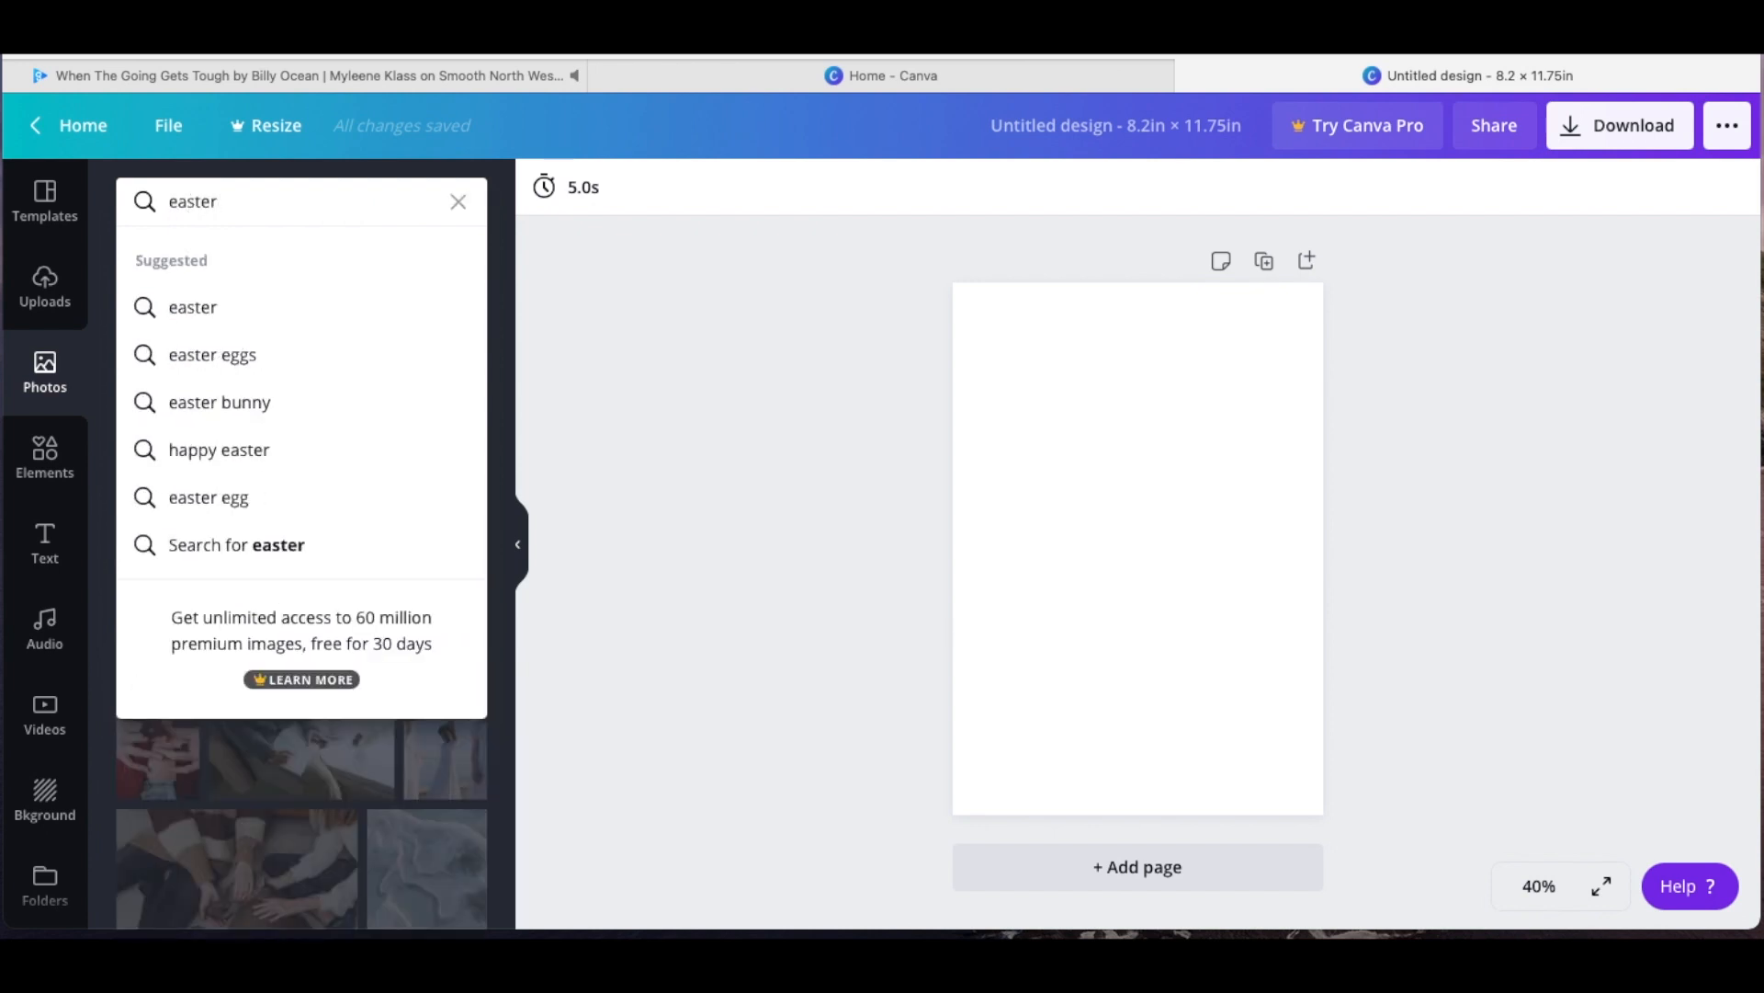
{"action": "key", "text": "Return"}
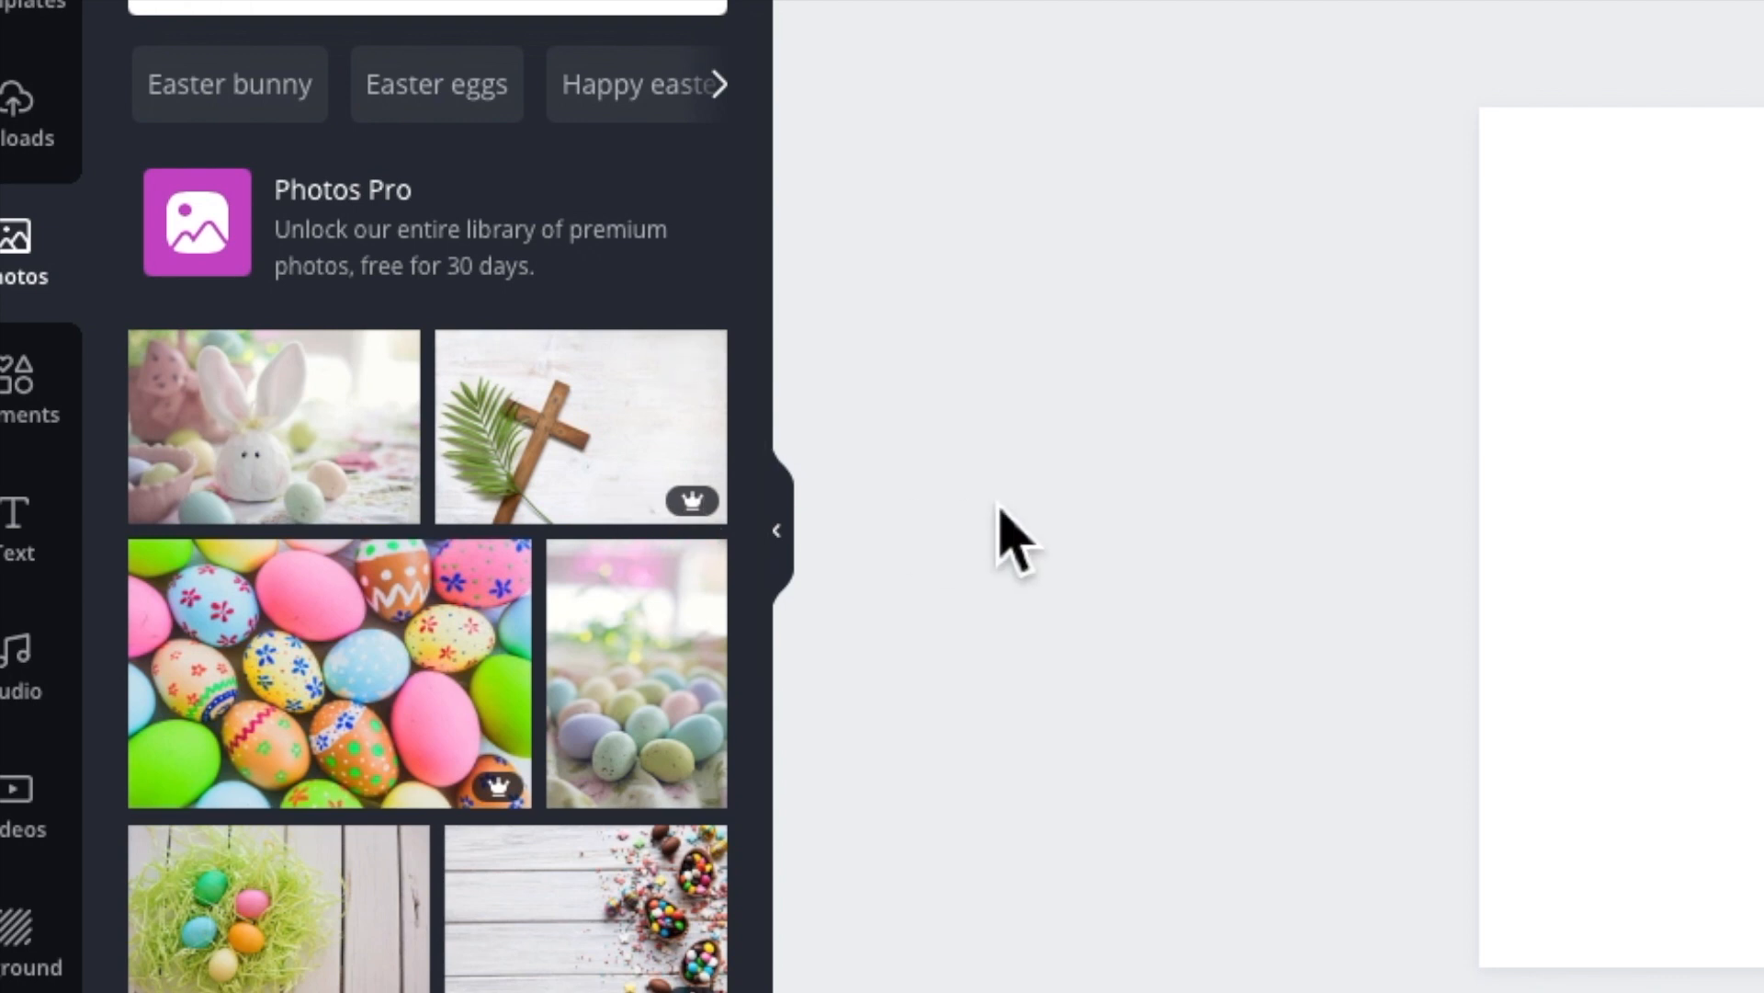
Step: Try out the Pro photo of the wooden cross and palm leaf in the upper part of the page and delete it
{"action": "mouse_move", "coordinate": [697, 511]}
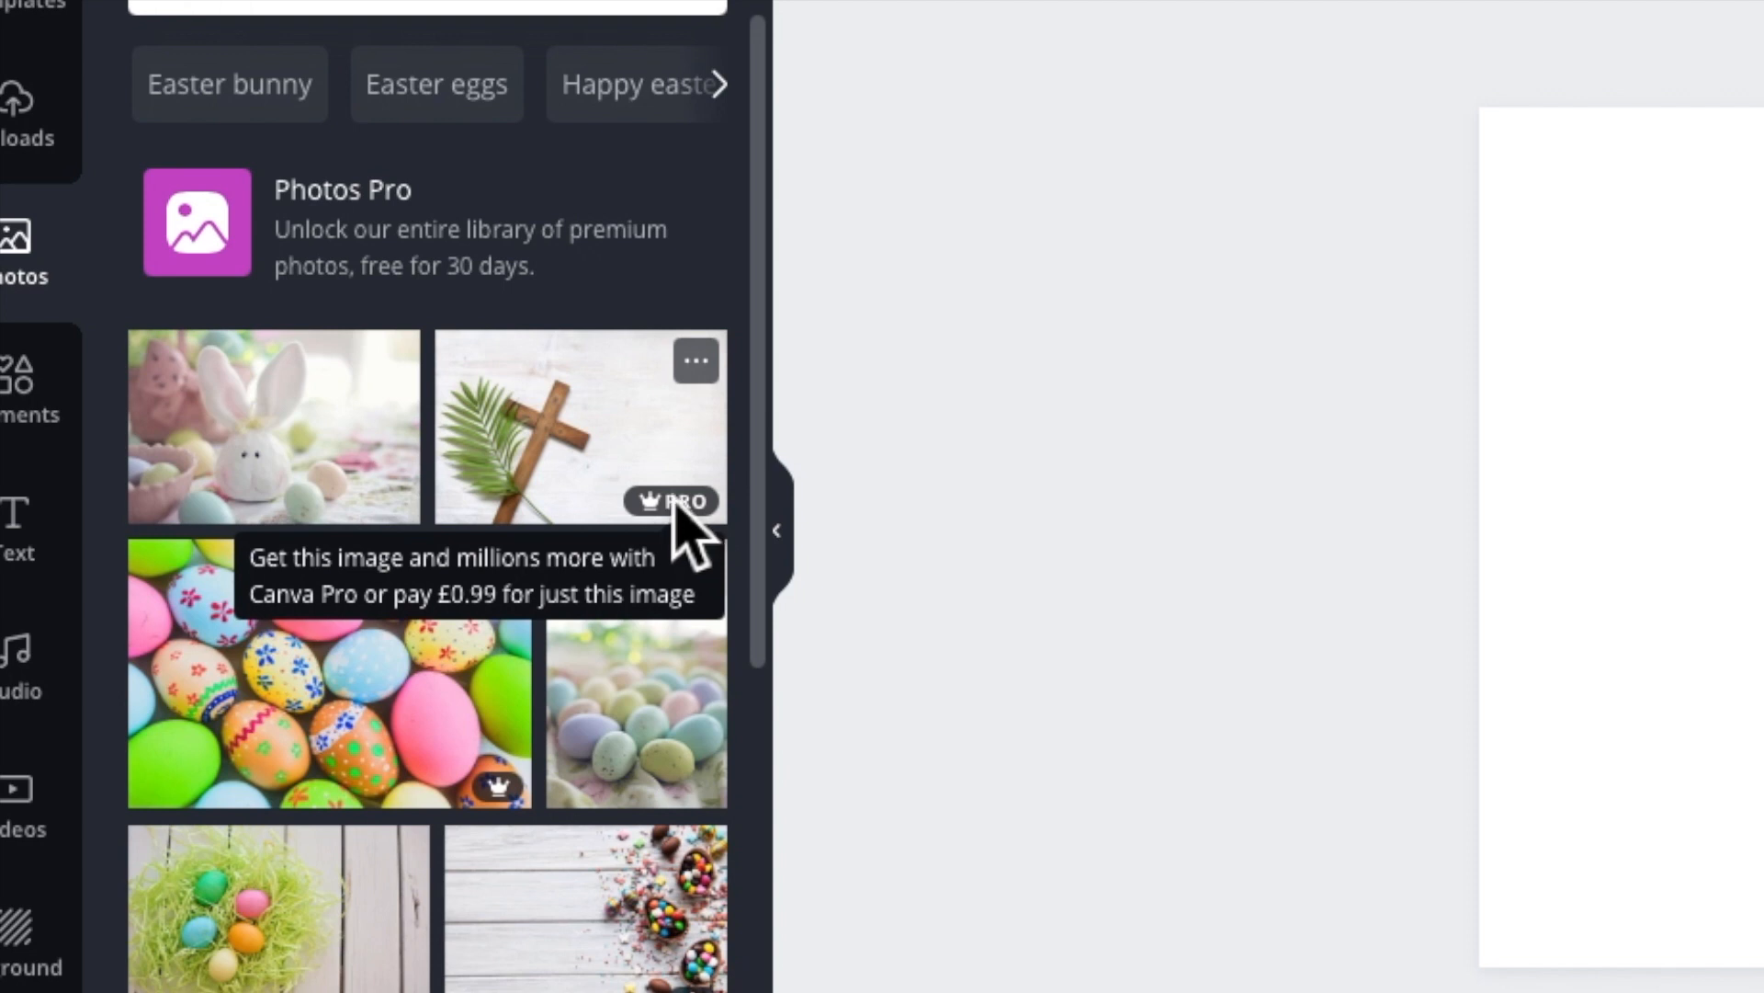
{"action": "left_click_drag", "start_coordinate": [594, 482], "coordinate": [1634, 446]}
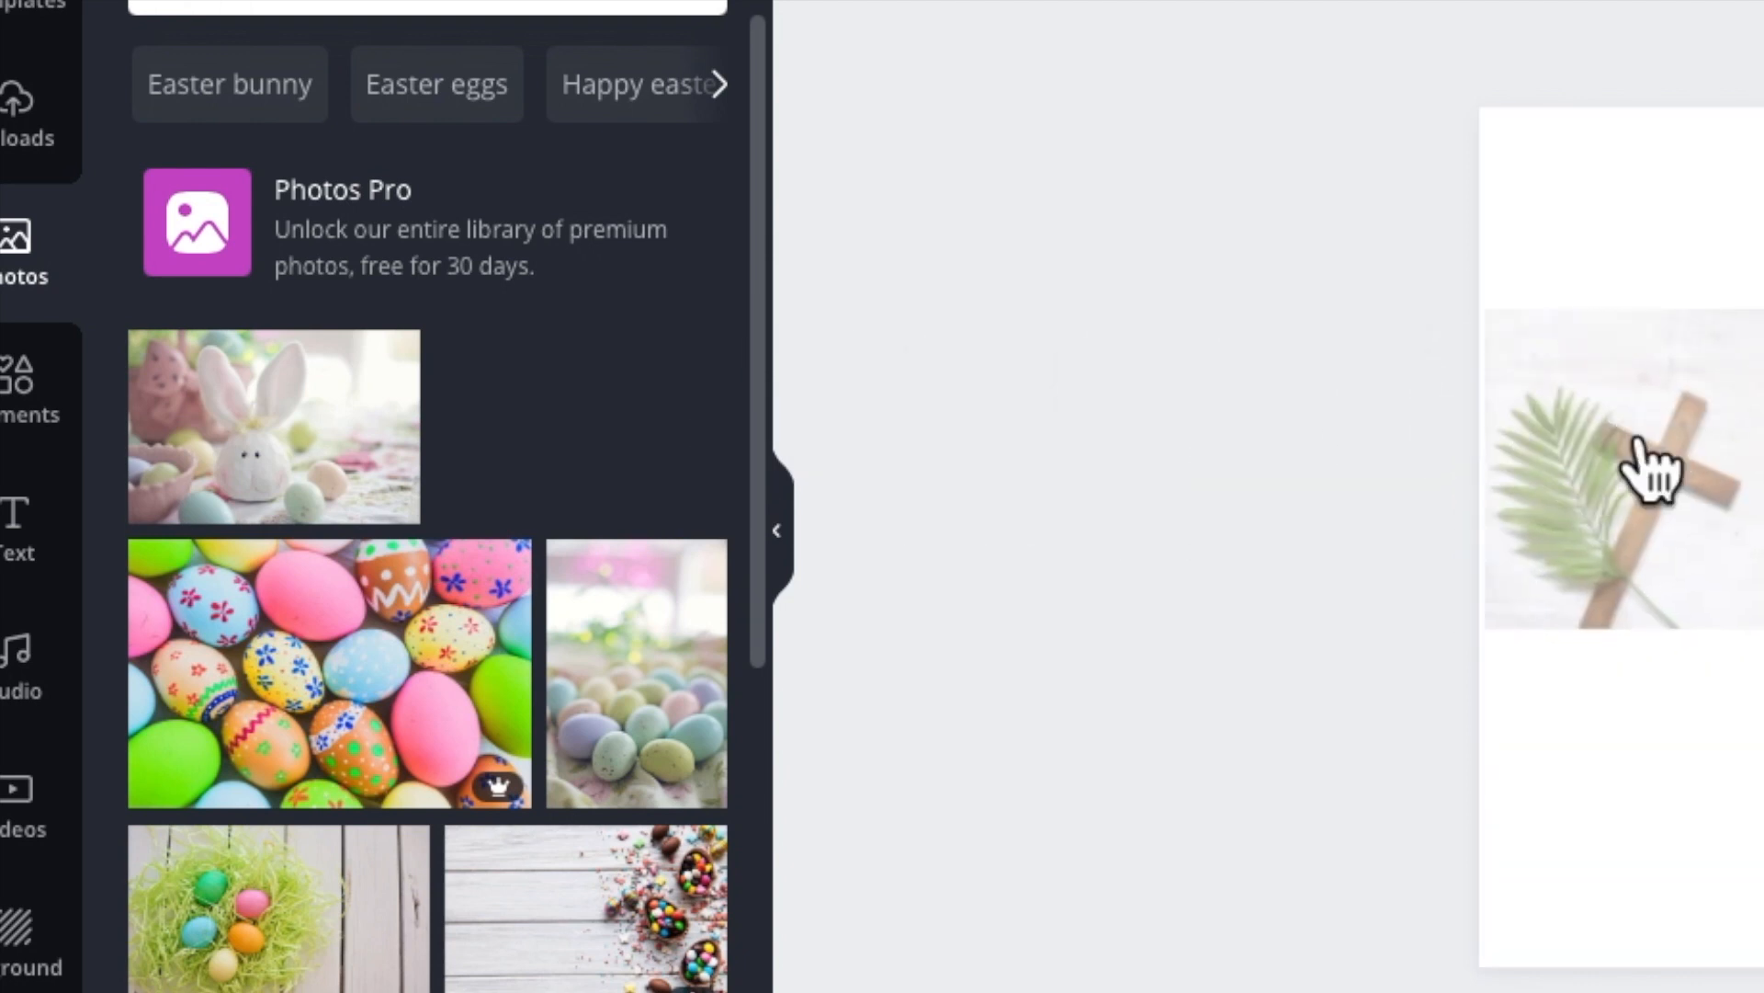
{"action": "left_click_drag", "start_coordinate": [1763, 512], "coordinate": [1763, 379]}
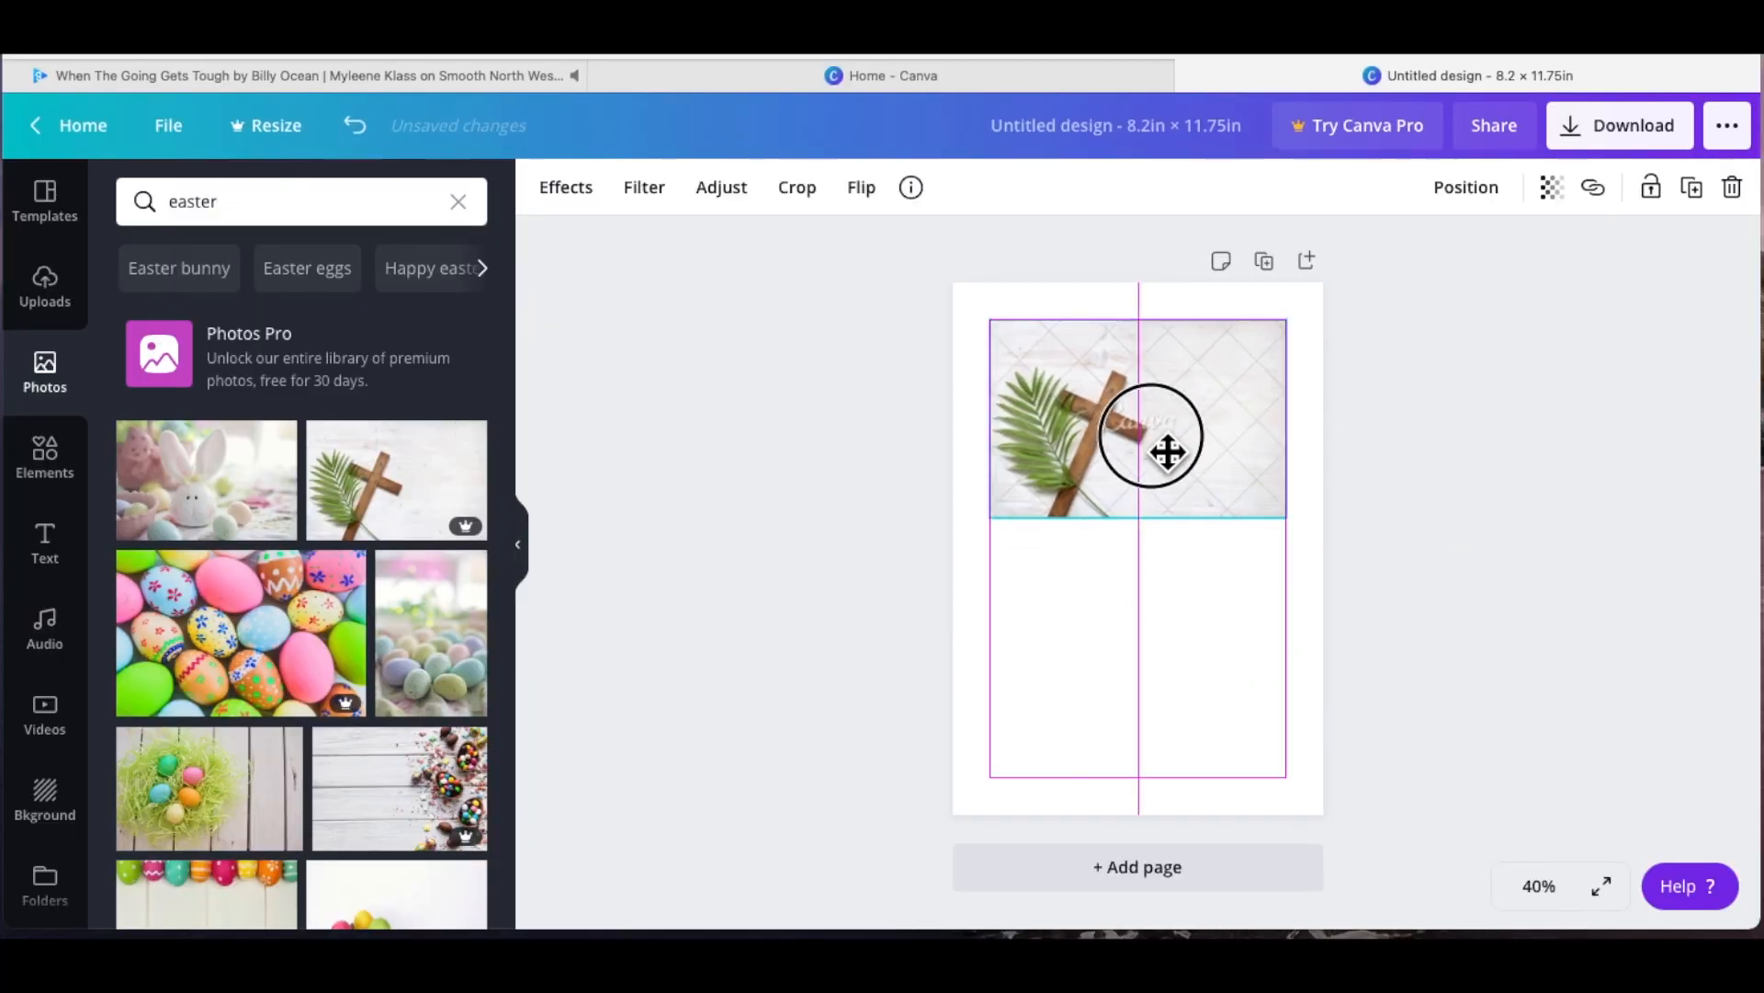
{"action": "left_click_drag", "start_coordinate": [1167, 451], "coordinate": [1167, 450]}
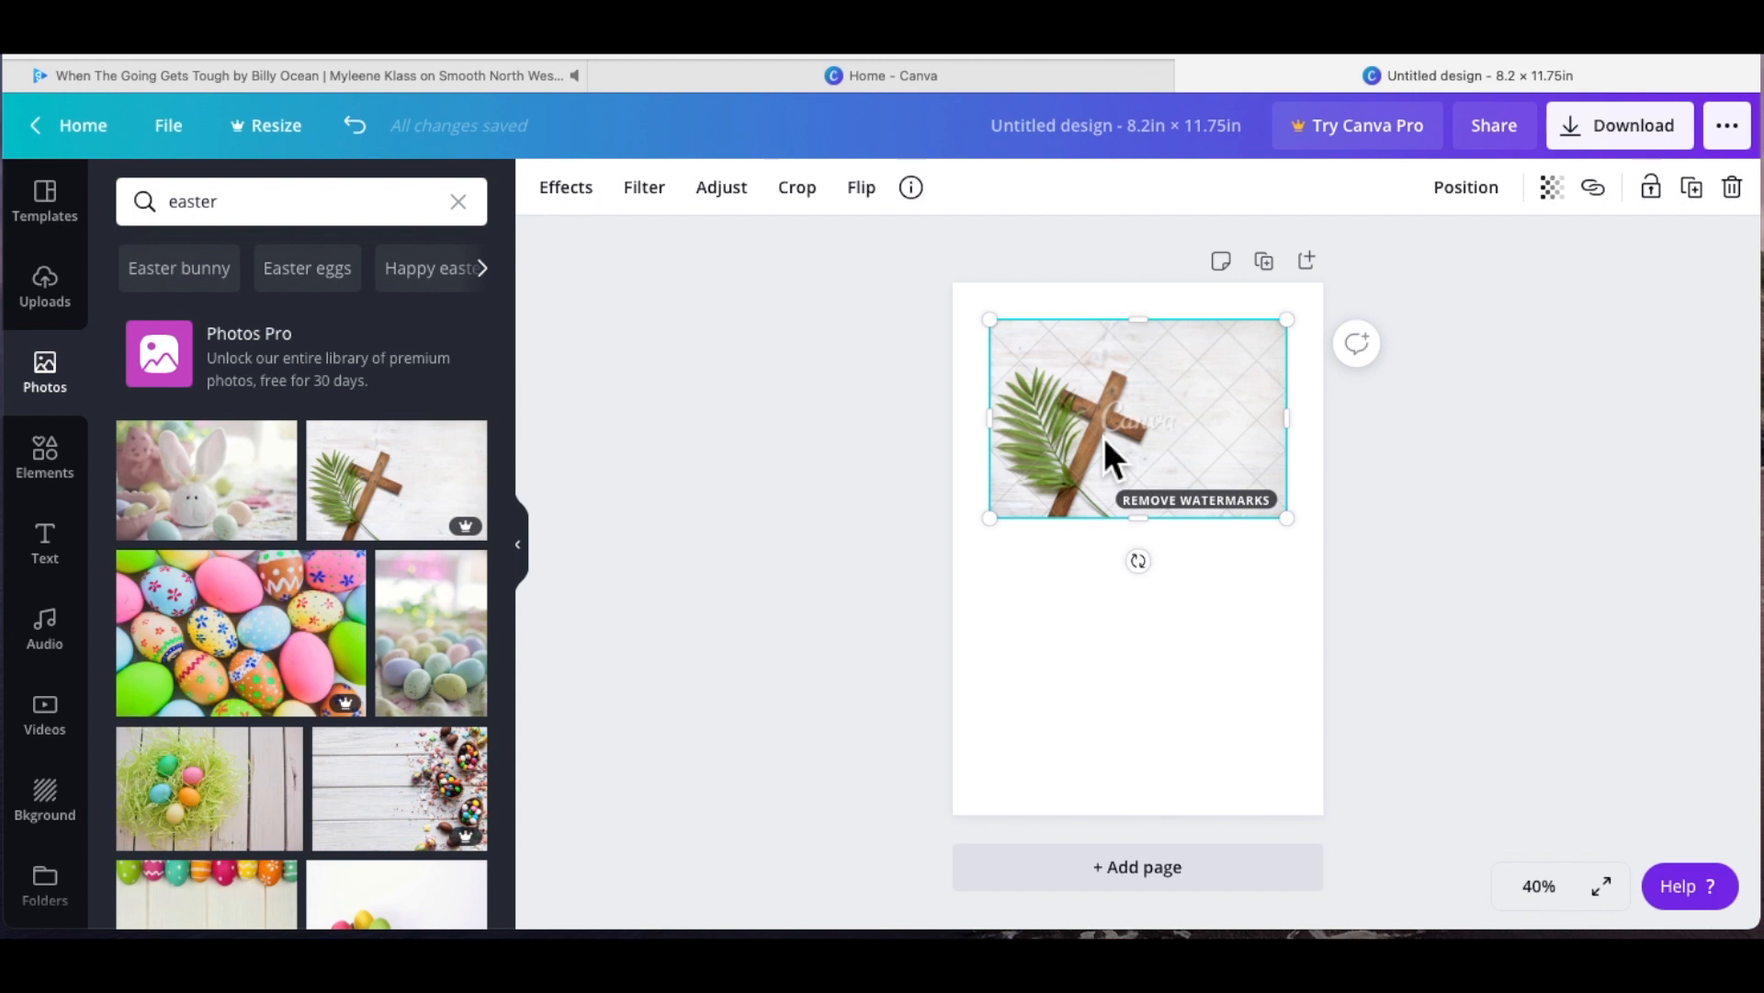
{"action": "key", "text": "Delete"}
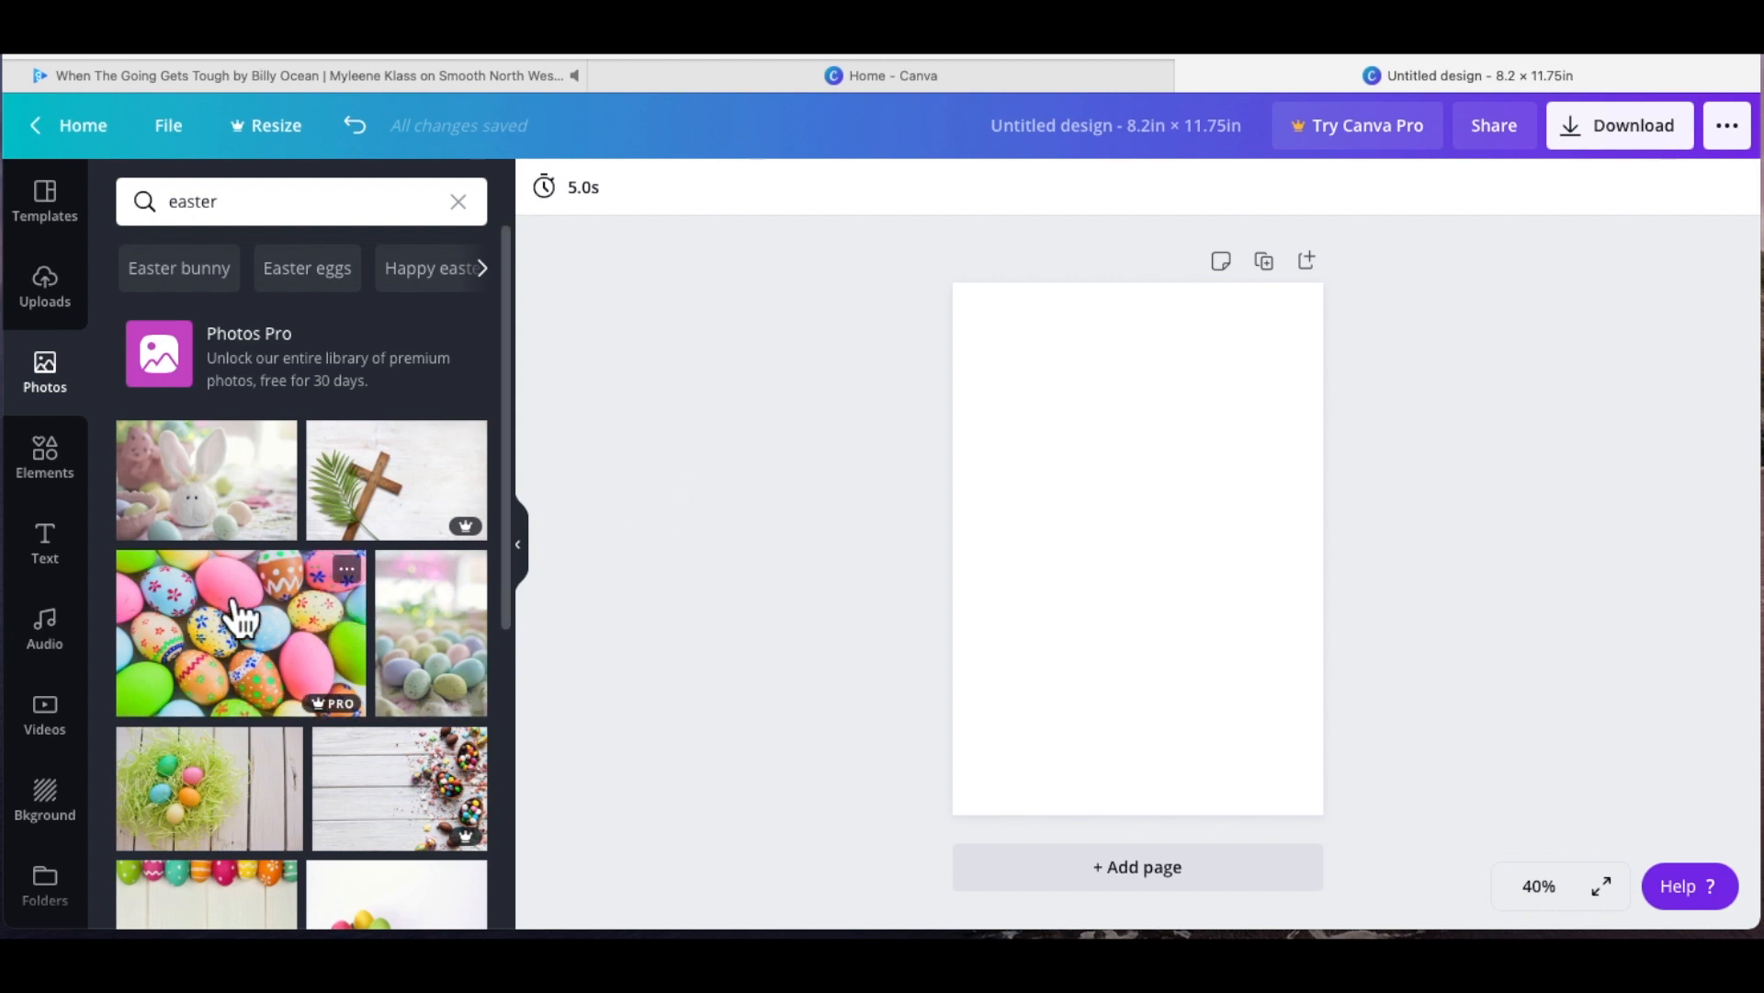
Step: Look through the Easter photos and check which are free and which are Pro
{"action": "mouse_move", "coordinate": [355, 712]}
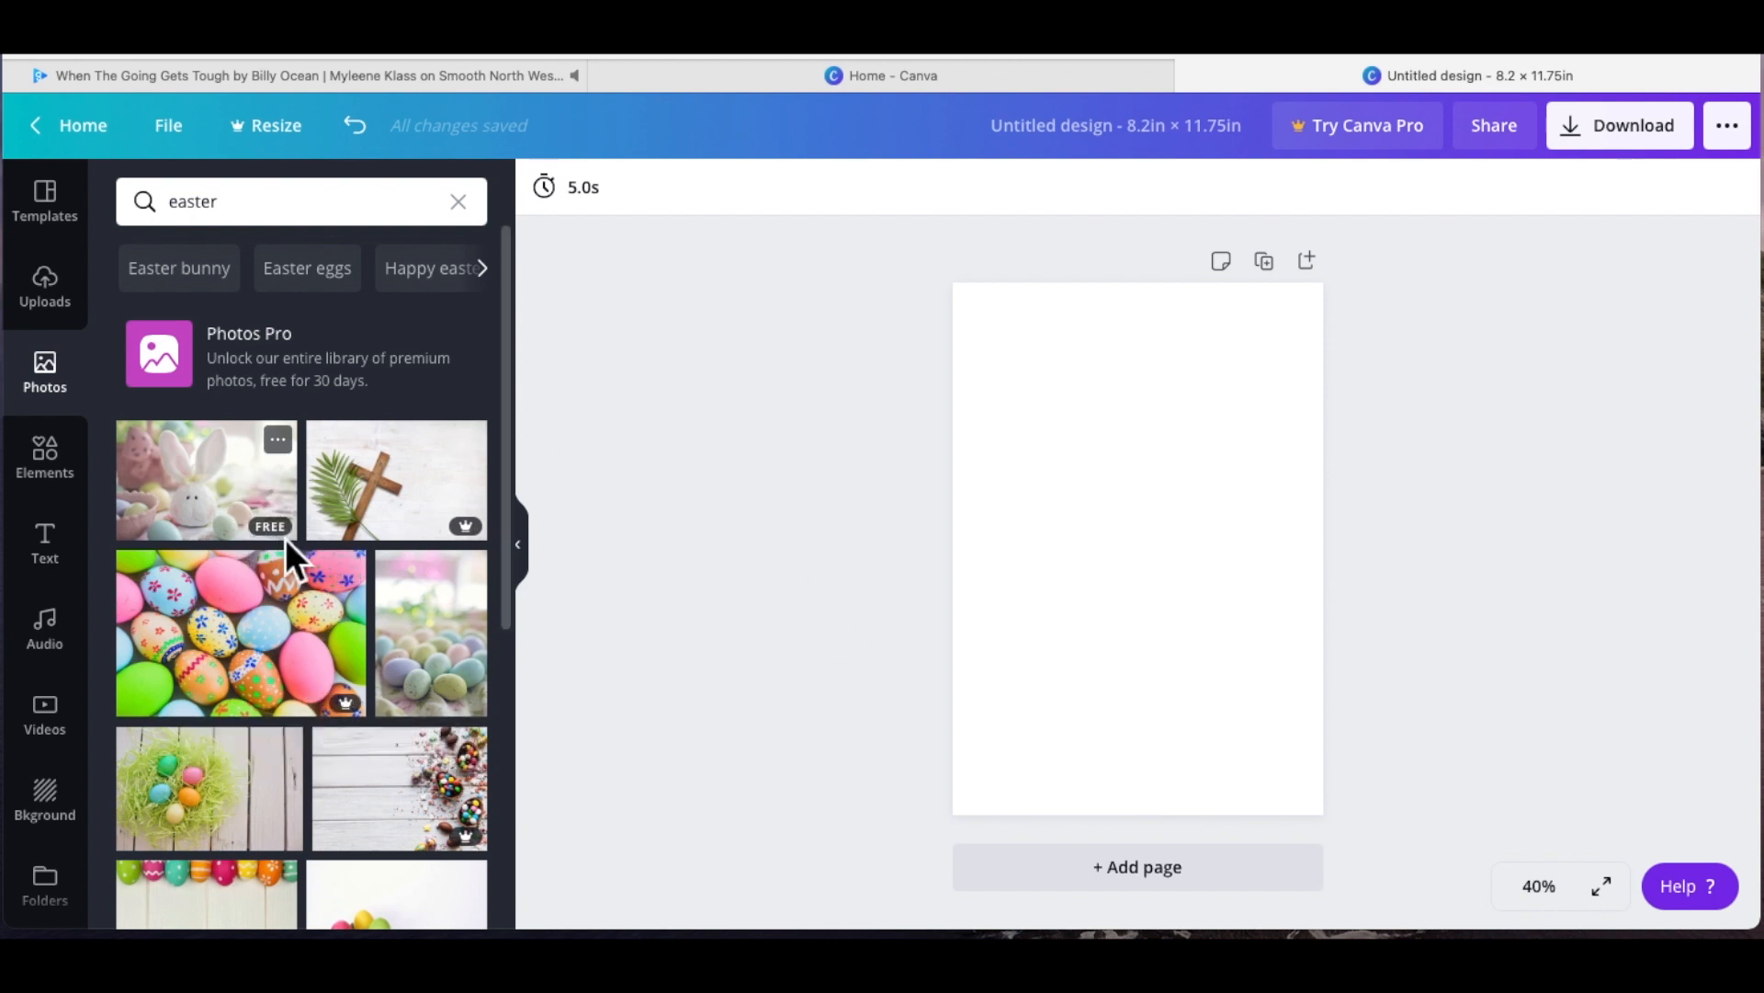
{"action": "scroll", "coordinate": [393, 510], "scroll_direction": "down", "scroll_amount": 3}
{"action": "scroll", "coordinate": [390, 506], "scroll_direction": "down", "scroll_amount": 5}
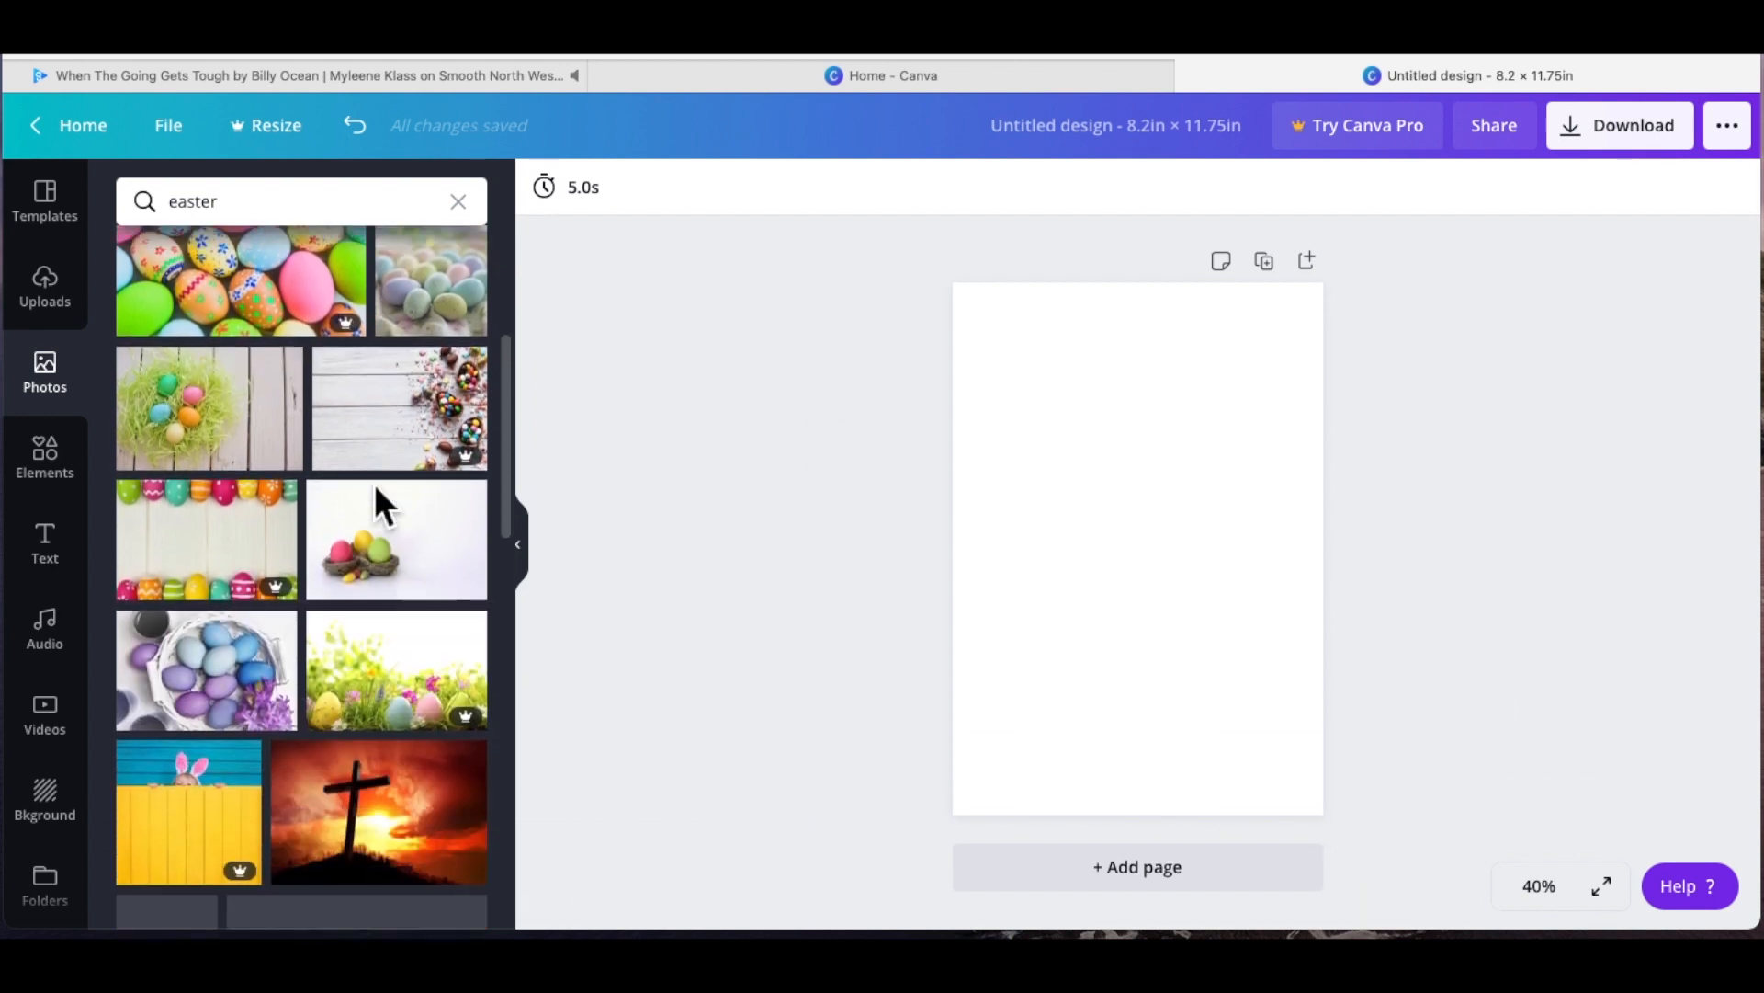
{"action": "scroll", "coordinate": [373, 483], "scroll_direction": "down", "scroll_amount": 2}
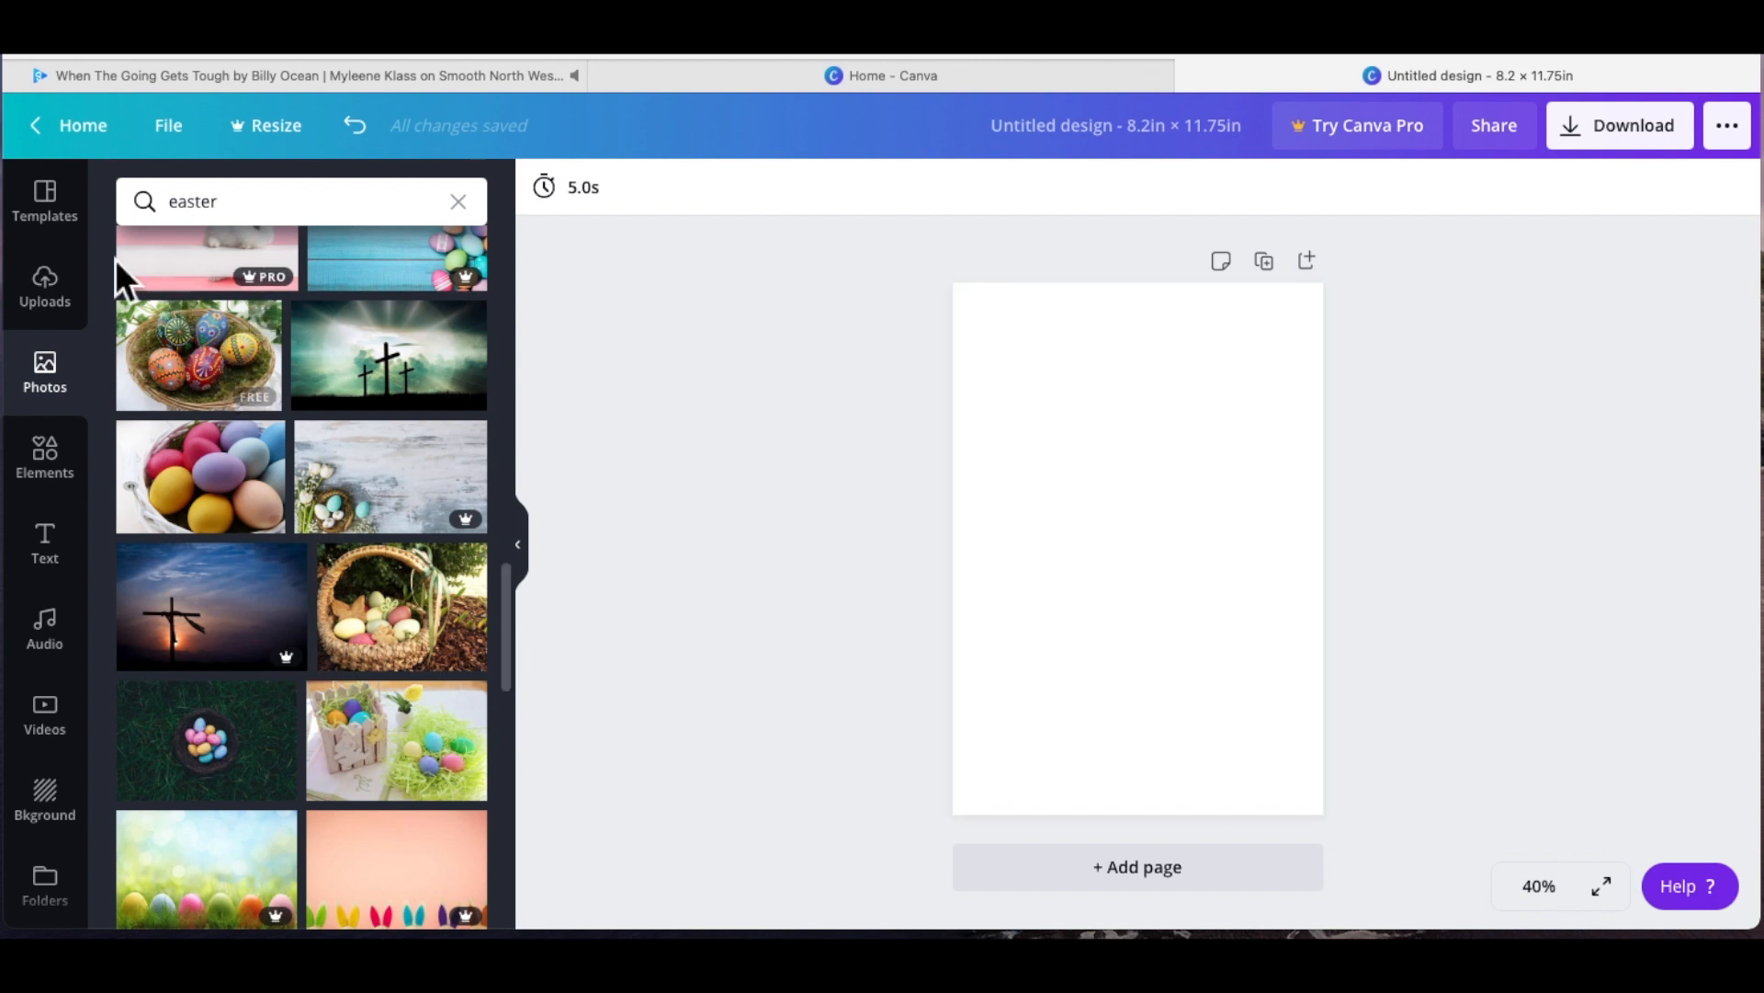
Step: Open the full list of recently used elements and look through the graphics
{"action": "left_click", "coordinate": [73, 474]}
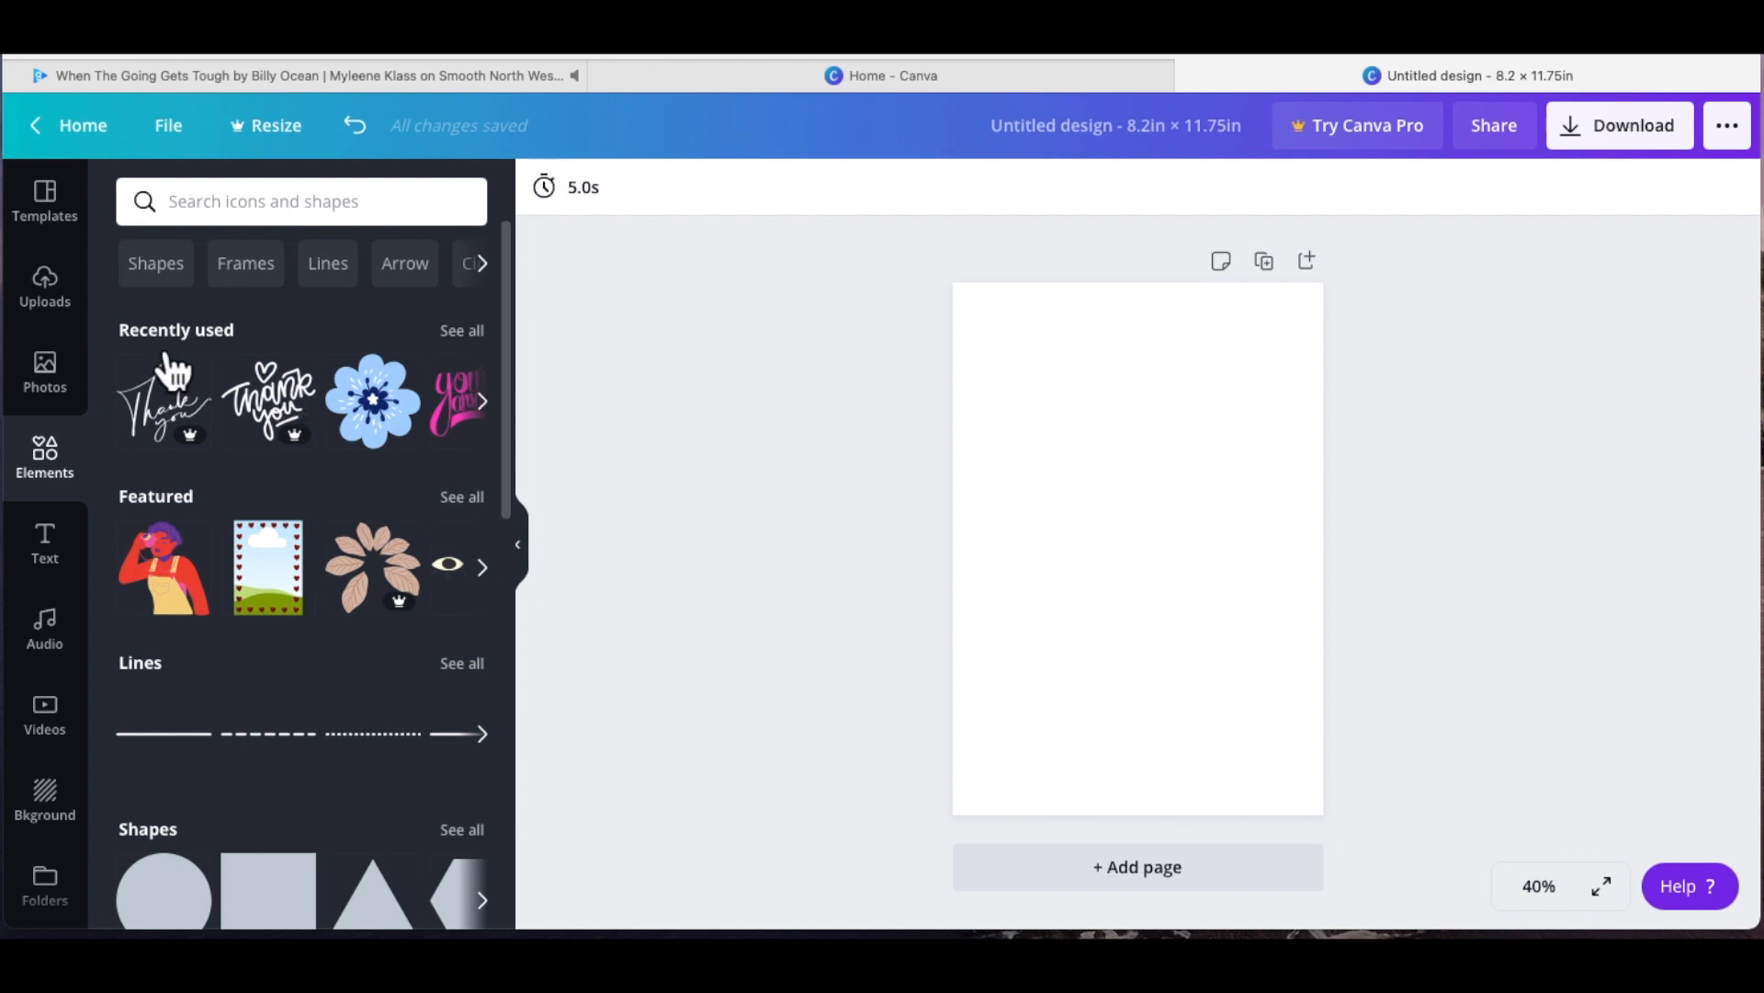
{"action": "left_click", "coordinate": [487, 344]}
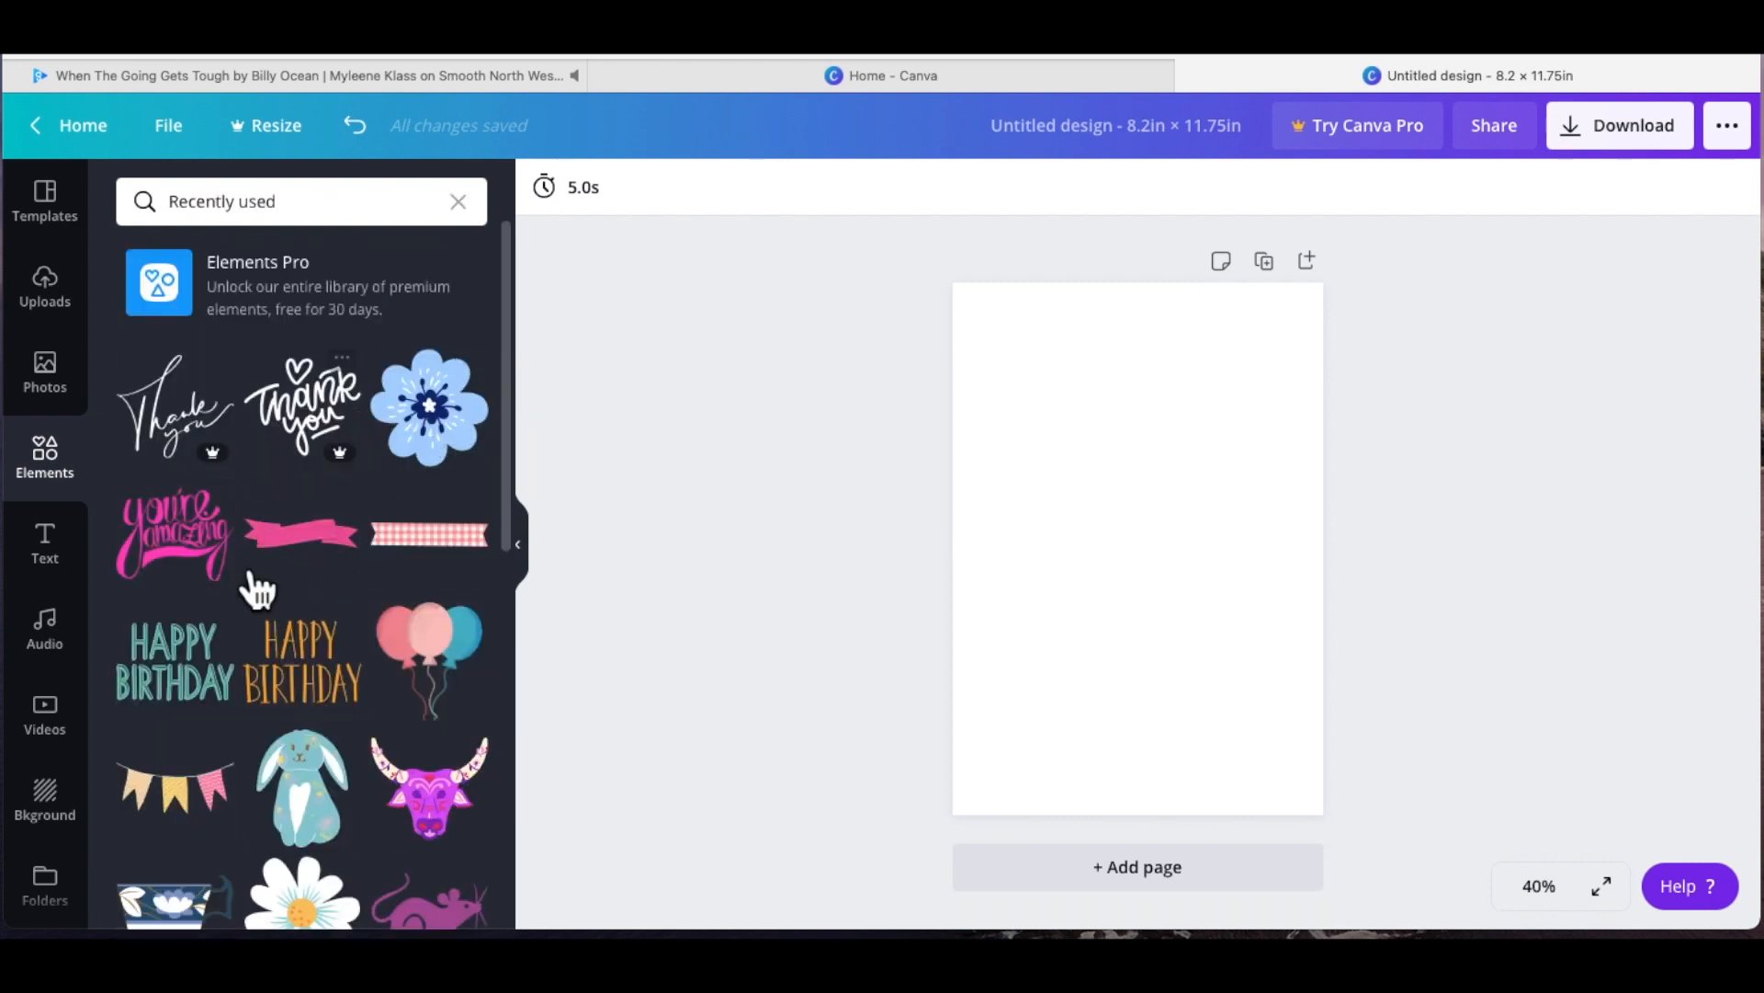
{"action": "scroll", "coordinate": [407, 478], "scroll_direction": "down", "scroll_amount": 2}
{"action": "scroll", "coordinate": [406, 478], "scroll_direction": "down", "scroll_amount": 5}
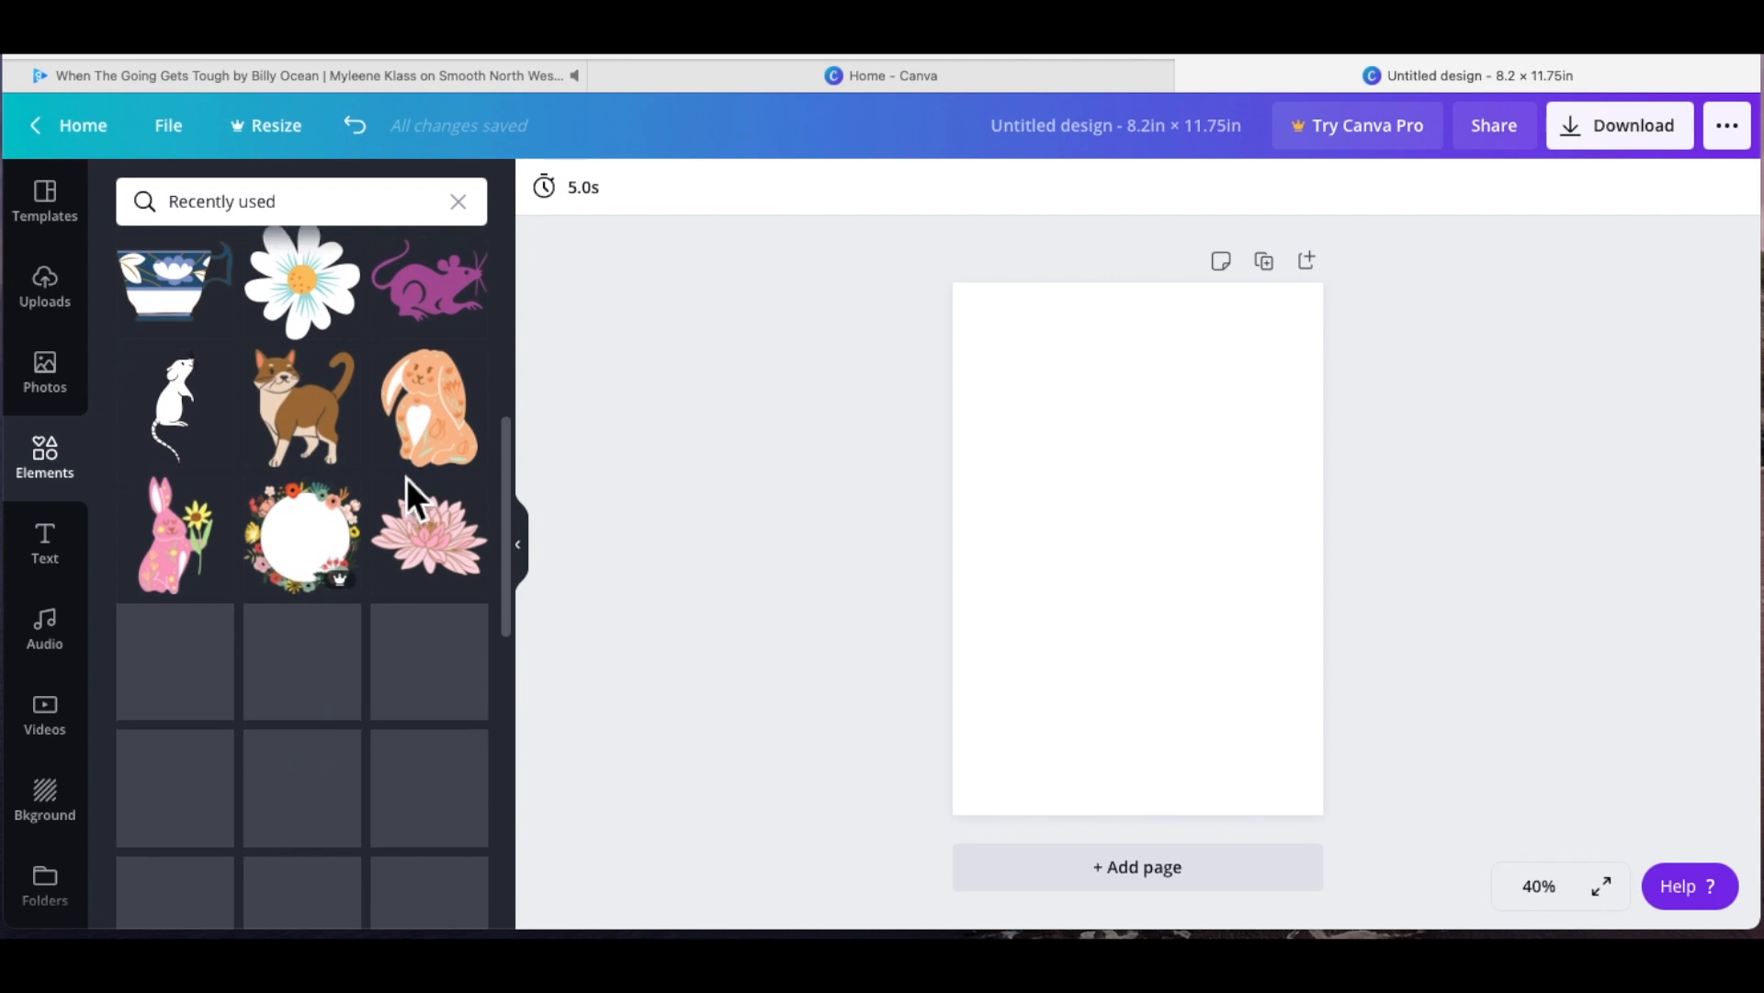
{"action": "scroll", "coordinate": [406, 478], "scroll_direction": "up", "scroll_amount": 6}
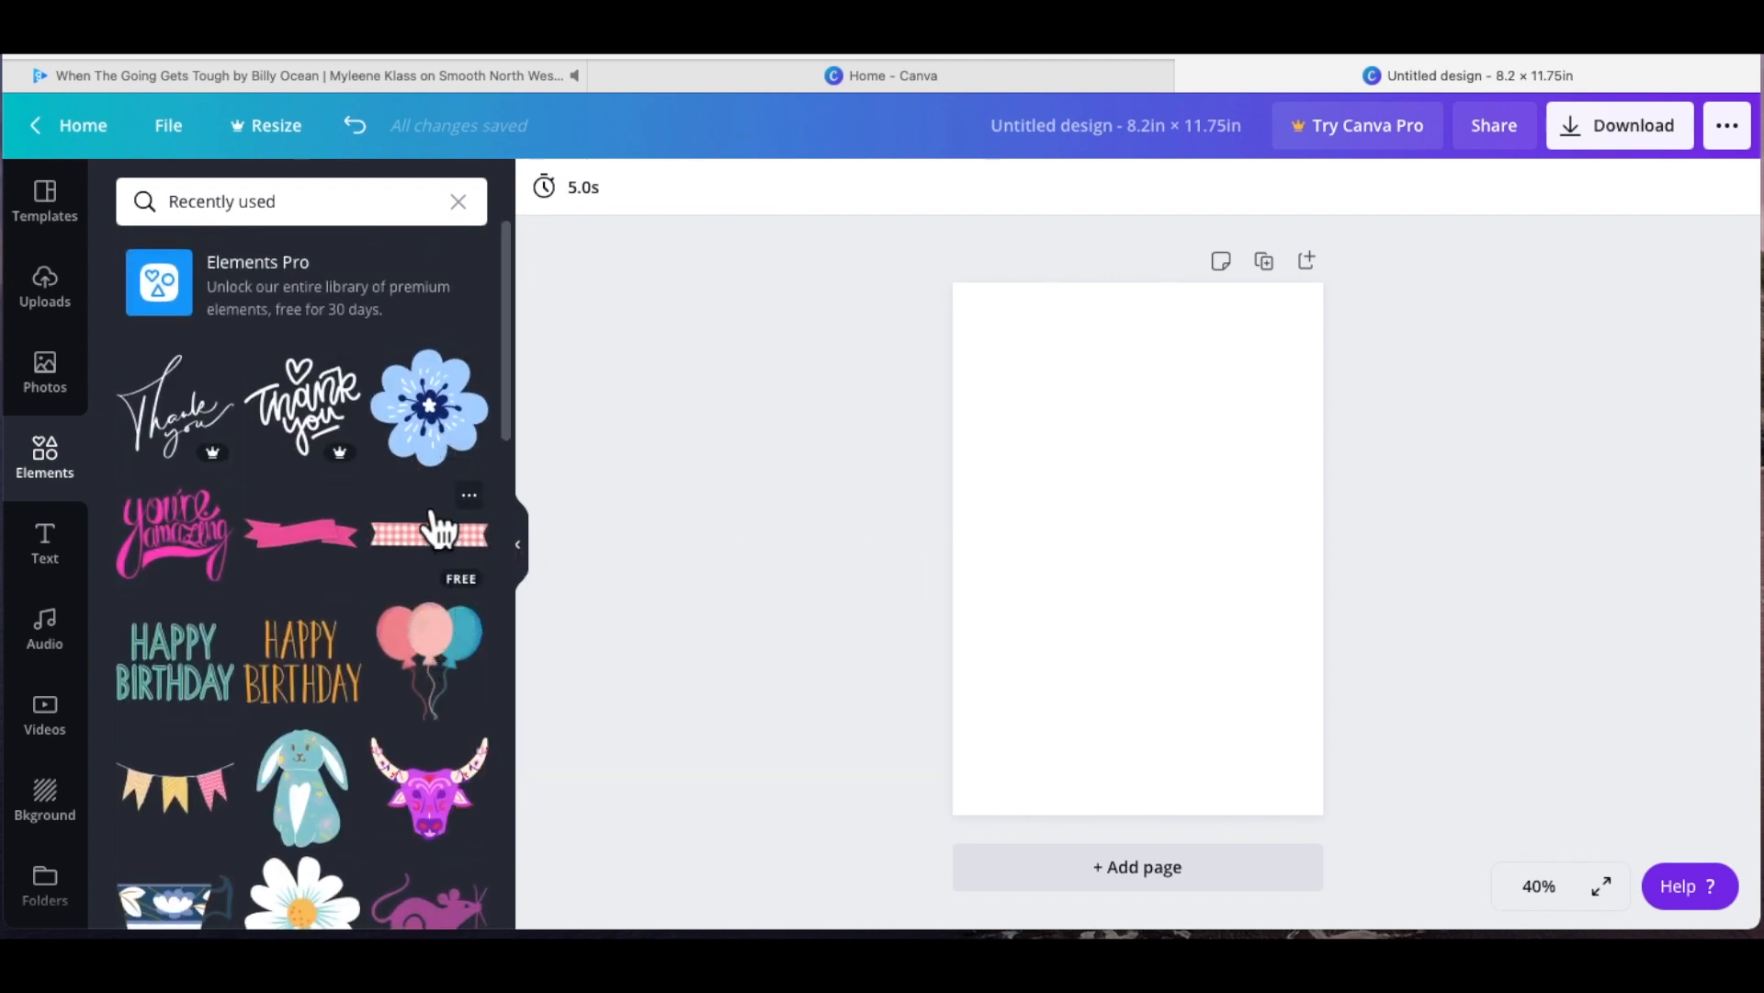
Step: Place default body text, a subheading and a heading below one another on the blank page
{"action": "left_click", "coordinate": [64, 577]}
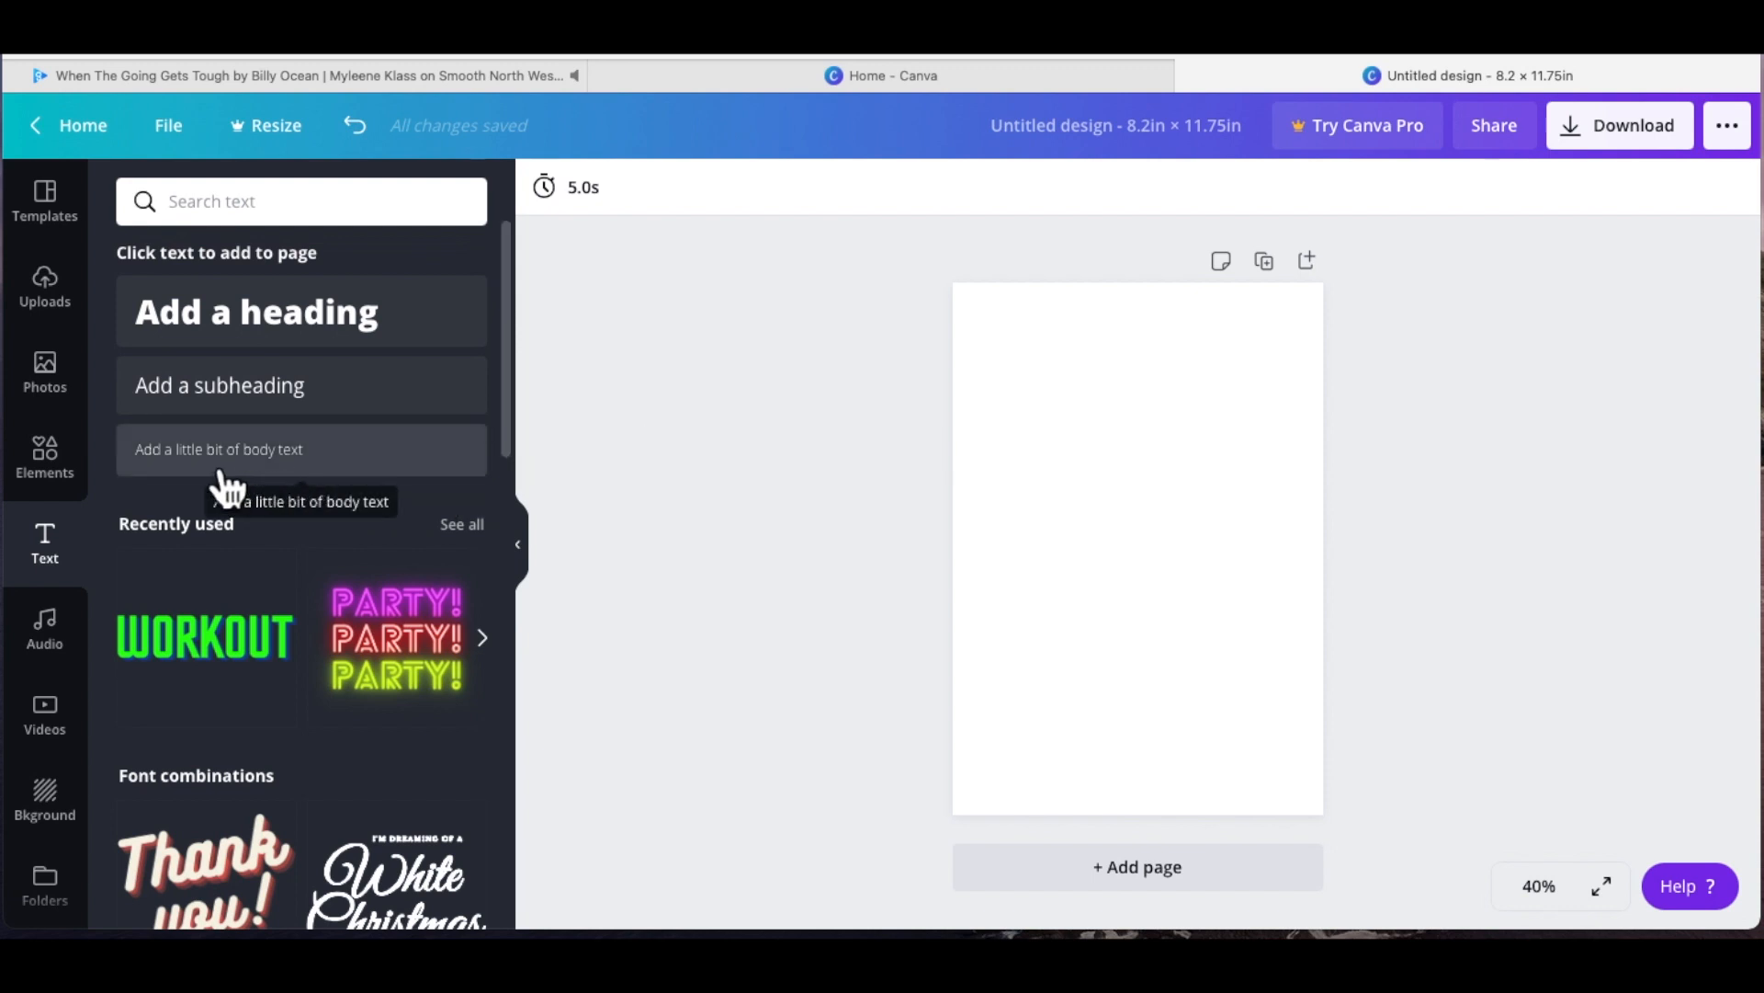
{"action": "left_click", "coordinate": [258, 456]}
{"action": "left_click_drag", "start_coordinate": [257, 454], "coordinate": [1095, 442]}
{"action": "double_click", "coordinate": [1095, 441]}
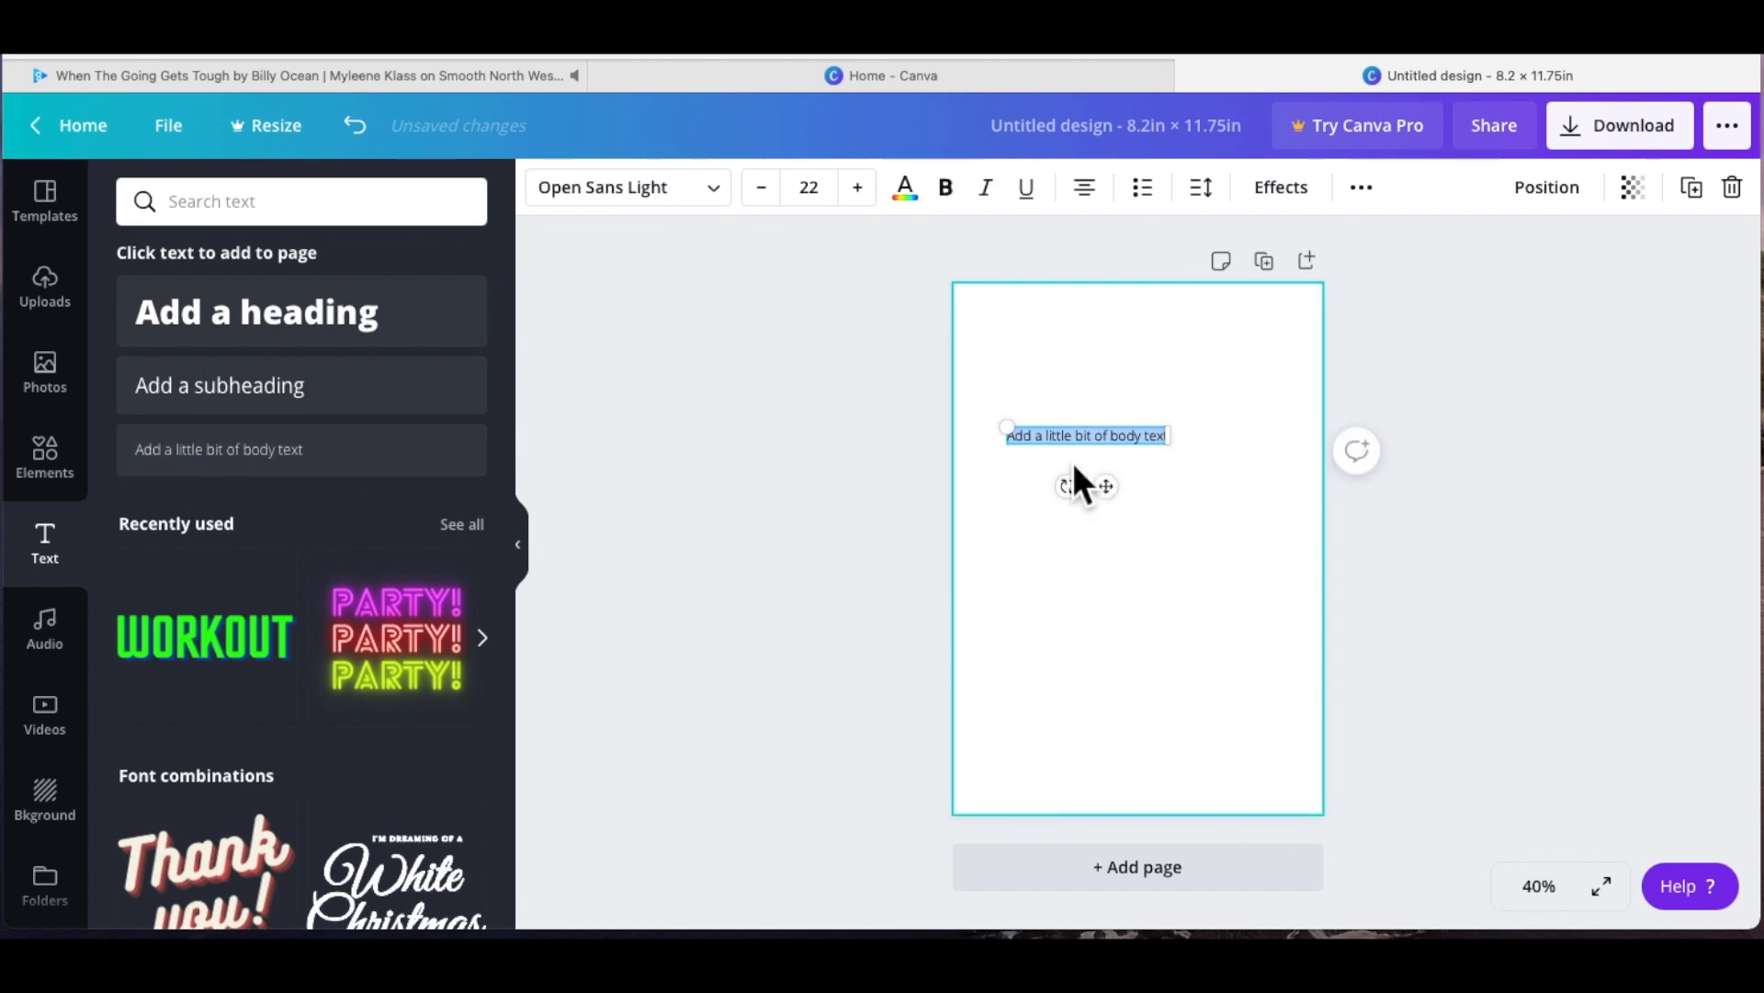
{"action": "left_click_drag", "start_coordinate": [236, 405], "coordinate": [1112, 562]}
{"action": "double_click", "coordinate": [1112, 562]}
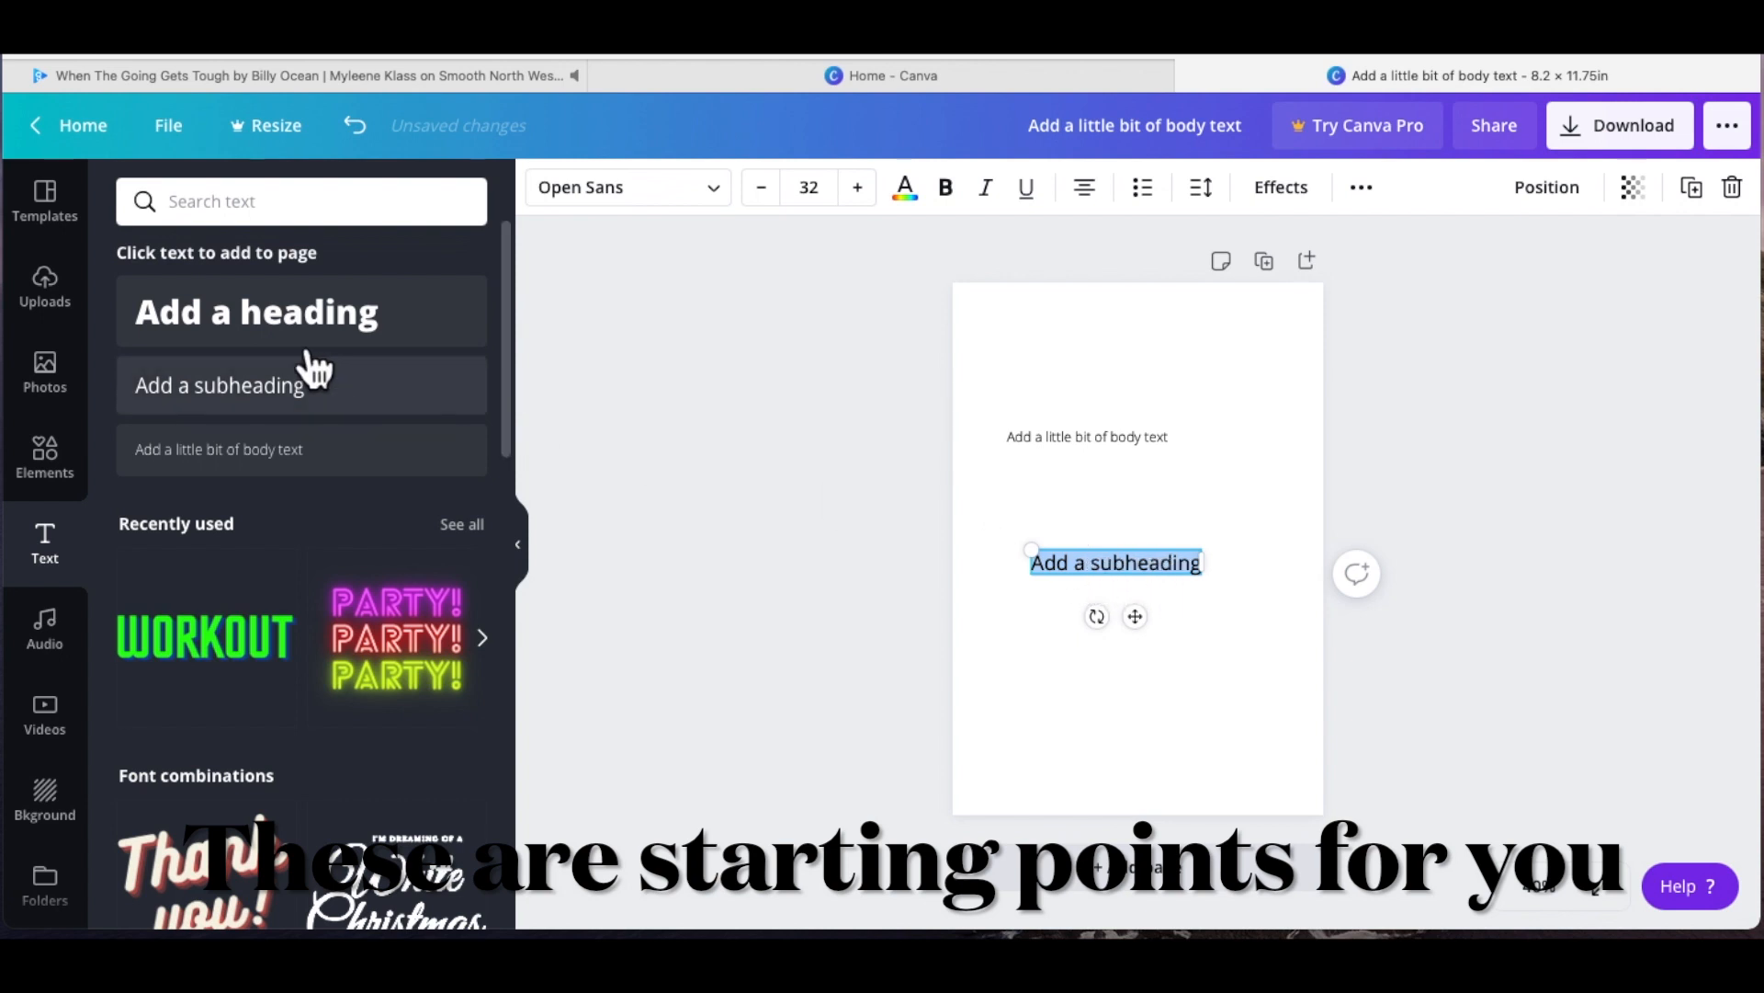
{"action": "left_click_drag", "start_coordinate": [453, 382], "coordinate": [1156, 712]}
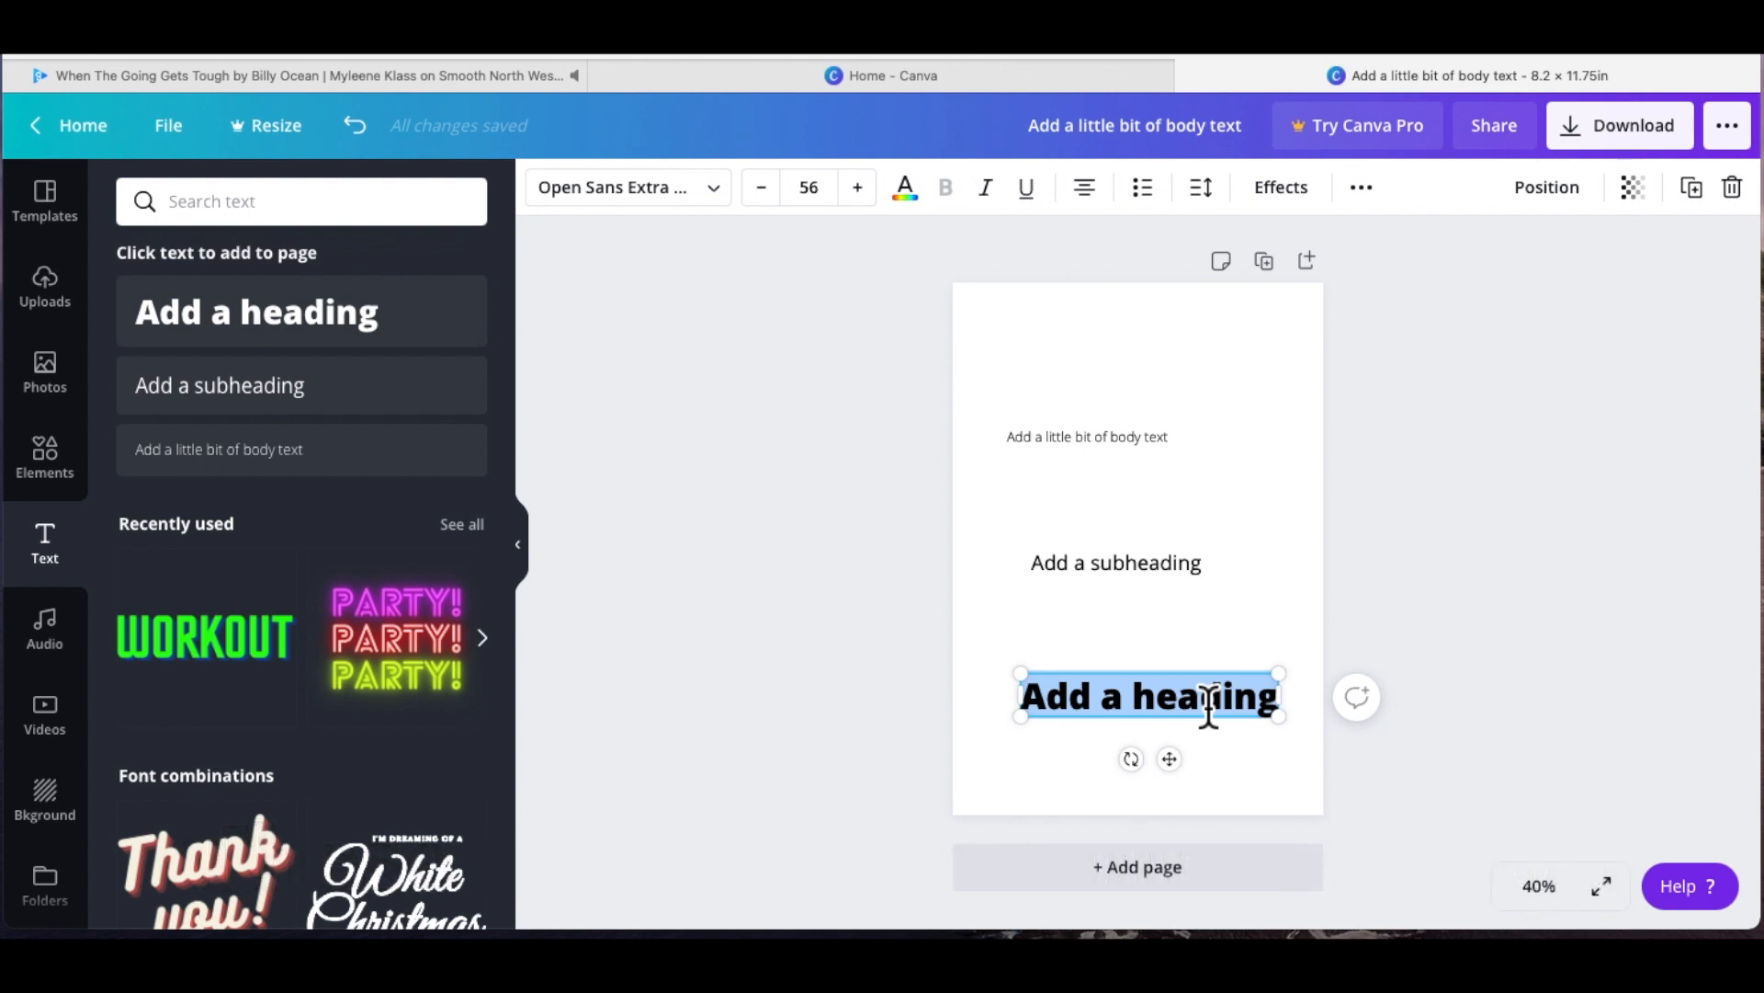
Step: Delete the heading, the subheading and the body text from the page
{"action": "key", "text": "BackSpace"}
{"action": "left_click", "coordinate": [1169, 570]}
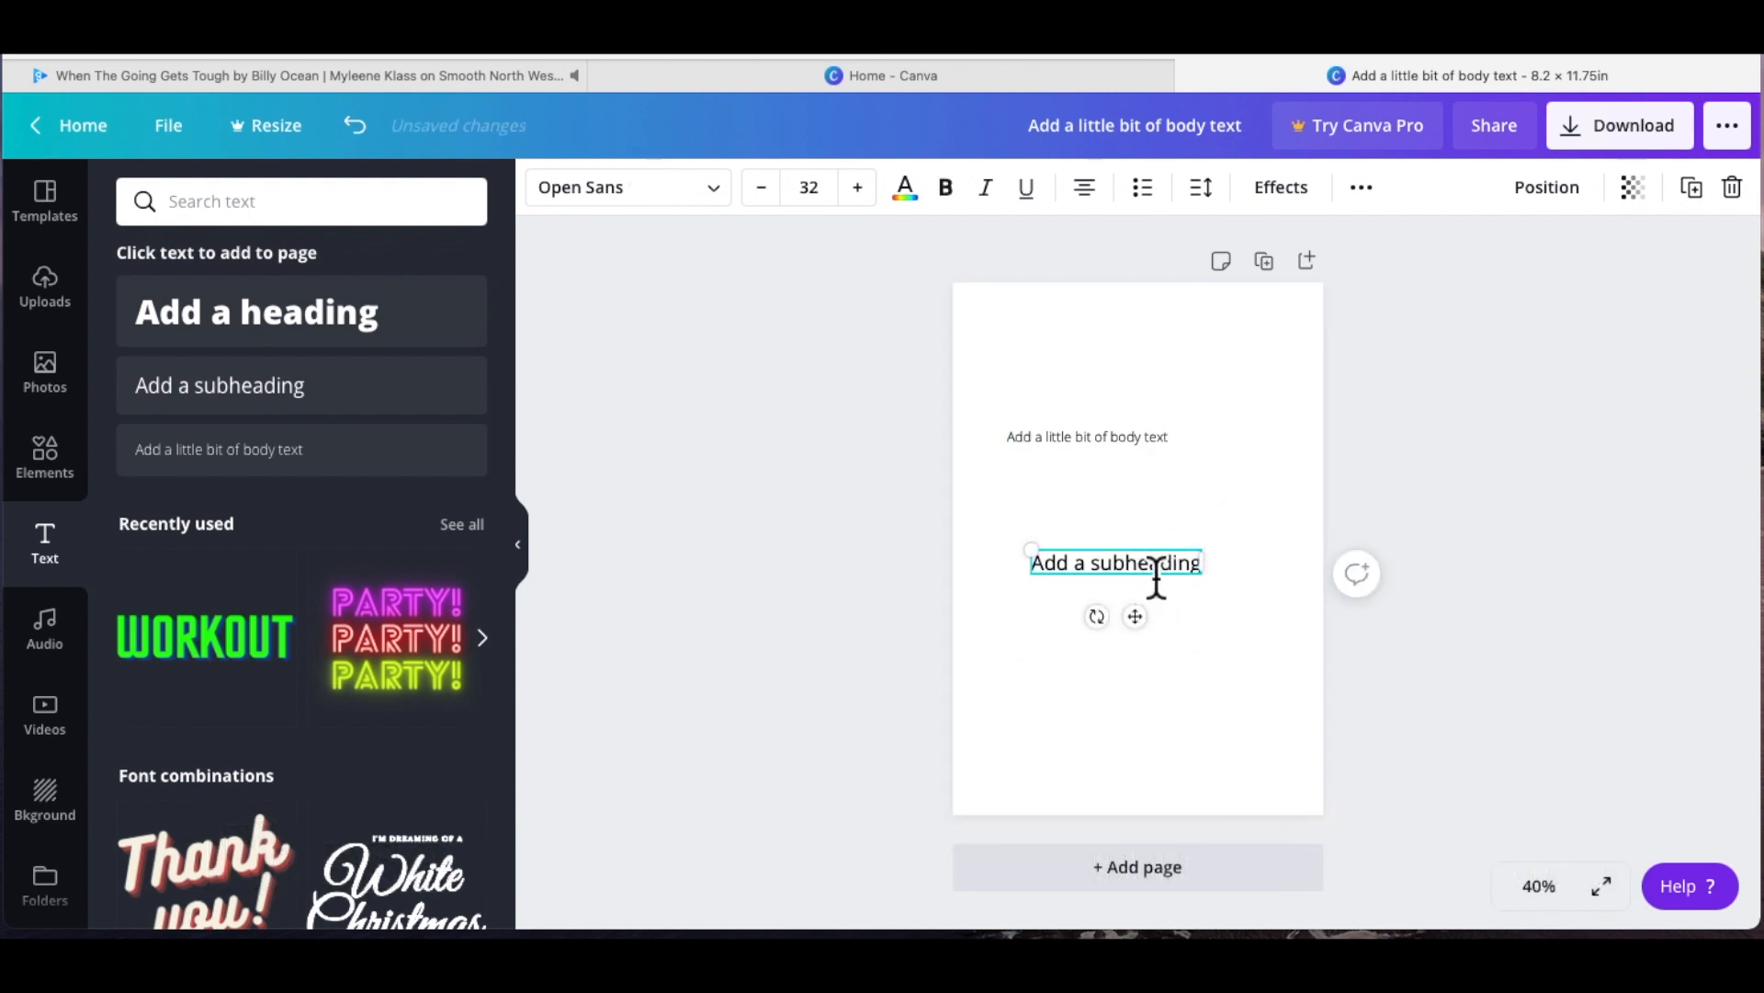
{"action": "key", "text": "BackSpace"}
{"action": "left_click", "coordinate": [1091, 439]}
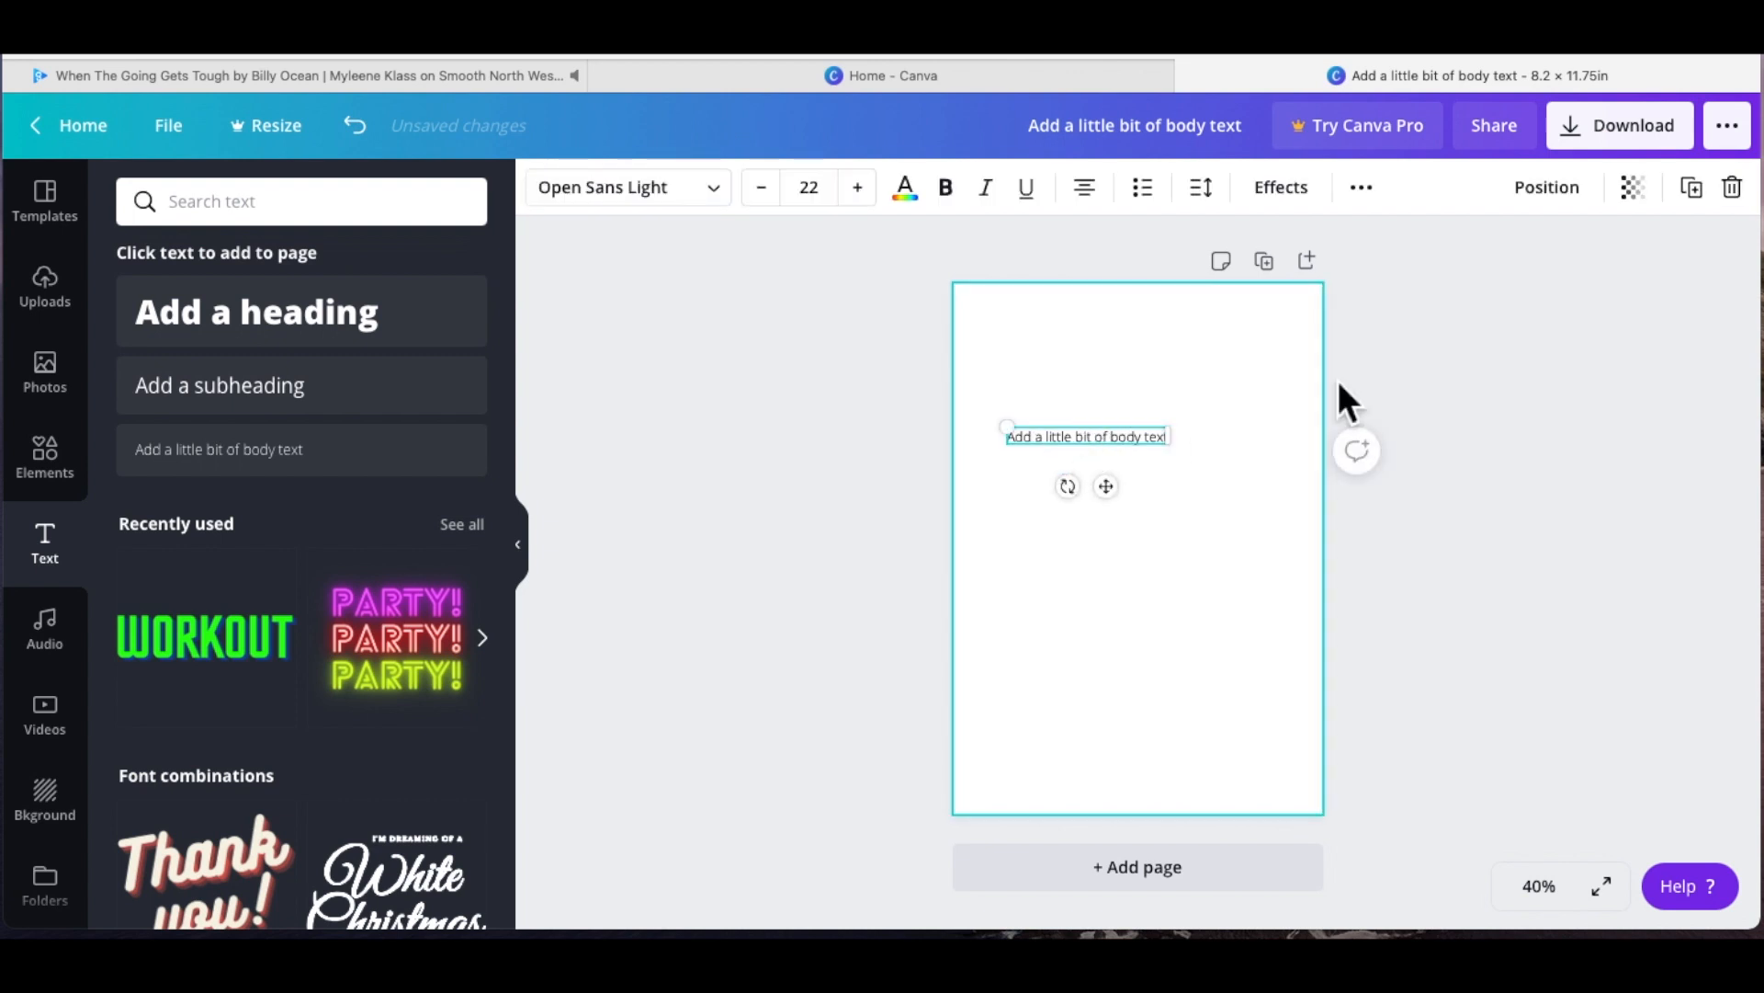
{"action": "left_click", "coordinate": [1734, 191]}
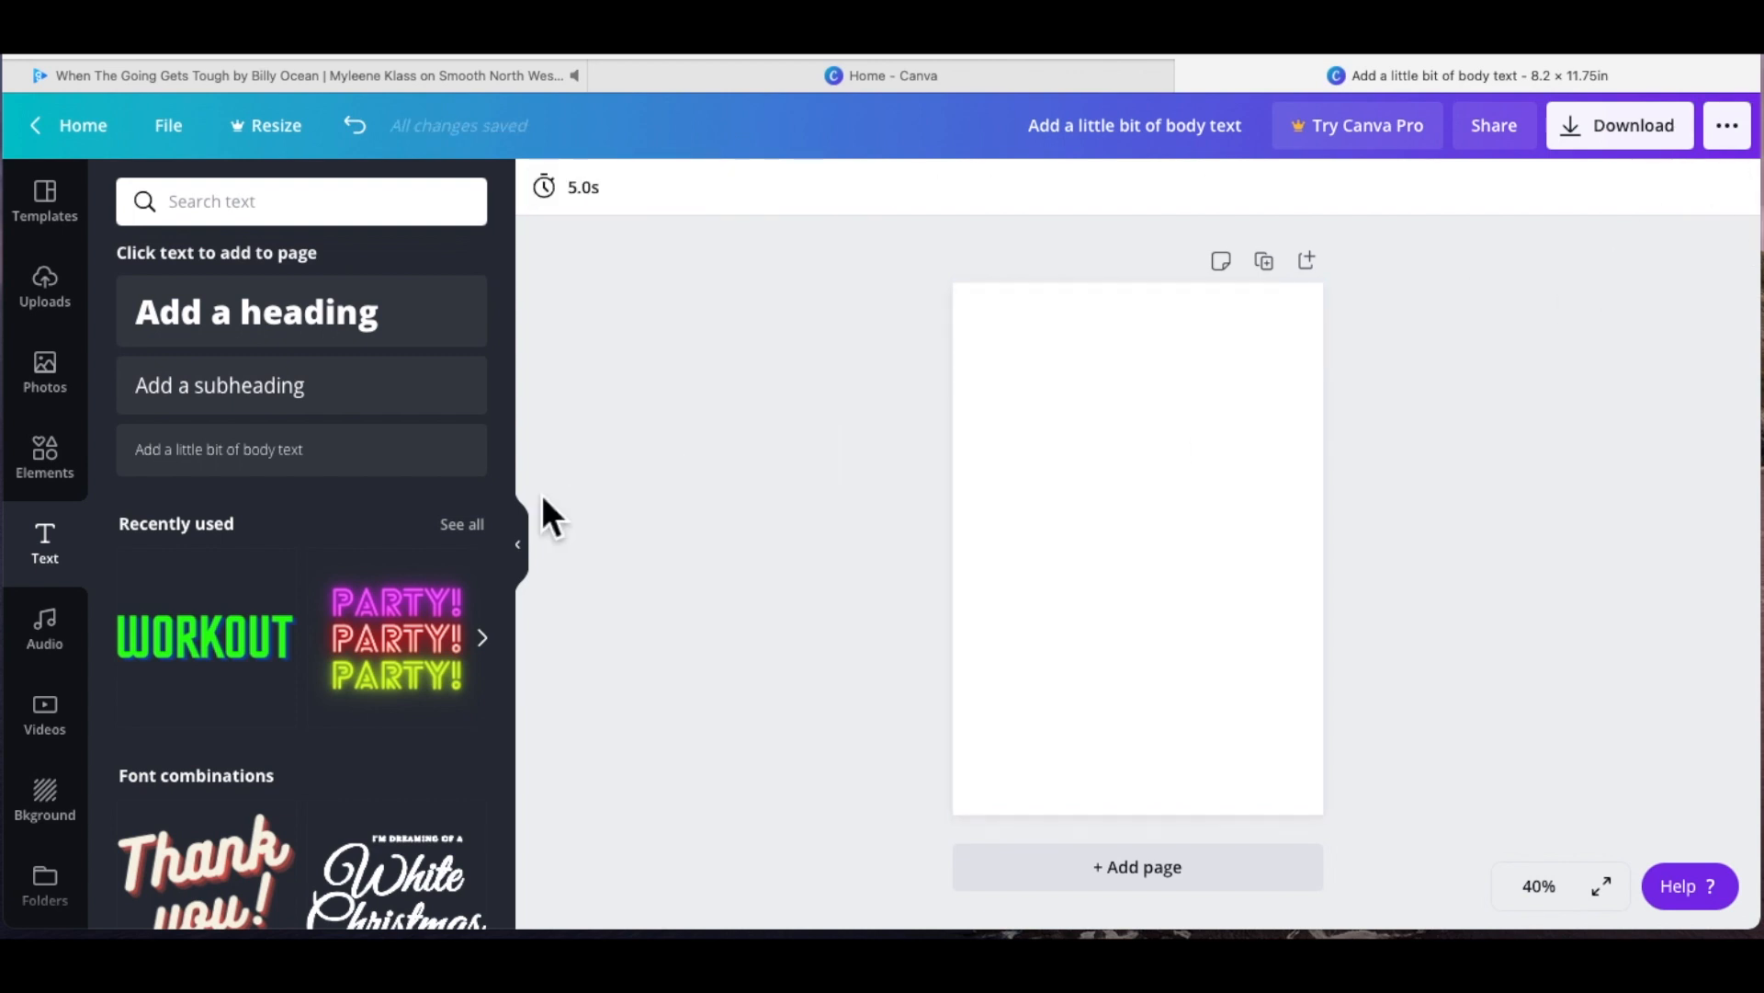
Step: Browse the font combinations and place the "All you need is love. But a little chocolate now and then doesn't hurt." quote mid-page
{"action": "scroll", "coordinate": [276, 598], "scroll_direction": "down", "scroll_amount": 3}
{"action": "scroll", "coordinate": [307, 514], "scroll_direction": "down", "scroll_amount": 10}
{"action": "scroll", "coordinate": [305, 510], "scroll_direction": "down", "scroll_amount": 2}
{"action": "scroll", "coordinate": [305, 510], "scroll_direction": "down", "scroll_amount": 8}
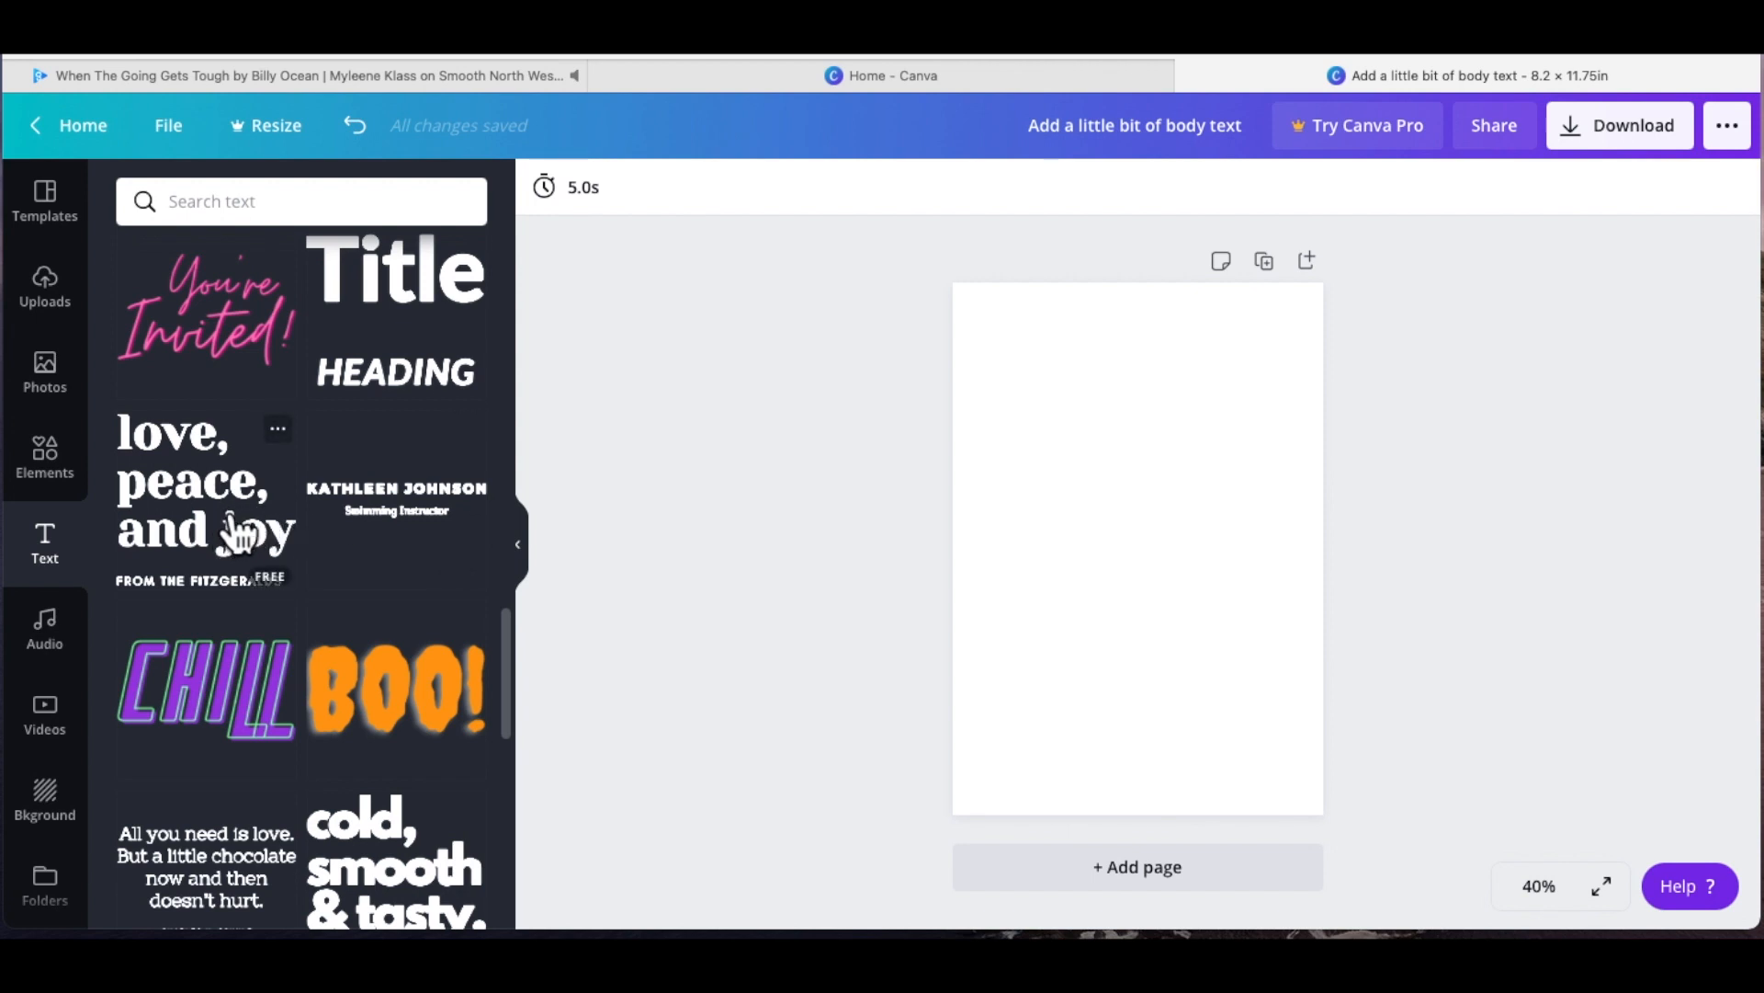
{"action": "scroll", "coordinate": [237, 533], "scroll_direction": "down", "scroll_amount": 5}
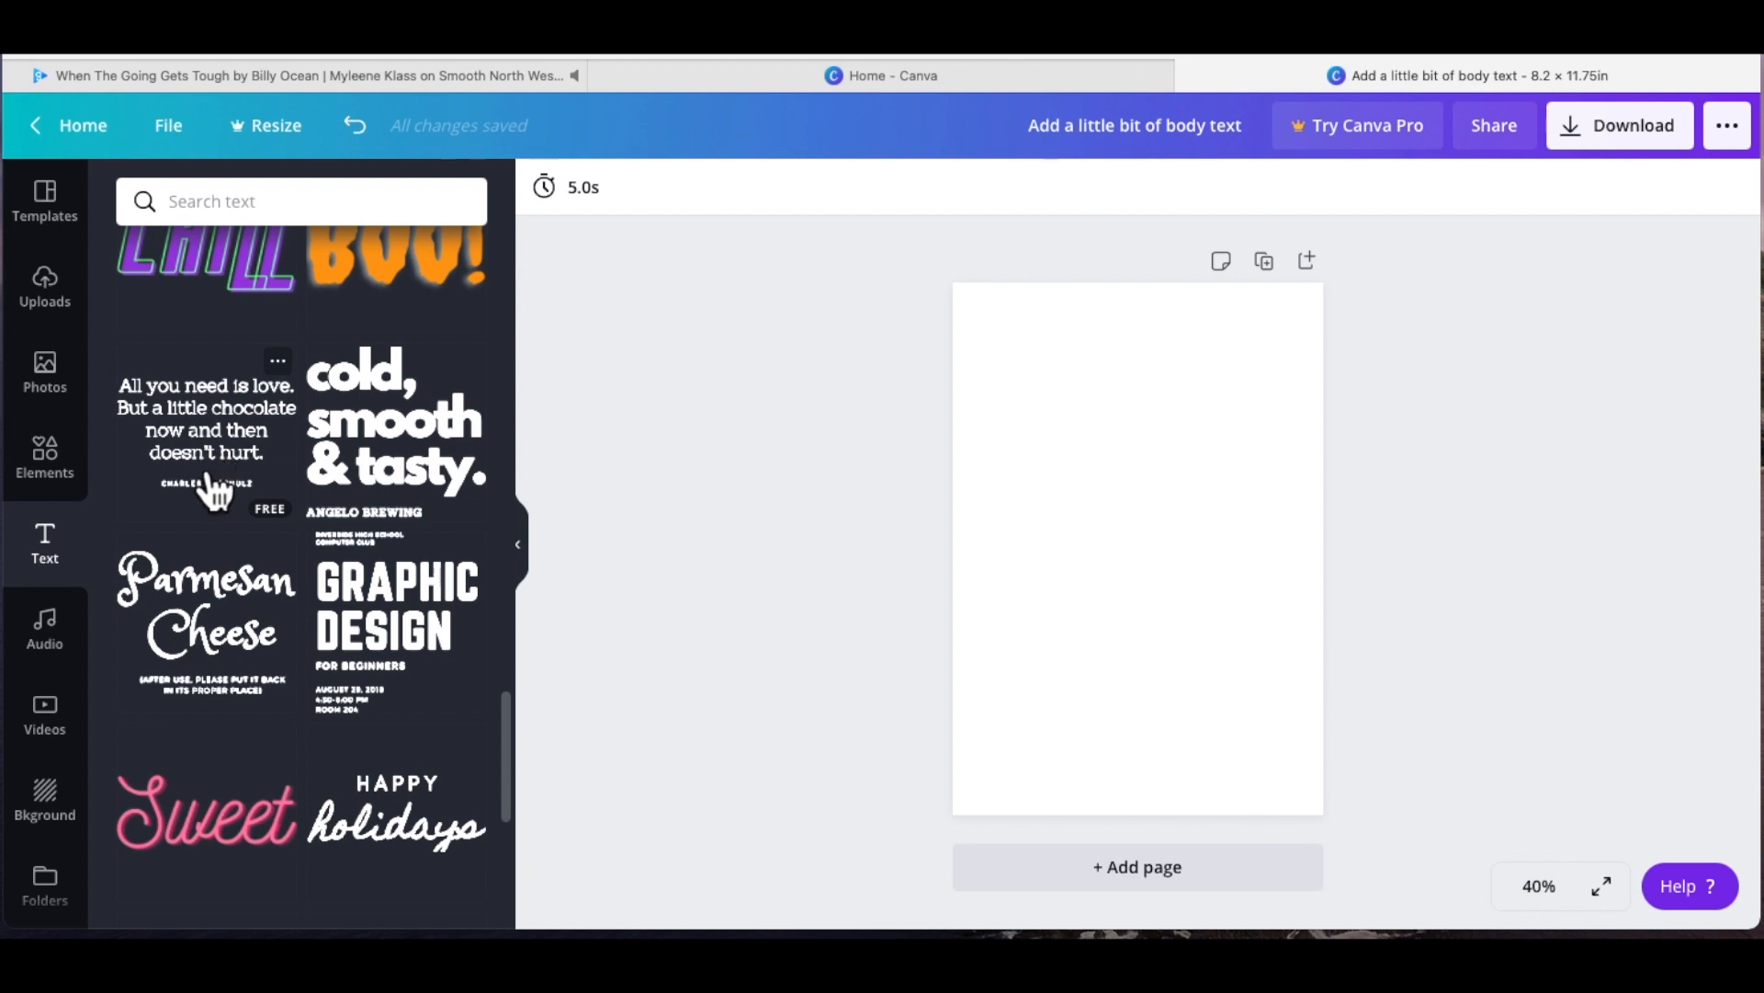
{"action": "left_click", "coordinate": [293, 447]}
{"action": "left_click_drag", "start_coordinate": [299, 454], "coordinate": [1273, 531]}
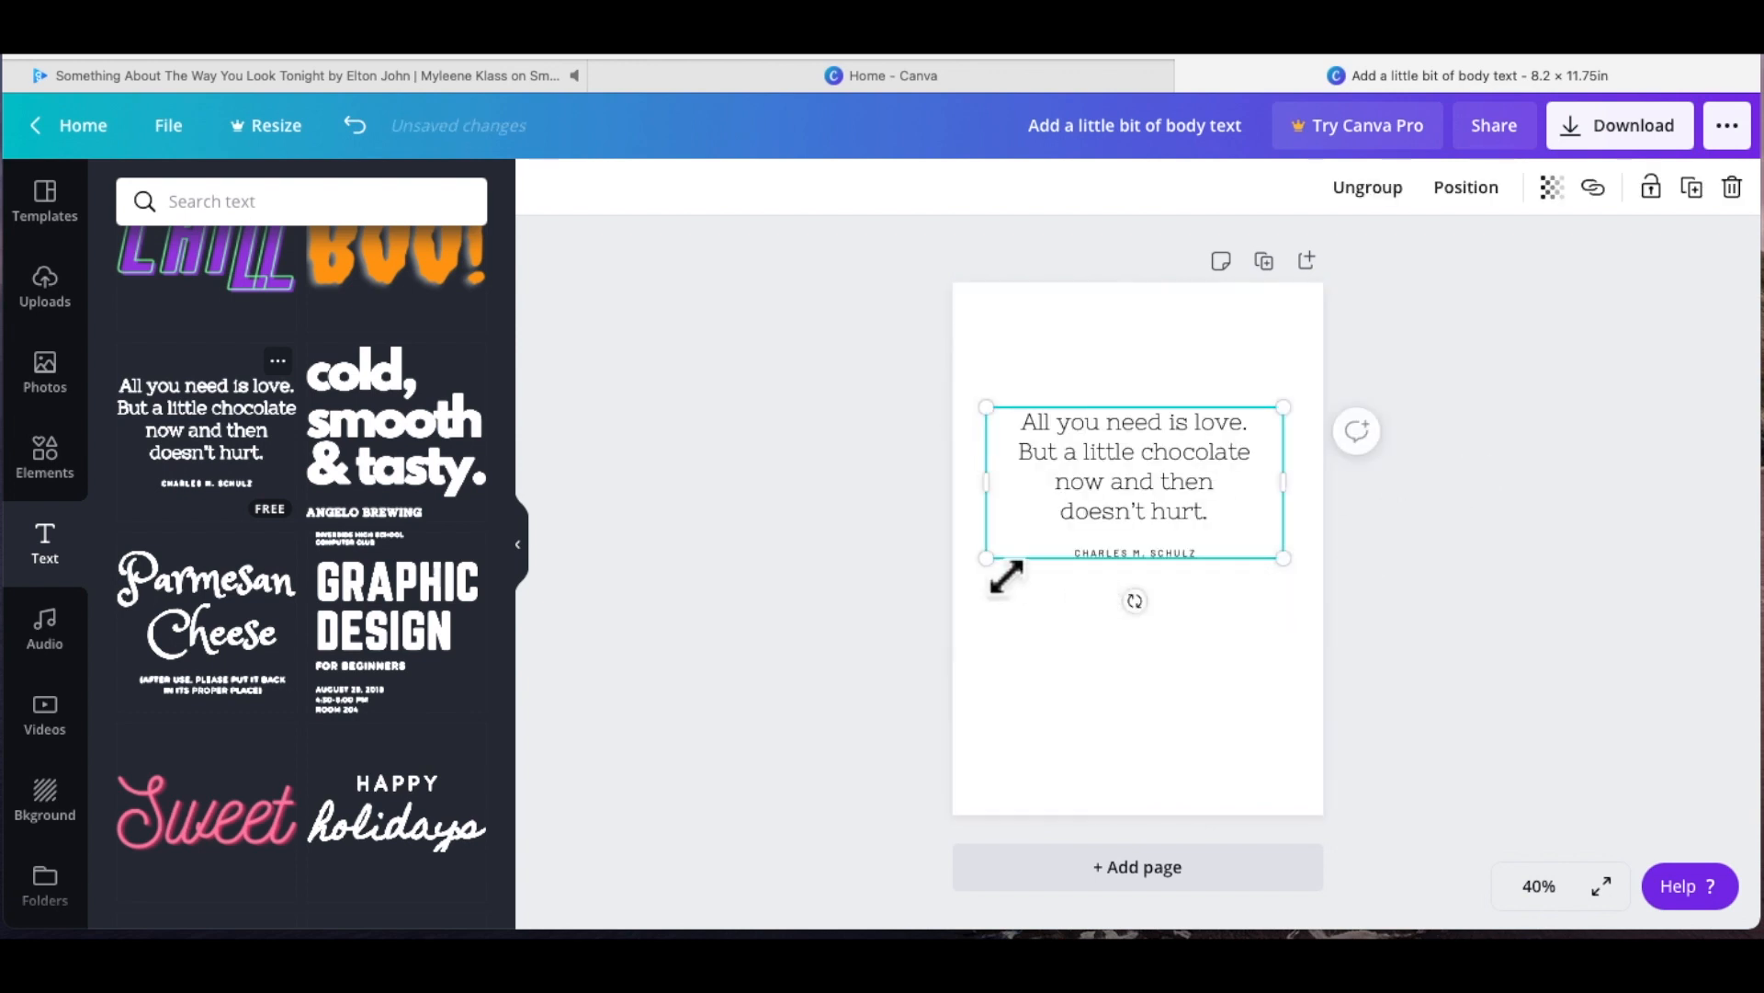
Step: Enlarge the chocolate quote to nearly the full page width and centre it horizontally on the page
{"action": "left_click_drag", "start_coordinate": [988, 556], "coordinate": [947, 642]}
{"action": "left_click_drag", "start_coordinate": [1122, 512], "coordinate": [1162, 514]}
{"action": "left_click", "coordinate": [1458, 551]}
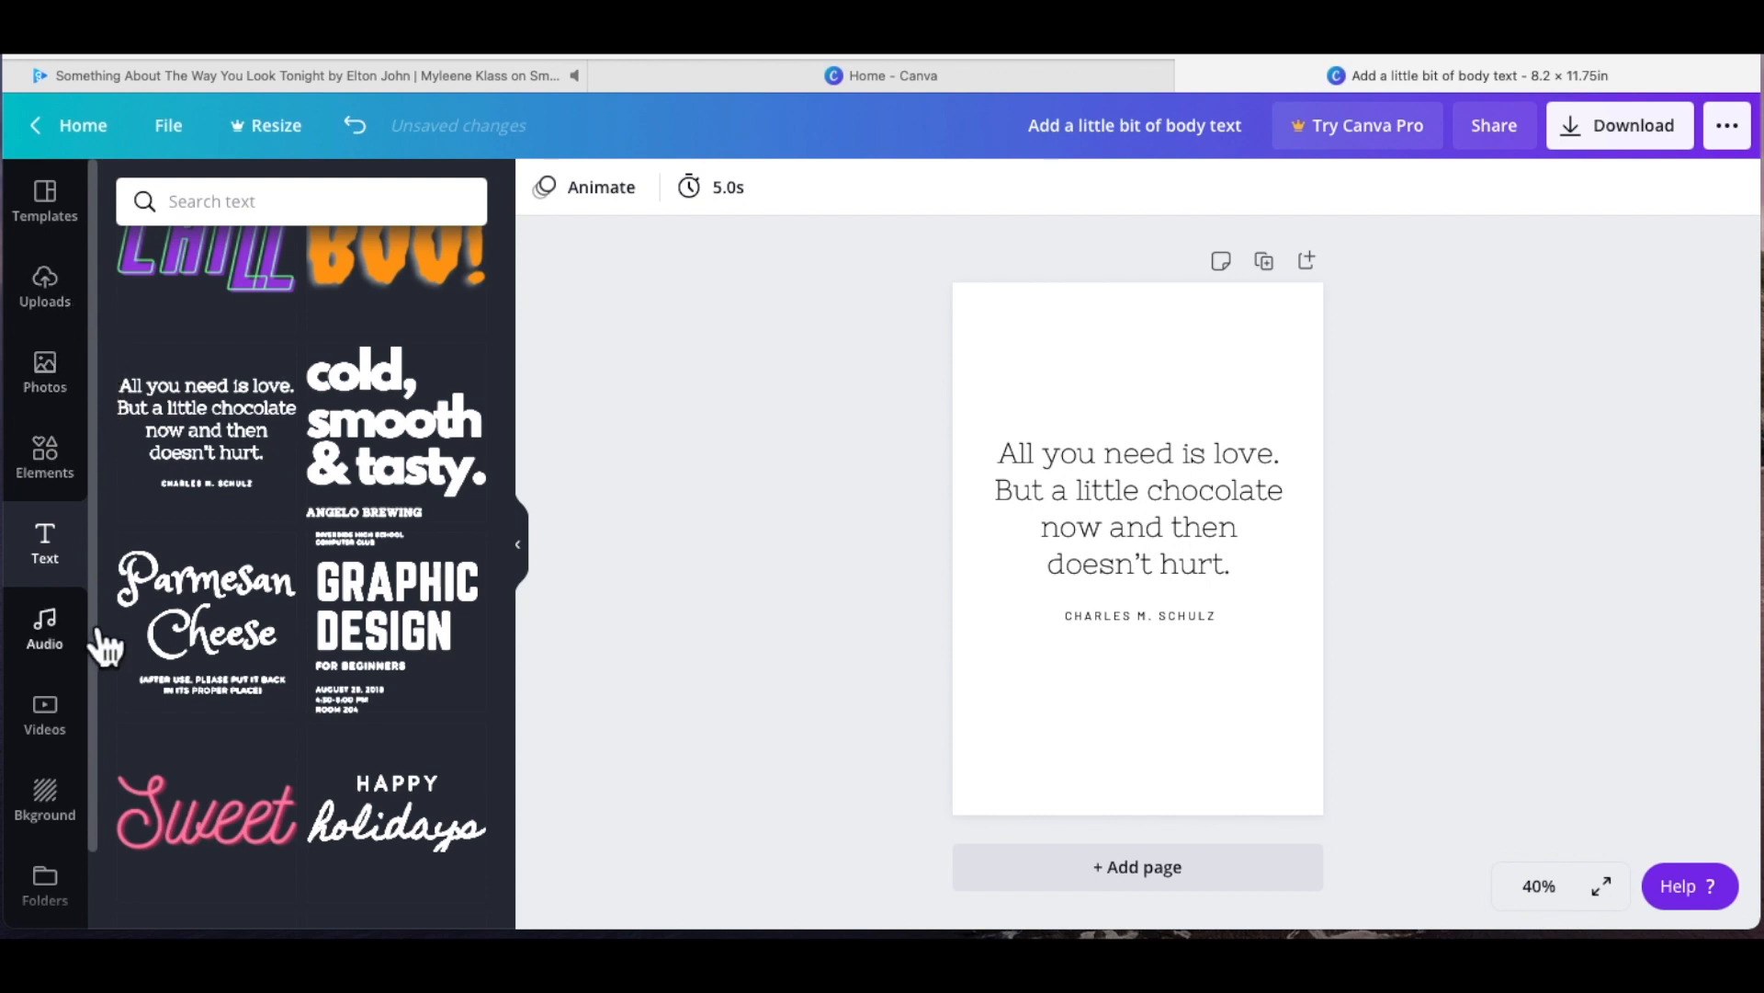
Step: Set the free photo of purple flowers on thin stems as the page background behind the quote
{"action": "left_click", "coordinate": [69, 806]}
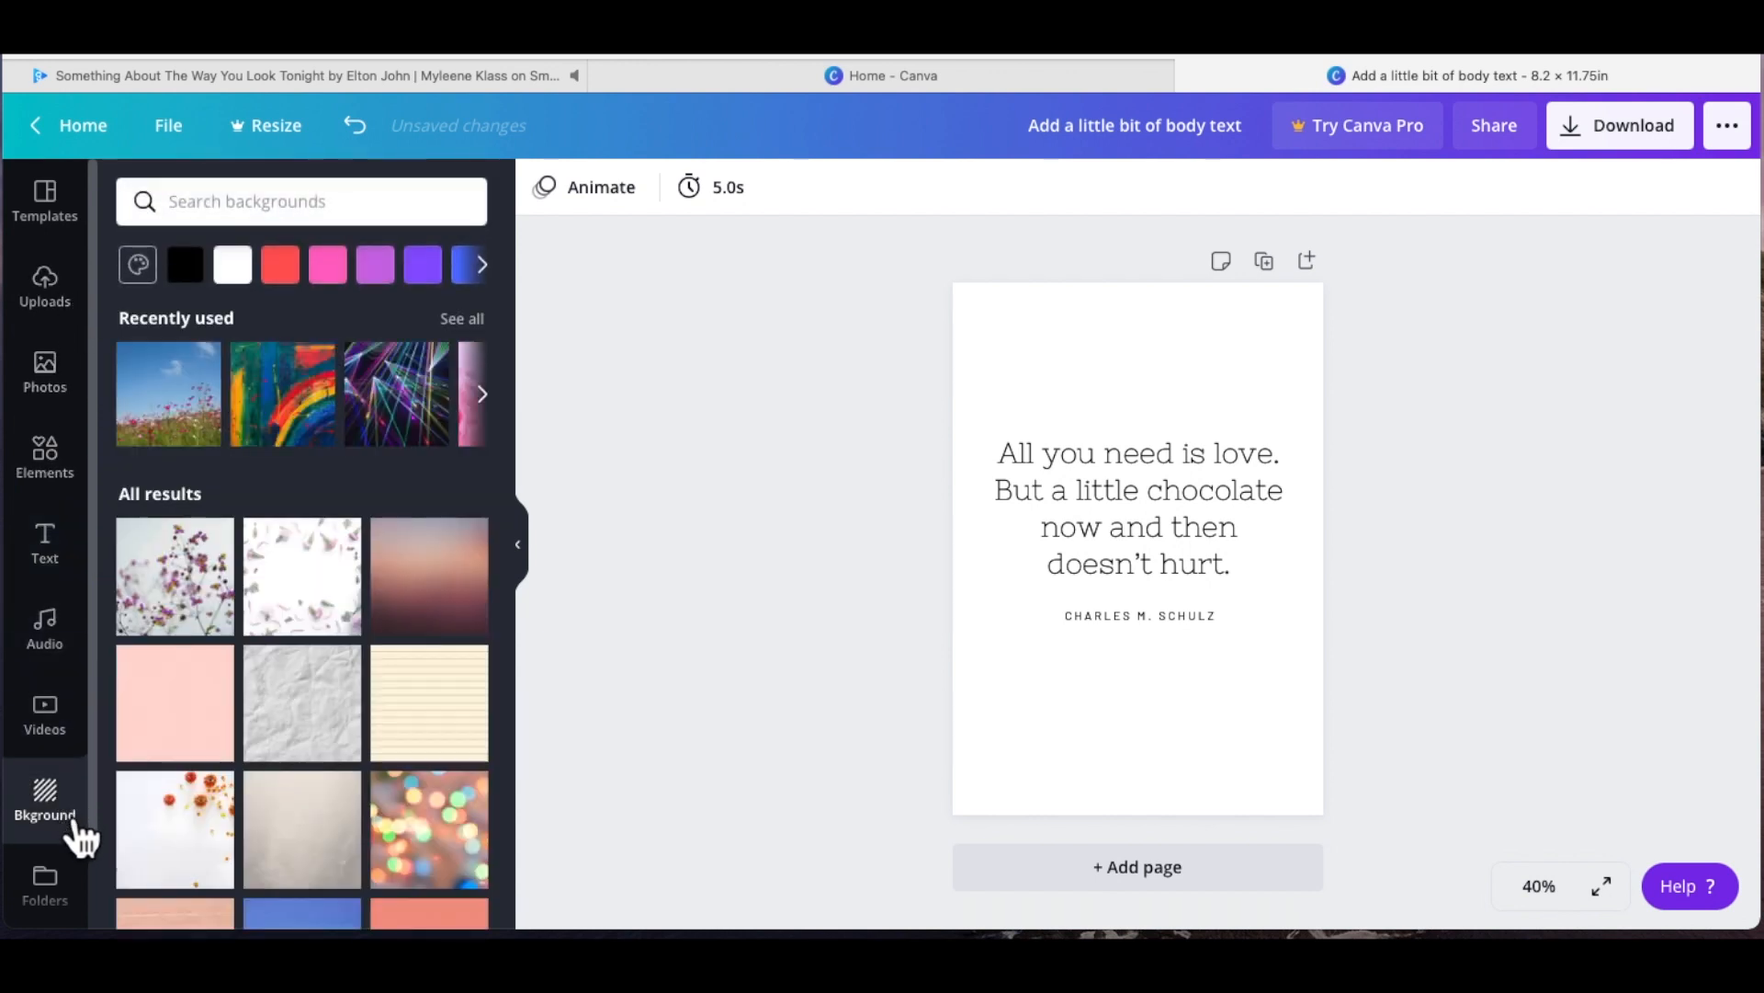
{"action": "scroll", "coordinate": [260, 746], "scroll_direction": "down", "scroll_amount": 2}
{"action": "left_click_drag", "start_coordinate": [205, 492], "coordinate": [1130, 505]}
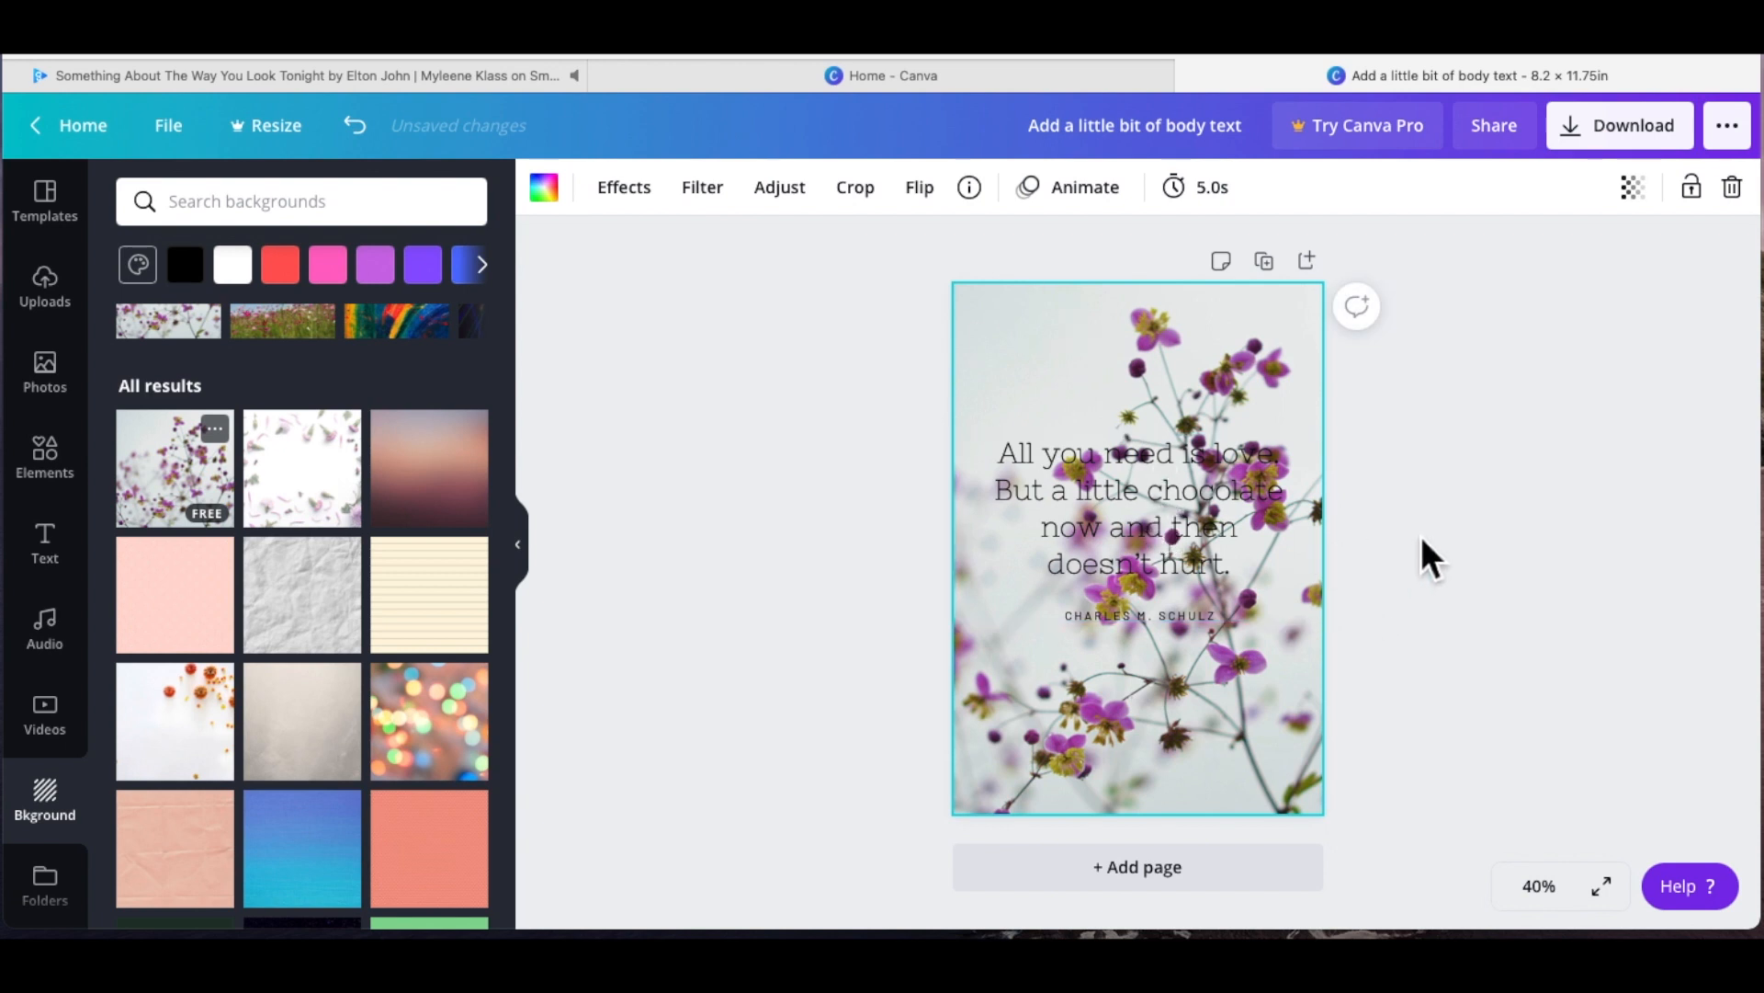
Step: Move the quote slightly lower, keeping it centred horizontally over the flower background
{"action": "mouse_move", "coordinate": [1013, 475]}
{"action": "left_mouse_down"}
{"action": "mouse_move", "coordinate": [1280, 524]}
{"action": "mouse_move", "coordinate": [1015, 483]}
{"action": "left_mouse_up"}
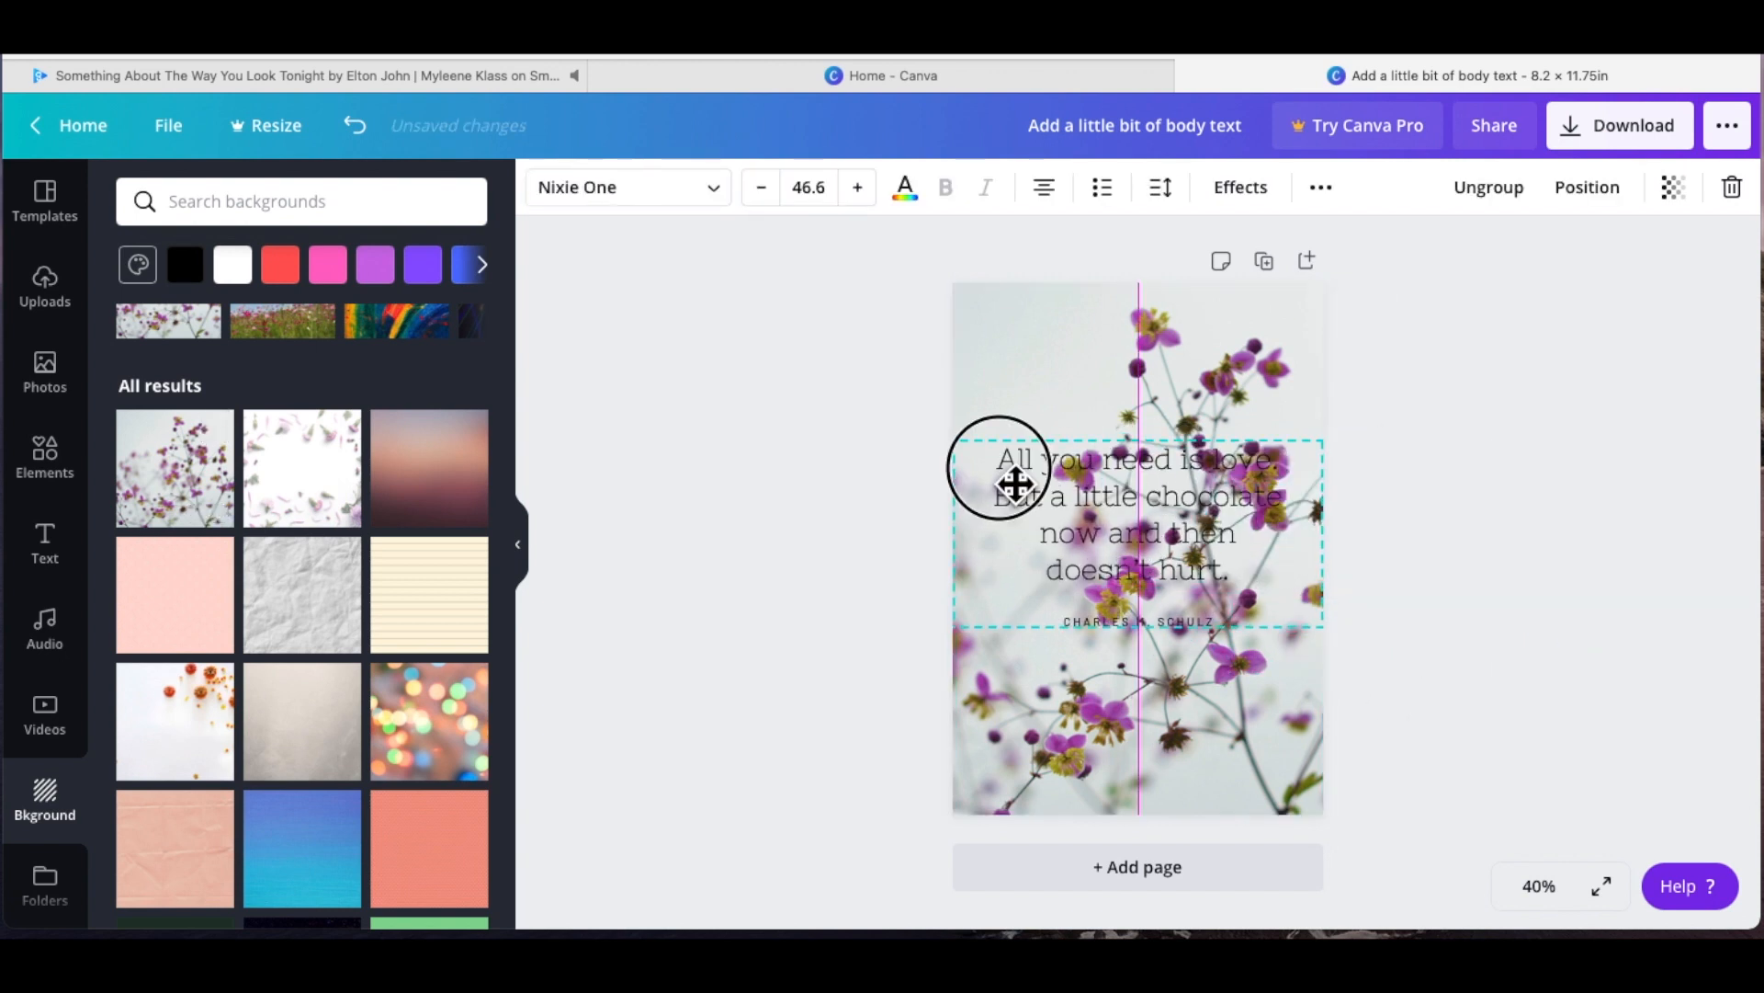
{"action": "double_click", "coordinate": [1259, 586]}
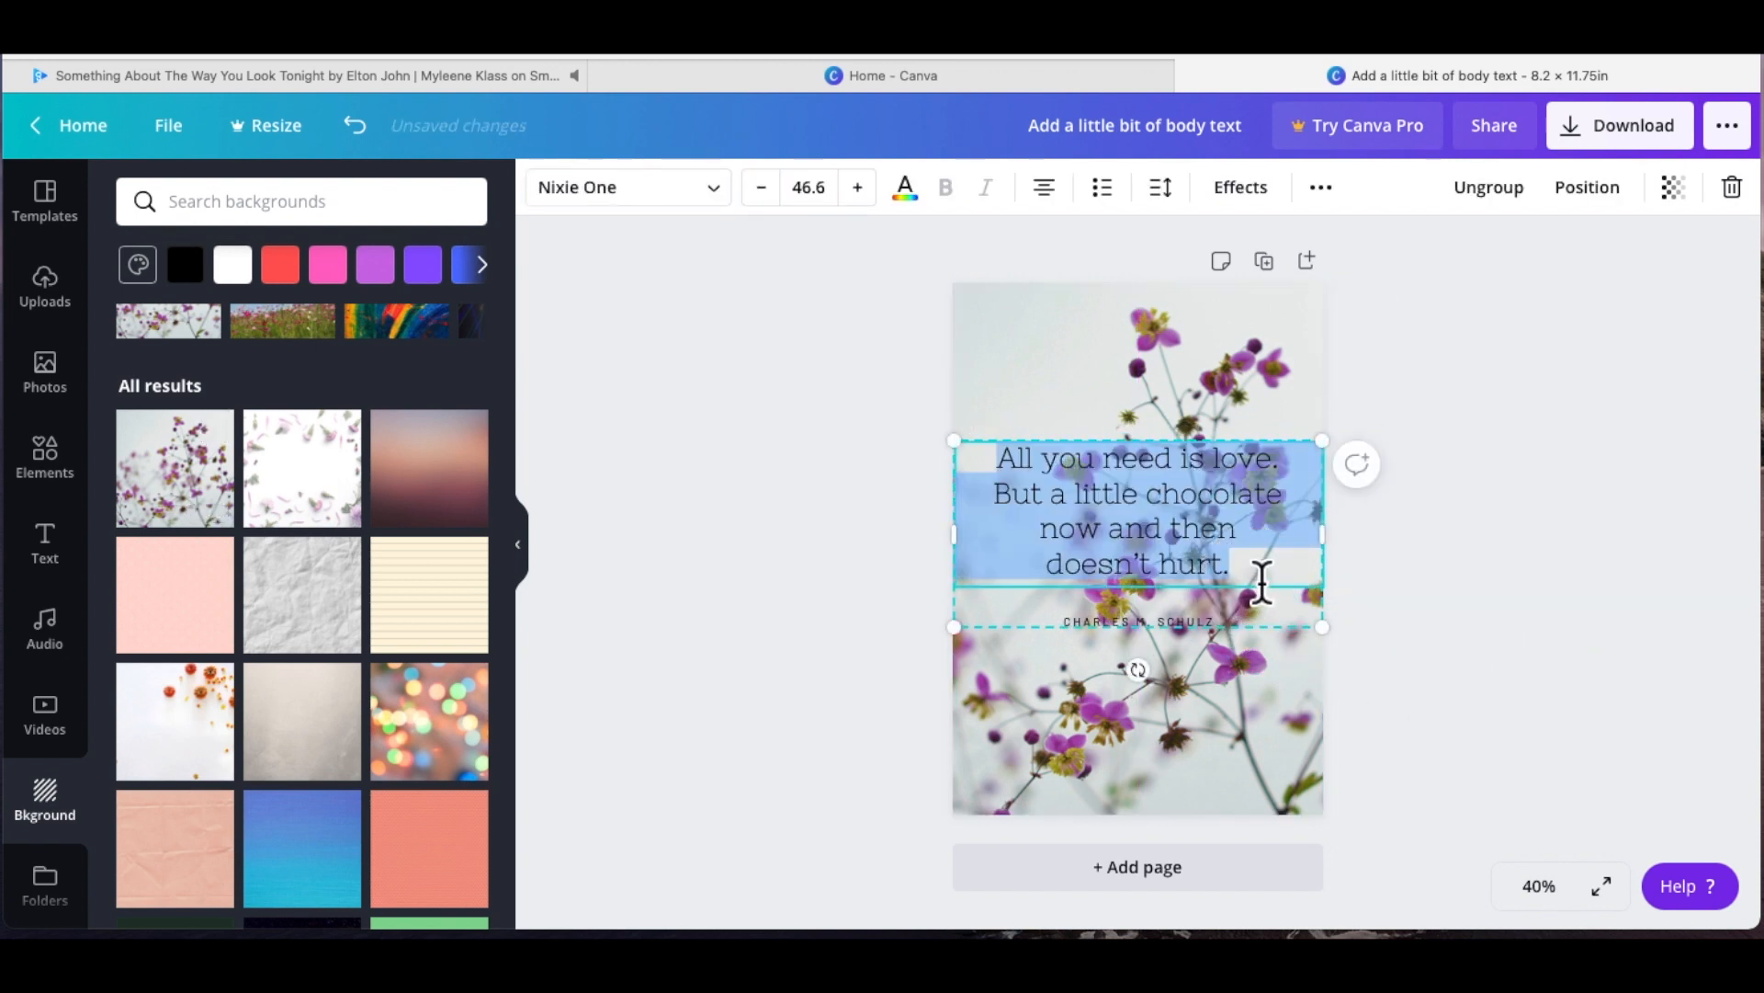
{"action": "left_click", "coordinate": [1344, 591]}
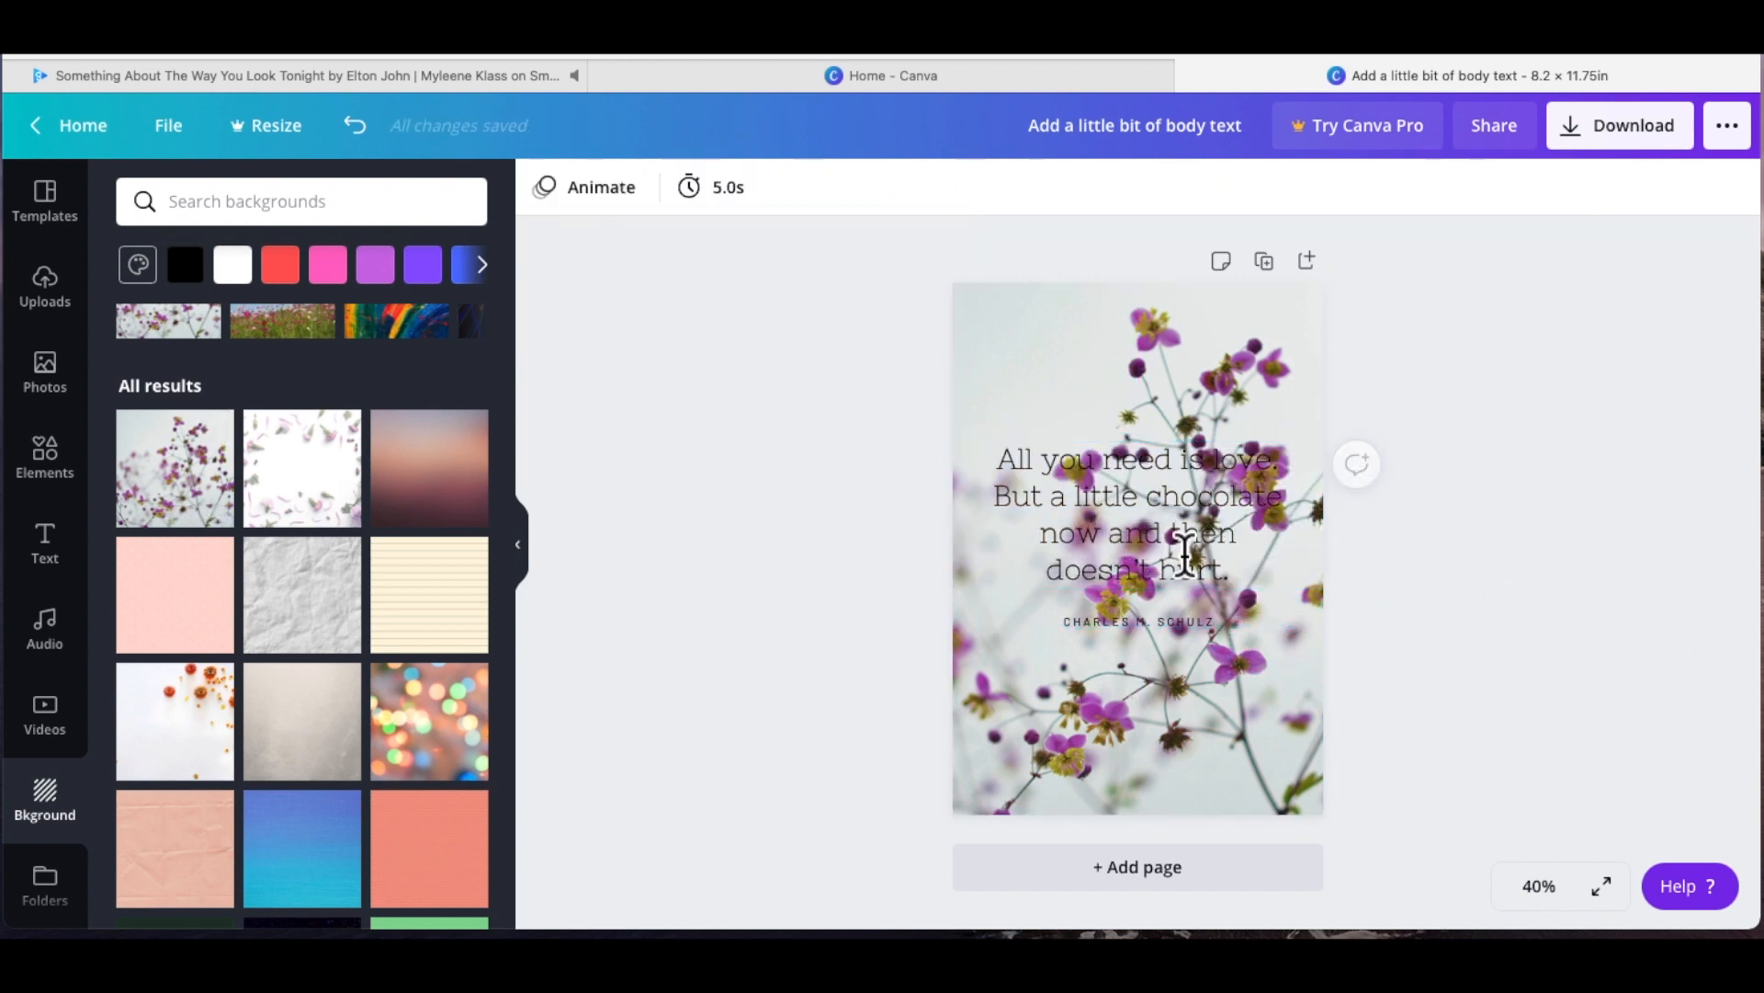
Step: Try the Curve text effect on the quote and replace it with the Shadow effect
{"action": "left_click", "coordinate": [1248, 570]}
{"action": "double_click", "coordinate": [1248, 579]}
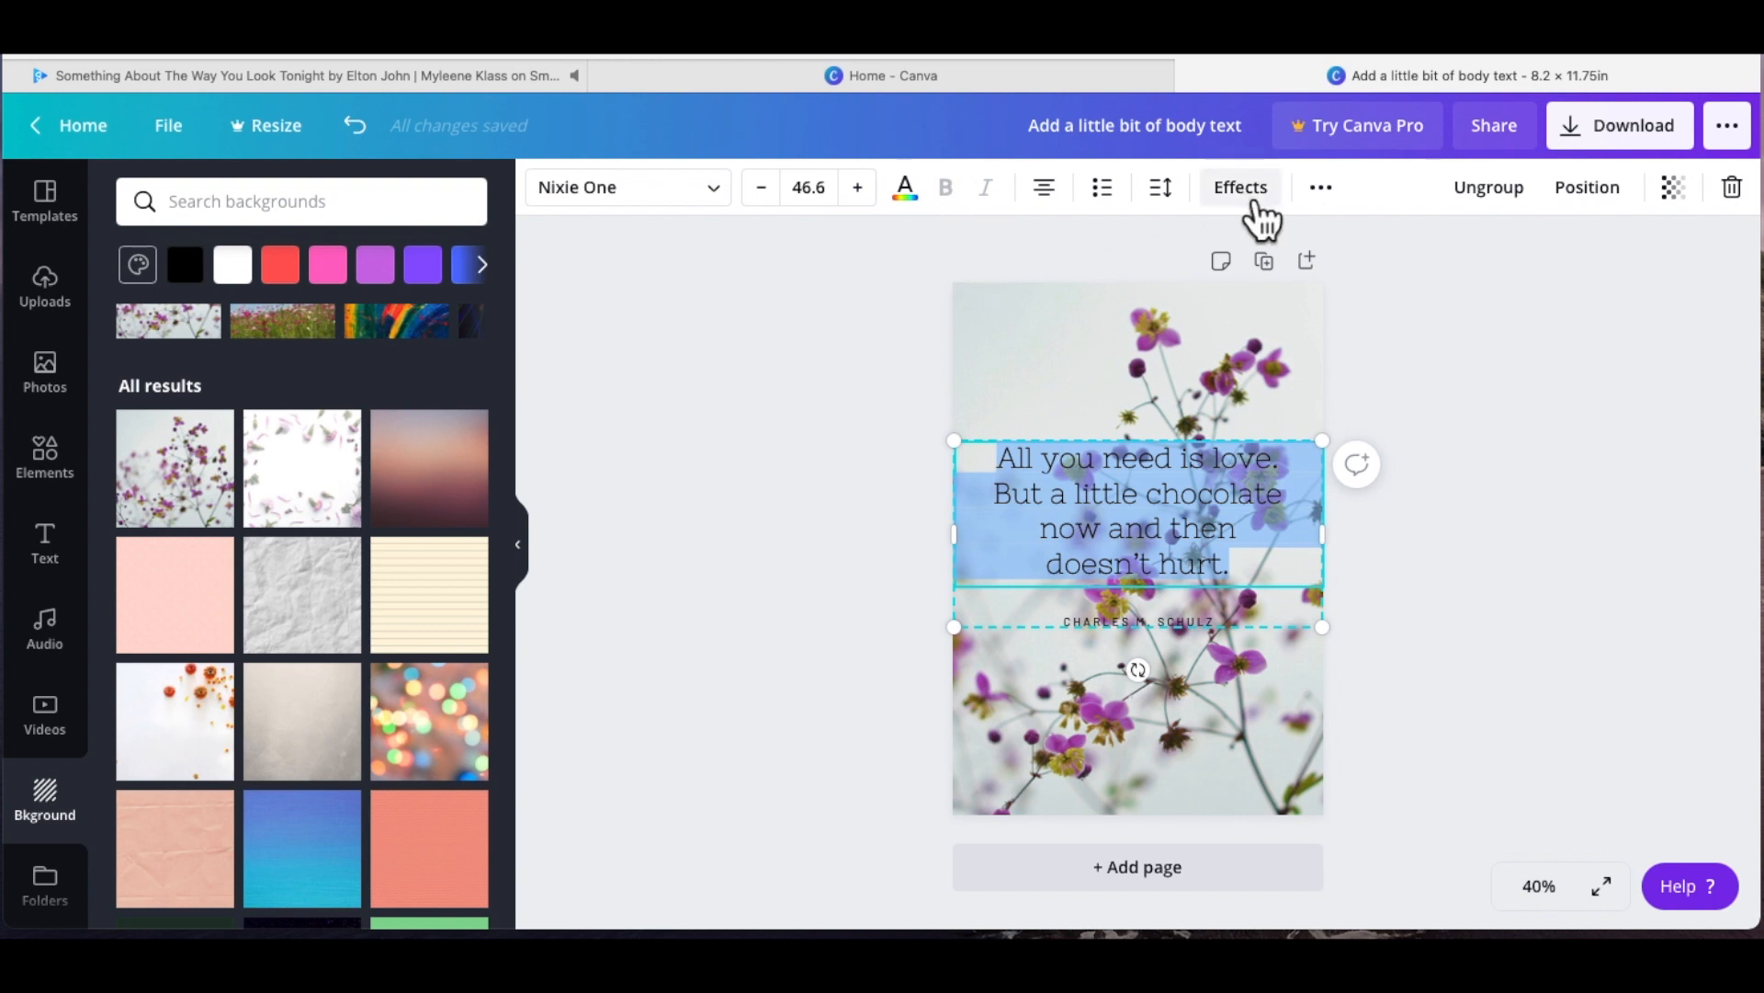
{"action": "left_click", "coordinate": [1254, 204]}
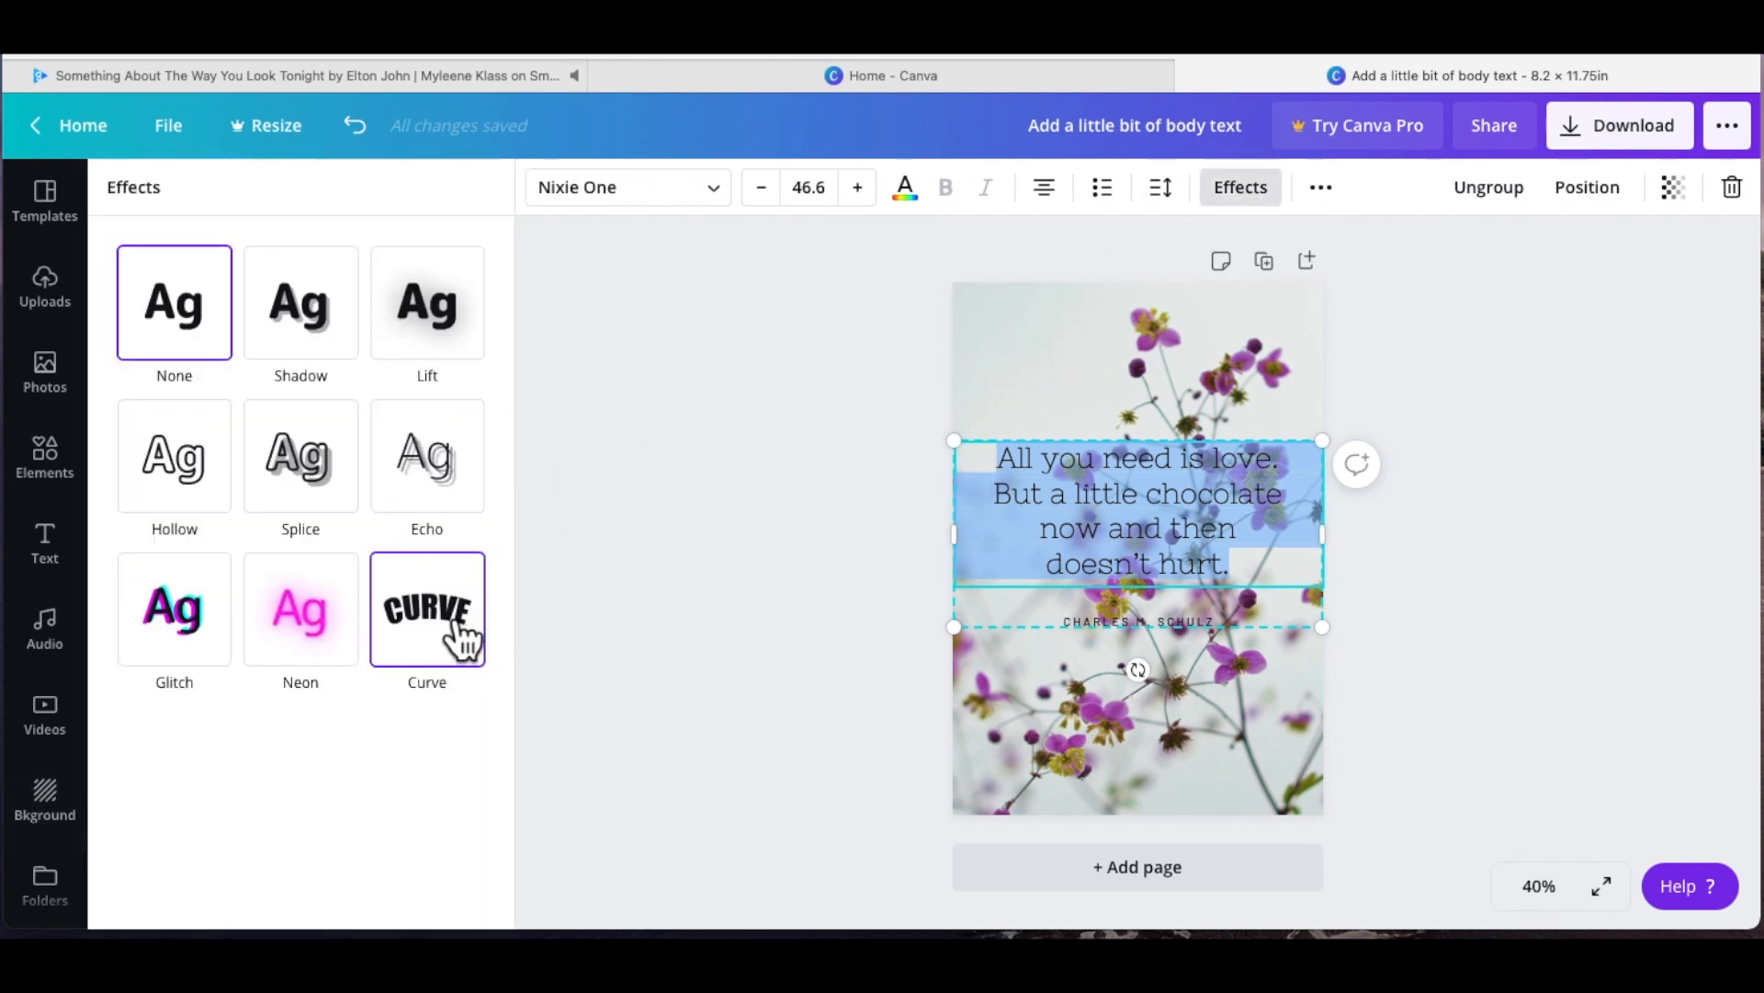
{"action": "left_click", "coordinate": [462, 637]}
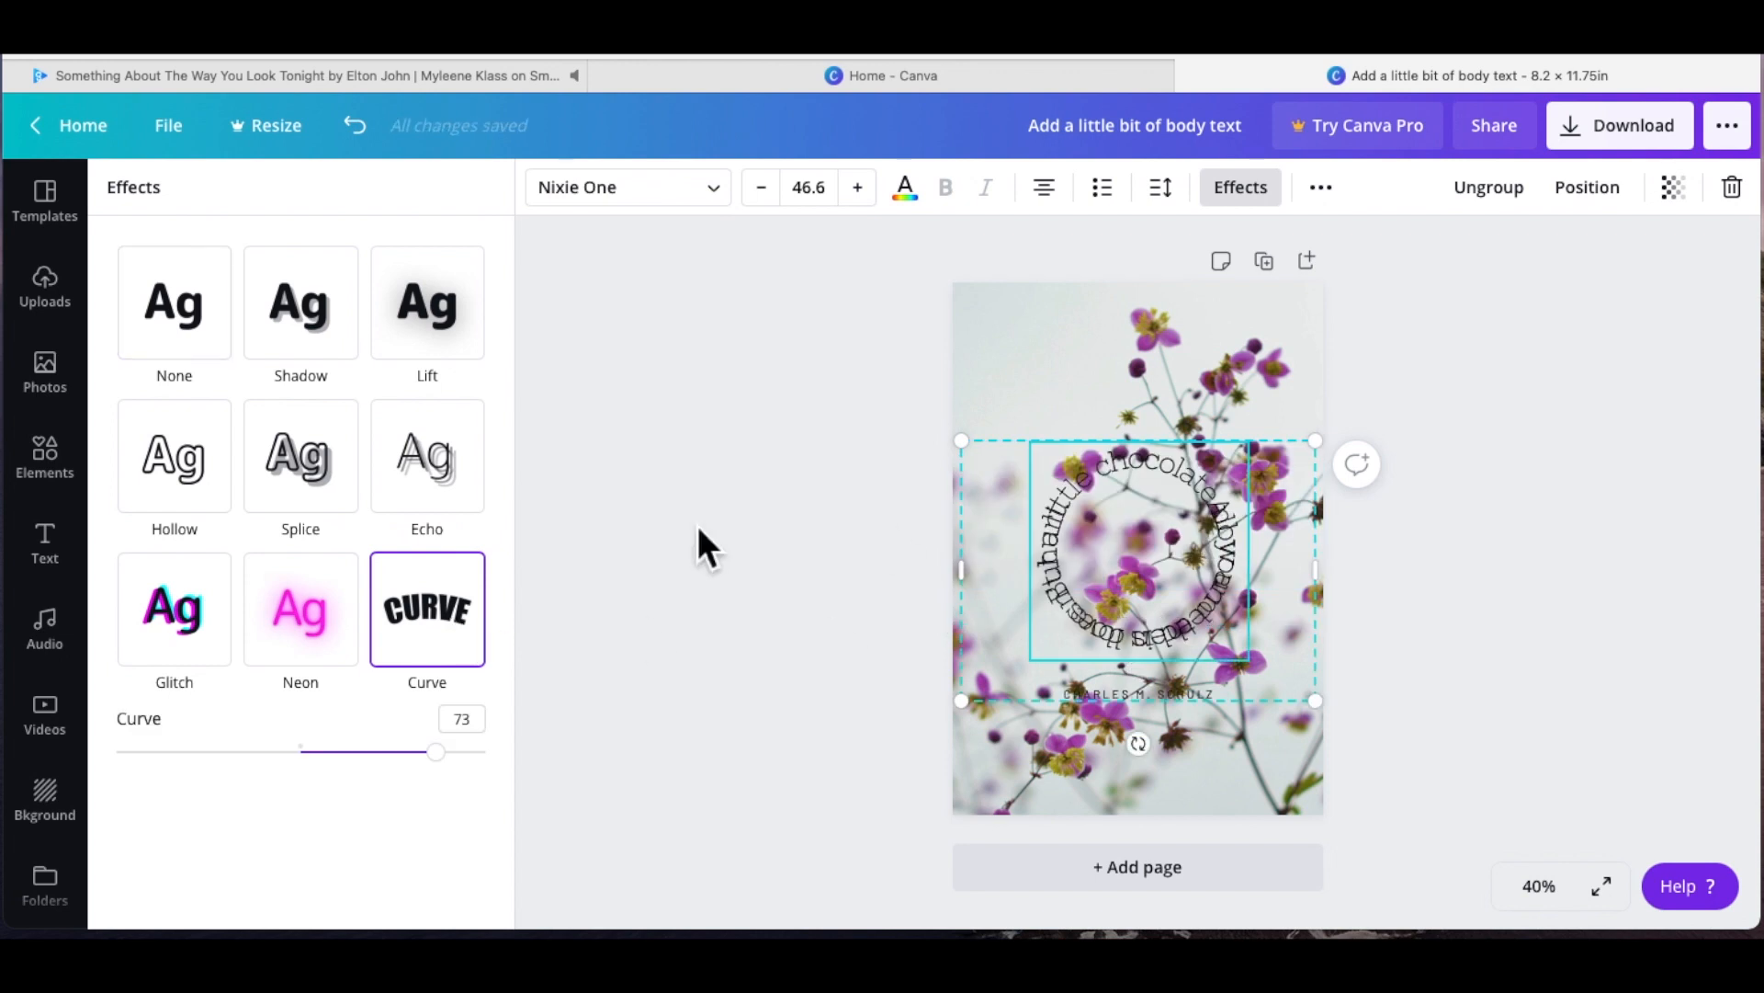
{"action": "left_click", "coordinate": [204, 335]}
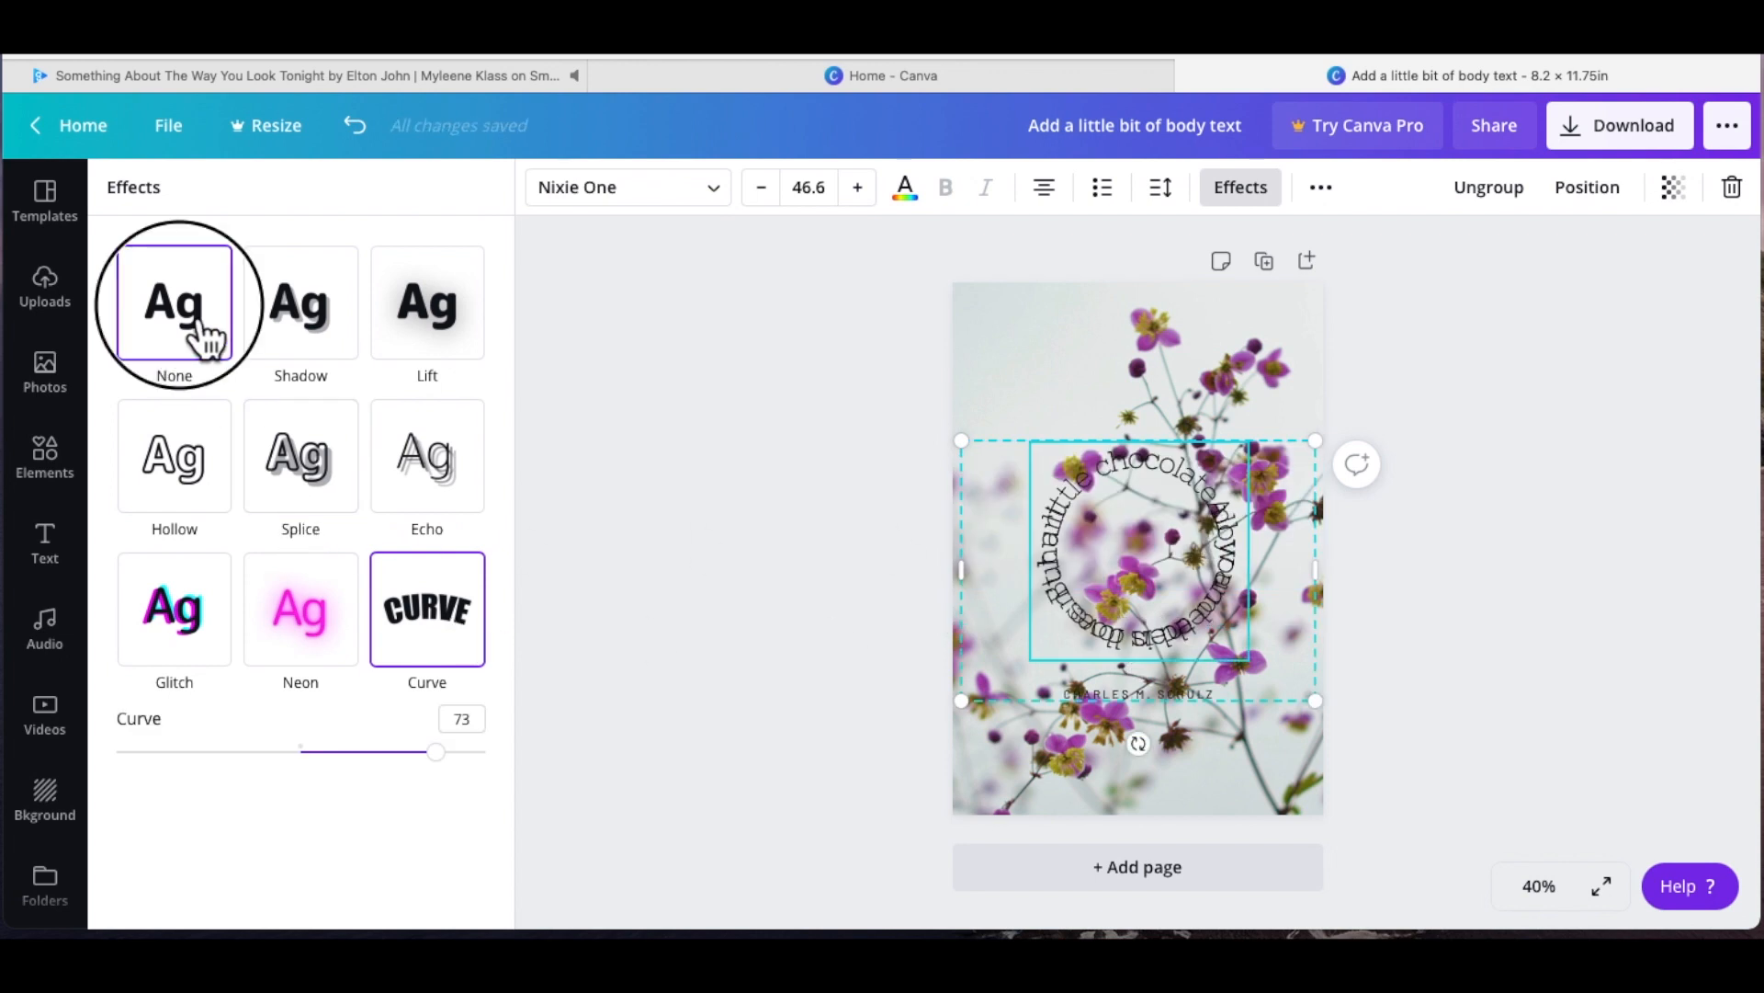
{"action": "left_click", "coordinate": [342, 331]}
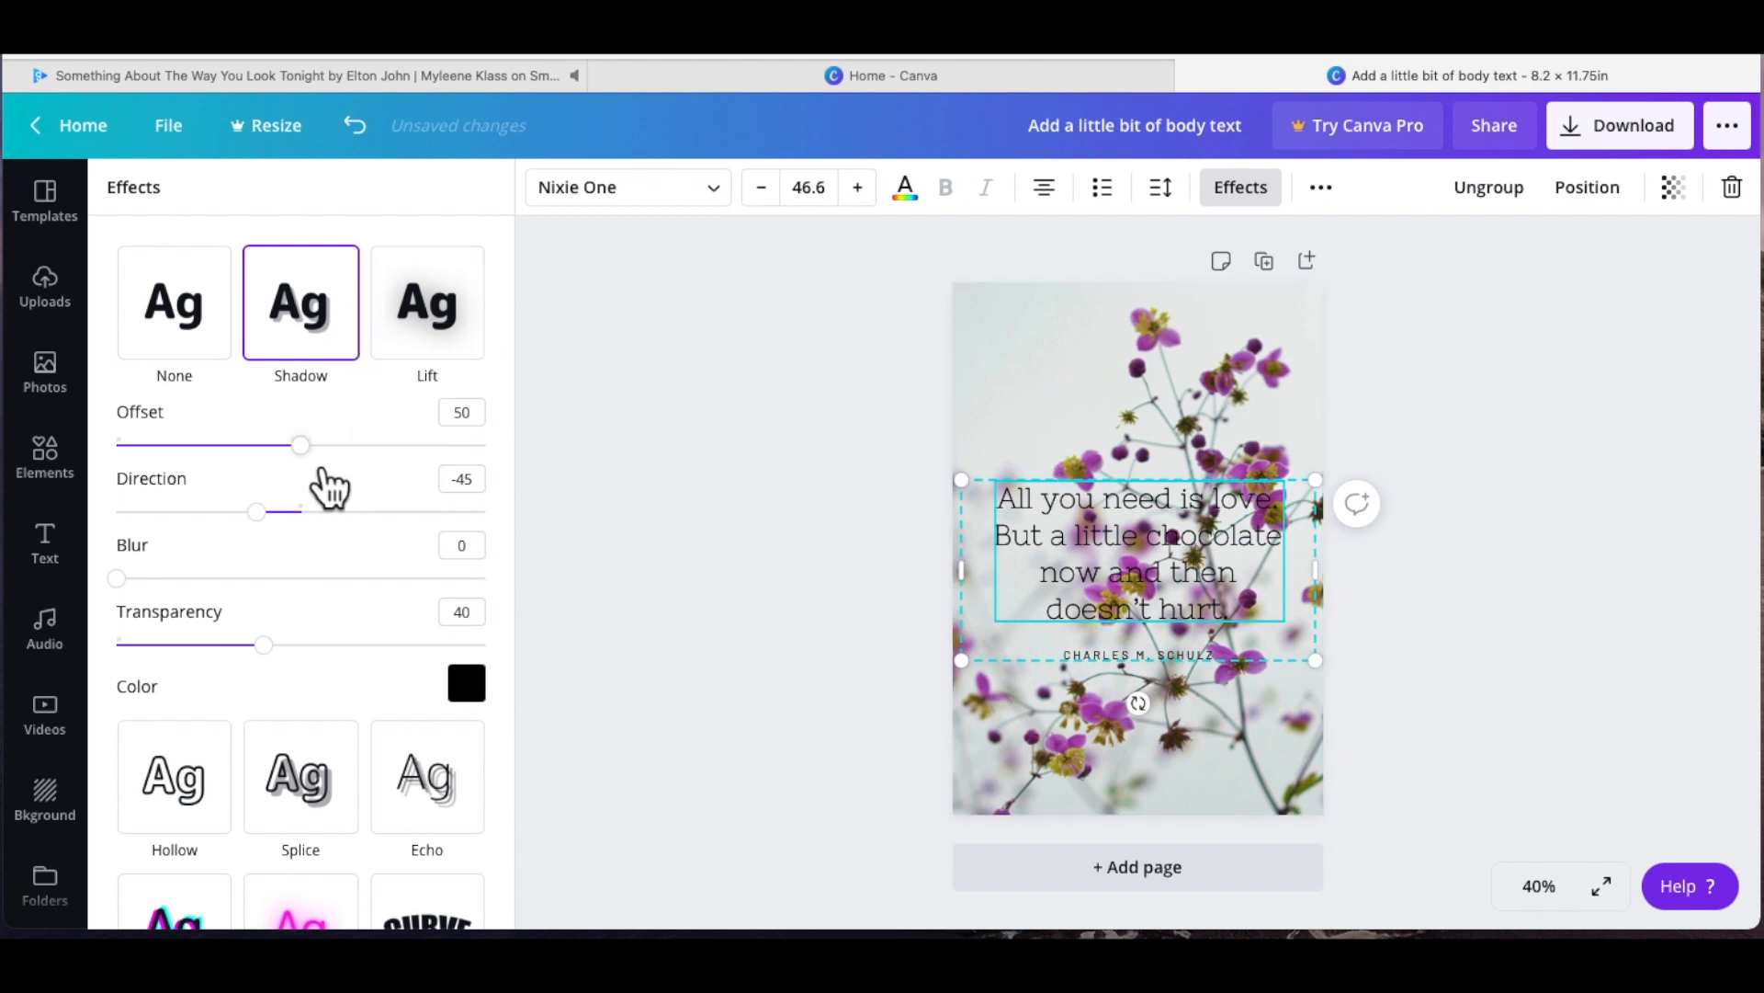
{"action": "left_click_drag", "start_coordinate": [315, 480], "coordinate": [284, 445]}
Step: Delete the purple flower background and use the white background with small orange pumpkins instead
{"action": "left_click", "coordinate": [1160, 390]}
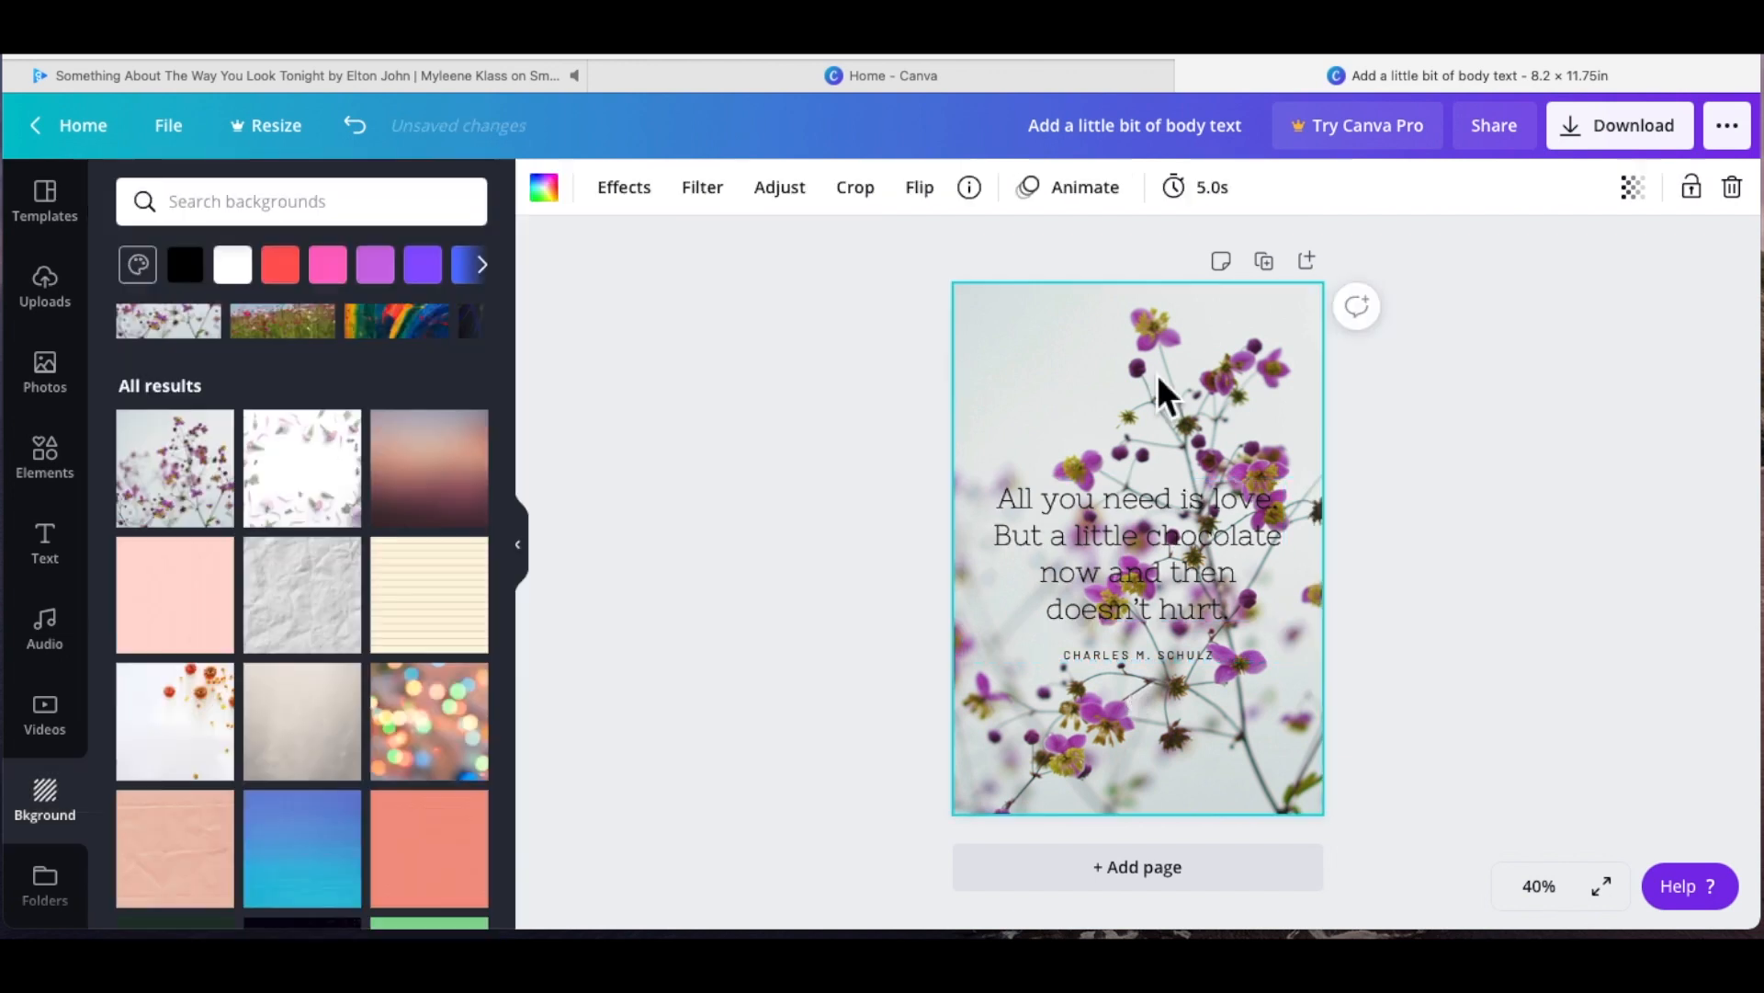
{"action": "key", "text": "Delete"}
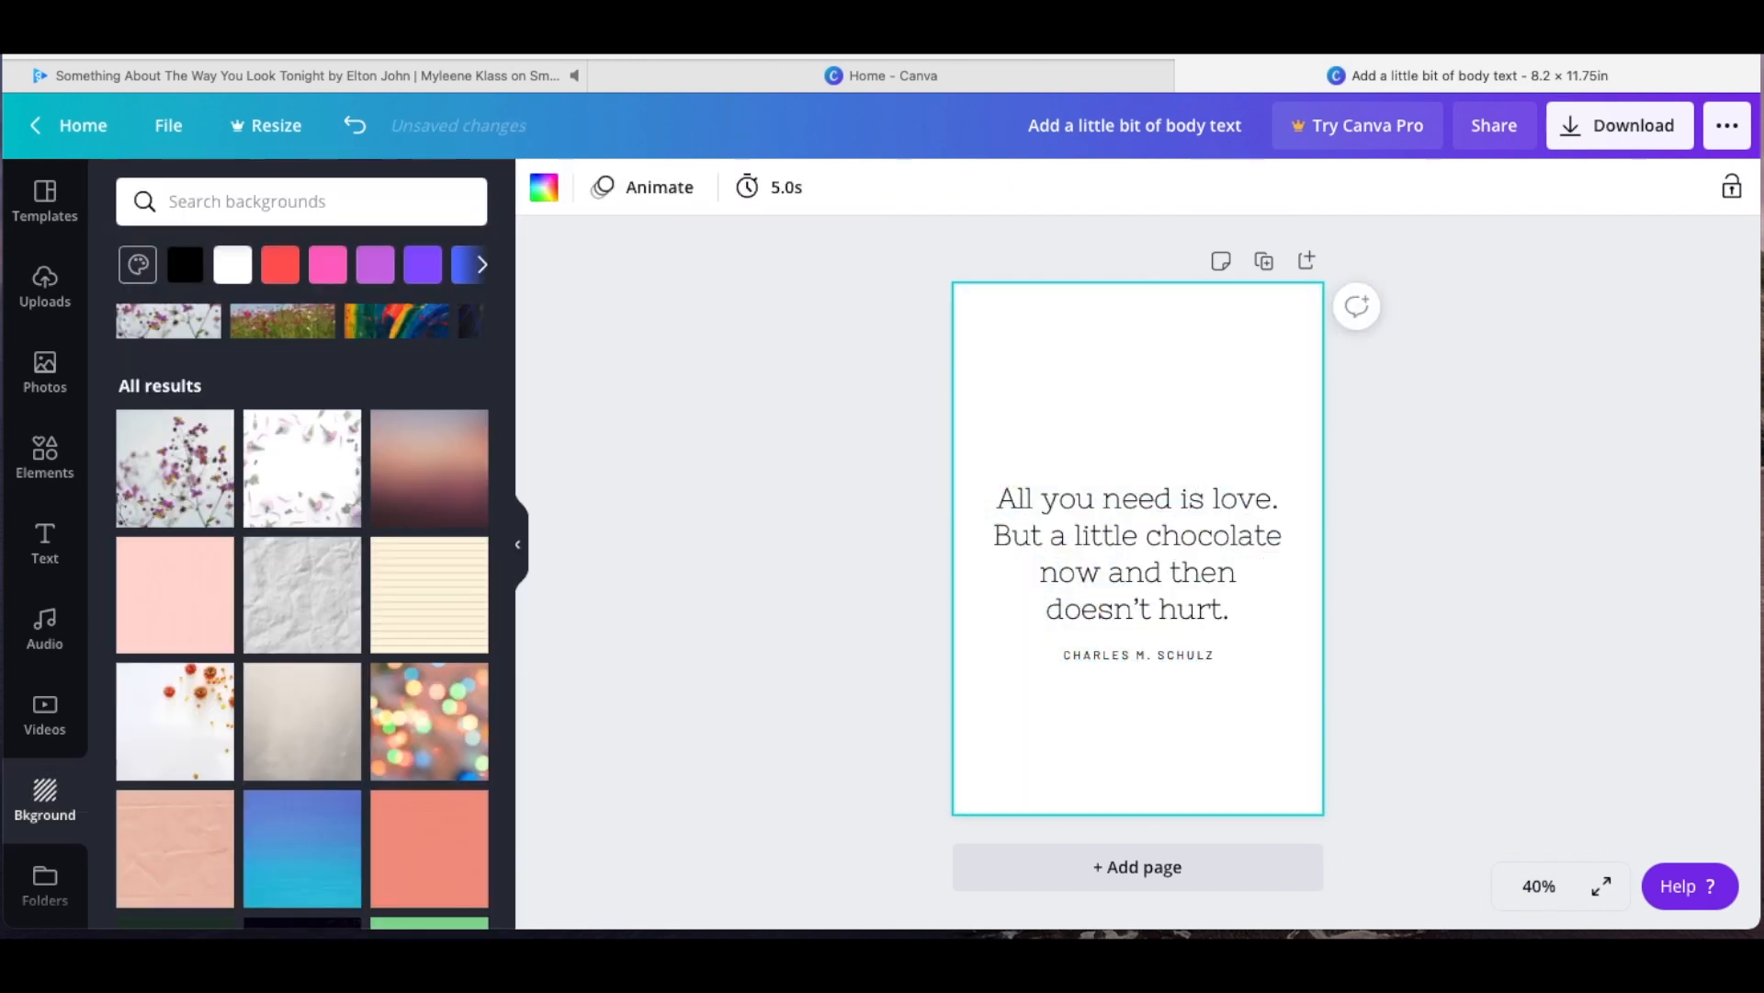
{"action": "scroll", "coordinate": [450, 496], "scroll_direction": "down", "scroll_amount": 1}
{"action": "scroll", "coordinate": [441, 487], "scroll_direction": "down", "scroll_amount": 2}
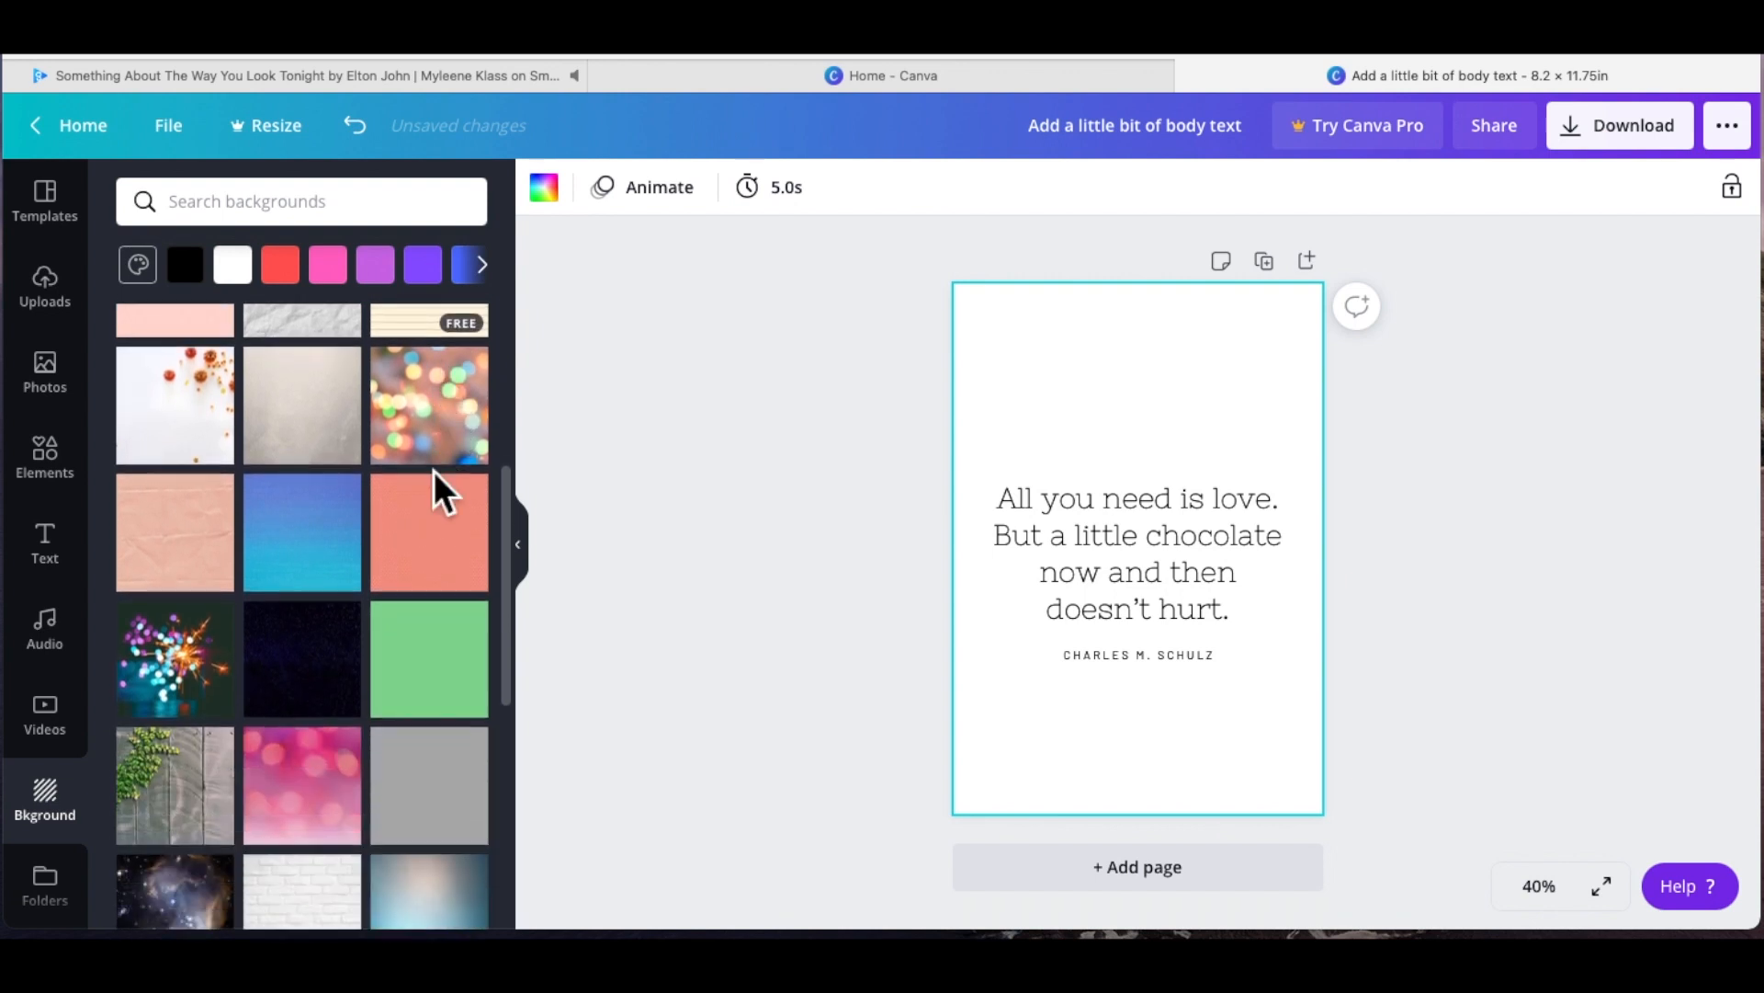
{"action": "scroll", "coordinate": [303, 500], "scroll_direction": "up", "scroll_amount": 1}
{"action": "left_click_drag", "start_coordinate": [204, 478], "coordinate": [1091, 564]}
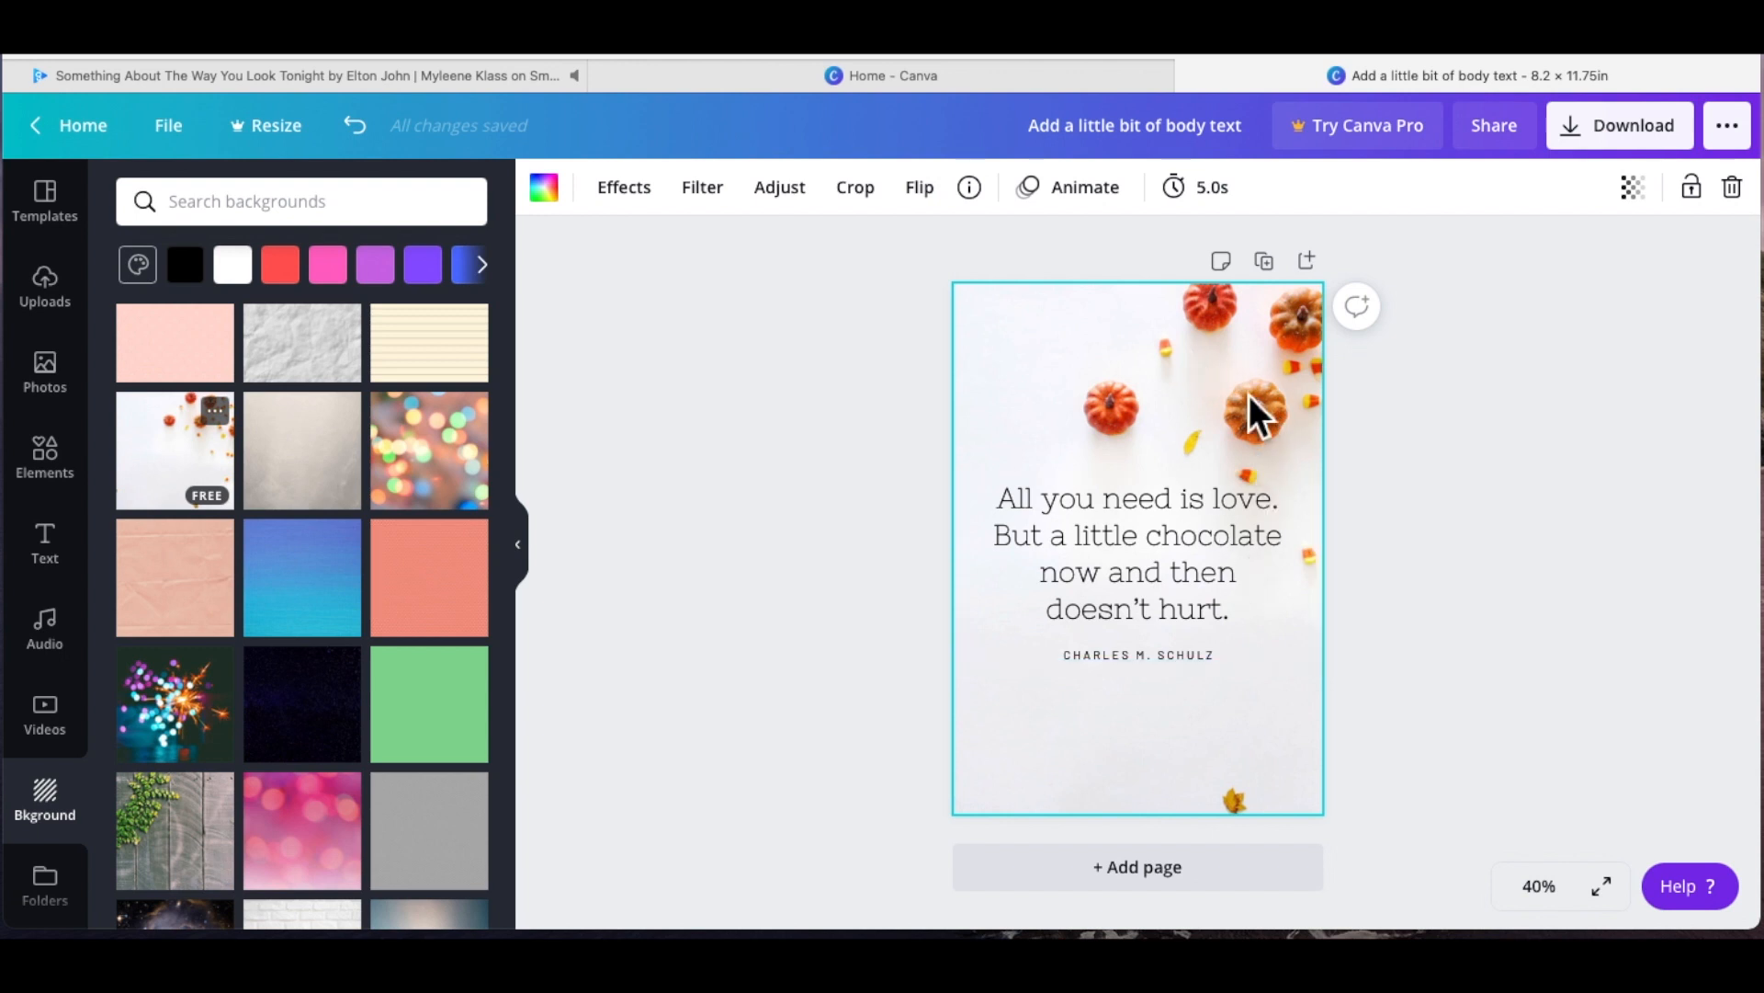
Step: Try the colourful bokeh lights background and replace it with the grey wood planks with green ivy
{"action": "left_click_drag", "start_coordinate": [464, 469], "coordinate": [1070, 431]}
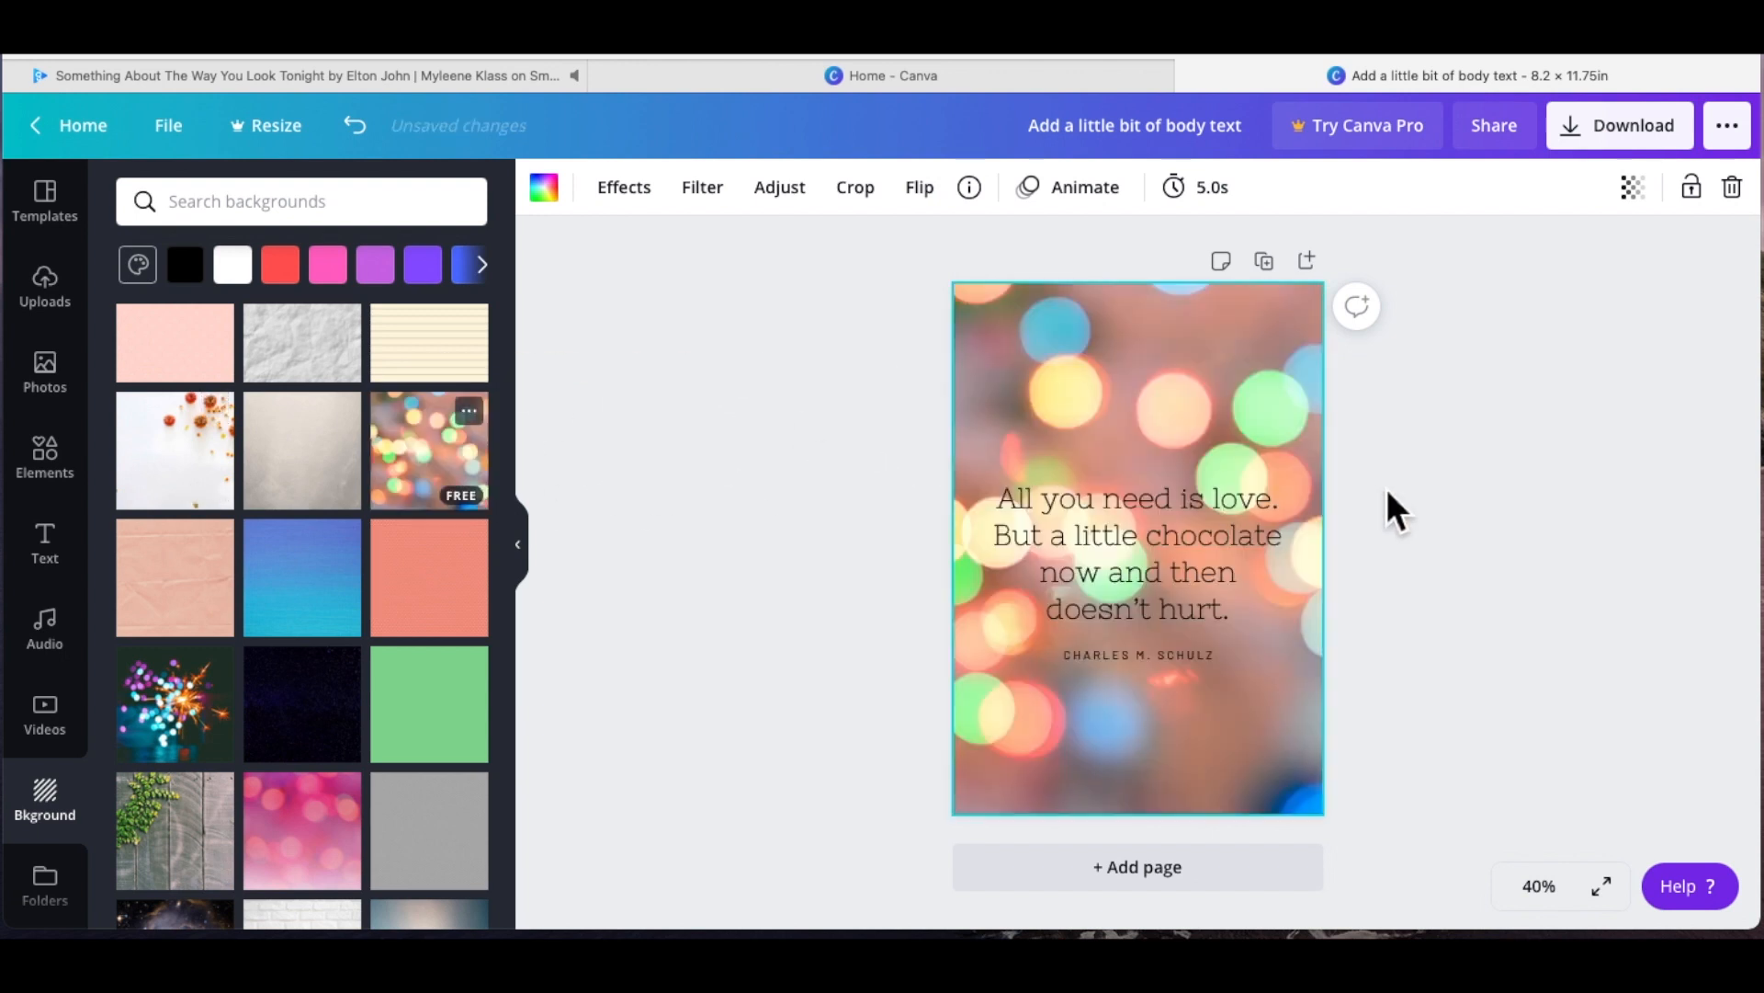
{"action": "scroll", "coordinate": [390, 512], "scroll_direction": "down", "scroll_amount": 2}
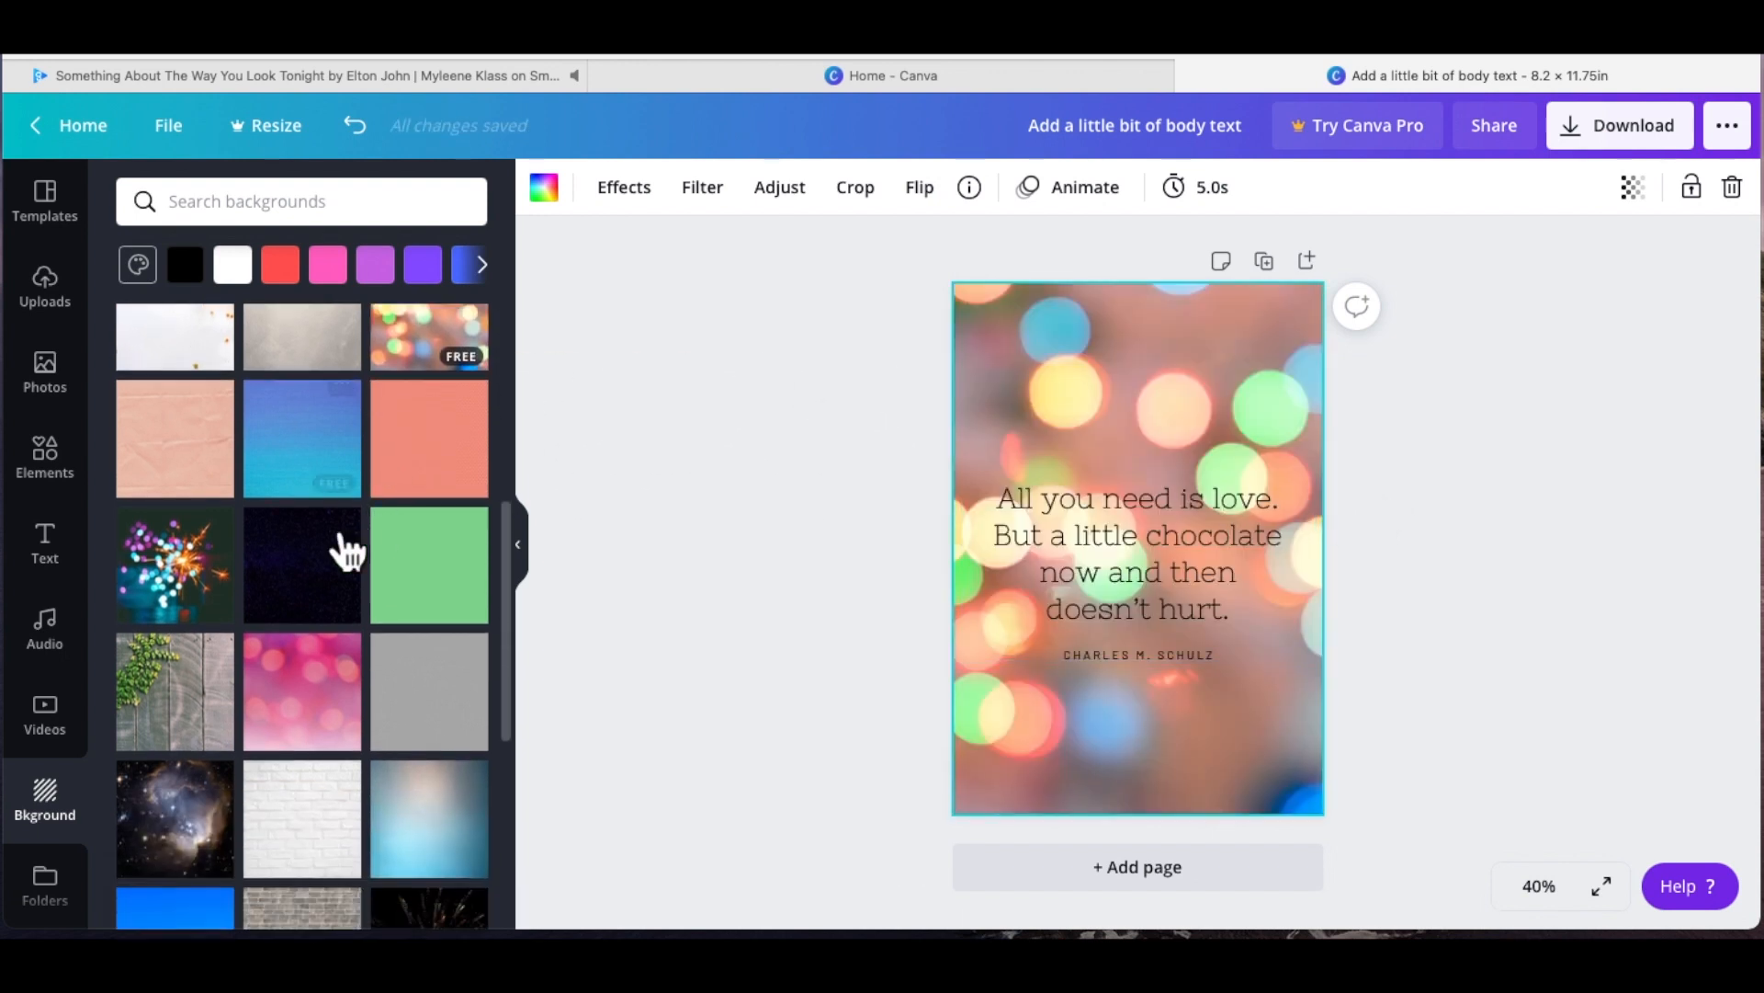
{"action": "left_click_drag", "start_coordinate": [204, 694], "coordinate": [1064, 524]}
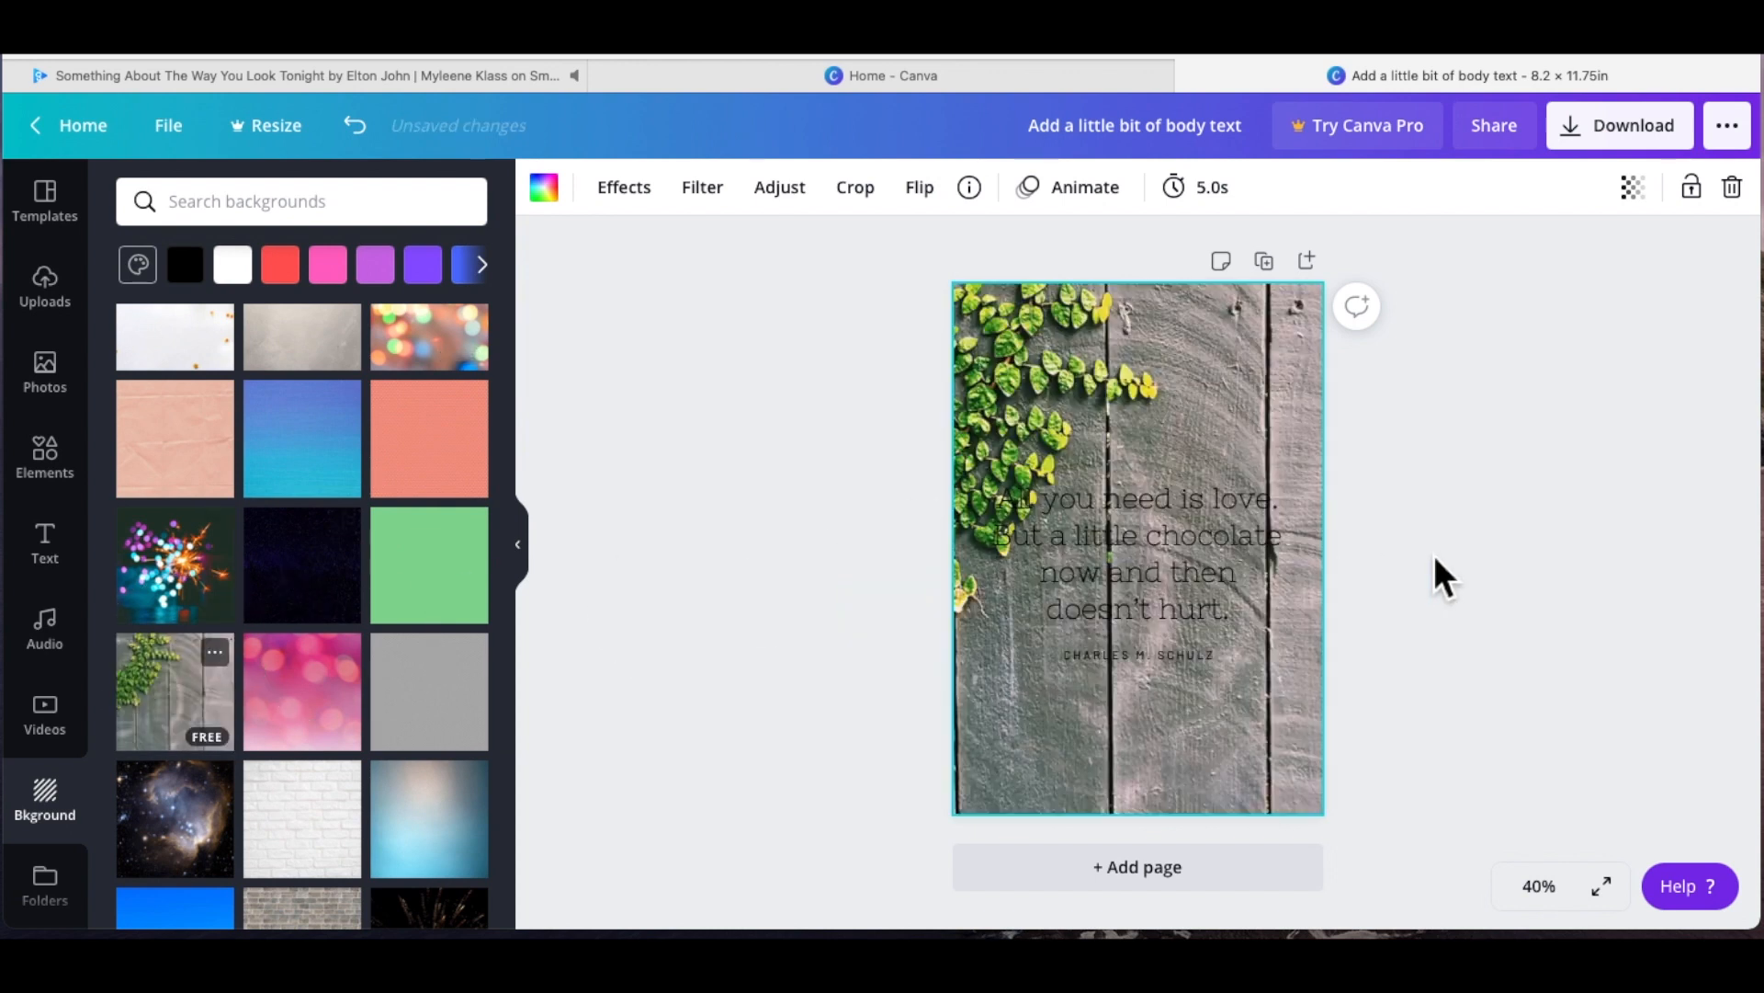
Step: Try the light green and dark green photo colours on the quote text, and settle on white
{"action": "left_click", "coordinate": [1253, 622]}
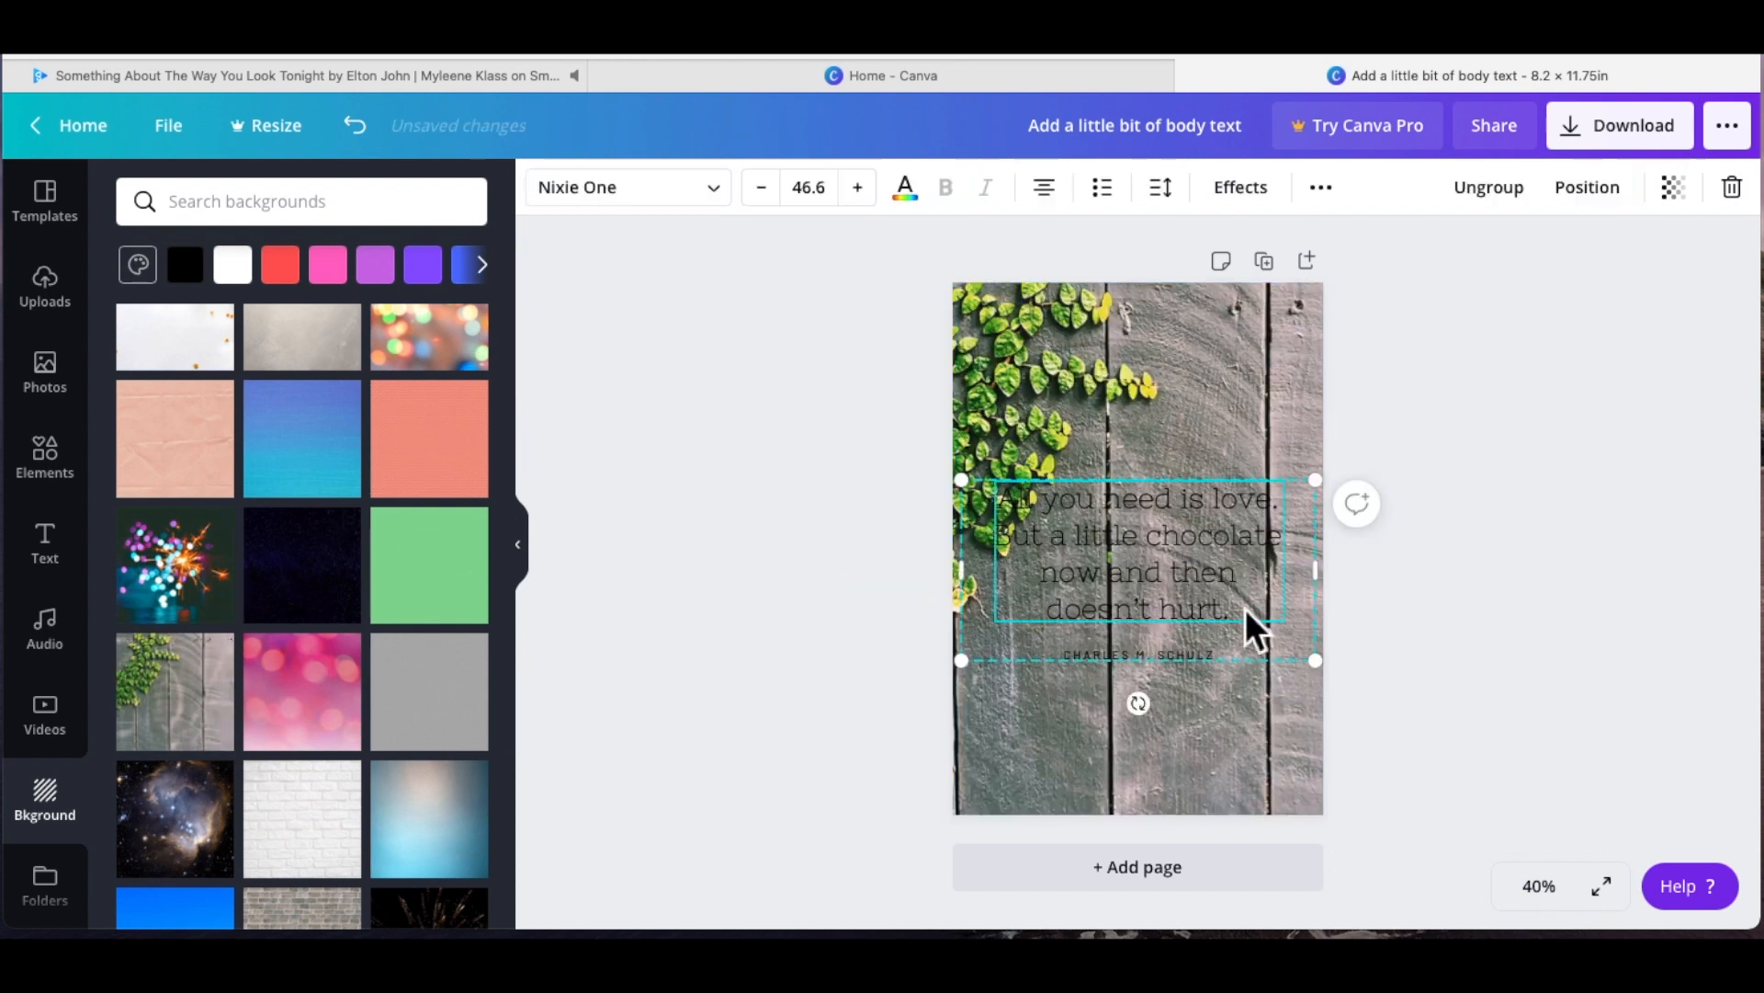
{"action": "double_click", "coordinate": [1252, 603]}
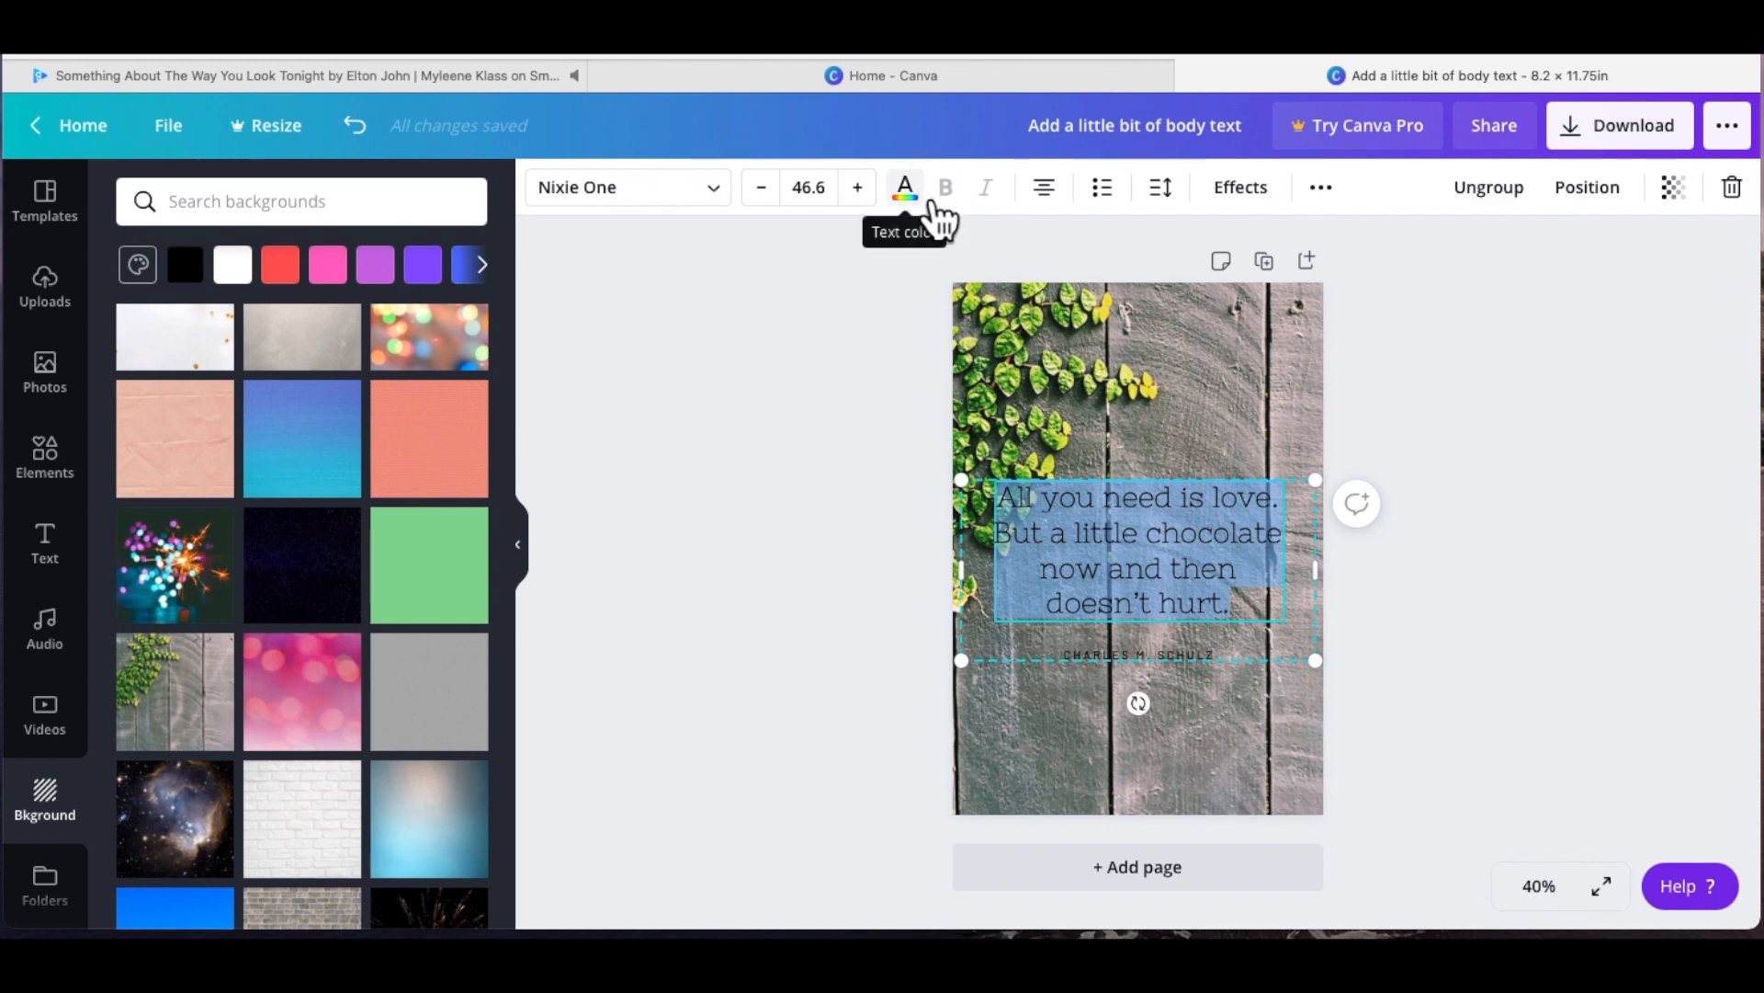
{"action": "left_click", "coordinate": [906, 189]}
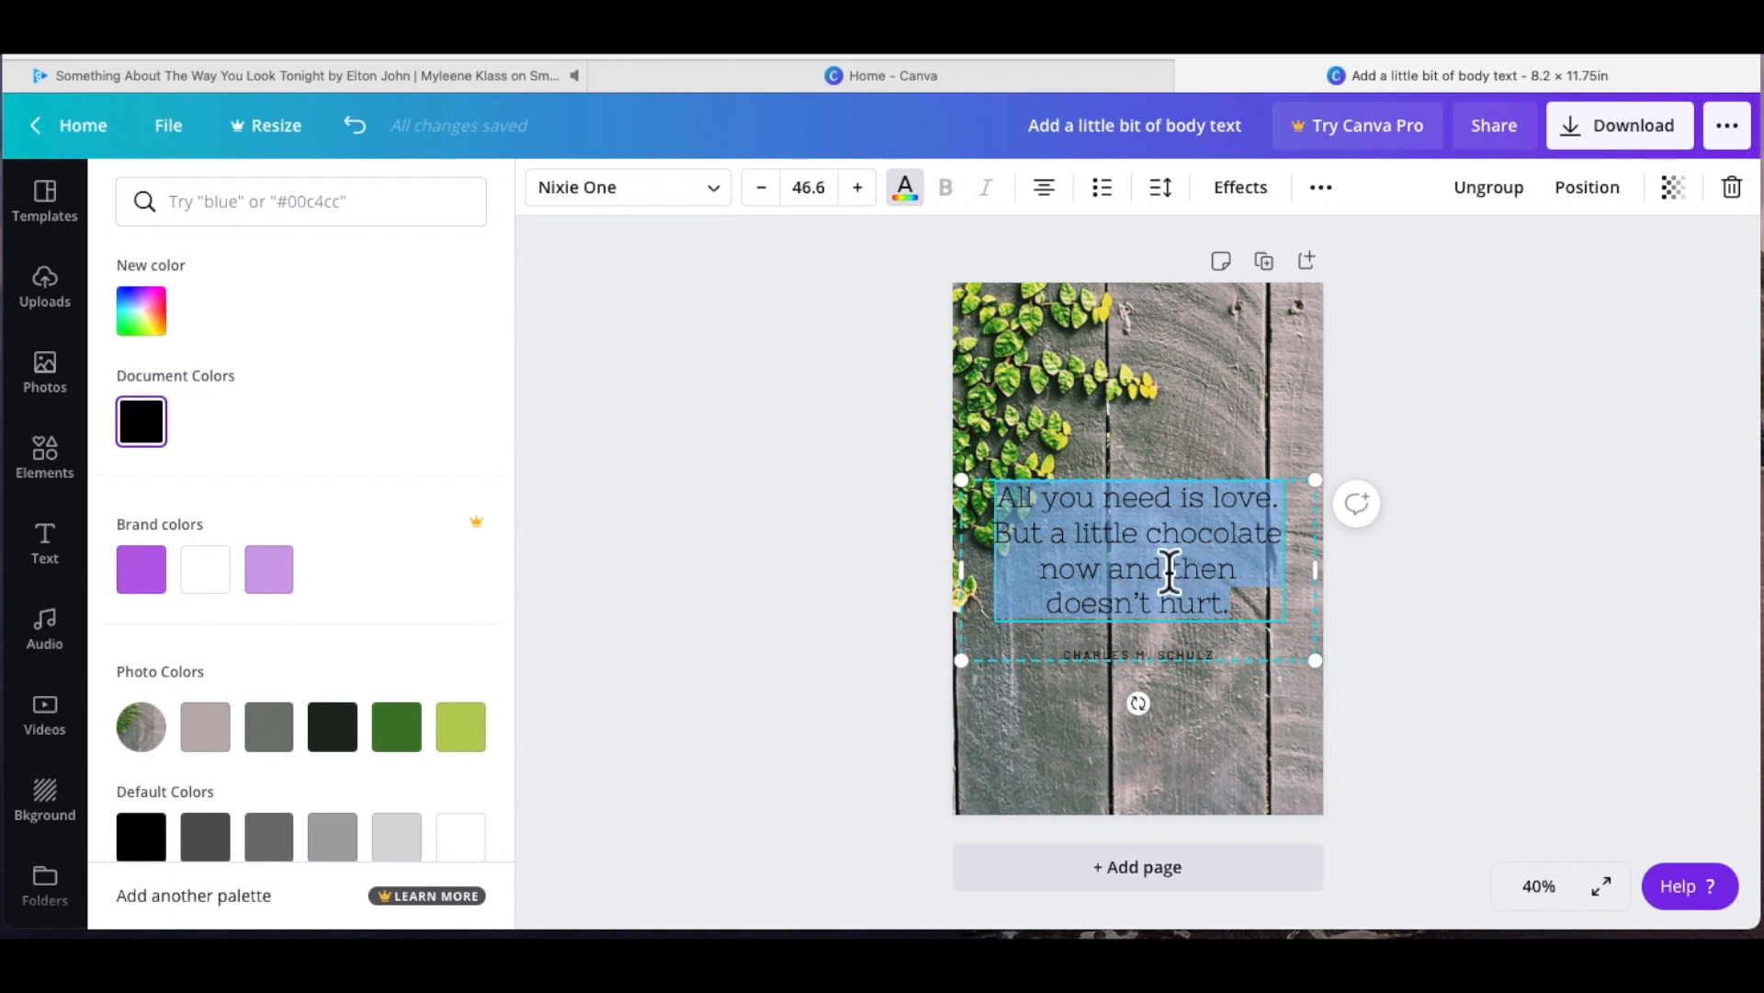
{"action": "left_click", "coordinate": [461, 726]}
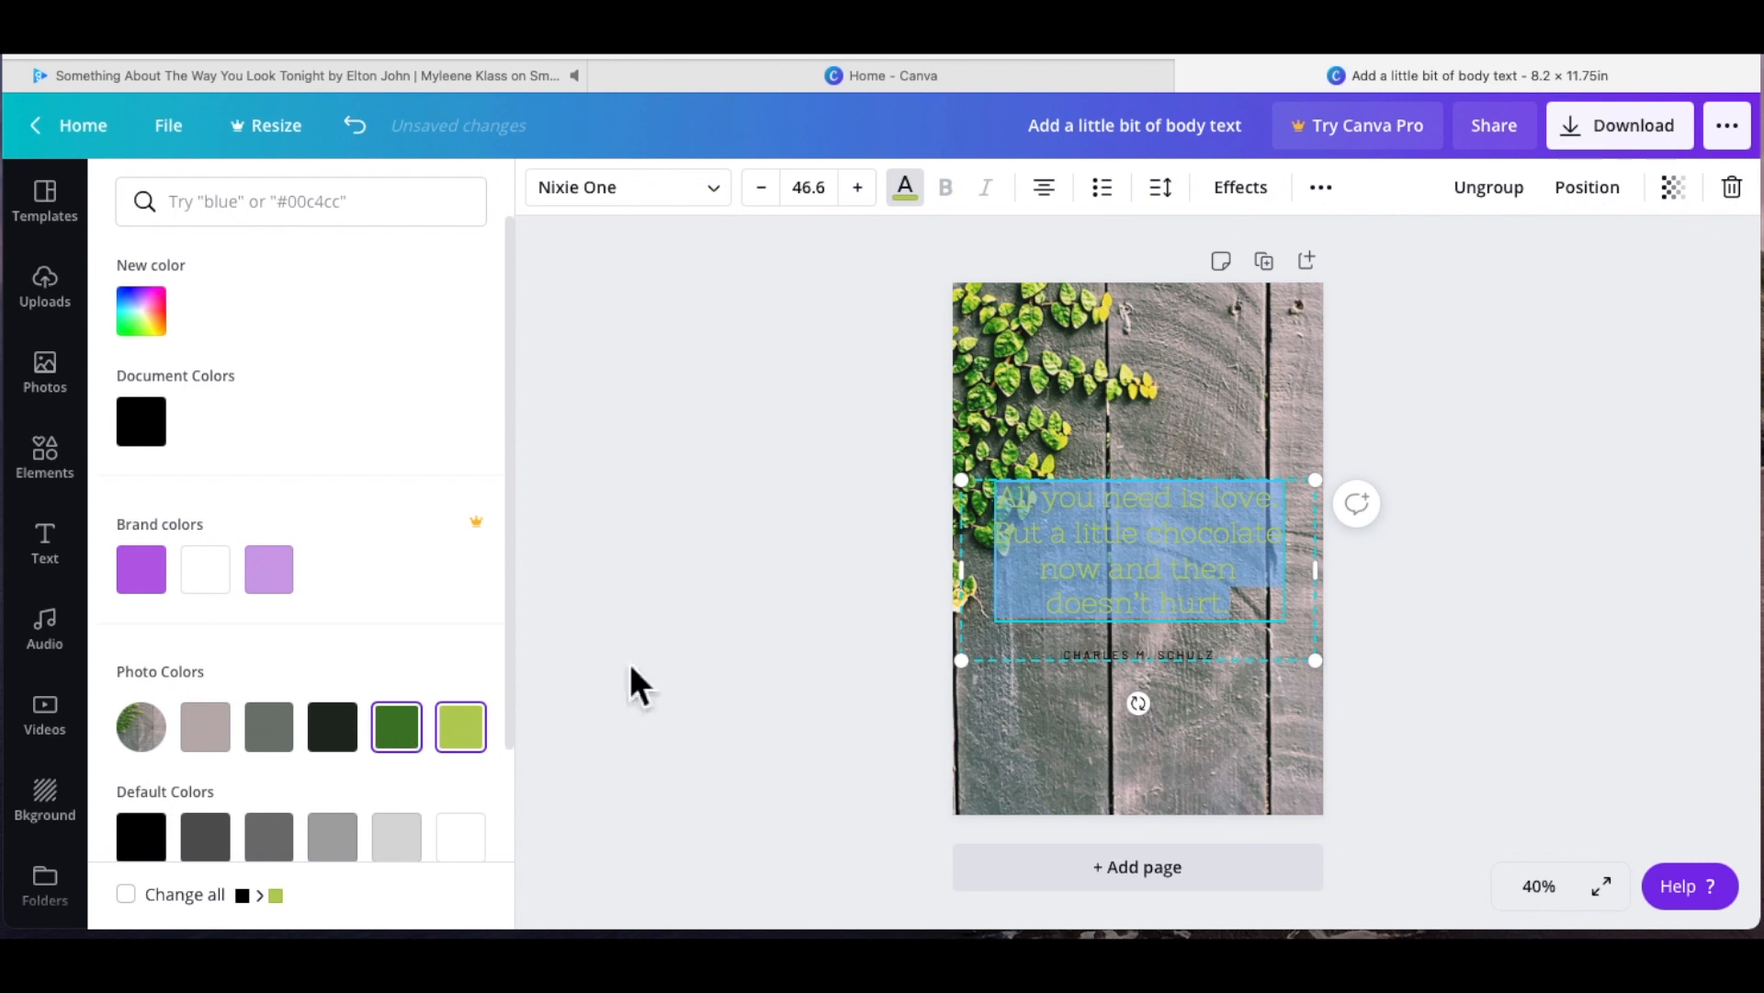
{"action": "left_click", "coordinate": [422, 744]}
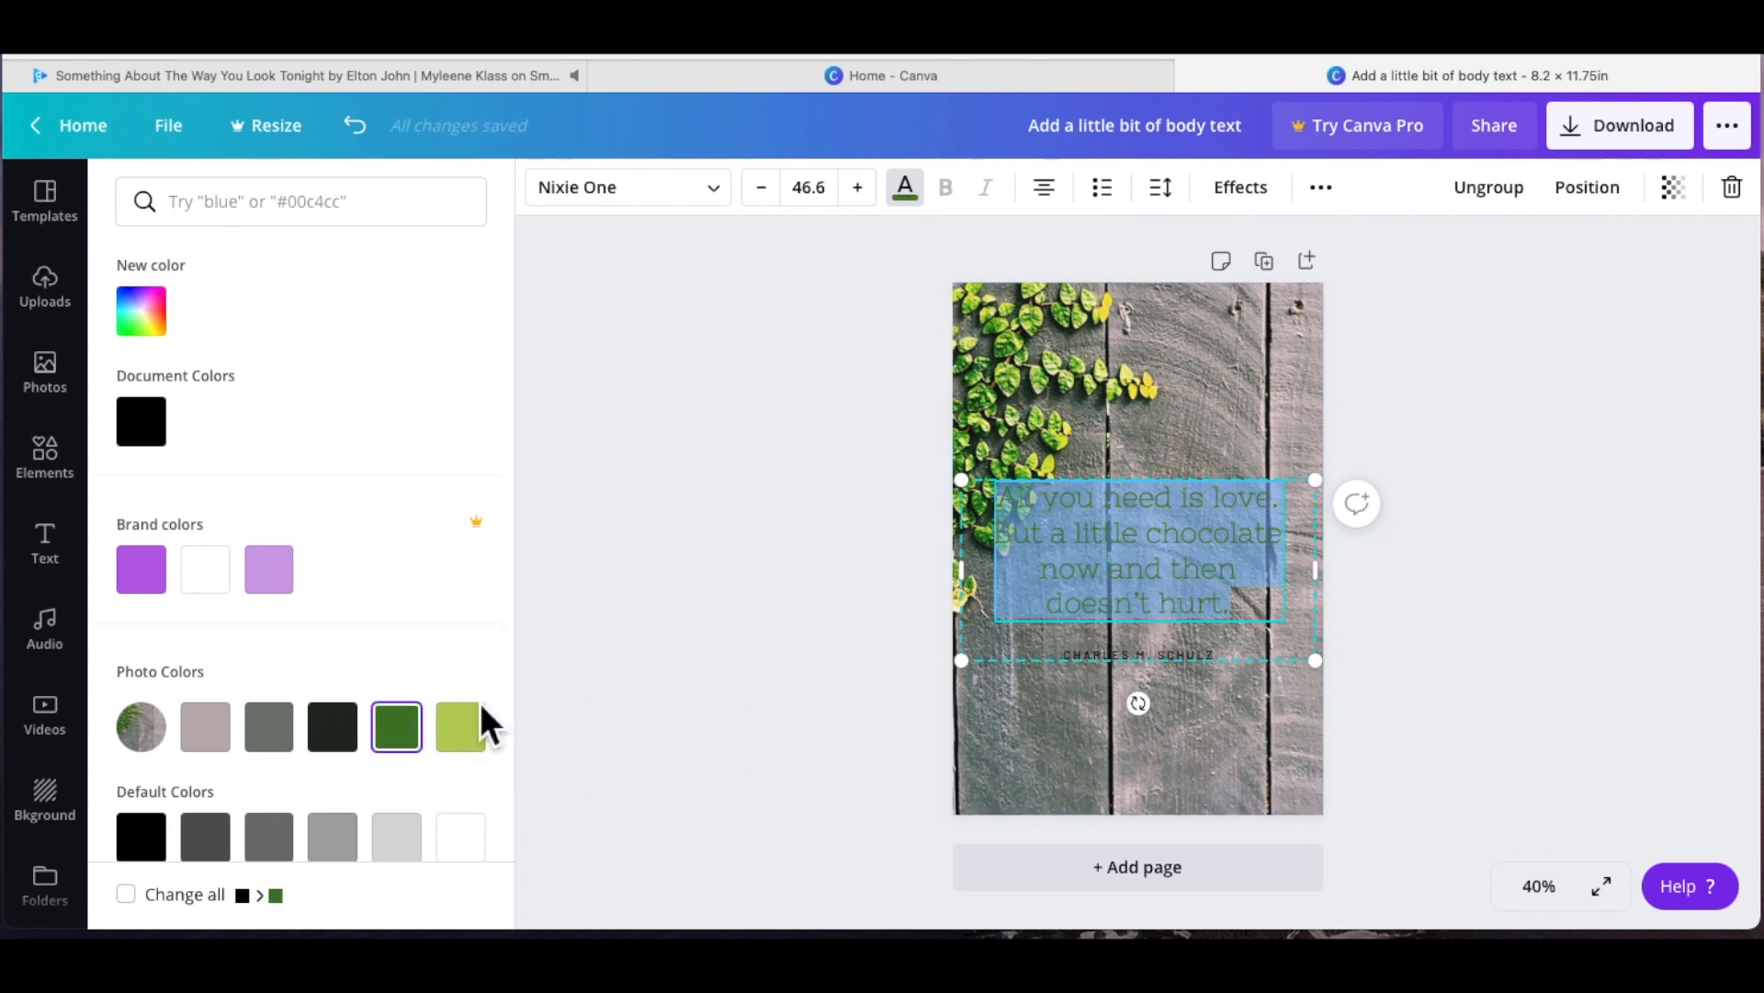
{"action": "left_click", "coordinate": [474, 850]}
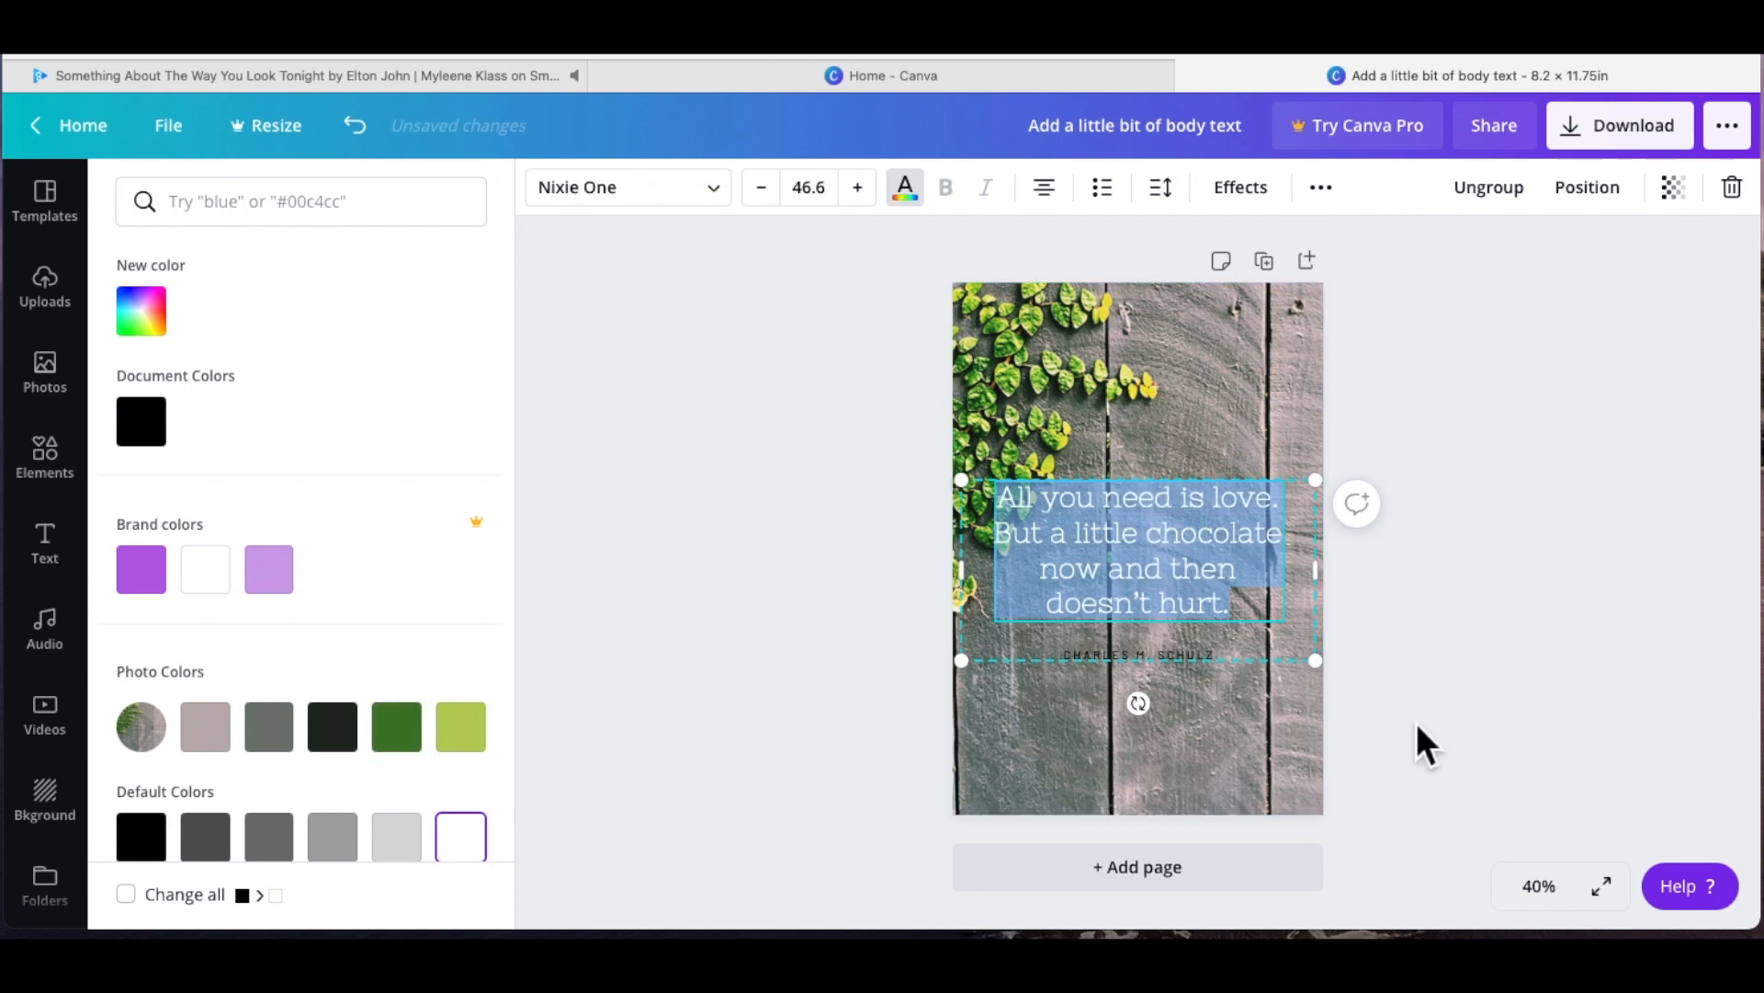
{"action": "key", "text": "Escape"}
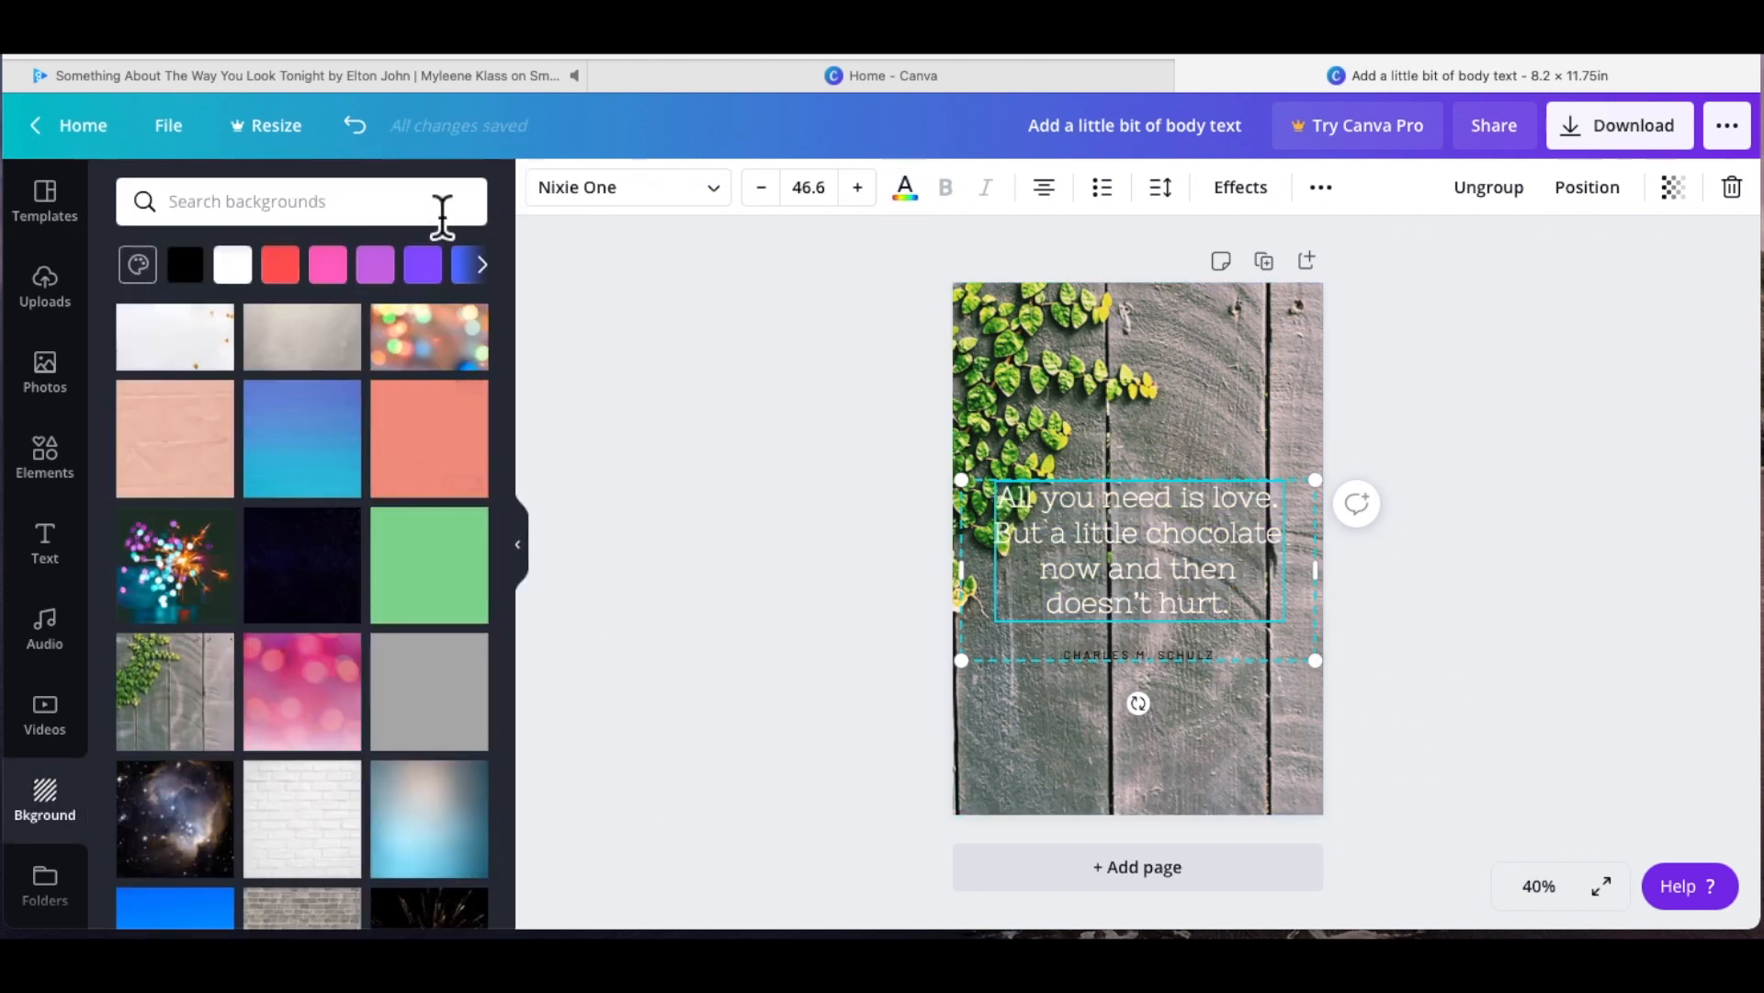
Step: Set the font of the quote text to Alice and make it bold
{"action": "left_click", "coordinate": [715, 195]}
{"action": "left_click", "coordinate": [248, 551]}
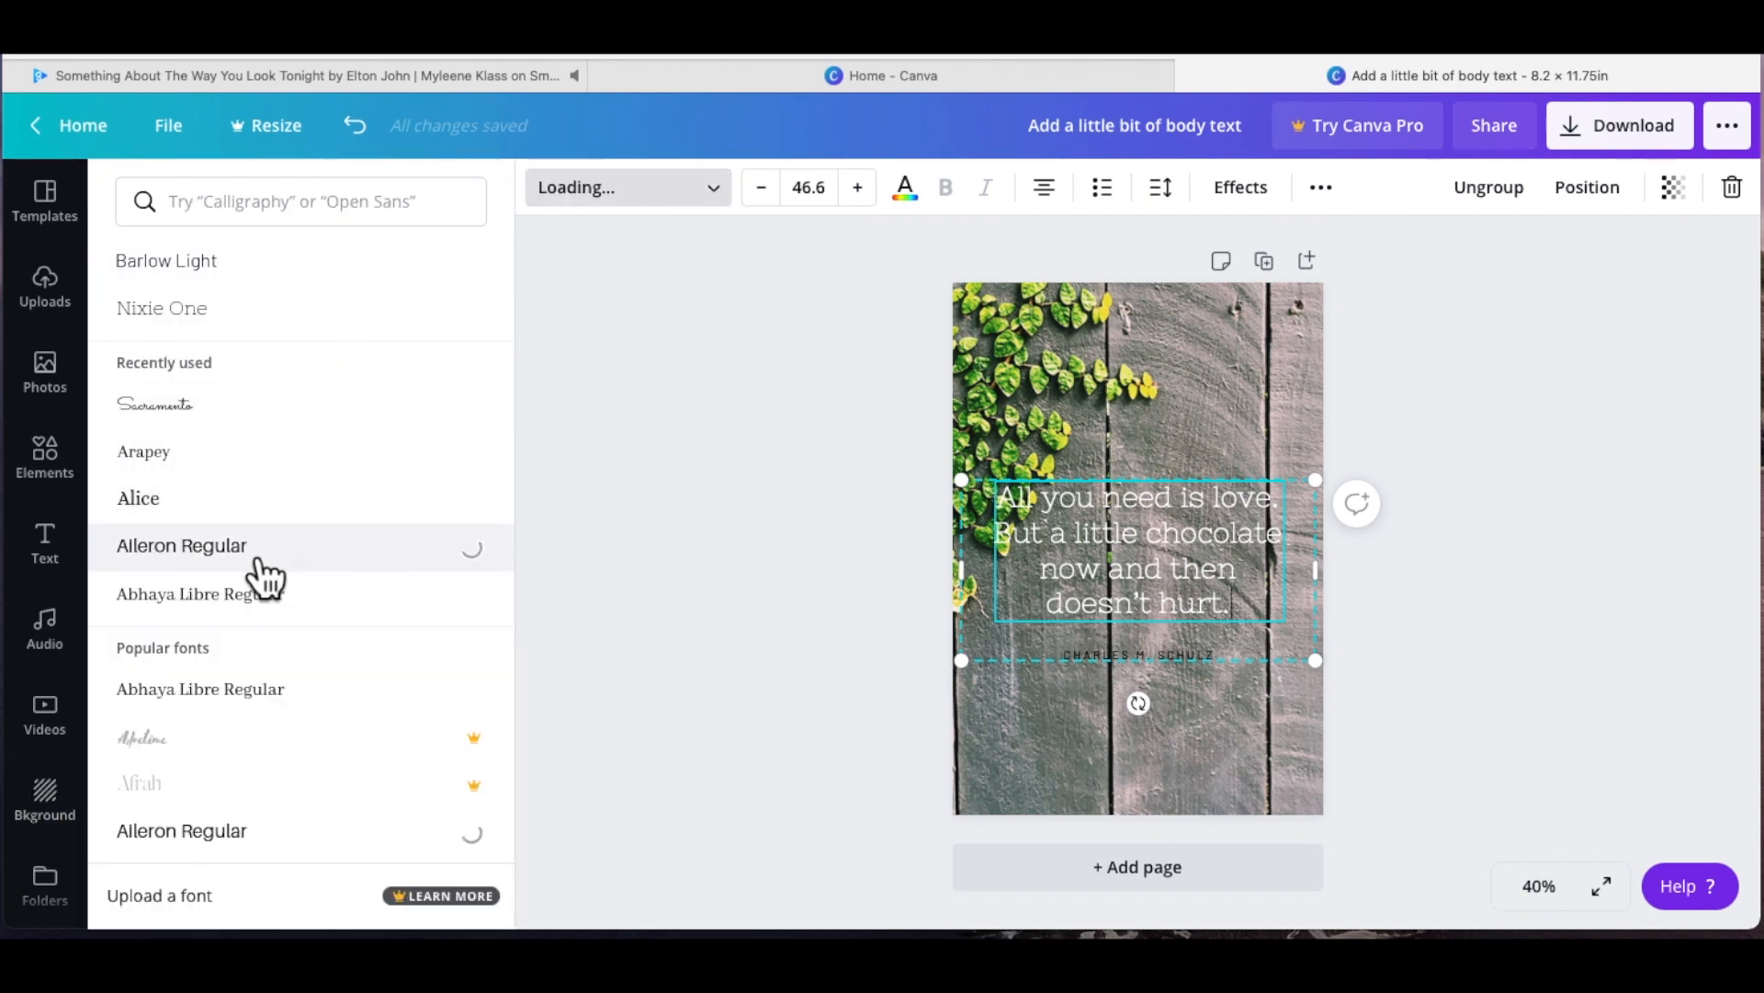
{"action": "left_click_drag", "start_coordinate": [1245, 615], "coordinate": [976, 487]}
{"action": "left_click", "coordinate": [187, 520]}
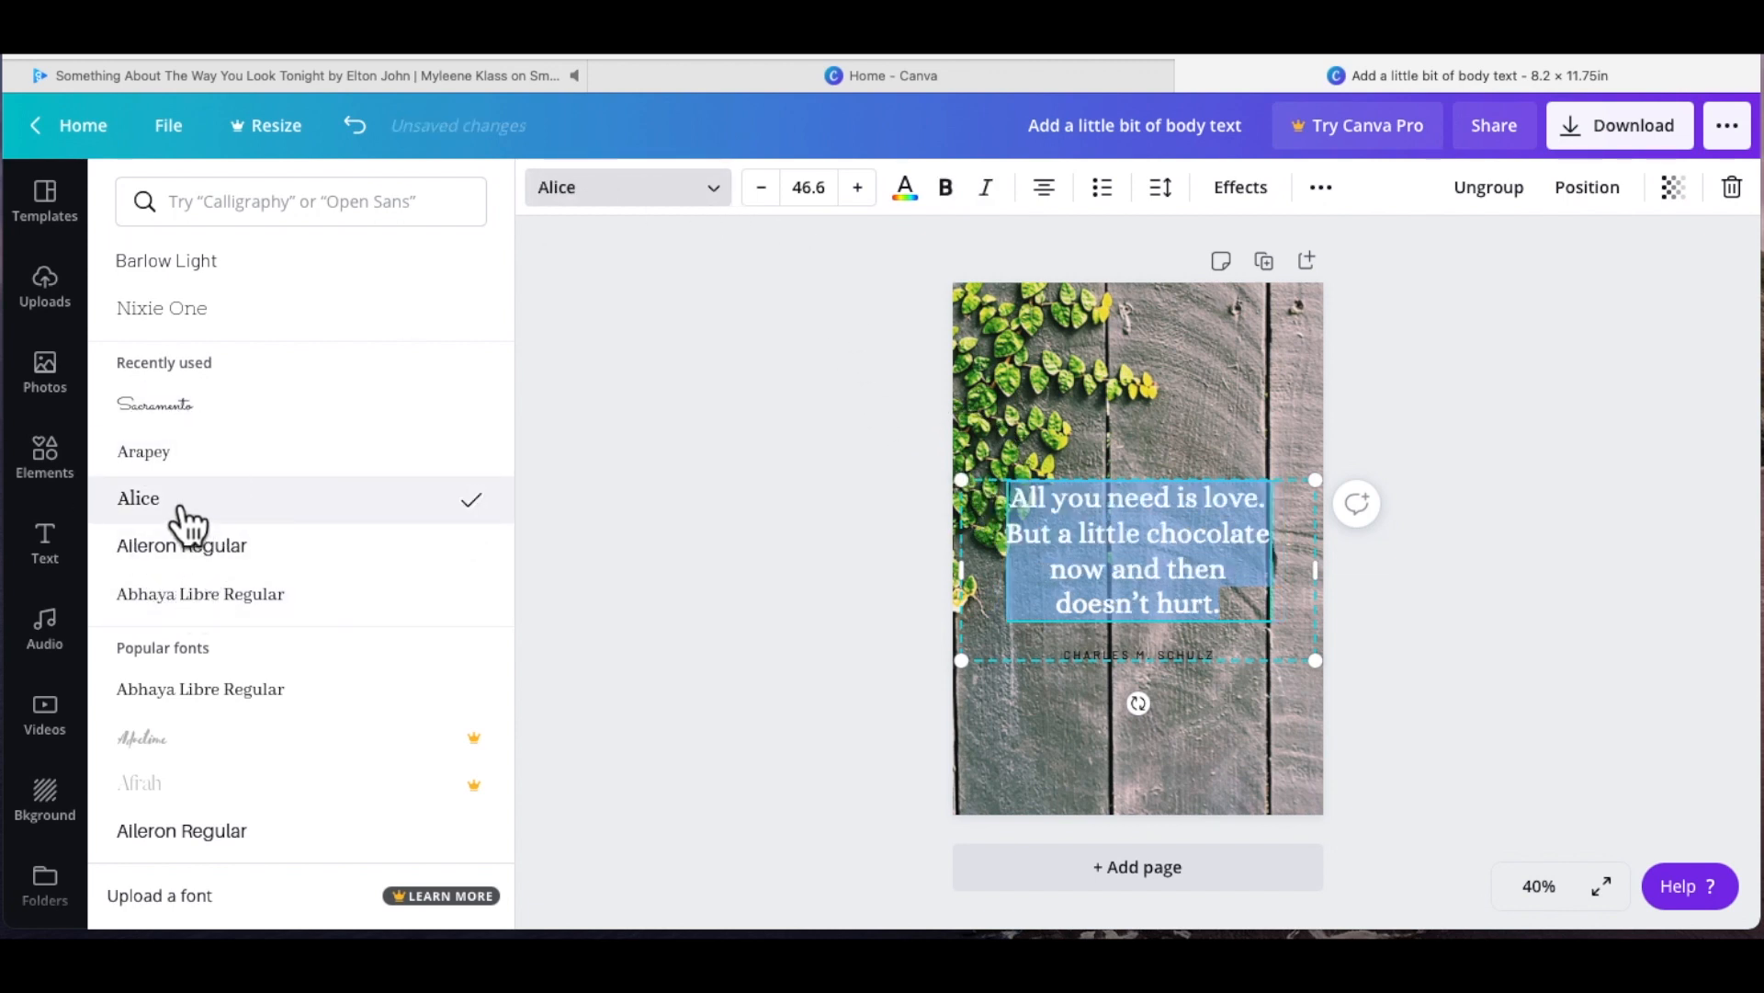
{"action": "left_click", "coordinate": [962, 200]}
{"action": "key", "text": "Escape"}
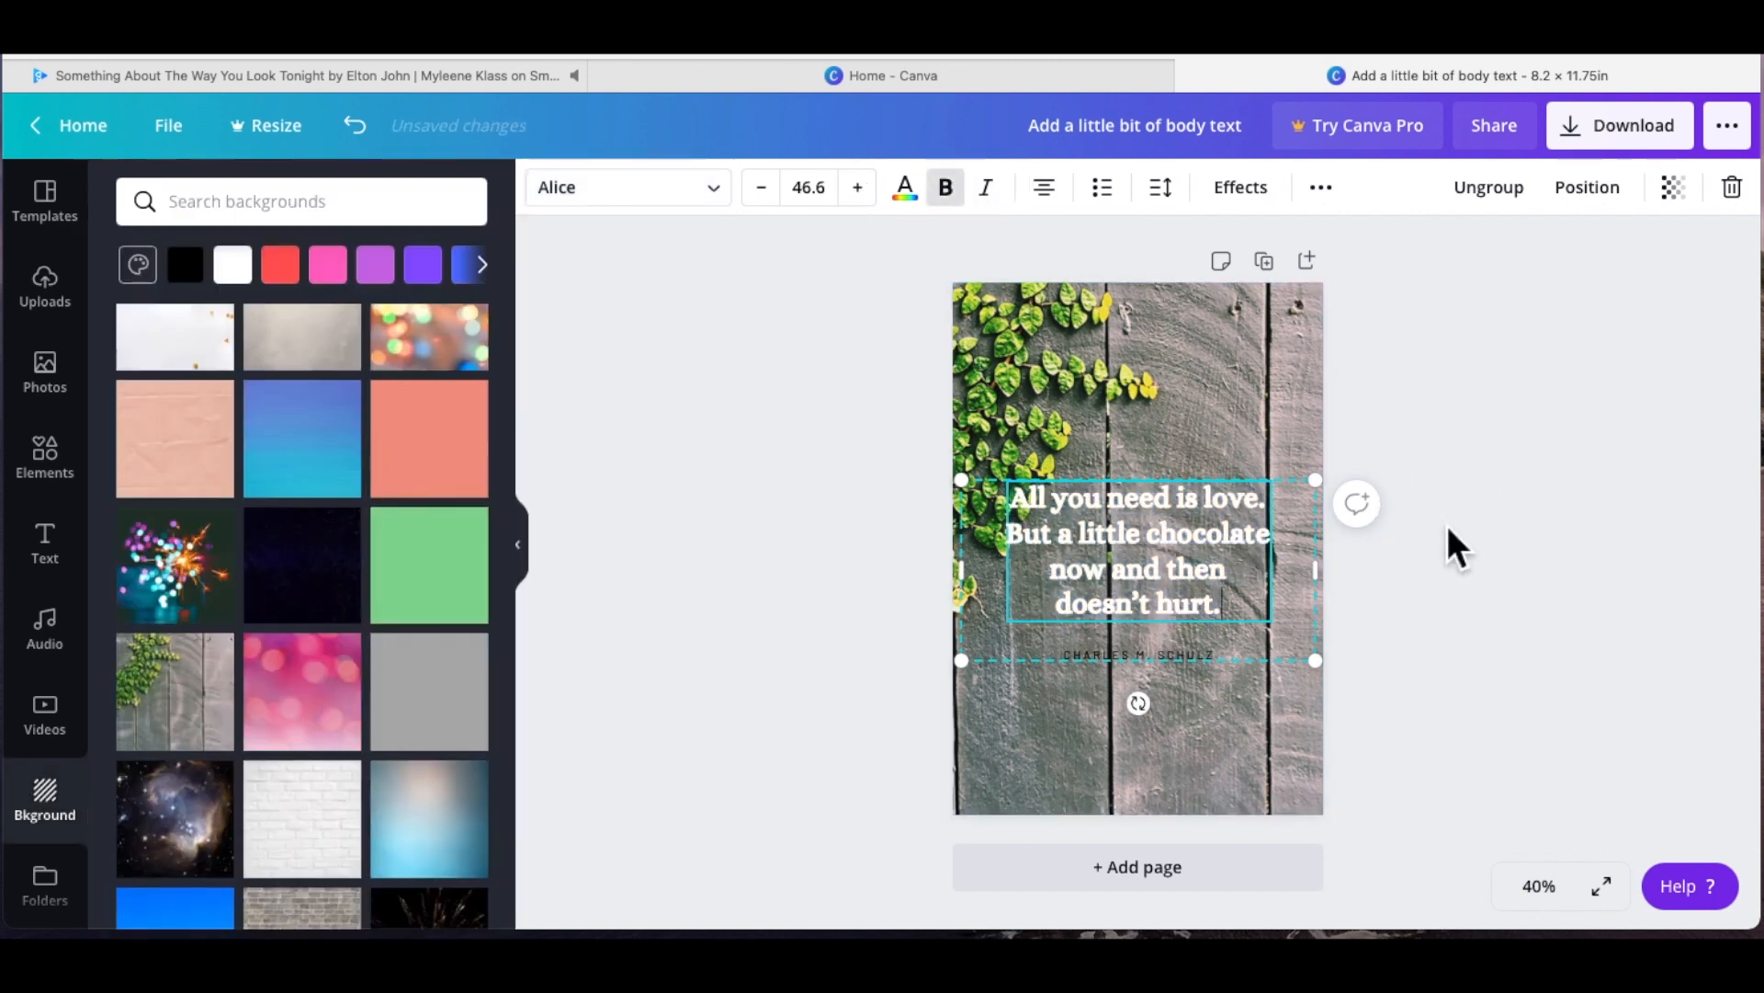
{"action": "left_click_drag", "start_coordinate": [1185, 533], "coordinate": [1211, 625]}
{"action": "left_click", "coordinate": [1442, 623]}
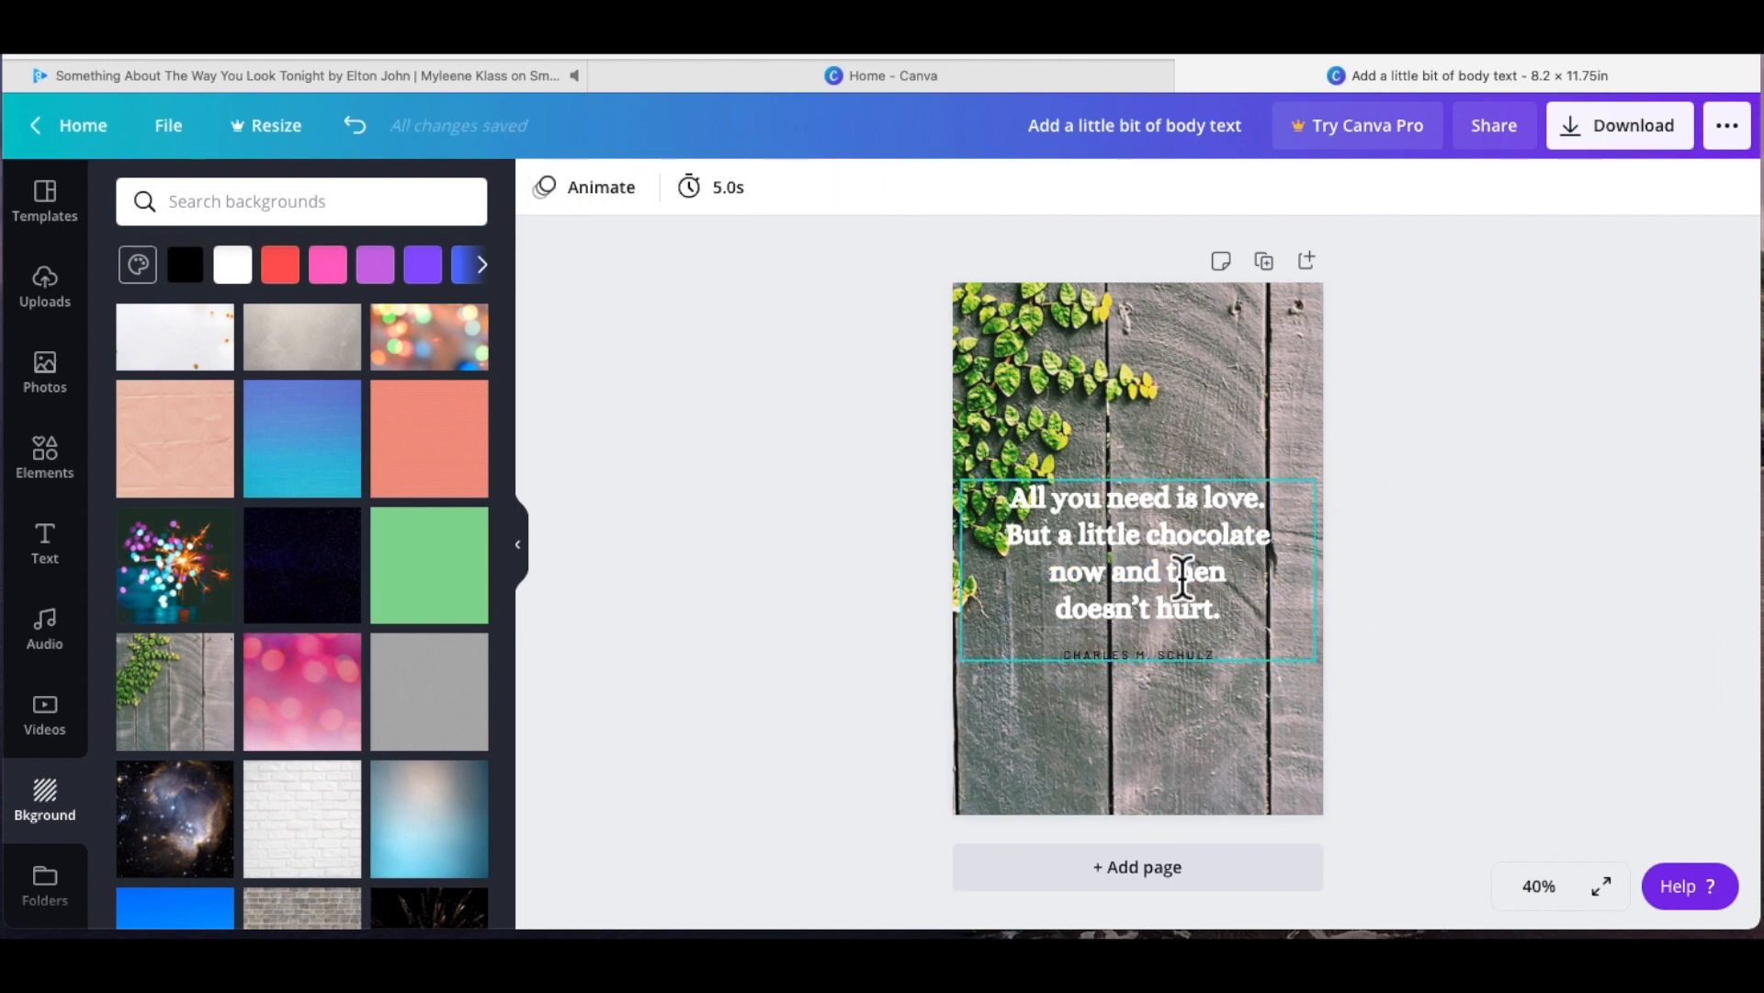
Step: Clear the page by deleting the quote, the ivy and wood background, and the author line
{"action": "left_click", "coordinate": [1182, 579]}
{"action": "key", "text": "Delete"}
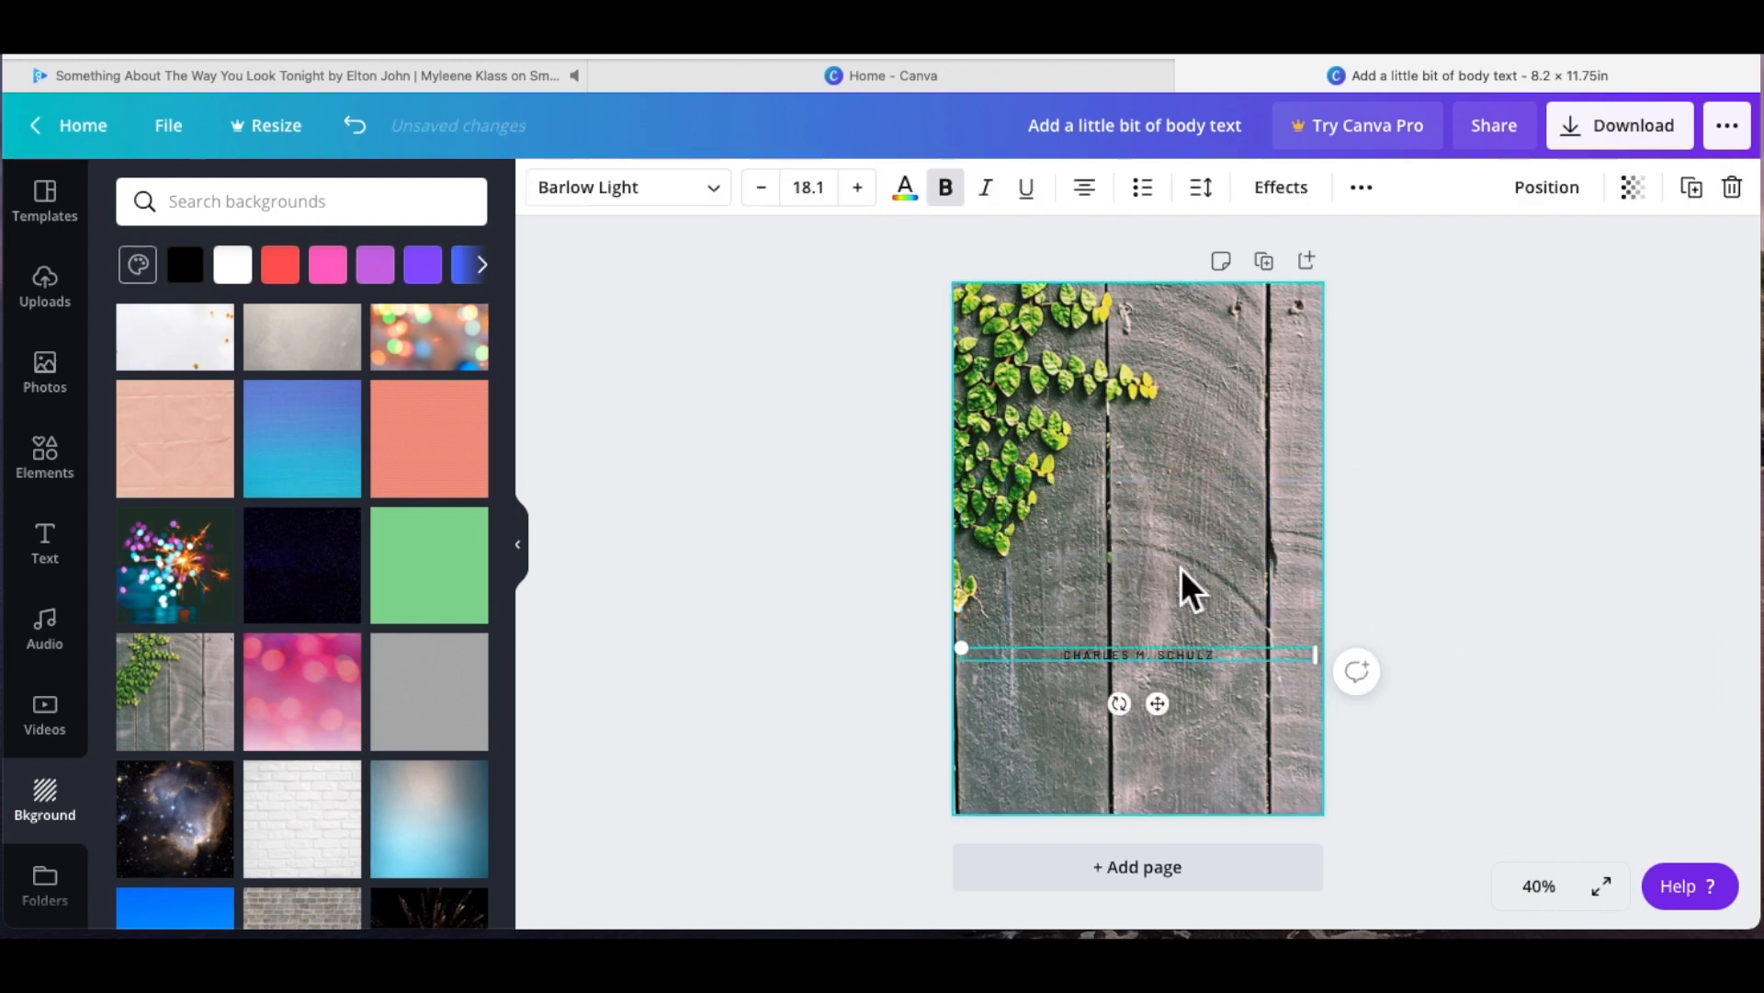
{"action": "left_click", "coordinate": [1089, 395]}
{"action": "key", "text": "Delete"}
{"action": "left_click", "coordinate": [1152, 654]}
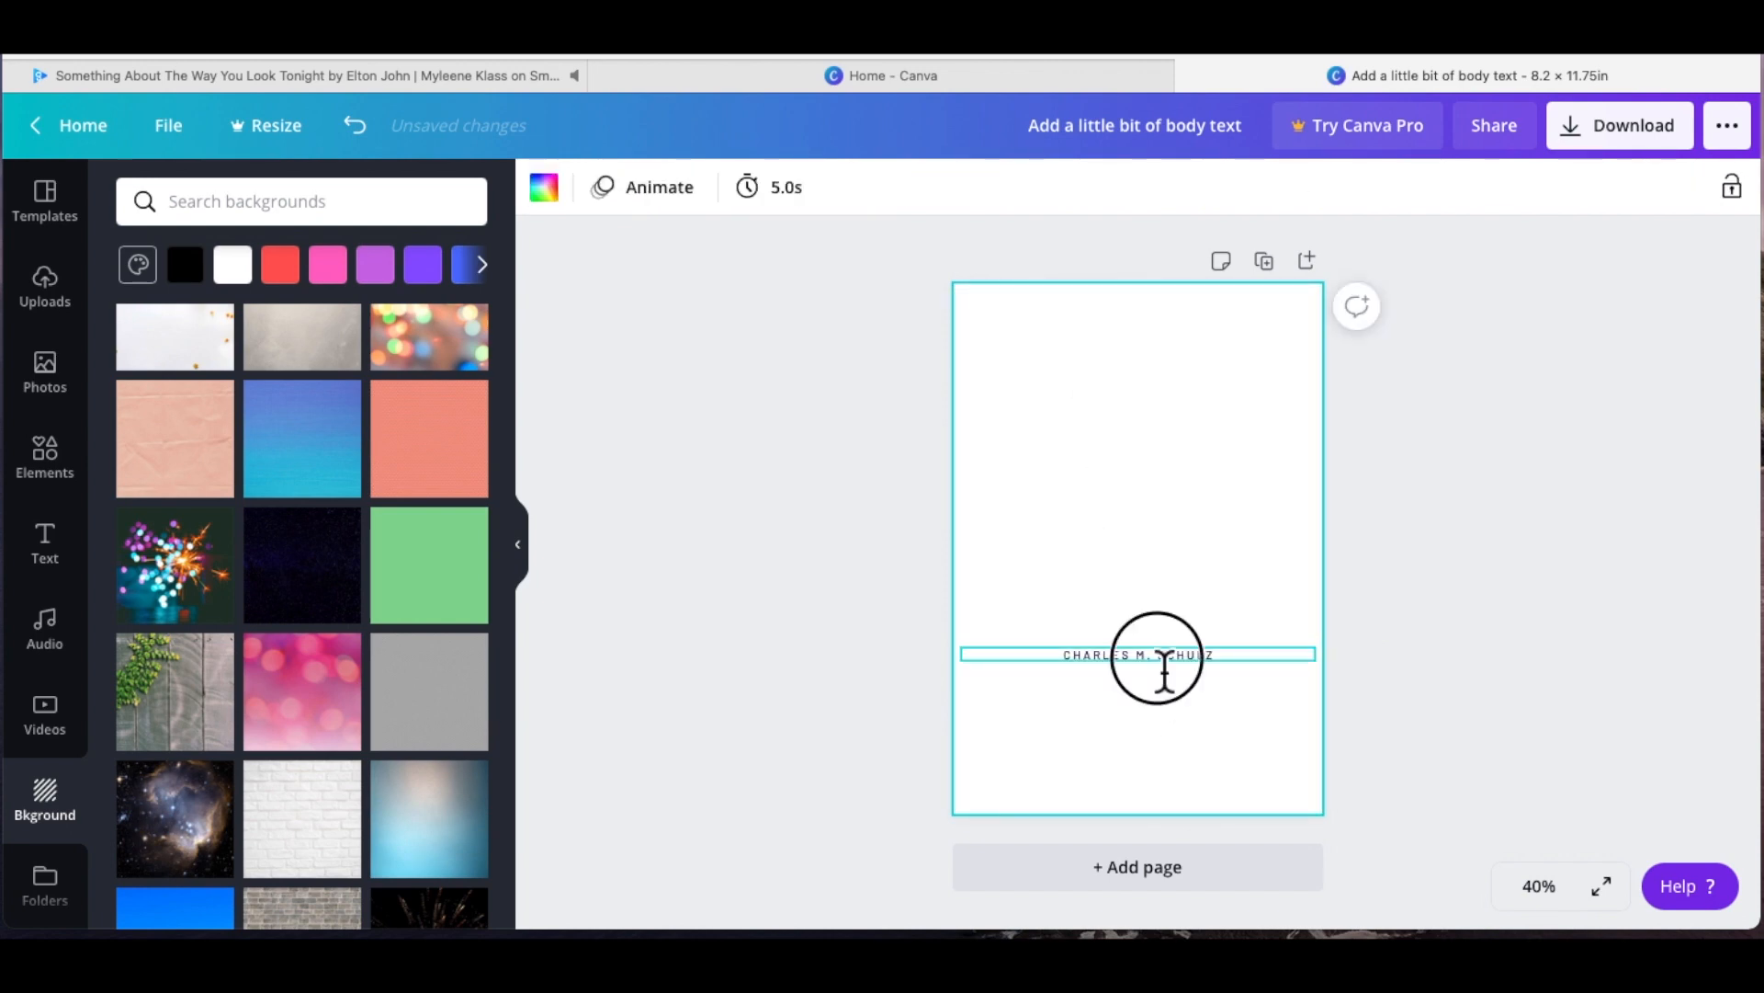
{"action": "key", "text": "Delete"}
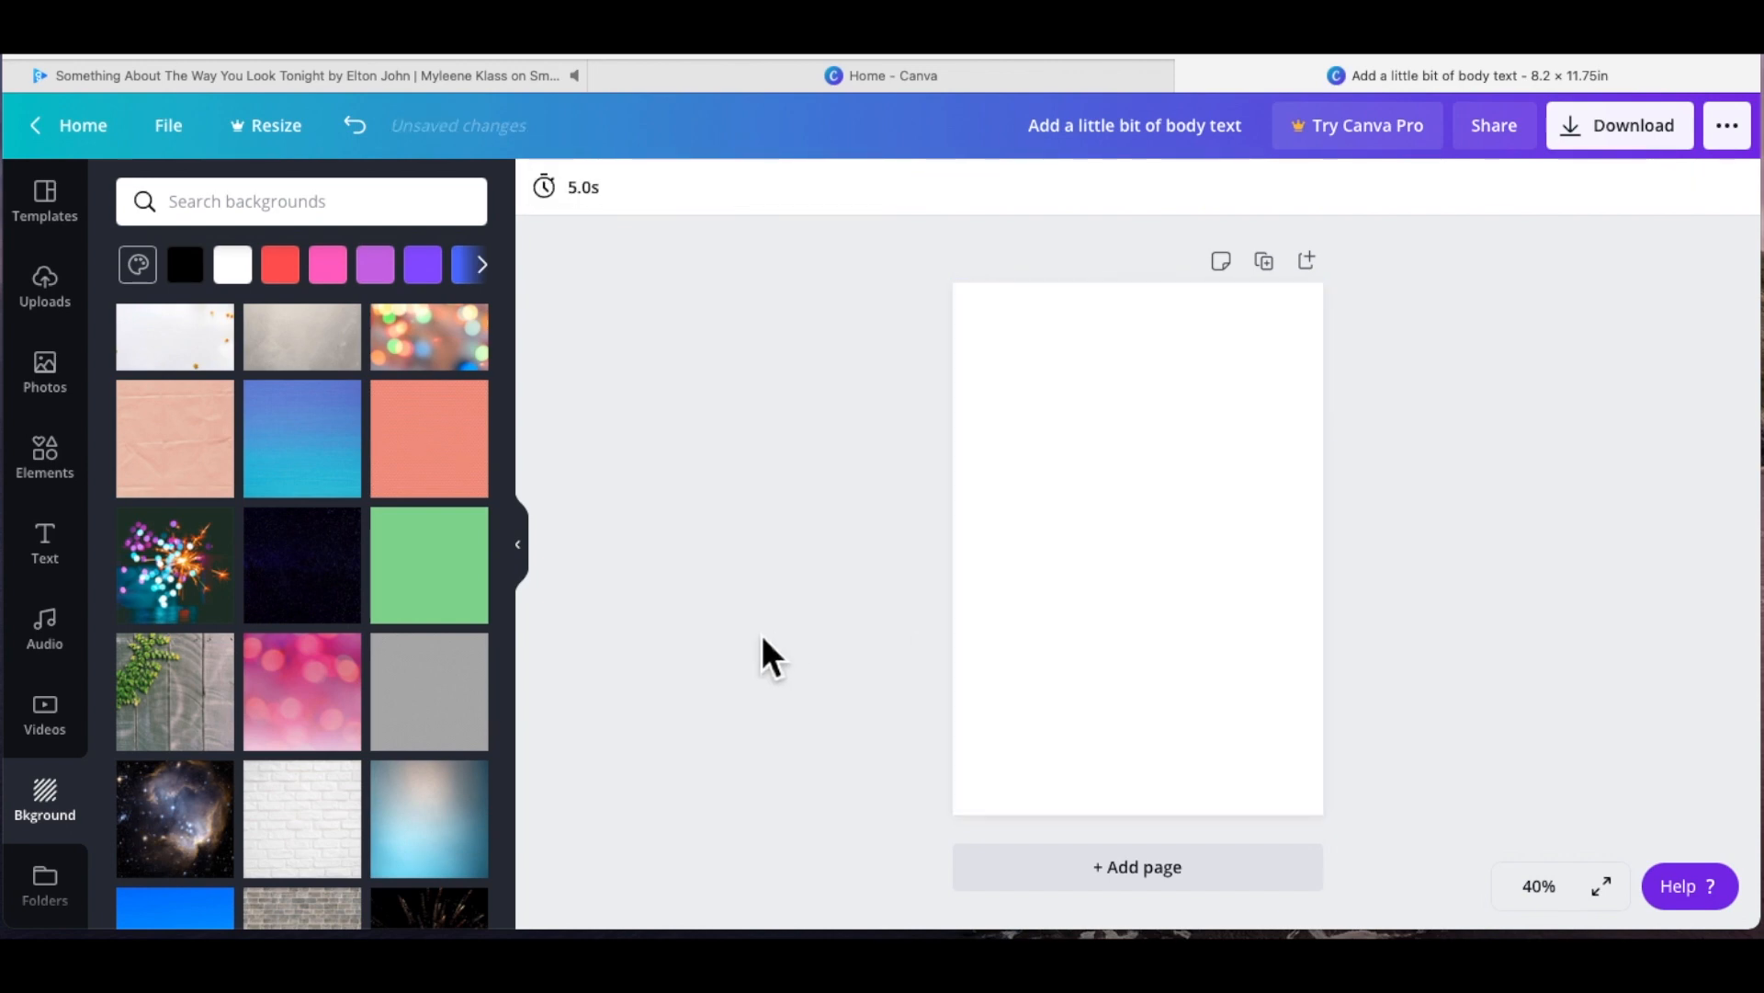
Step: Browse the ready-made text combinations and add the ESPRESSO price list to the blank page
{"action": "left_click", "coordinate": [44, 544]}
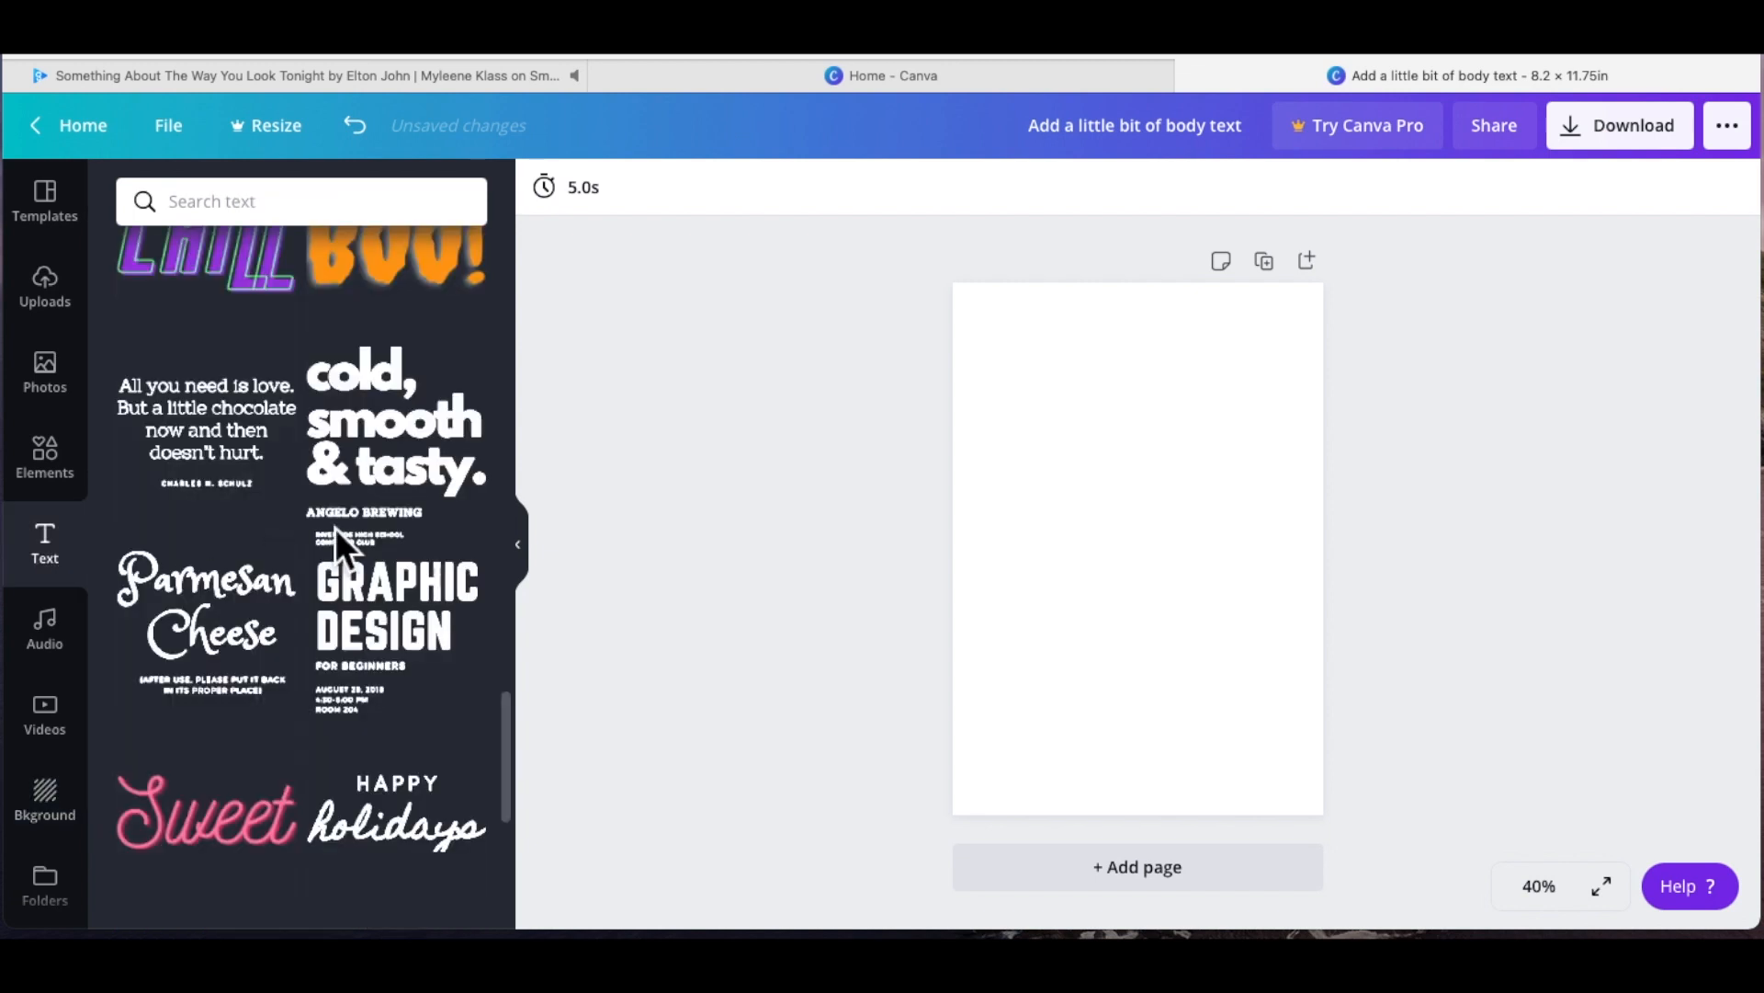
{"action": "scroll", "coordinate": [334, 527], "scroll_direction": "down", "scroll_amount": 8}
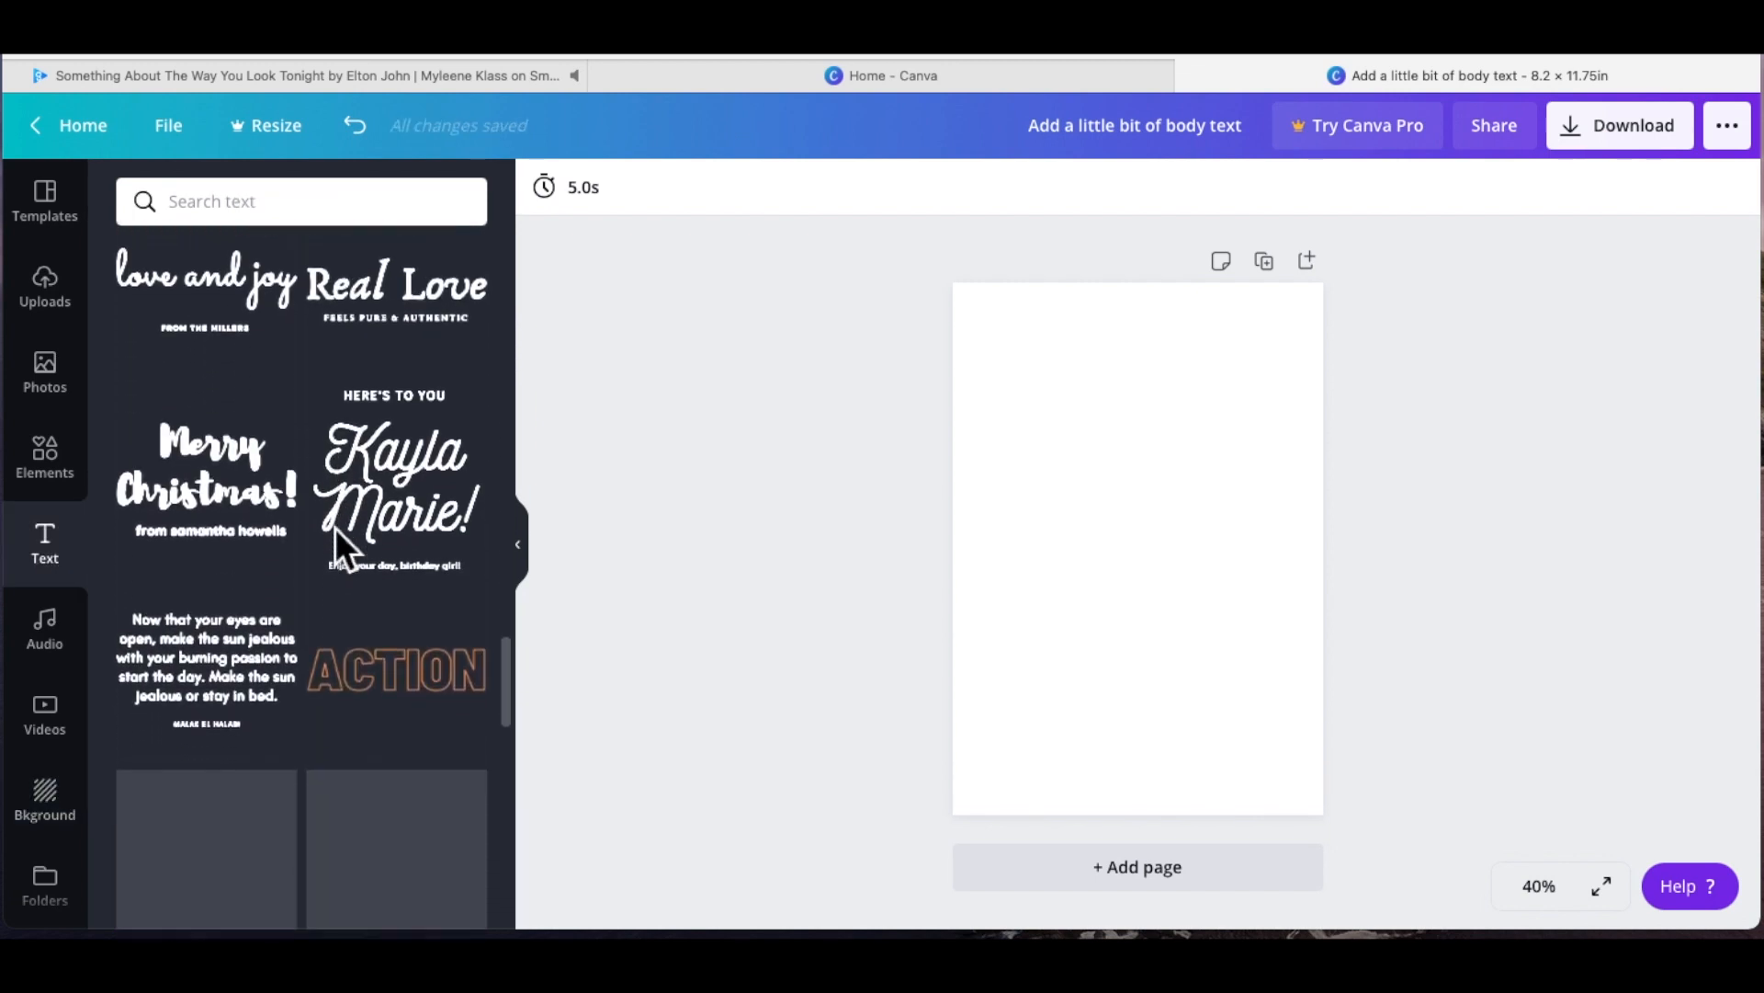
{"action": "scroll", "coordinate": [335, 533], "scroll_direction": "down", "scroll_amount": 2}
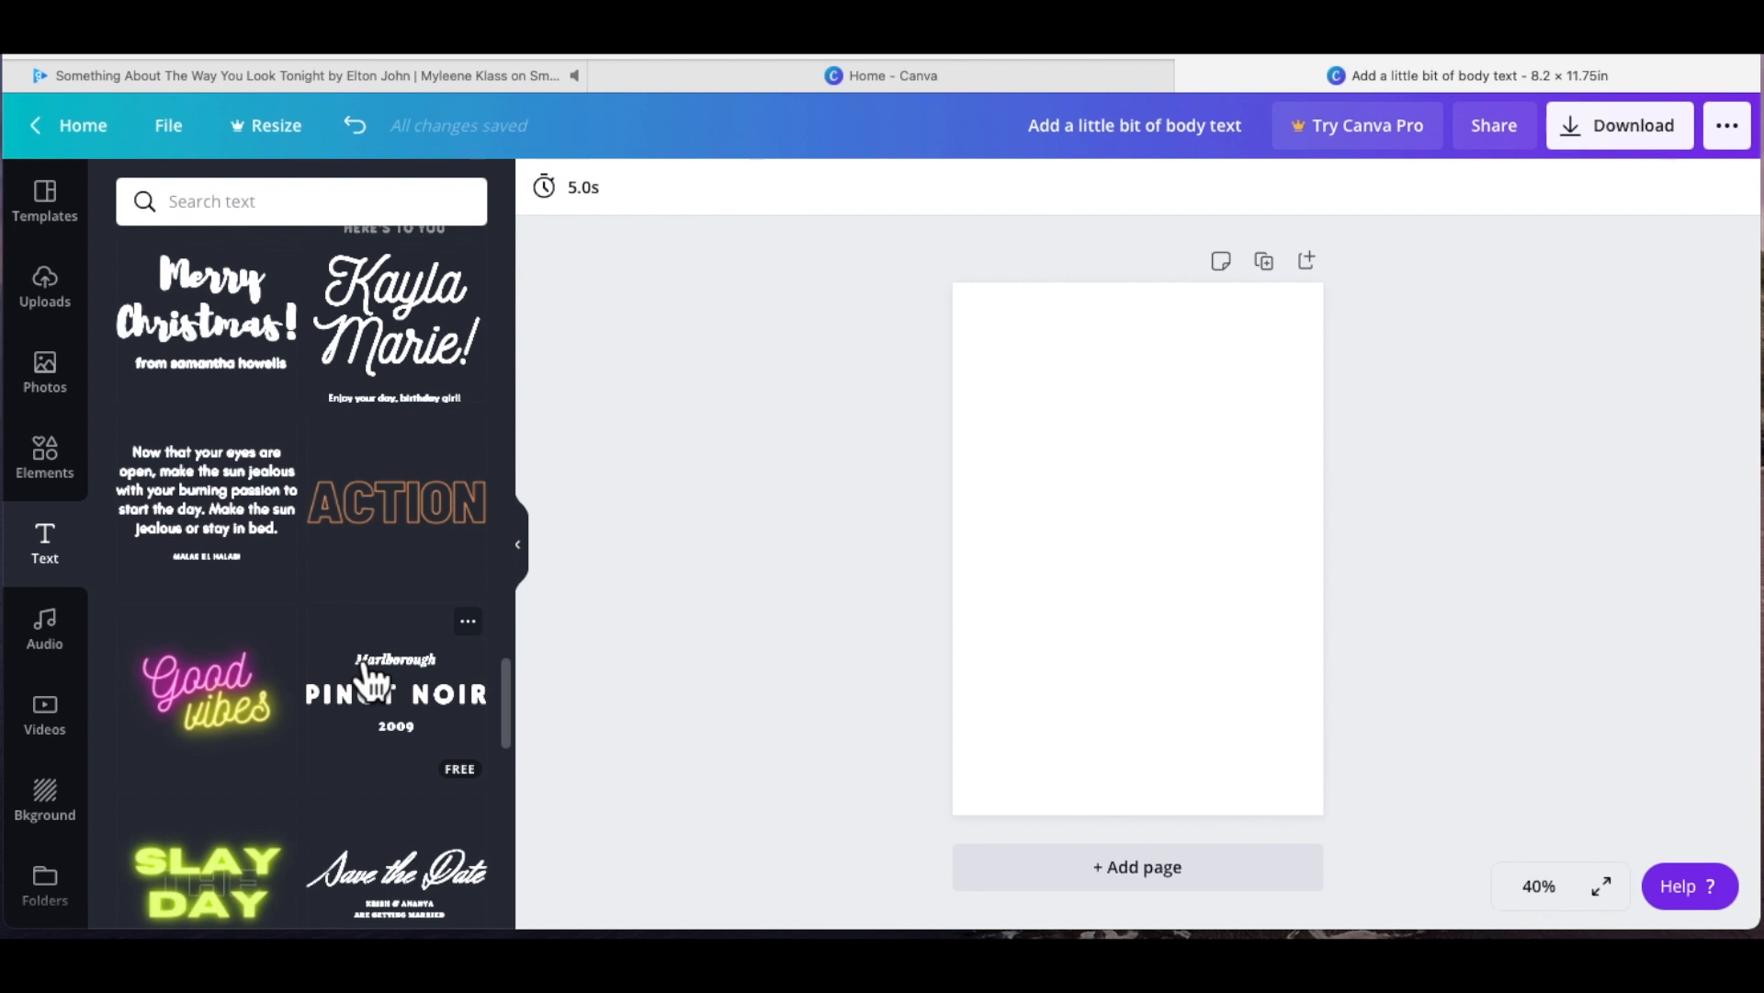
{"action": "scroll", "coordinate": [350, 650], "scroll_direction": "down", "scroll_amount": 8}
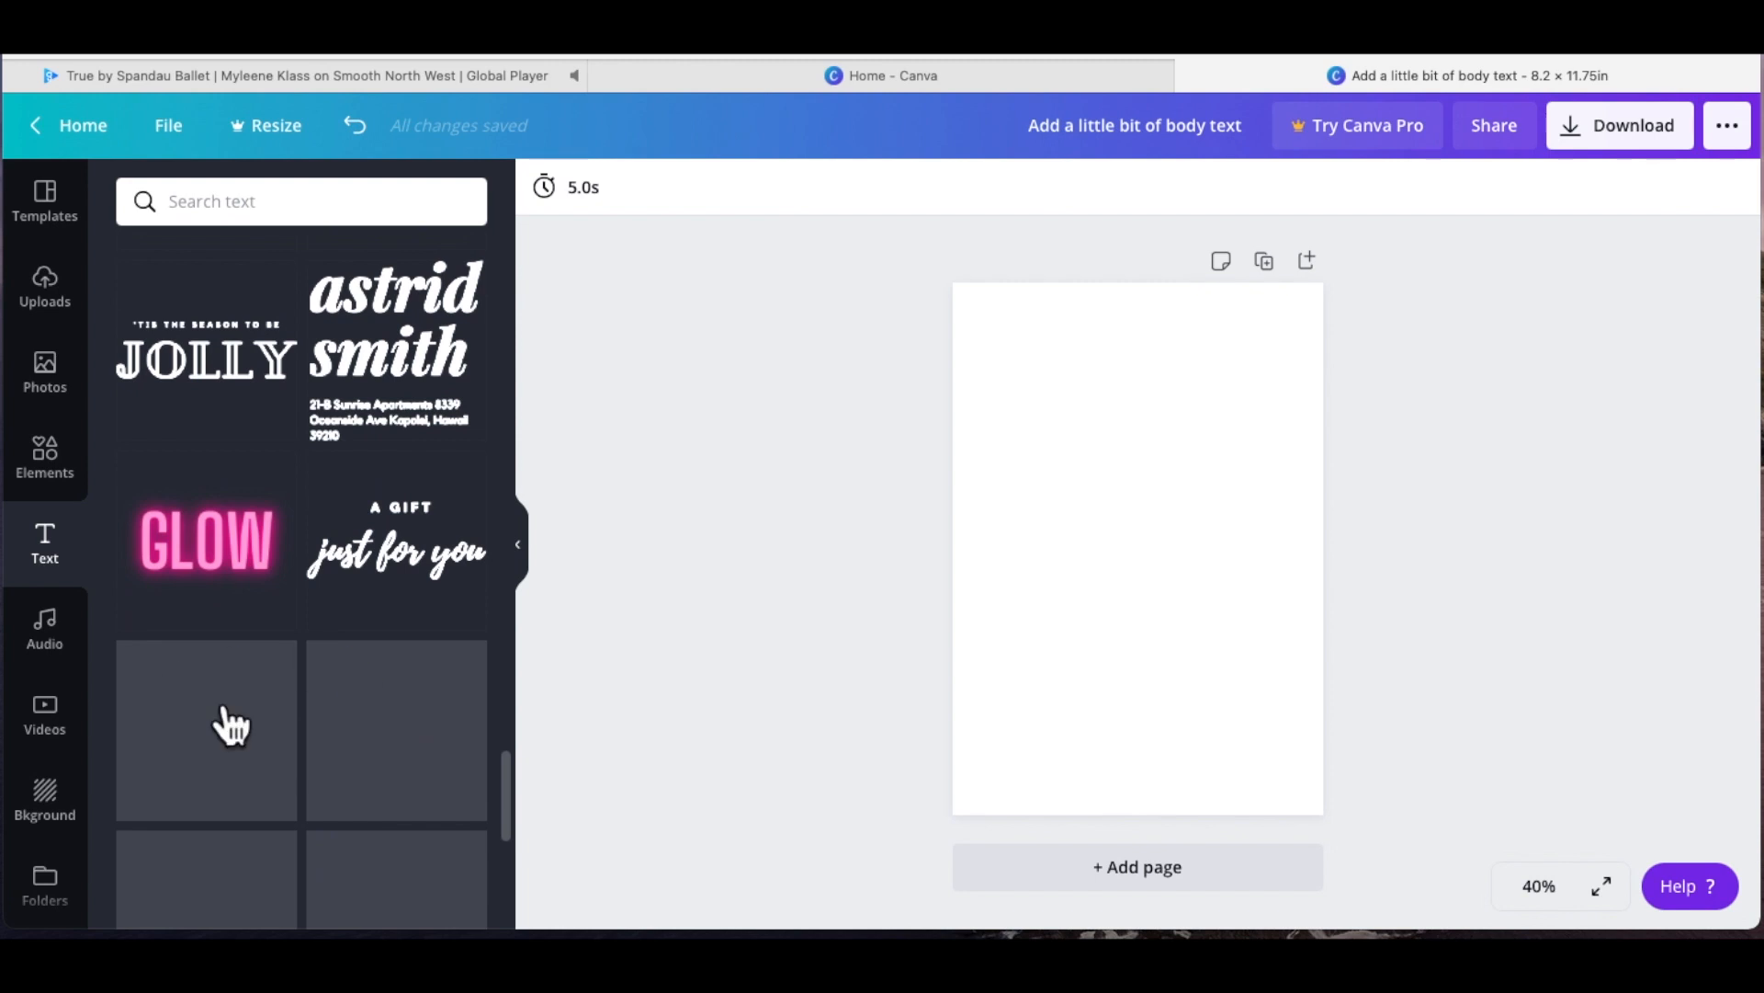
{"action": "scroll", "coordinate": [427, 731], "scroll_direction": "down", "scroll_amount": 5}
{"action": "scroll", "coordinate": [425, 728], "scroll_direction": "down", "scroll_amount": 3}
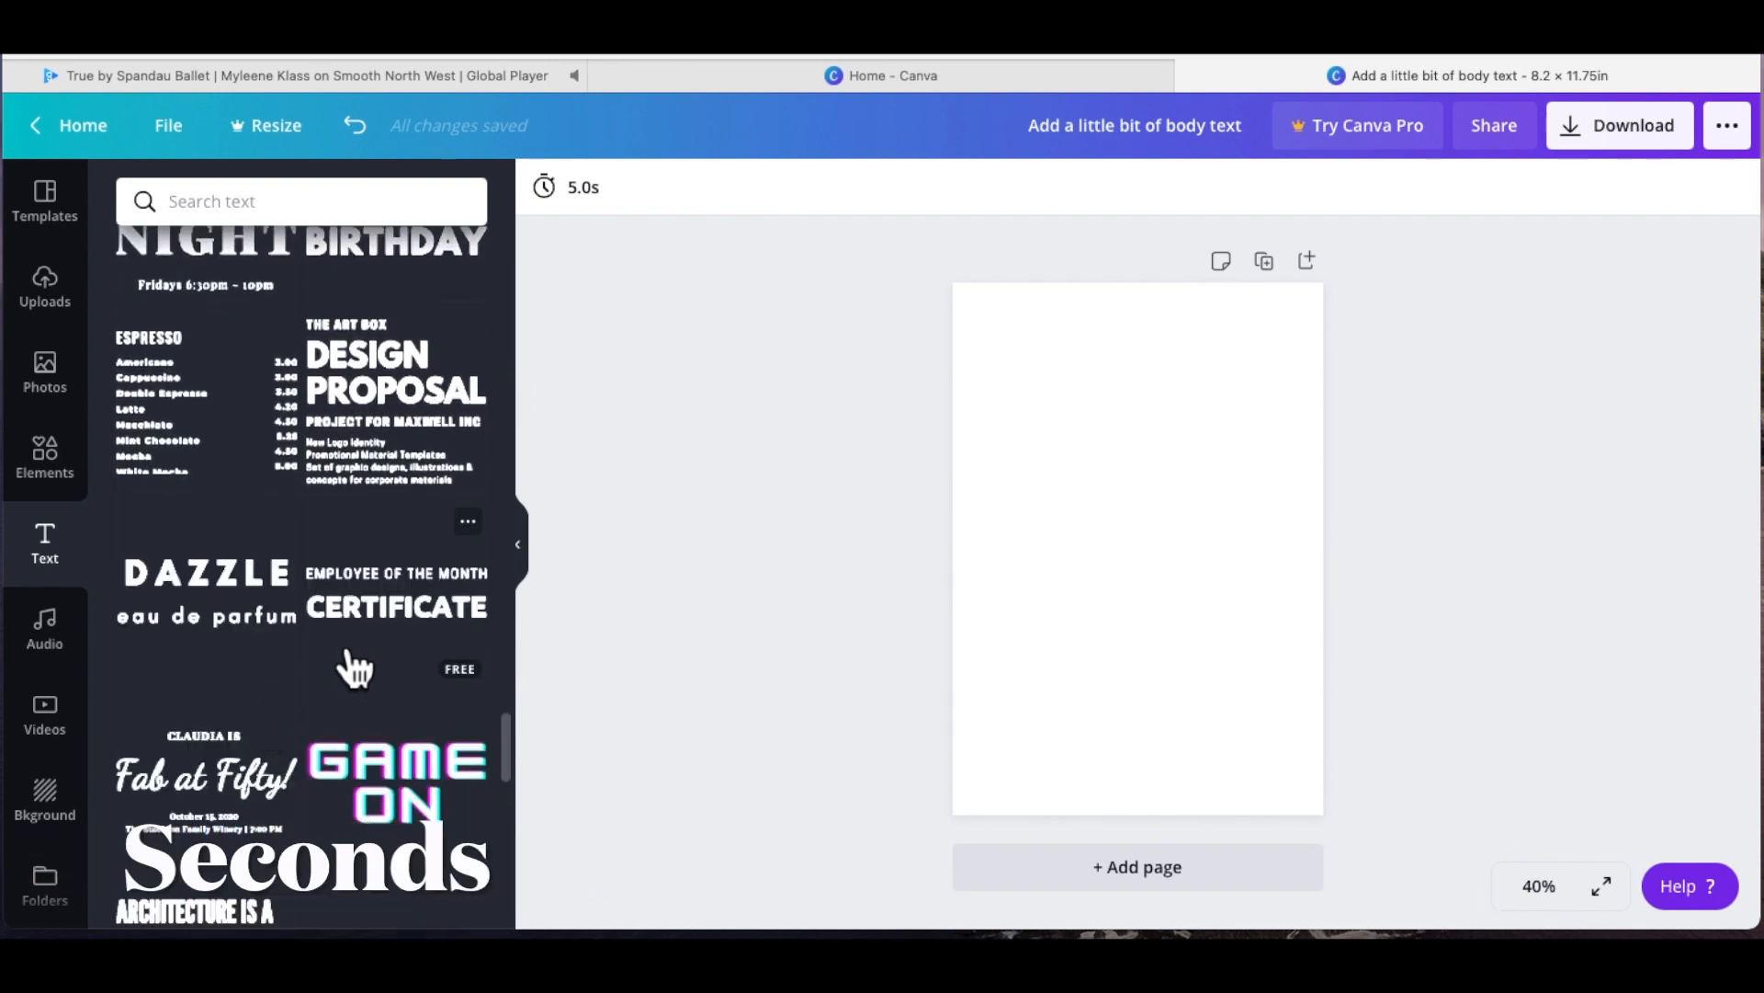
{"action": "left_click_drag", "start_coordinate": [175, 412], "coordinate": [1016, 450]}
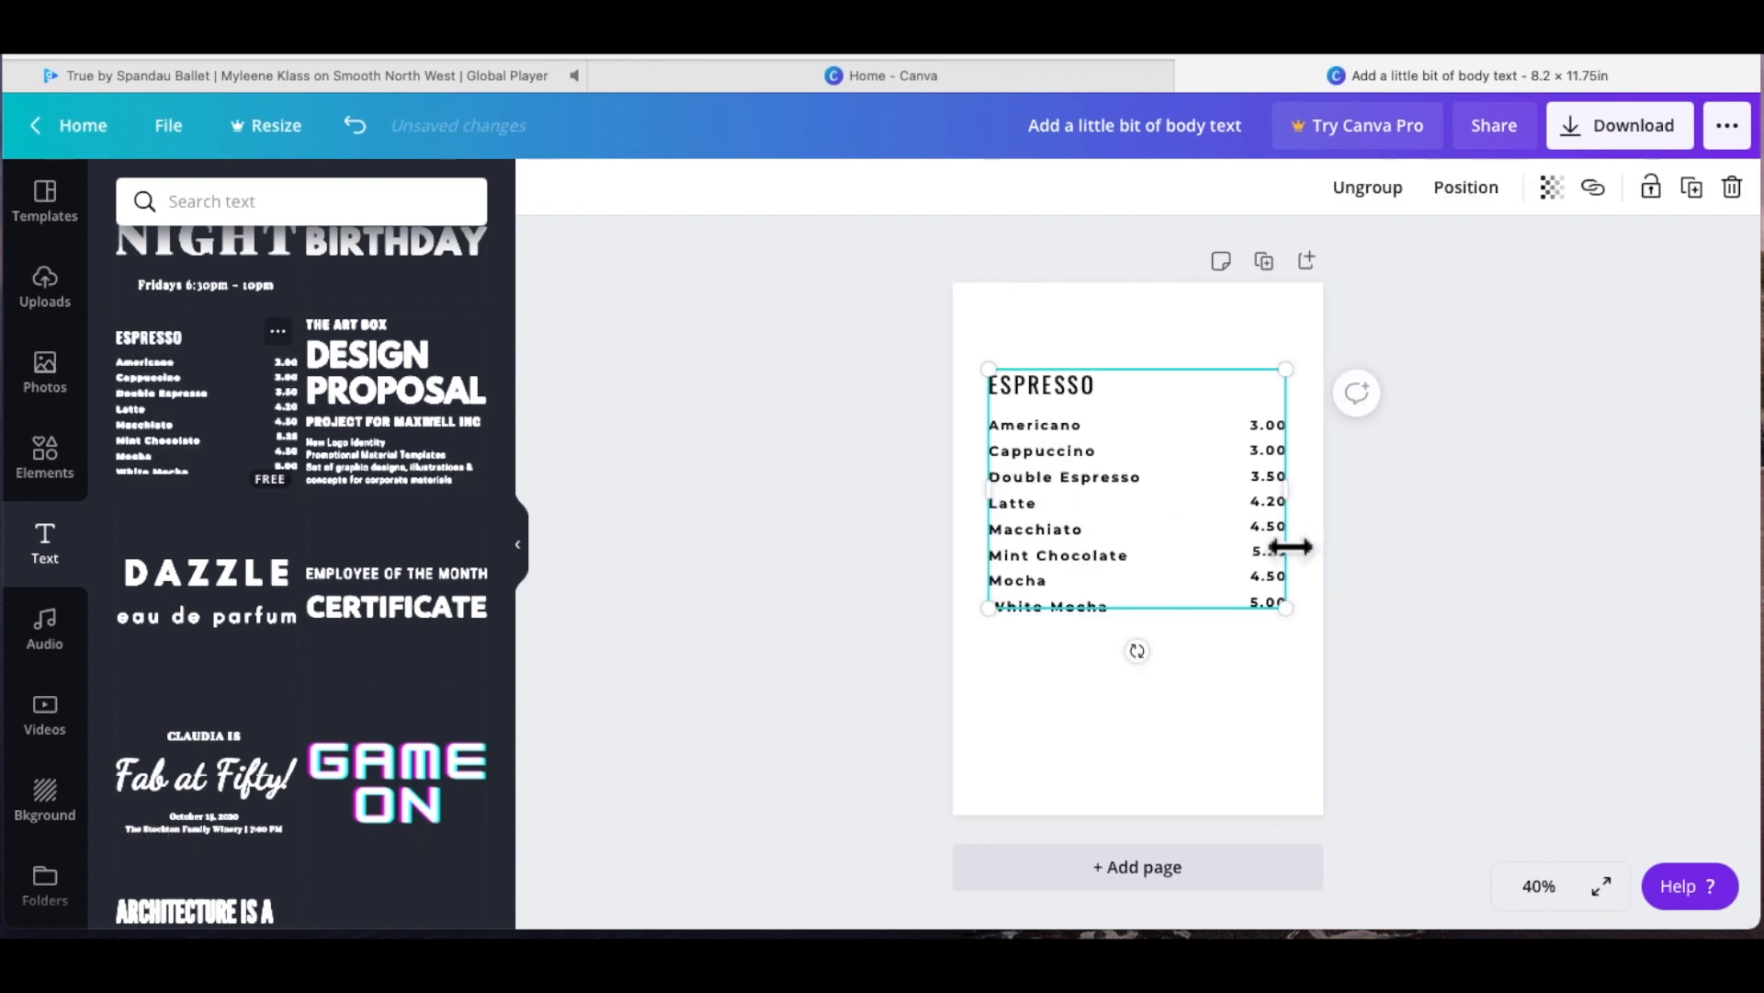
Step: Enlarge the espresso price list and centre it across the page's width
{"action": "left_click_drag", "start_coordinate": [1289, 612], "coordinate": [1328, 657]}
{"action": "left_click_drag", "start_coordinate": [1247, 584], "coordinate": [1229, 551]}
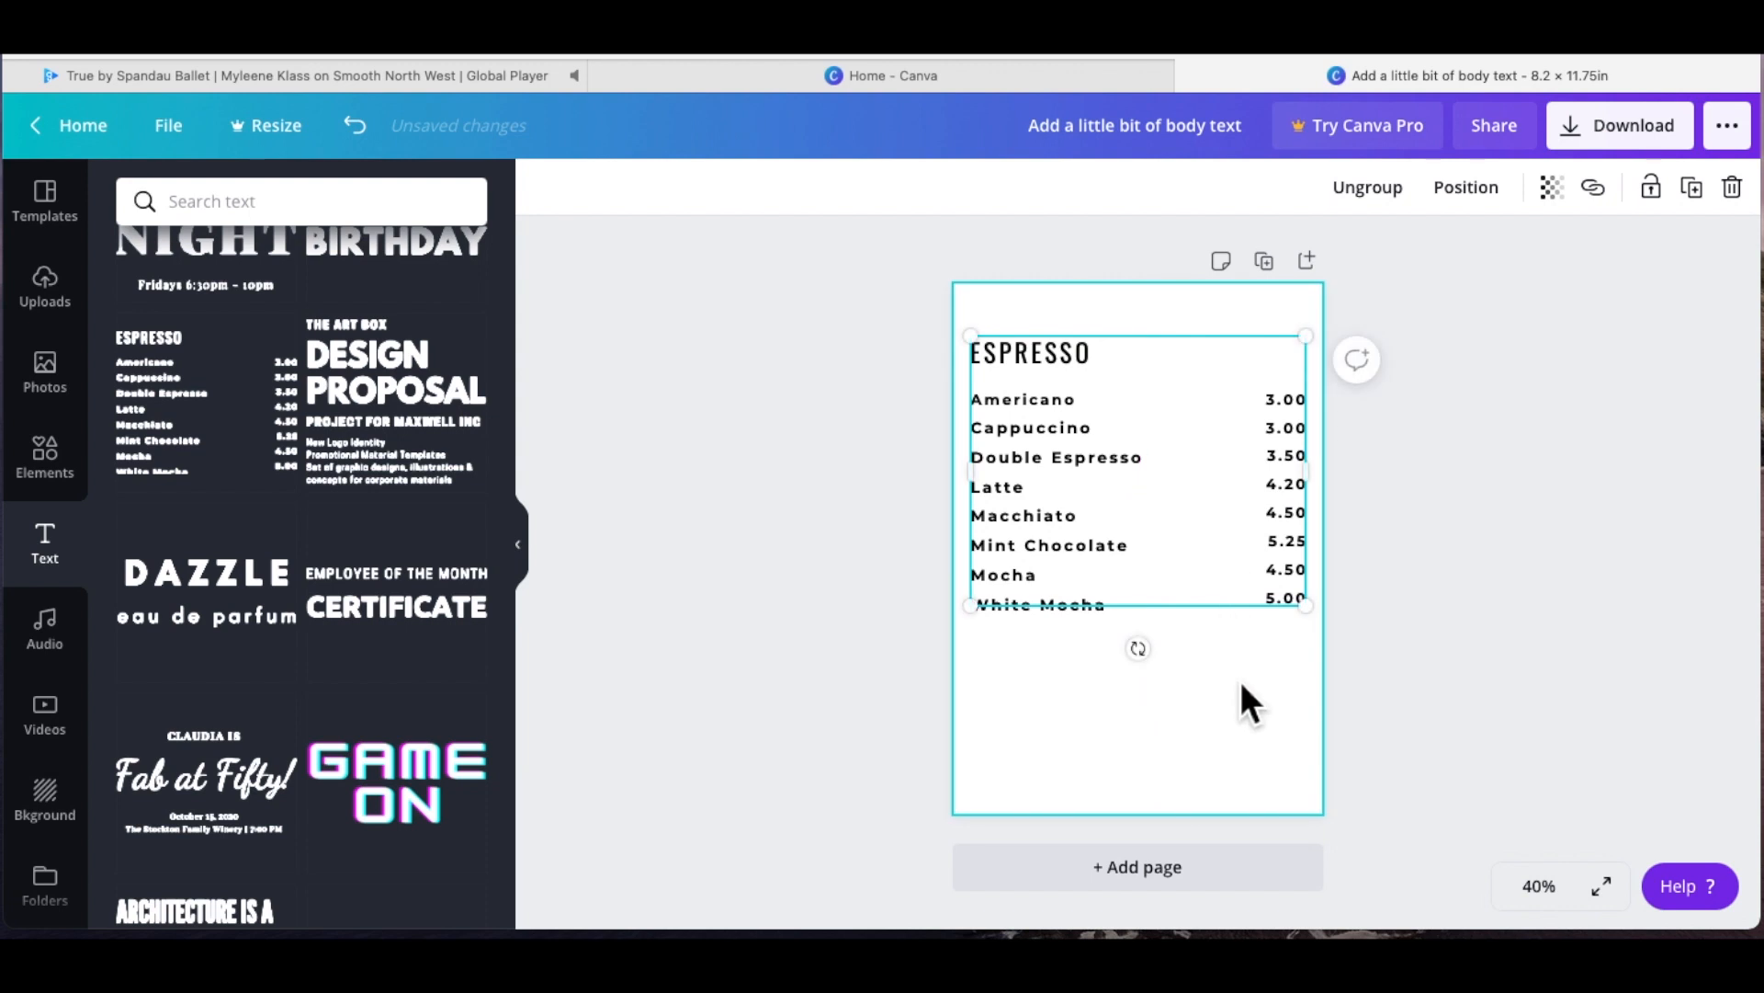
{"action": "left_click", "coordinate": [1392, 610]}
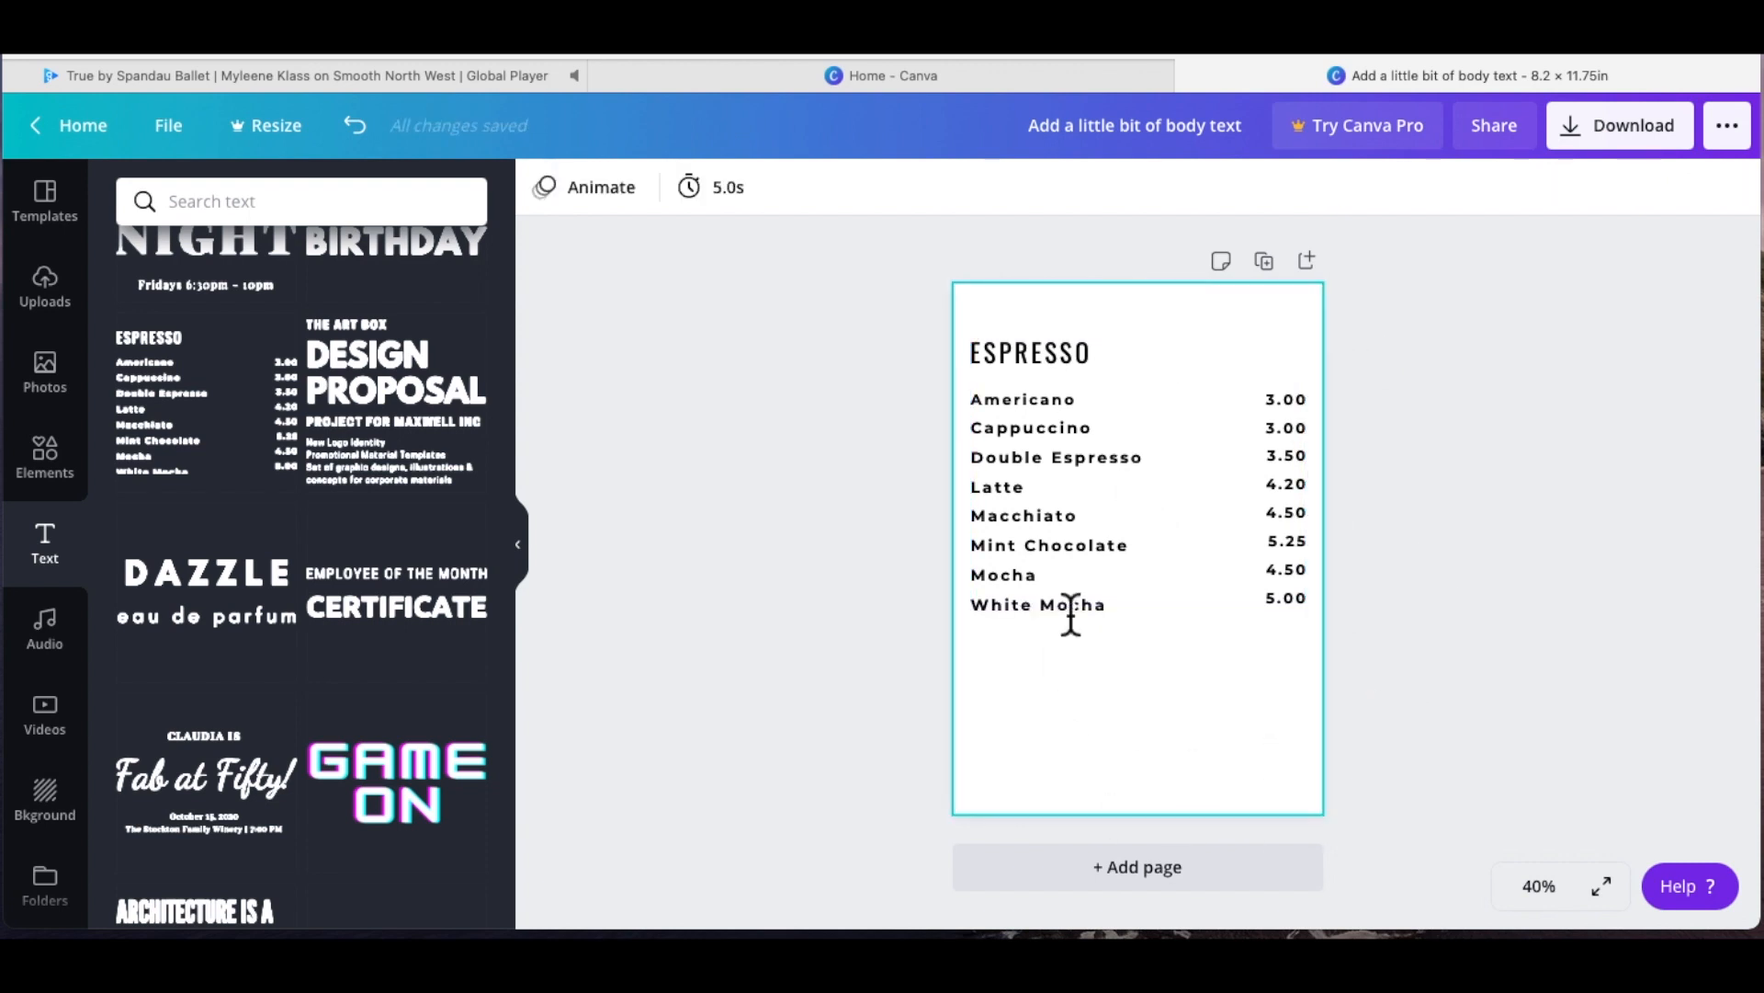
Step: Delete the drink names, the prices and the ESPRESSO heading together with its text box
{"action": "left_click", "coordinate": [1131, 532]}
{"action": "key", "text": "Delete"}
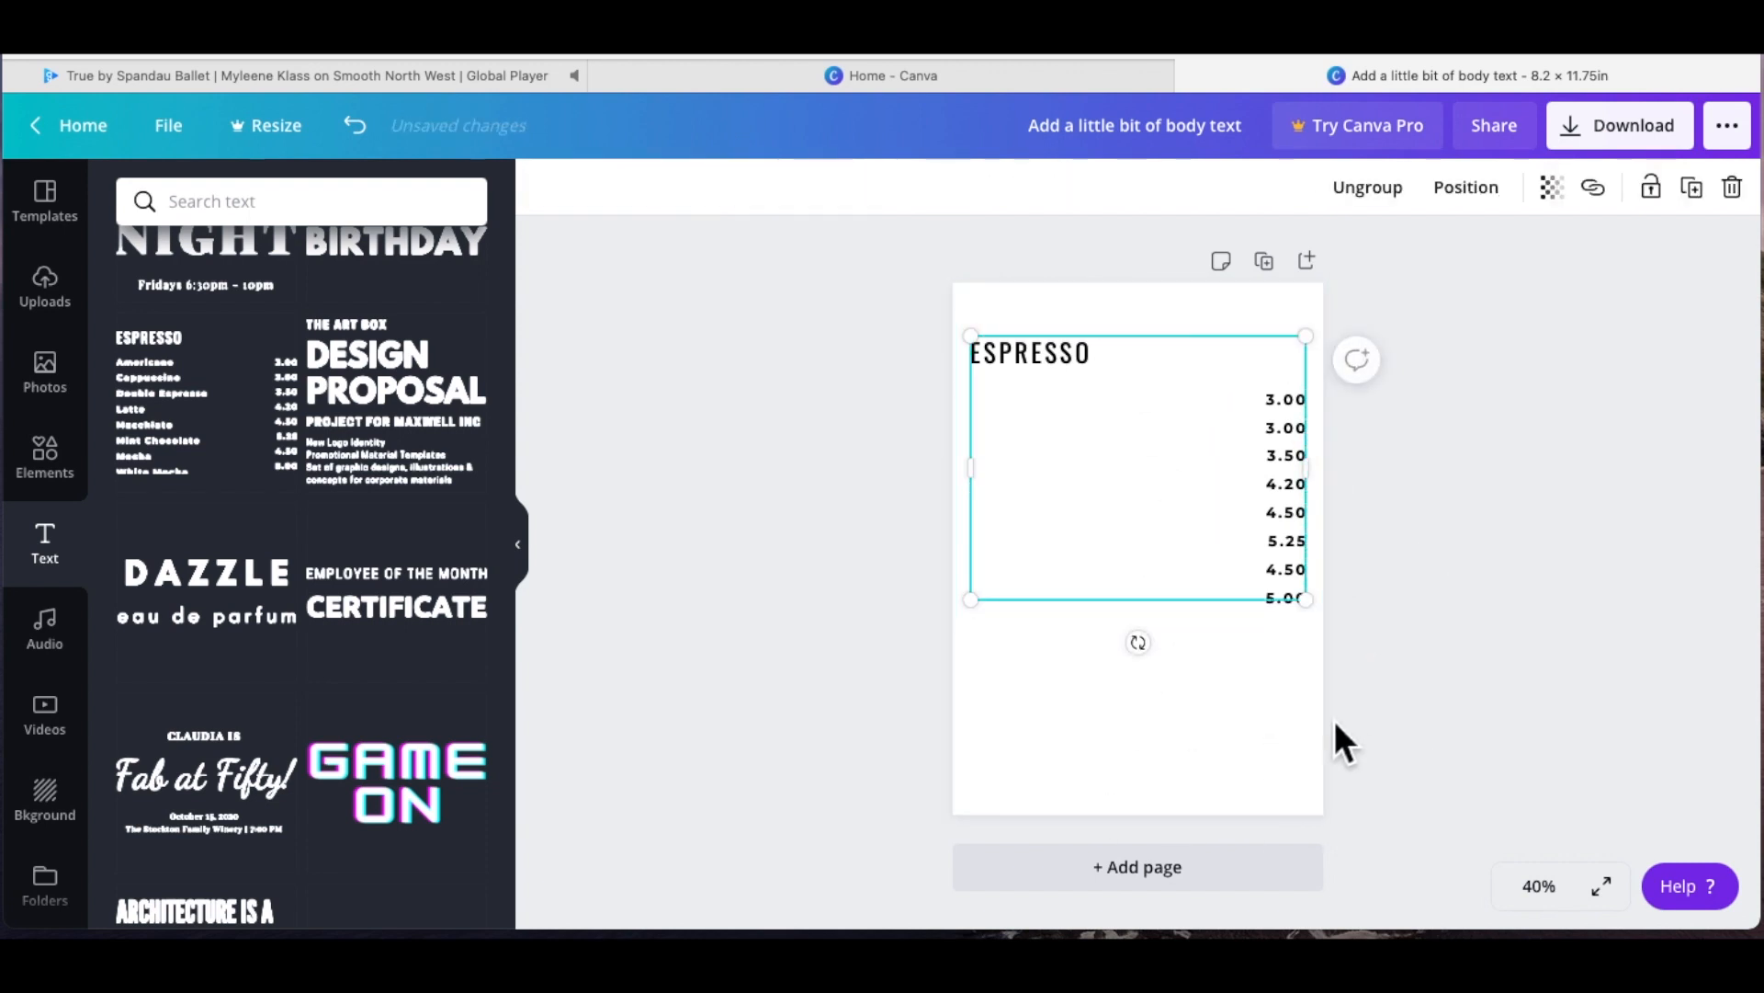
{"action": "left_click", "coordinate": [1418, 453]}
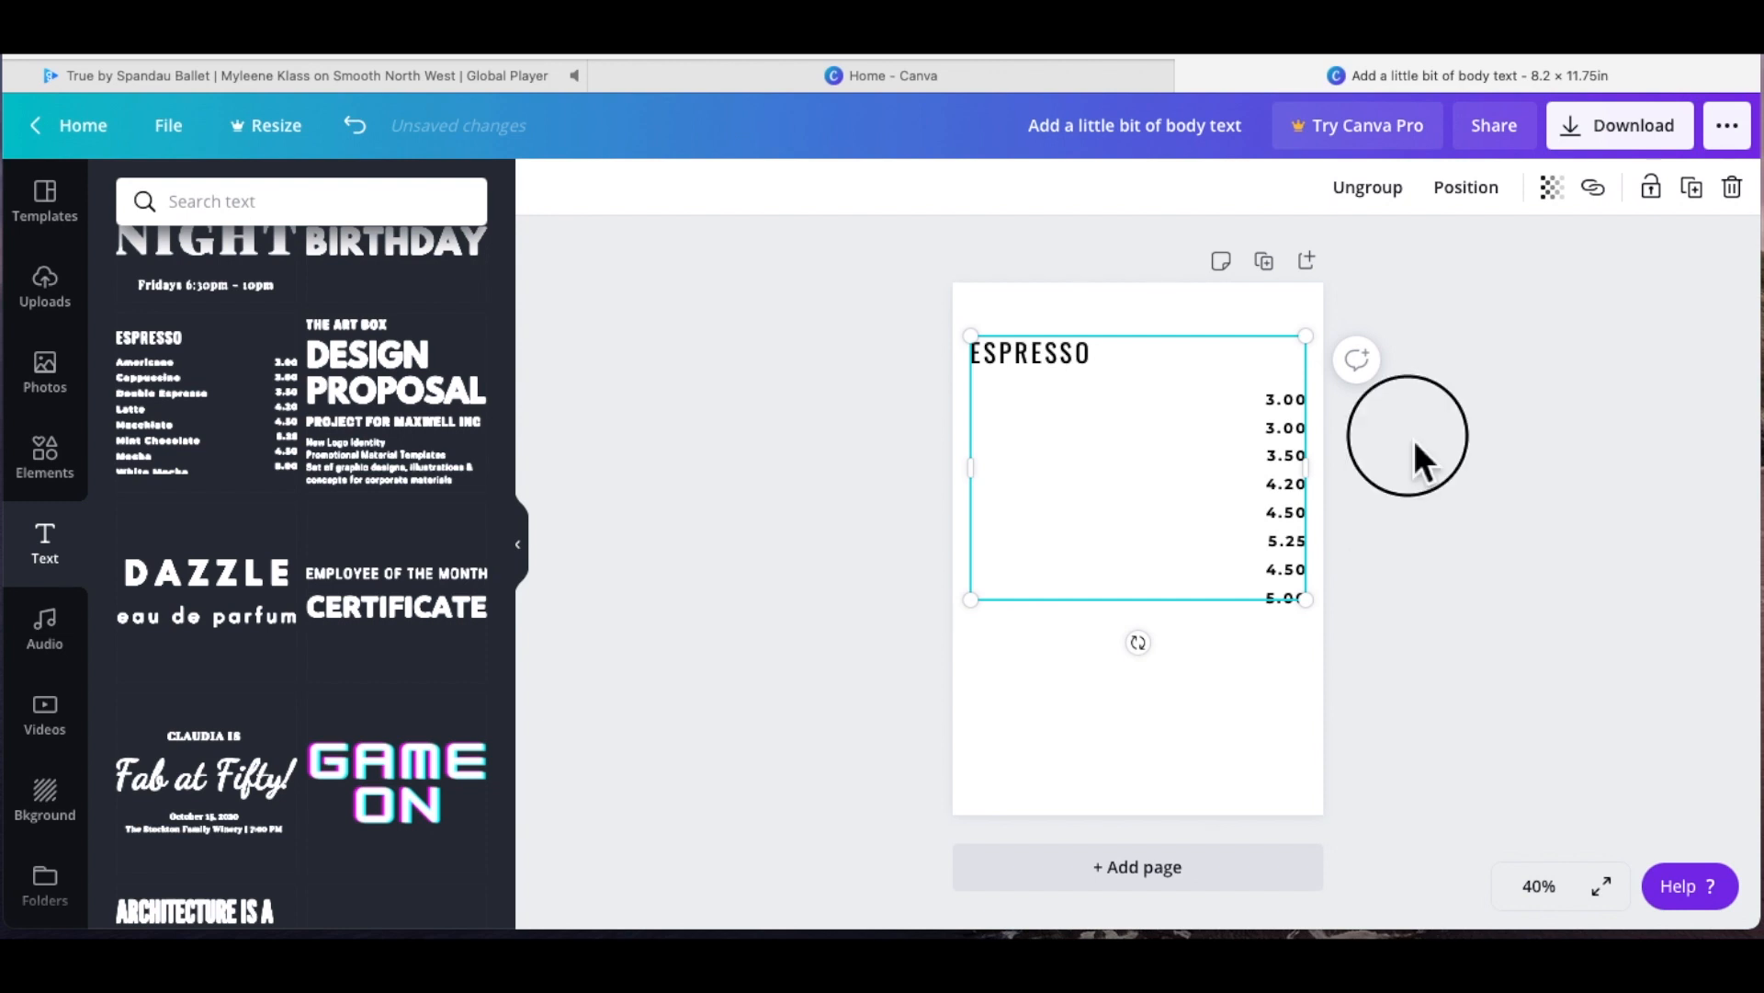
{"action": "left_click", "coordinate": [1293, 440]}
{"action": "key", "text": "Delete"}
{"action": "double_click", "coordinate": [1123, 367]}
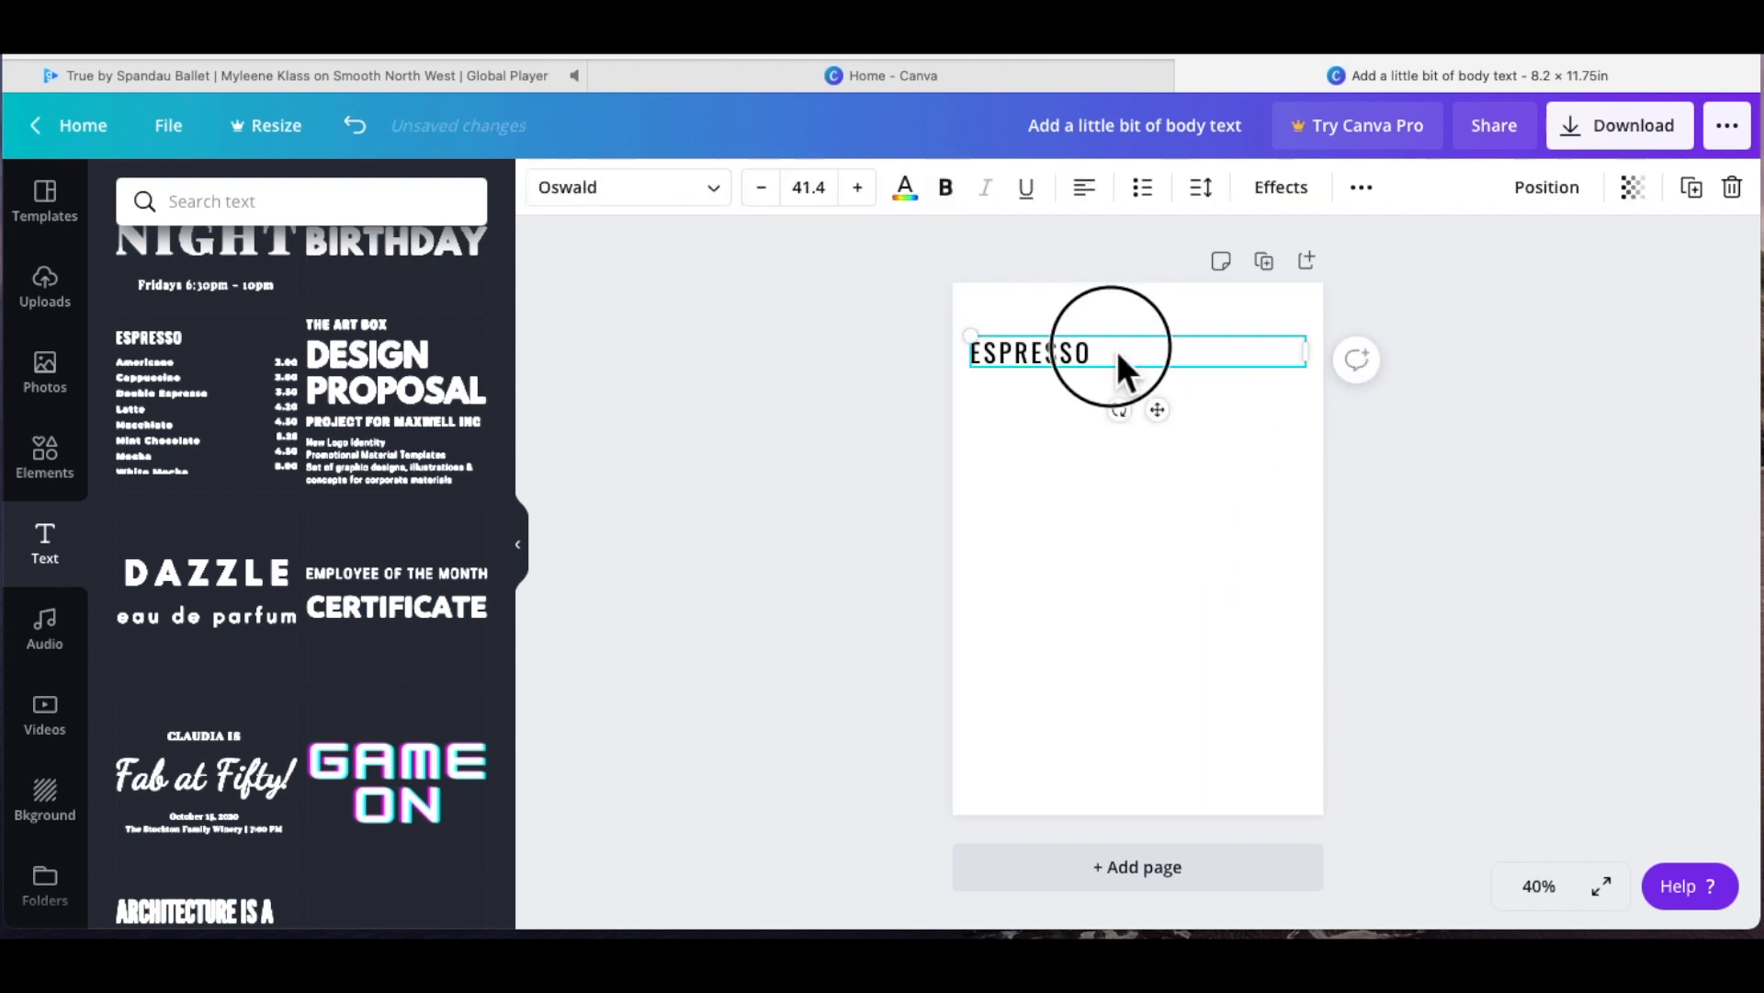
{"action": "key", "text": "BackSpace"}
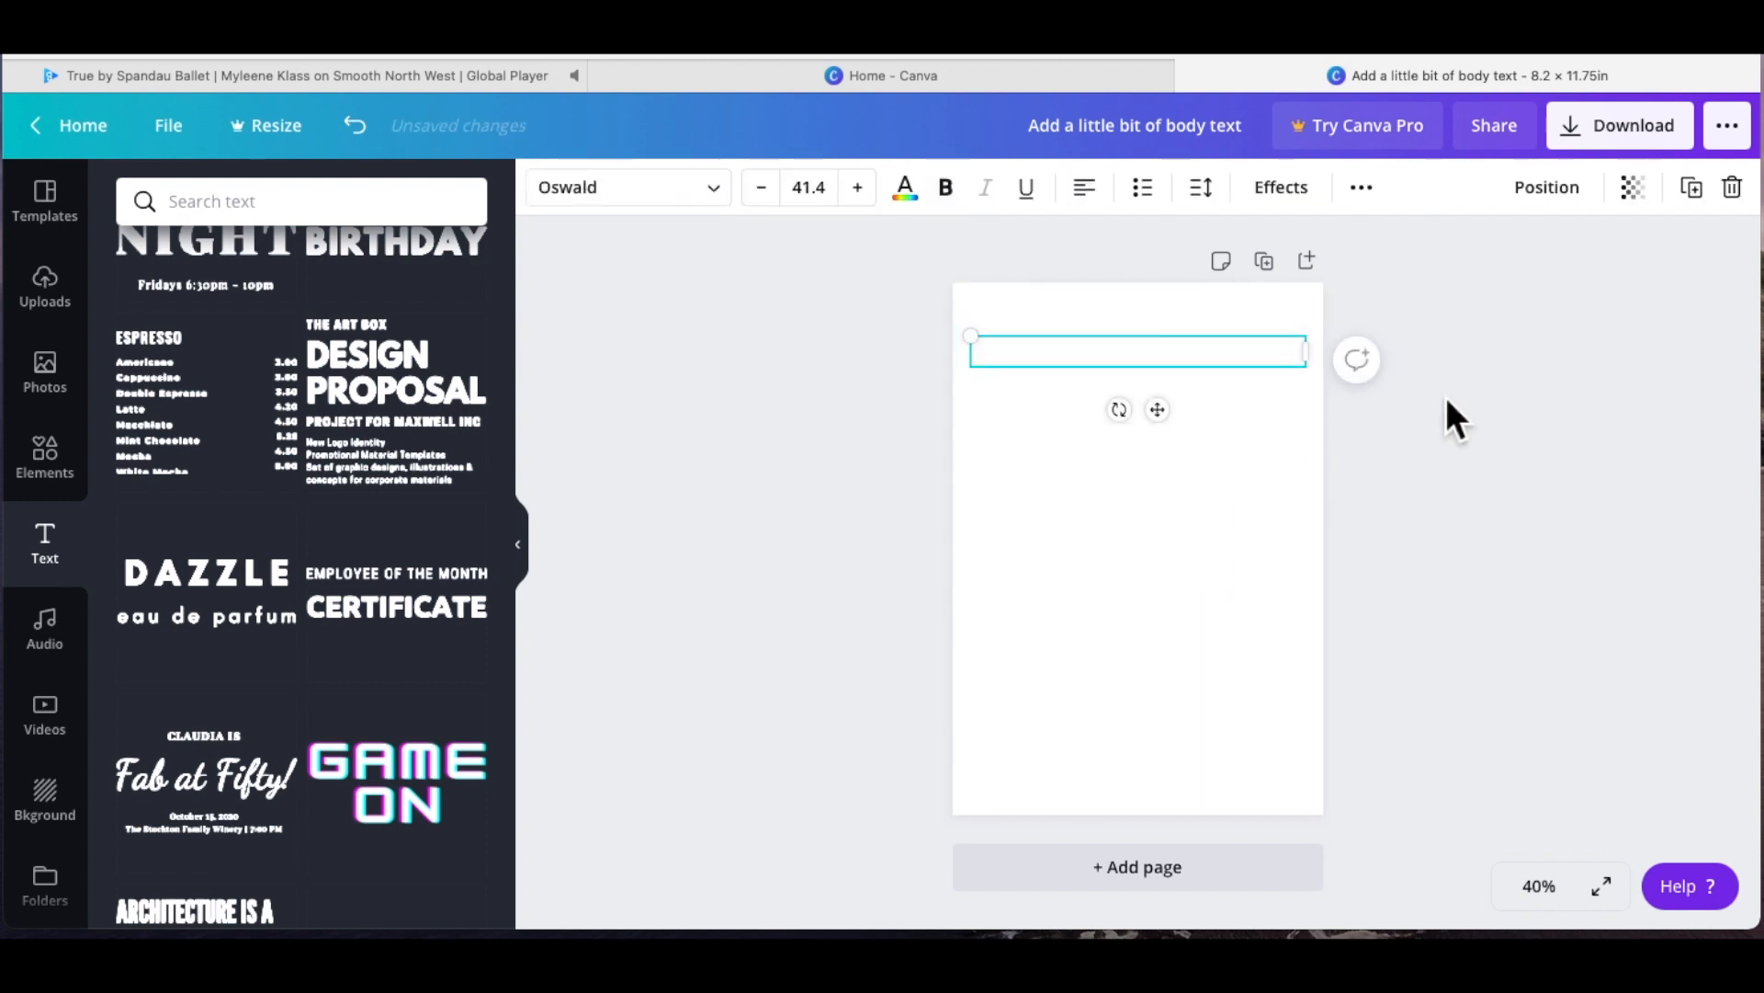
{"action": "left_click", "coordinate": [1732, 187]}
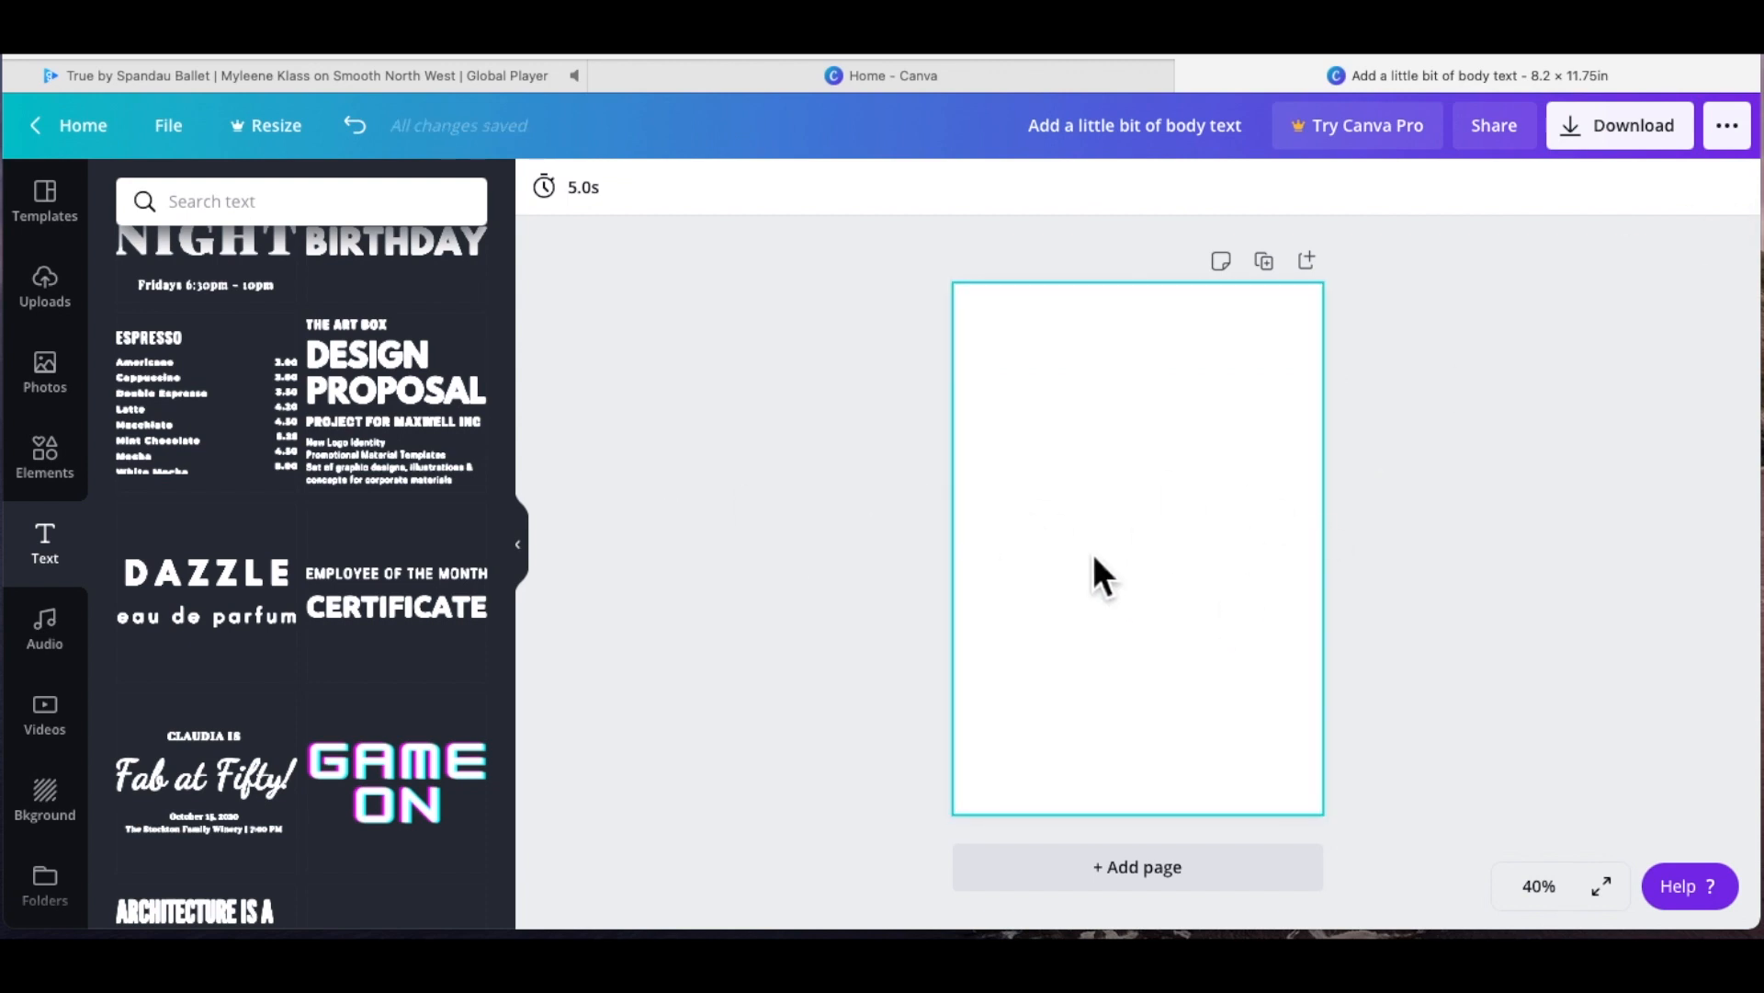
Step: Create a new design in the recently used custom size 11.69 × 8.26 in
{"action": "left_click", "coordinate": [185, 142]}
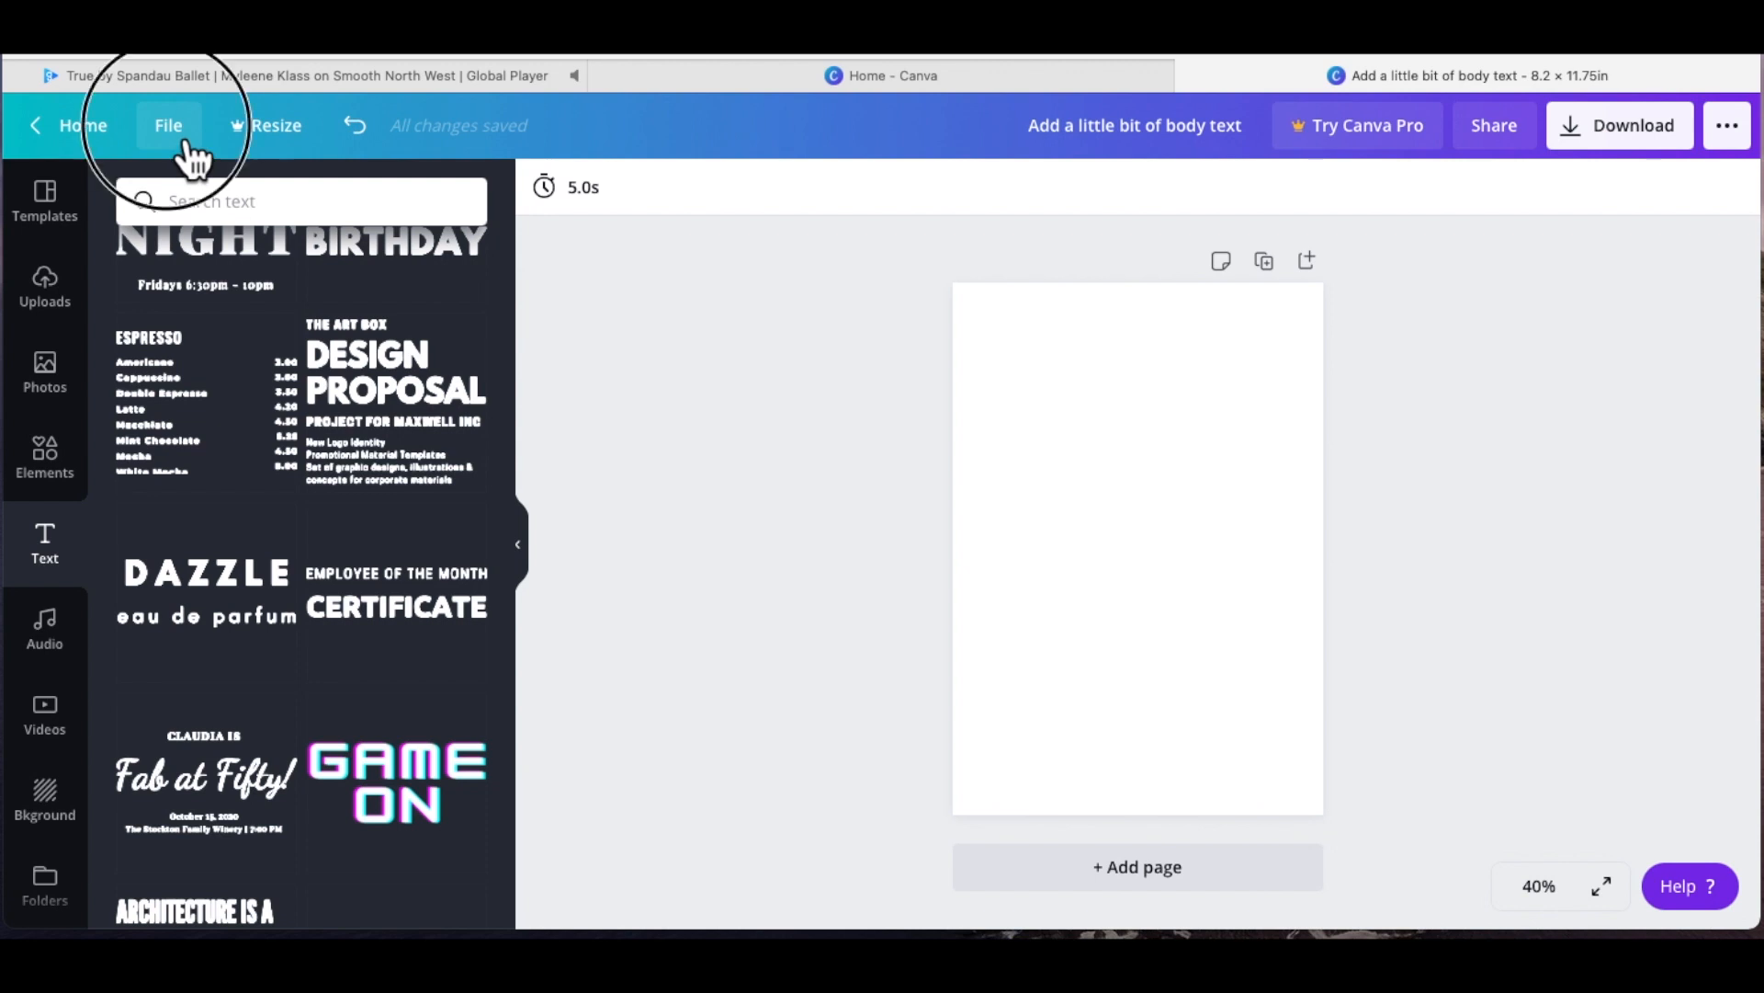
{"action": "left_click", "coordinate": [258, 296]}
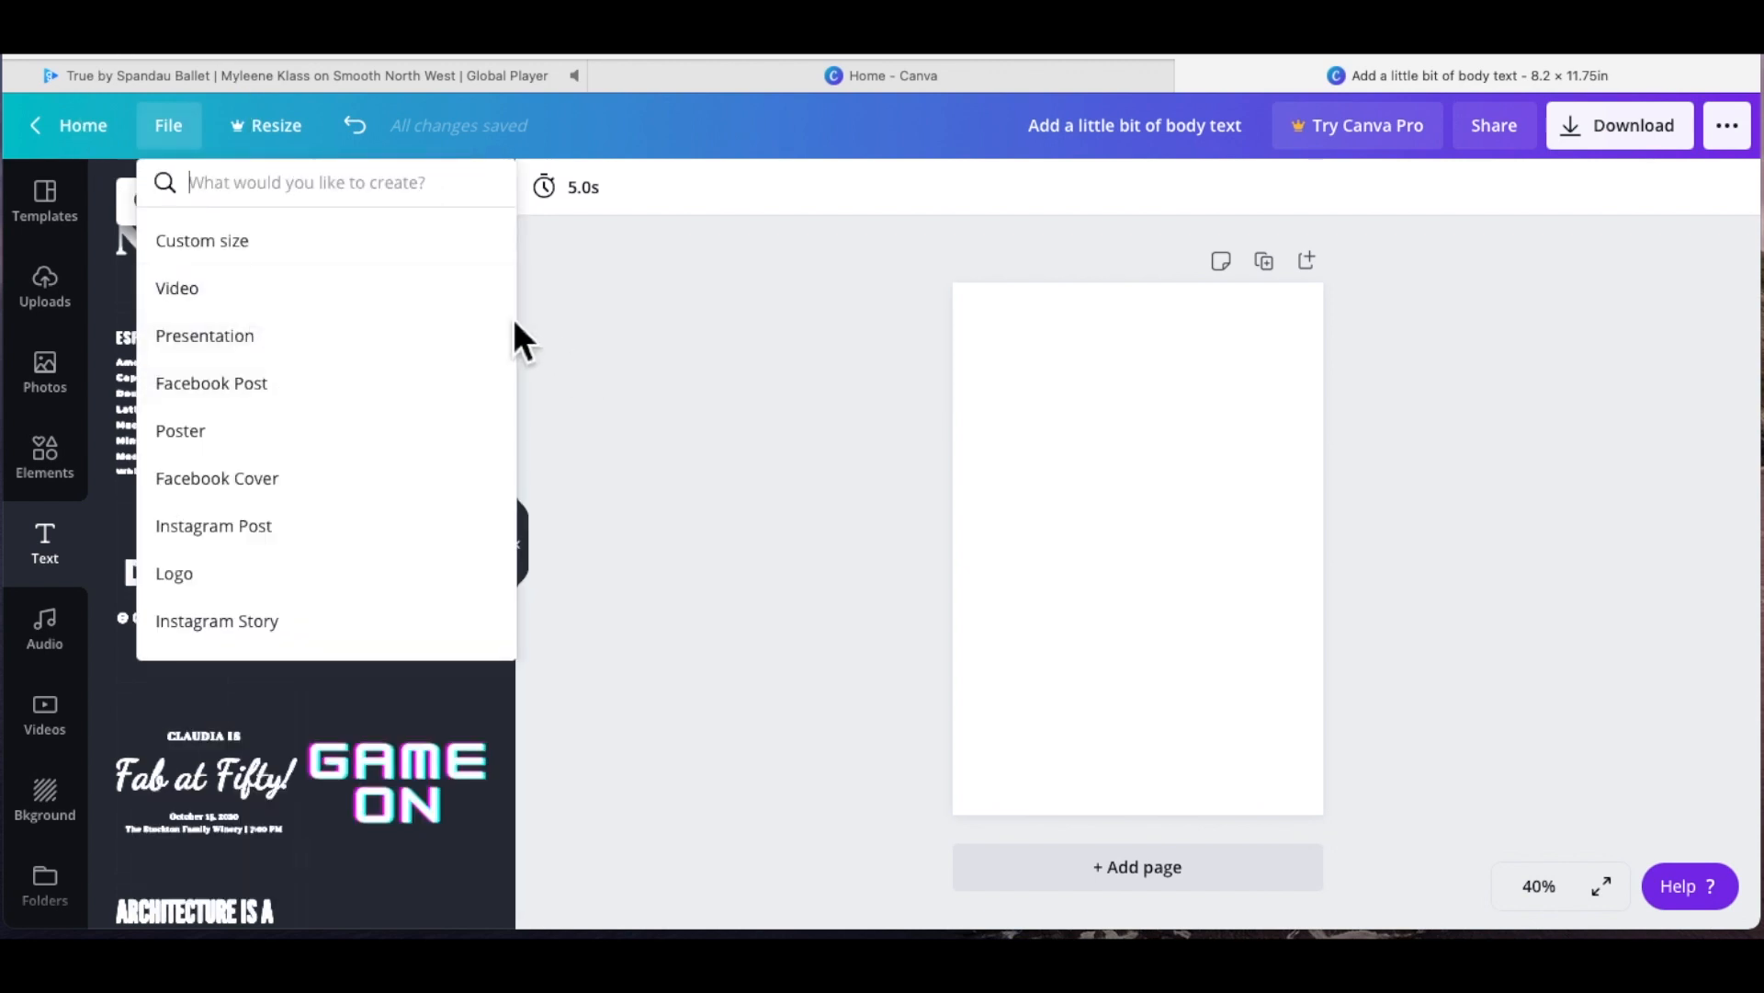
{"action": "left_click", "coordinate": [237, 250]}
{"action": "left_click", "coordinate": [236, 469]}
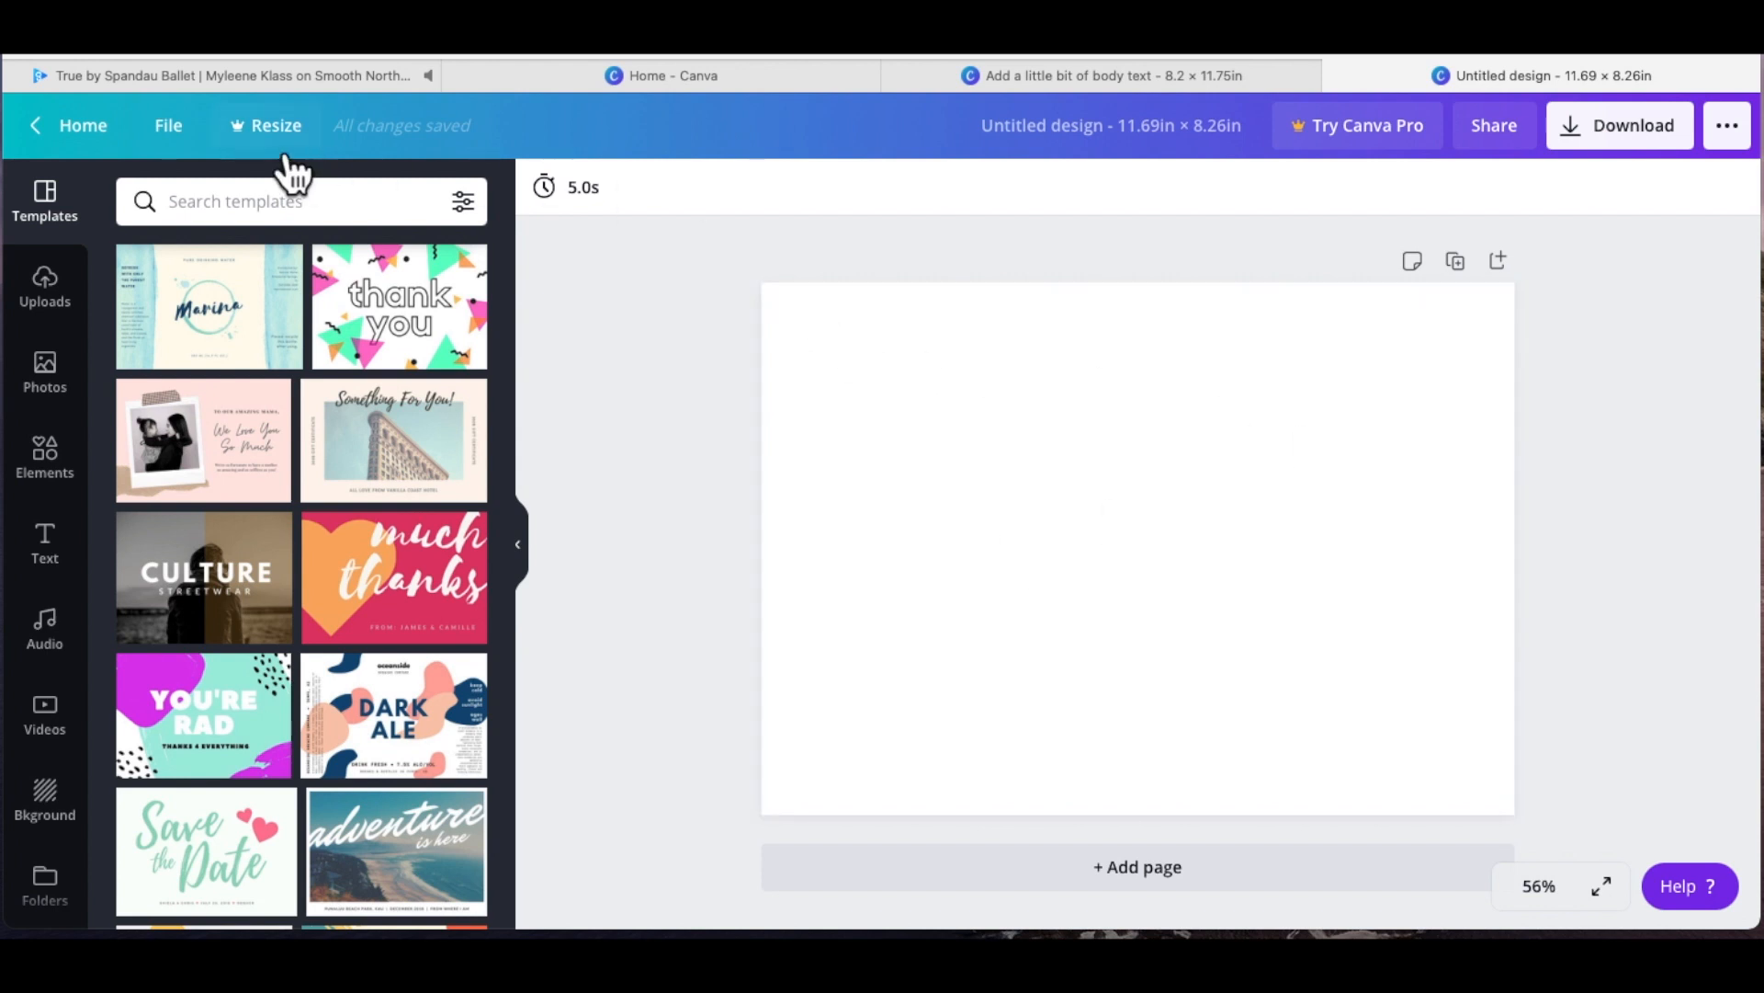
Step: Return to the home page and open the custom size settings for a new design
{"action": "left_click", "coordinate": [175, 130]}
{"action": "left_click", "coordinate": [97, 127]}
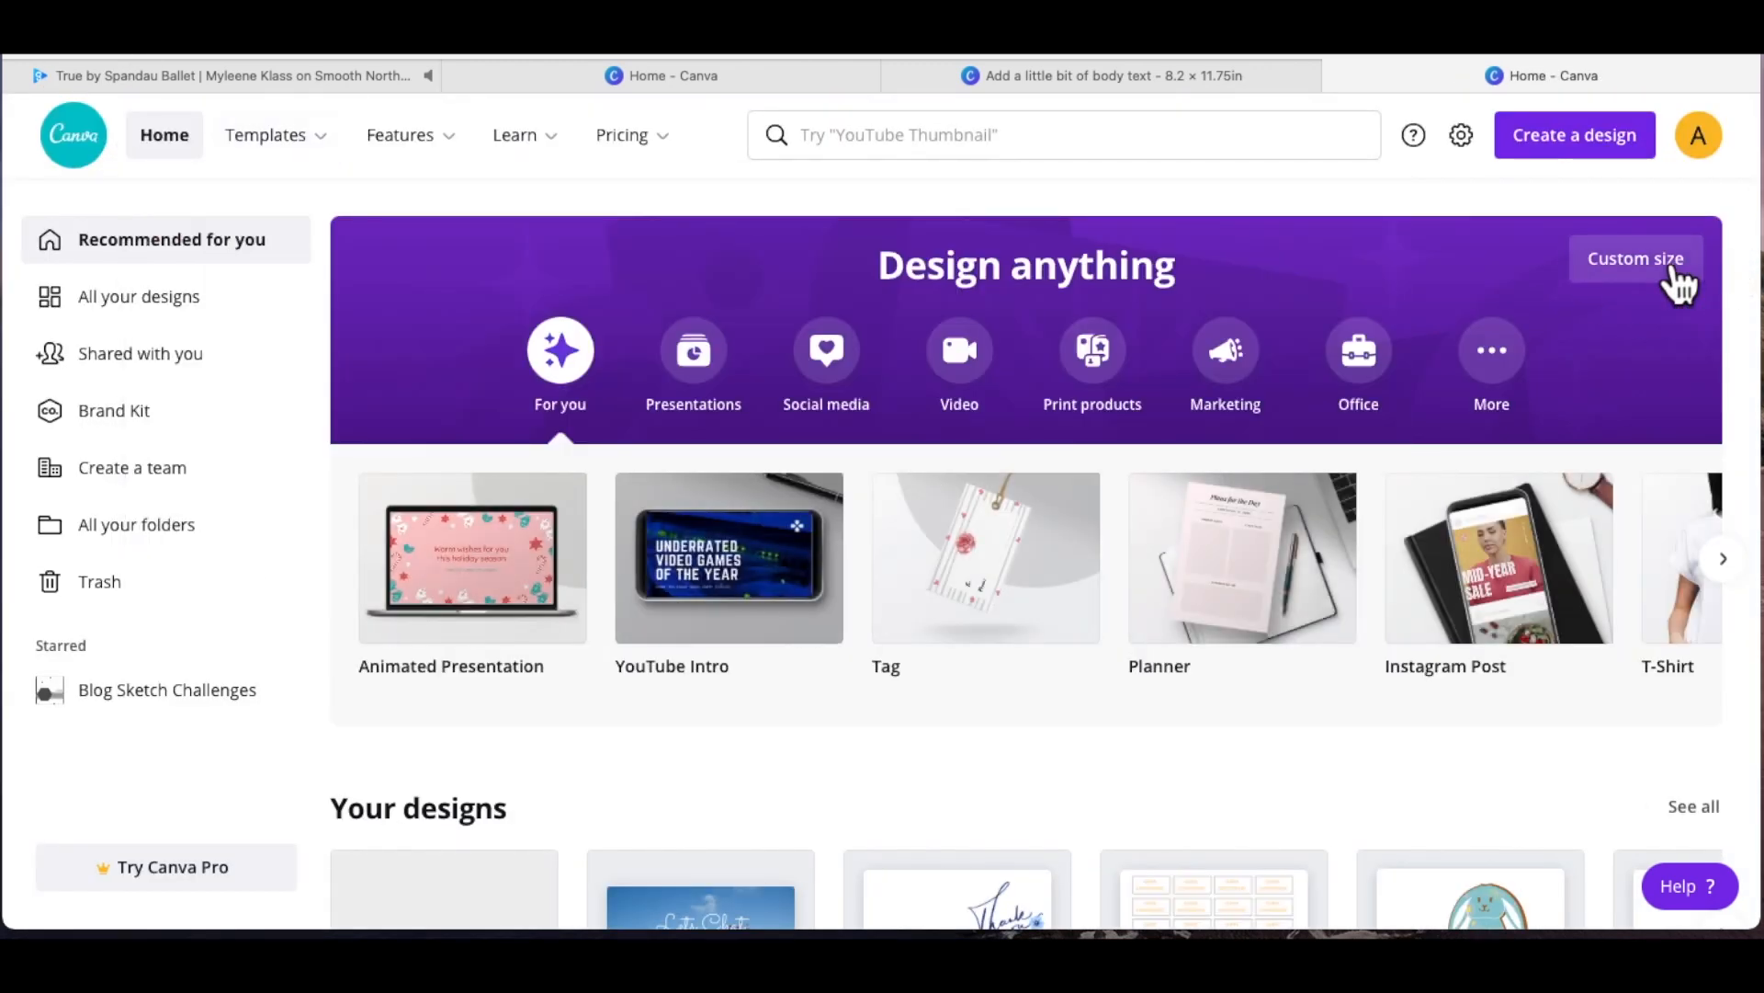
{"action": "left_click", "coordinate": [1664, 261]}
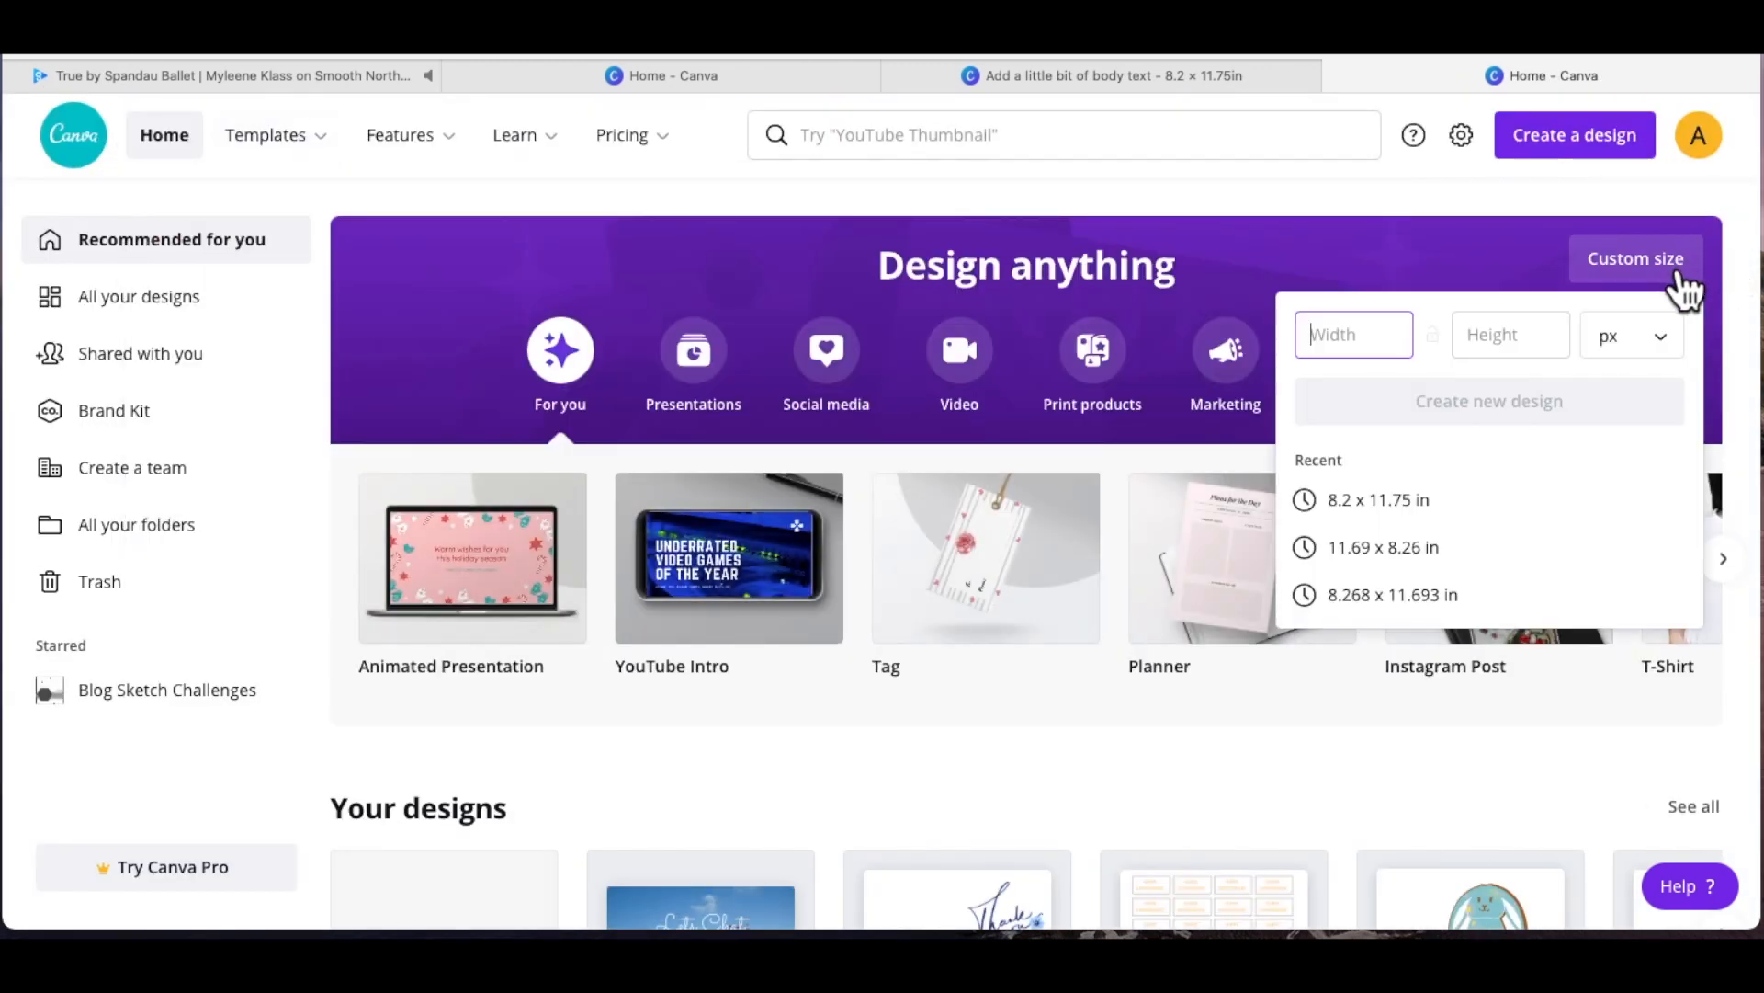
Step: Try inches, millimetres and centimetres as the custom size unit, and switch back to inches
{"action": "left_click", "coordinate": [1682, 360]}
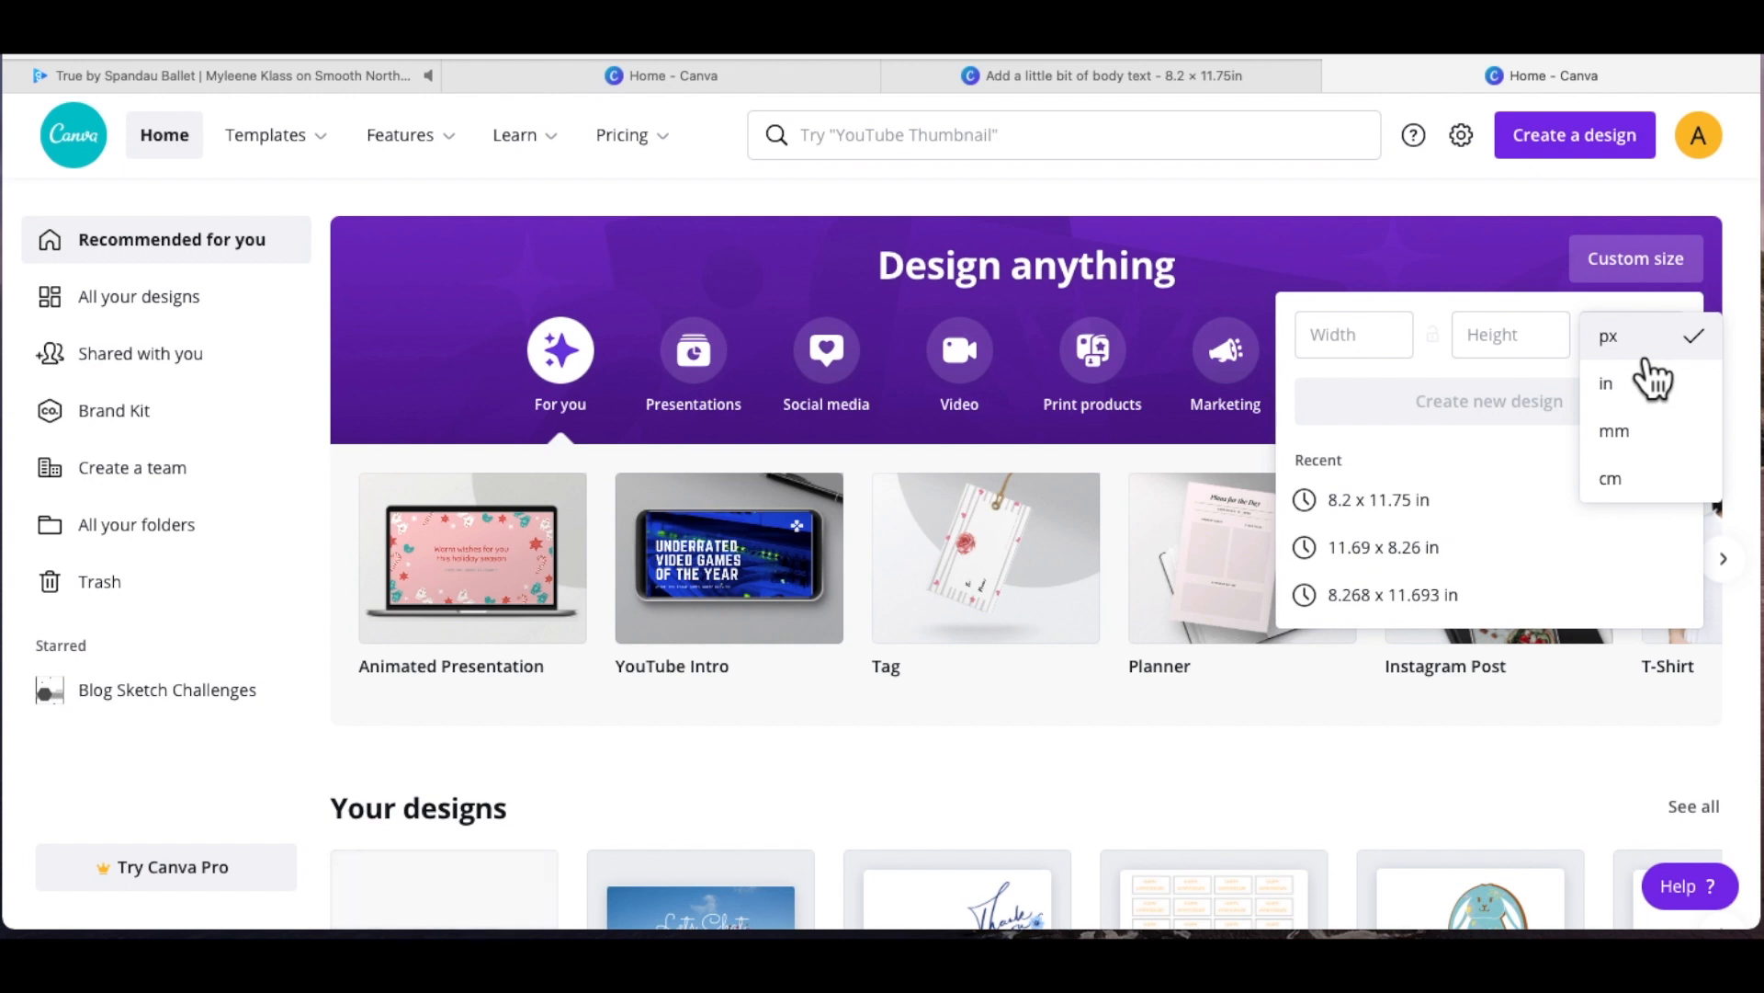
{"action": "left_click", "coordinate": [1638, 399]}
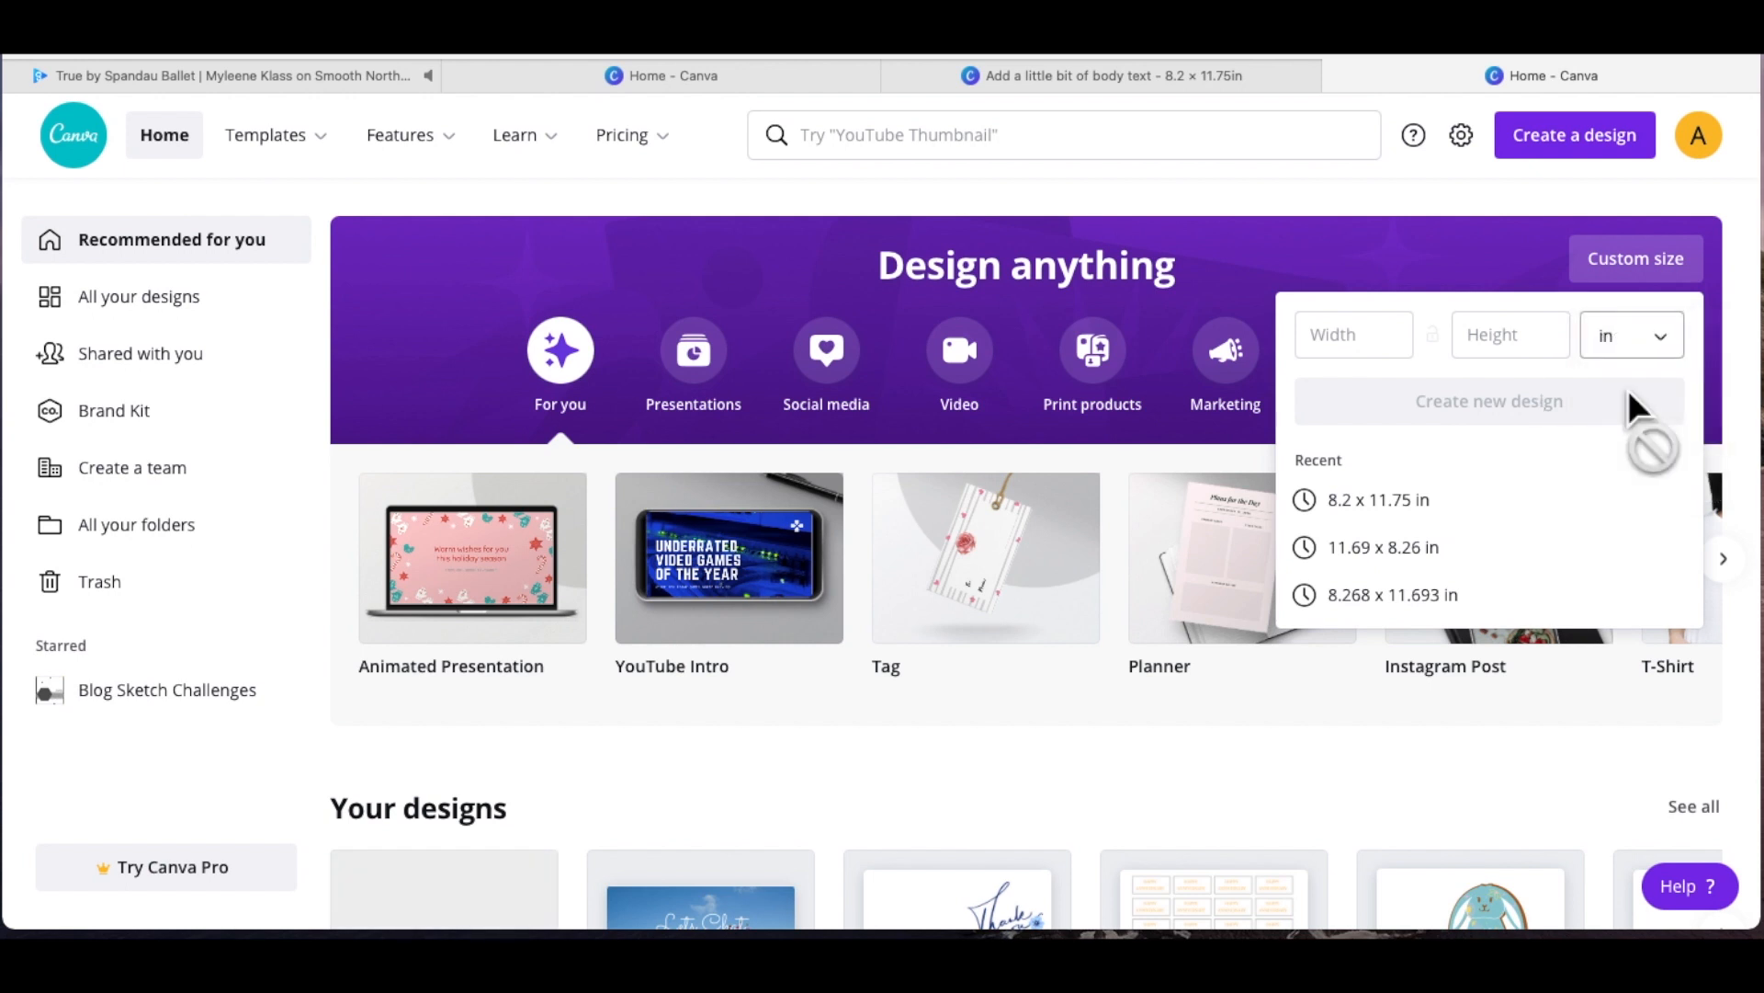
{"action": "left_click", "coordinate": [1691, 342]}
{"action": "left_click", "coordinate": [1651, 402]}
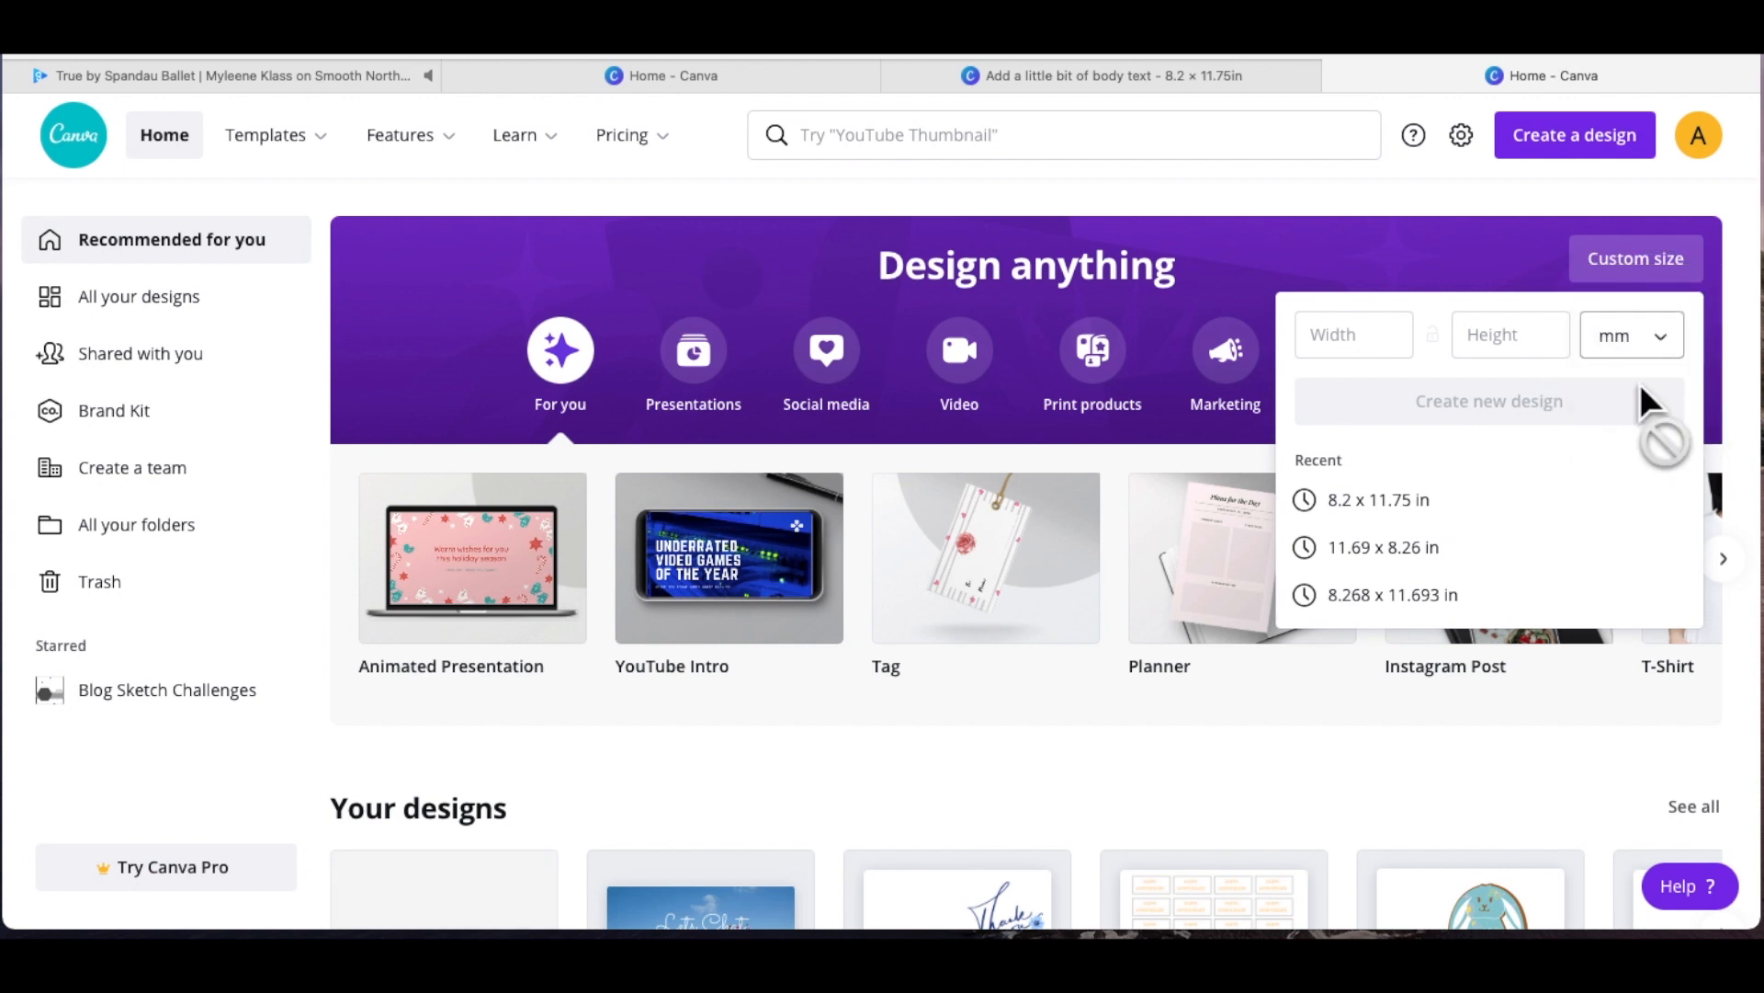
{"action": "left_click", "coordinate": [1687, 351]}
{"action": "left_click", "coordinate": [1645, 405]}
{"action": "left_click", "coordinate": [1680, 358]}
{"action": "left_click", "coordinate": [1647, 253]}
{"action": "left_click", "coordinate": [1360, 347]}
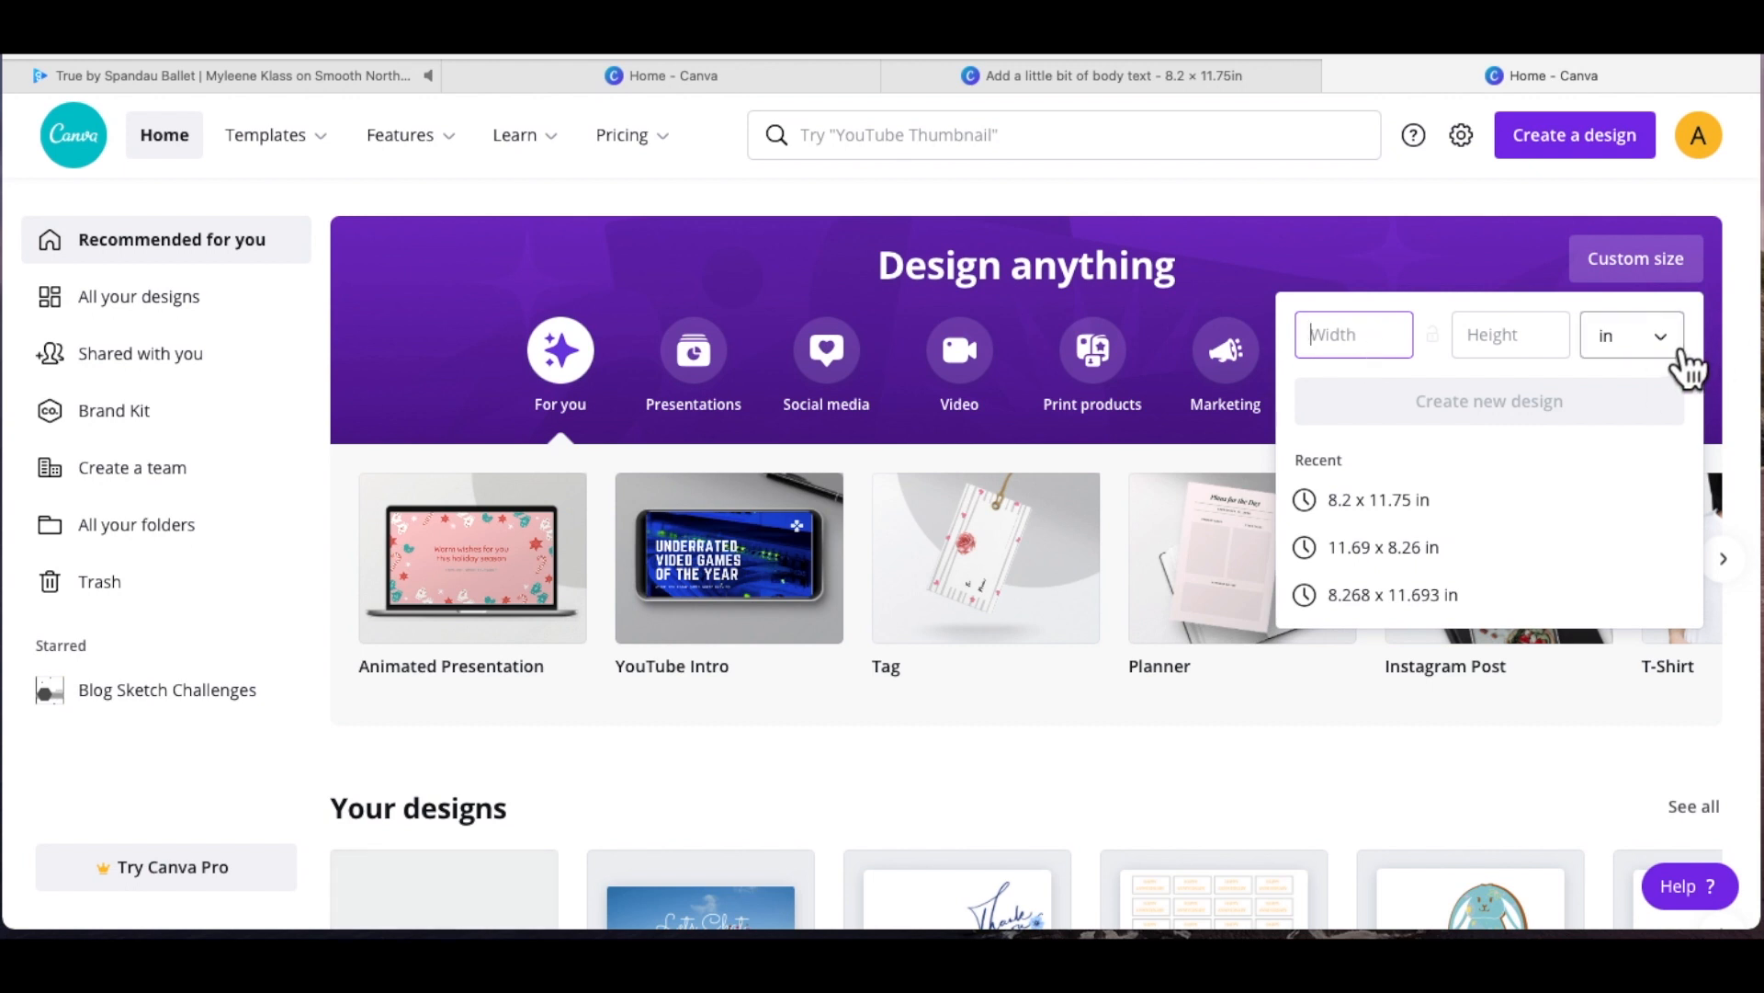
Step: Set the unit to pixels and create a new design 300 px wide and 300 px high
{"action": "left_click", "coordinate": [1686, 364]}
{"action": "left_click", "coordinate": [1634, 290]}
{"action": "left_click", "coordinate": [1351, 335]}
{"action": "type", "text": "300"}
{"action": "left_click", "coordinate": [1490, 336]}
{"action": "type", "text": "300"}
{"action": "key", "text": "Return"}
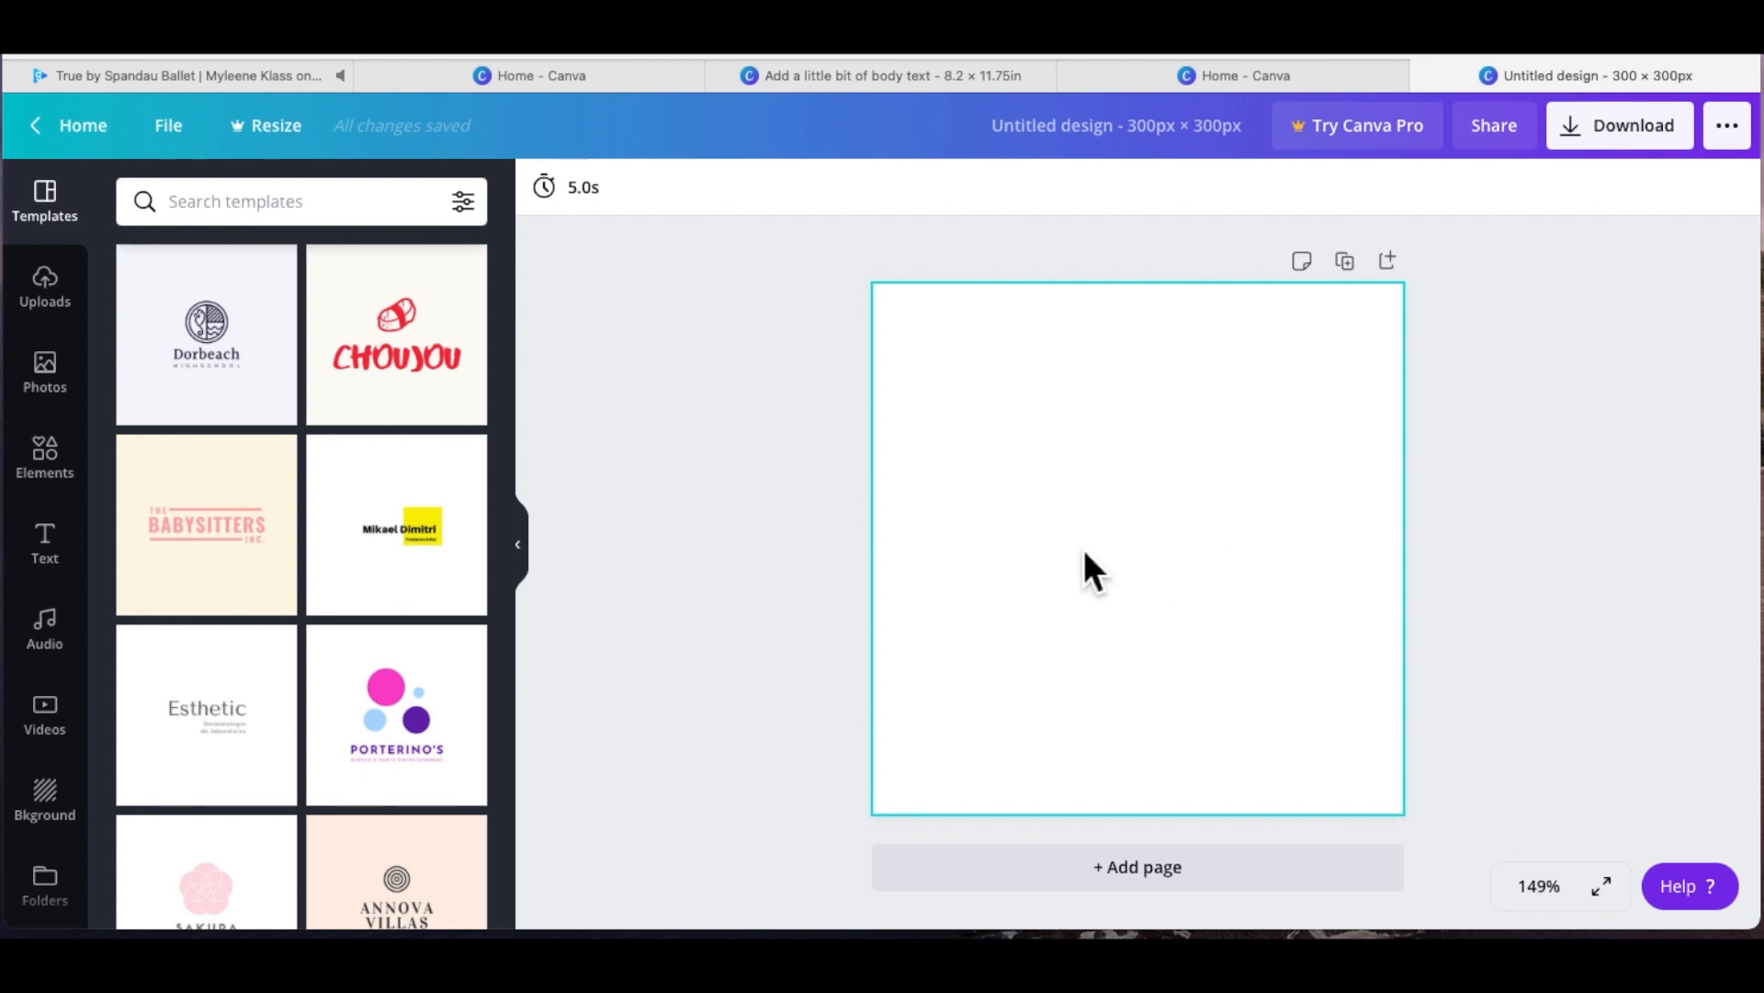
Step: Place the uploaded photo of white cards with pink stars and enlarge it to about 451 × 370 px to cover the page
{"action": "left_click", "coordinate": [55, 384]}
{"action": "left_click", "coordinate": [66, 313]}
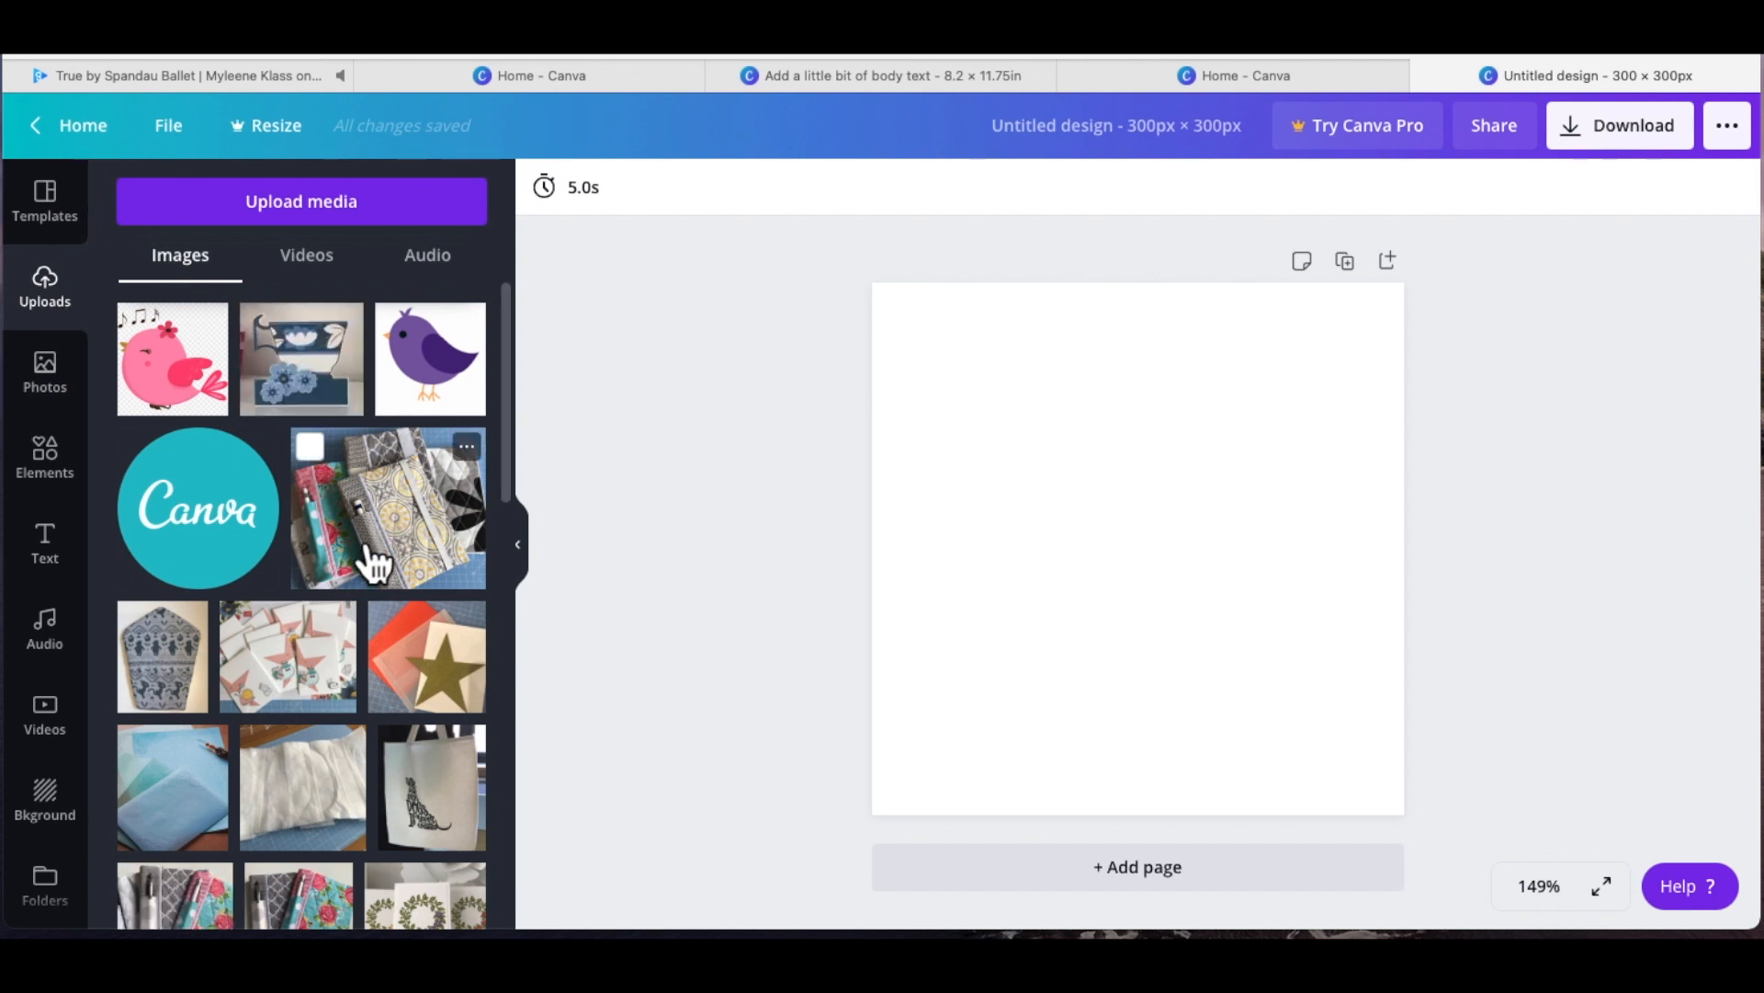
{"action": "left_click", "coordinate": [443, 614]}
{"action": "left_click_drag", "start_coordinate": [443, 610], "coordinate": [1017, 465]}
{"action": "left_click_drag", "start_coordinate": [1211, 609], "coordinate": [1103, 453]}
{"action": "left_click_drag", "start_coordinate": [1248, 586], "coordinate": [1651, 919]}
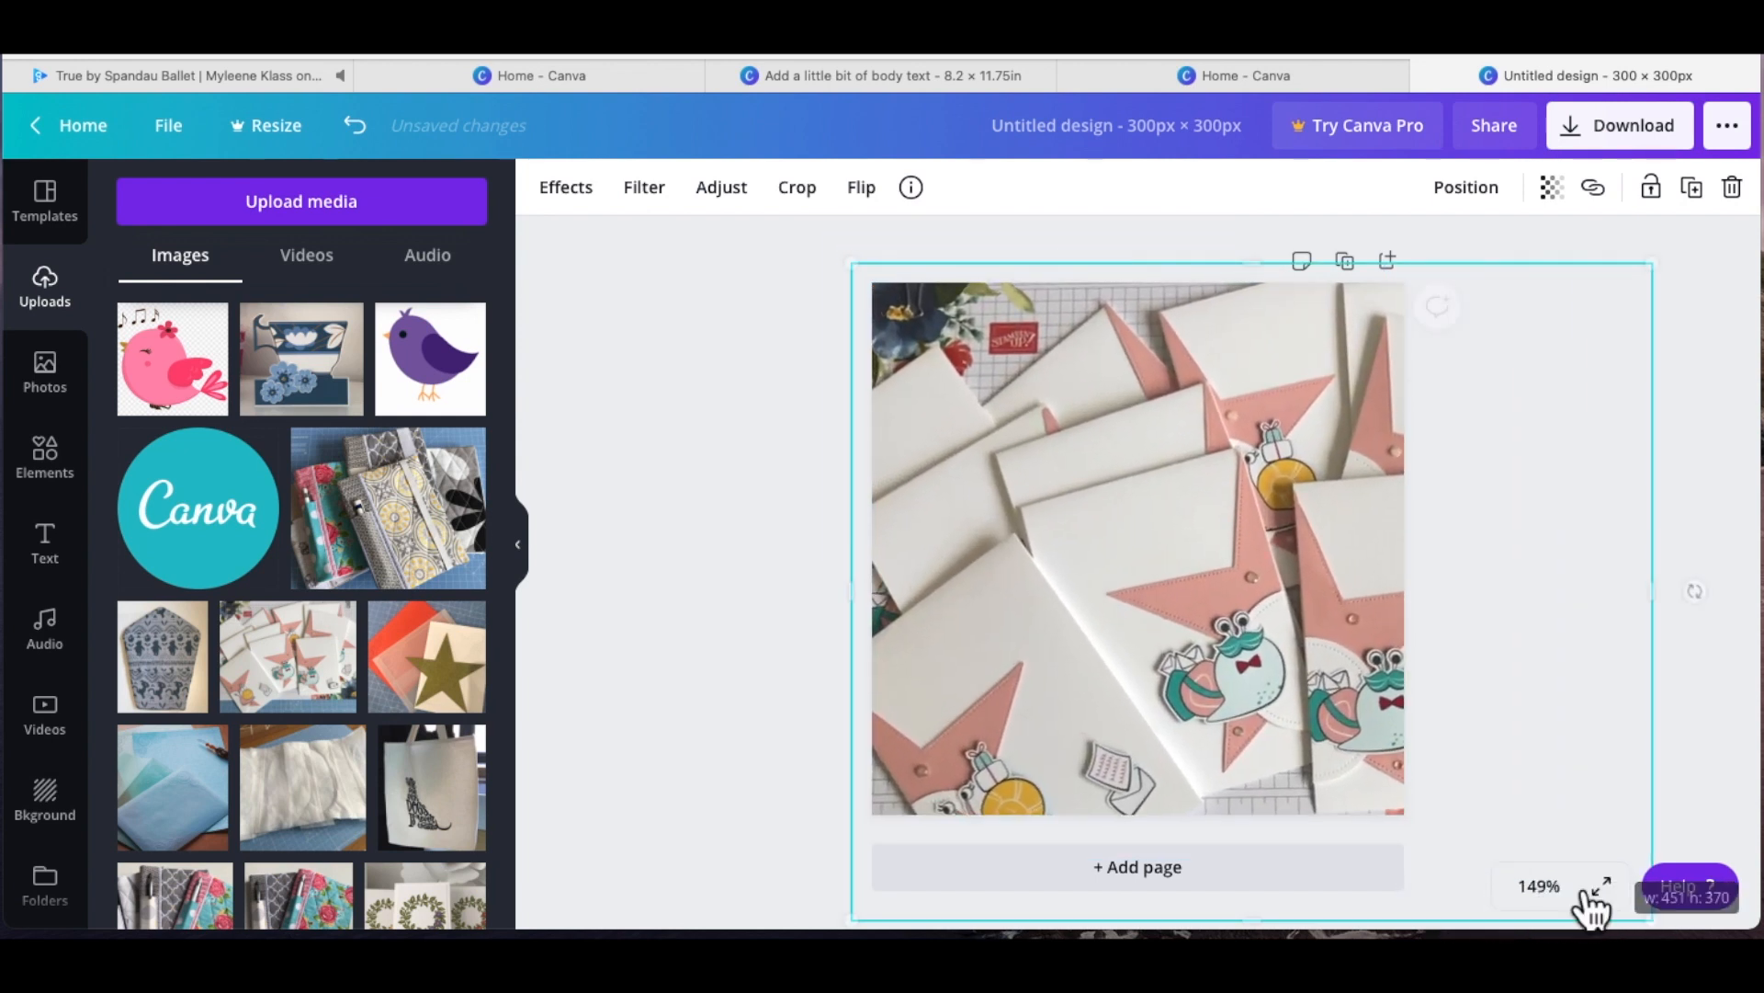
{"action": "left_click", "coordinate": [612, 480]}
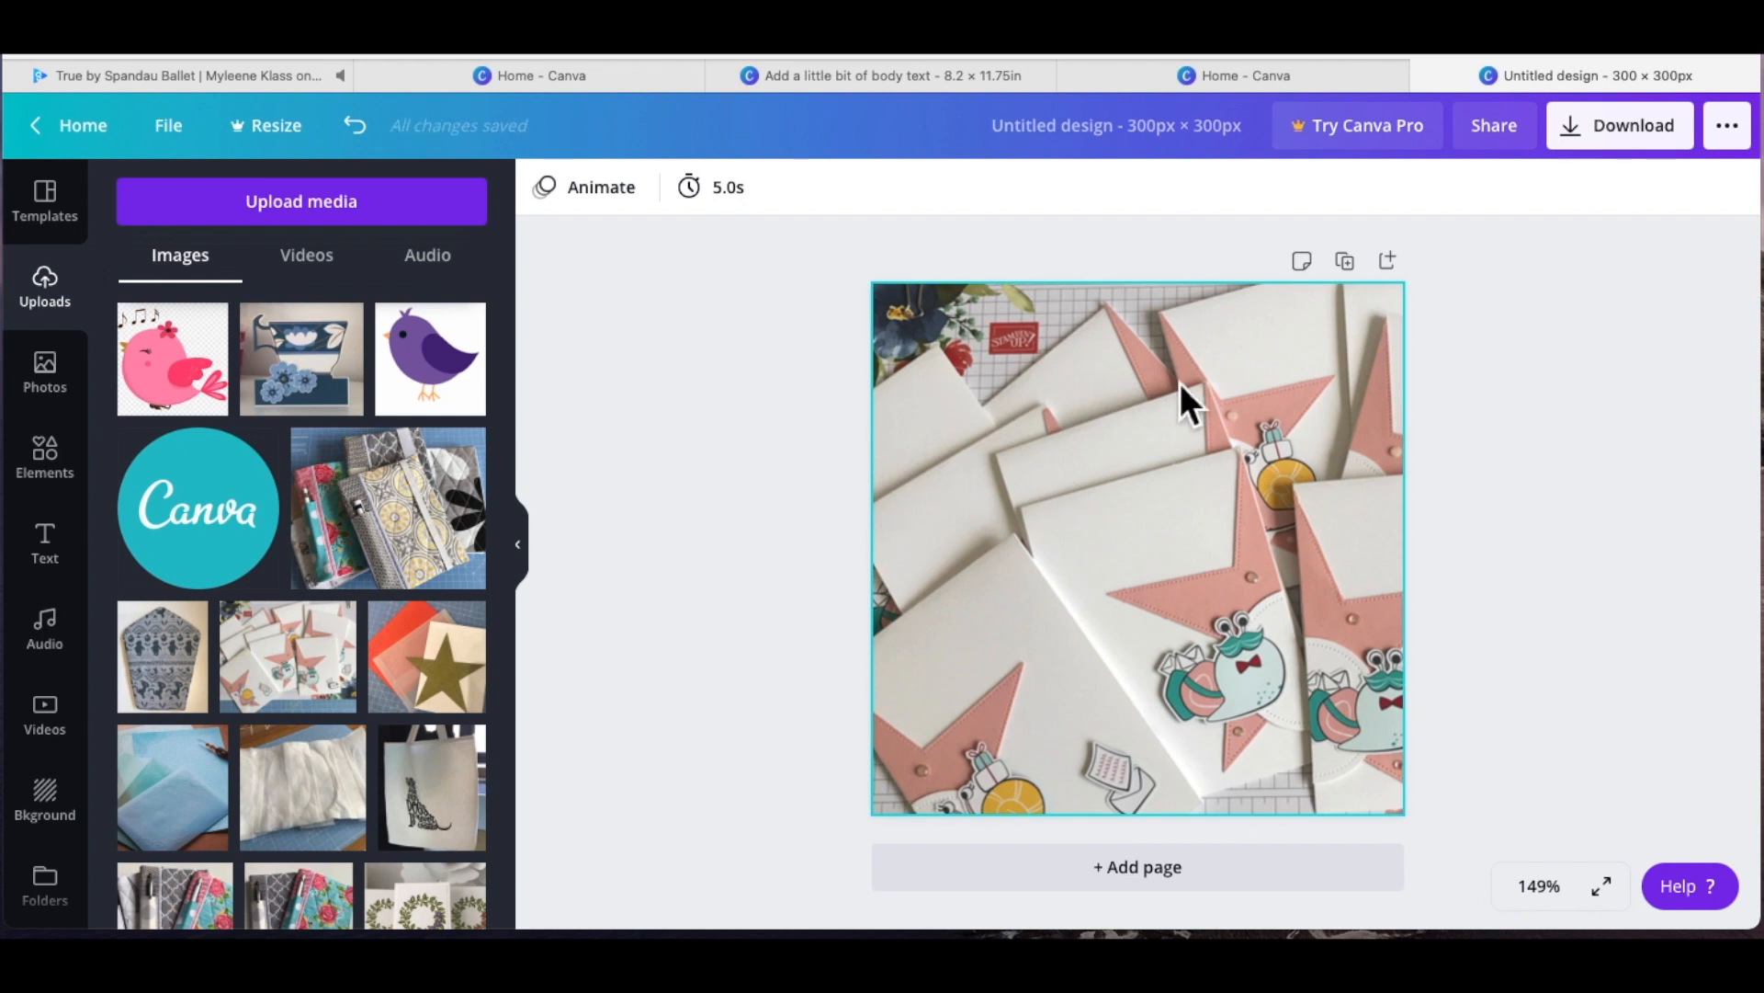
{"action": "left_click", "coordinate": [1373, 605]}
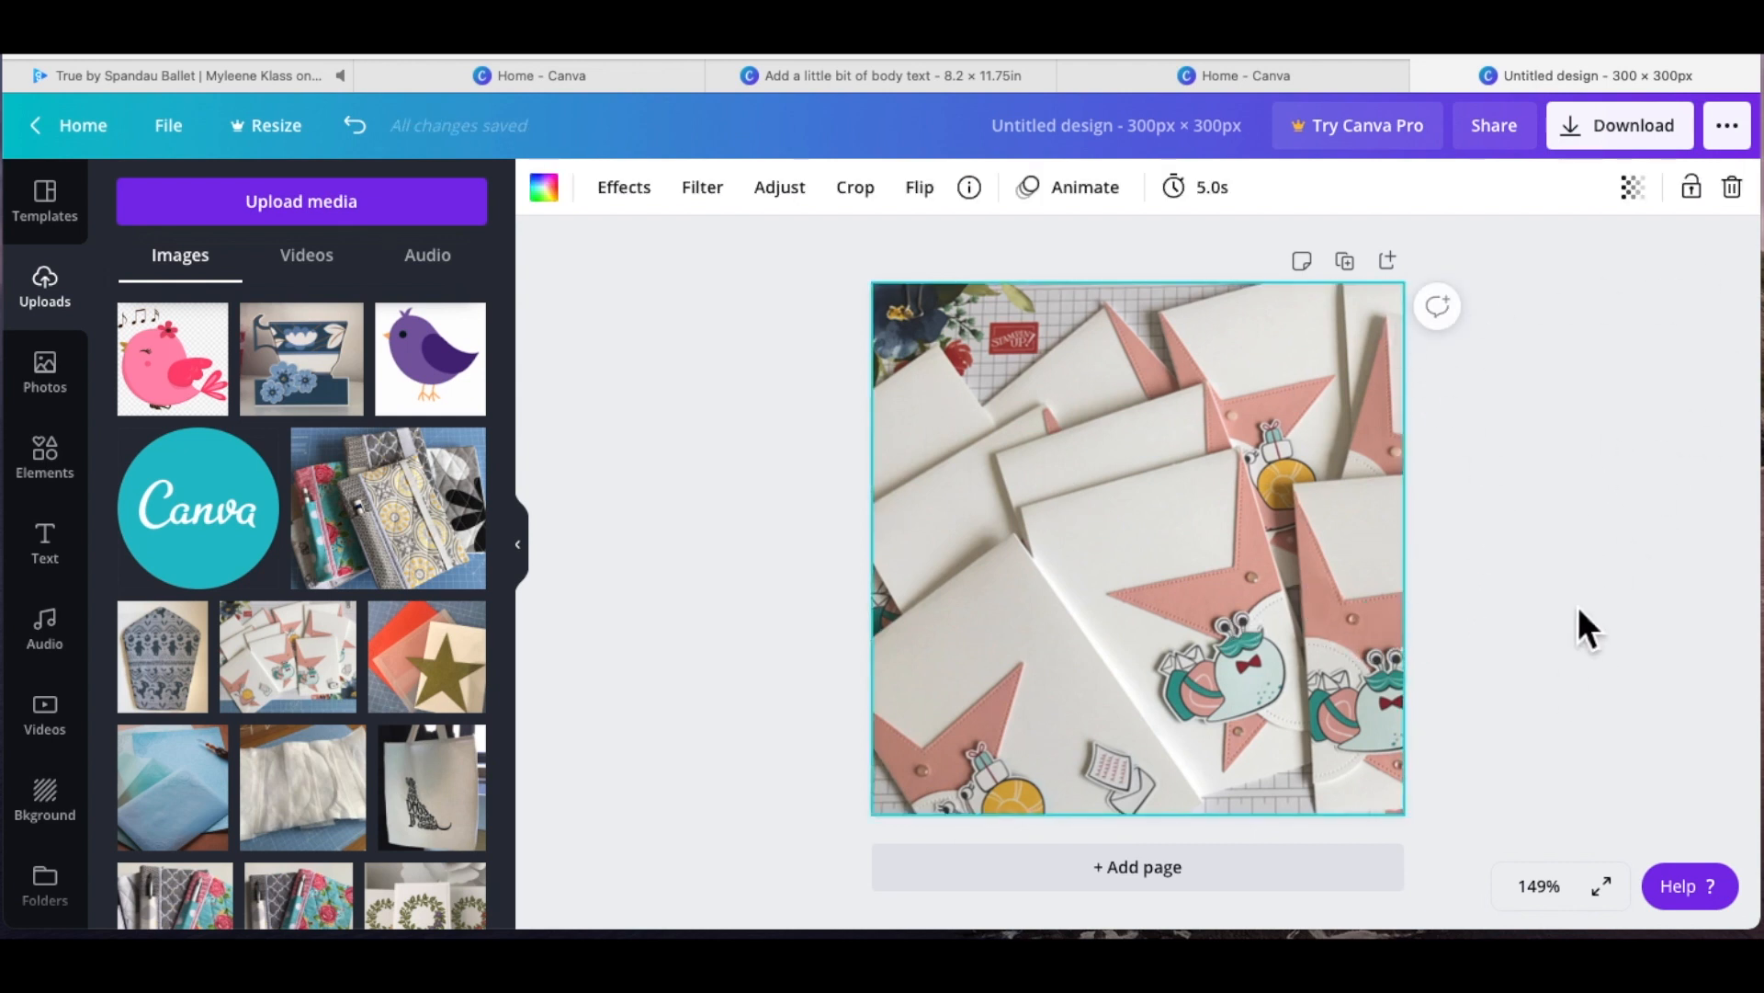
{"action": "left_click", "coordinate": [761, 638]}
{"action": "left_click", "coordinate": [1094, 622]}
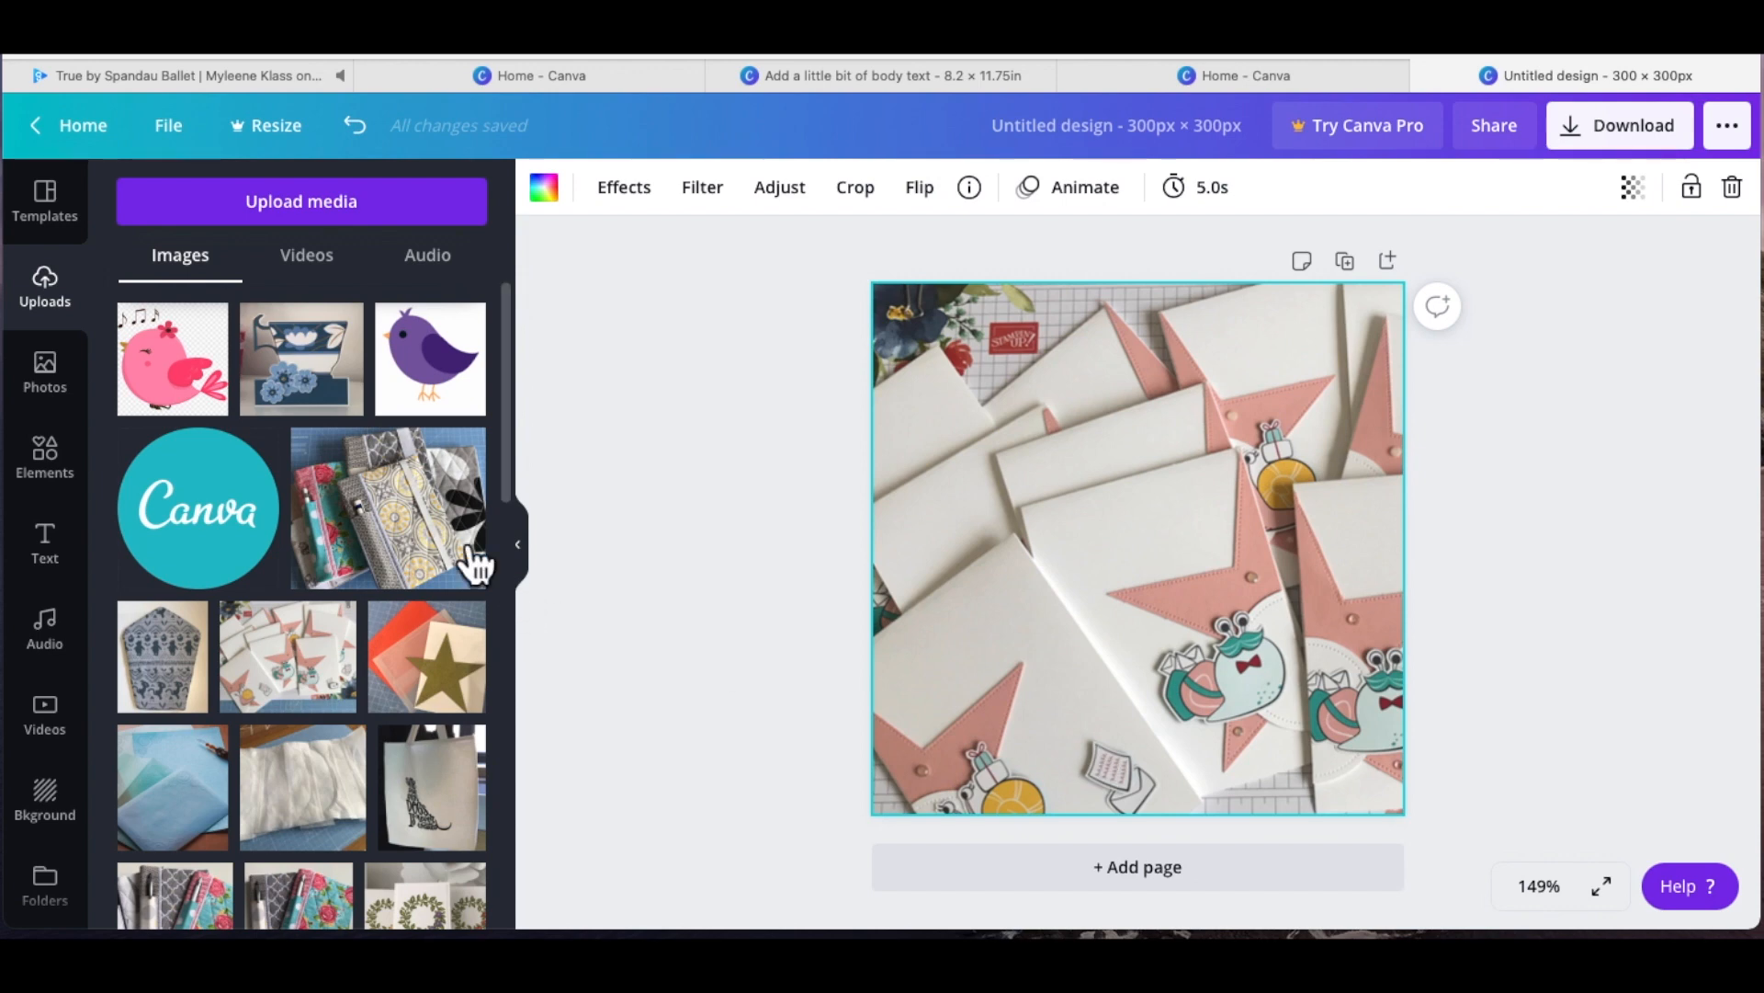
Step: Add the uploaded photo of the fabric notebook covers and enlarge it to cover the whole page
{"action": "left_click_drag", "start_coordinate": [374, 532], "coordinate": [1152, 565]}
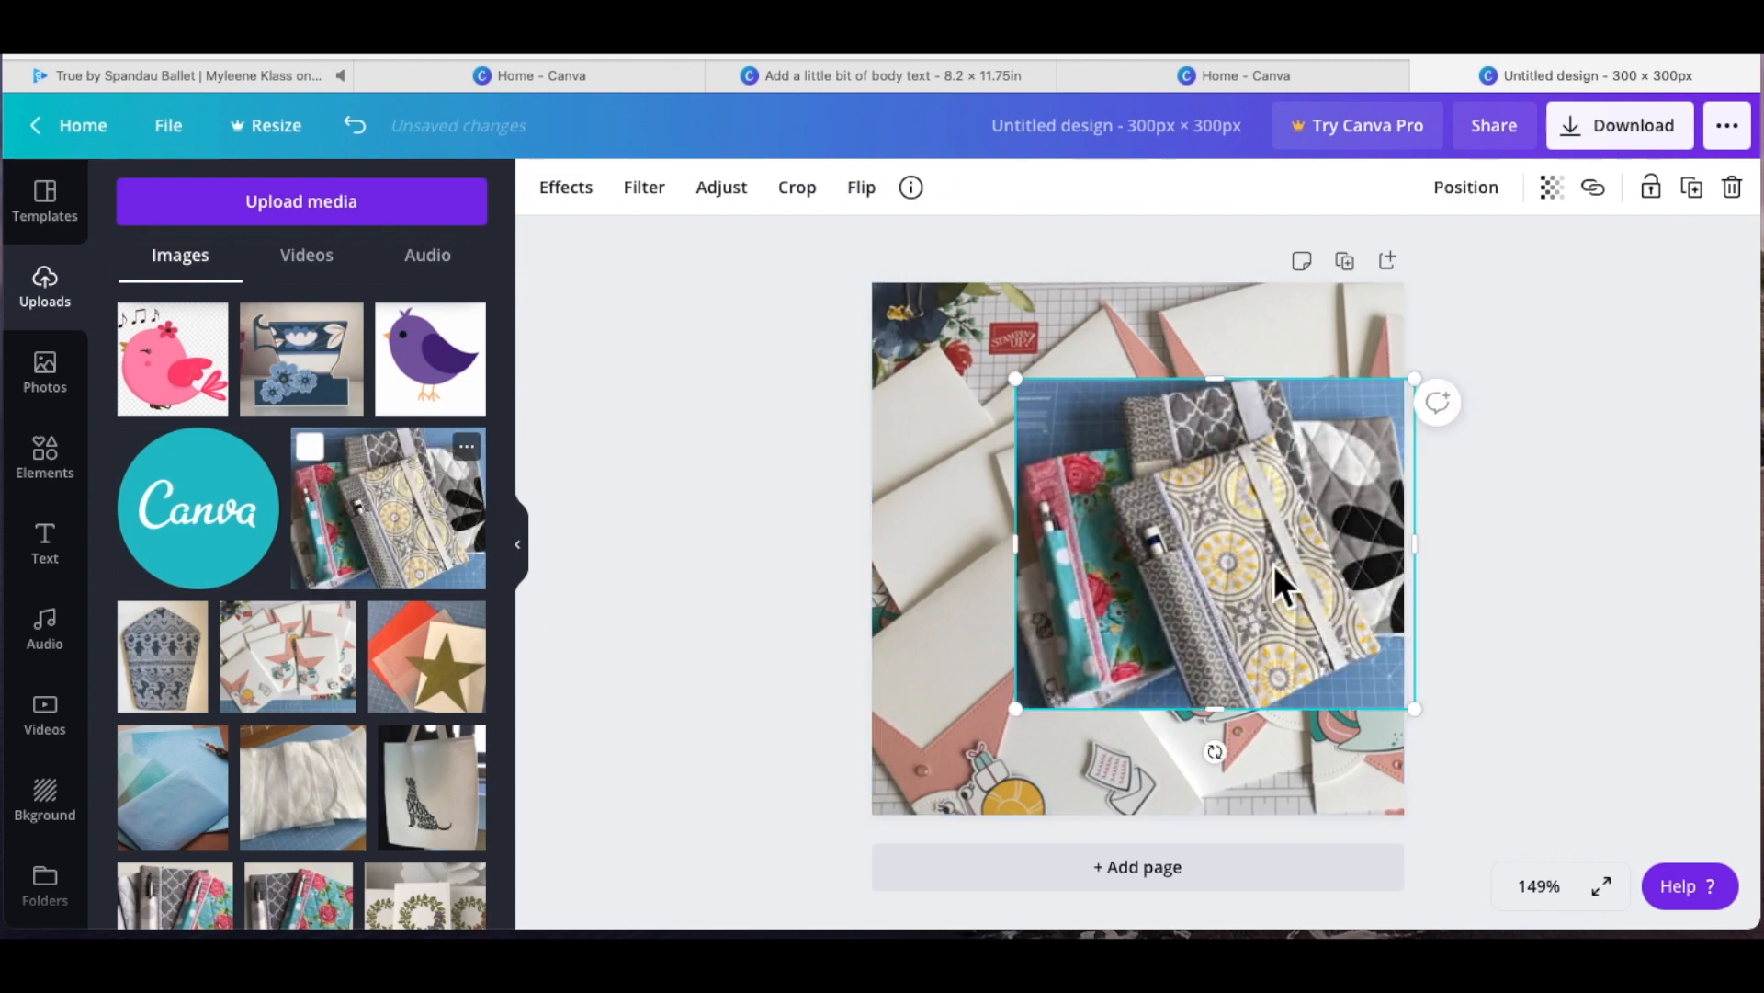
{"action": "left_click_drag", "start_coordinate": [1266, 562], "coordinate": [1091, 443]}
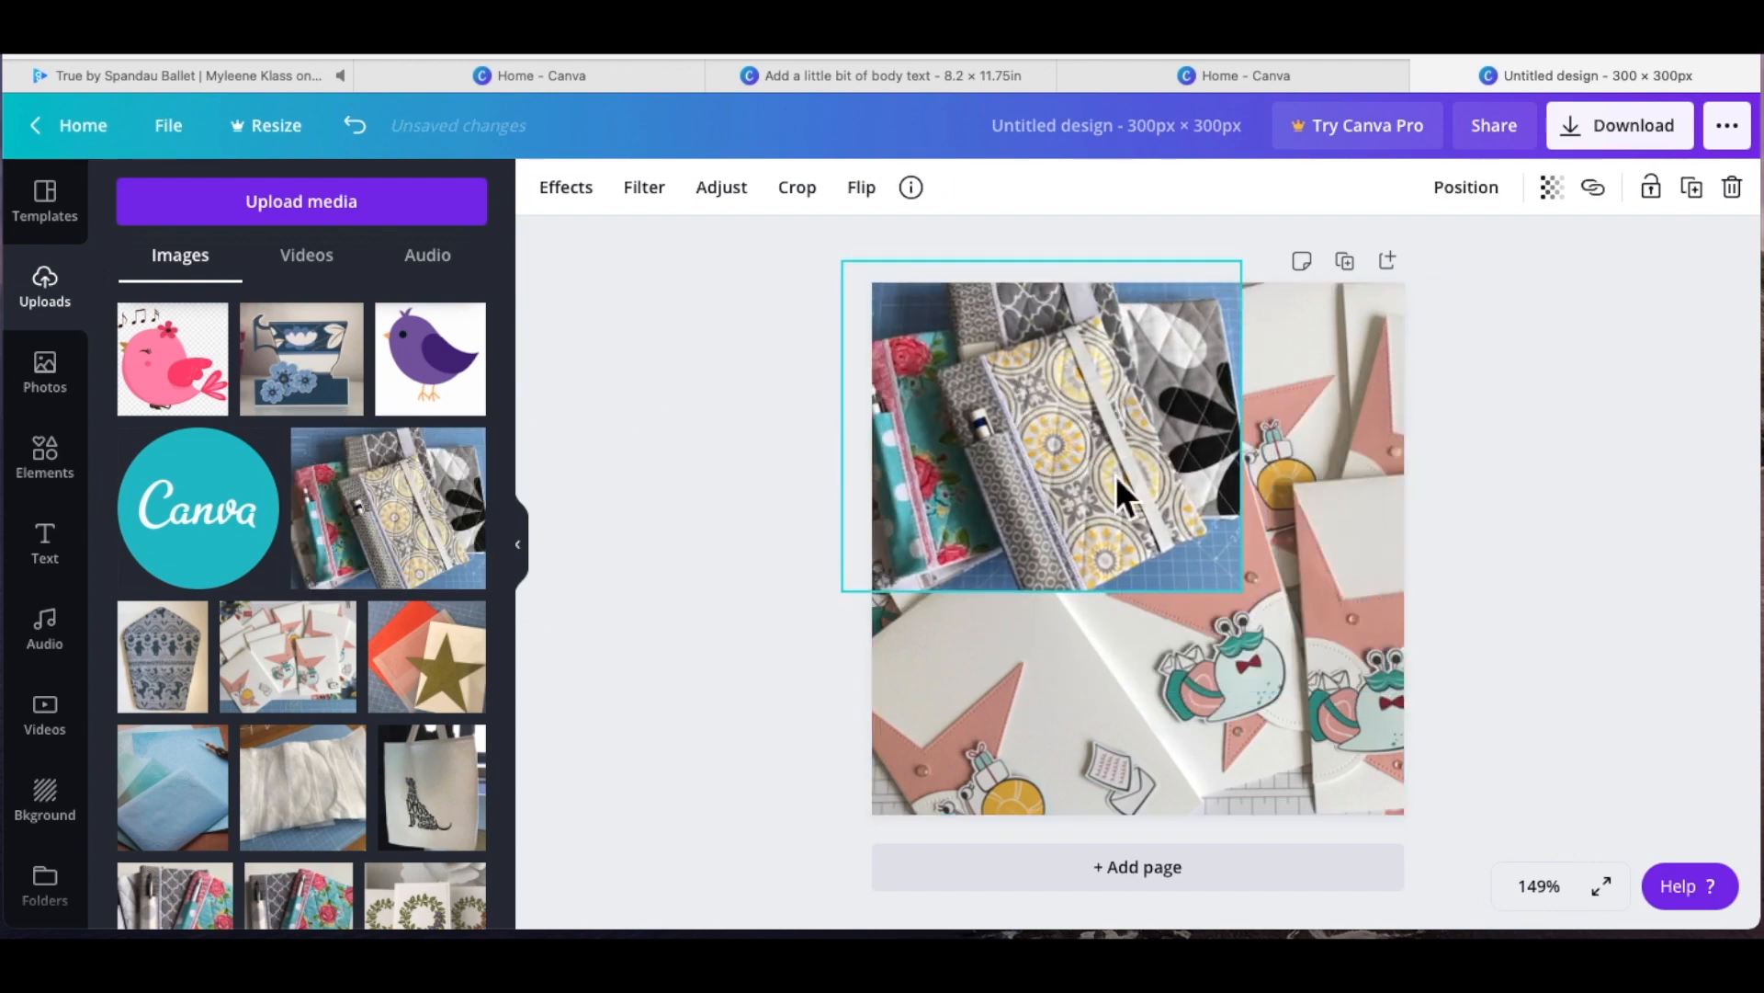
{"action": "left_click_drag", "start_coordinate": [1242, 591], "coordinate": [1610, 987]}
{"action": "left_click", "coordinate": [667, 506]}
{"action": "left_click_drag", "start_coordinate": [1230, 509], "coordinate": [1182, 513]}
{"action": "left_click", "coordinate": [1079, 516]}
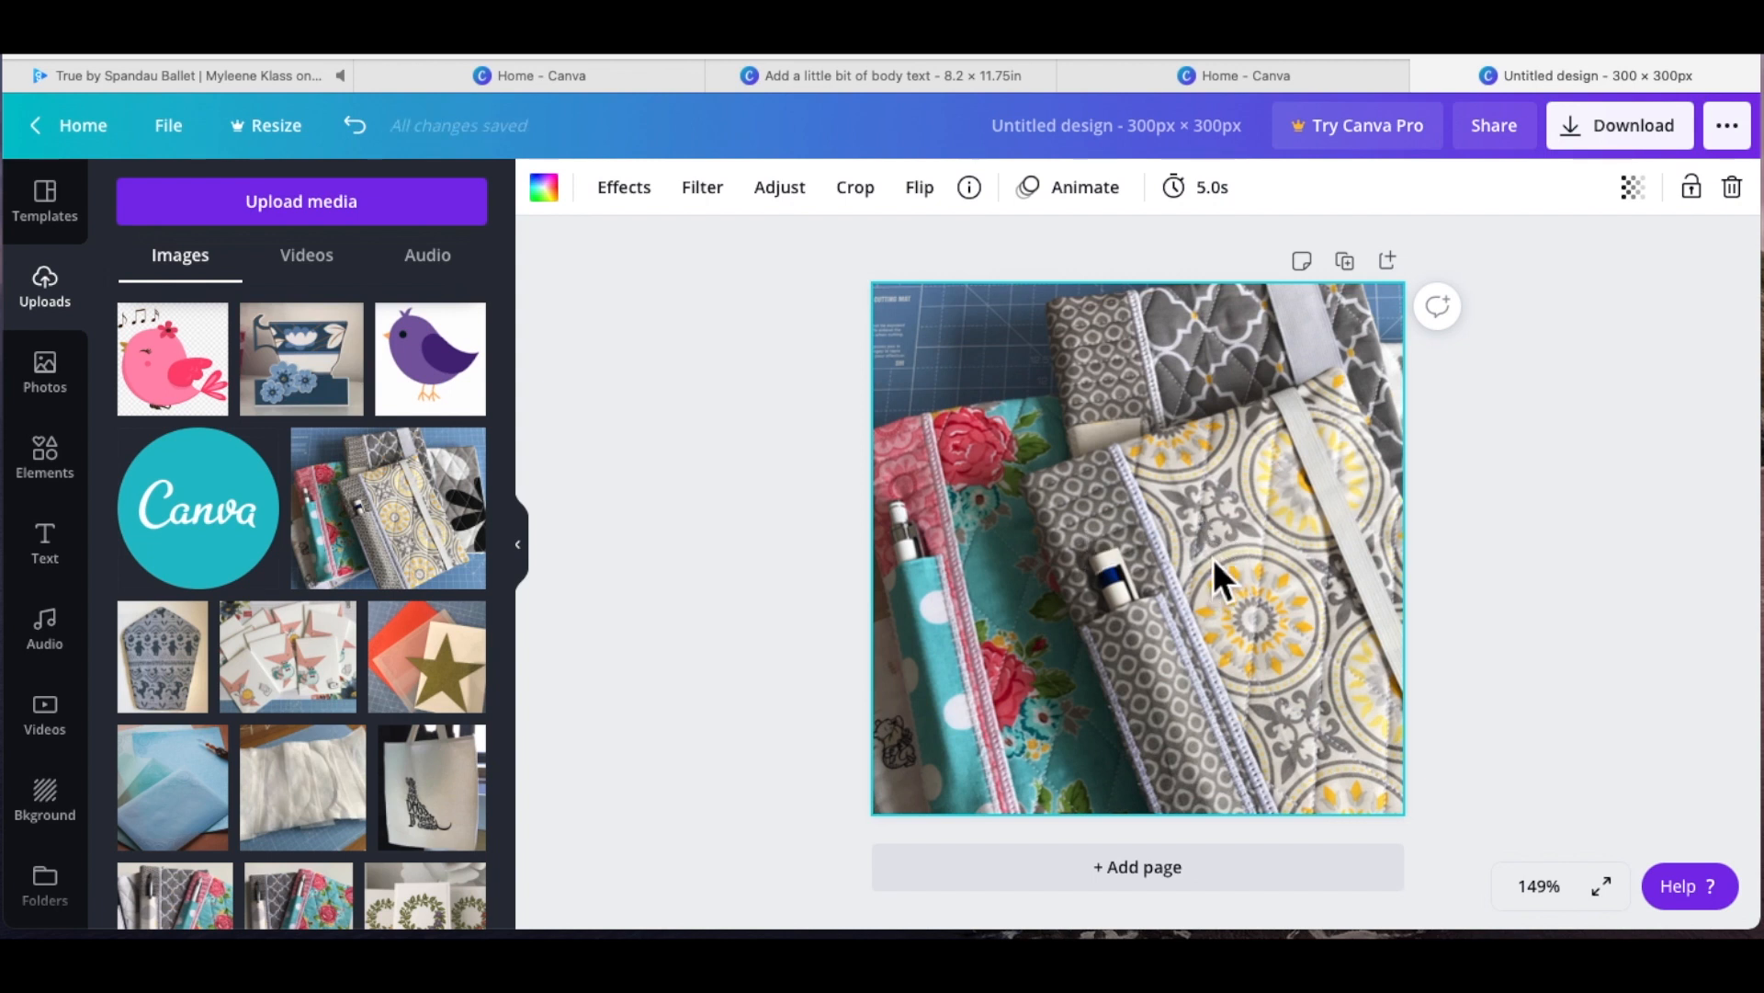
Step: Crop the notebook covers photo by shifting it up and to the left within the page frame
{"action": "left_click", "coordinate": [854, 188]}
{"action": "left_click_drag", "start_coordinate": [1210, 623], "coordinate": [1169, 579]}
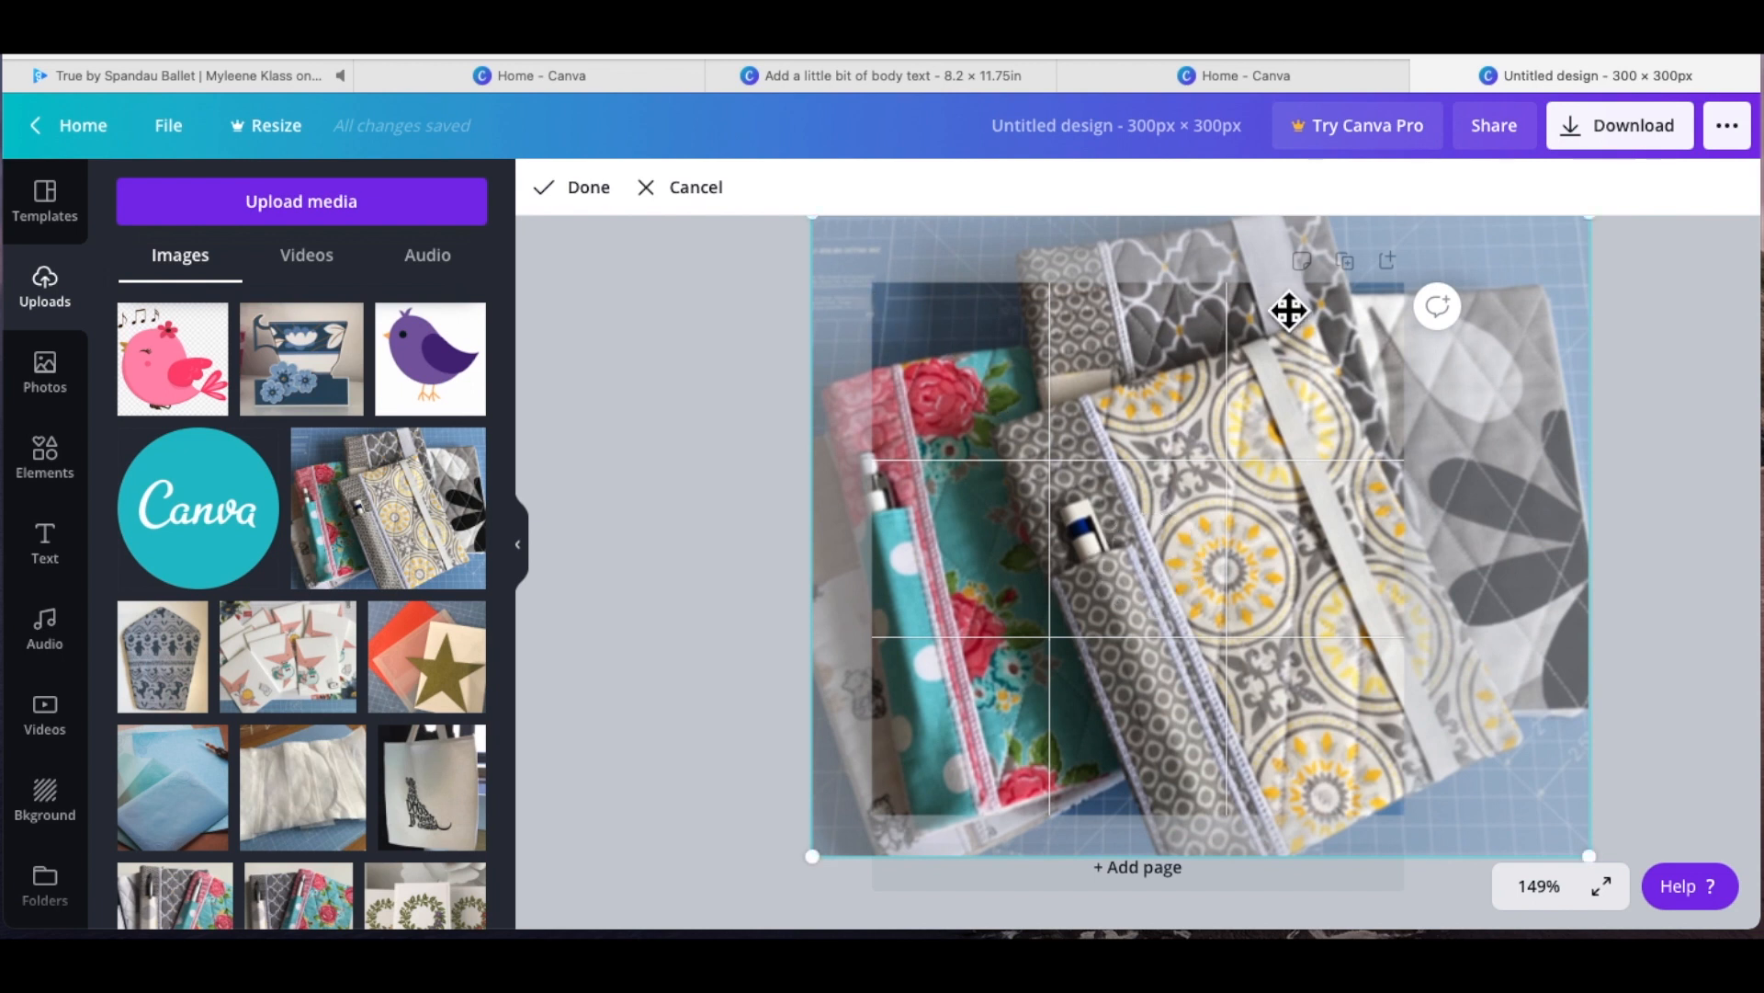
{"action": "left_click", "coordinate": [588, 189]}
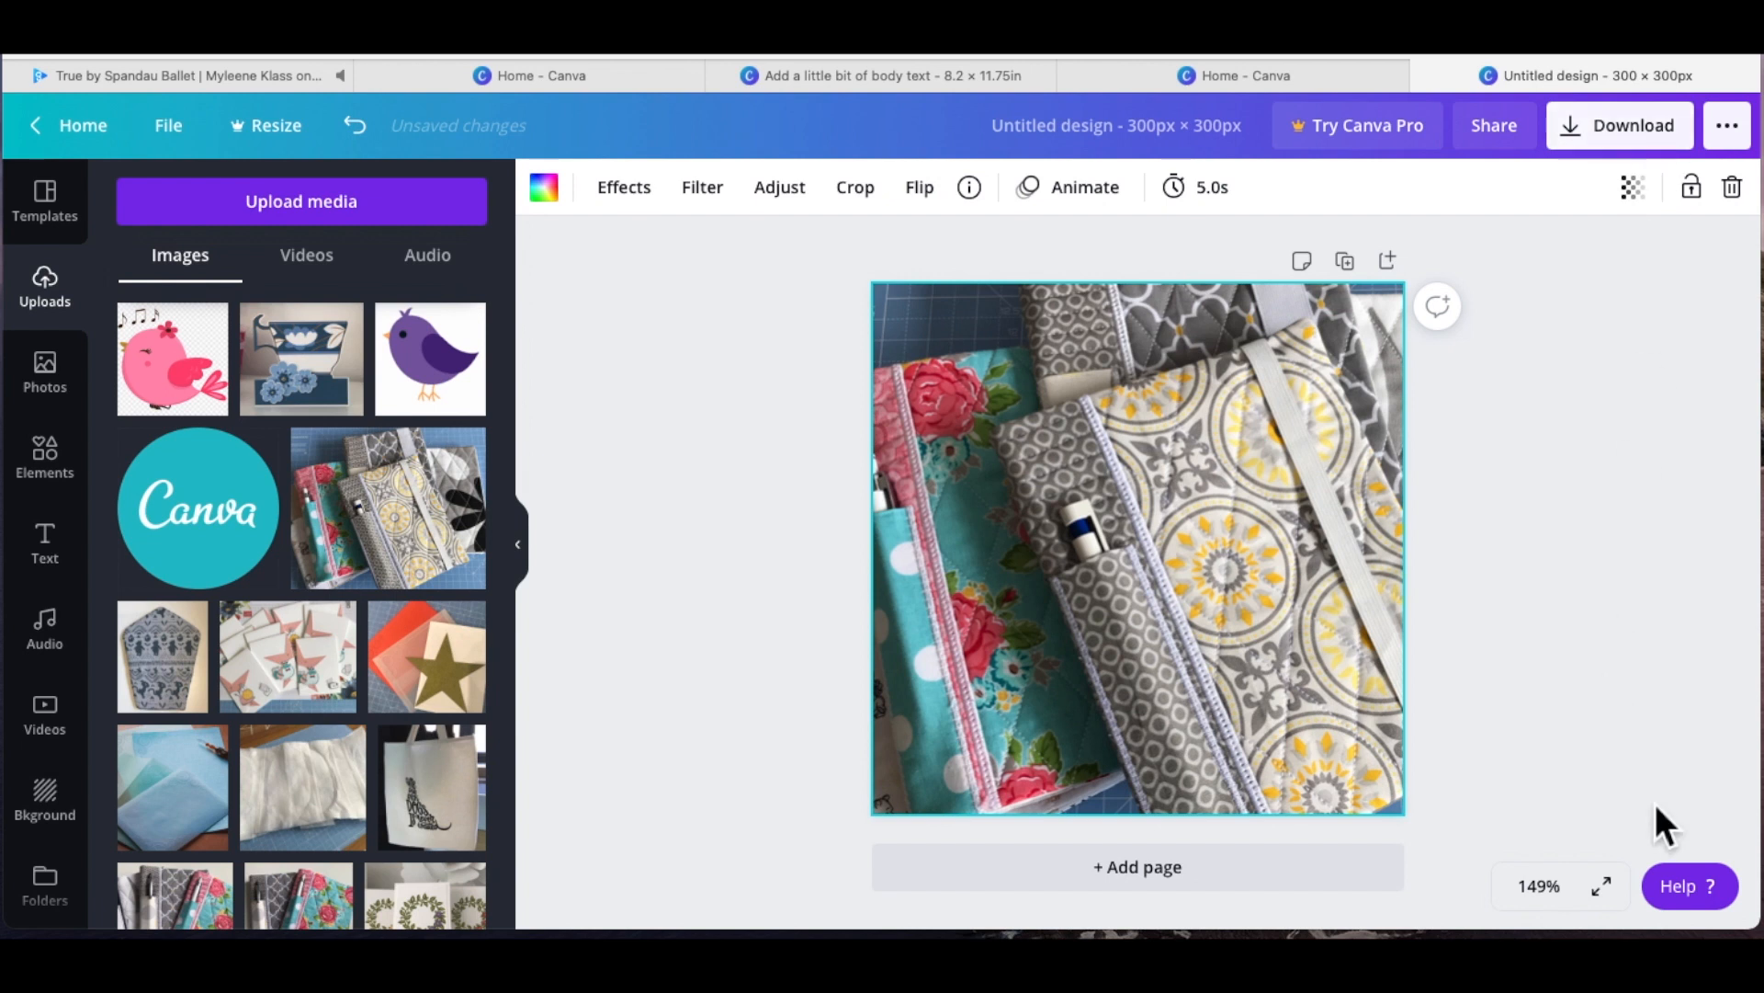
Step: Delete the notebook covers photo from the page and return to the home page
{"action": "key", "text": "Delete"}
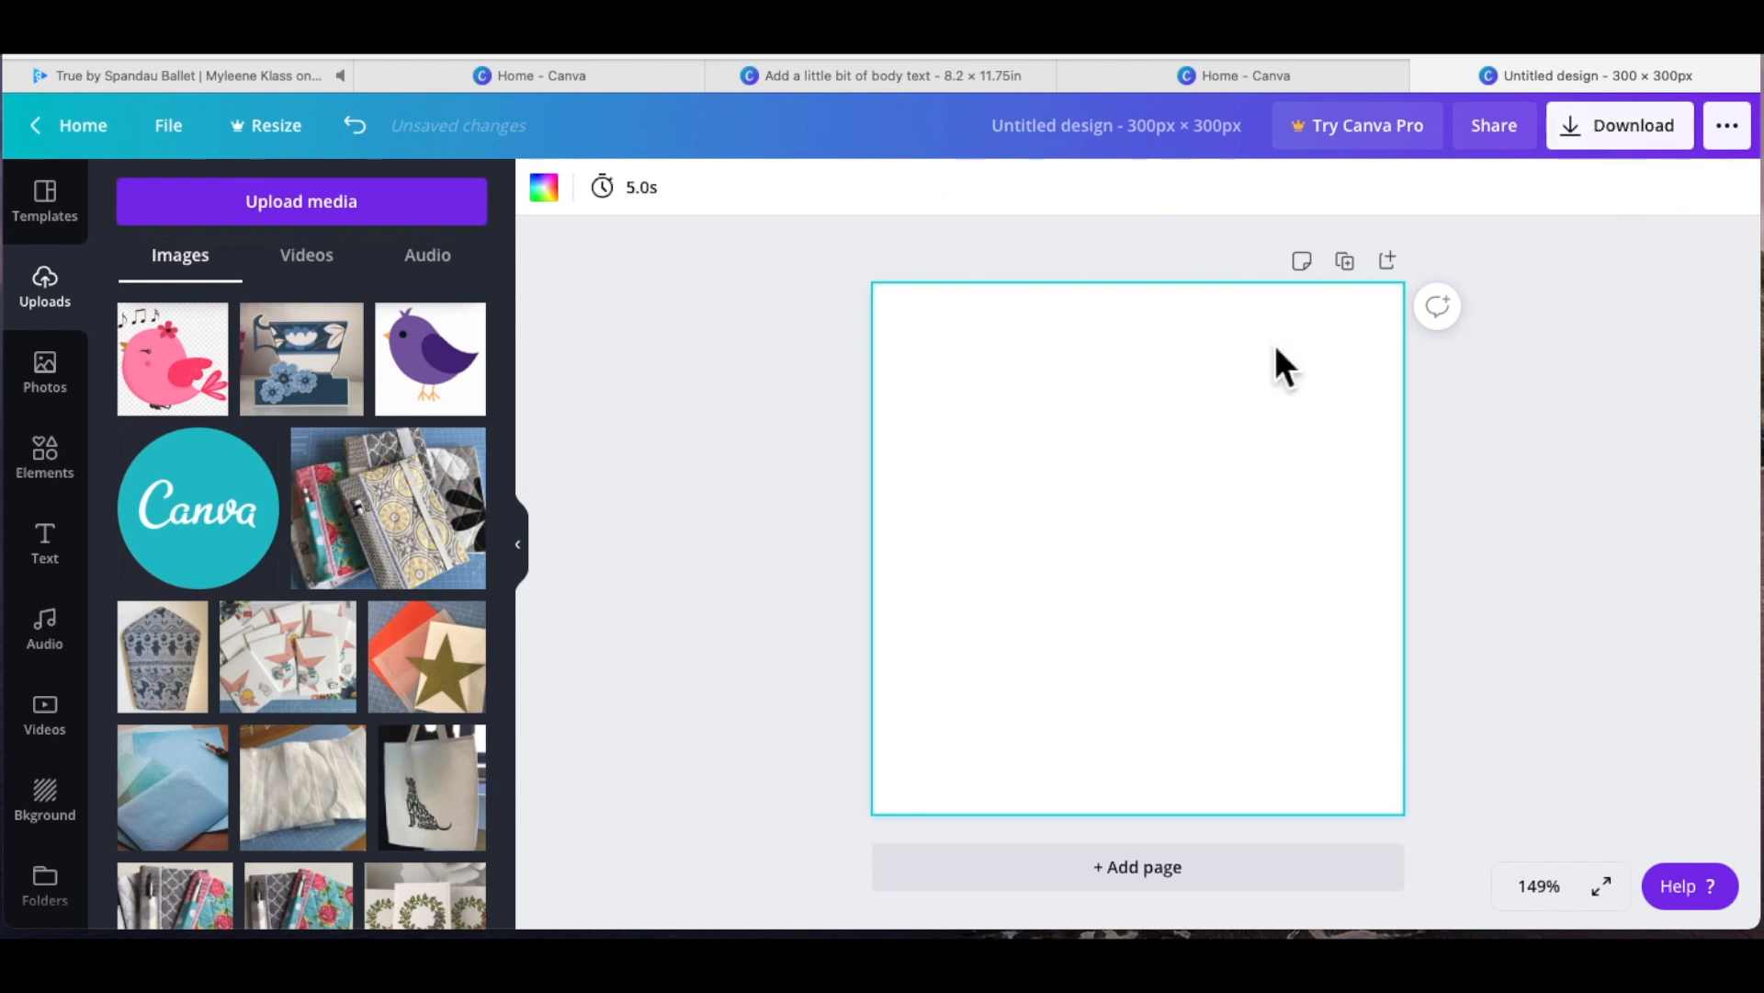
{"action": "left_click", "coordinate": [81, 127]}
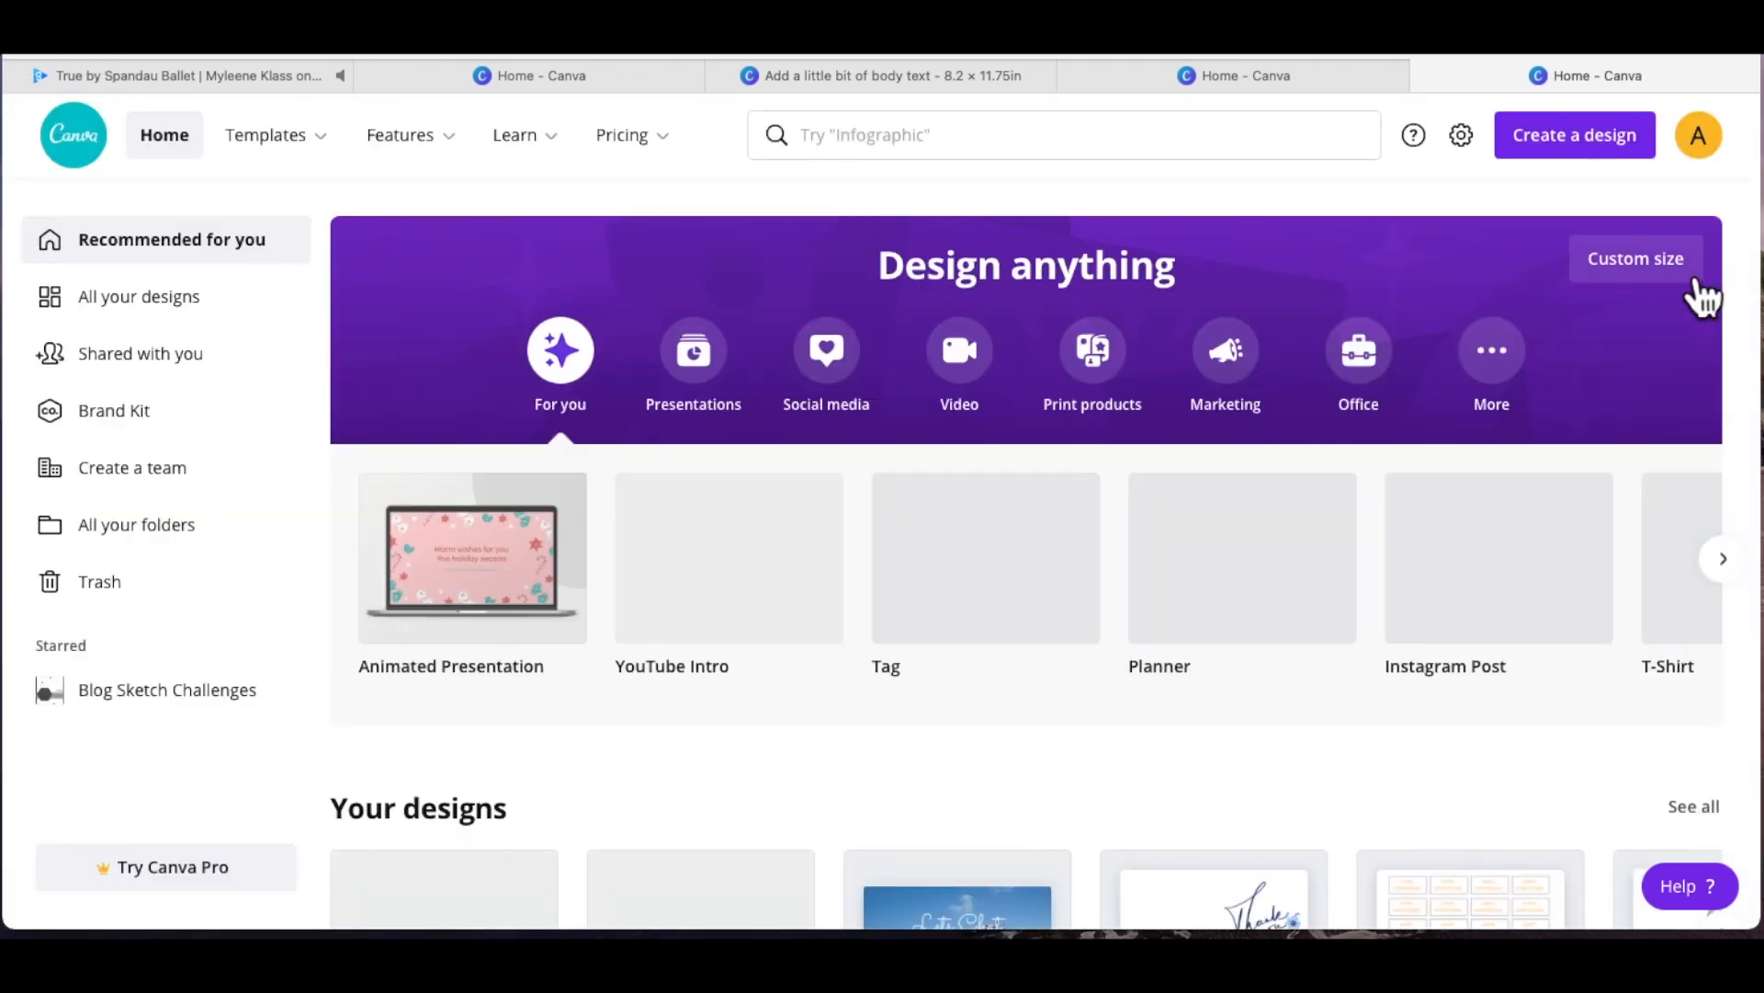
Step: Create a new blank design with the recent custom size 11.69 x 8.26 in
{"action": "left_click", "coordinate": [1654, 267]}
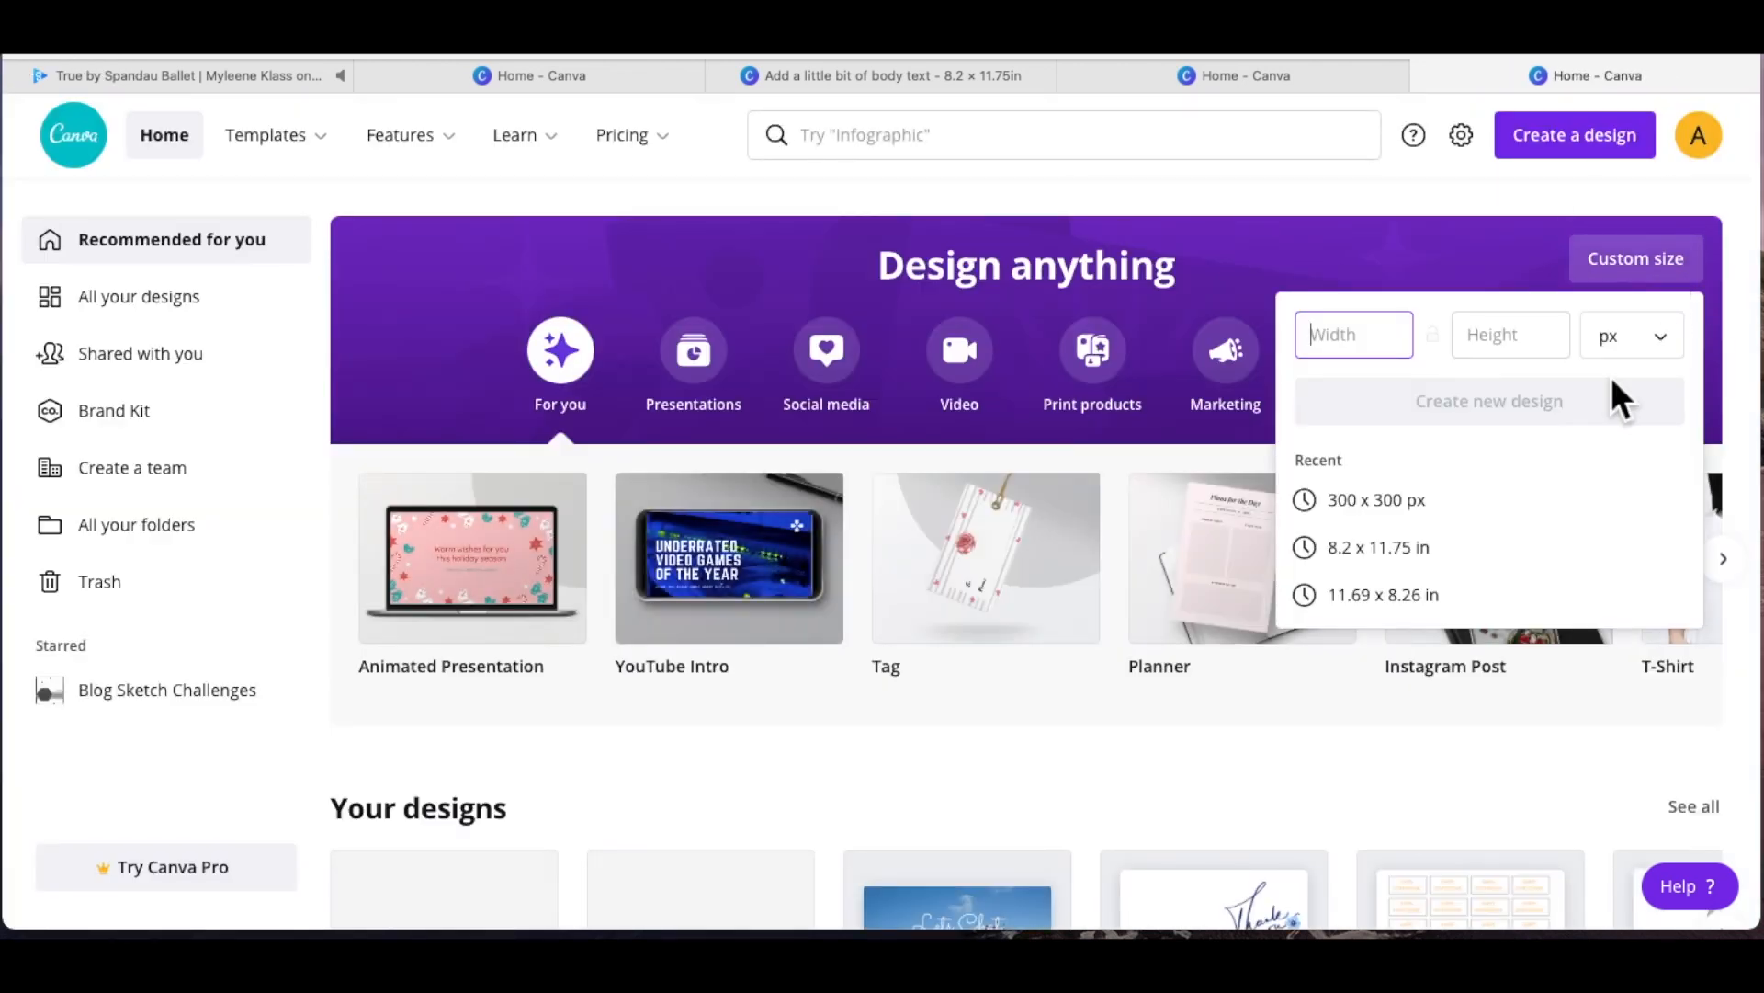
{"action": "left_click", "coordinate": [1680, 357]}
{"action": "left_click", "coordinate": [1674, 395]}
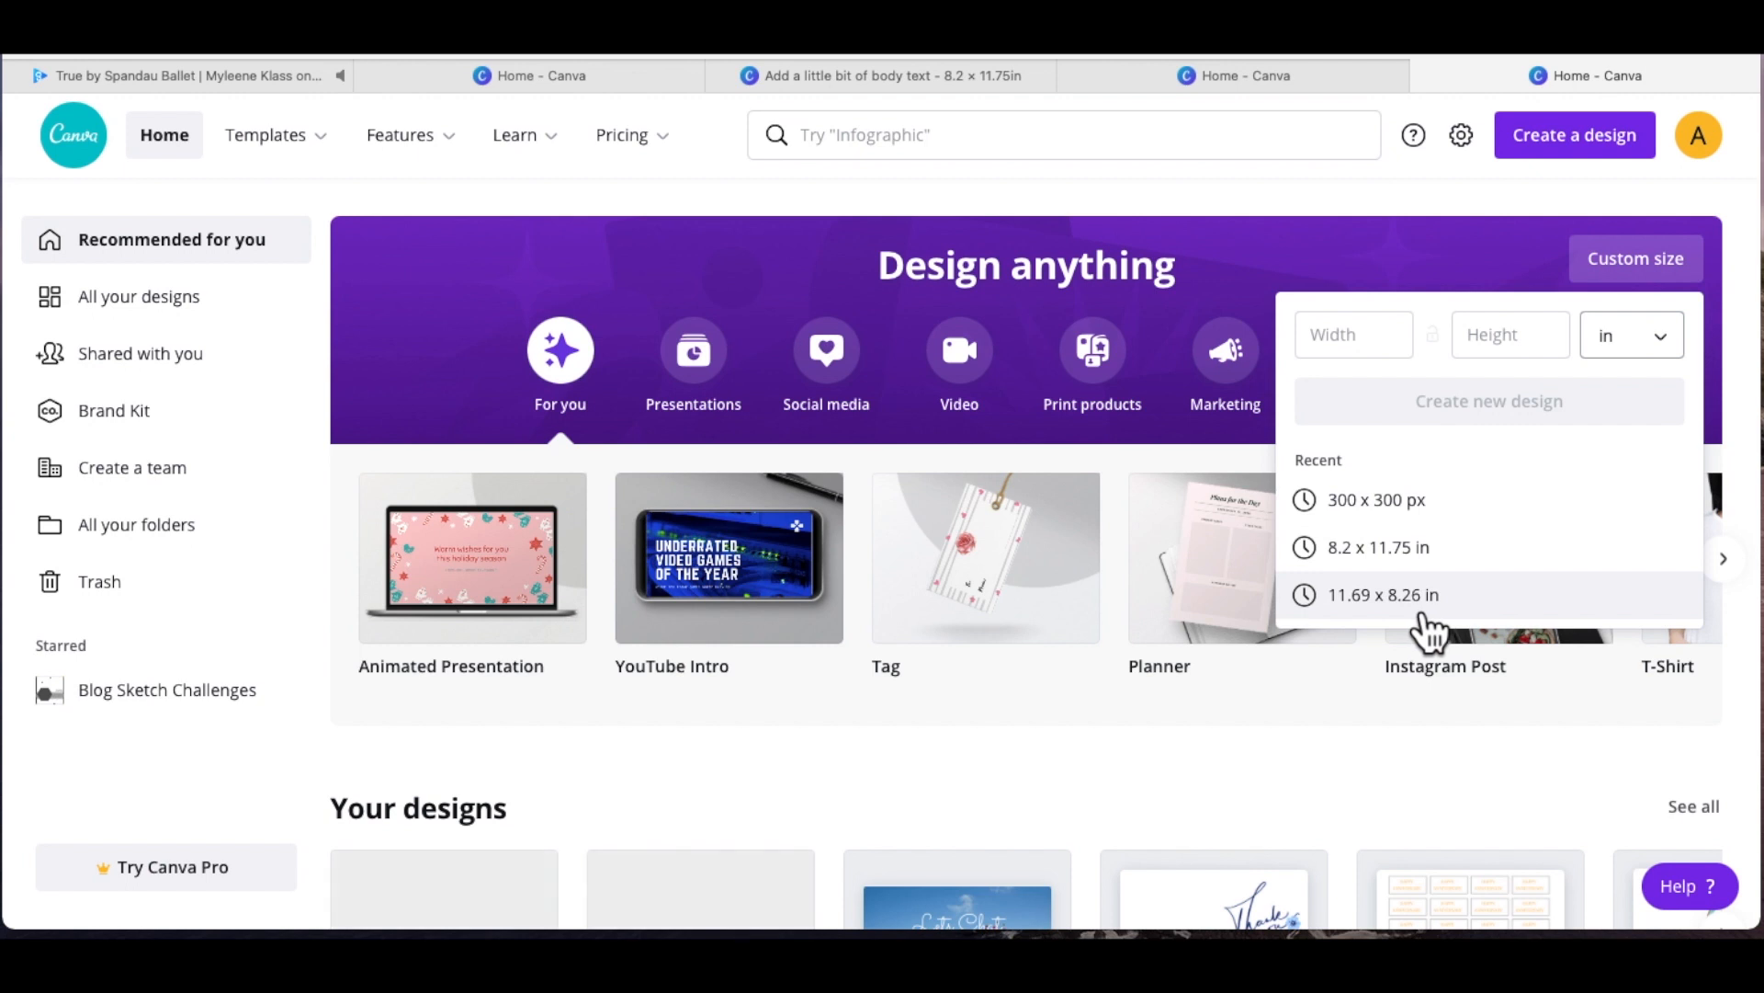
{"action": "left_click", "coordinate": [1371, 609]}
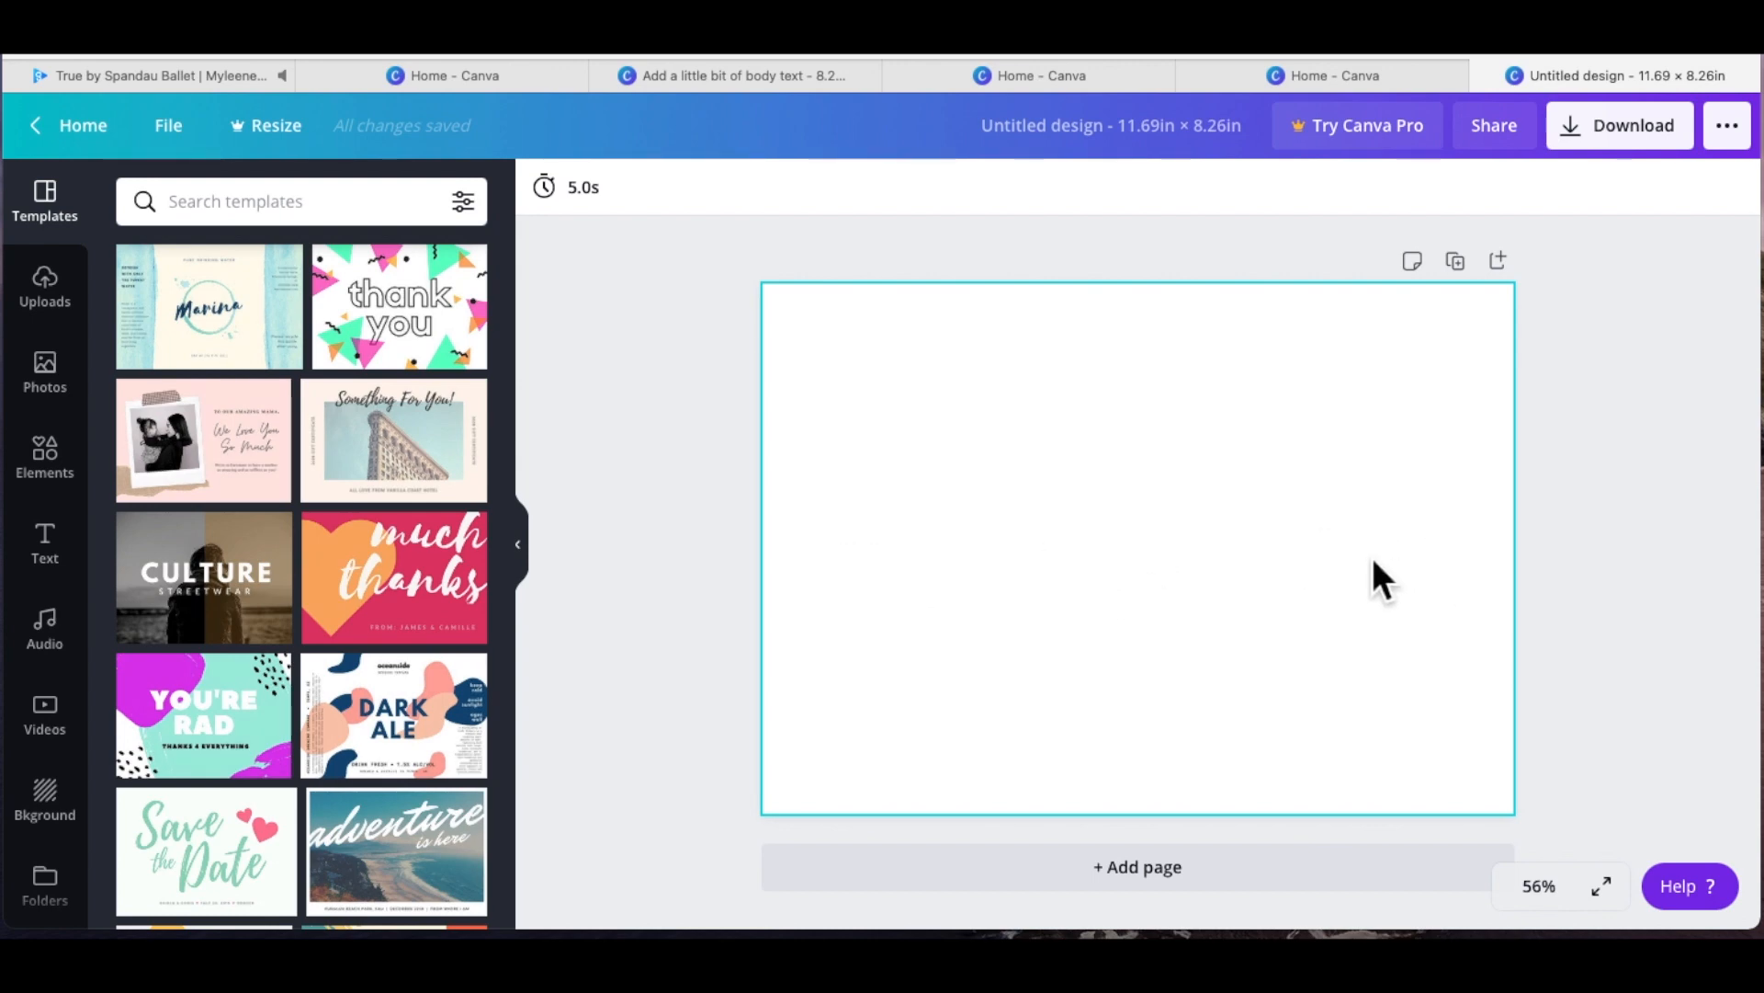
Step: Add a square from the basic shapes to the page and resize it to about 4.6 × 4.6 in
{"action": "left_click", "coordinate": [61, 478]}
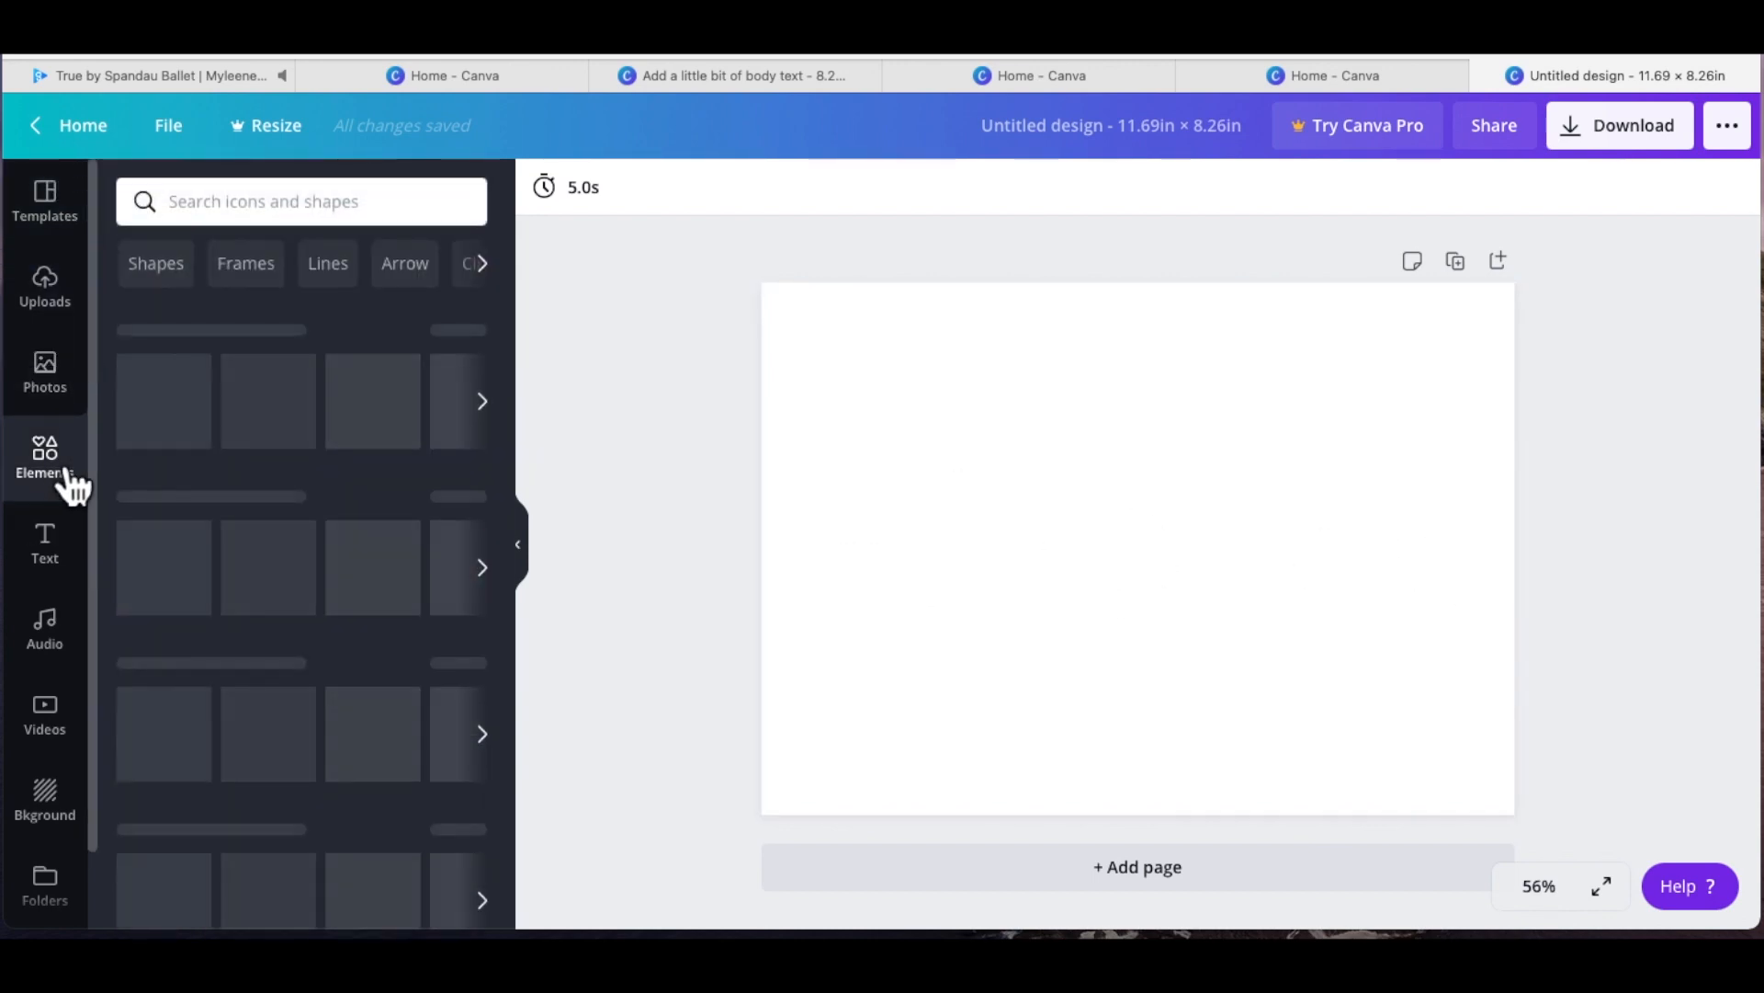
{"action": "scroll", "coordinate": [313, 427], "scroll_direction": "down", "scroll_amount": 3}
{"action": "left_click_drag", "start_coordinate": [280, 602], "coordinate": [930, 478]}
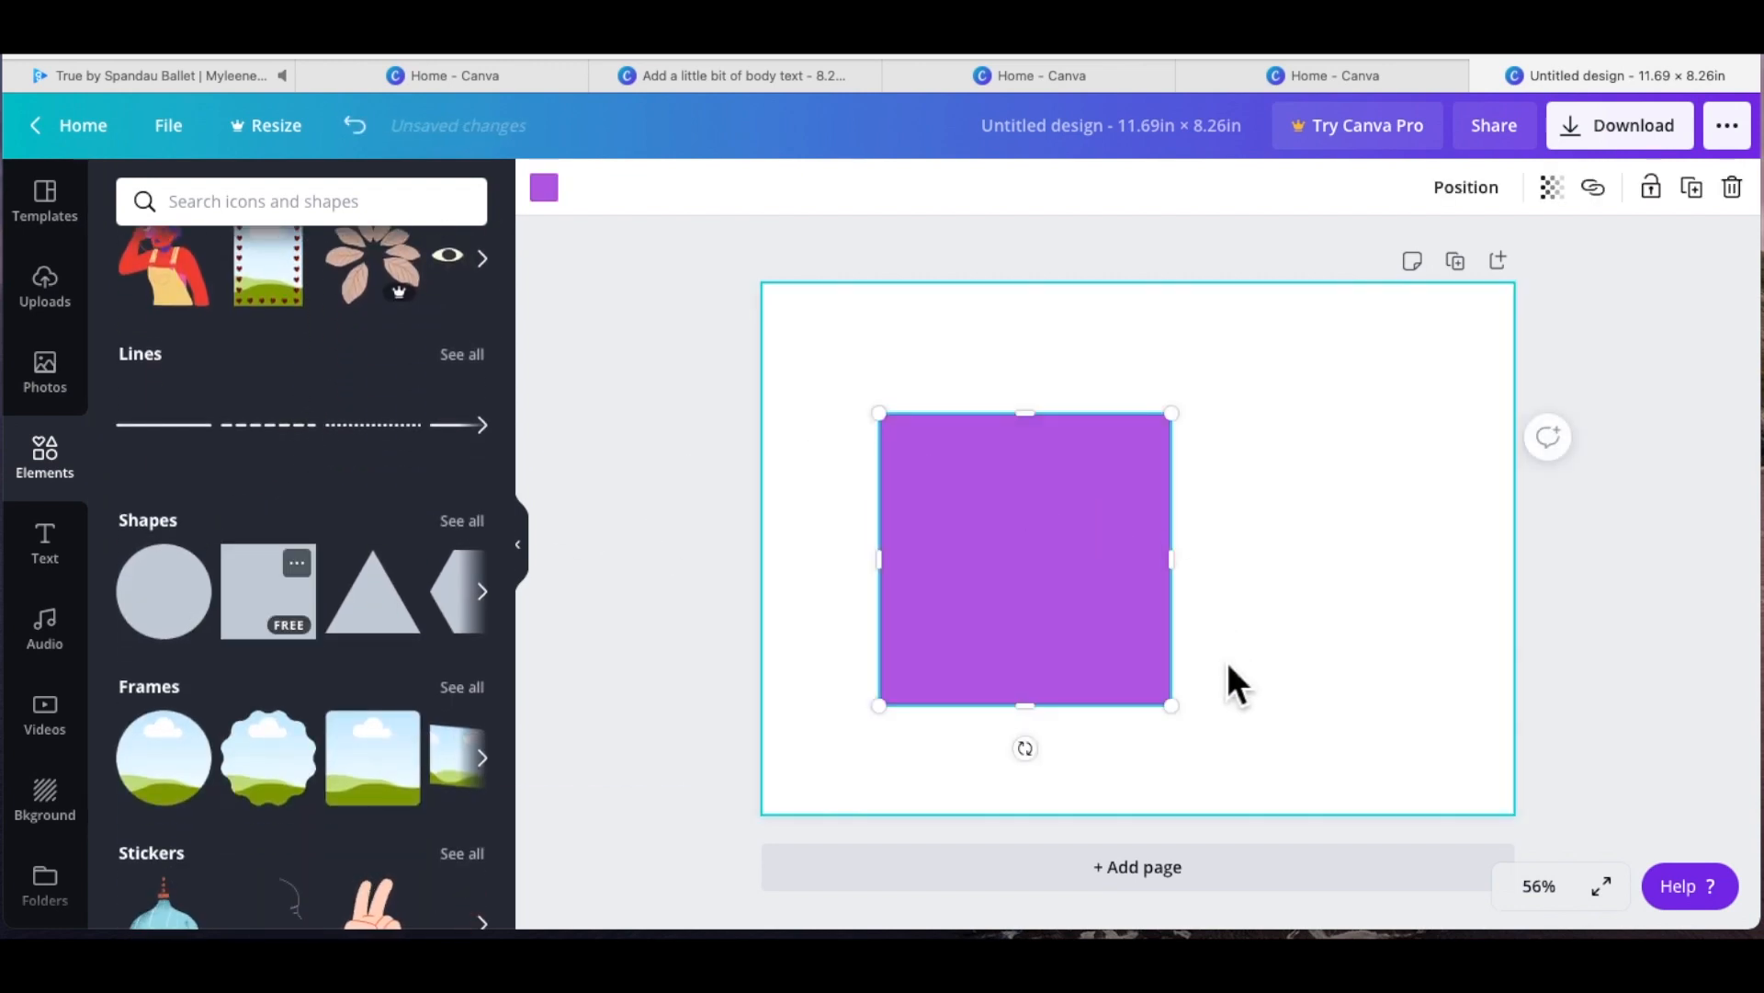
{"action": "left_click_drag", "start_coordinate": [1193, 731], "coordinate": [1154, 679]}
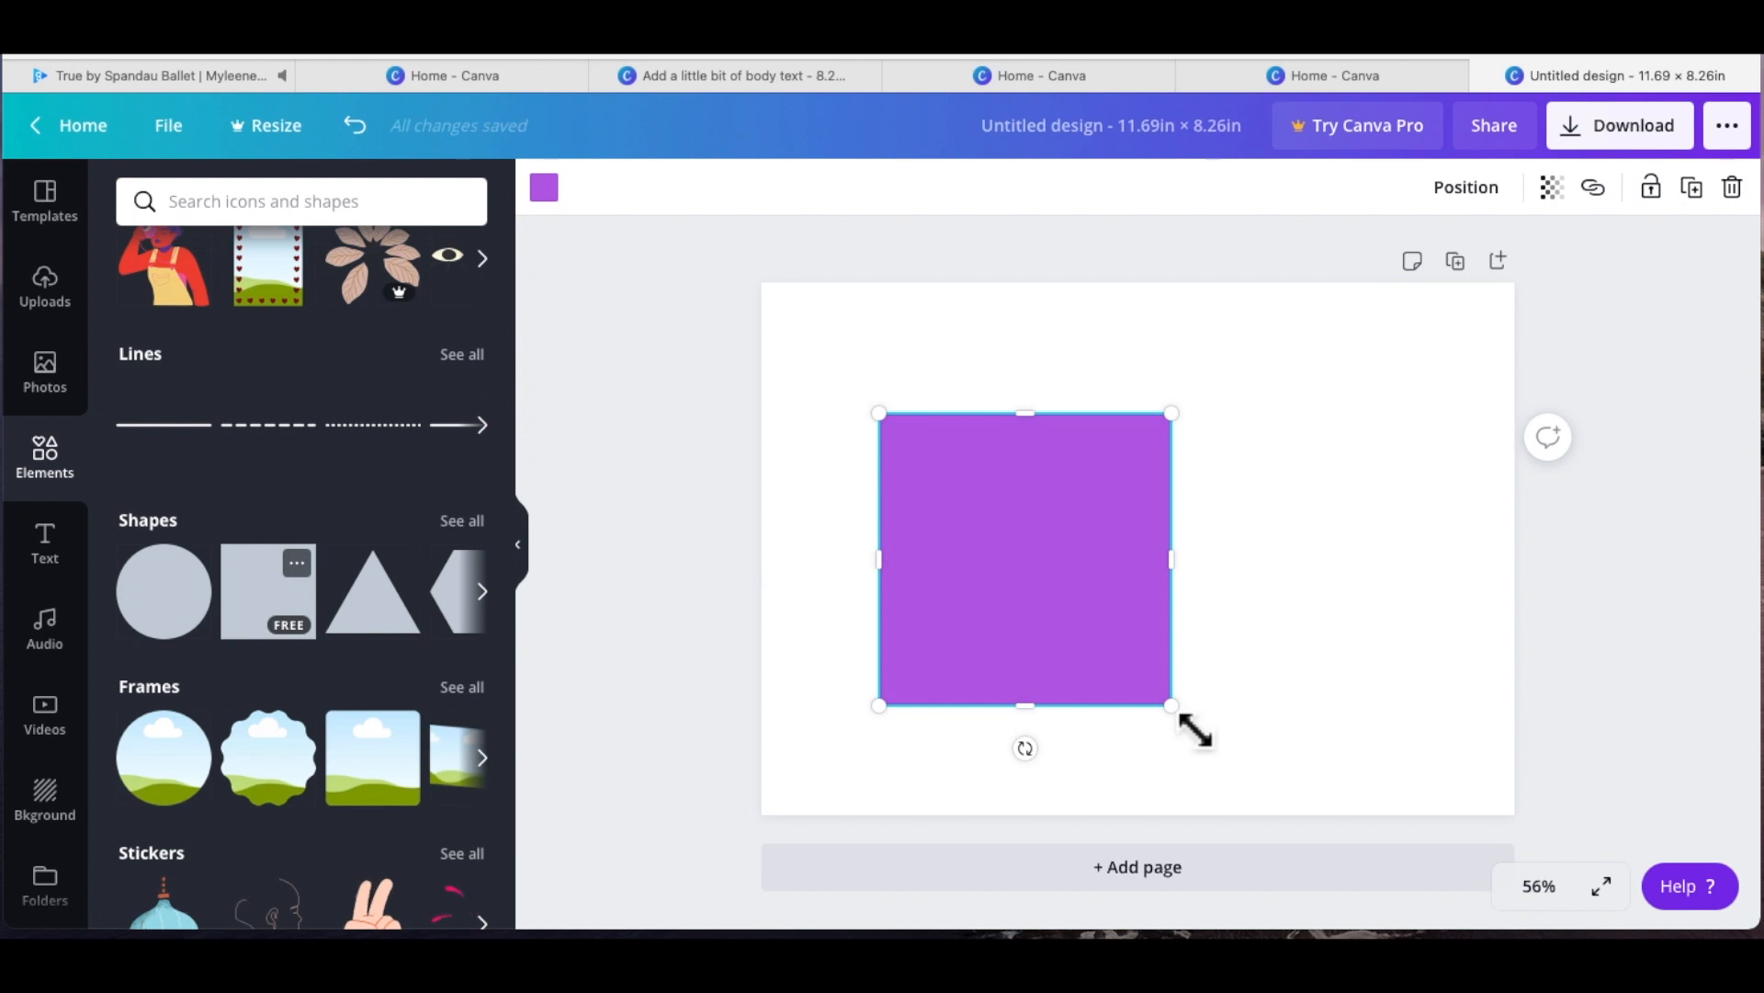
{"action": "left_click_drag", "start_coordinate": [923, 643], "coordinate": [1031, 724]}
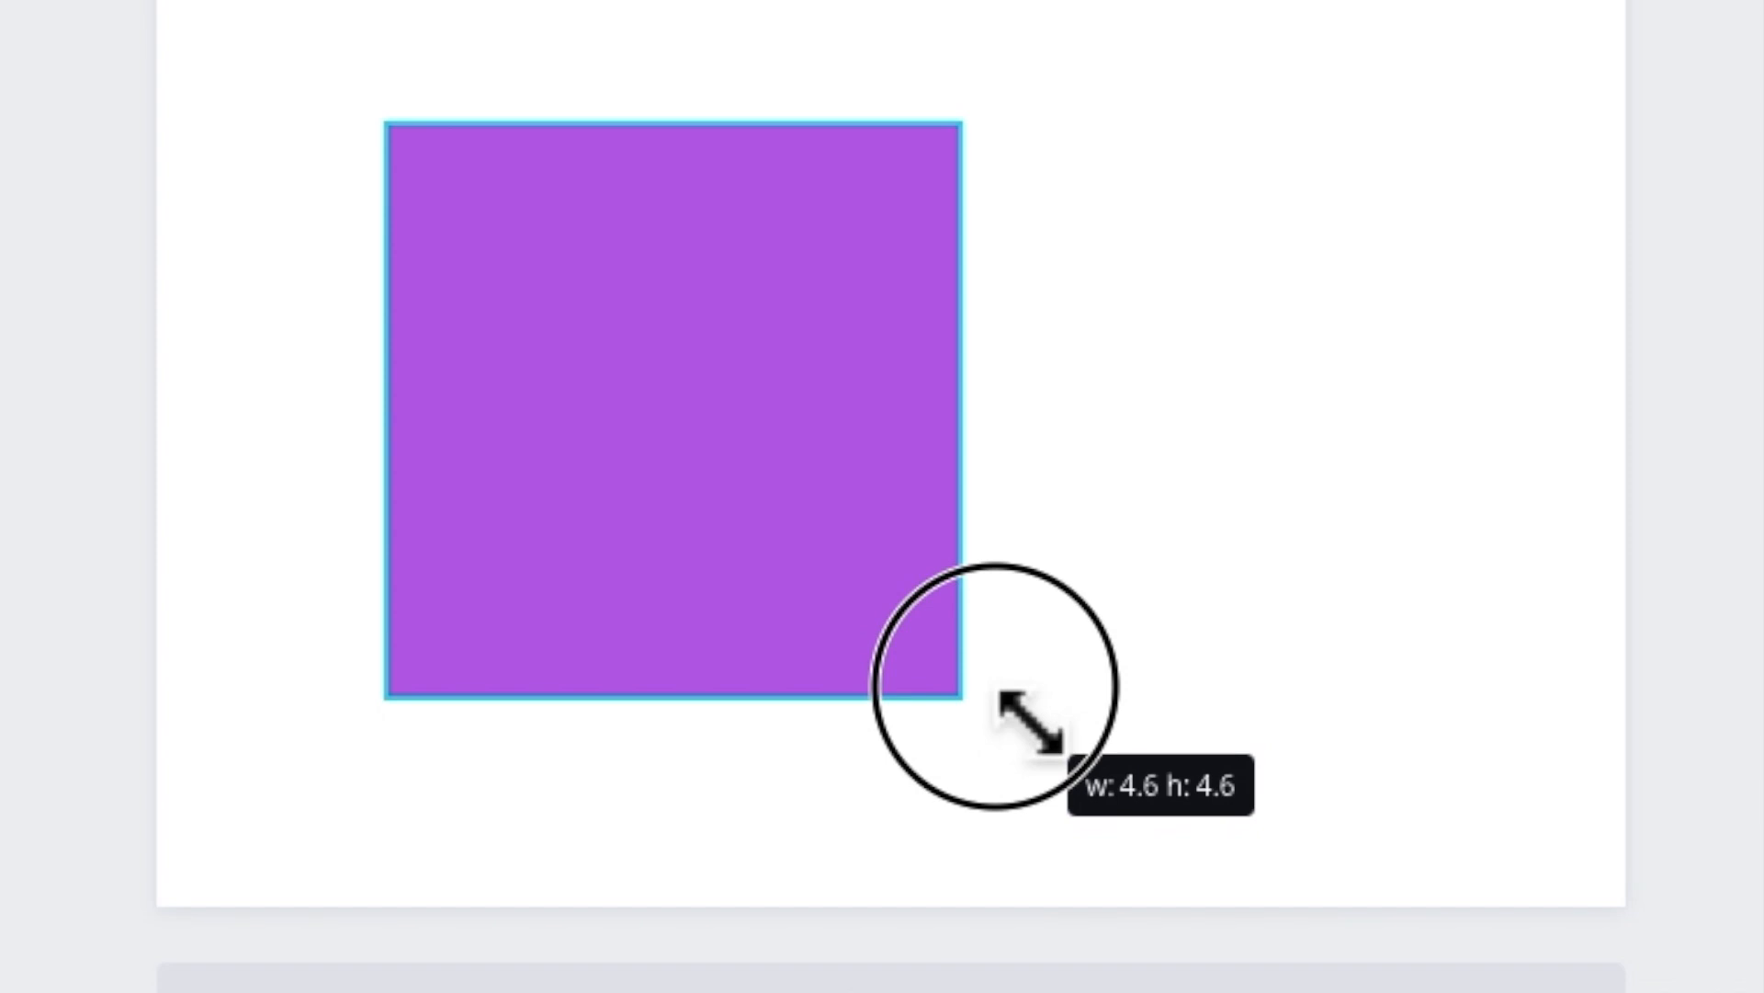
Step: Shrink the purple square to a small square, then delete it from the page
{"action": "left_click_drag", "start_coordinate": [1029, 721], "coordinate": [678, 413]}
{"action": "left_click", "coordinate": [956, 448]}
{"action": "left_click", "coordinate": [432, 204]}
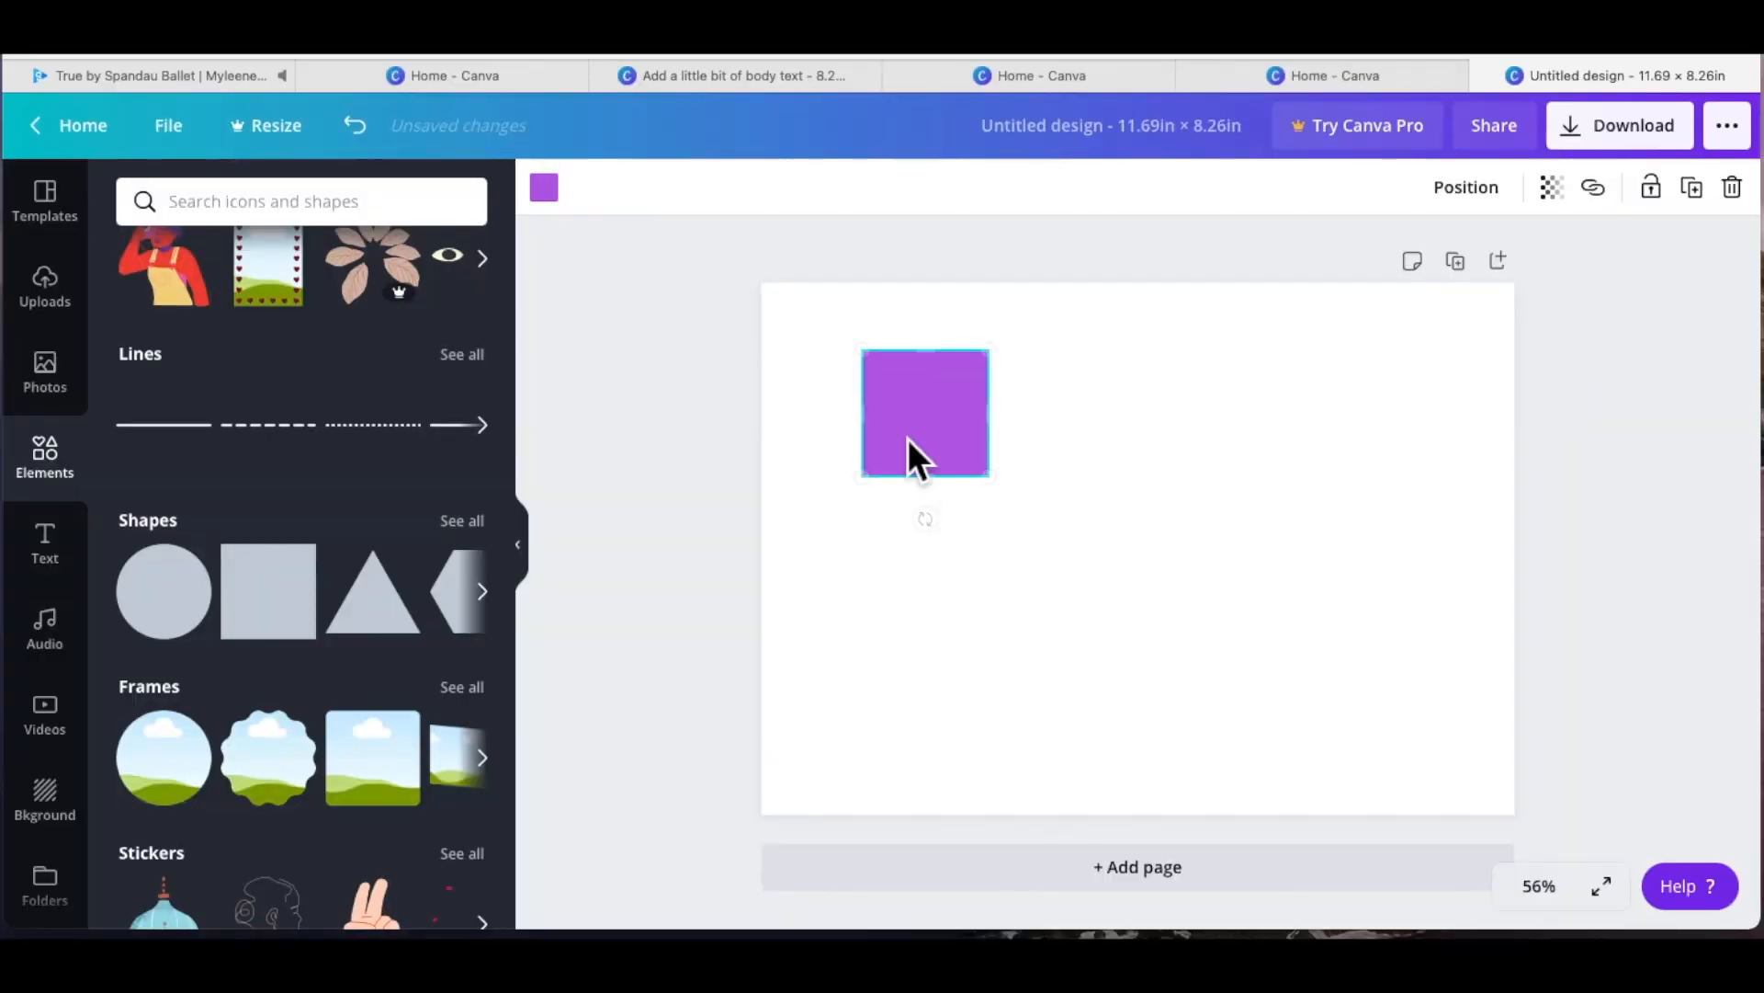
{"action": "left_click", "coordinate": [908, 439]}
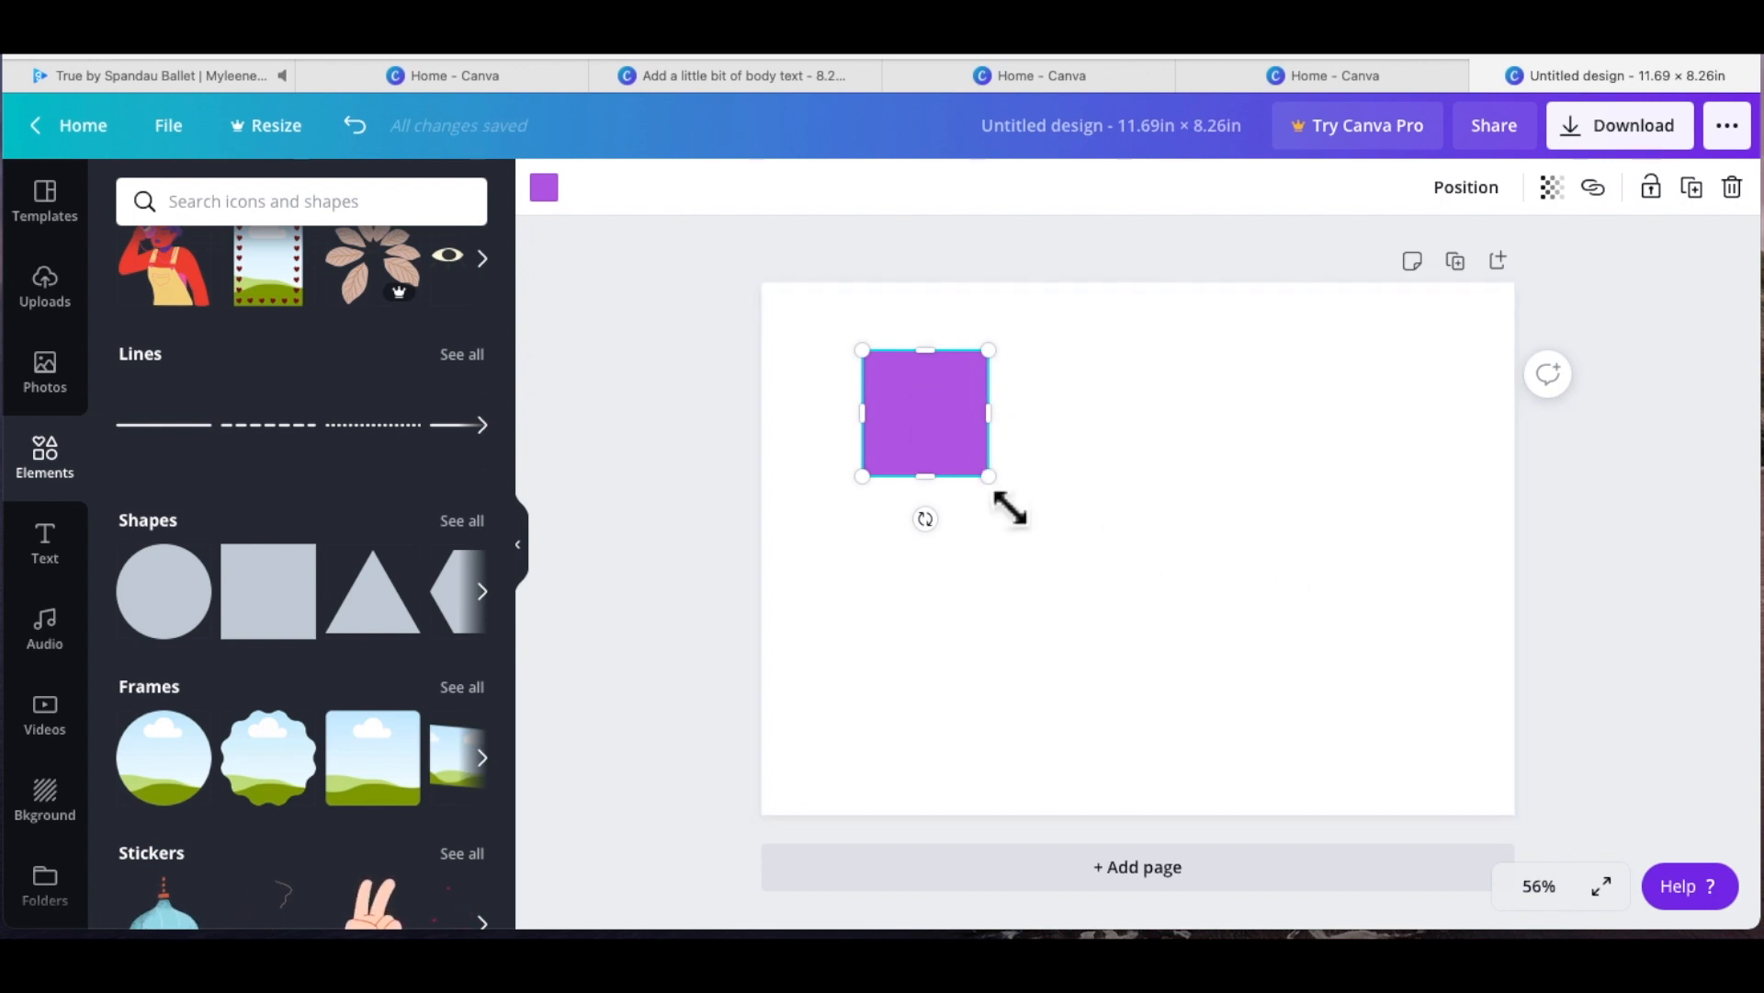
{"action": "mouse_move", "coordinate": [991, 479]}
{"action": "left_mouse_down"}
{"action": "mouse_move", "coordinate": [1119, 586]}
{"action": "mouse_move", "coordinate": [999, 488]}
{"action": "left_mouse_up"}
{"action": "key", "text": "Delete"}
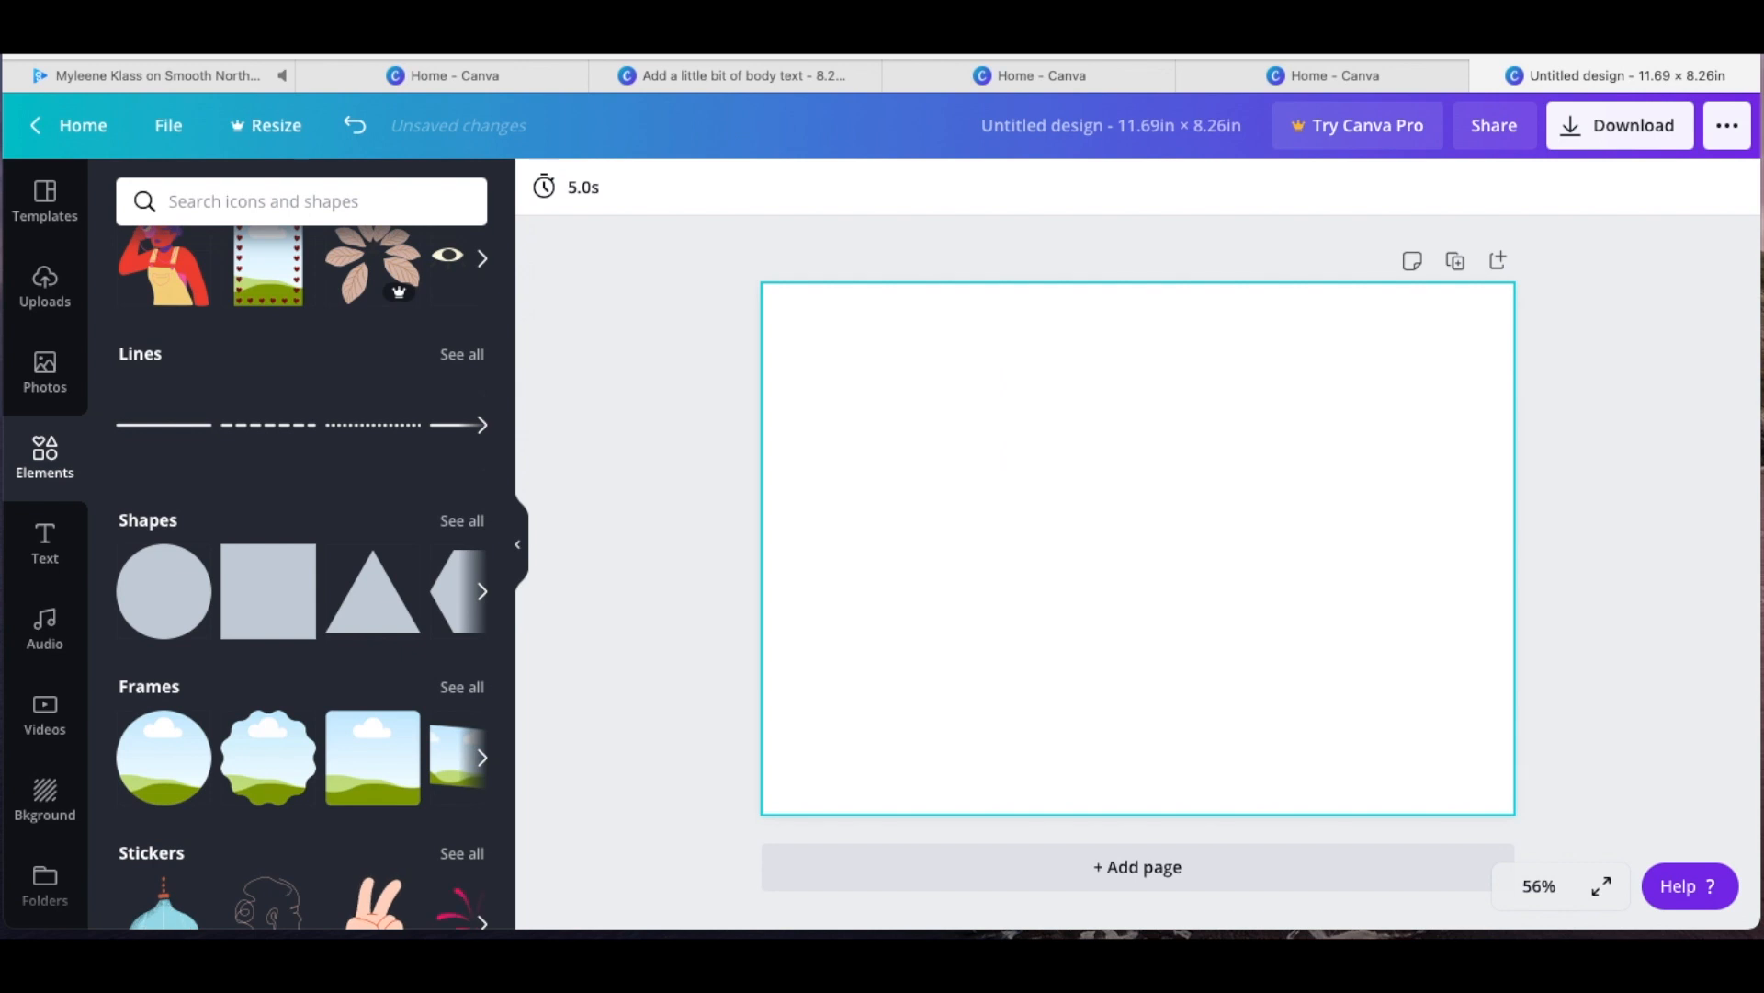
Step: Look through the remaining element categories, the videos, the audio tracks and the folders
{"action": "scroll", "coordinate": [413, 504], "scroll_direction": "down", "scroll_amount": 4}
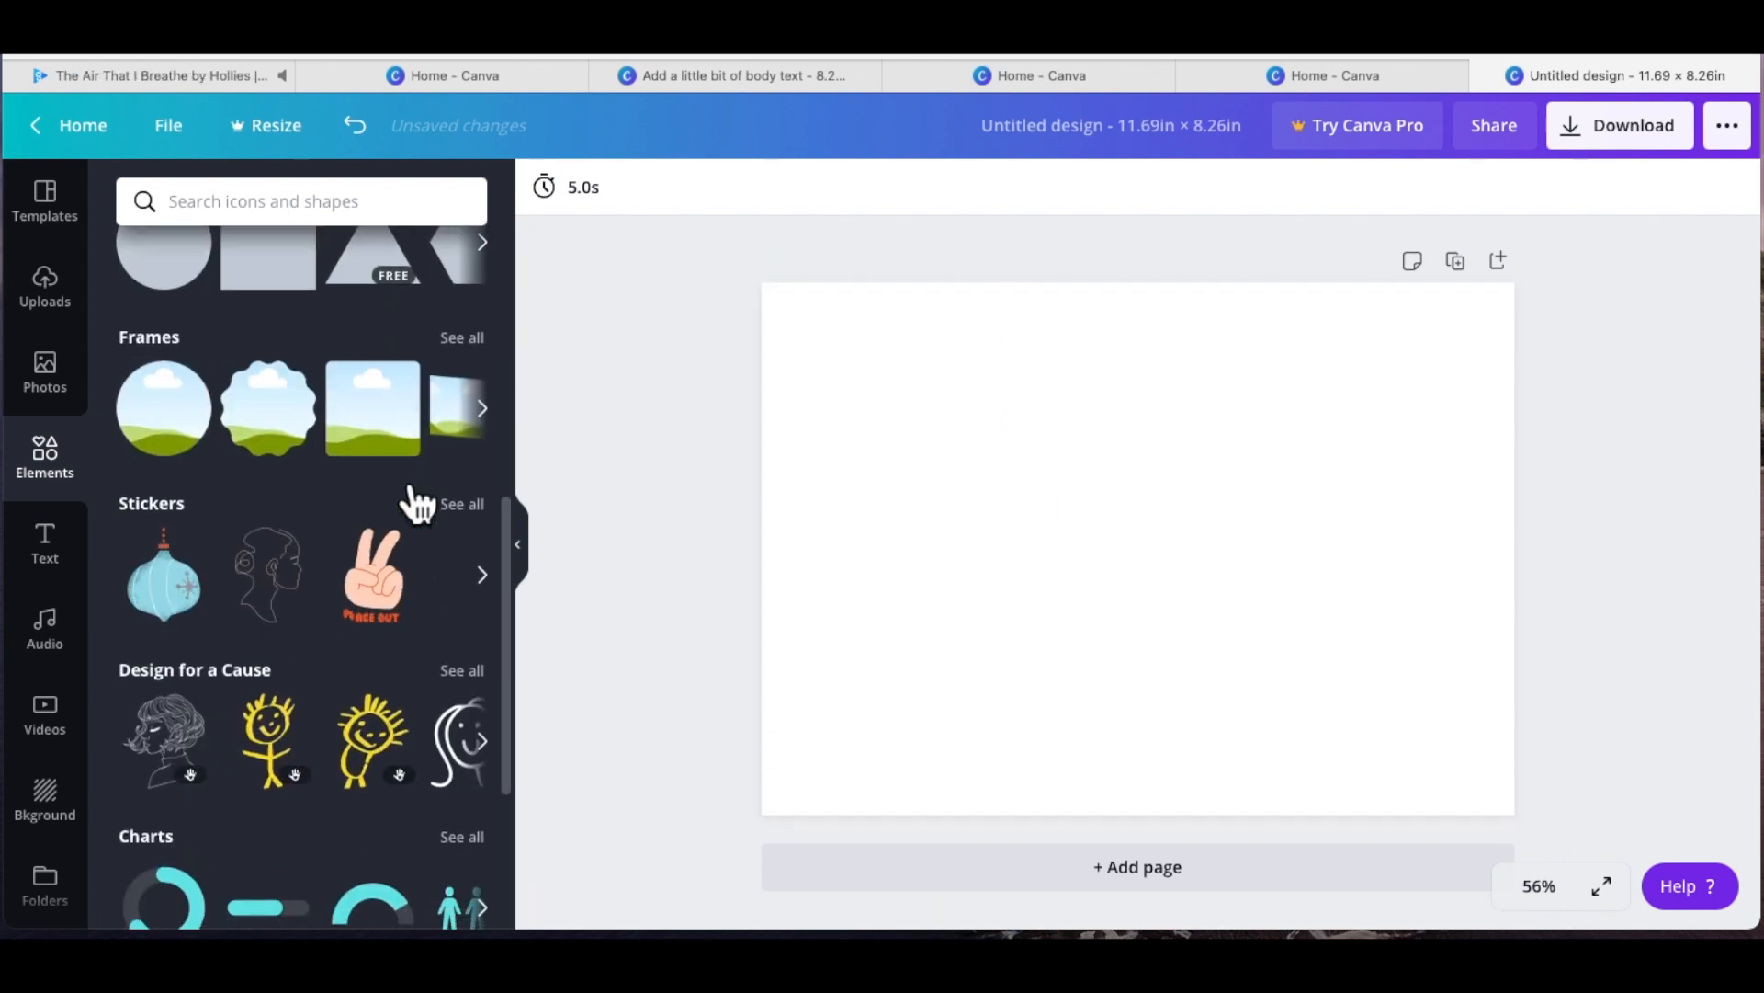
{"action": "left_click", "coordinate": [76, 726]}
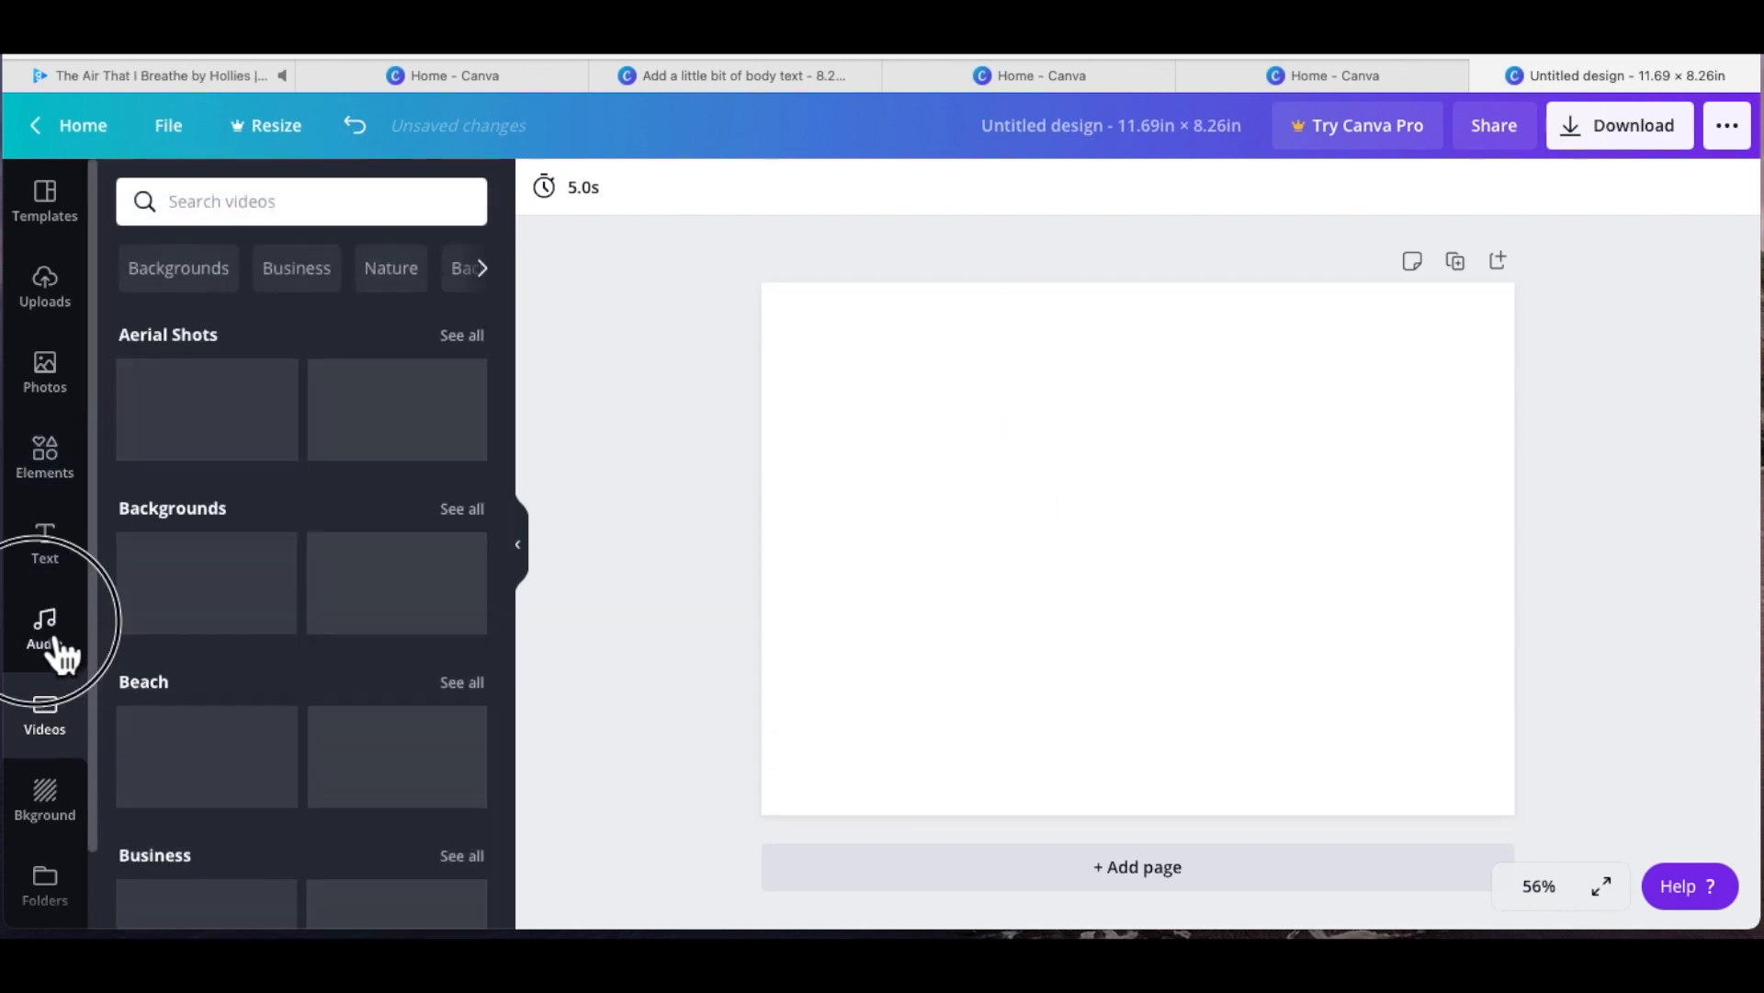
{"action": "left_click", "coordinate": [53, 649]}
{"action": "scroll", "coordinate": [55, 650], "scroll_direction": "down", "scroll_amount": 1}
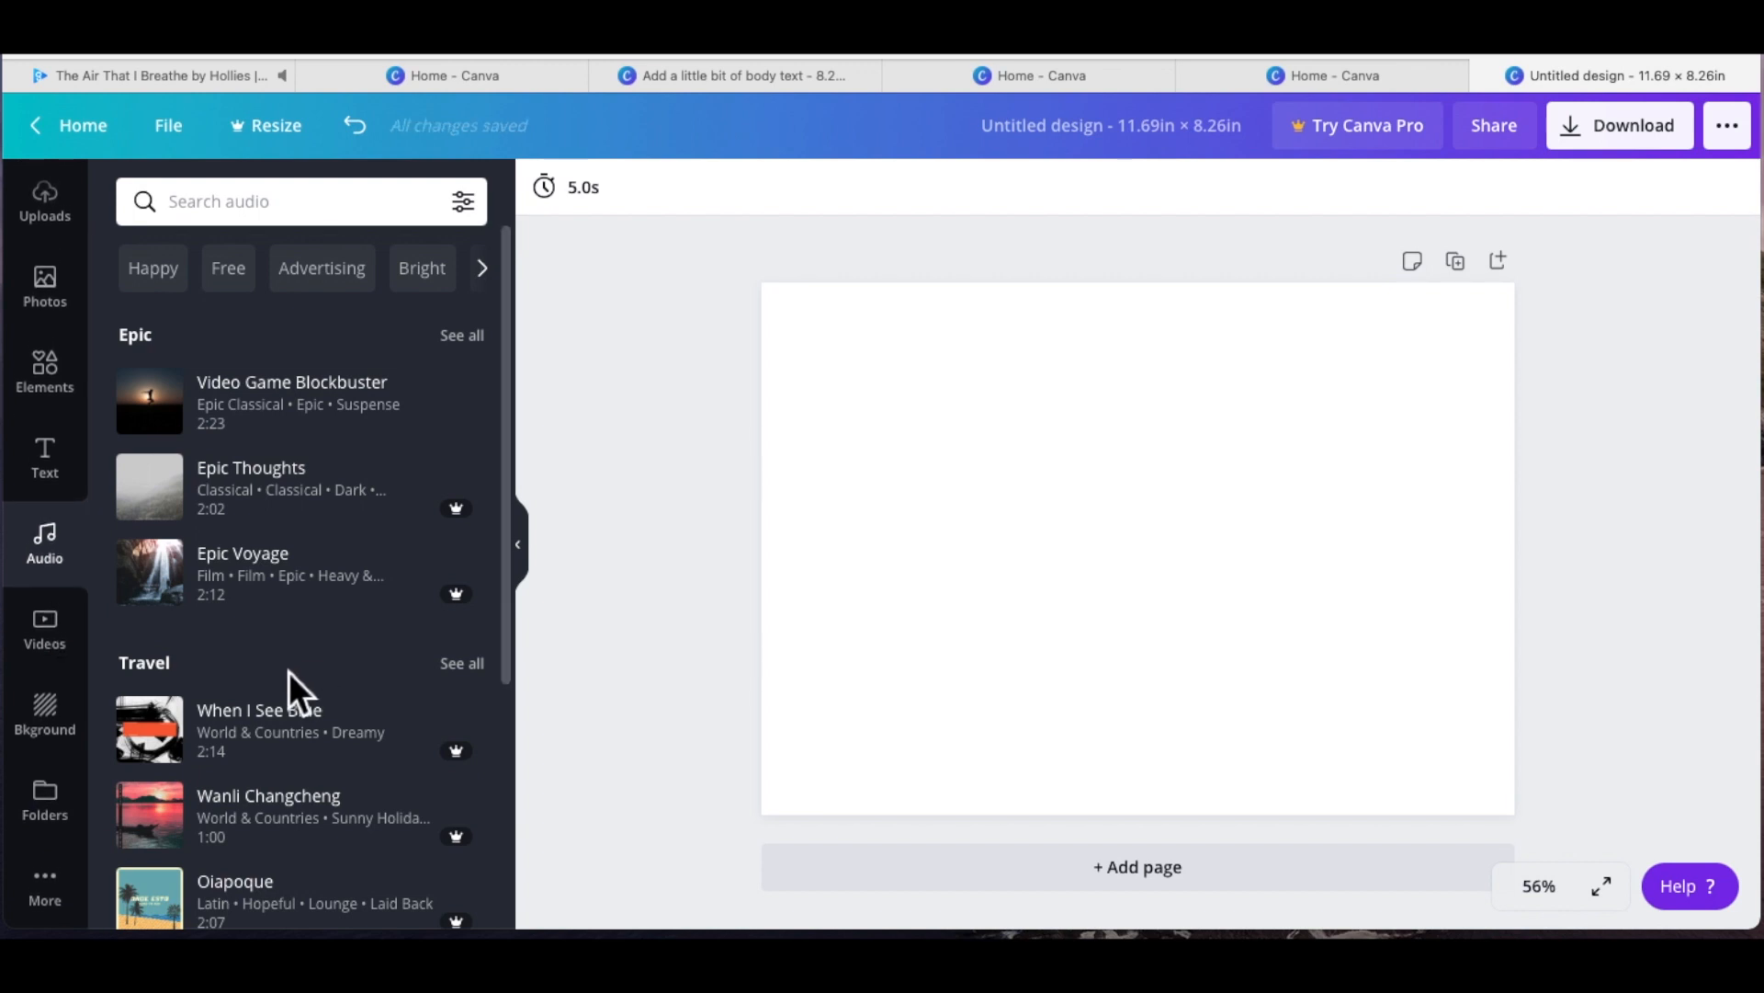
{"action": "left_click", "coordinate": [55, 820]}
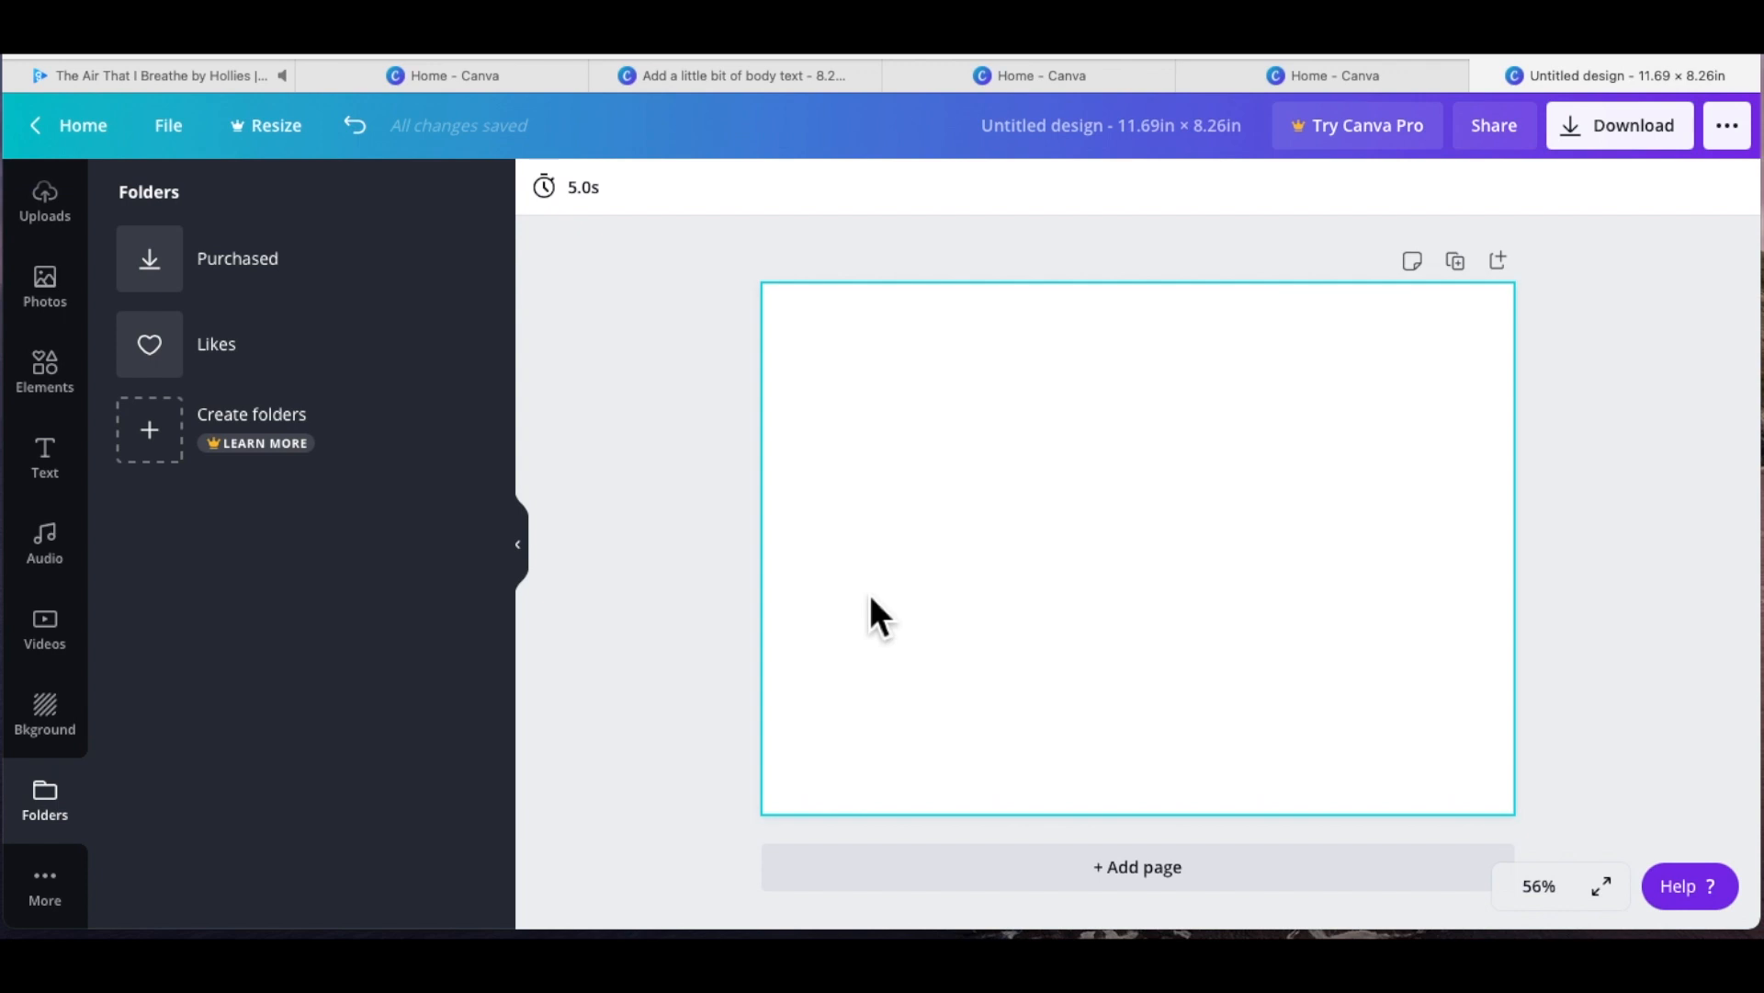
Step: Review the uploaded images, the stock photos, and the text styles with their font combinations
{"action": "left_click", "coordinate": [71, 226]}
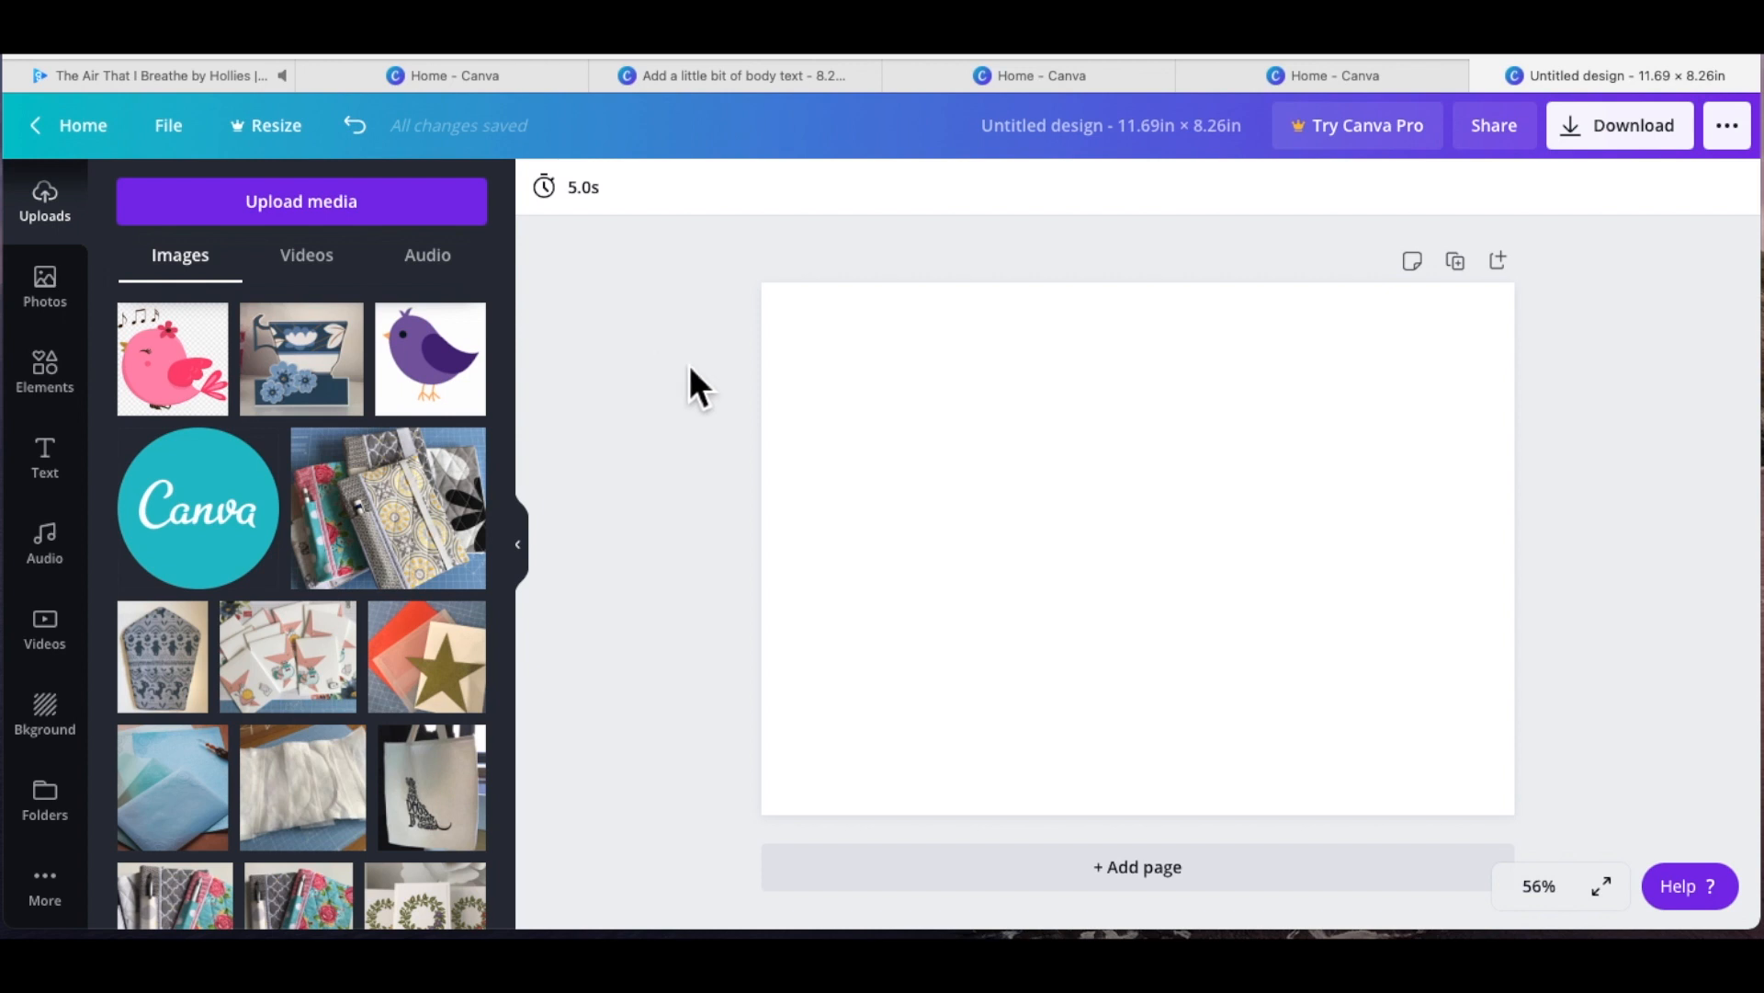
{"action": "left_click", "coordinate": [46, 296]}
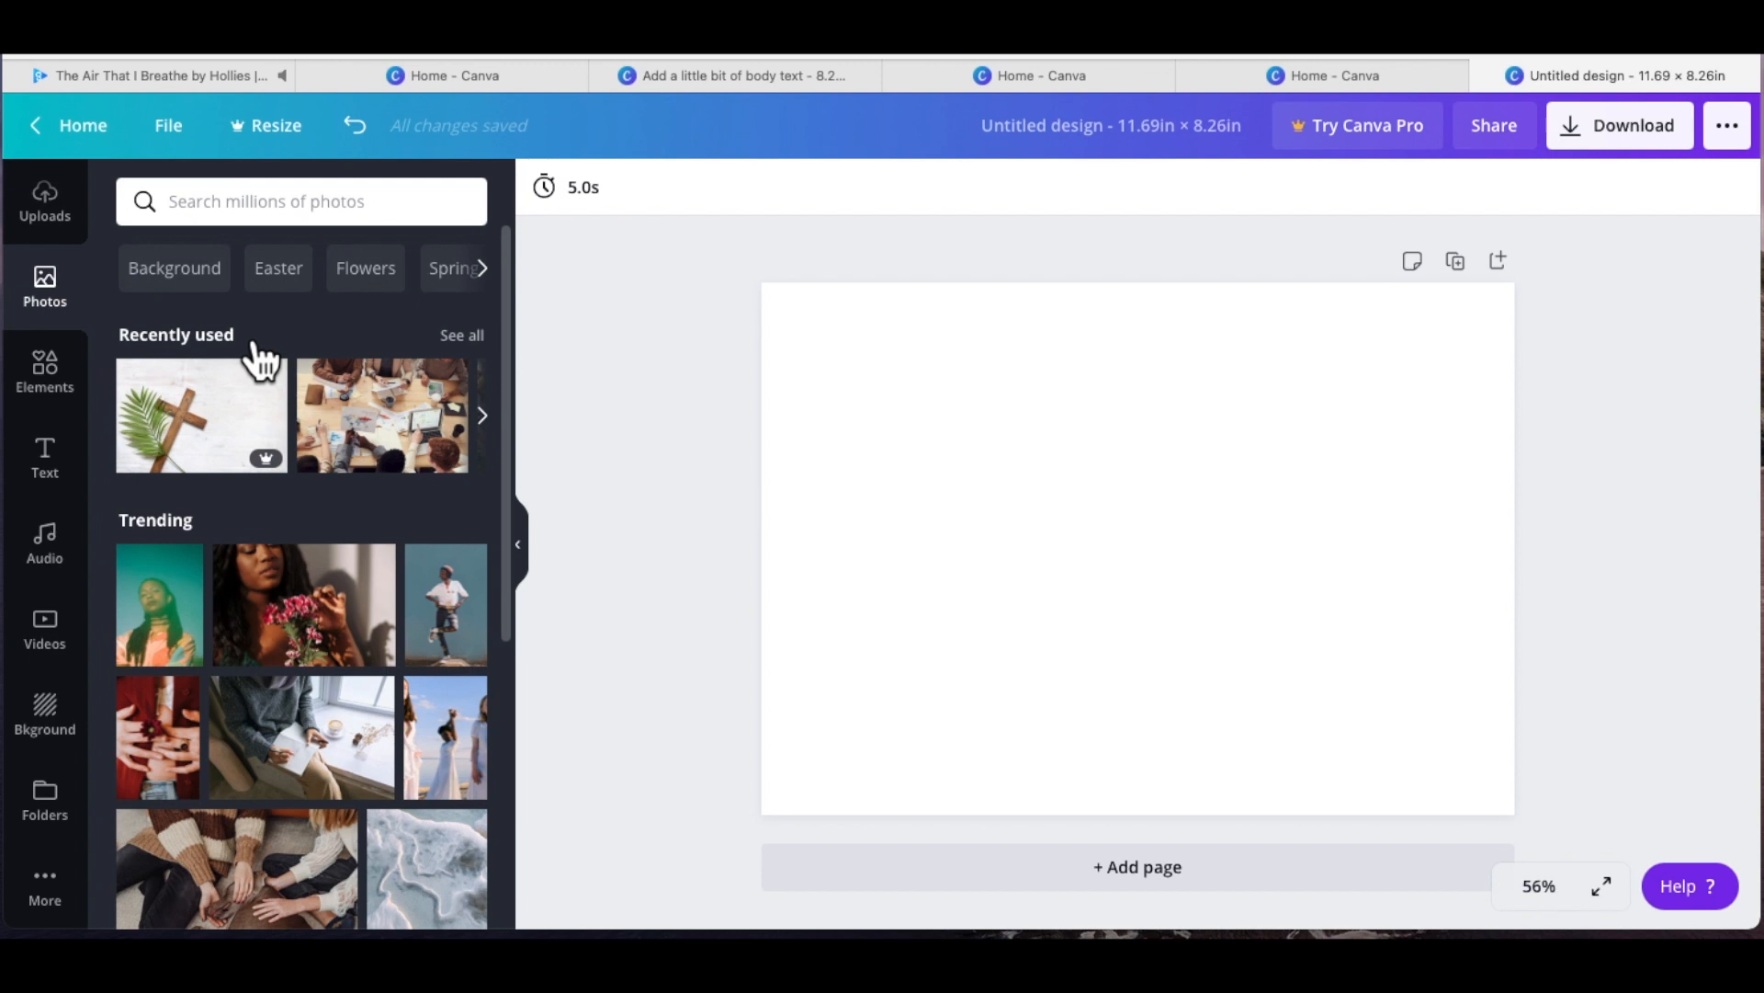
{"action": "scroll", "coordinate": [260, 360], "scroll_direction": "down", "scroll_amount": 1}
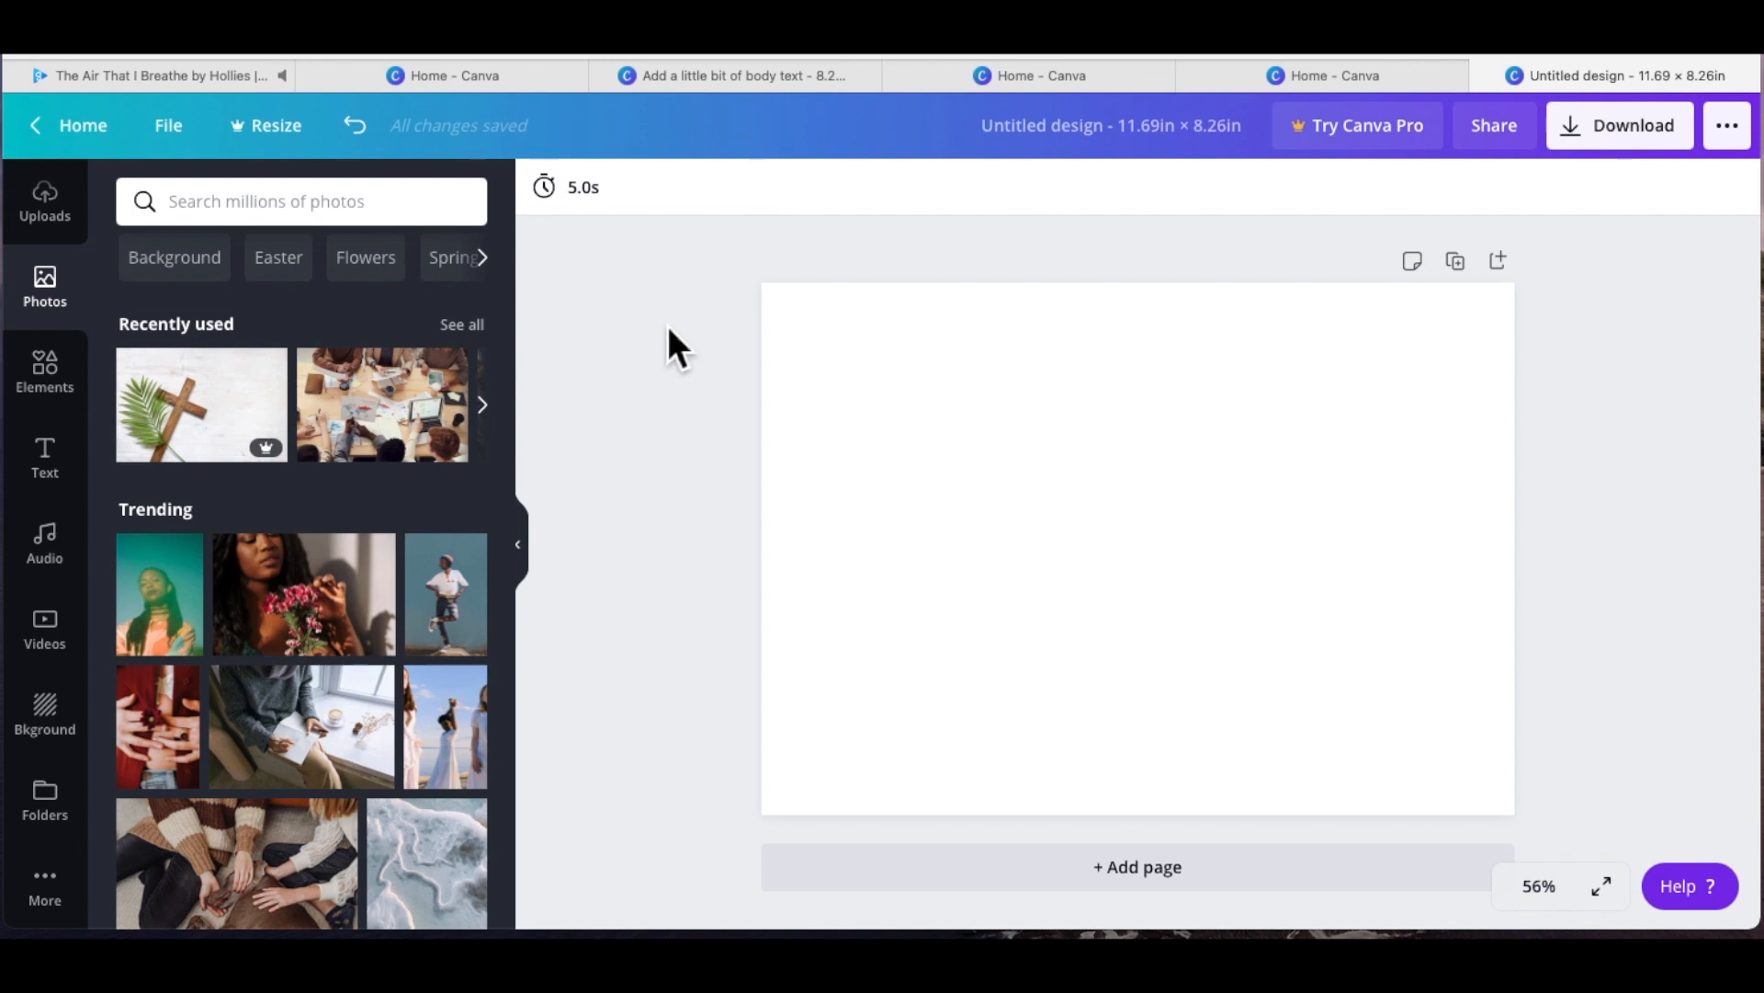
{"action": "left_click", "coordinate": [65, 473]}
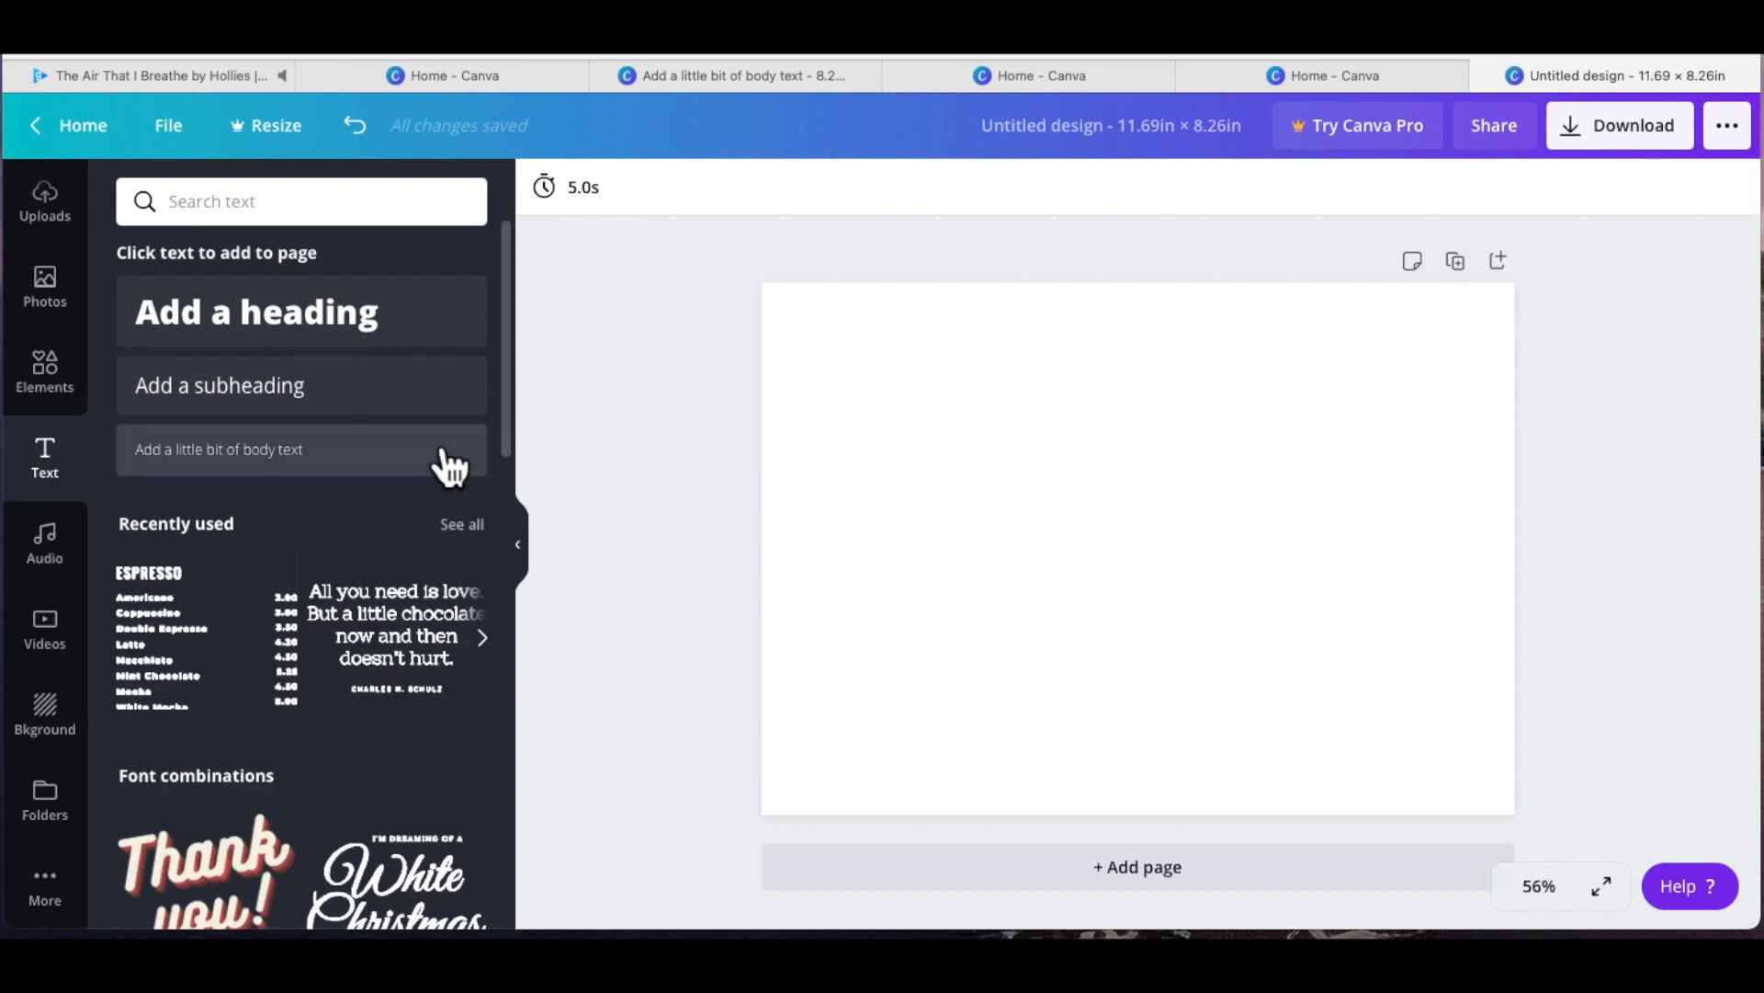
{"action": "scroll", "coordinate": [445, 461], "scroll_direction": "down", "scroll_amount": 5}
{"action": "scroll", "coordinate": [446, 467], "scroll_direction": "down", "scroll_amount": 2}
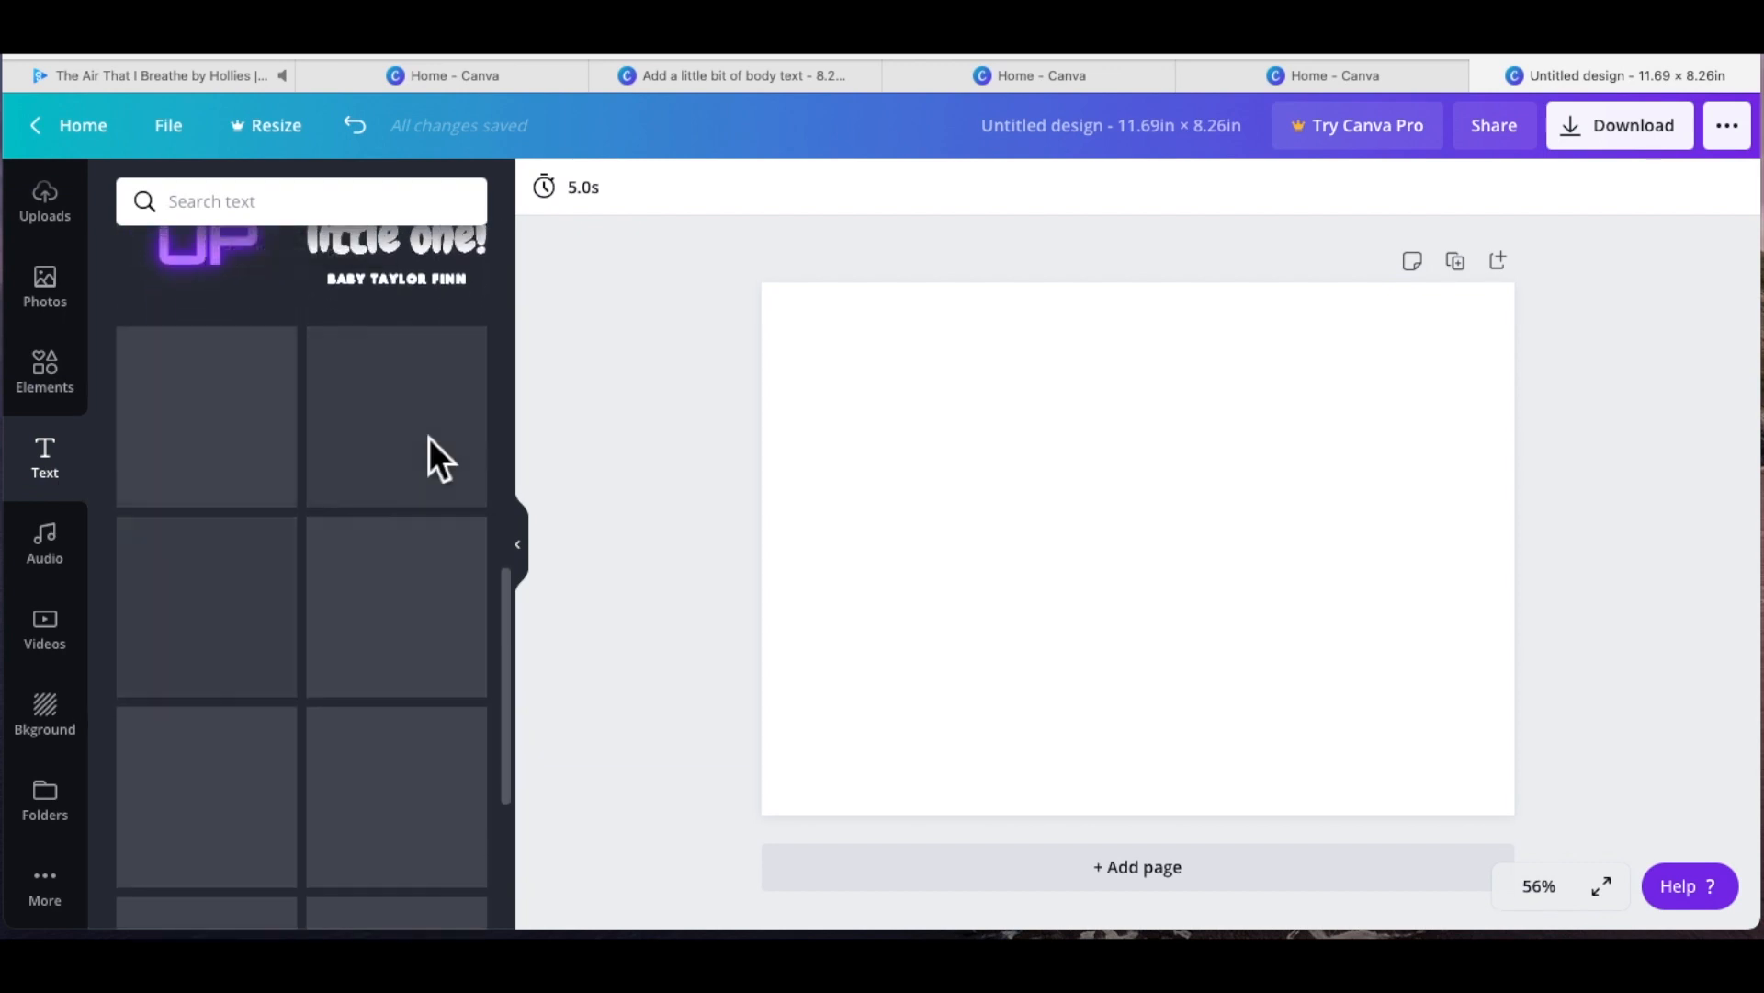
{"action": "scroll", "coordinate": [428, 437], "scroll_direction": "up", "scroll_amount": 7}
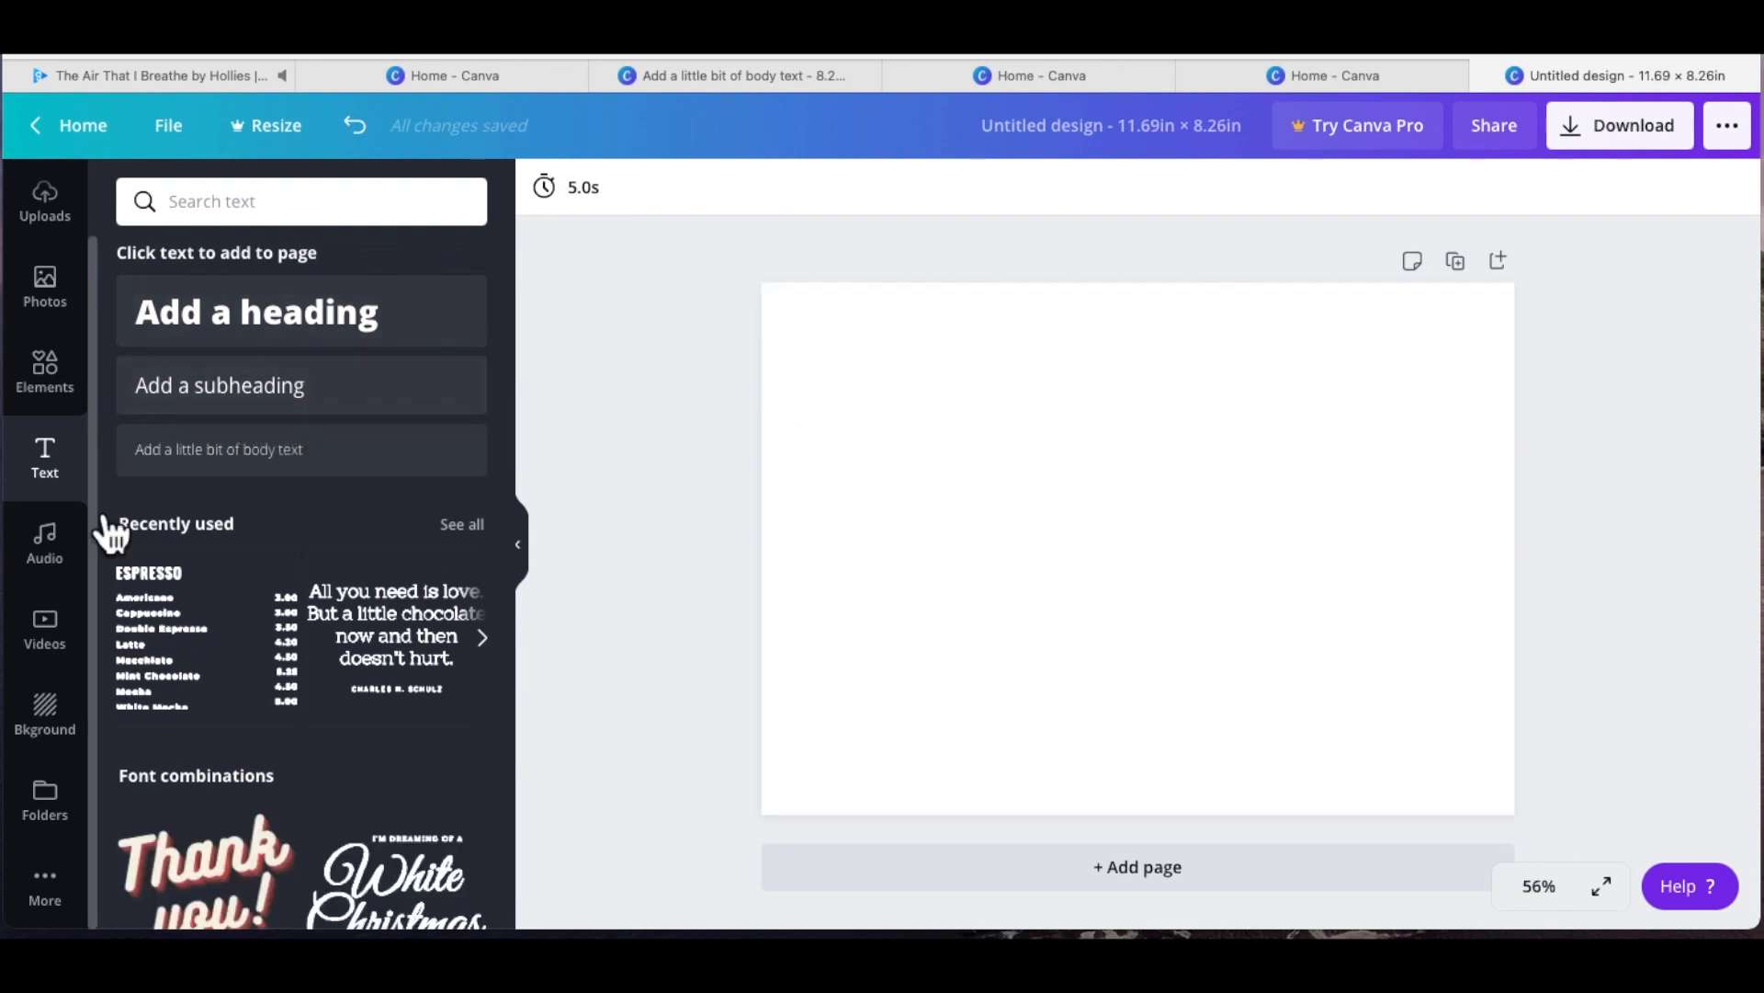
Step: Show the full Frames collection in the elements and examine the letter, number and shape frames
{"action": "left_click", "coordinate": [57, 400]}
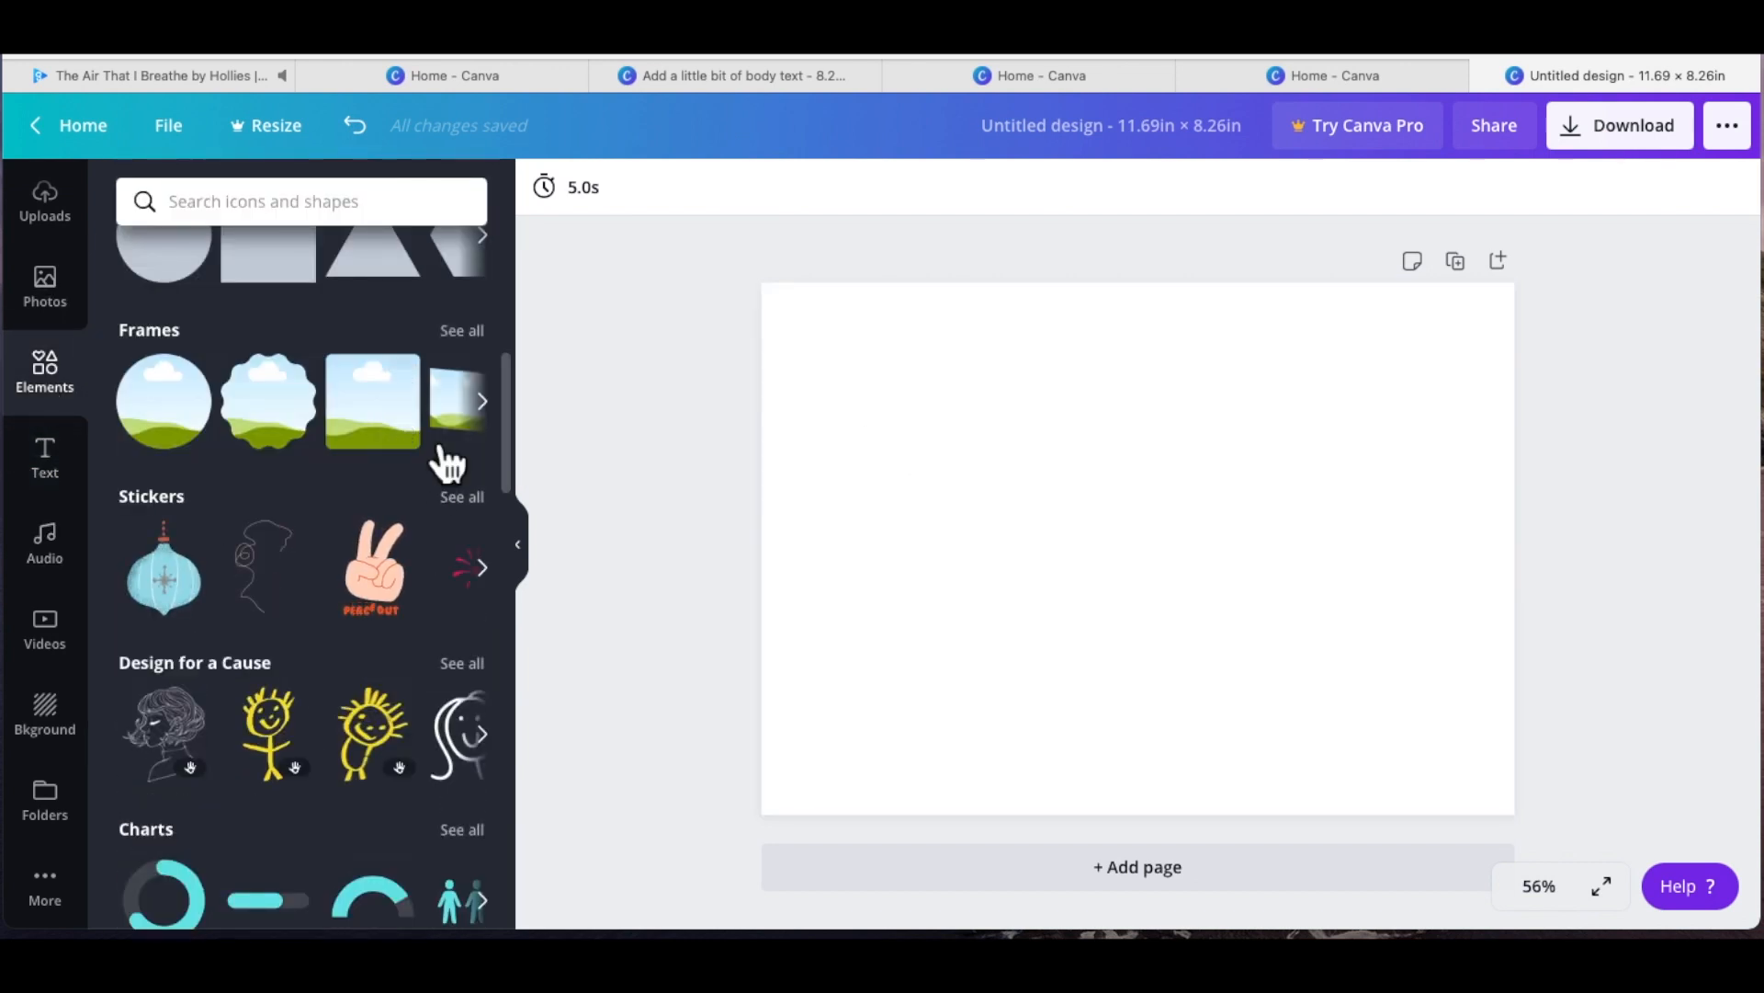
{"action": "left_click", "coordinate": [464, 333]}
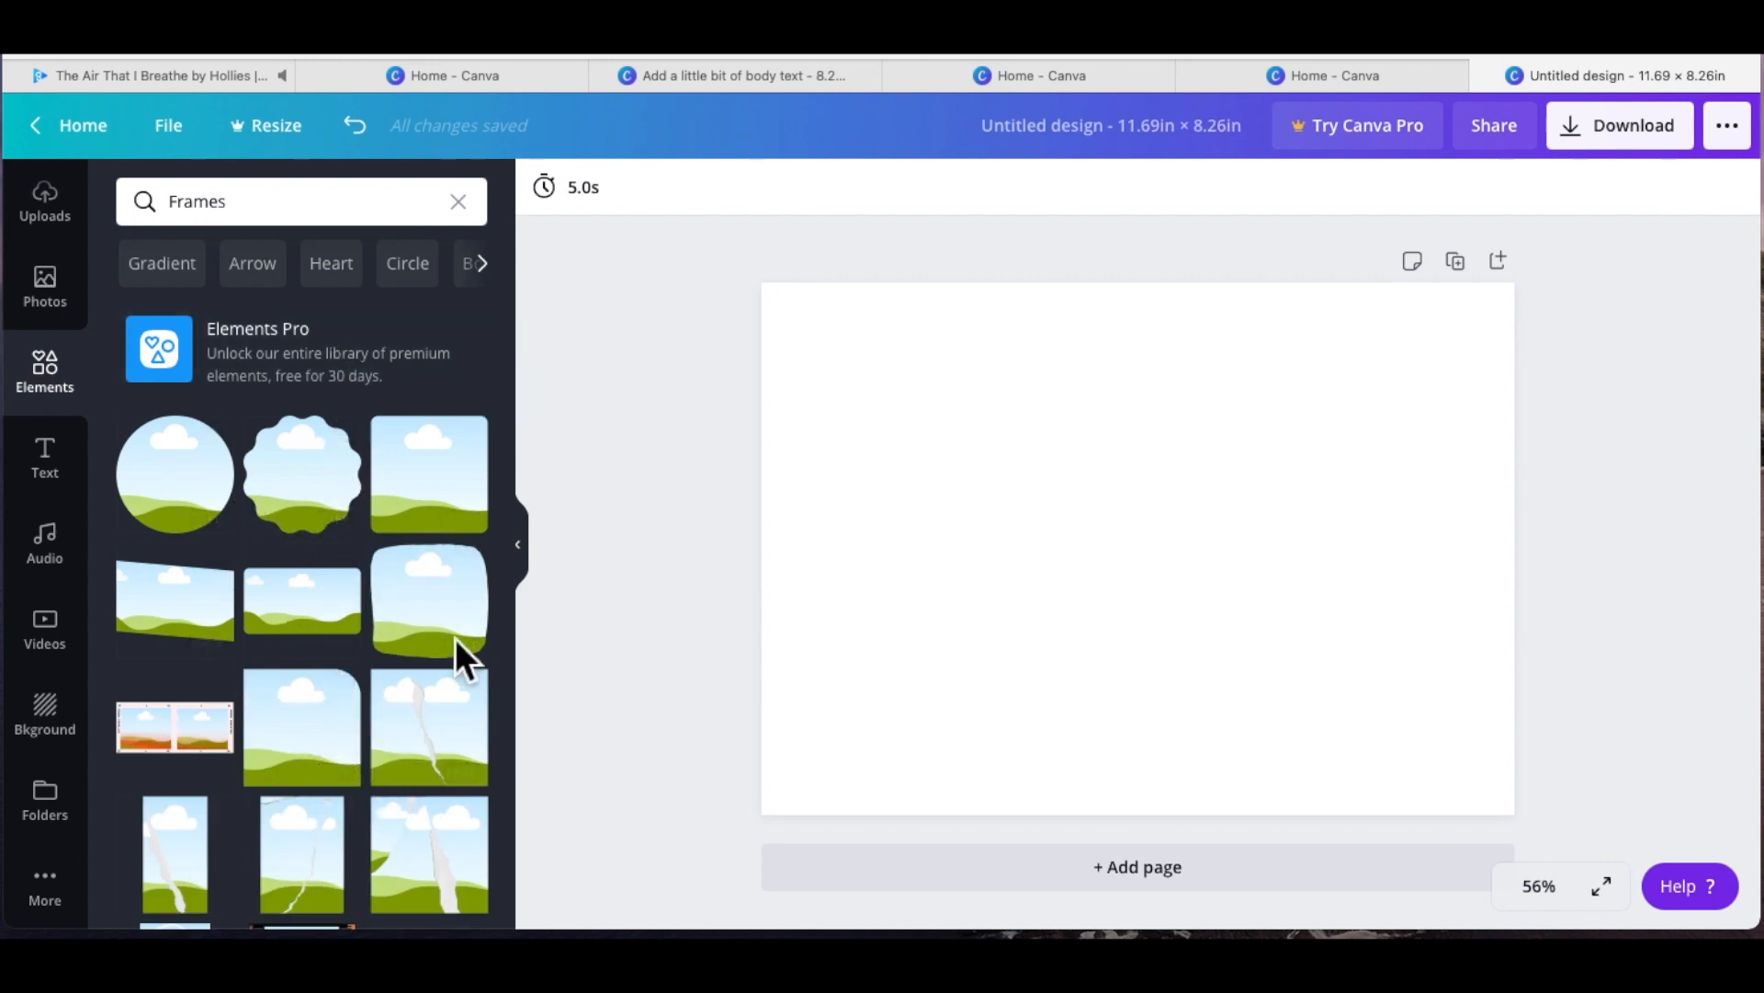
{"action": "scroll", "coordinate": [339, 482], "scroll_direction": "down", "scroll_amount": 5}
{"action": "scroll", "coordinate": [335, 499], "scroll_direction": "down", "scroll_amount": 10}
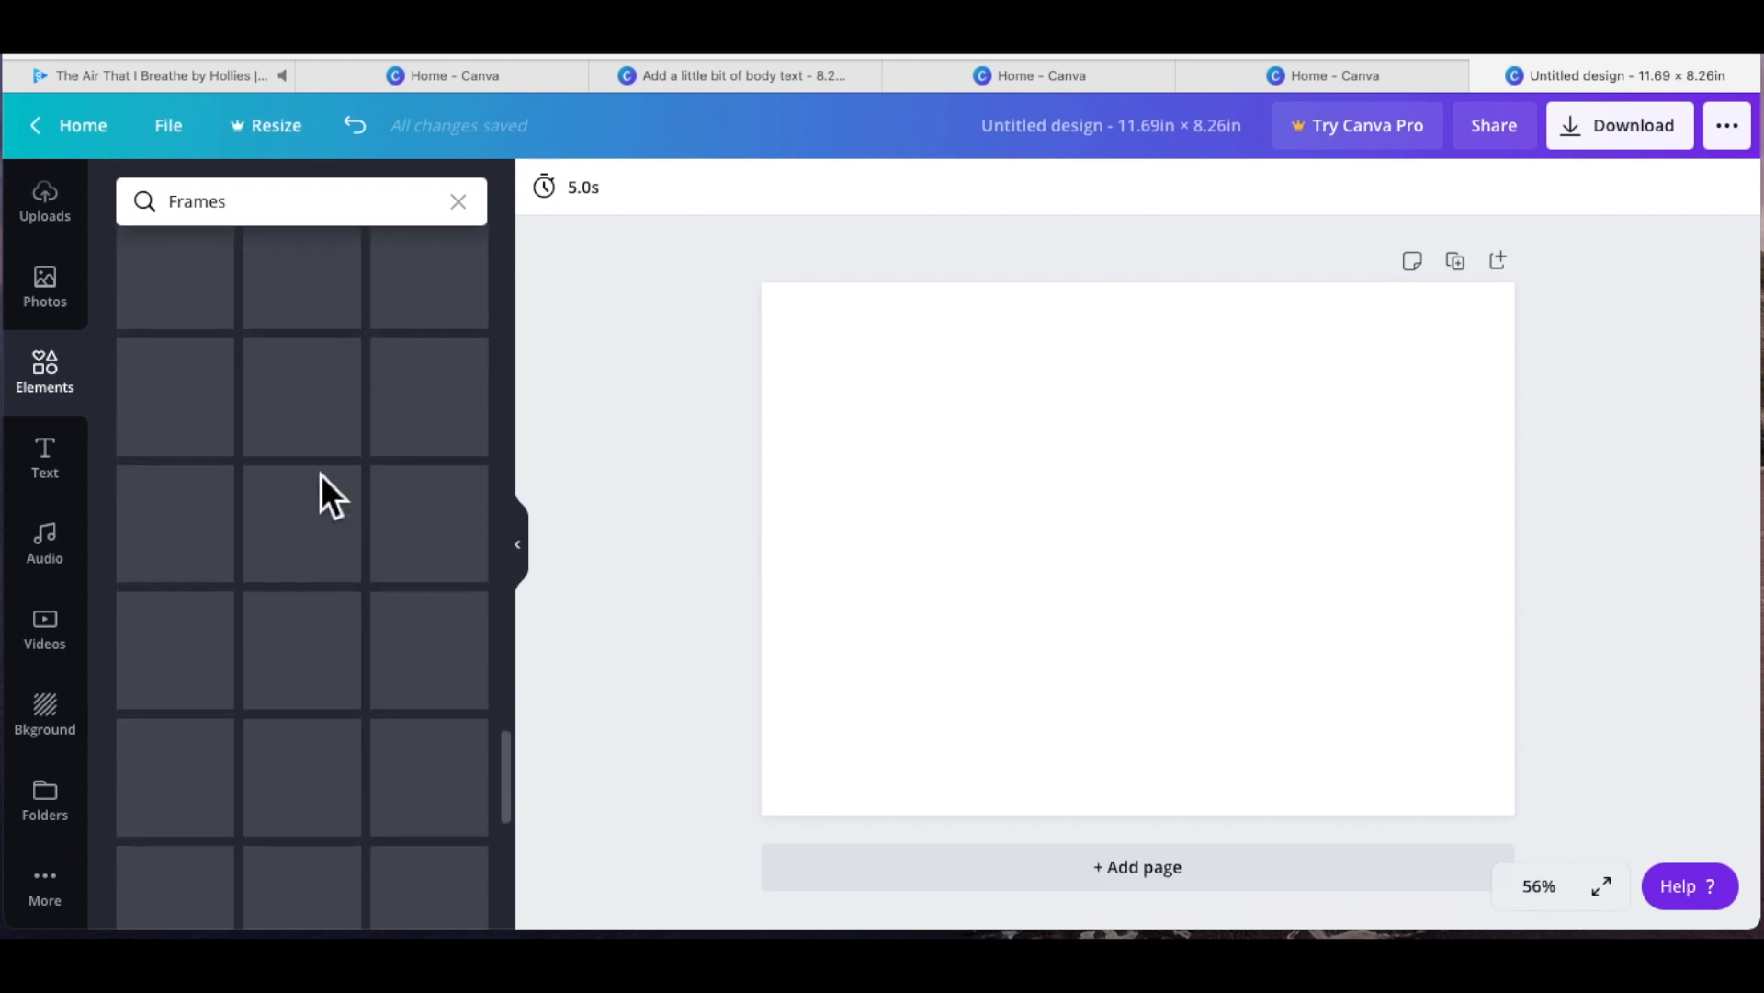
{"action": "scroll", "coordinate": [321, 474], "scroll_direction": "down", "scroll_amount": 5}
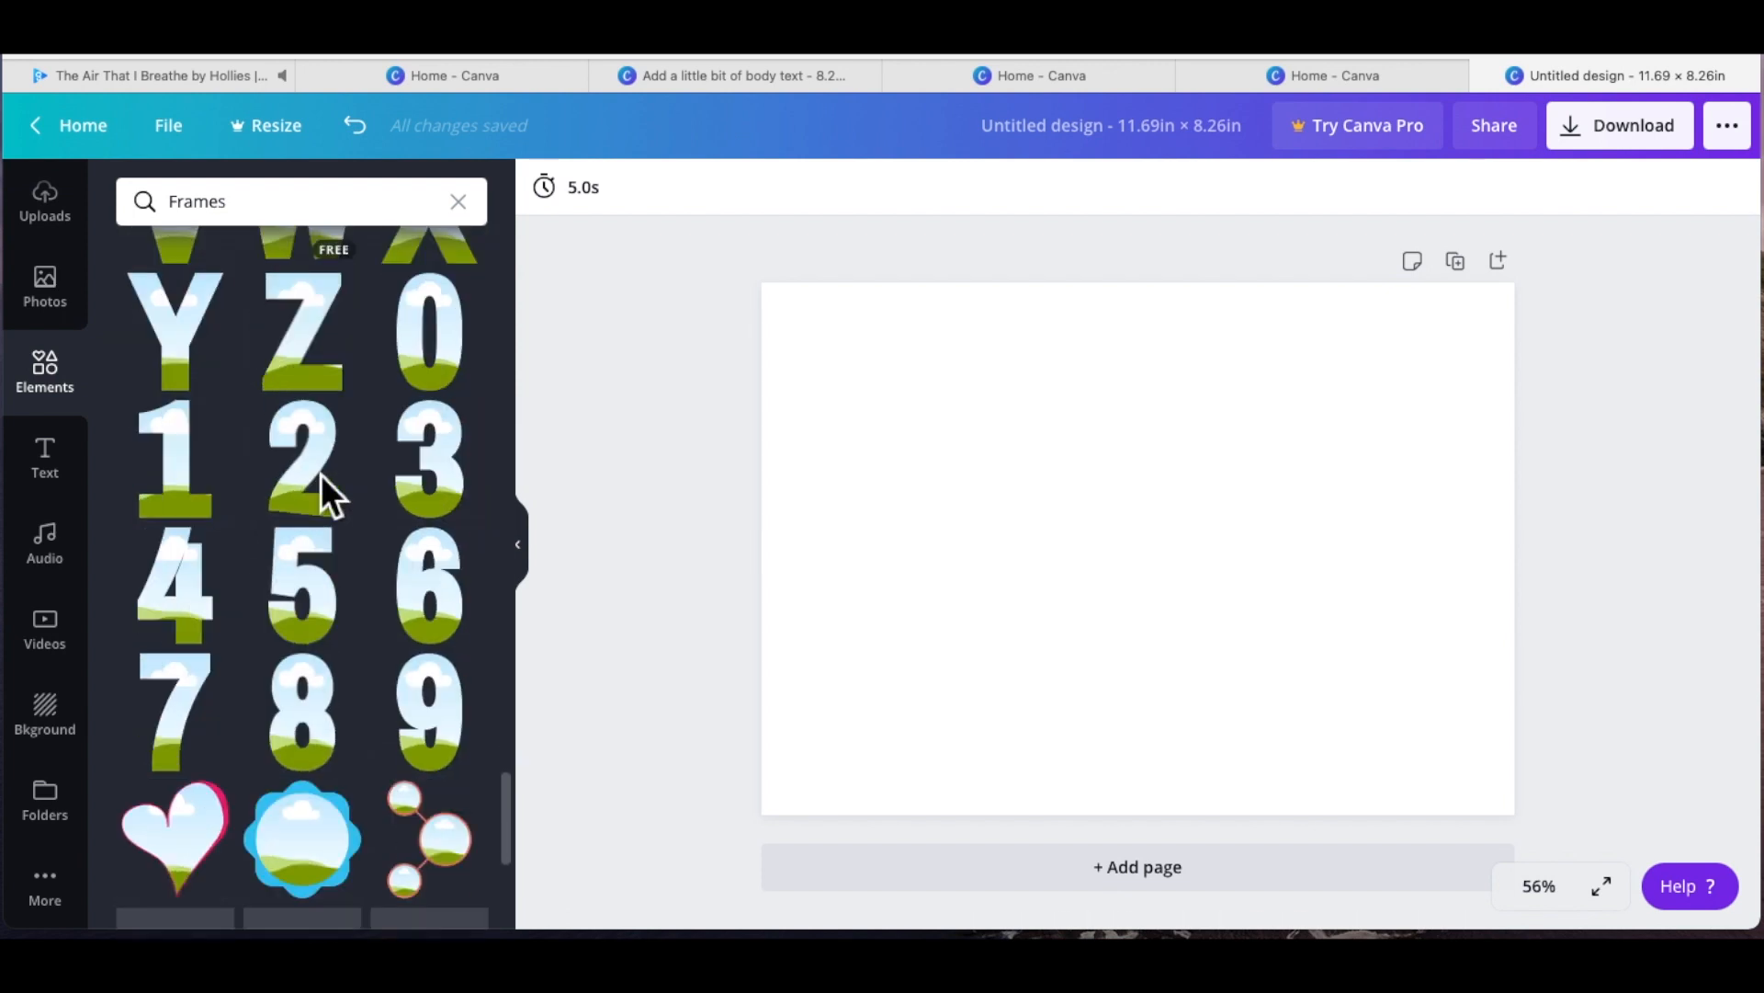
{"action": "scroll", "coordinate": [334, 496], "scroll_direction": "up", "scroll_amount": 5}
{"action": "scroll", "coordinate": [343, 500], "scroll_direction": "down", "scroll_amount": 5}
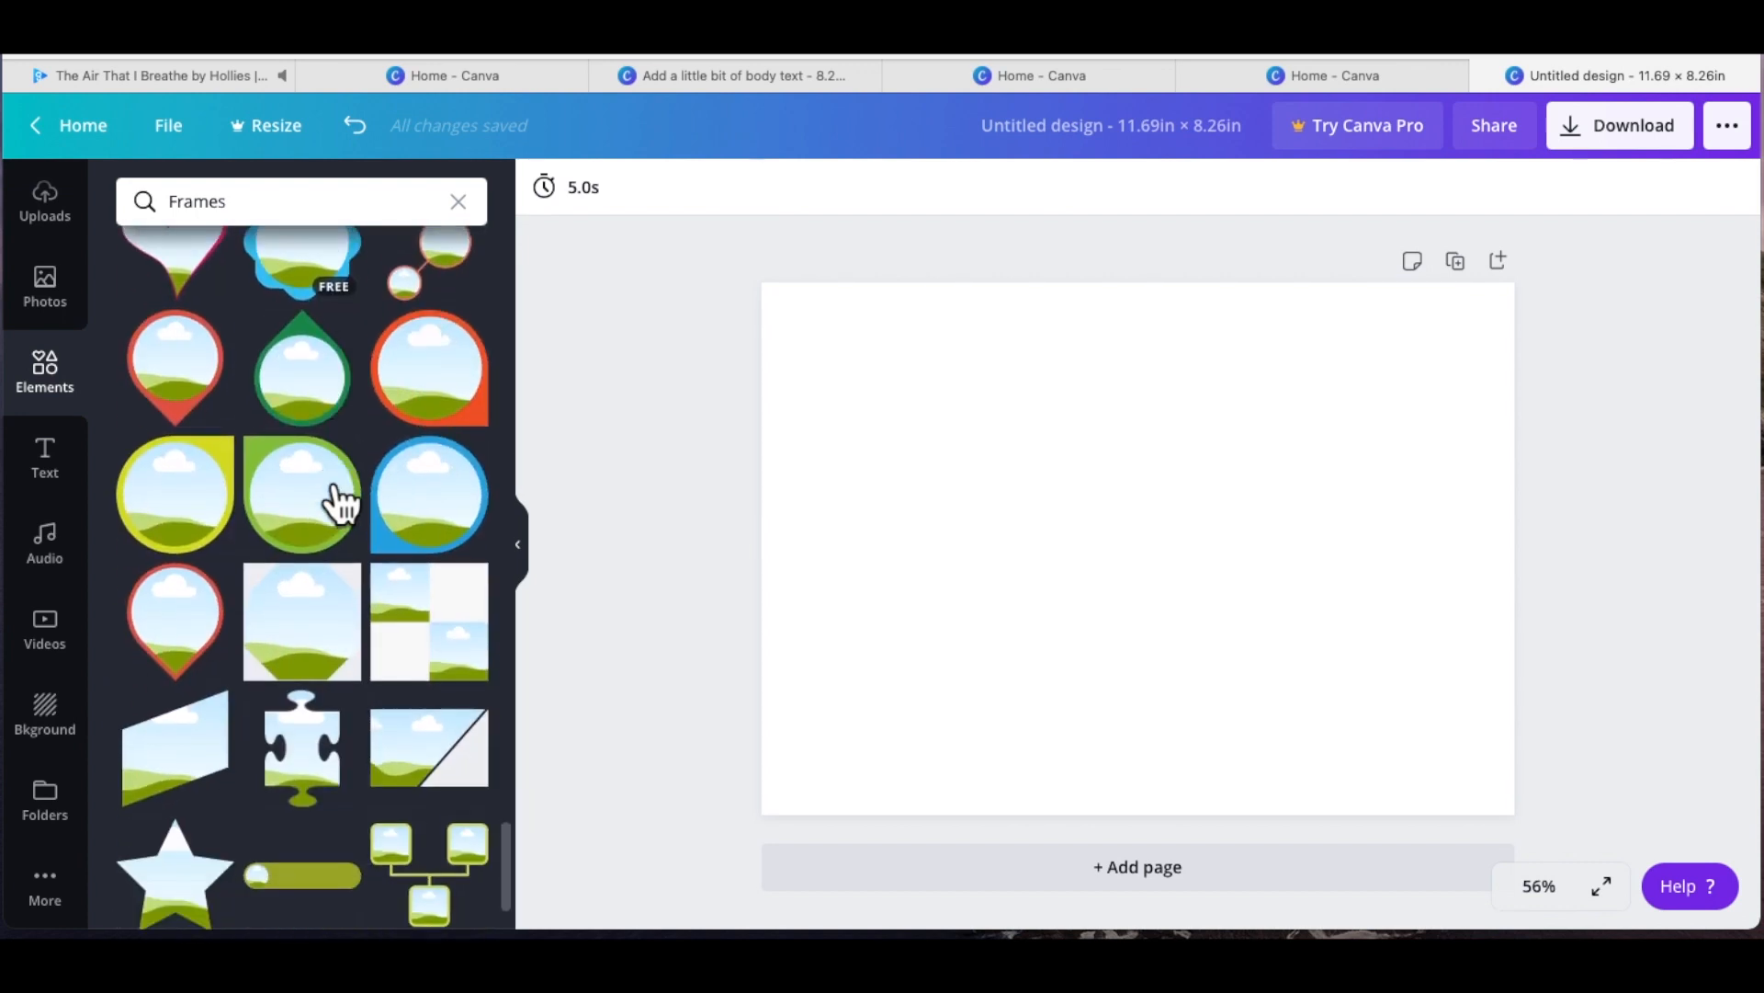
{"action": "scroll", "coordinate": [343, 500], "scroll_direction": "up", "scroll_amount": 2}
Step: Place the pink-outlined heart frame on the page and enlarge it to about 6.6 × 7.3 in
{"action": "mouse_move", "coordinate": [209, 464]}
{"action": "left_click_drag", "start_coordinate": [197, 478], "coordinate": [951, 487]}
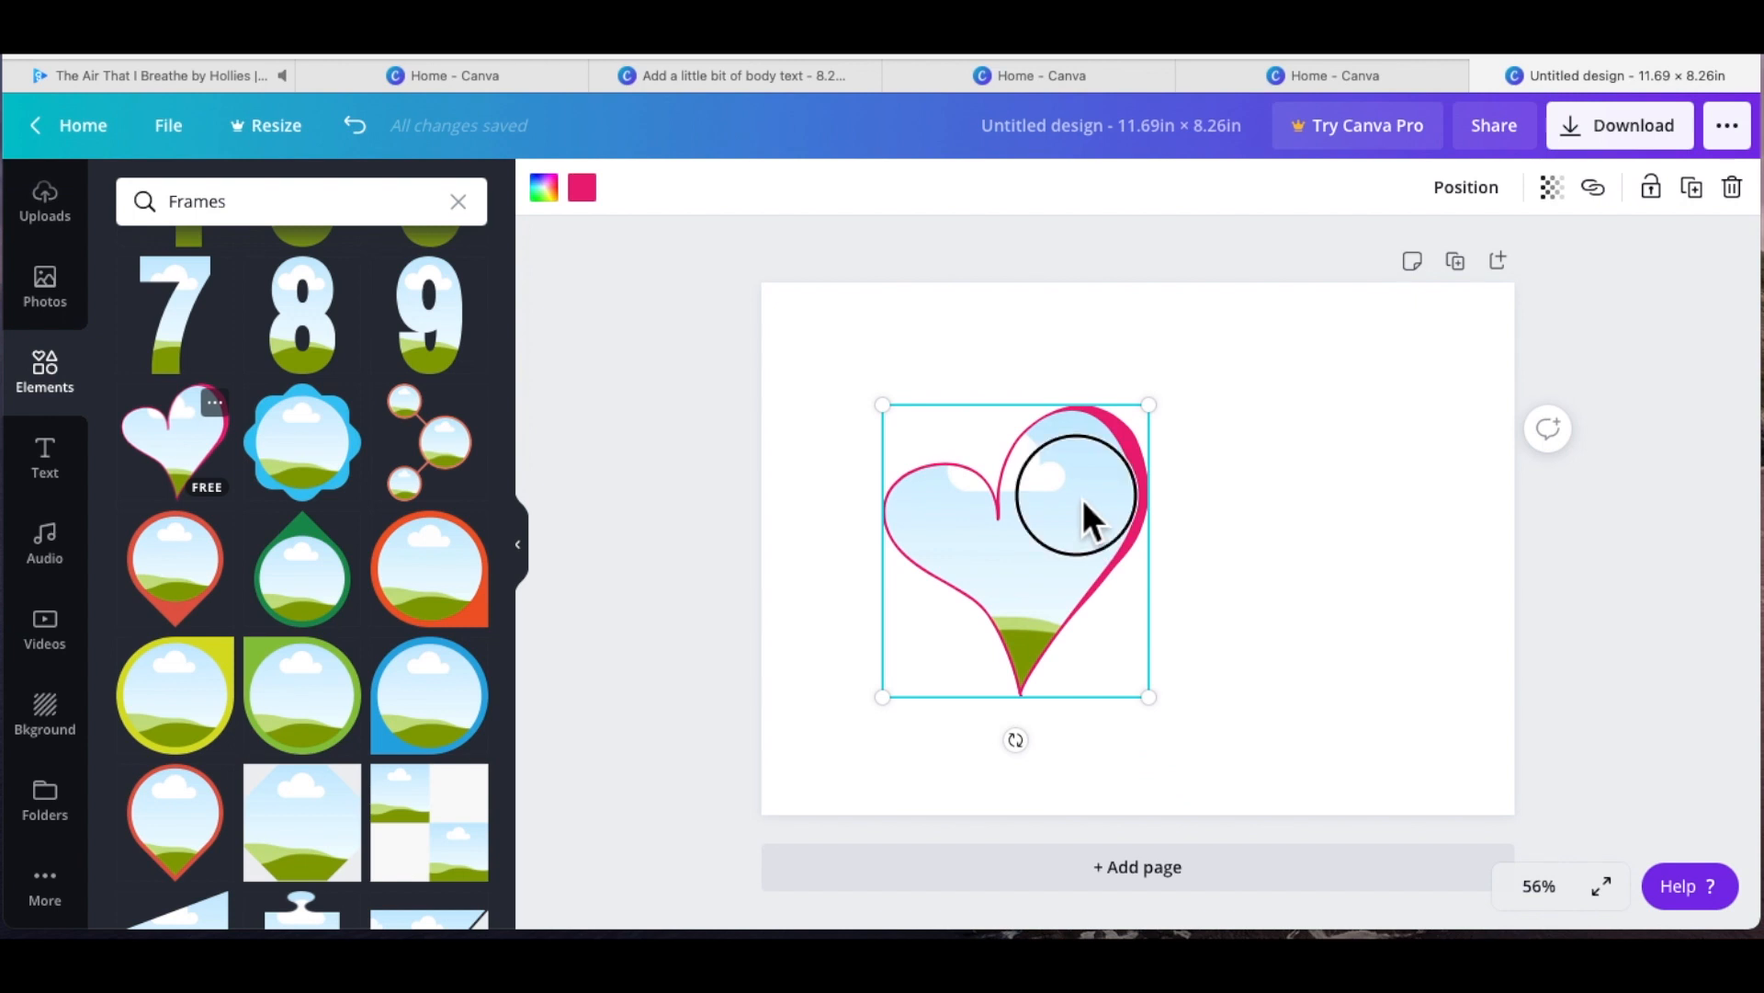
{"action": "left_click_drag", "start_coordinate": [1083, 512], "coordinate": [1032, 405]}
{"action": "left_click_drag", "start_coordinate": [1091, 590], "coordinate": [1287, 742]}
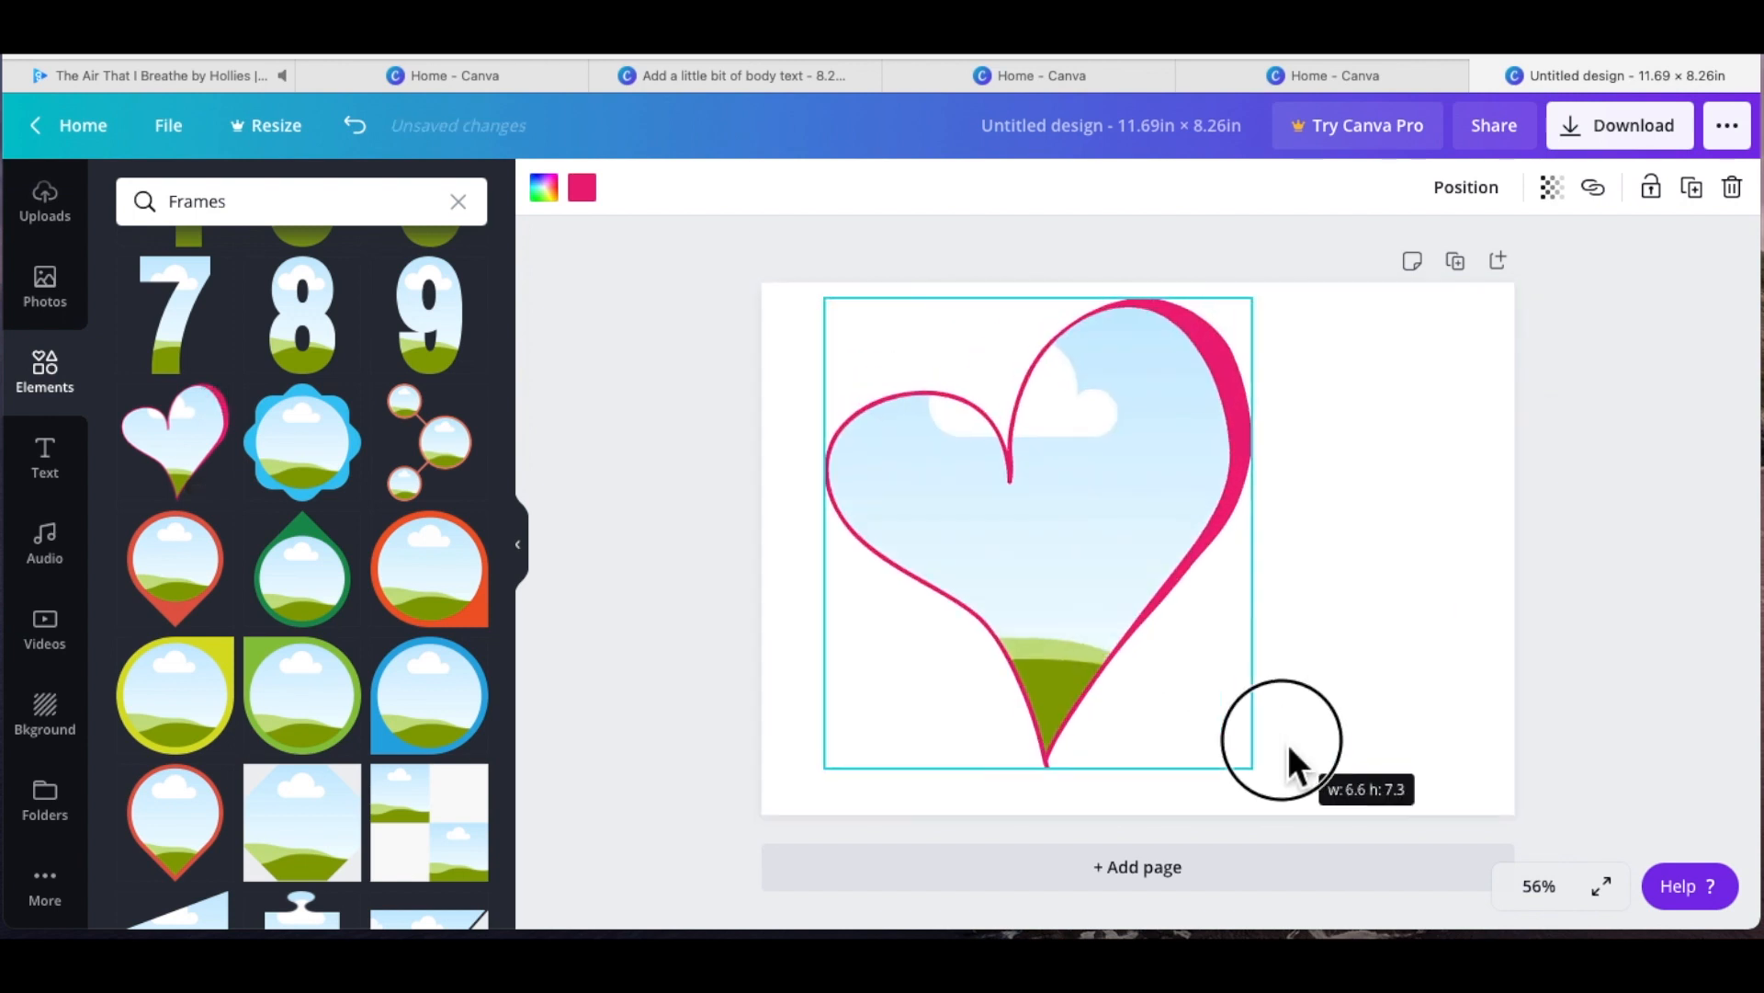
{"action": "left_click", "coordinate": [1420, 565]}
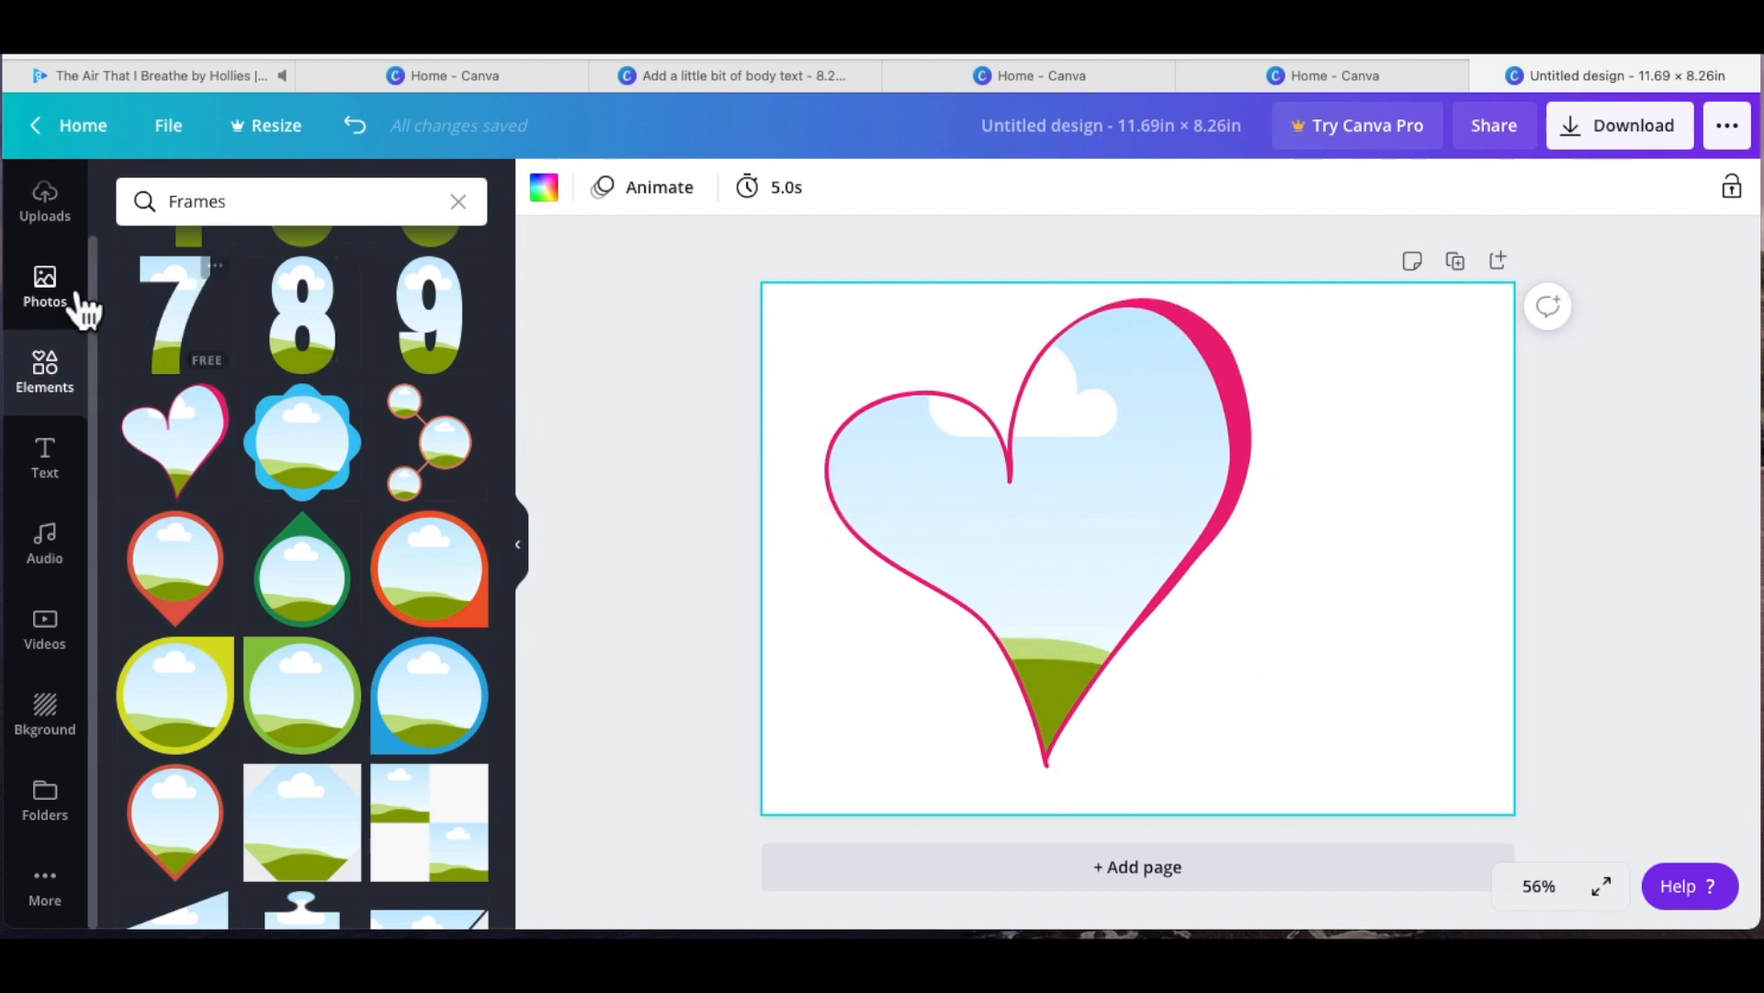
Step: Fill the heart frame with the uploaded notebook covers photo, then replace it with the photo of white cards with pink stars
{"action": "left_click", "coordinate": [64, 225]}
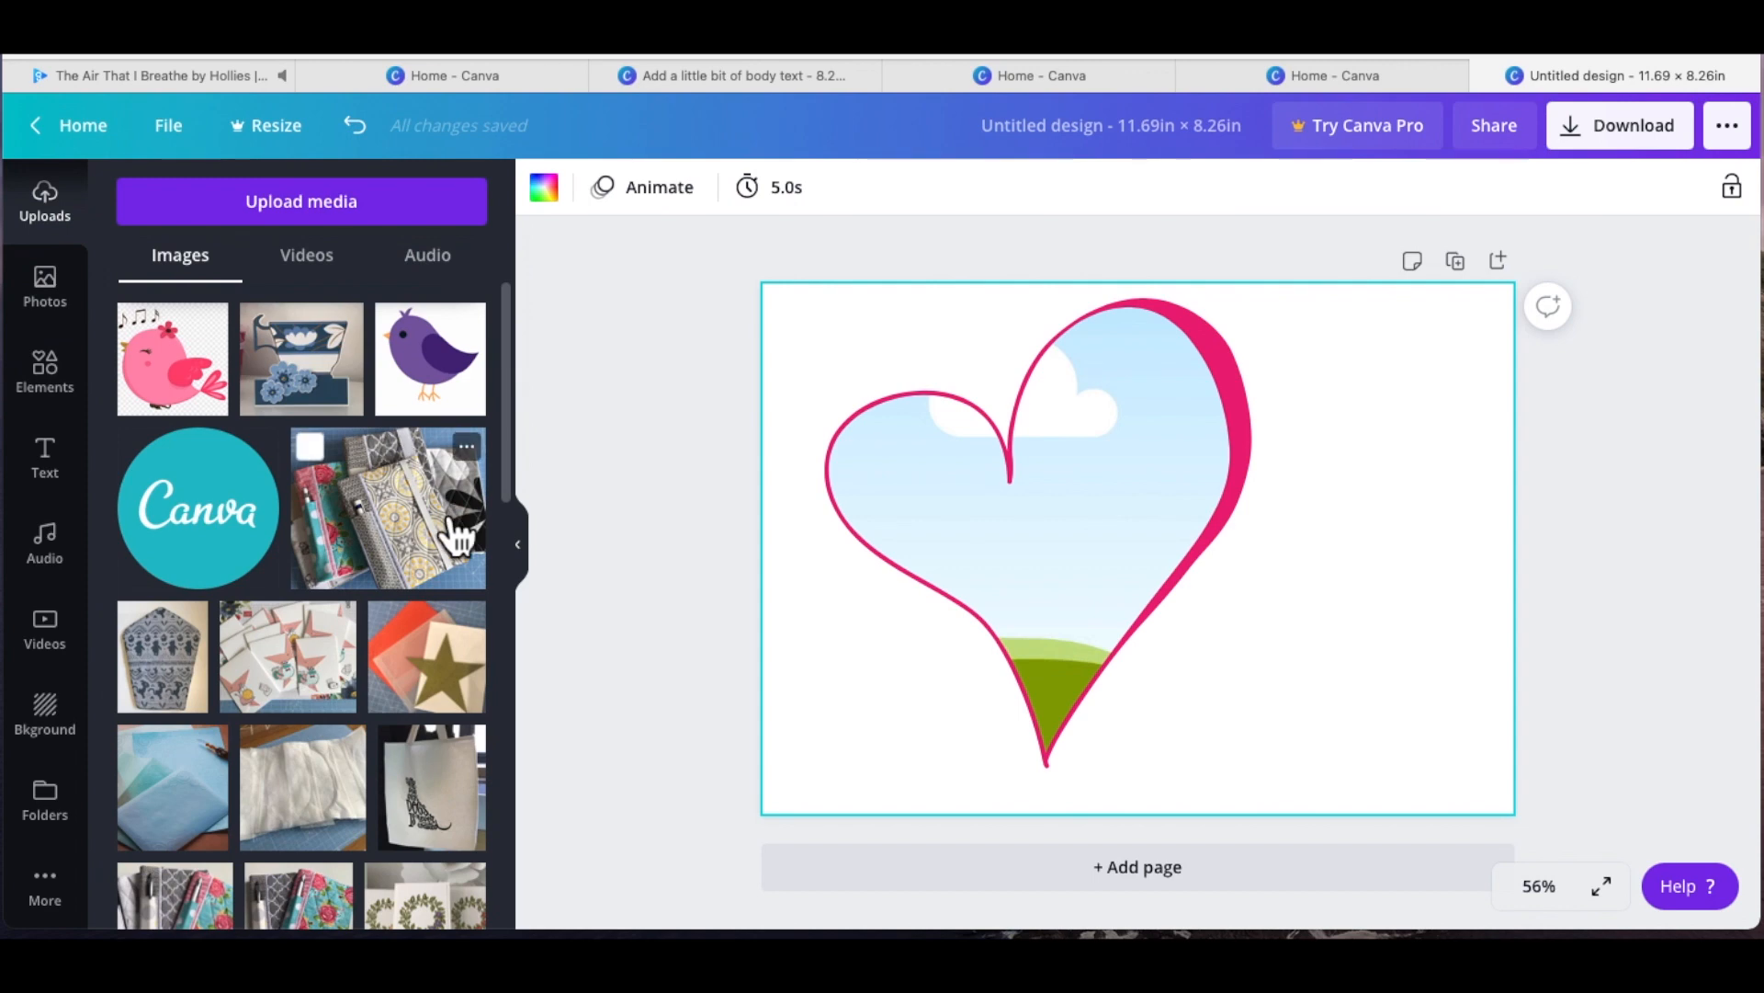
{"action": "left_click_drag", "start_coordinate": [439, 503], "coordinate": [995, 457]}
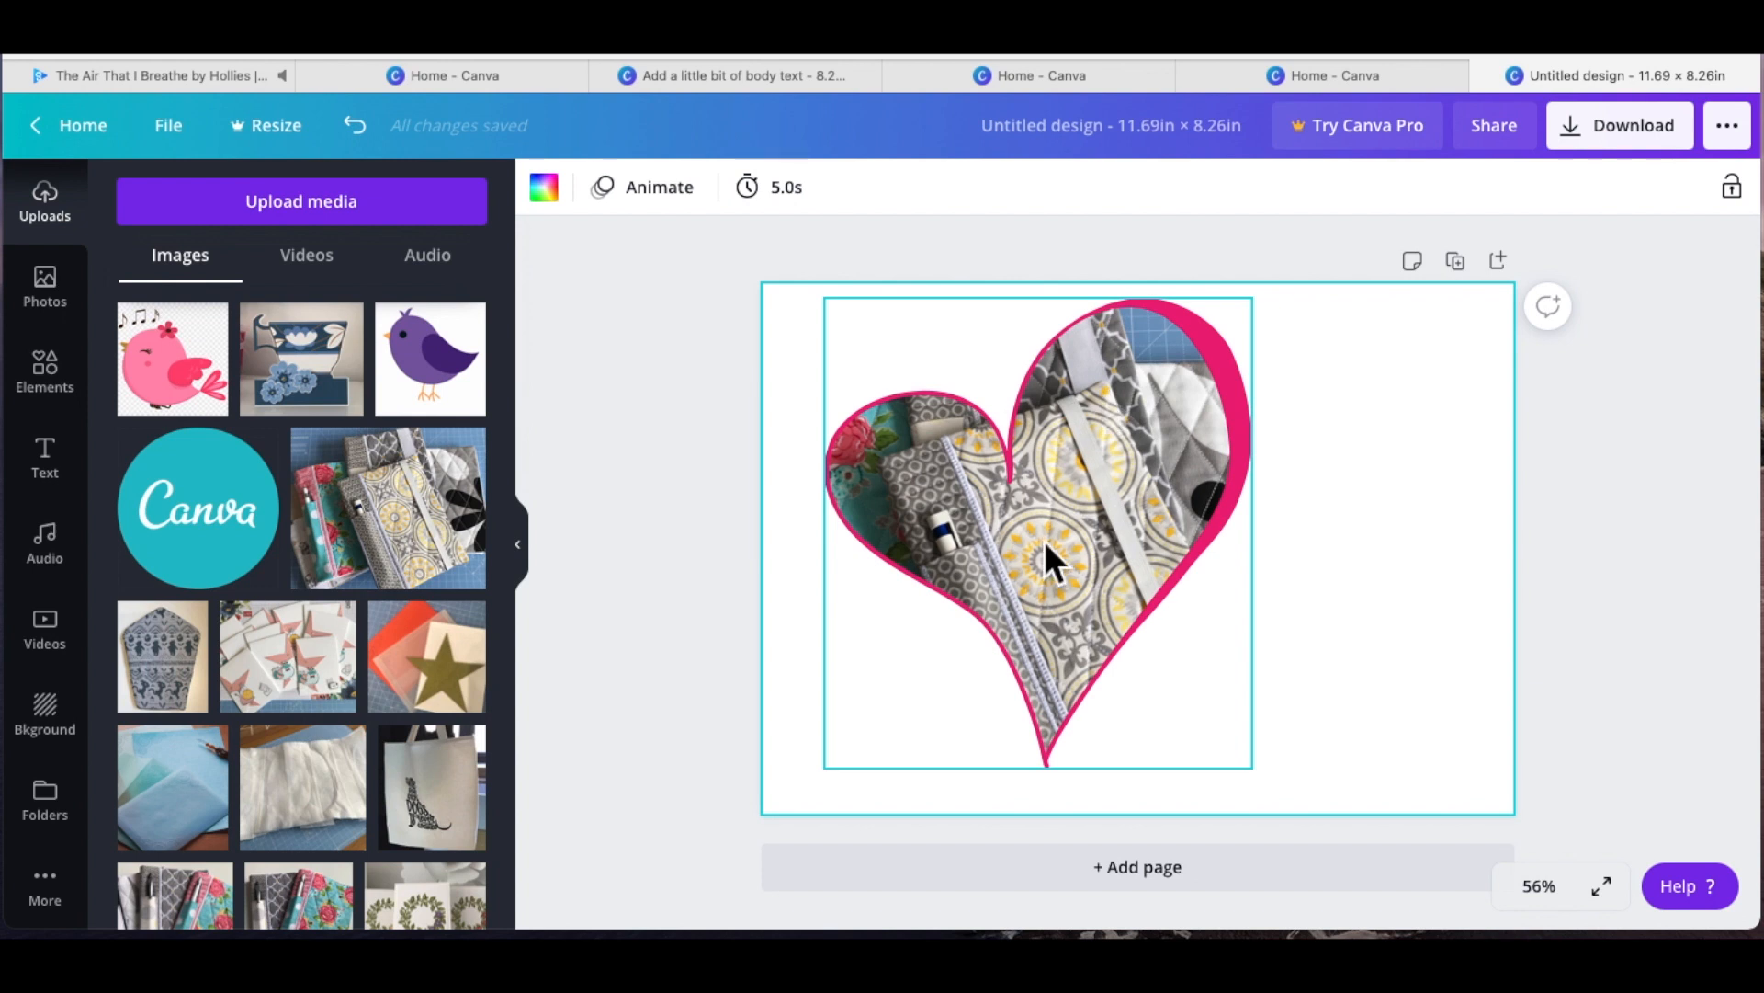
{"action": "left_click_drag", "start_coordinate": [287, 656], "coordinate": [1027, 476]}
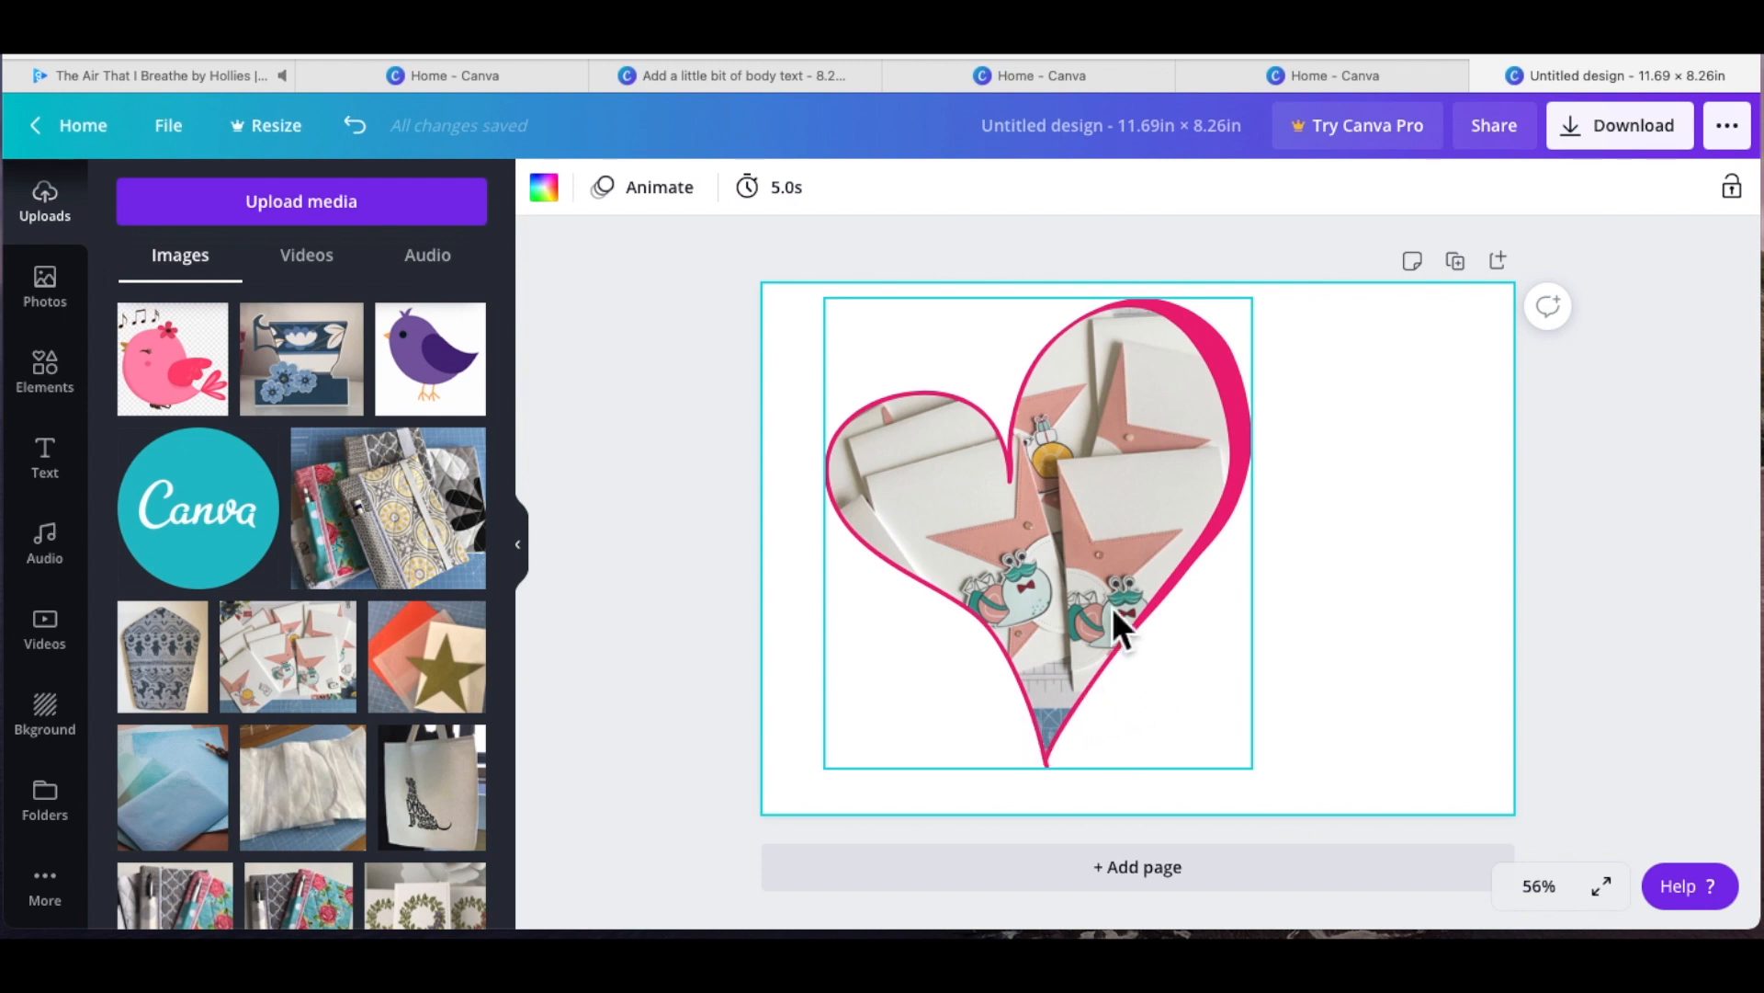
Step: Remove the cards photo from the heart frame and delete the frame from the page
{"action": "left_click", "coordinate": [1093, 483]}
{"action": "key", "text": "Delete"}
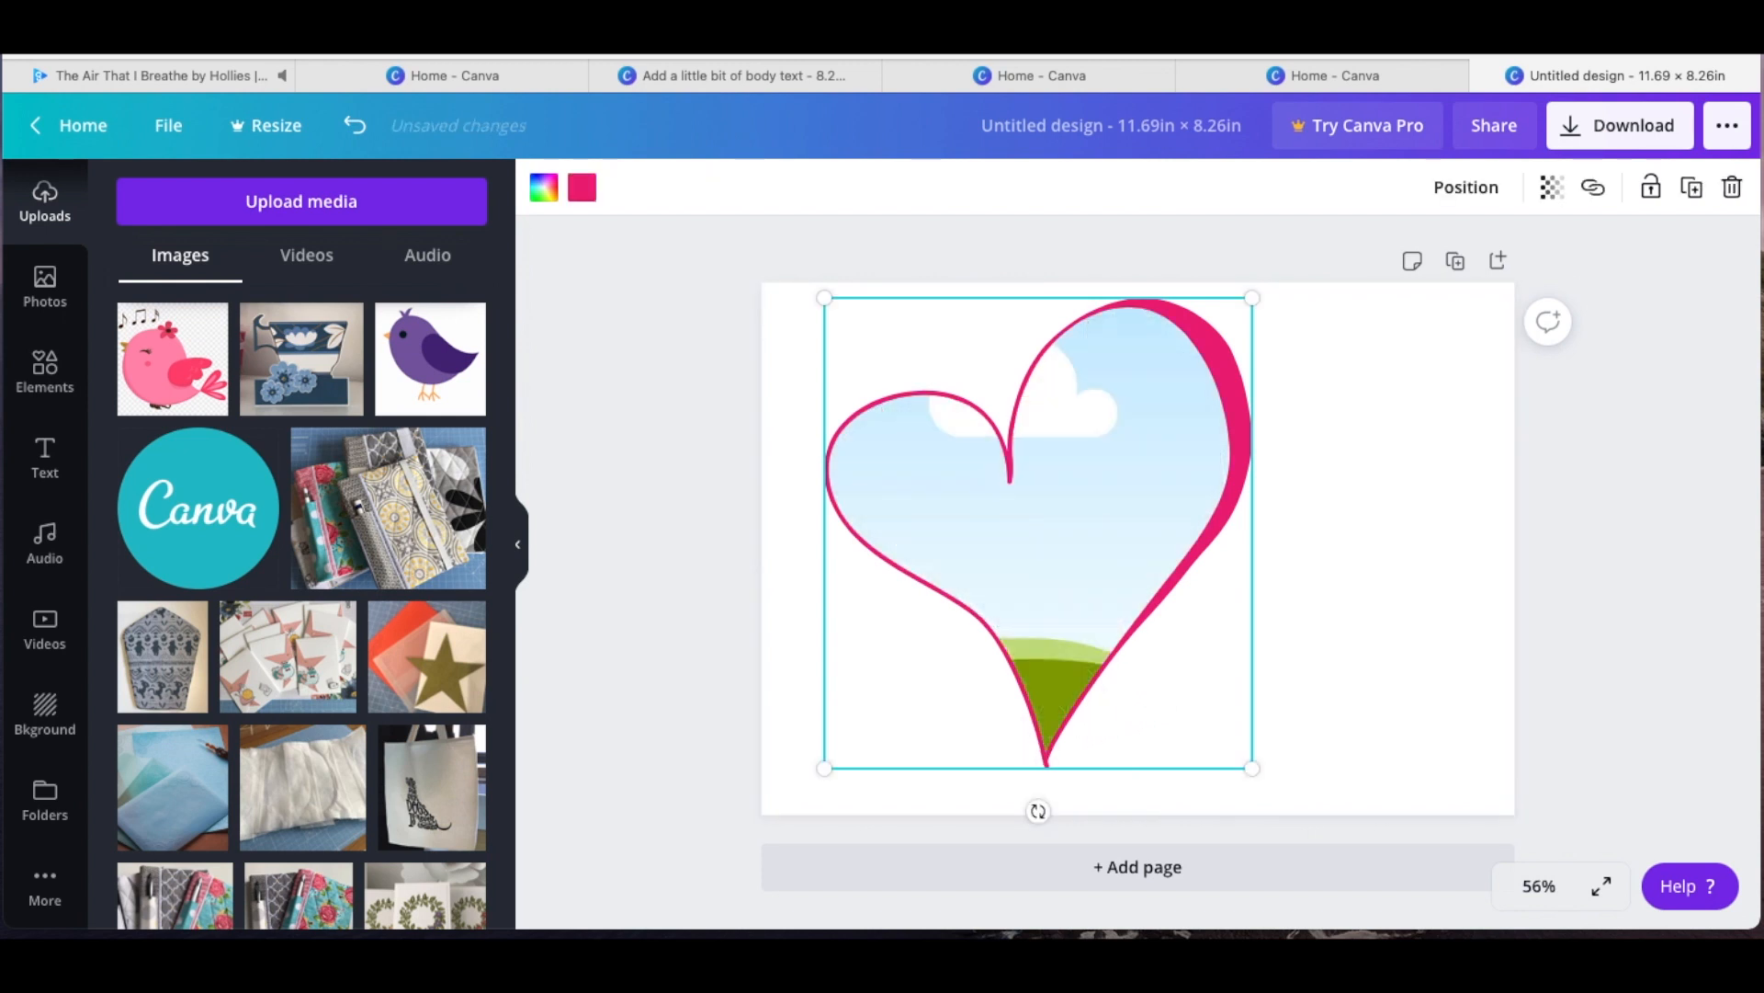
{"action": "key", "text": "Delete"}
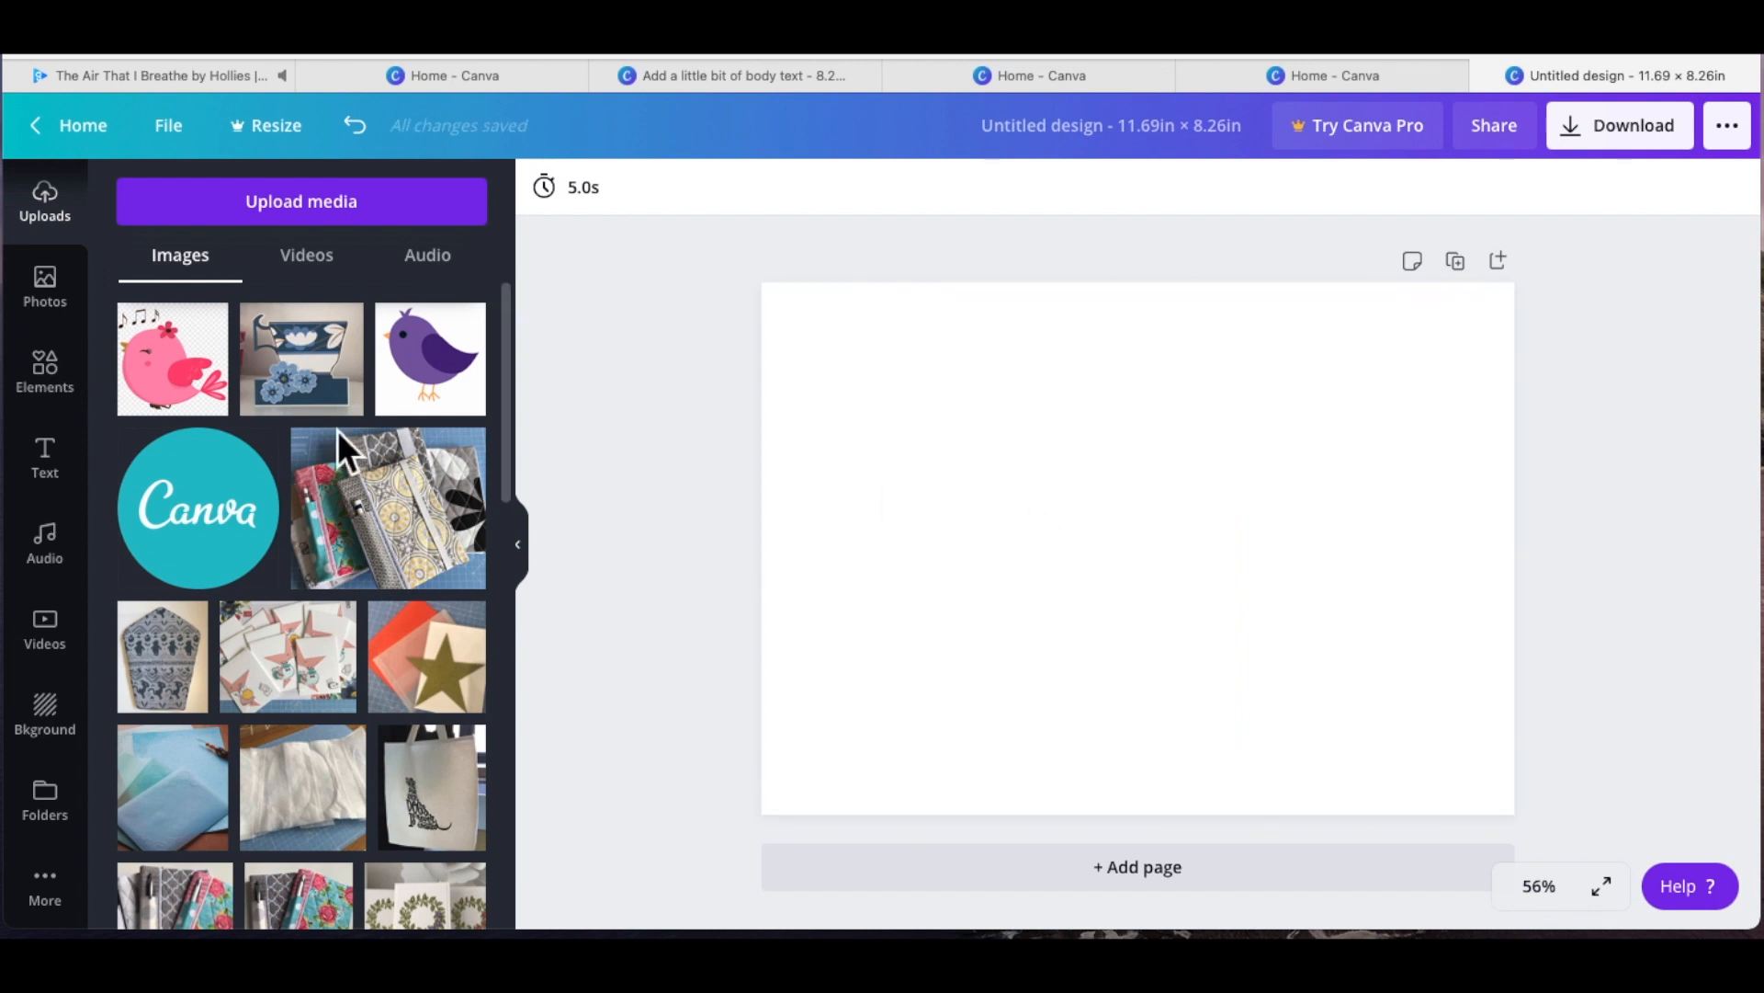
Step: Place the letter A frame from the Frames collection on the page and enlarge it to span the page's full height
{"action": "left_click", "coordinate": [71, 395]}
{"action": "scroll", "coordinate": [374, 445], "scroll_direction": "down", "scroll_amount": 4}
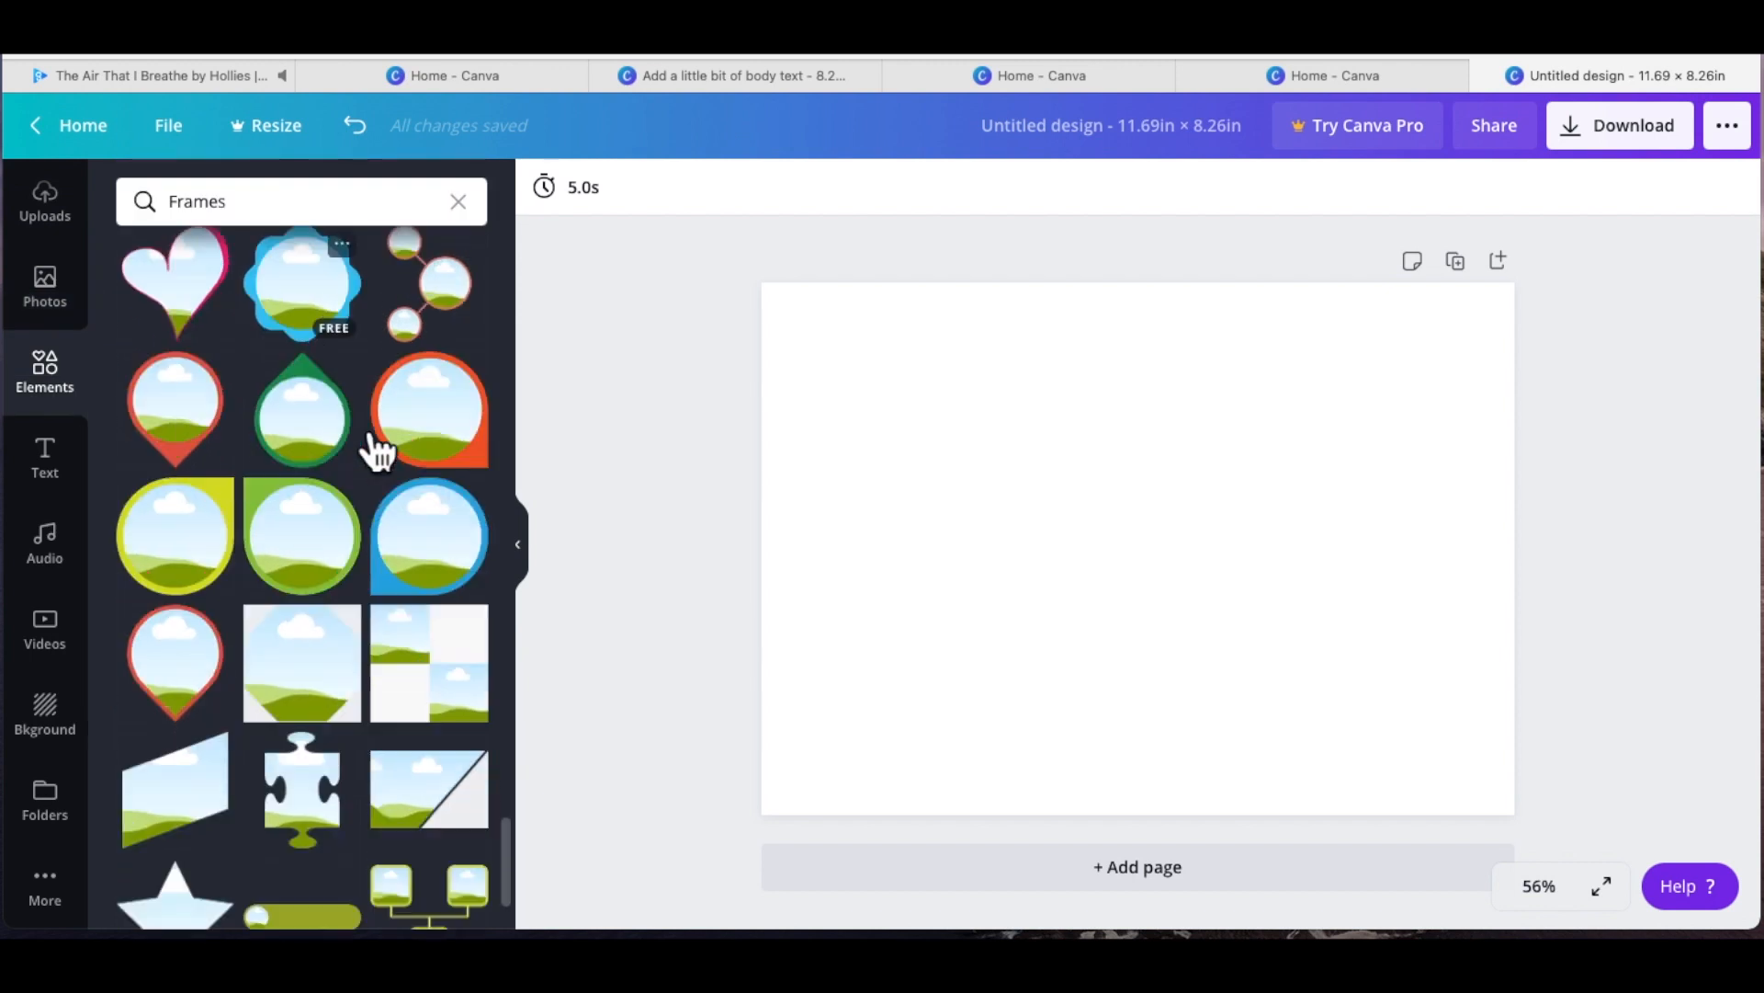
{"action": "scroll", "coordinate": [374, 450], "scroll_direction": "down", "scroll_amount": 5}
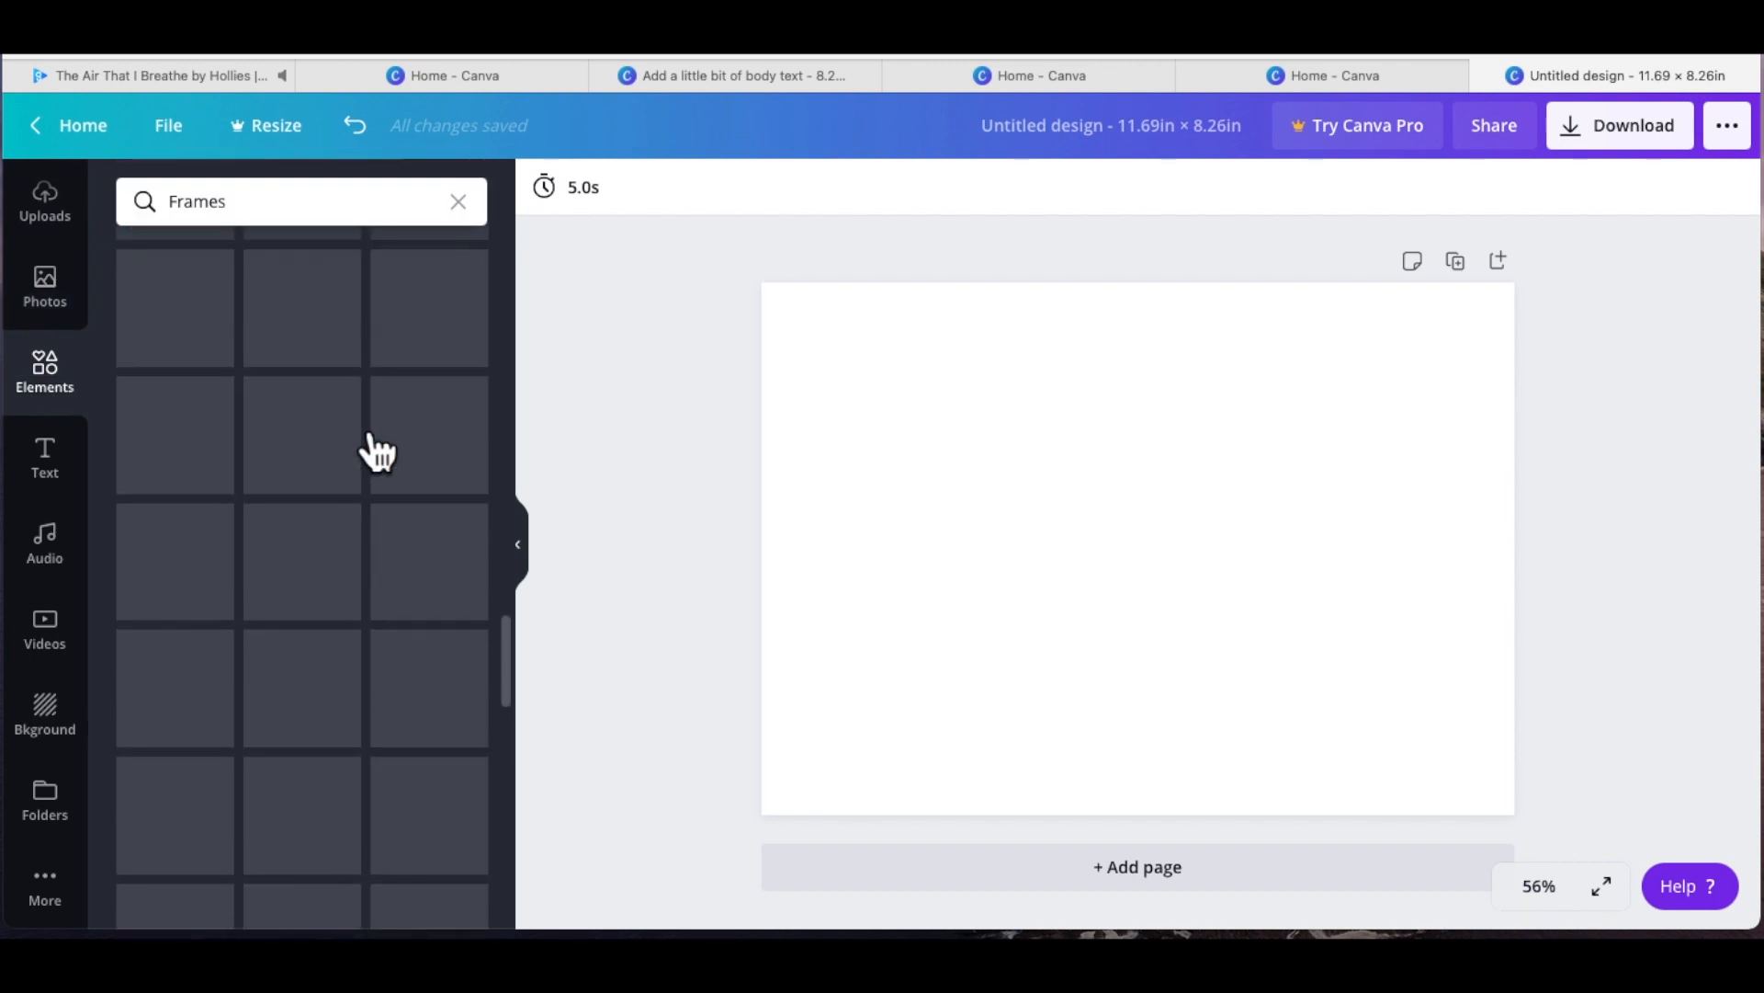
{"action": "scroll", "coordinate": [363, 428], "scroll_direction": "down", "scroll_amount": 1}
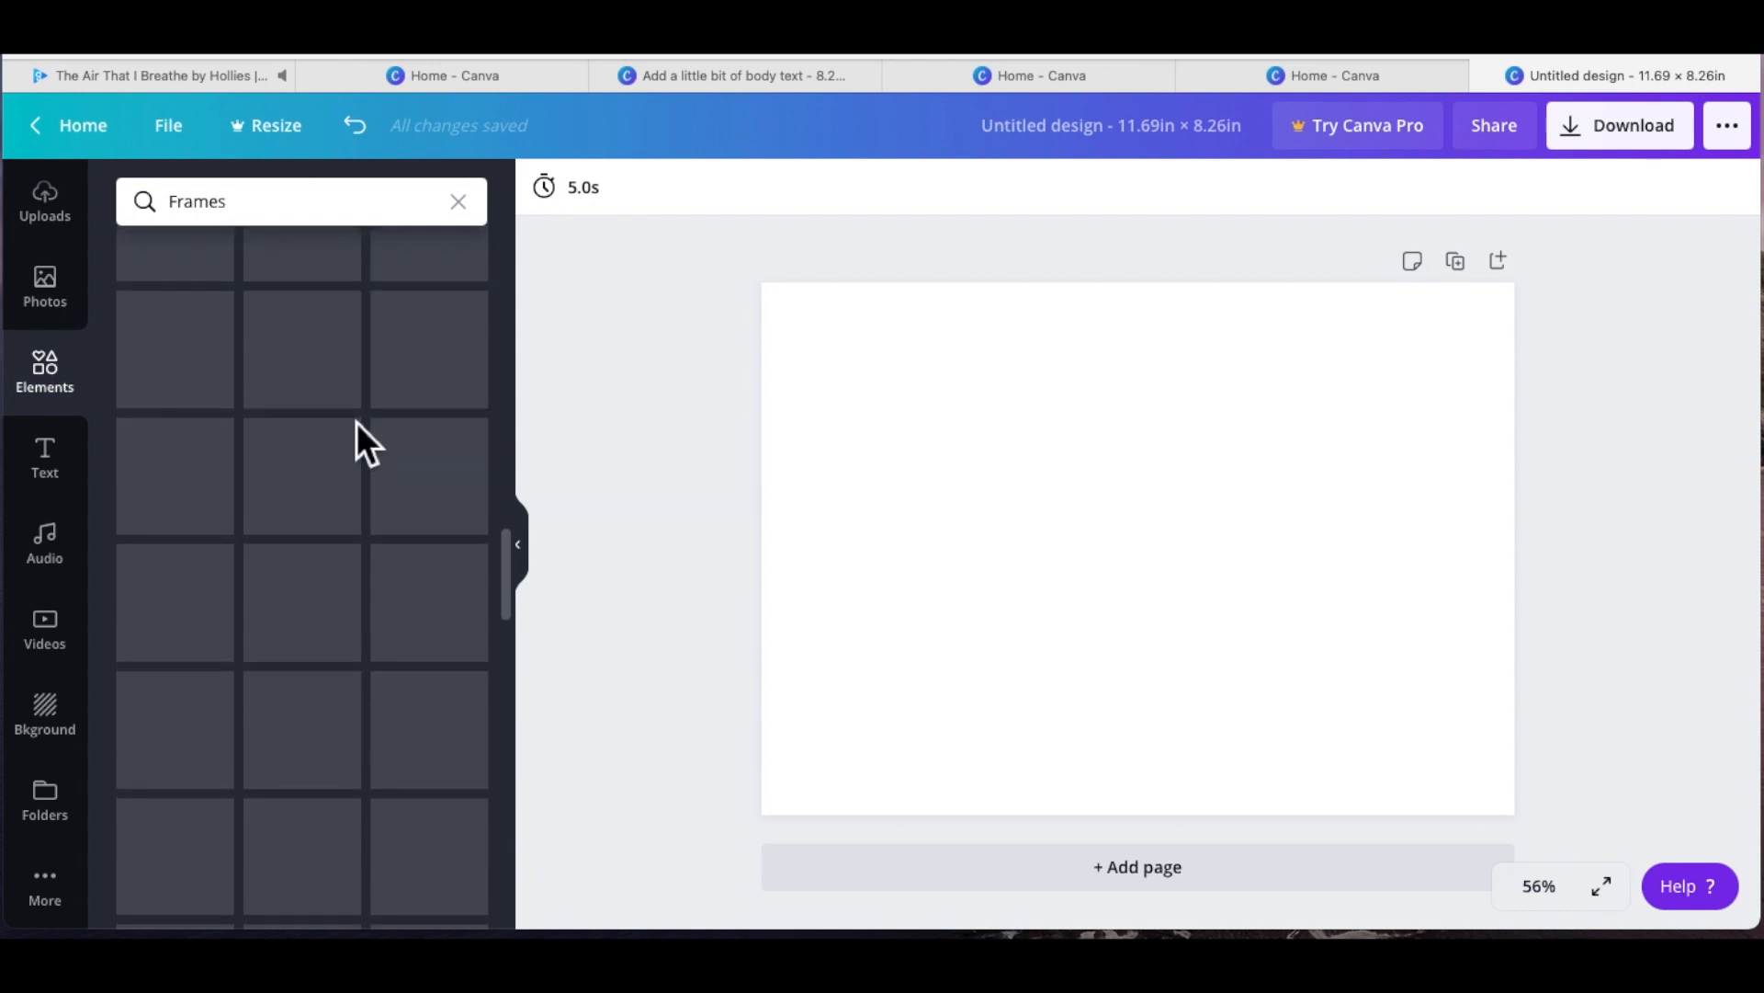
{"action": "scroll", "coordinate": [357, 421], "scroll_direction": "down", "scroll_amount": 2}
{"action": "left_click_drag", "start_coordinate": [221, 432], "coordinate": [1057, 452]}
{"action": "left_click_drag", "start_coordinate": [1166, 540], "coordinate": [998, 485]}
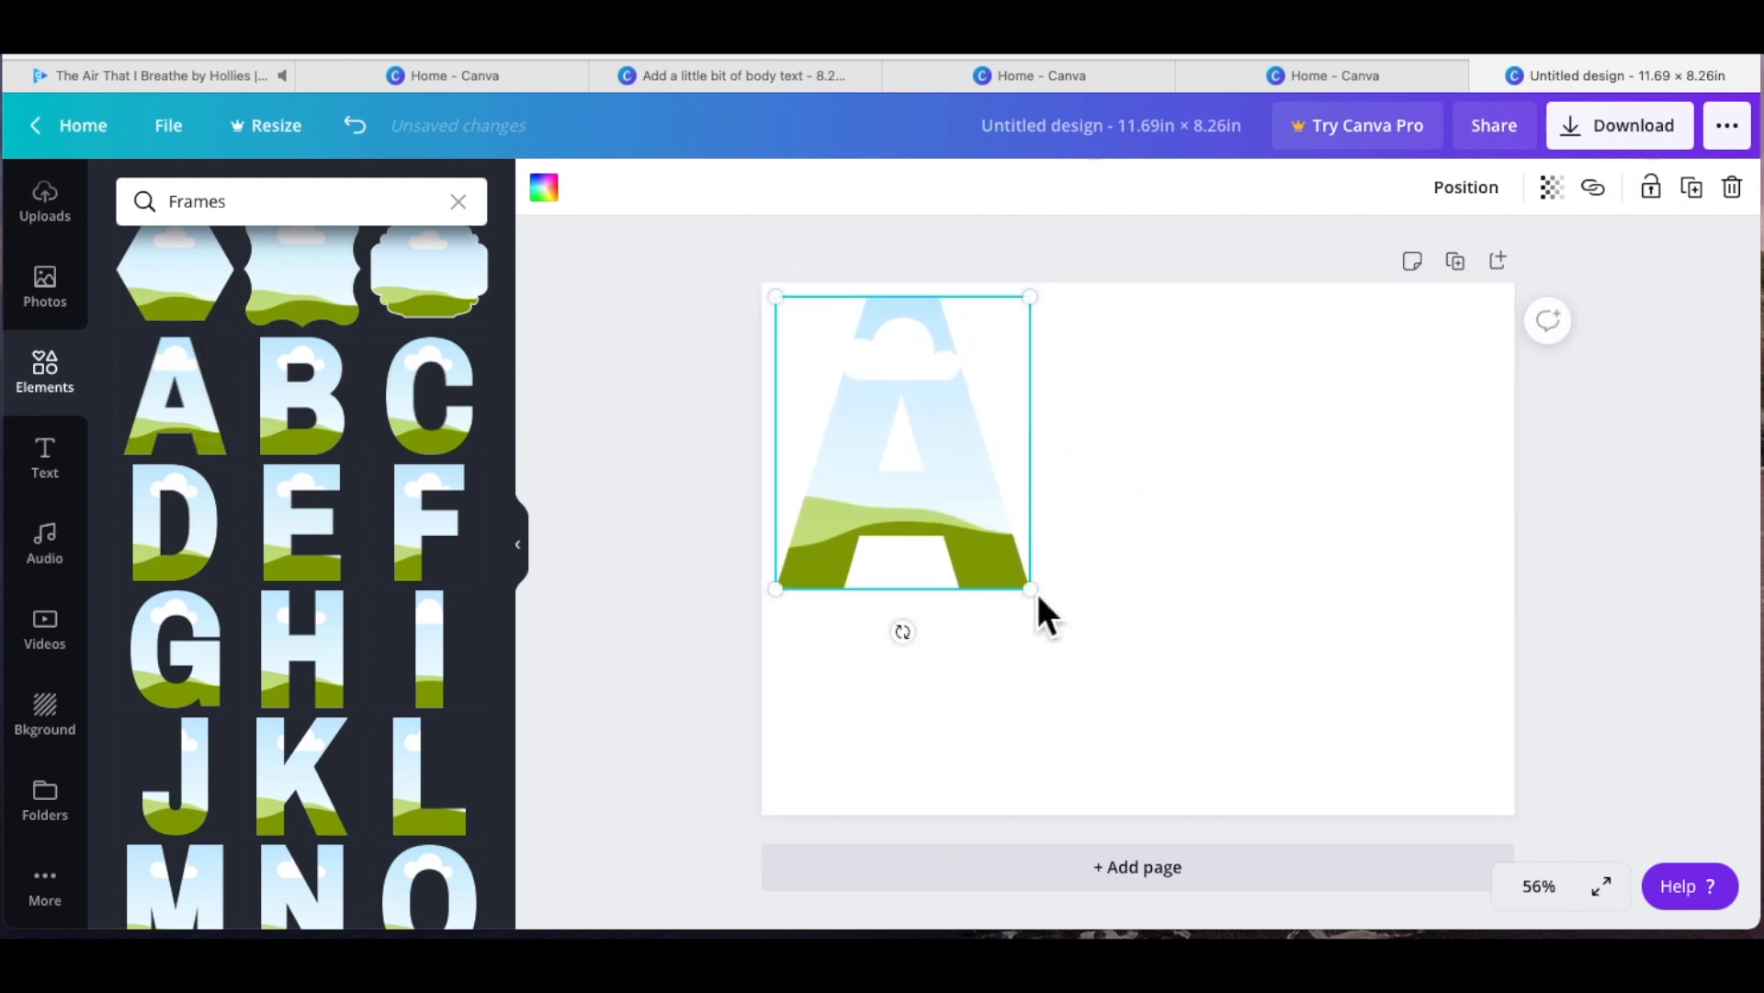
{"action": "left_click_drag", "start_coordinate": [1032, 590], "coordinate": [1357, 796]}
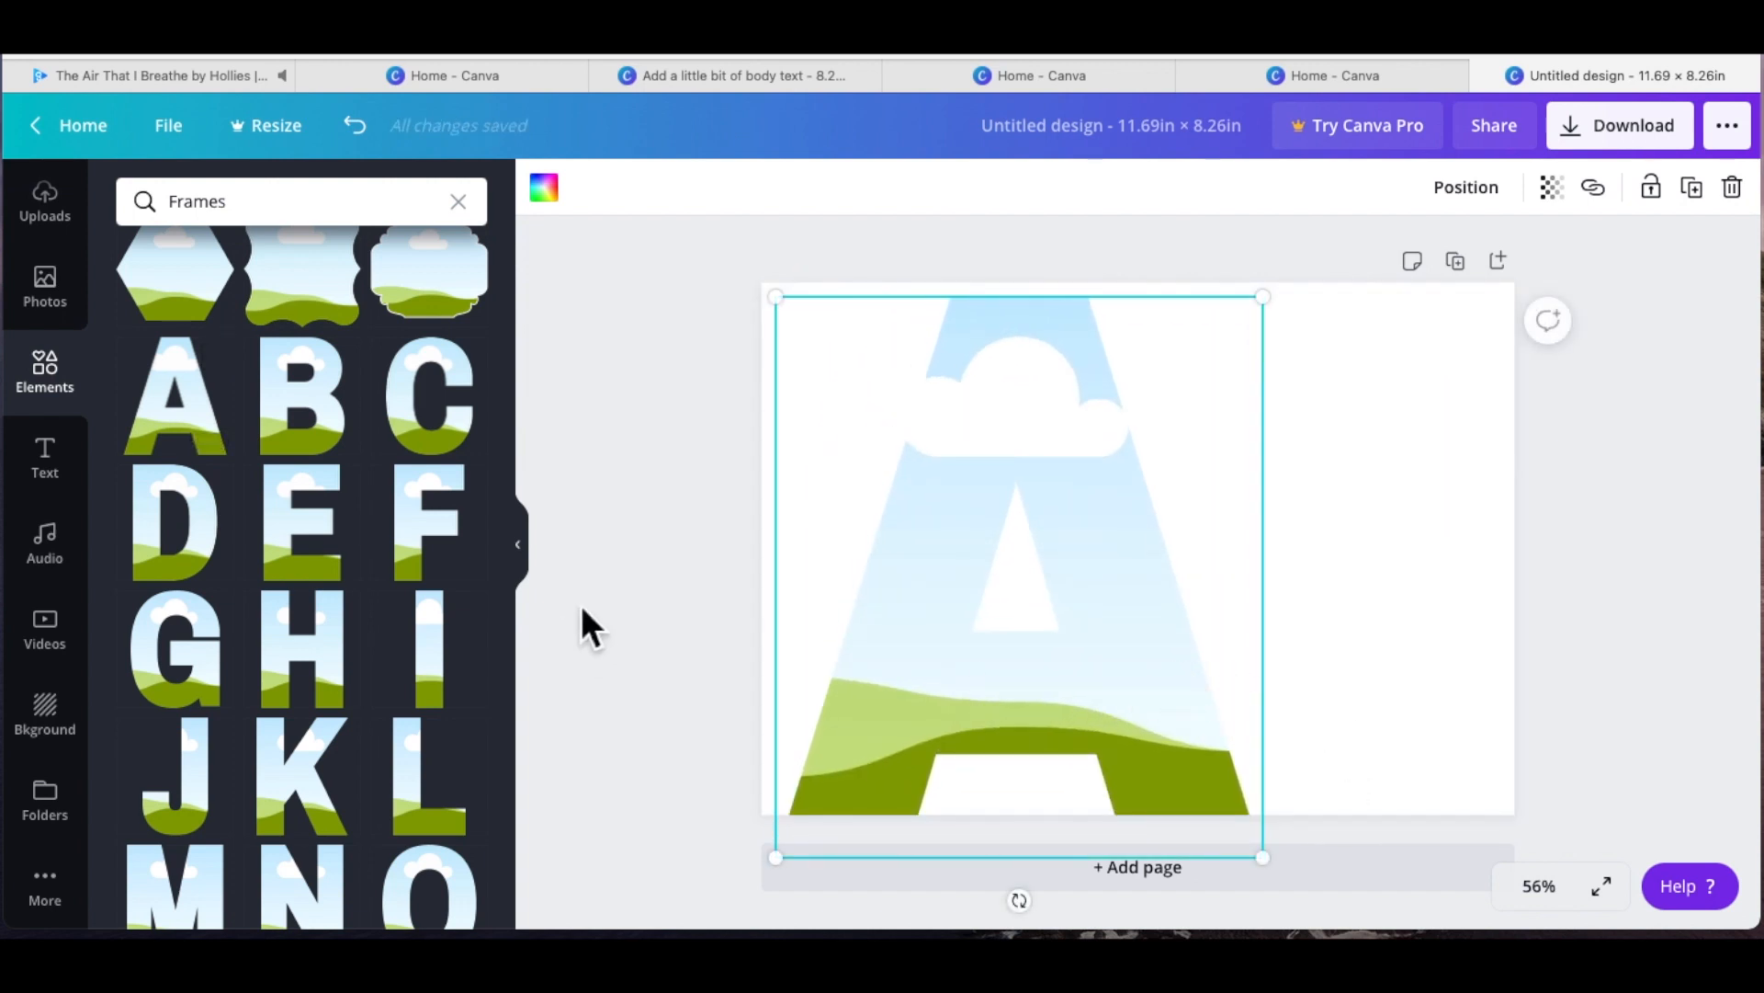
Step: Fill the letter A frame with the free bunny and eggs photo from the Easter photos
{"action": "left_click", "coordinate": [70, 303]}
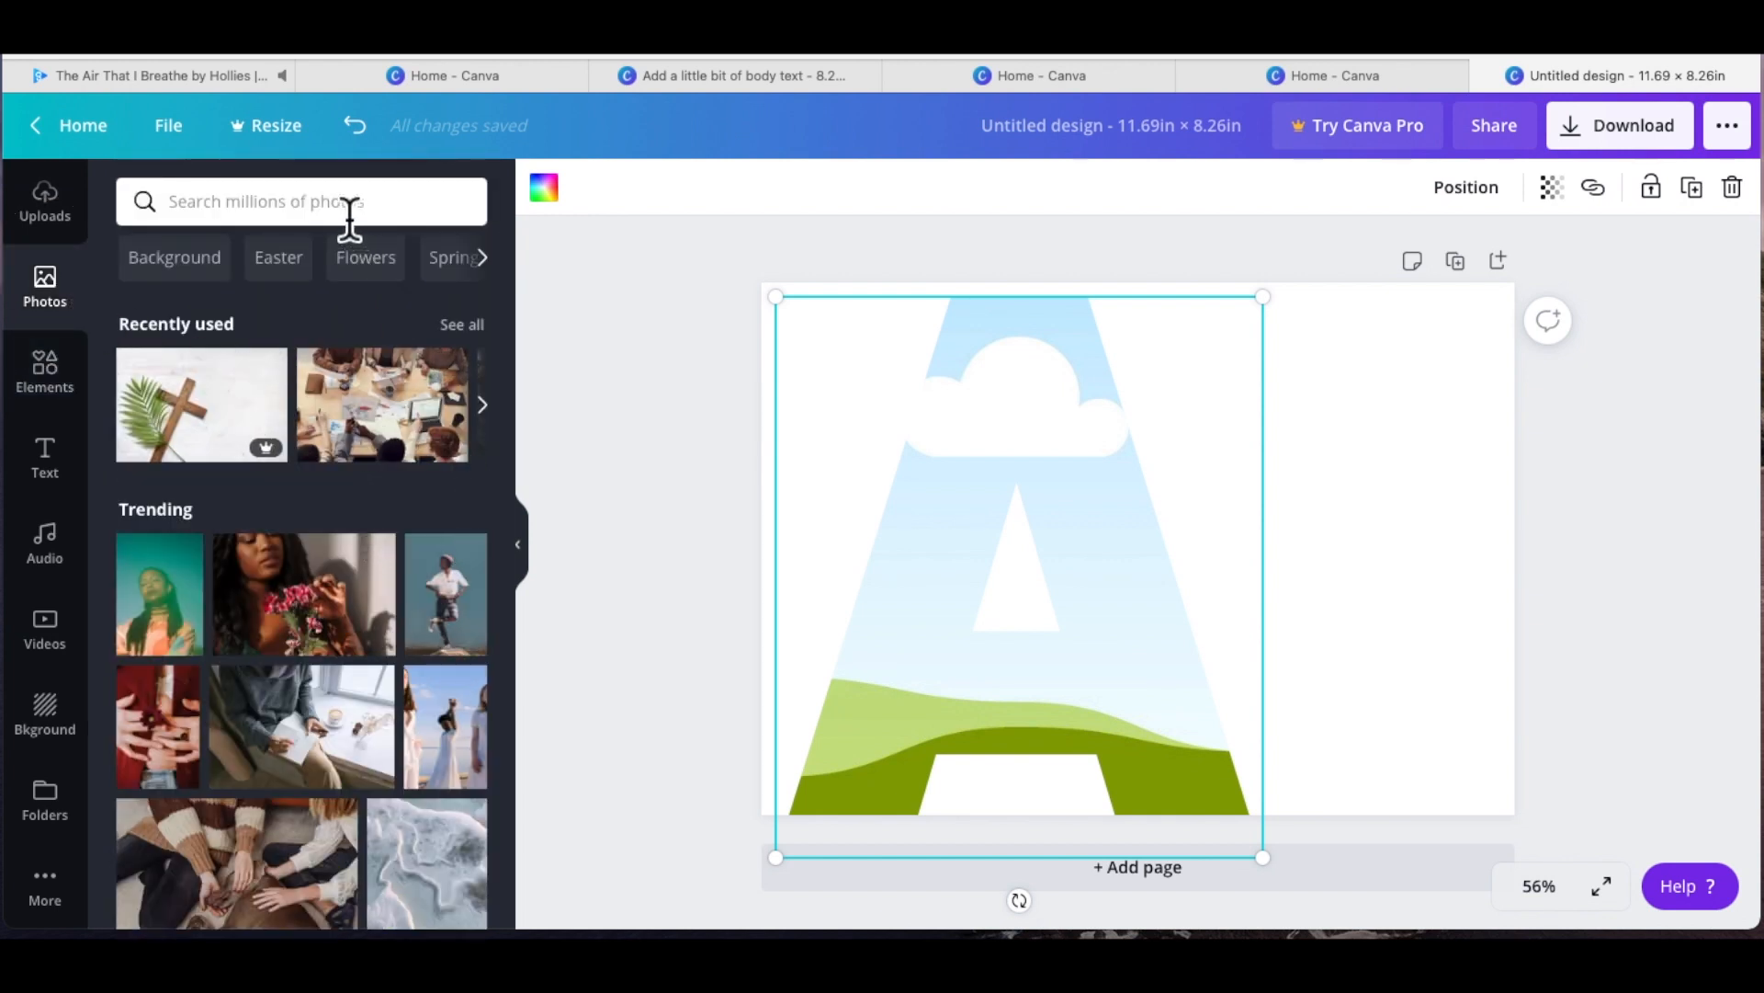
{"action": "left_click", "coordinate": [290, 265]}
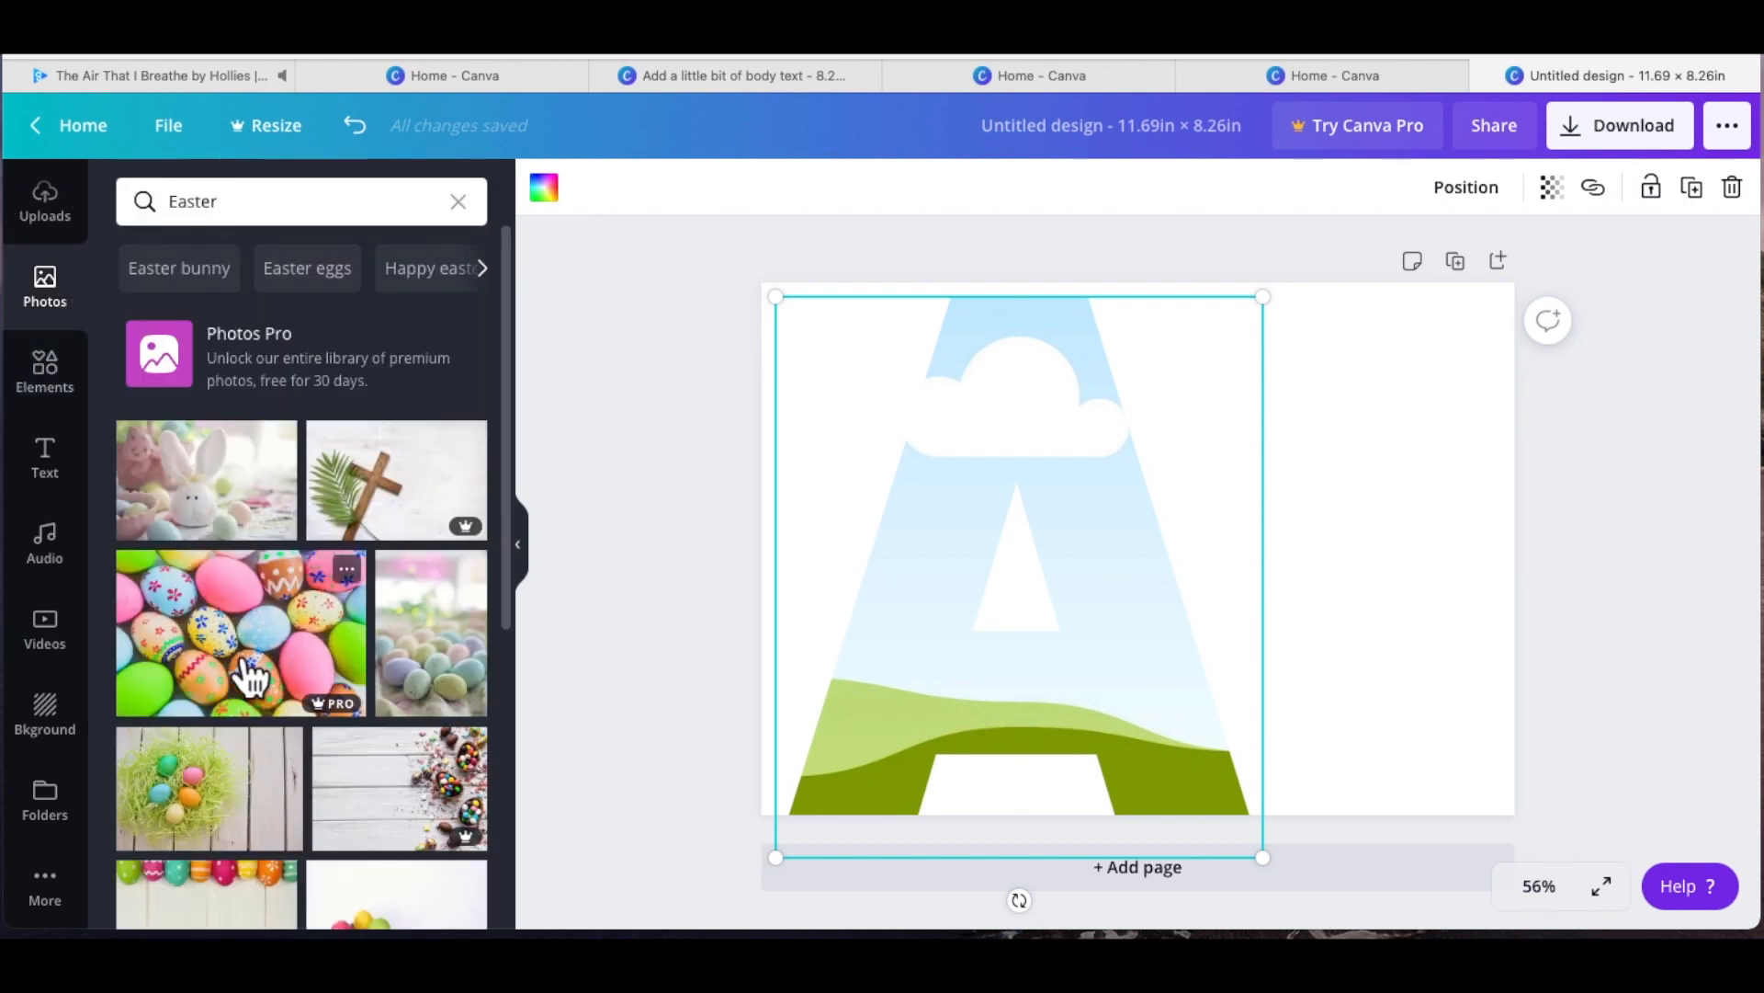
{"action": "left_click_drag", "start_coordinate": [197, 510], "coordinate": [969, 489]}
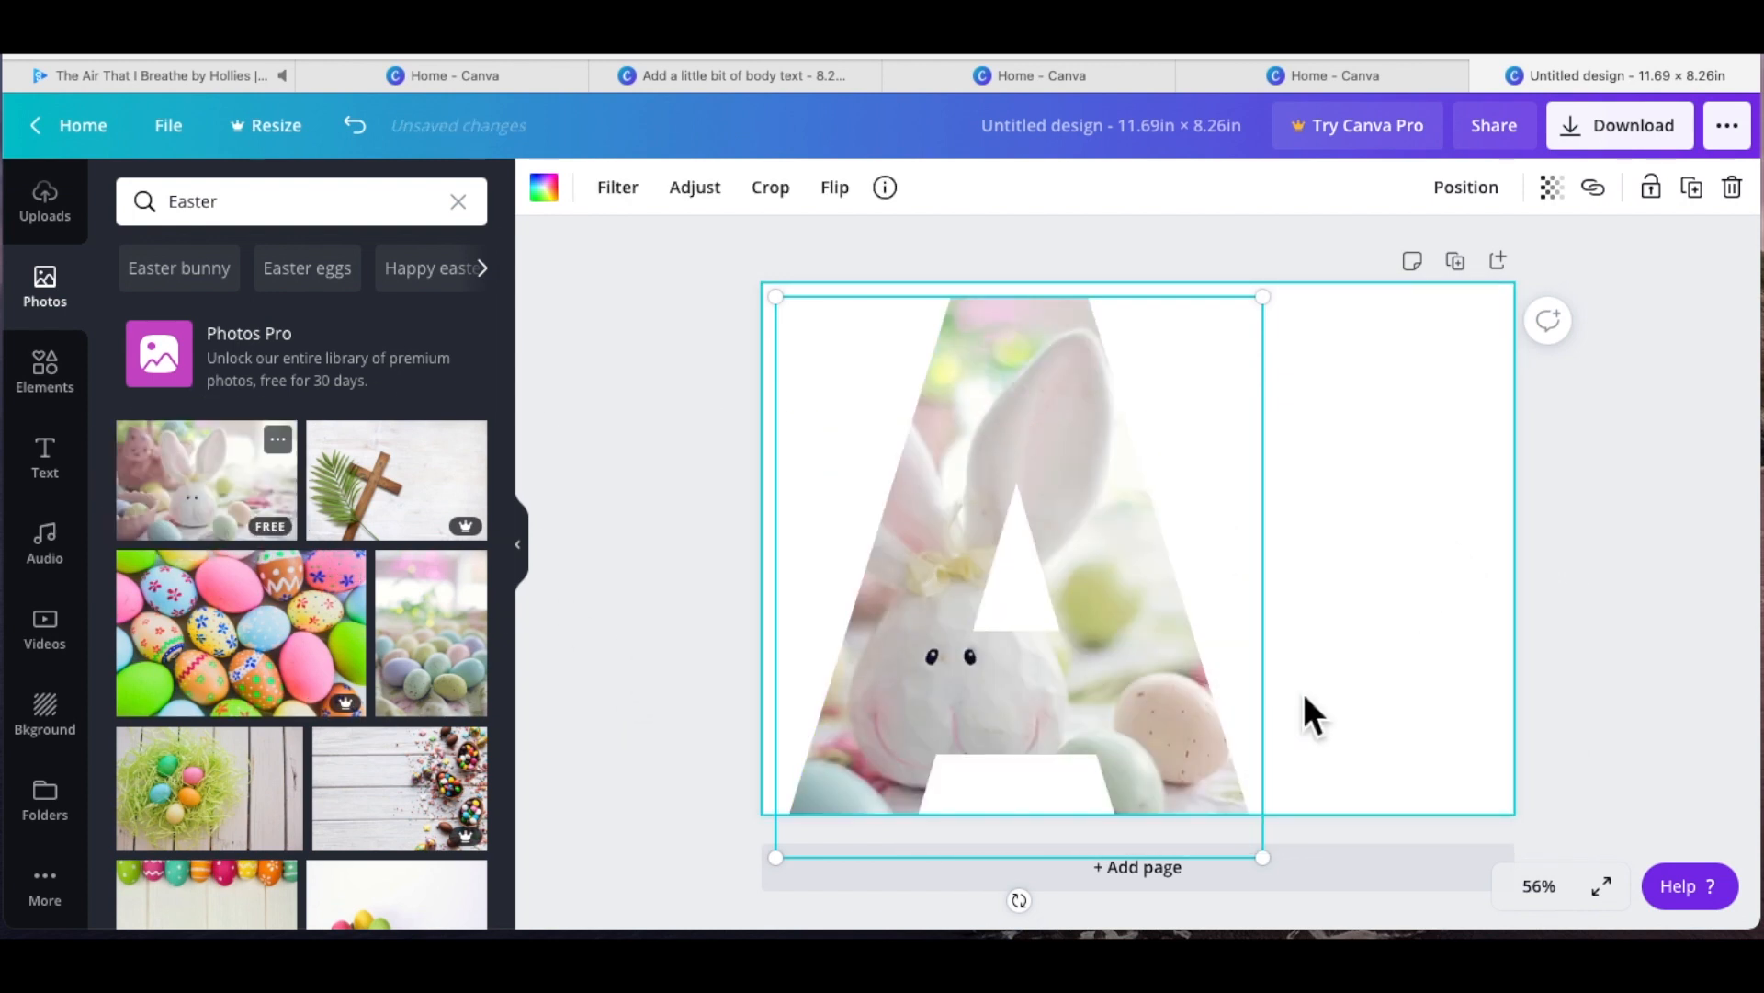
{"action": "left_click", "coordinate": [1627, 592]}
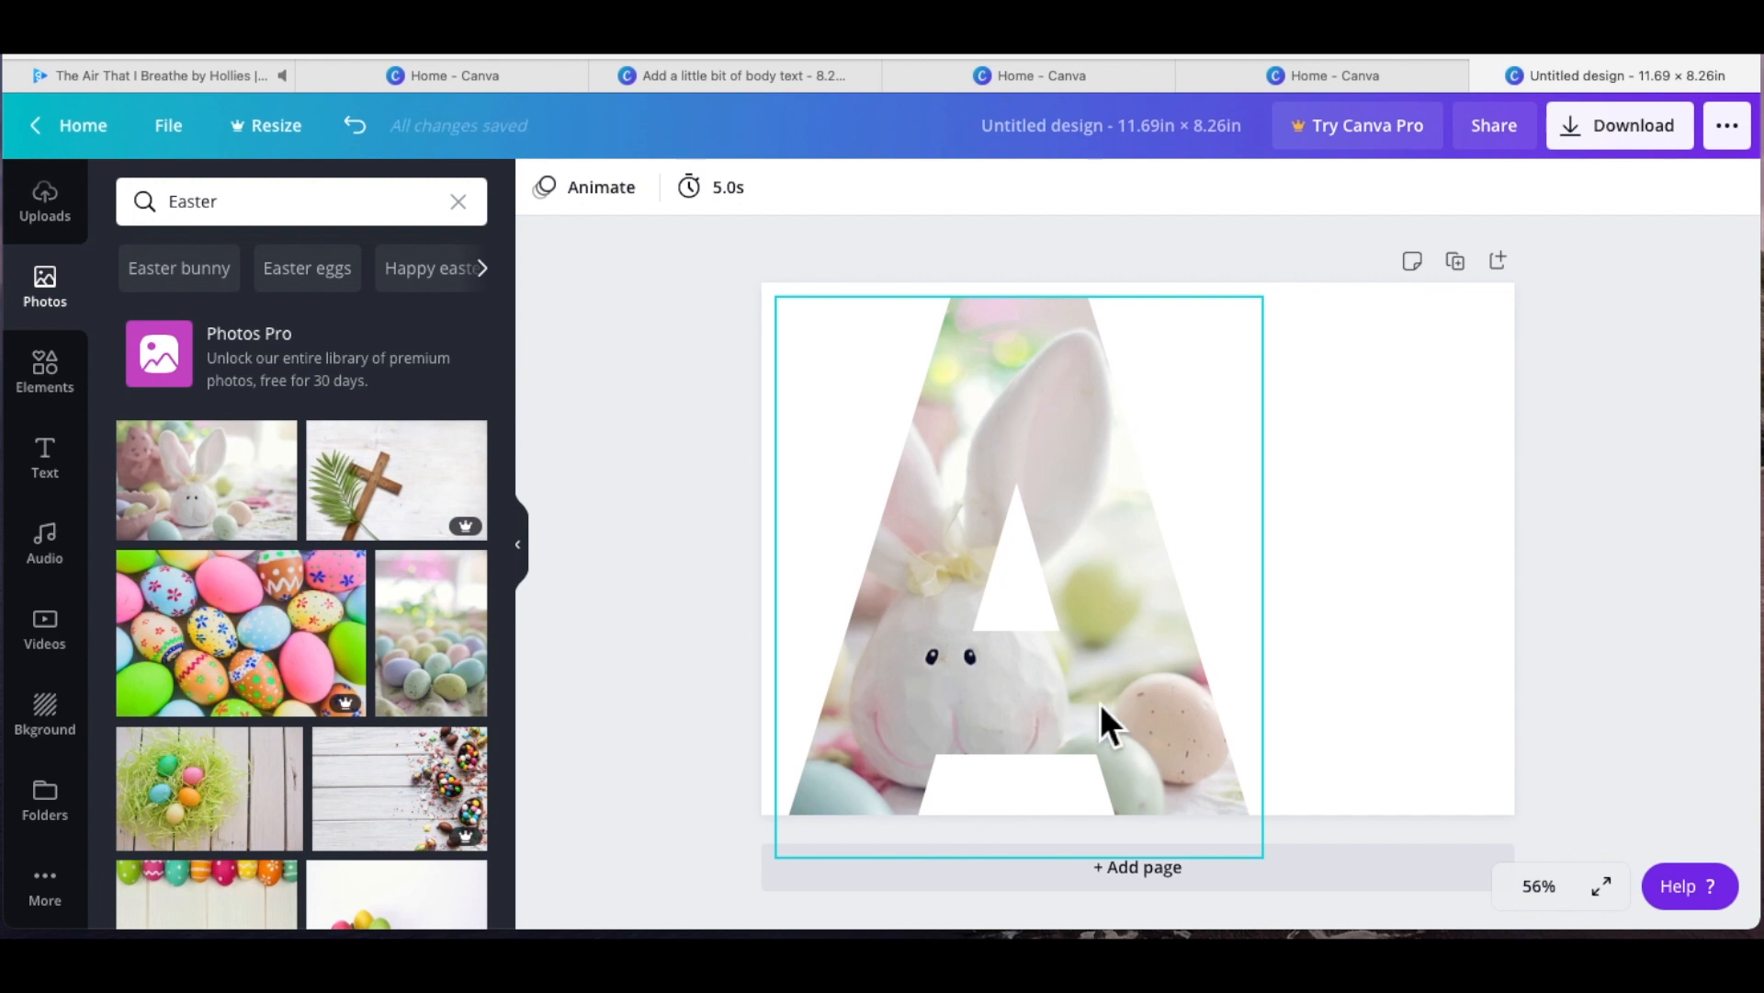
{"action": "left_click_drag", "start_coordinate": [202, 501], "coordinate": [620, 553]}
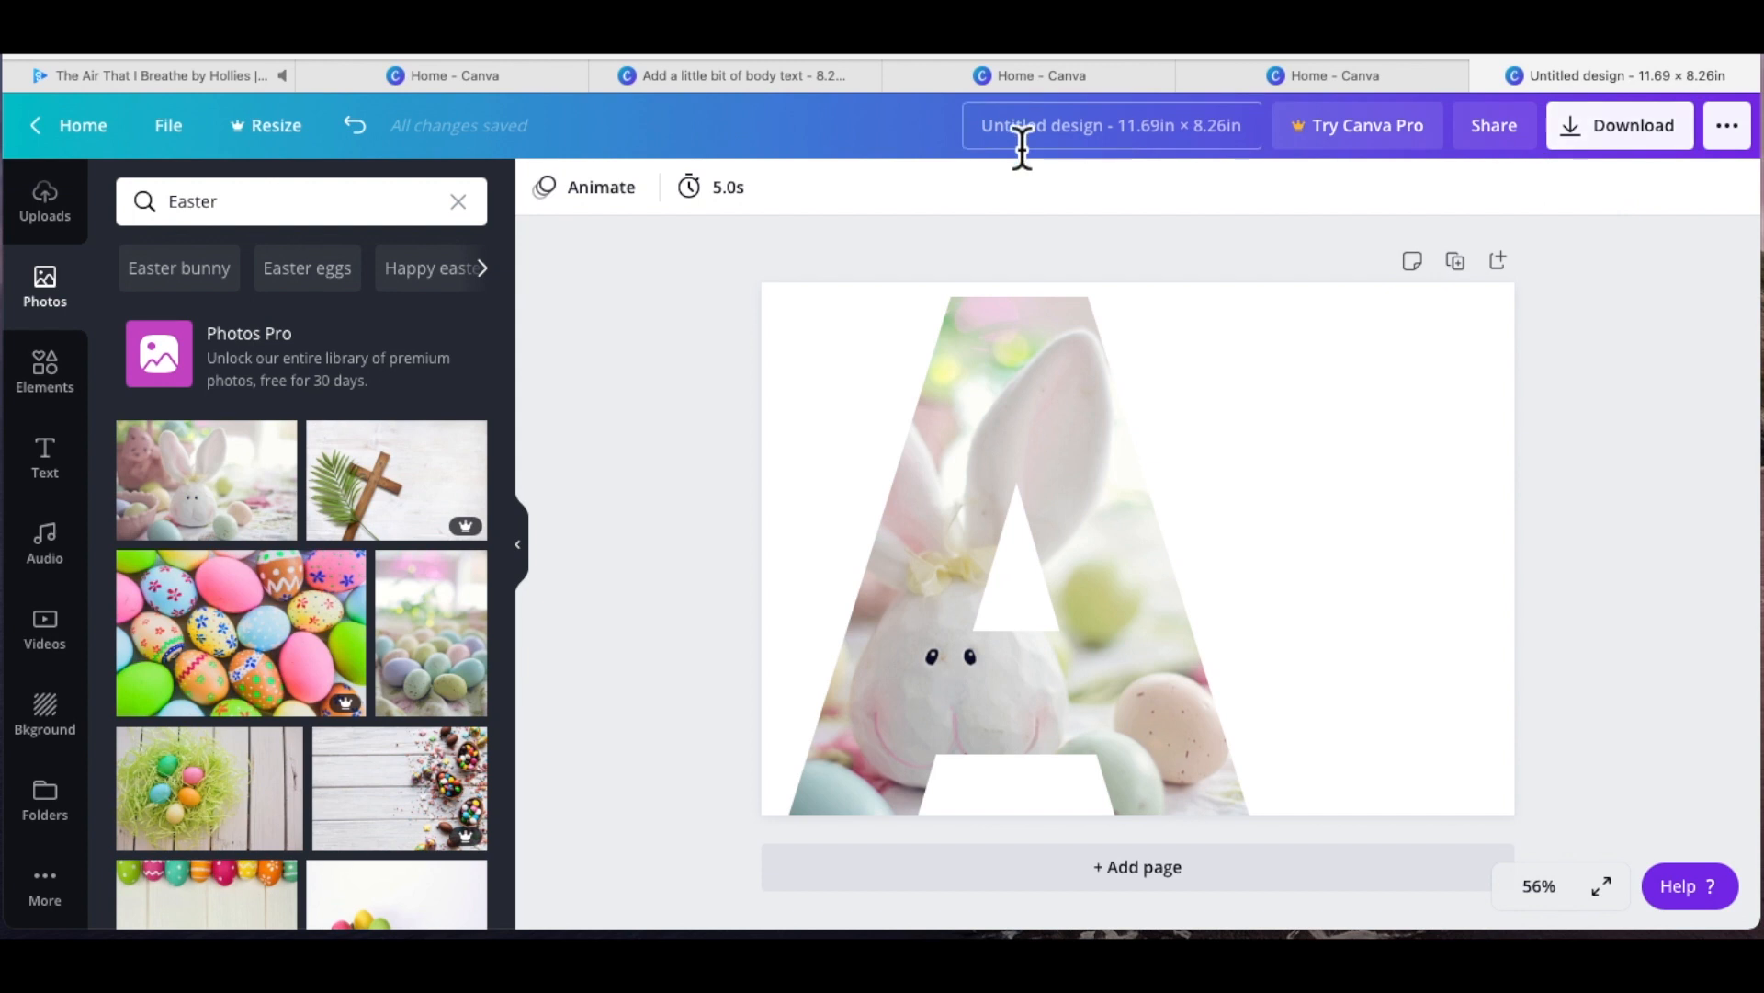
Step: Examine the file options for naming the design and saving it to a folder, then return to the uploads
{"action": "left_click", "coordinate": [188, 139]}
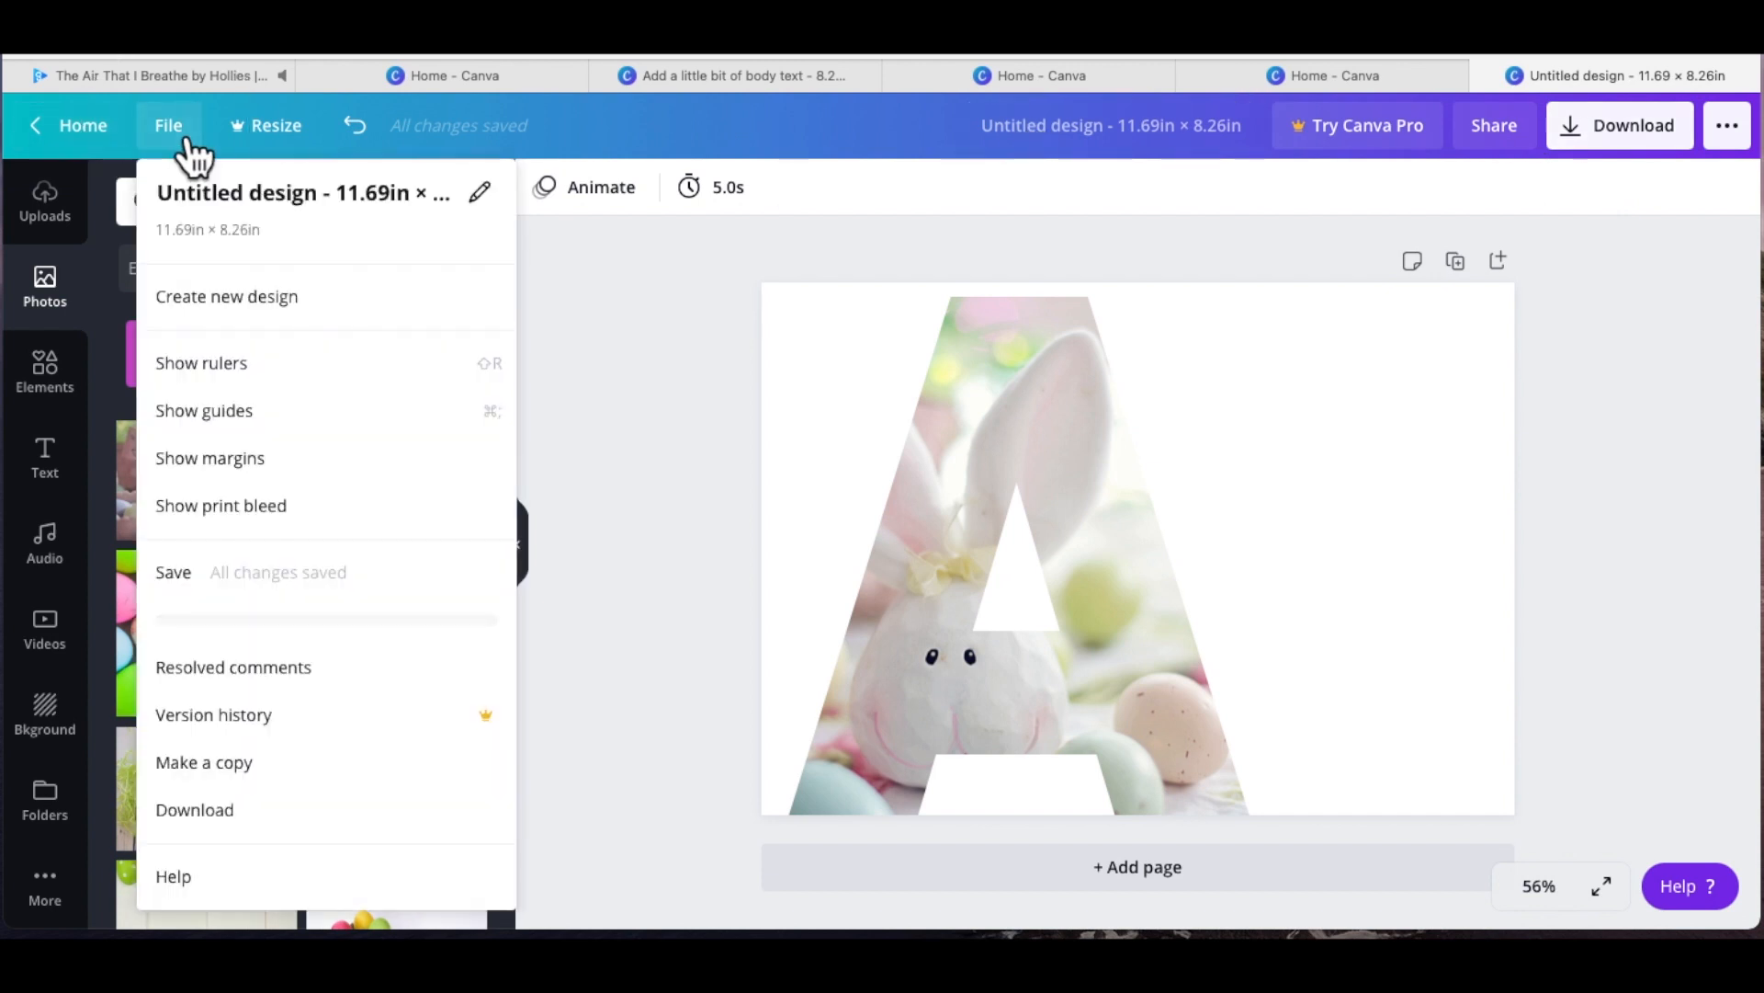
{"action": "left_click", "coordinate": [501, 207]}
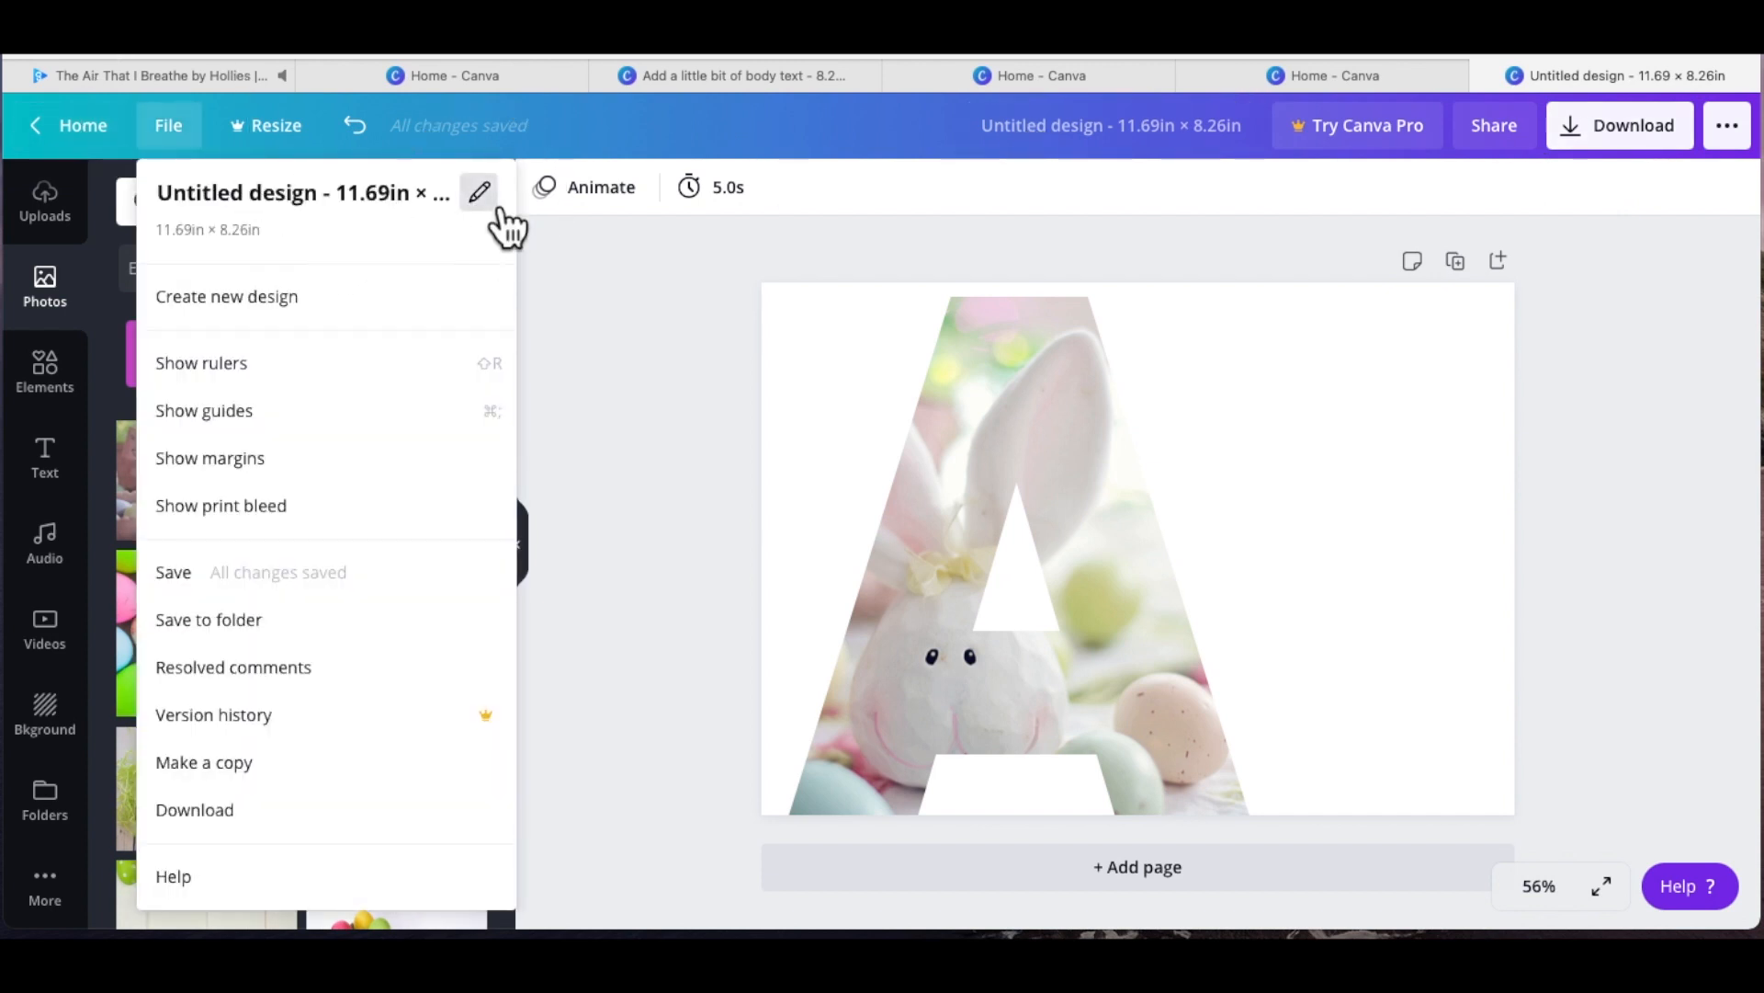
{"action": "key", "text": "BackSpace"}
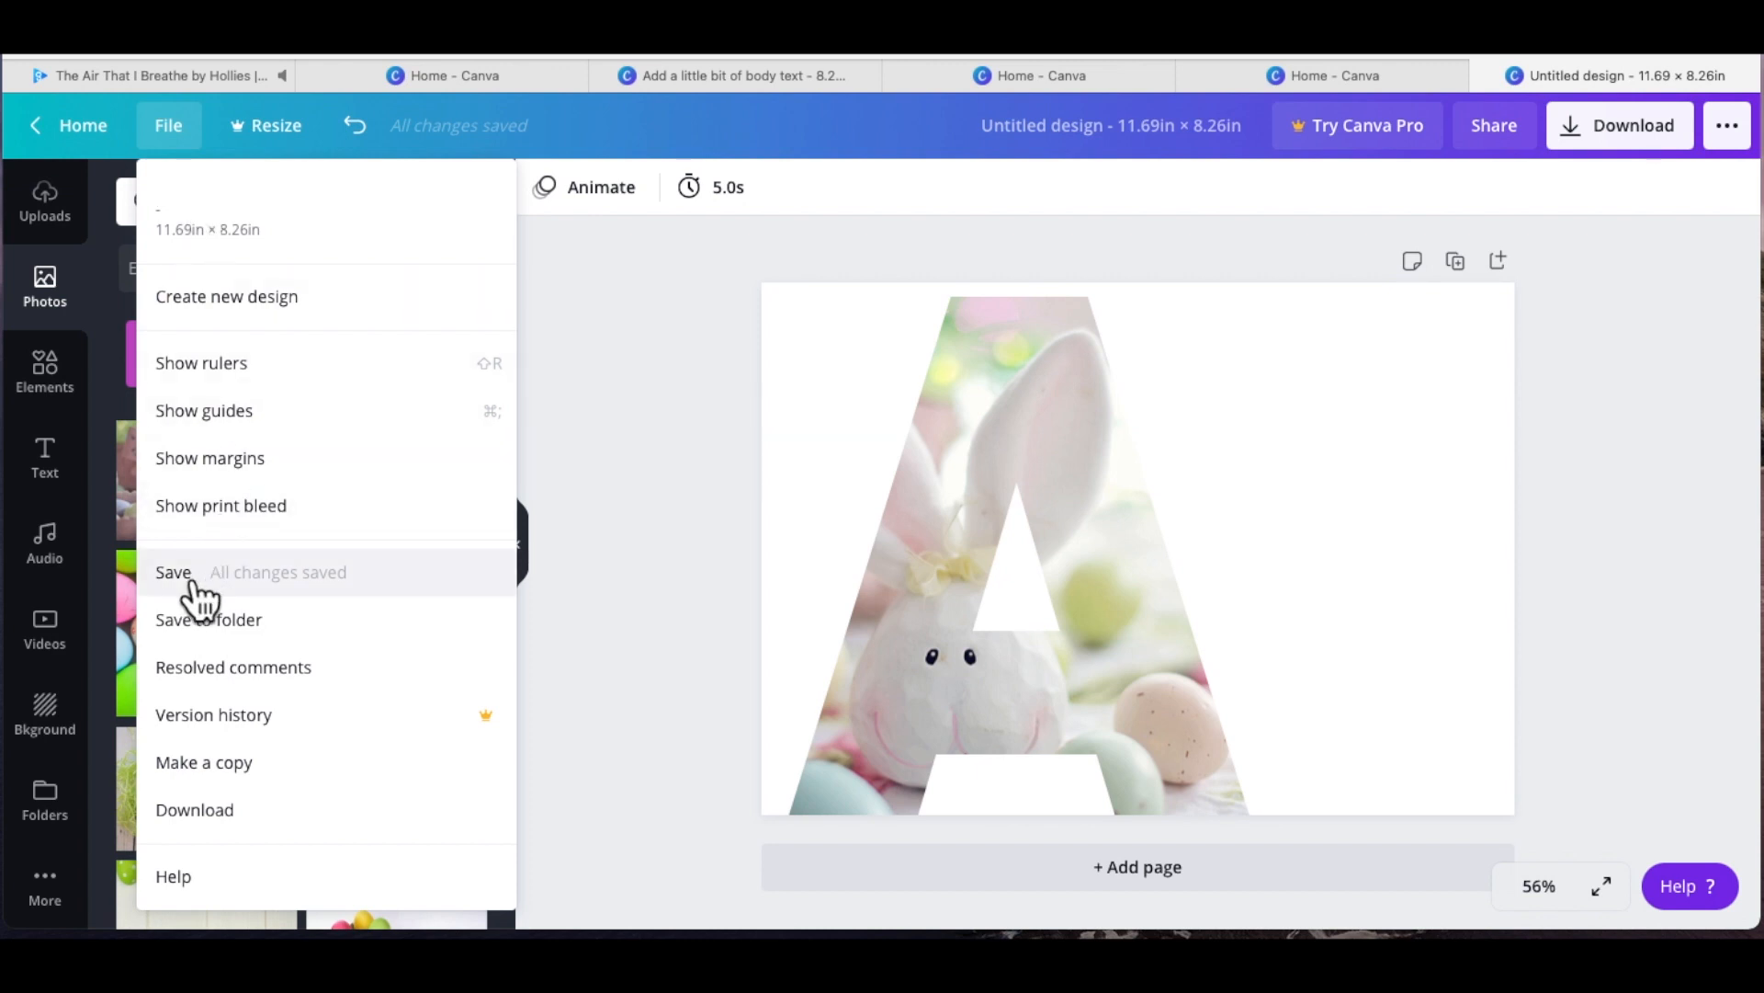
{"action": "left_click", "coordinate": [46, 195]}
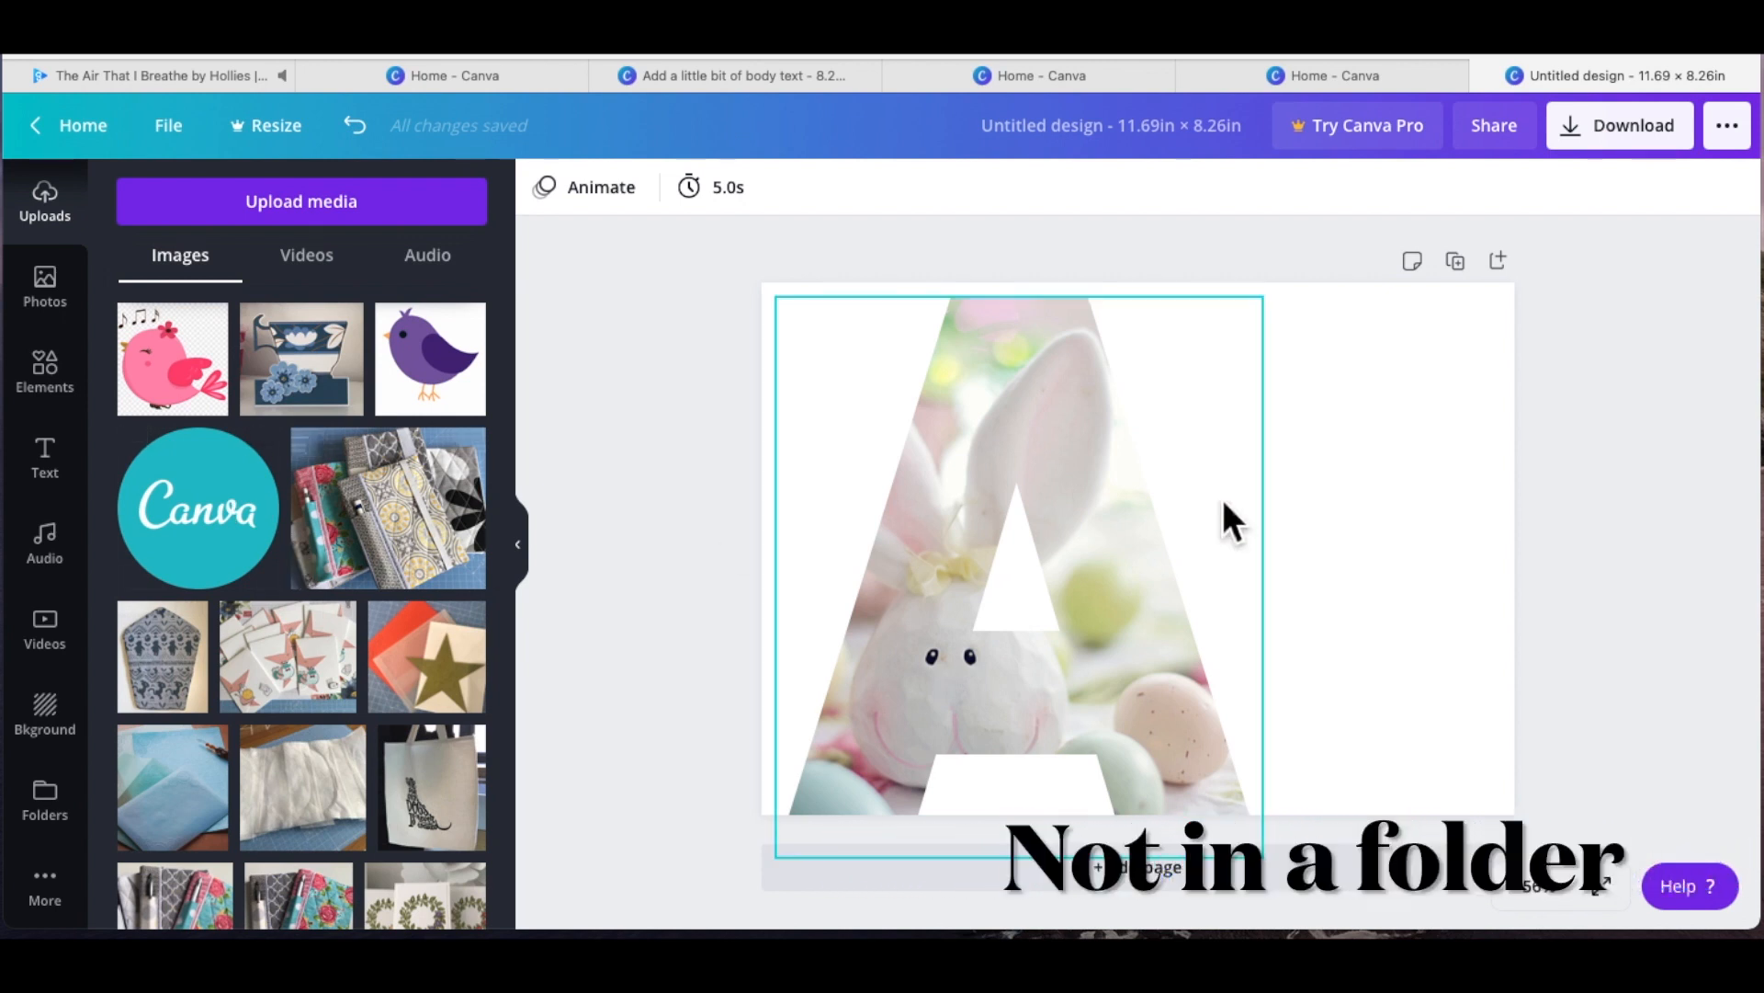
Step: Download the letter A design as a PNG and dismiss the Canva Pro offer
{"action": "left_click", "coordinate": [1650, 143]}
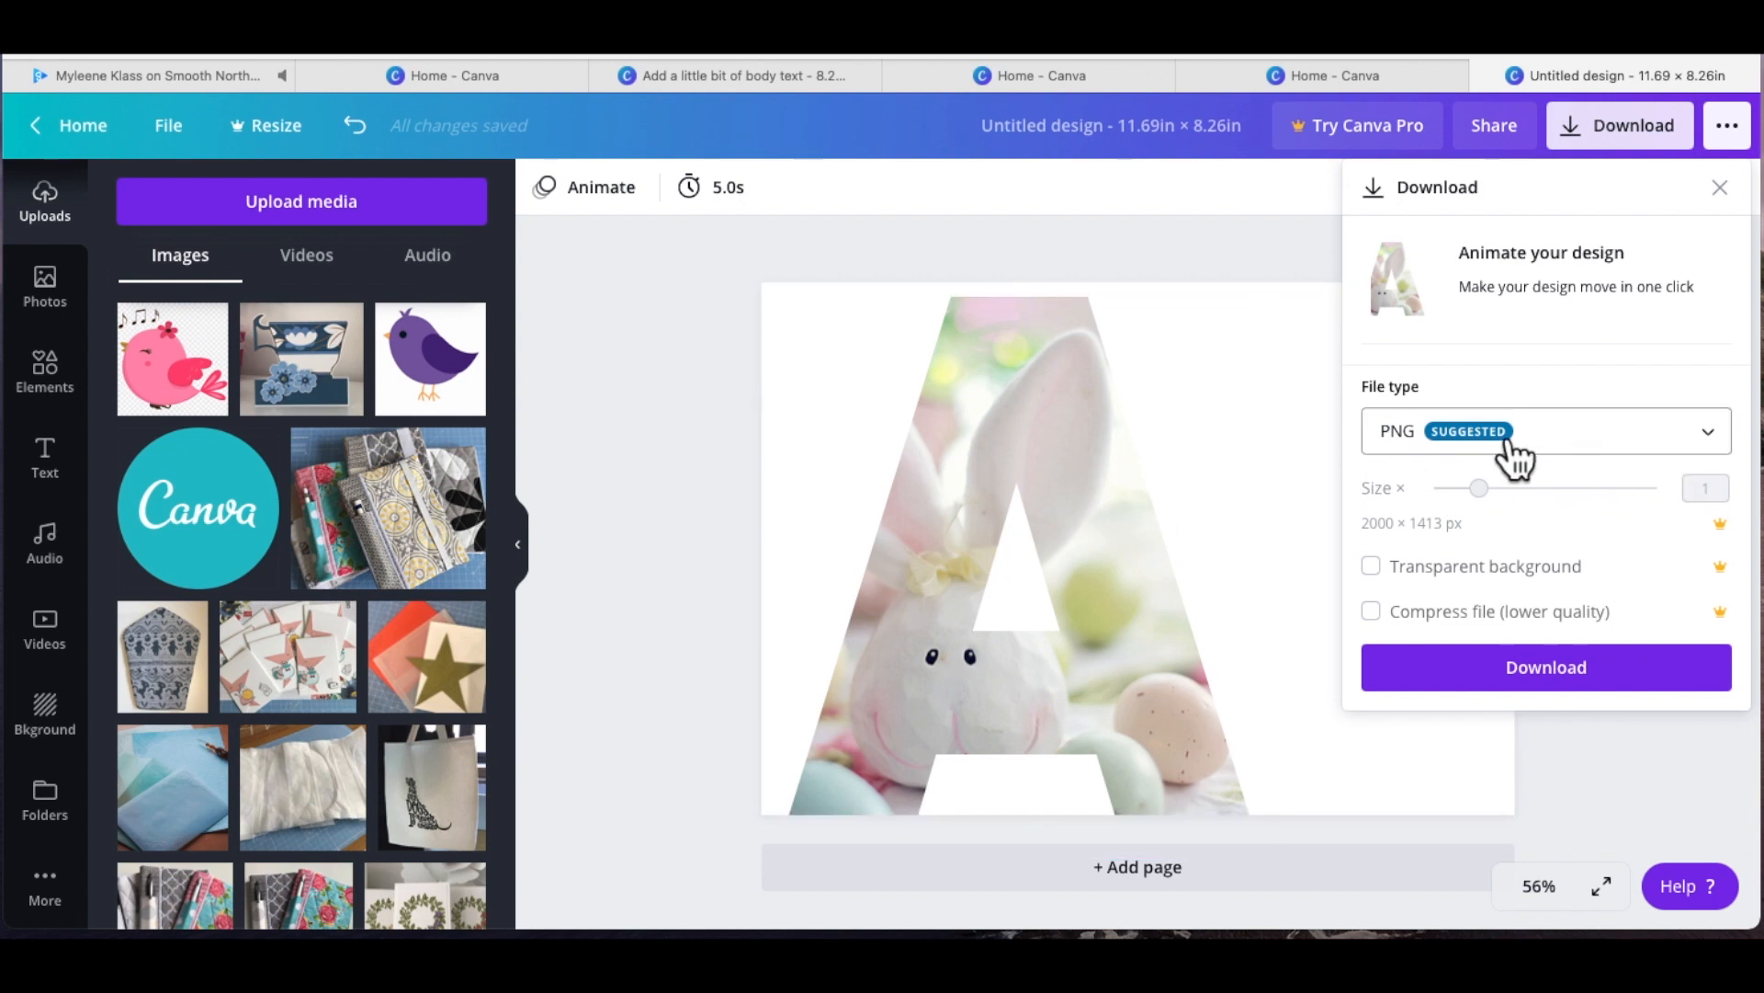
{"action": "left_click", "coordinate": [1559, 685]}
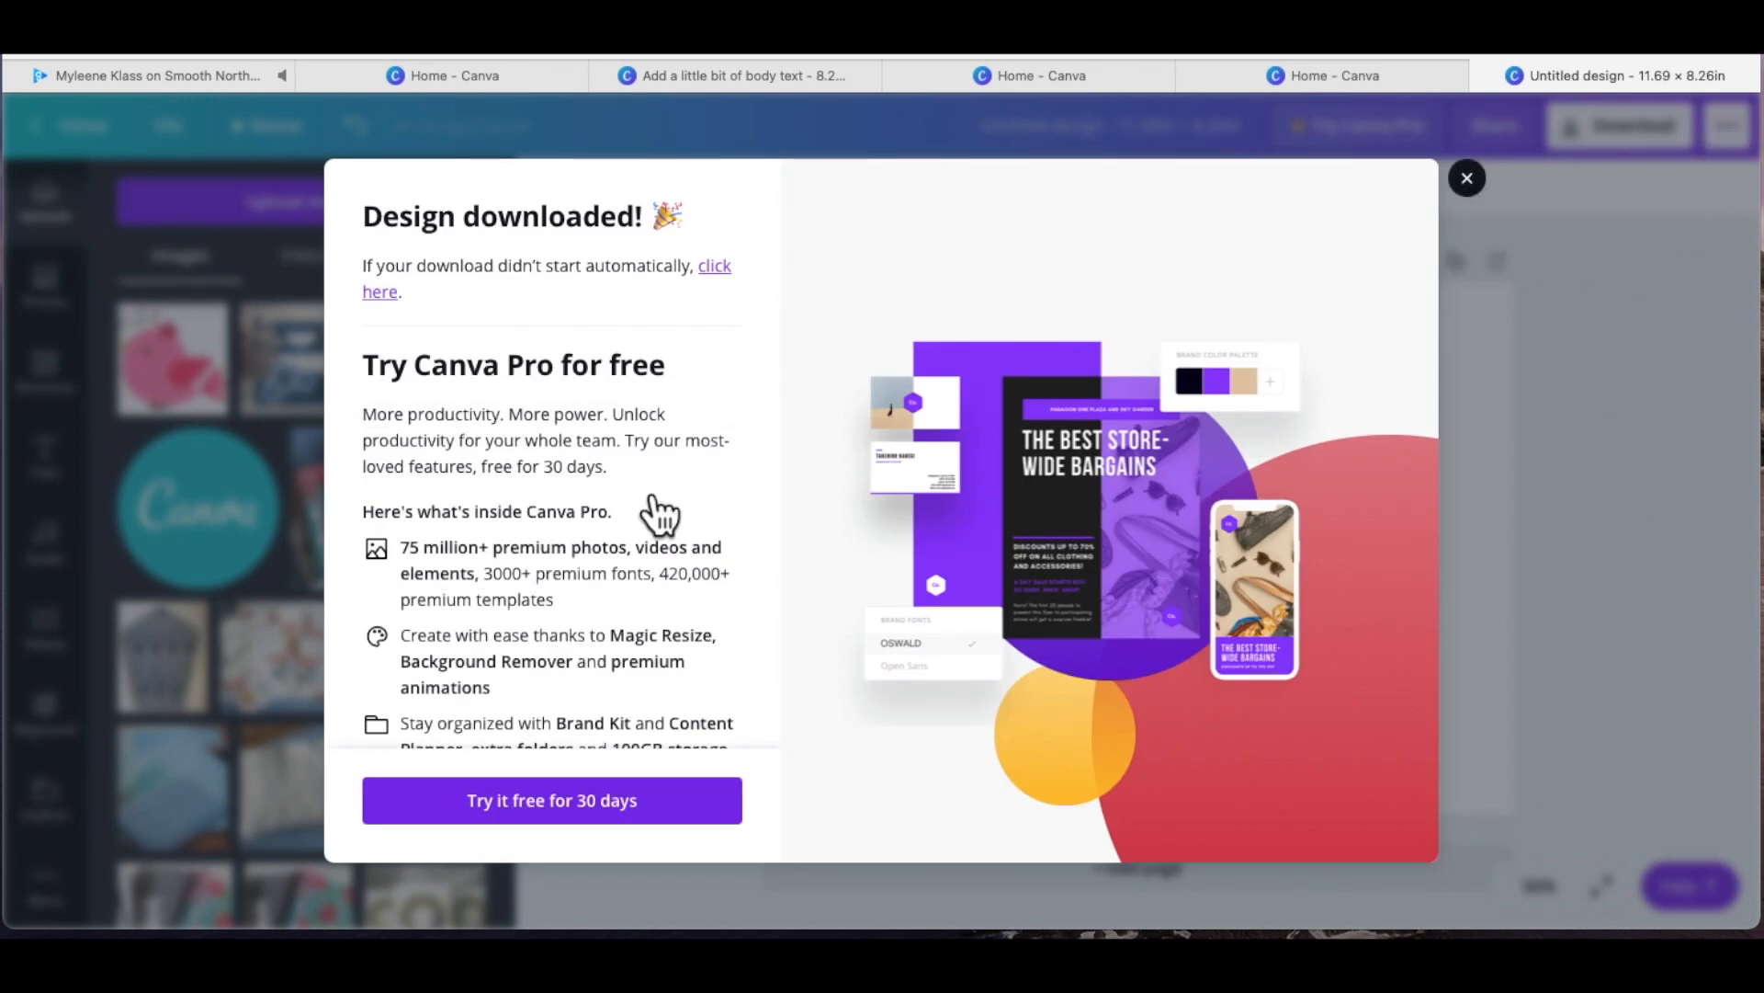
{"action": "left_click", "coordinate": [1467, 179]}
{"action": "left_click", "coordinate": [1471, 182]}
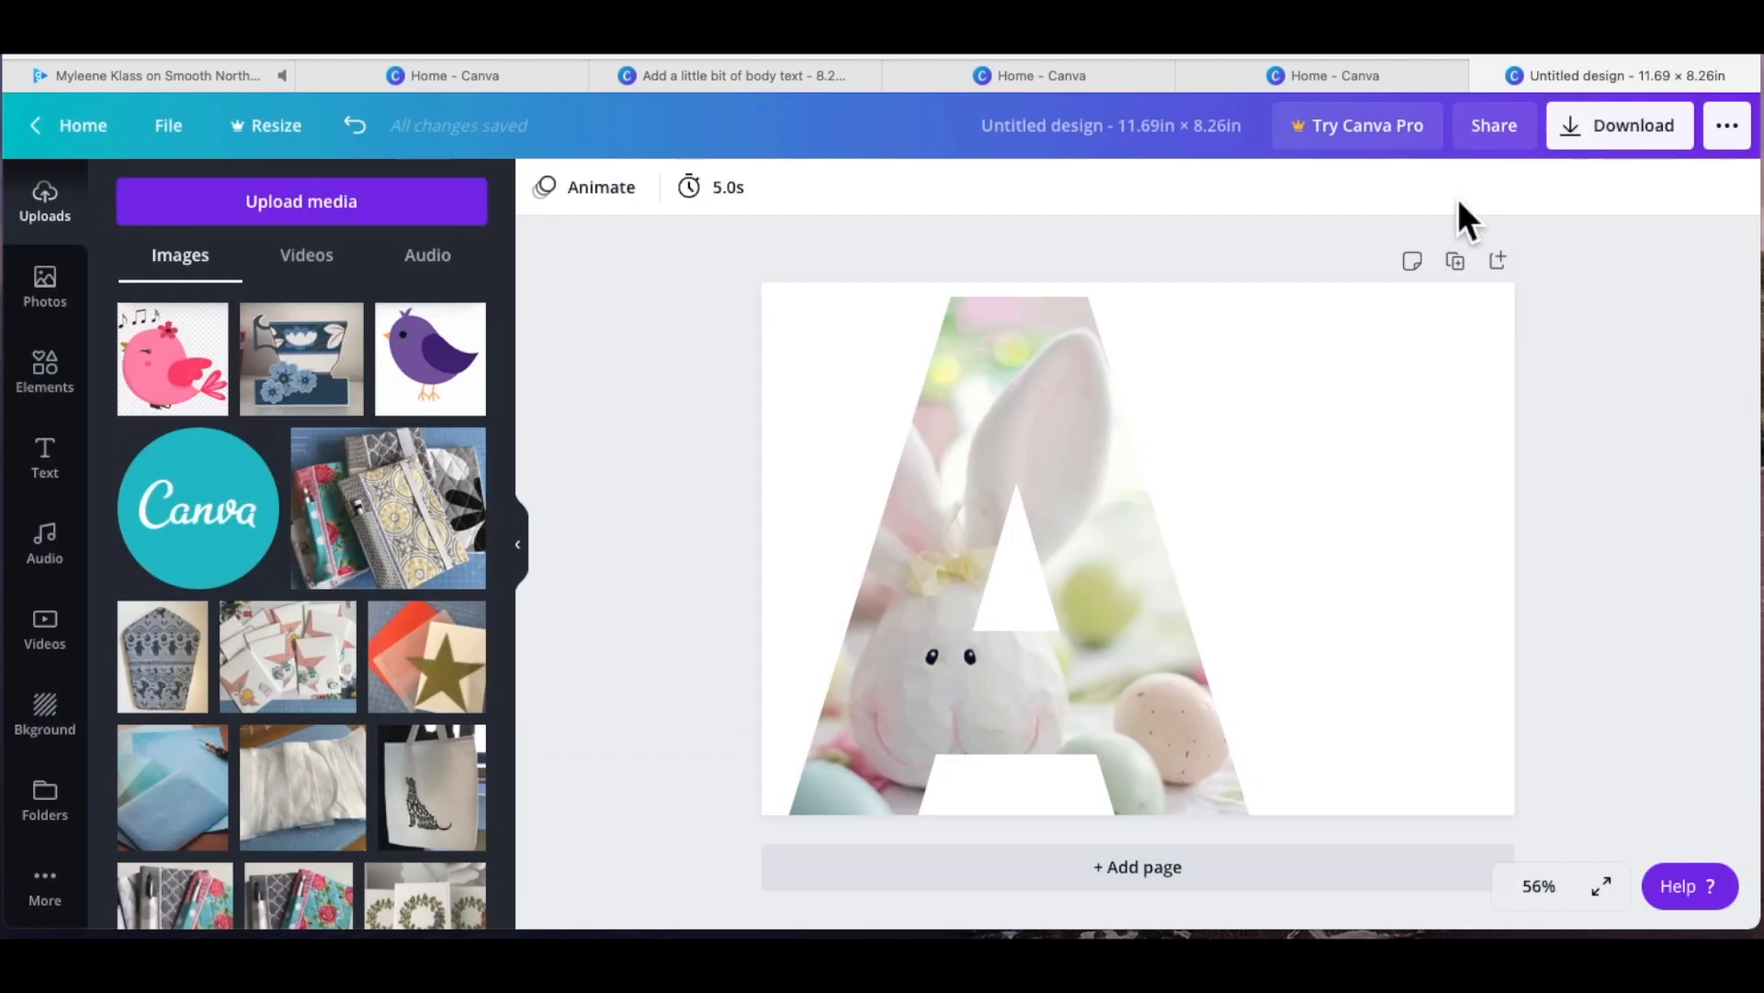
Step: View the downloaded letter A image in its own window, then return to the design
{"action": "left_click", "coordinate": [2, 153]}
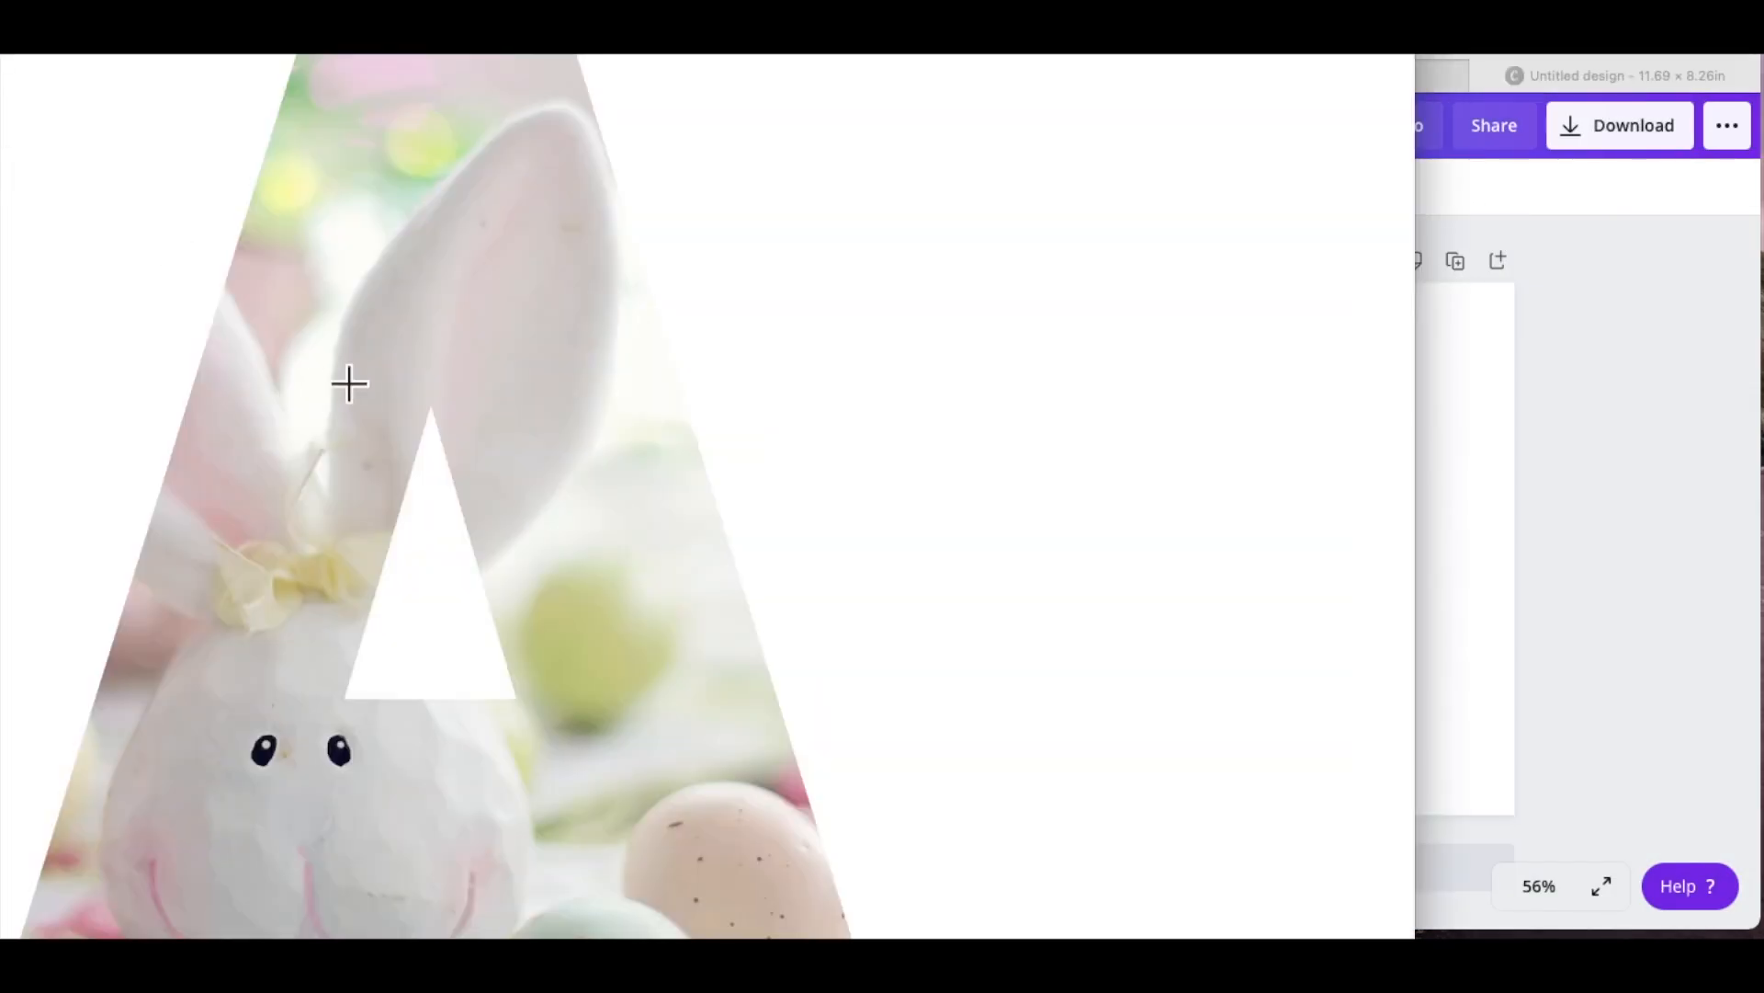
{"action": "left_click_drag", "start_coordinate": [438, 2], "coordinate": [591, 41]}
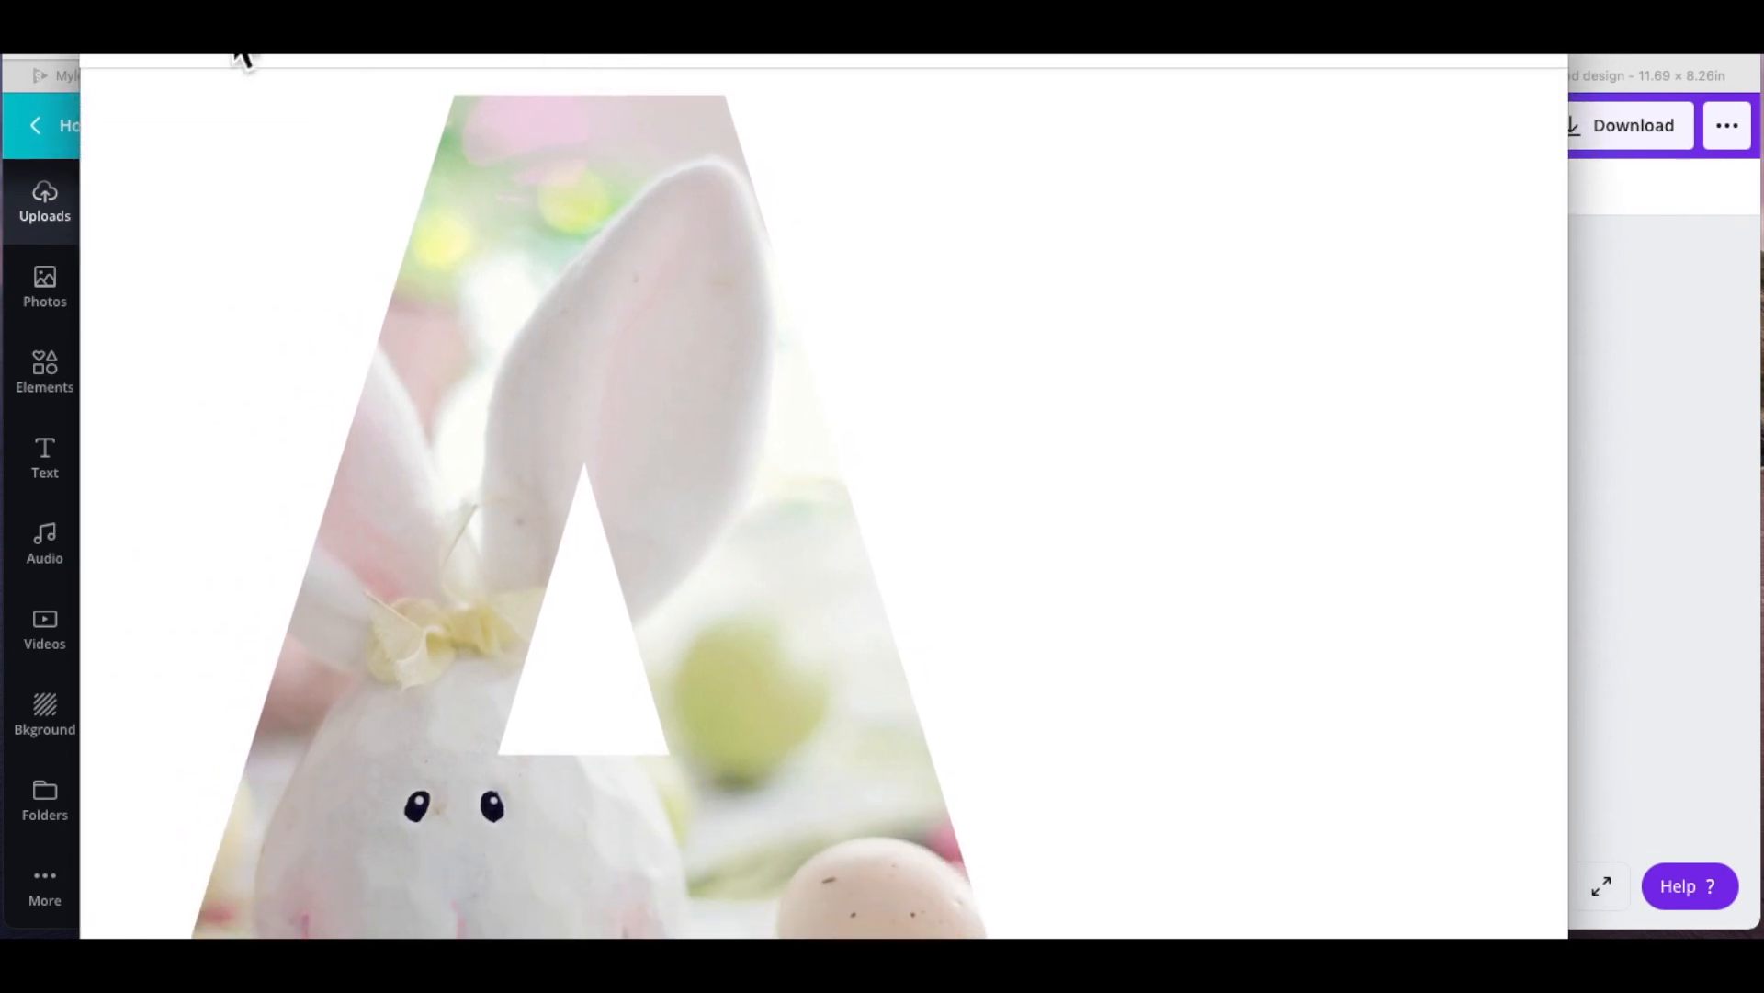
{"action": "left_click", "coordinate": [122, 60]}
{"action": "left_click_drag", "start_coordinate": [1763, 832], "coordinate": [1599, 593]}
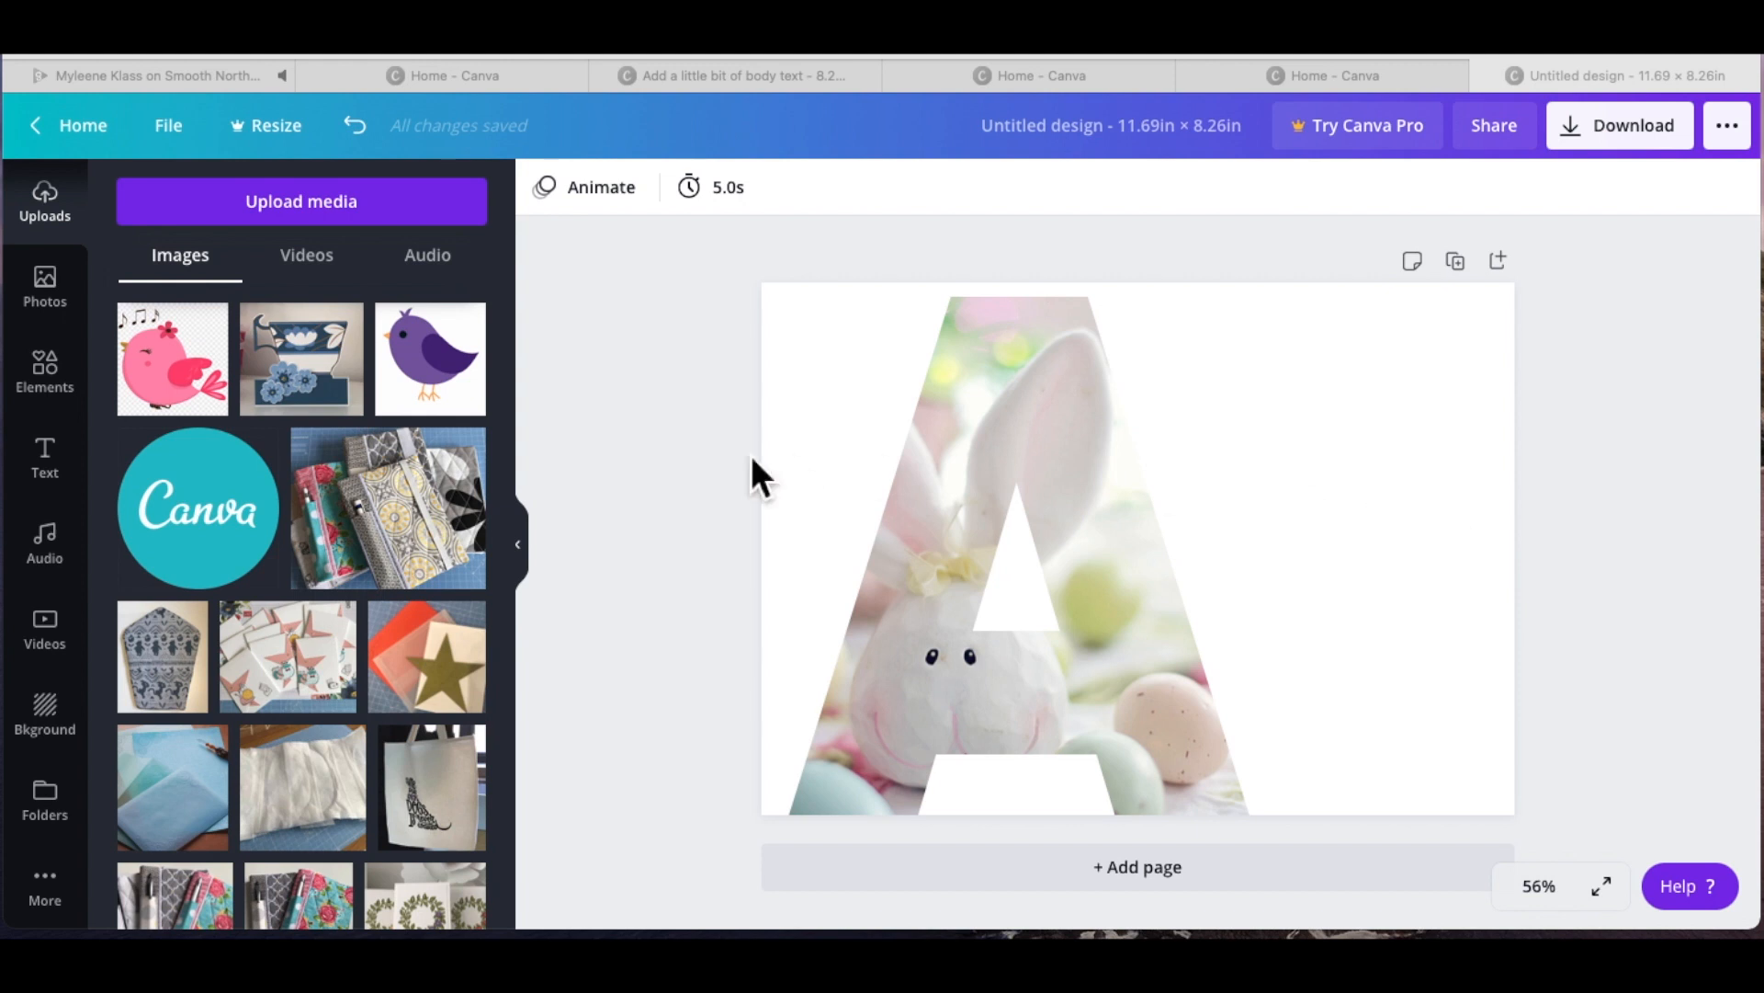
{"action": "left_click", "coordinate": [1022, 552]}
{"action": "left_click", "coordinate": [1477, 571]}
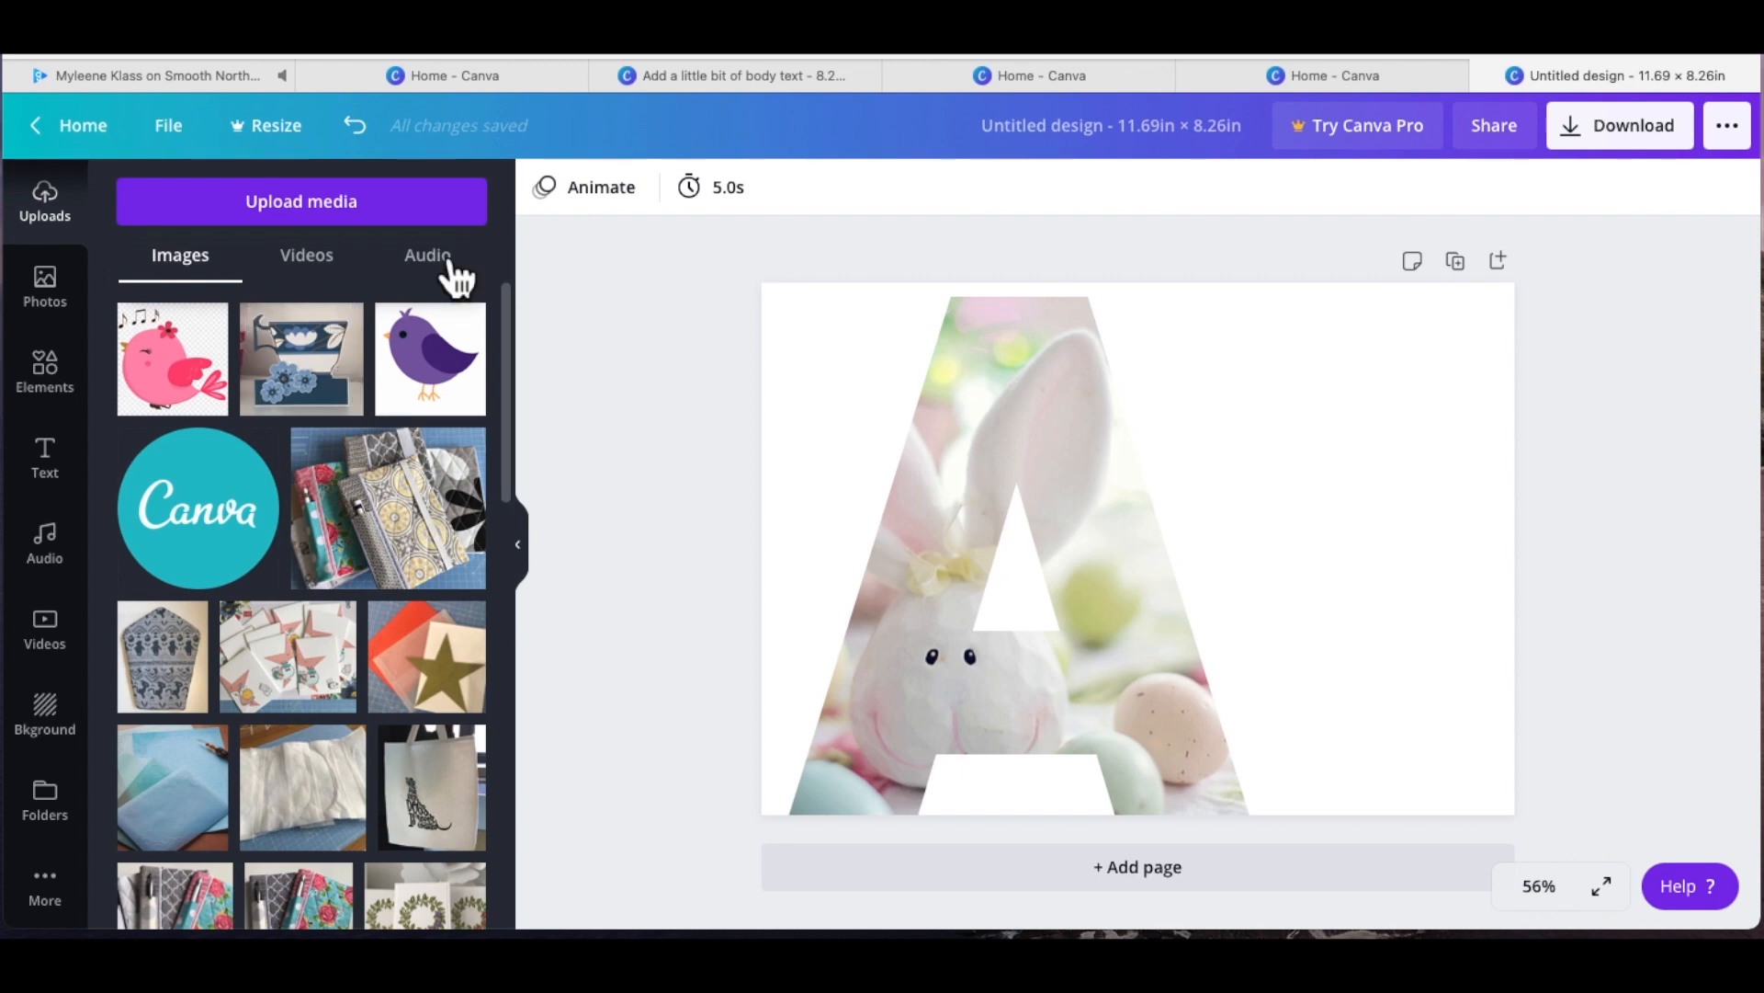
Step: Return to the home page, show all designs and open the Tea Cup Card design
{"action": "left_click", "coordinate": [101, 130]}
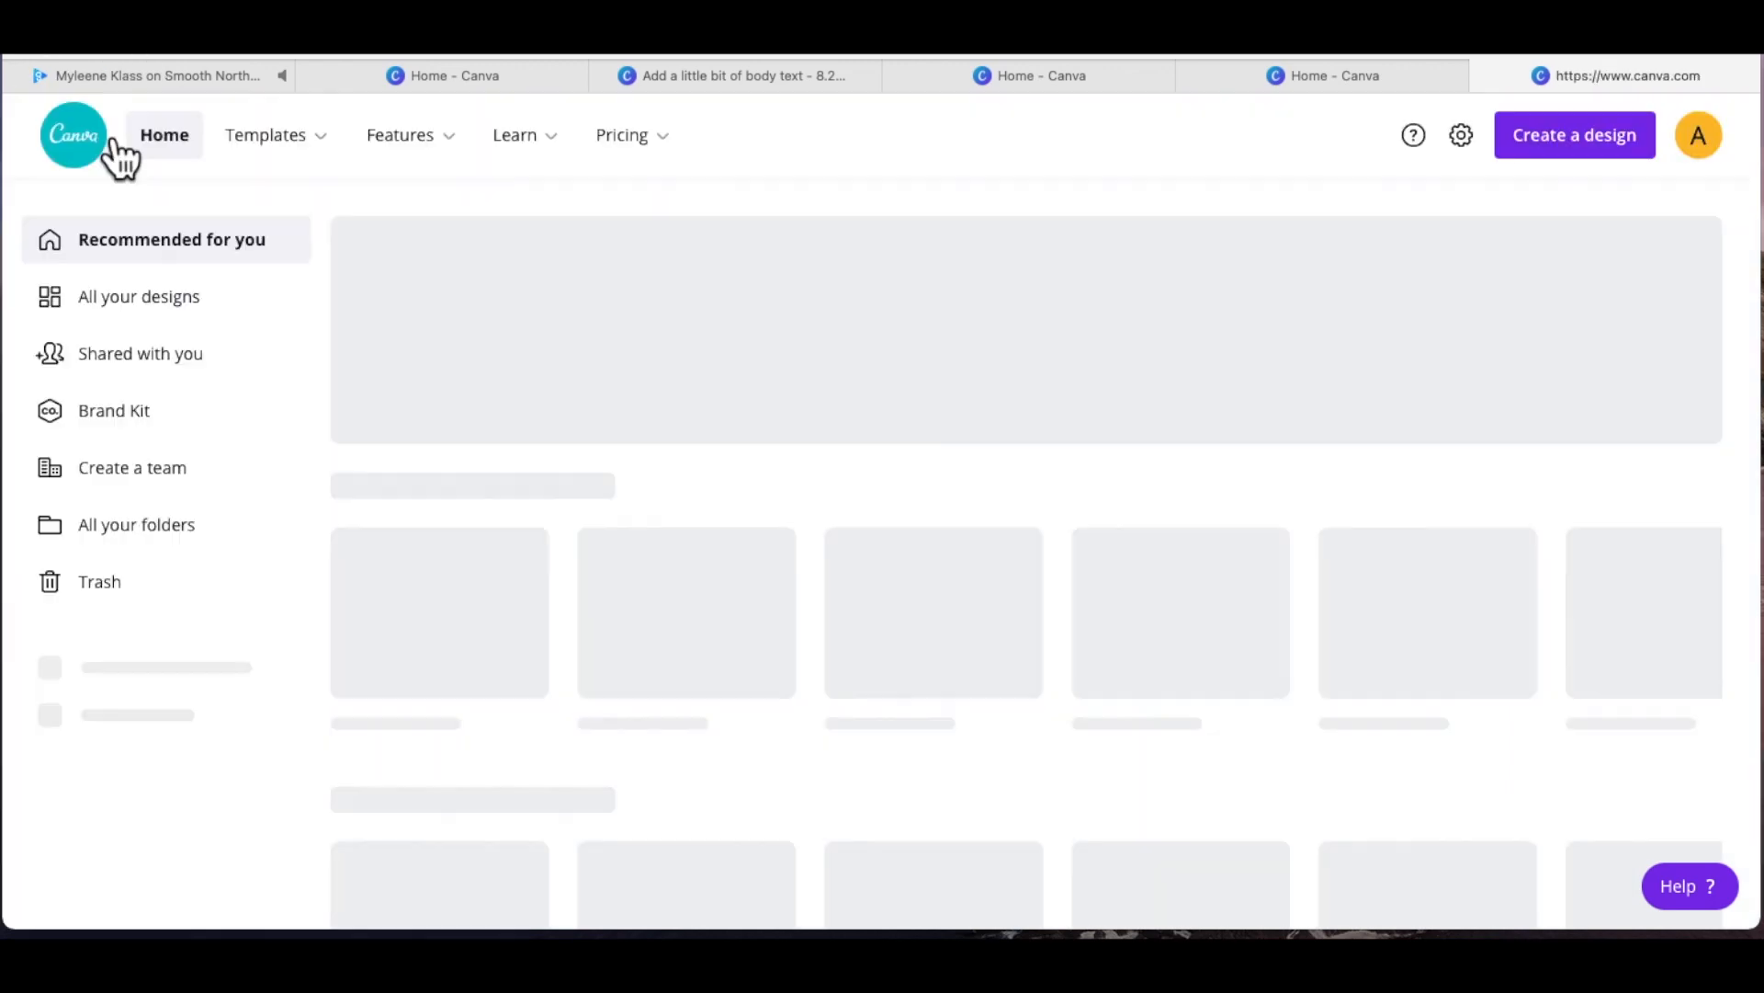
{"action": "scroll", "coordinate": [618, 393], "scroll_direction": "down", "scroll_amount": 5}
{"action": "left_click", "coordinate": [1695, 347]}
{"action": "left_click", "coordinate": [1353, 638]}
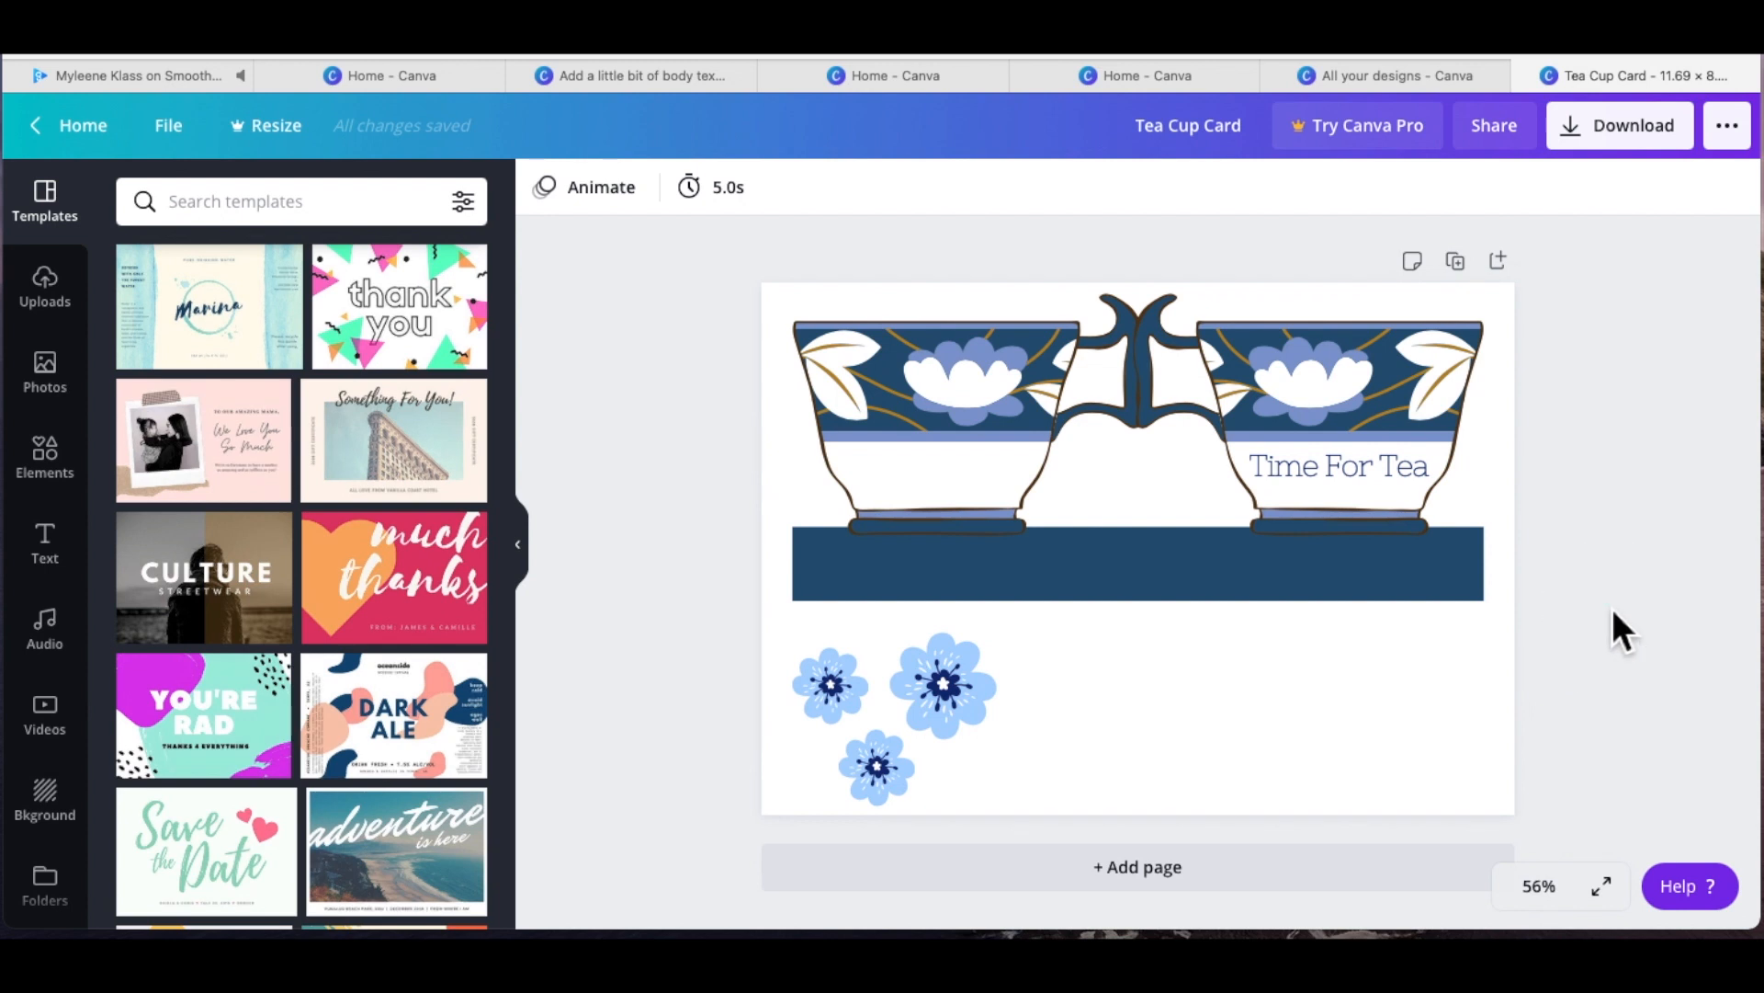
Step: Replace the "Time For Tea" text on the tea cup with "Happy Birthday"
{"action": "left_click", "coordinate": [1393, 487]}
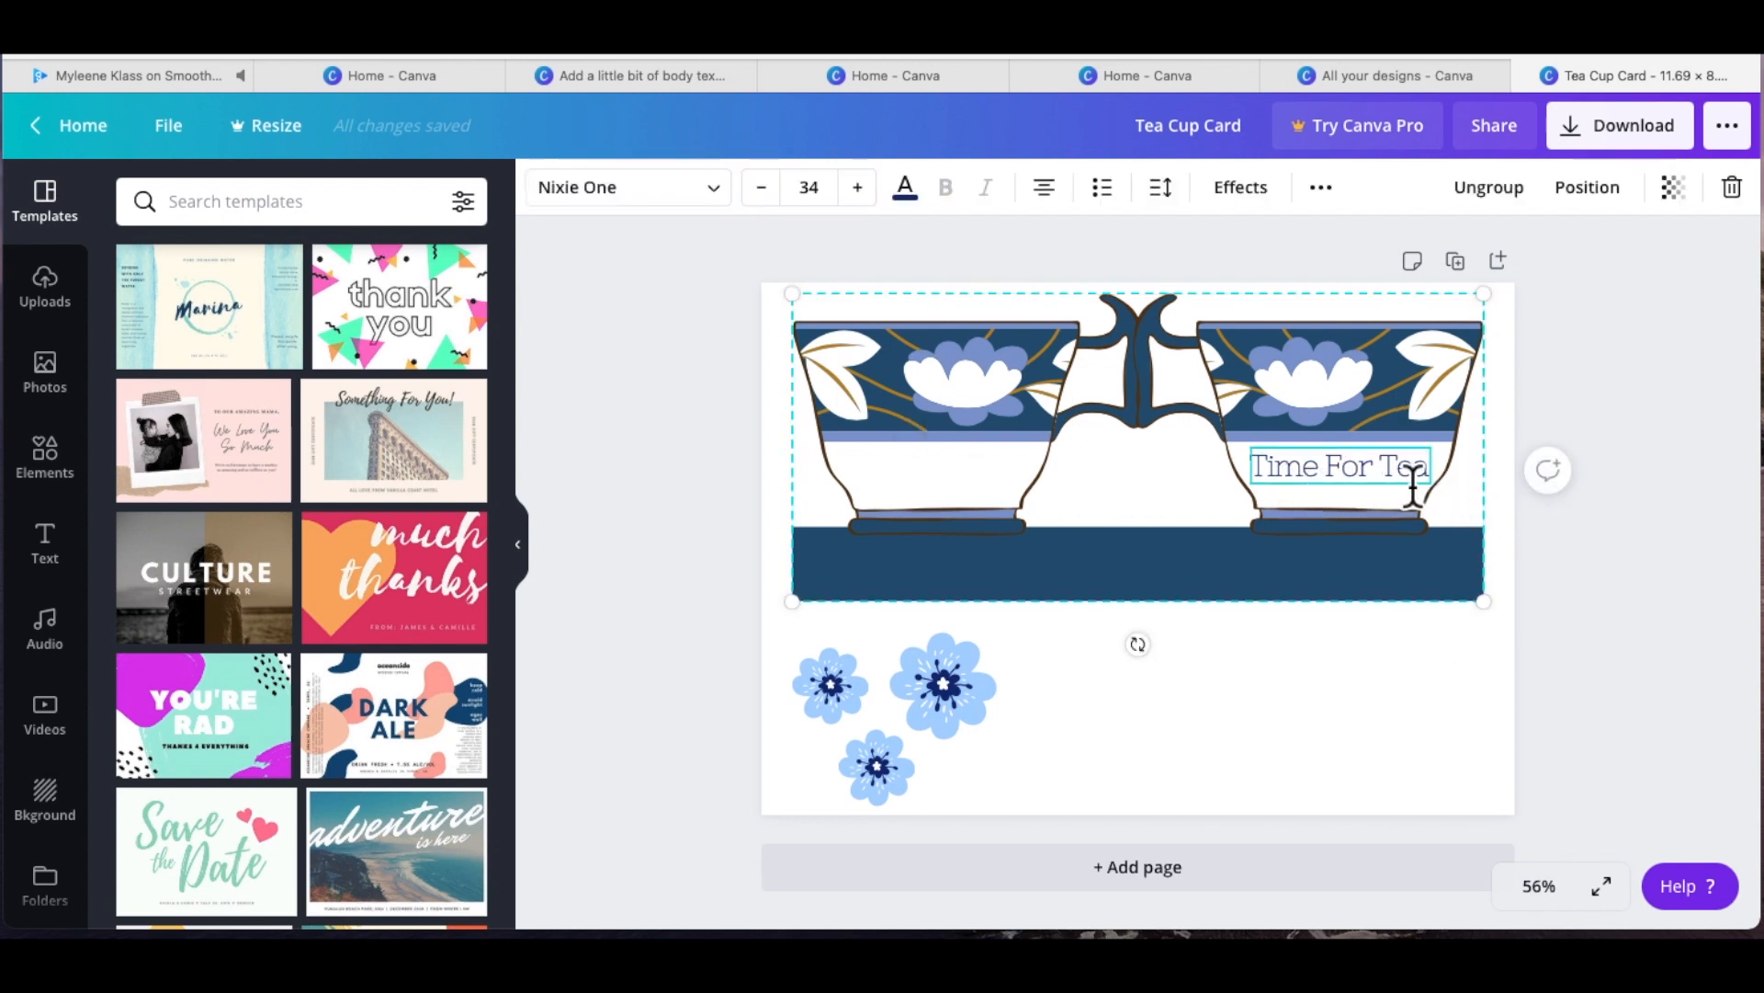
{"action": "double_click", "coordinate": [1277, 481]}
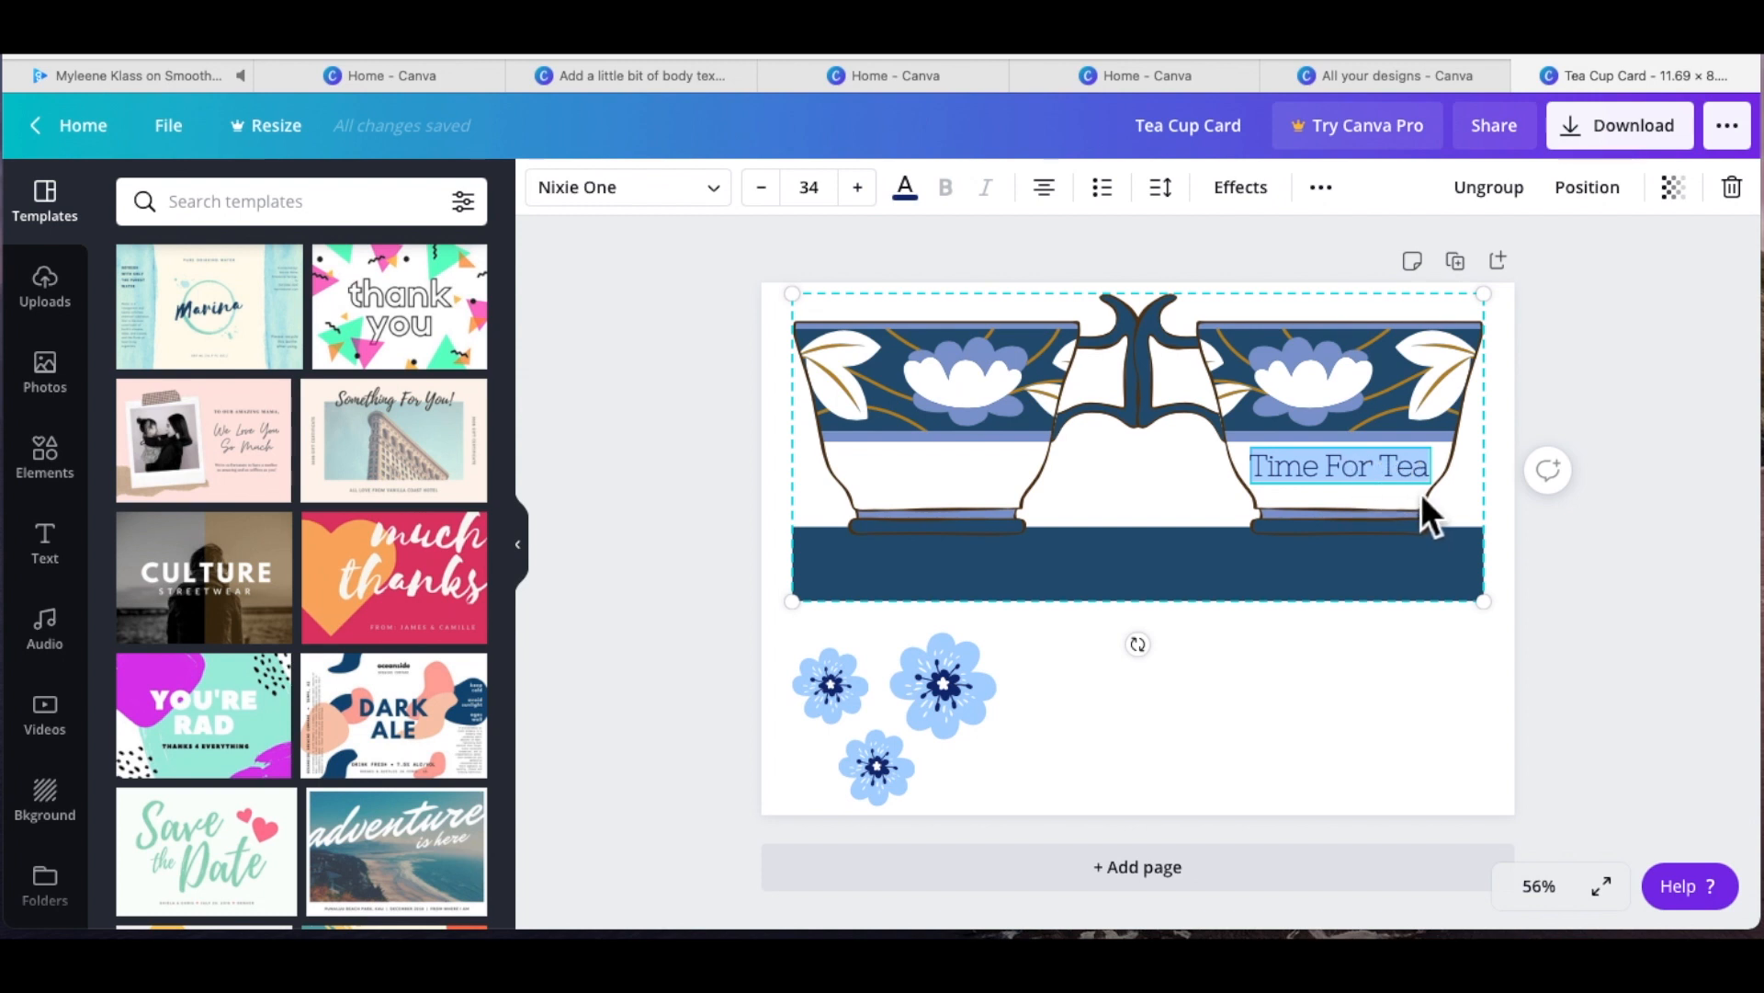
{"action": "type", "text": "Happy Birthday"}
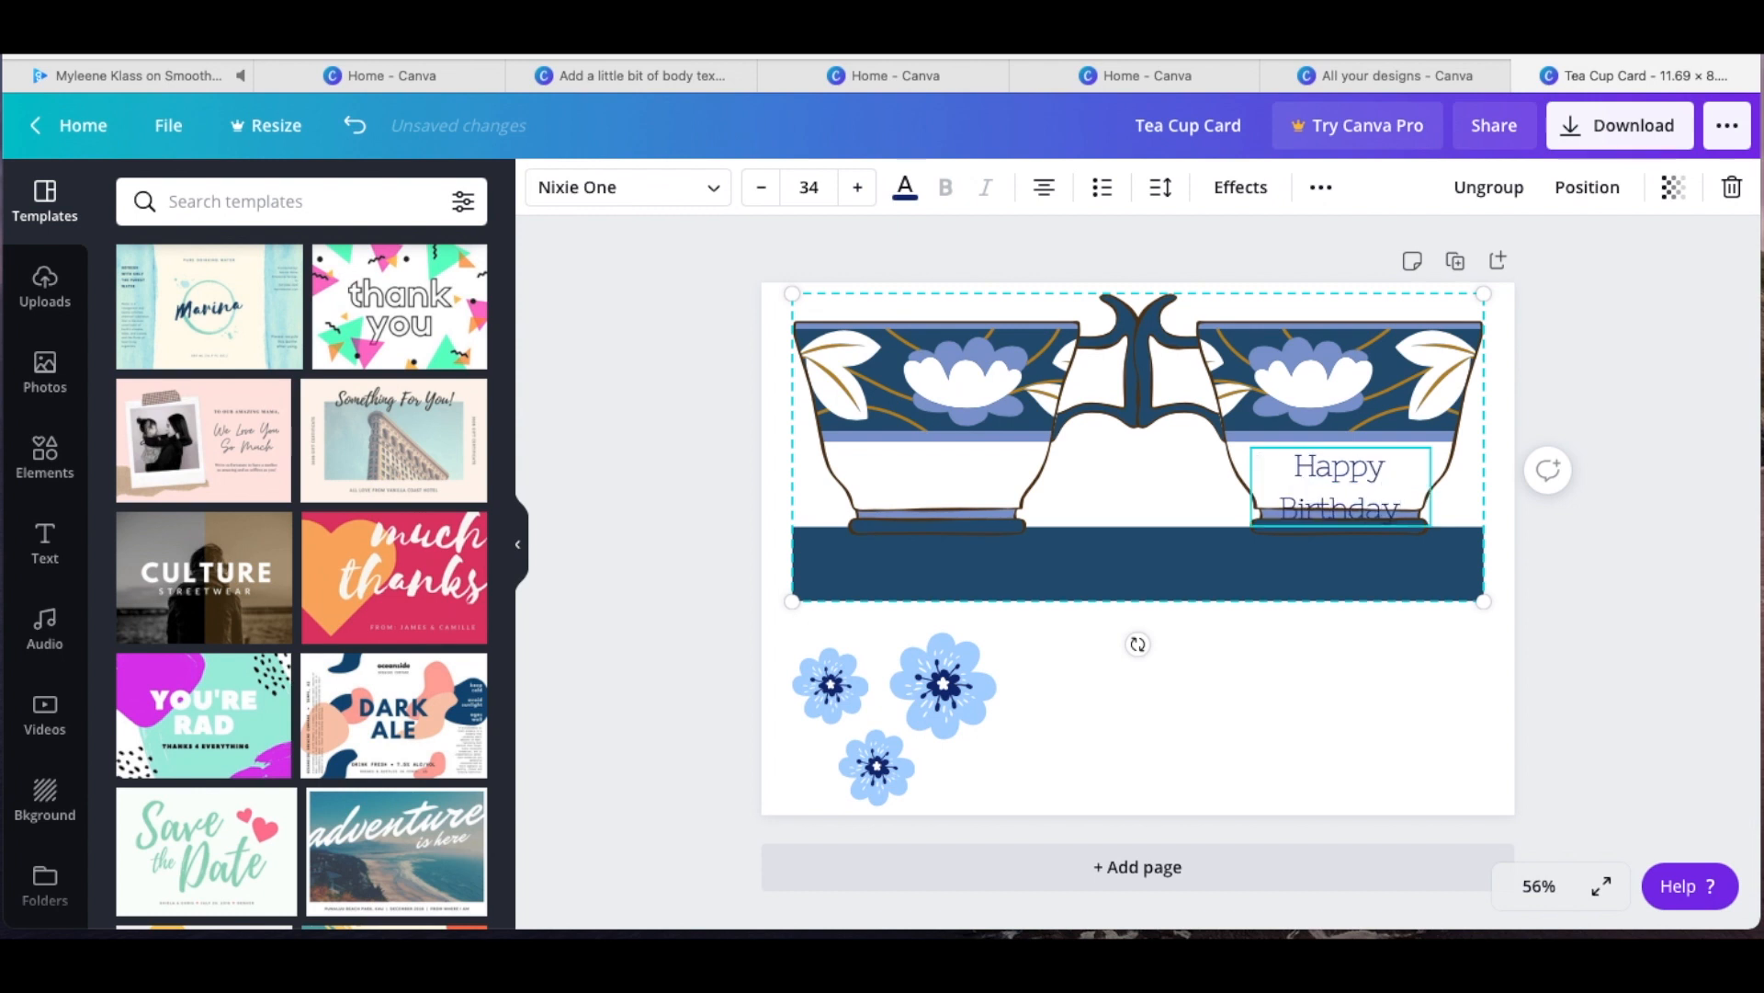
Step: Reduce the birthday greeting's font size to 25 and fit it on one line inside the cup
{"action": "left_click", "coordinate": [761, 188]}
{"action": "left_click", "coordinate": [760, 188]}
{"action": "left_click", "coordinate": [761, 188]}
{"action": "left_click", "coordinate": [761, 188]}
{"action": "left_click", "coordinate": [767, 191]}
{"action": "left_click", "coordinate": [768, 190]}
{"action": "left_click", "coordinate": [767, 190]}
{"action": "left_click", "coordinate": [768, 190]}
{"action": "left_click", "coordinate": [768, 190]}
{"action": "mouse_move", "coordinate": [1378, 471]}
{"action": "left_mouse_down"}
{"action": "mouse_move", "coordinate": [1395, 586]}
{"action": "mouse_move", "coordinate": [1387, 483]}
{"action": "left_mouse_up"}
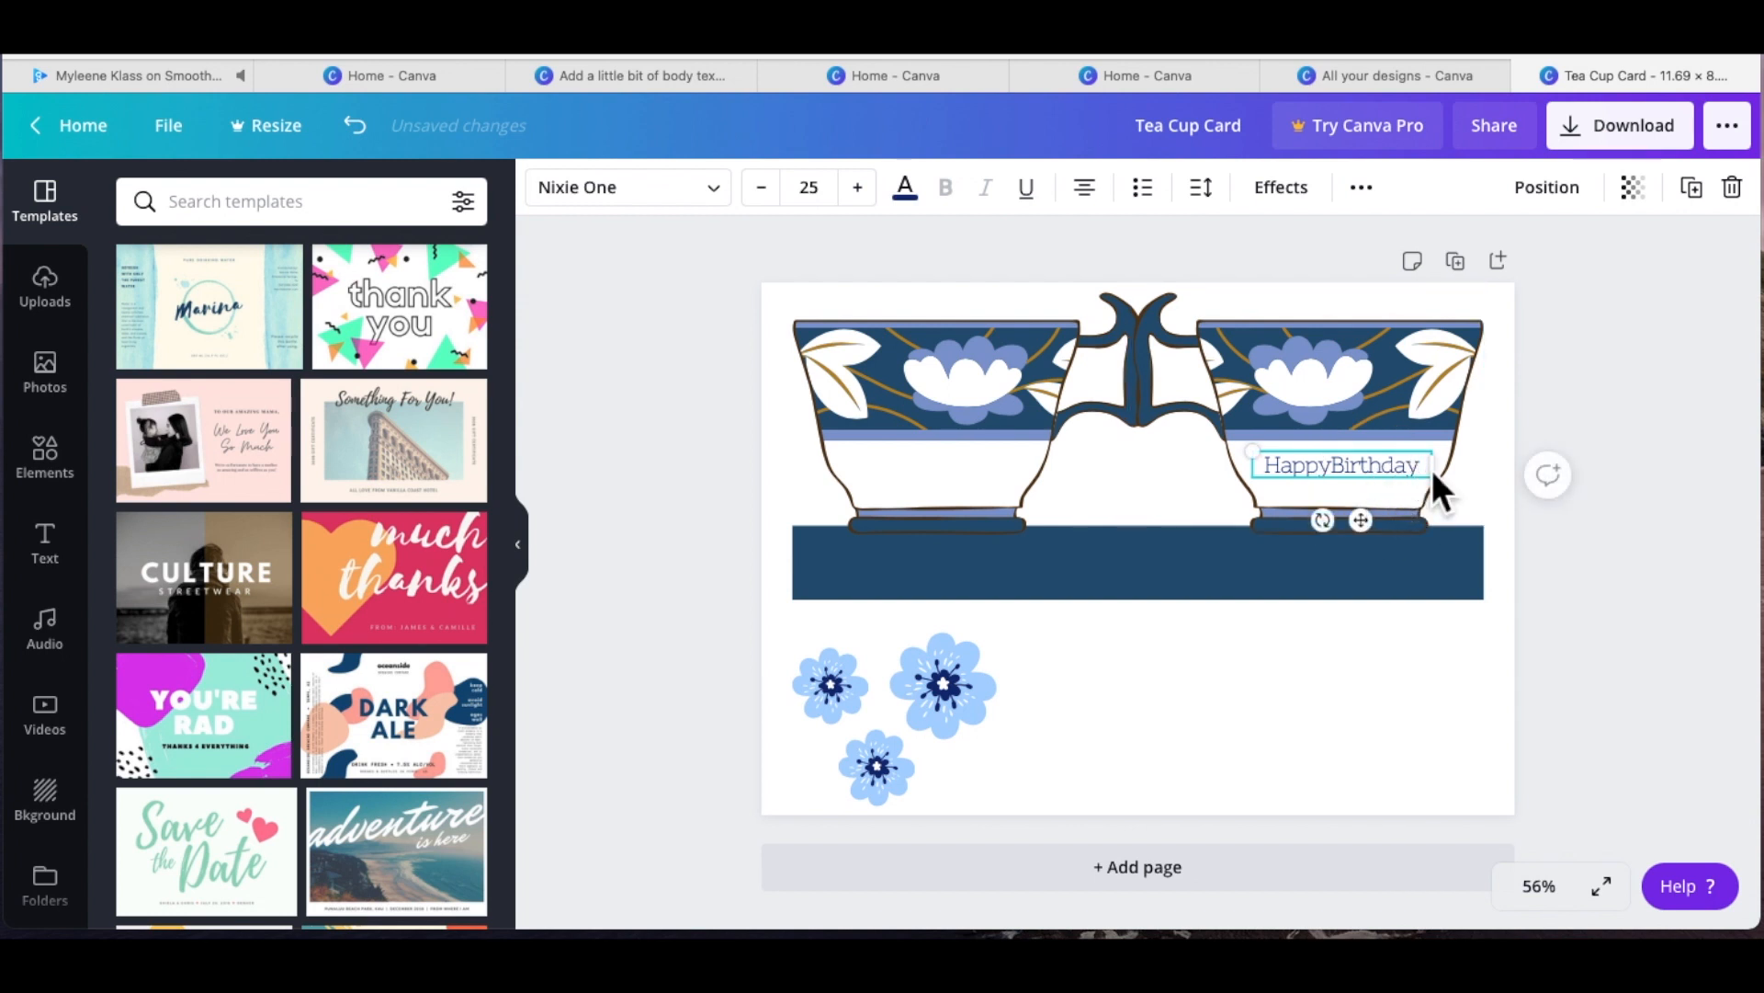
Step: Change the birthday greeting's font to Alice
{"action": "left_click", "coordinate": [600, 195]}
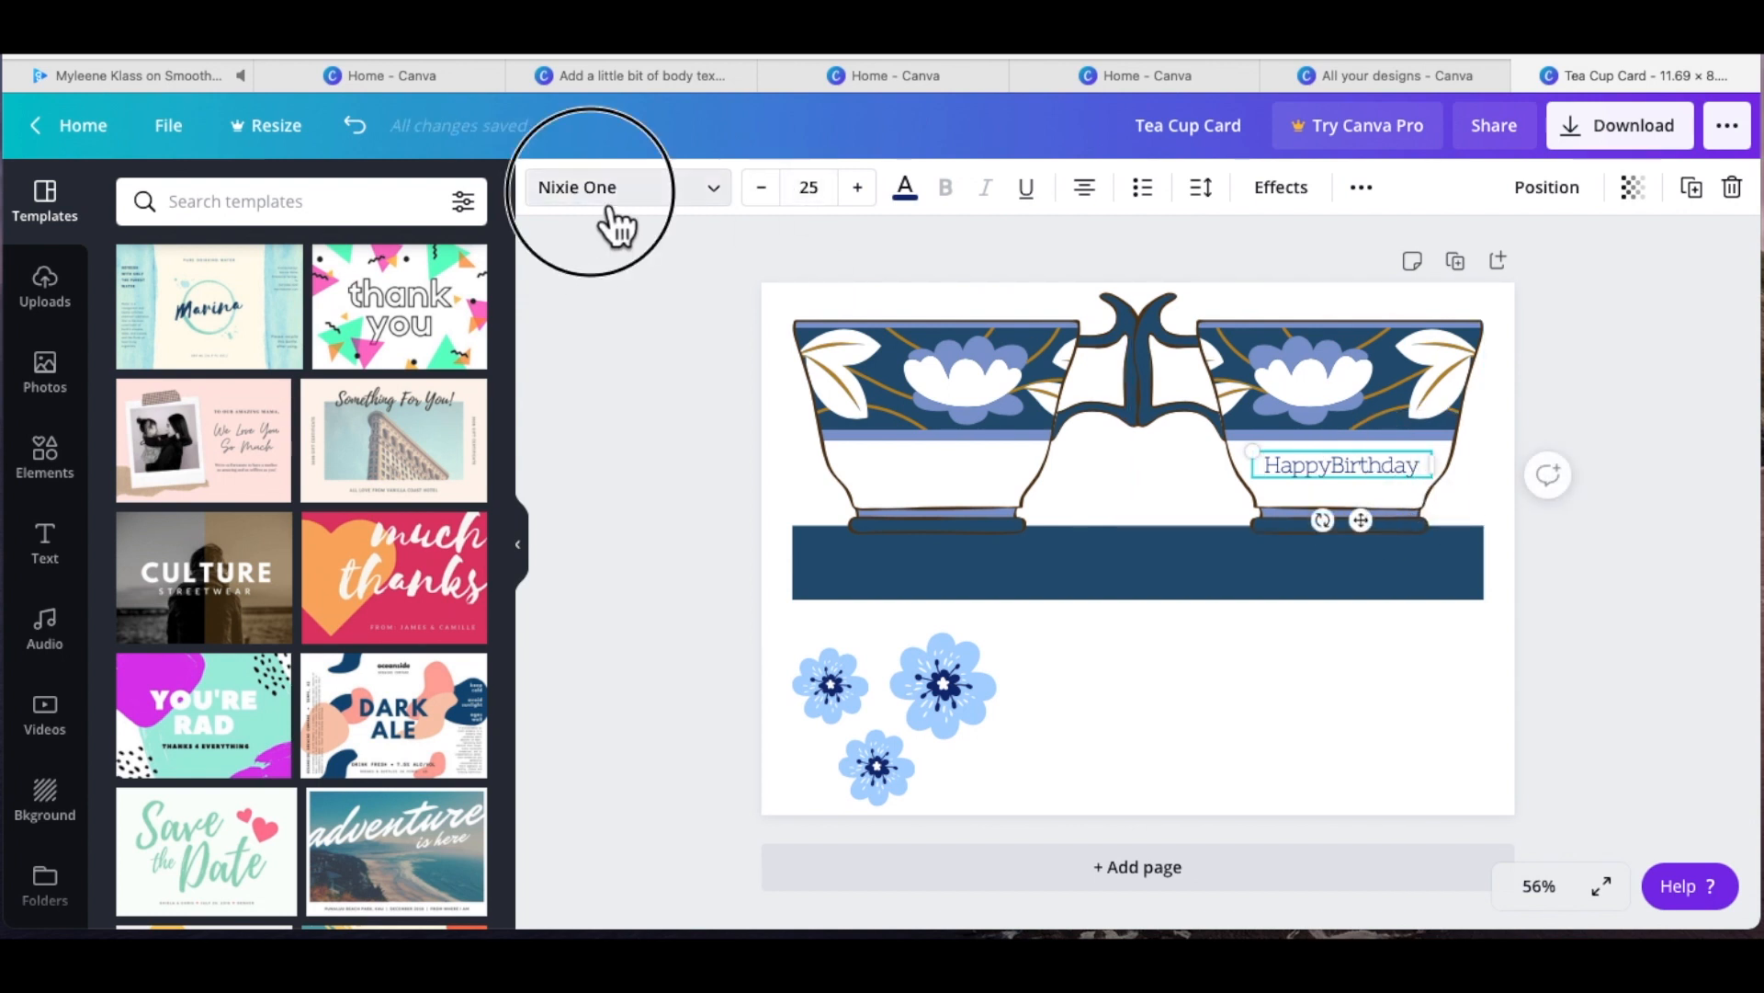
{"action": "left_click", "coordinate": [168, 377]}
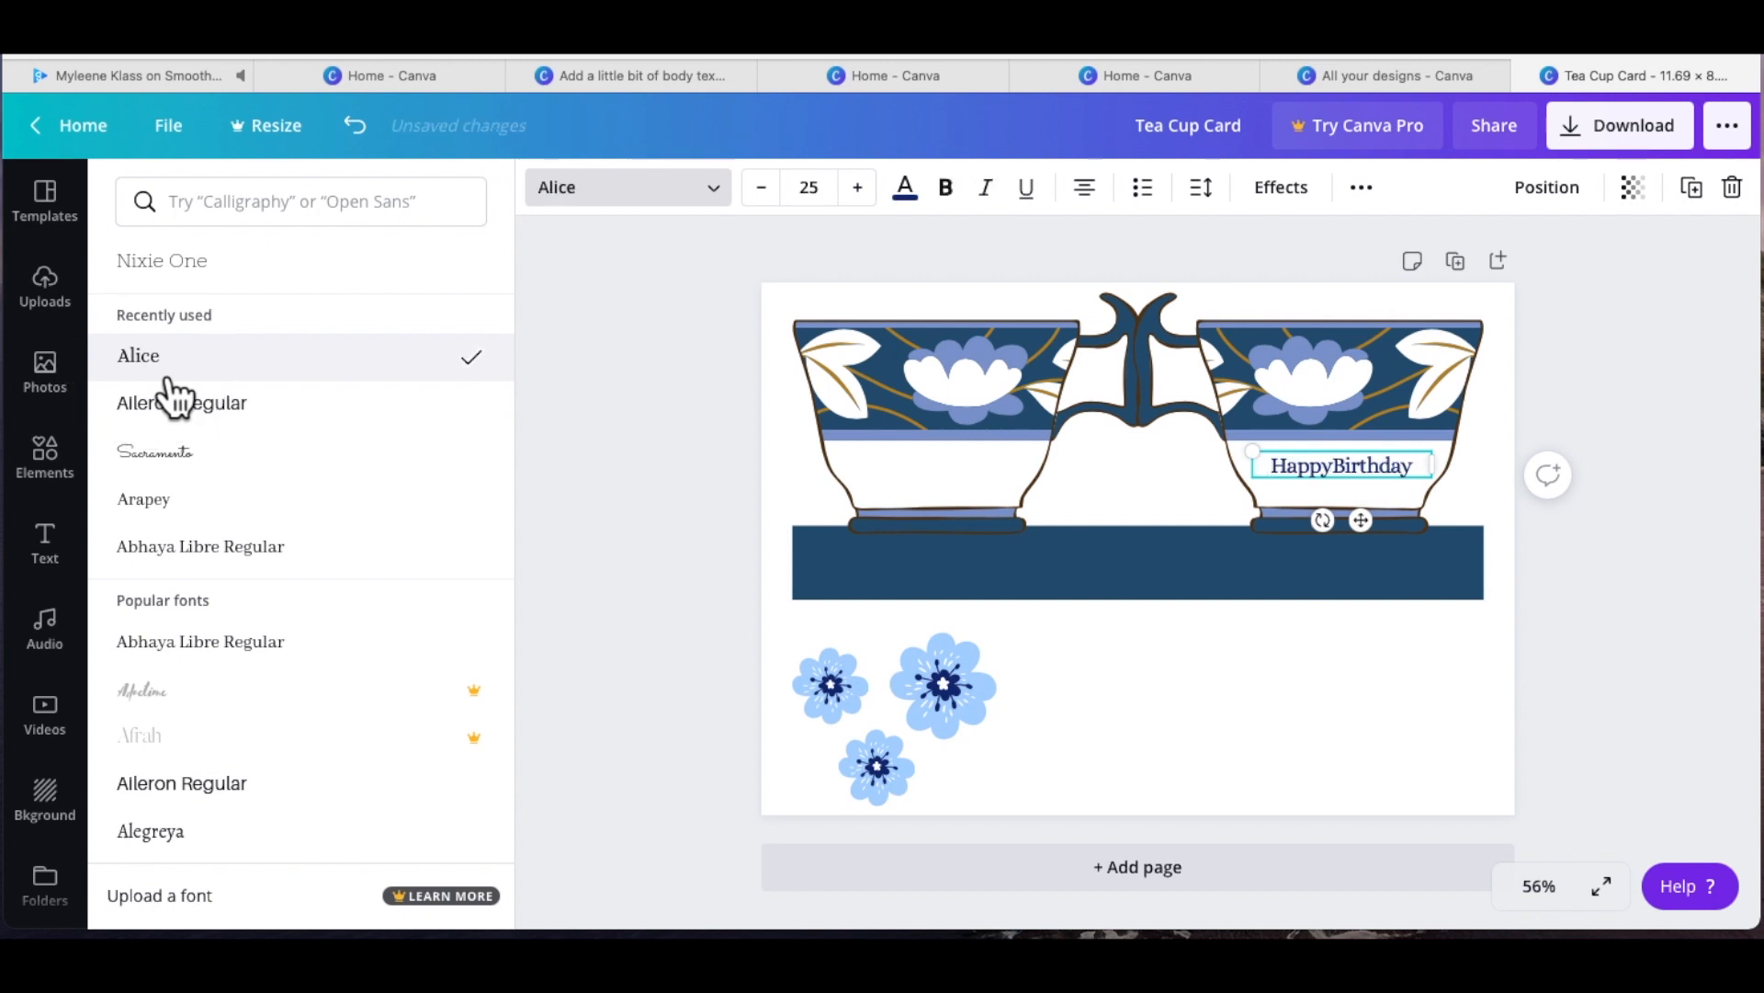
{"action": "key", "text": "Escape"}
Step: Go back to the list of all designs and open "Copy of 1200x630 wix forum"
{"action": "left_click", "coordinate": [90, 127]}
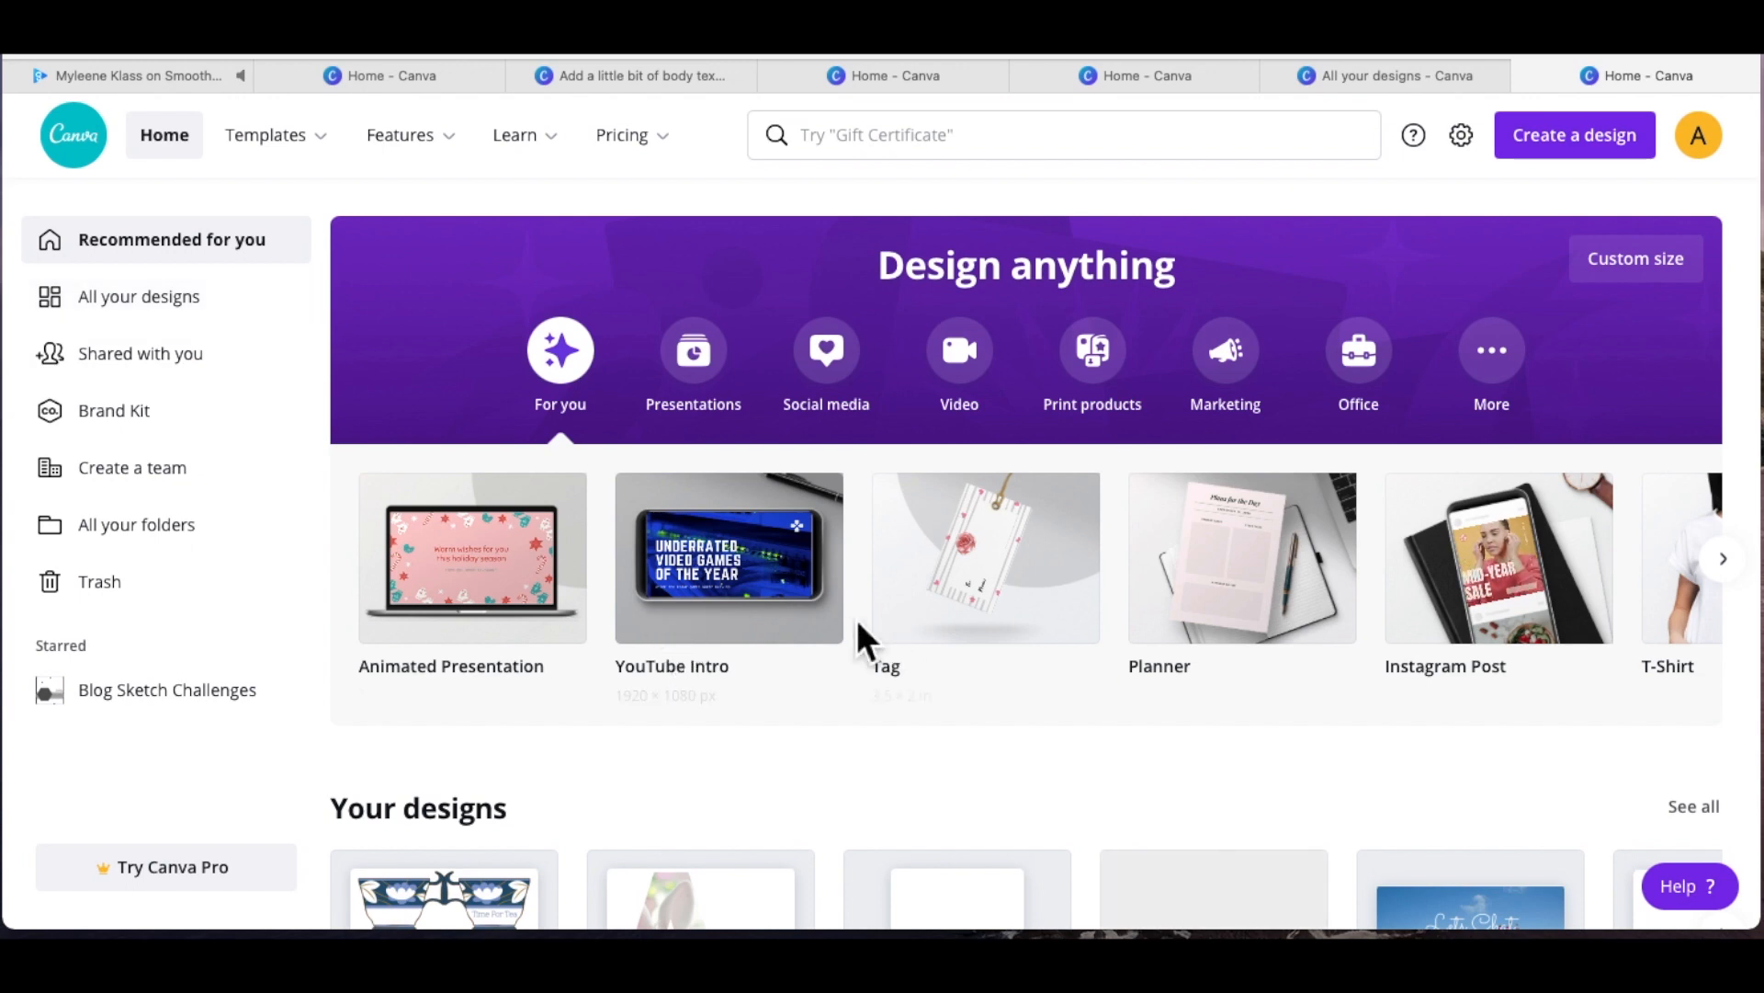
{"action": "scroll", "coordinate": [1194, 588], "scroll_direction": "down", "scroll_amount": 4}
{"action": "left_click", "coordinate": [1704, 472]}
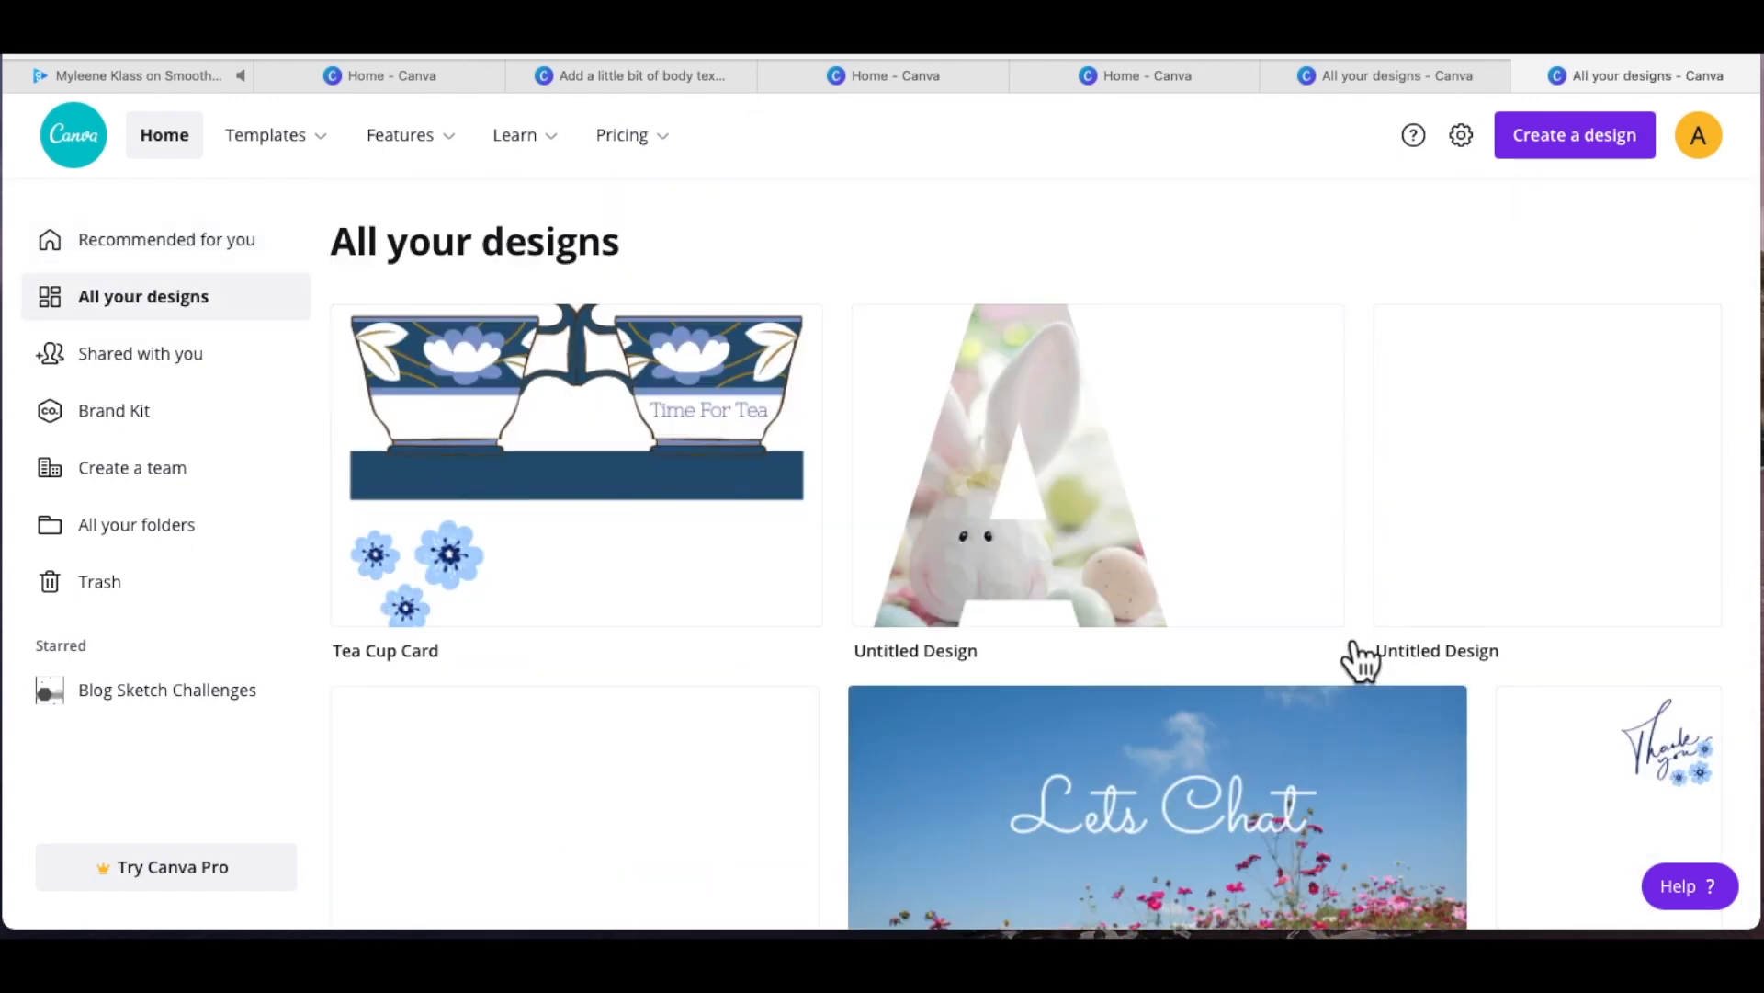
{"action": "scroll", "coordinate": [1362, 661], "scroll_direction": "down", "scroll_amount": 5}
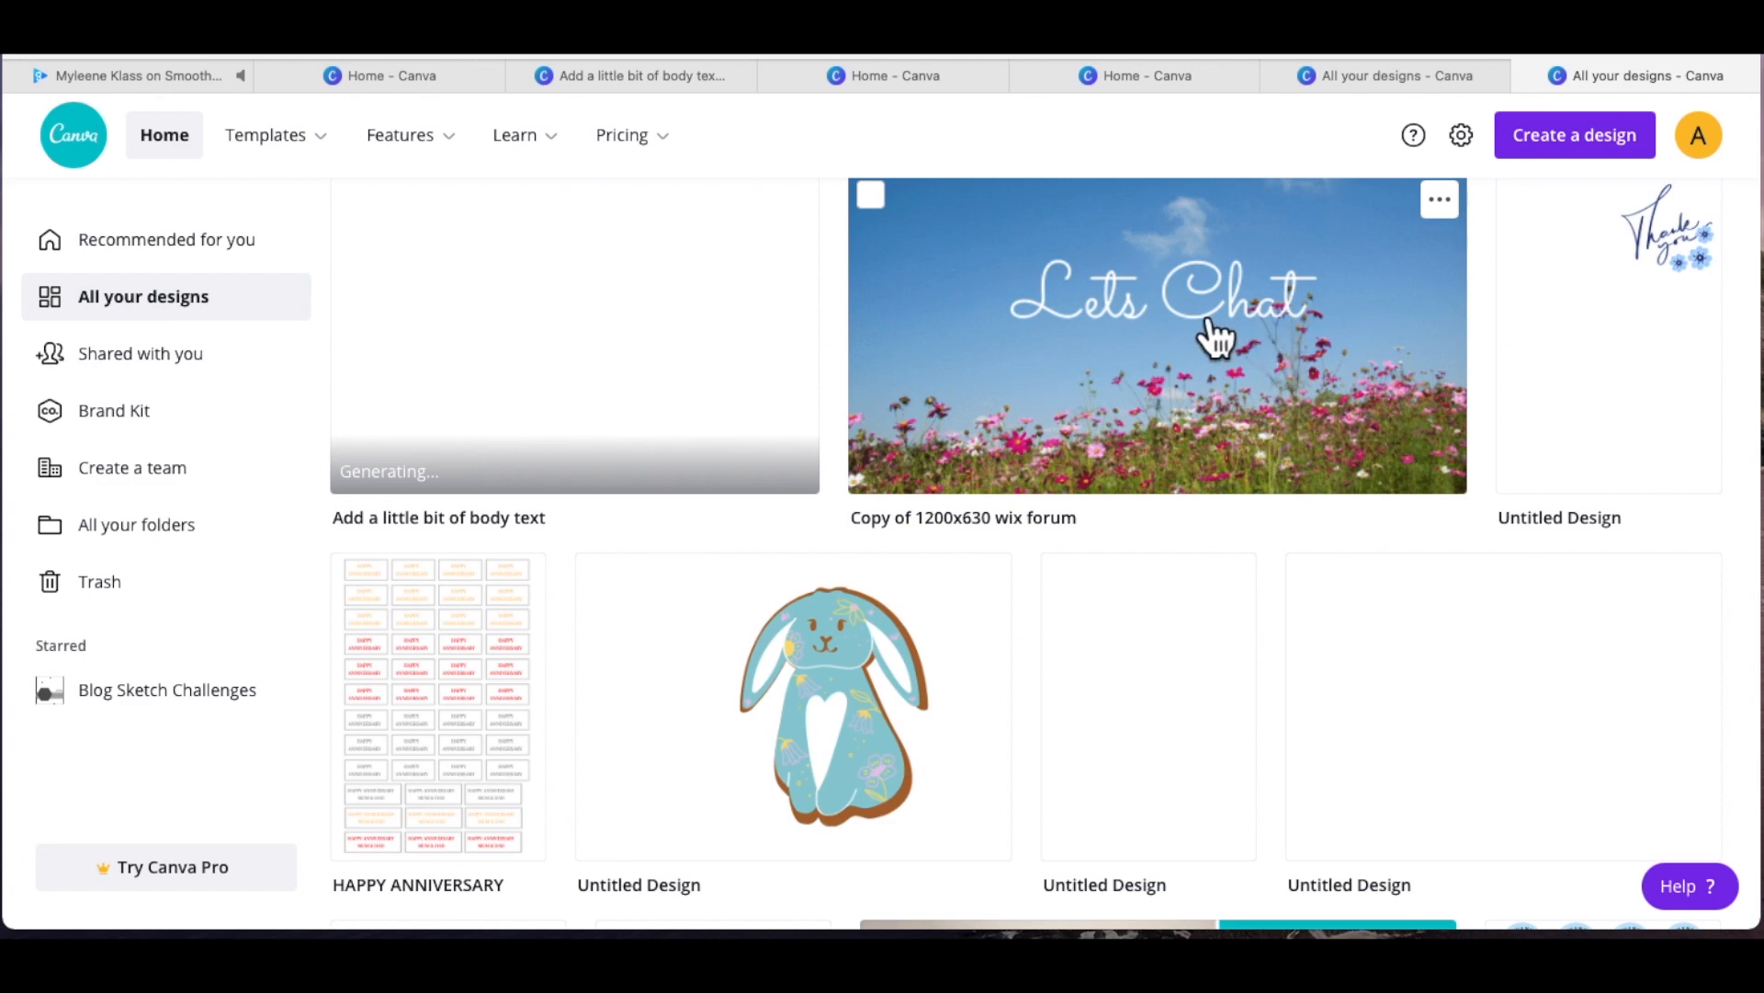
{"action": "left_click", "coordinate": [1294, 342]}
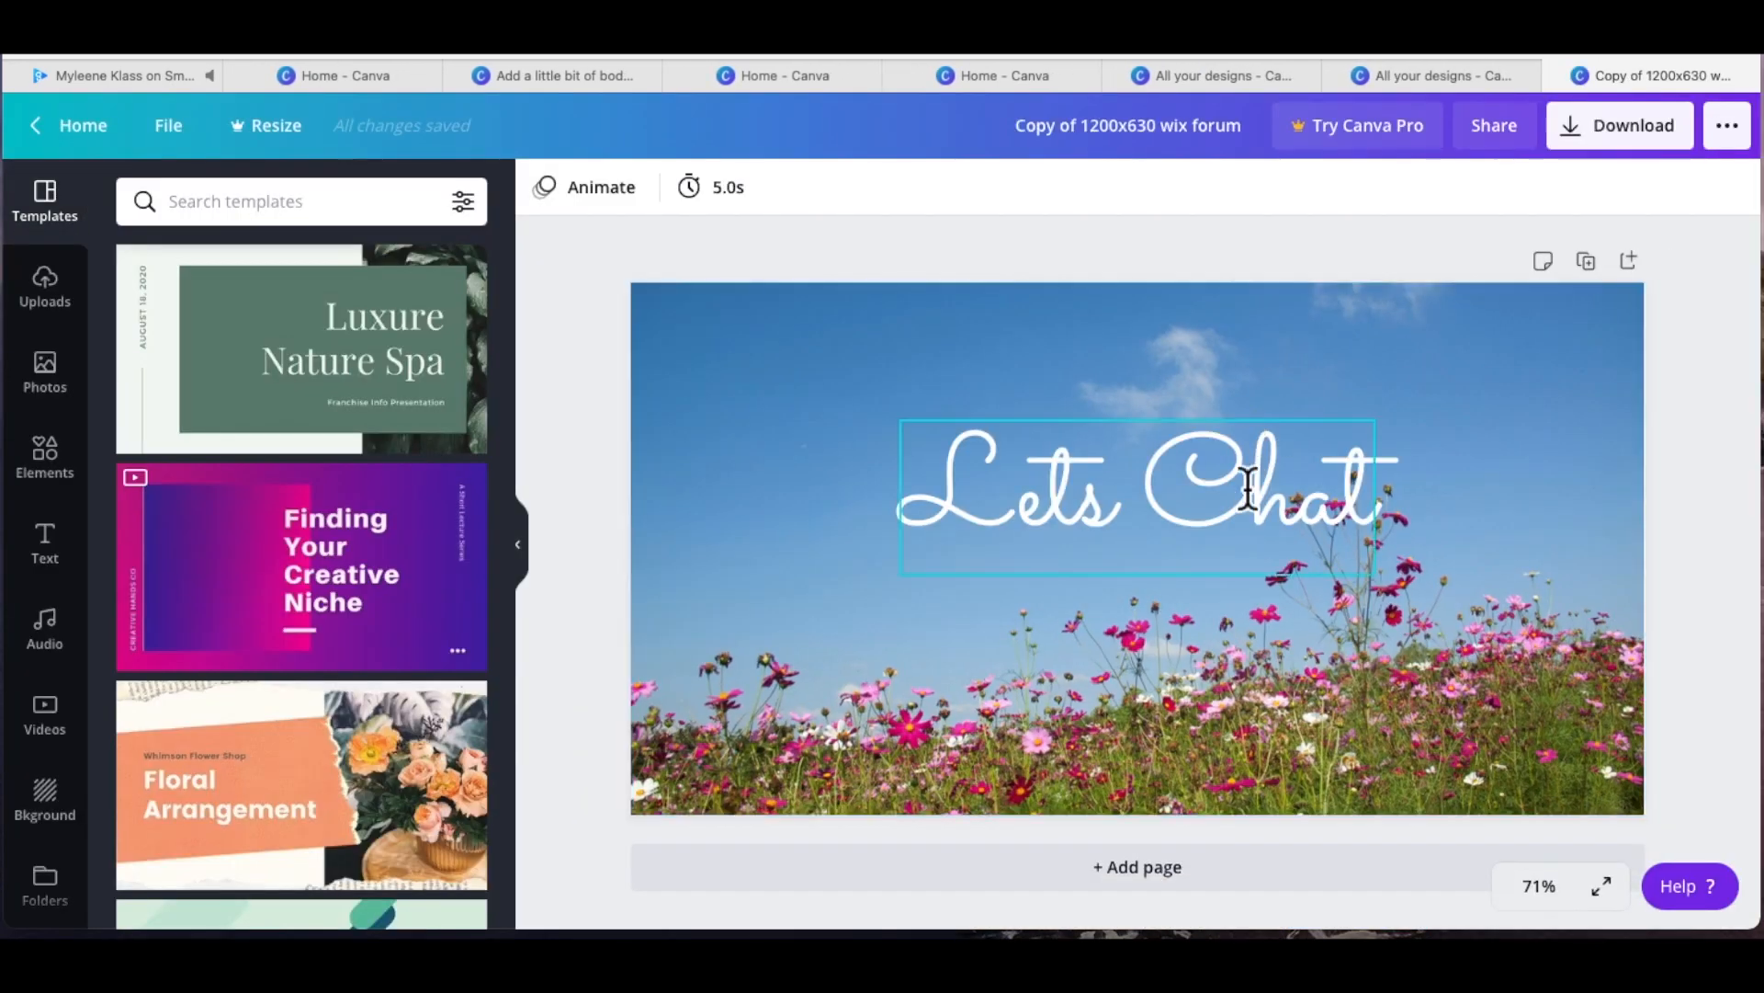
Step: Browse the background library and search it for "clouds"
{"action": "left_click", "coordinate": [1233, 499]}
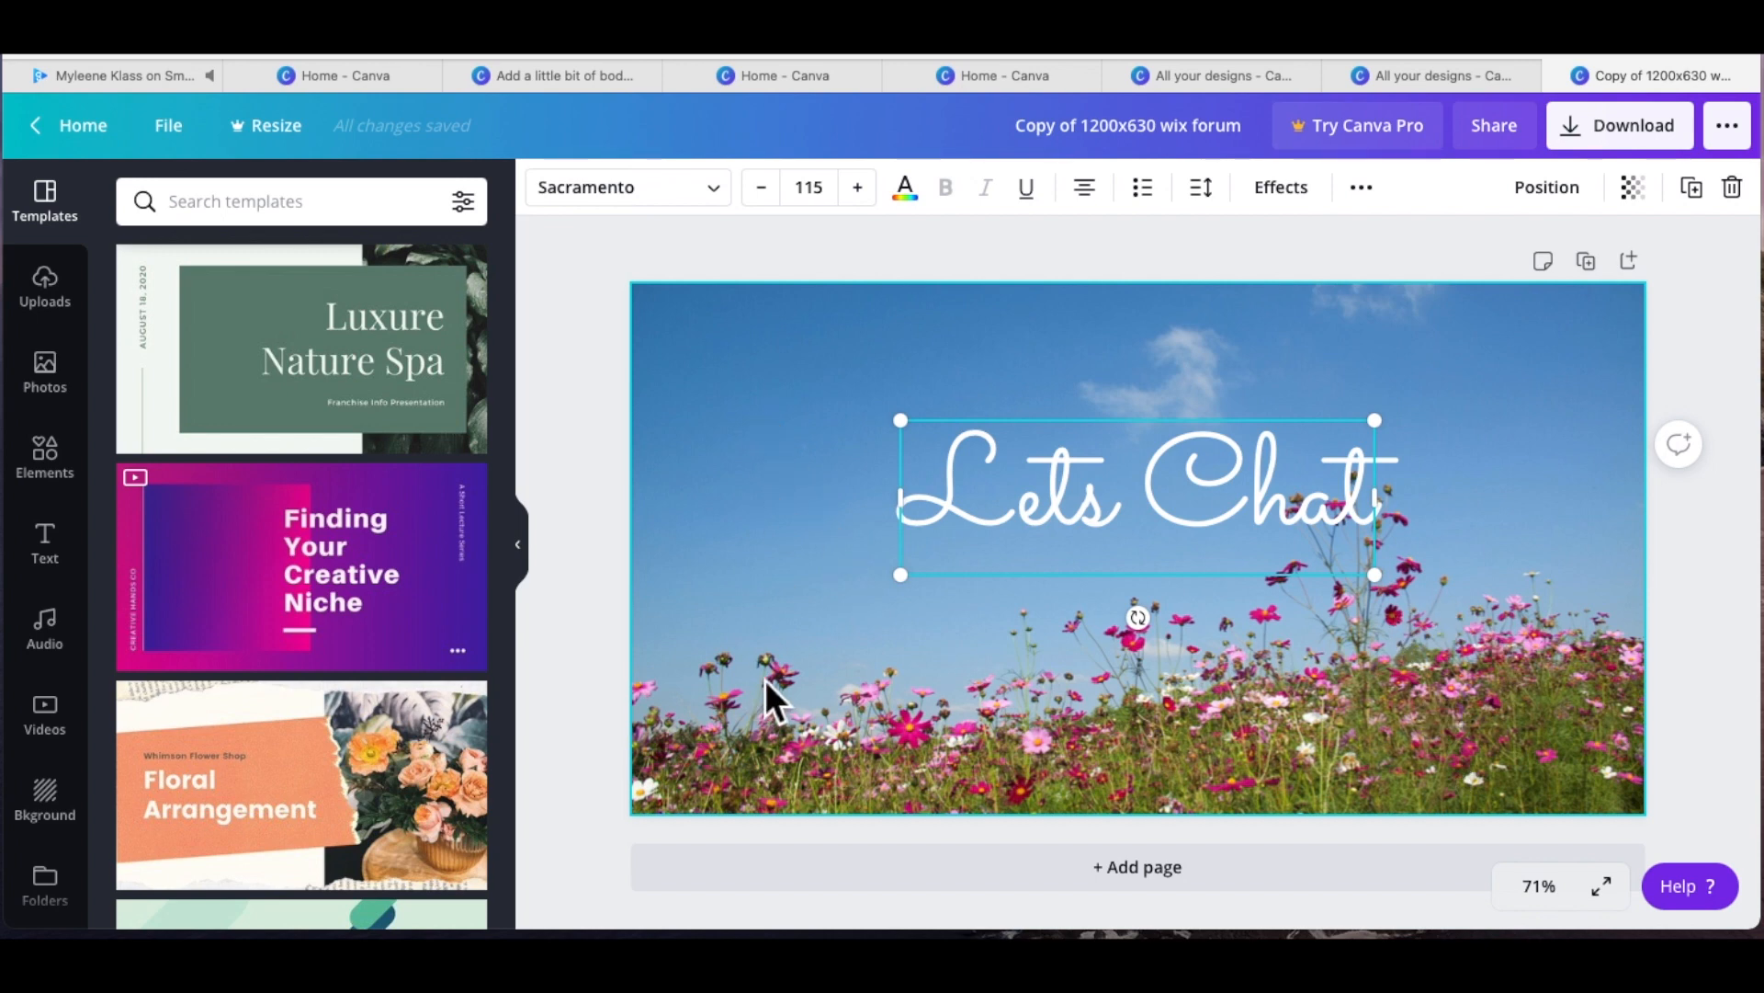
{"action": "left_click", "coordinate": [72, 801]}
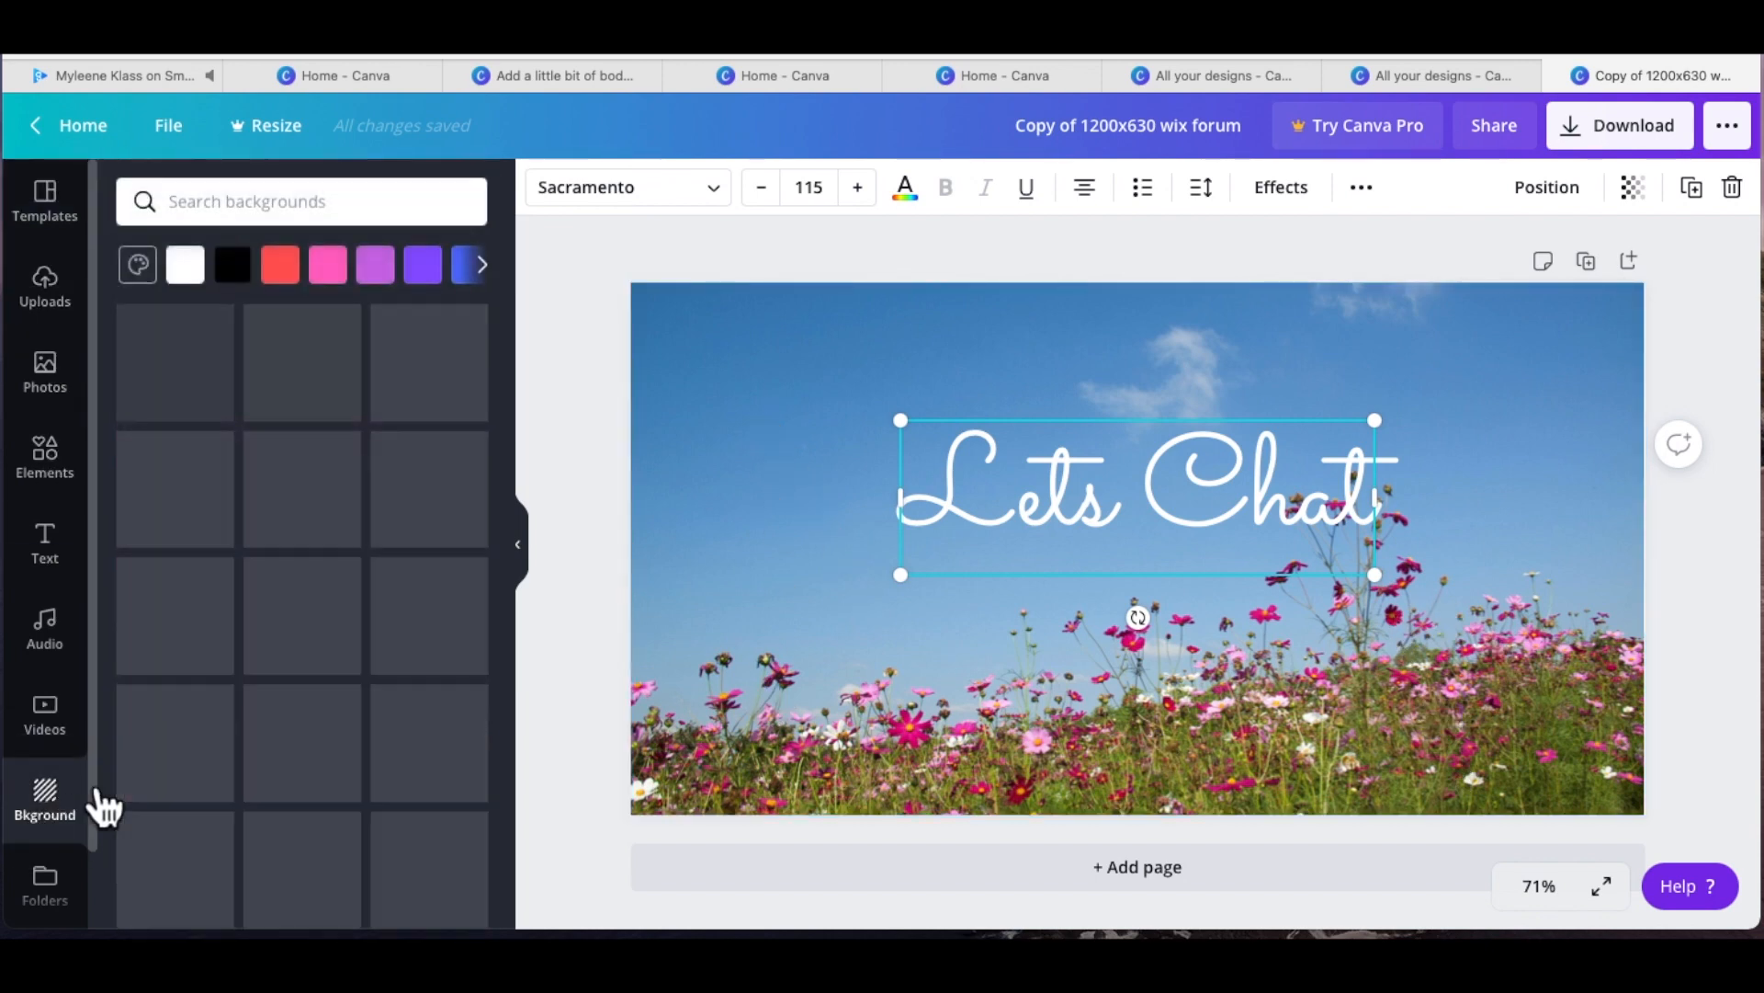
{"action": "scroll", "coordinate": [360, 510], "scroll_direction": "down", "scroll_amount": 10}
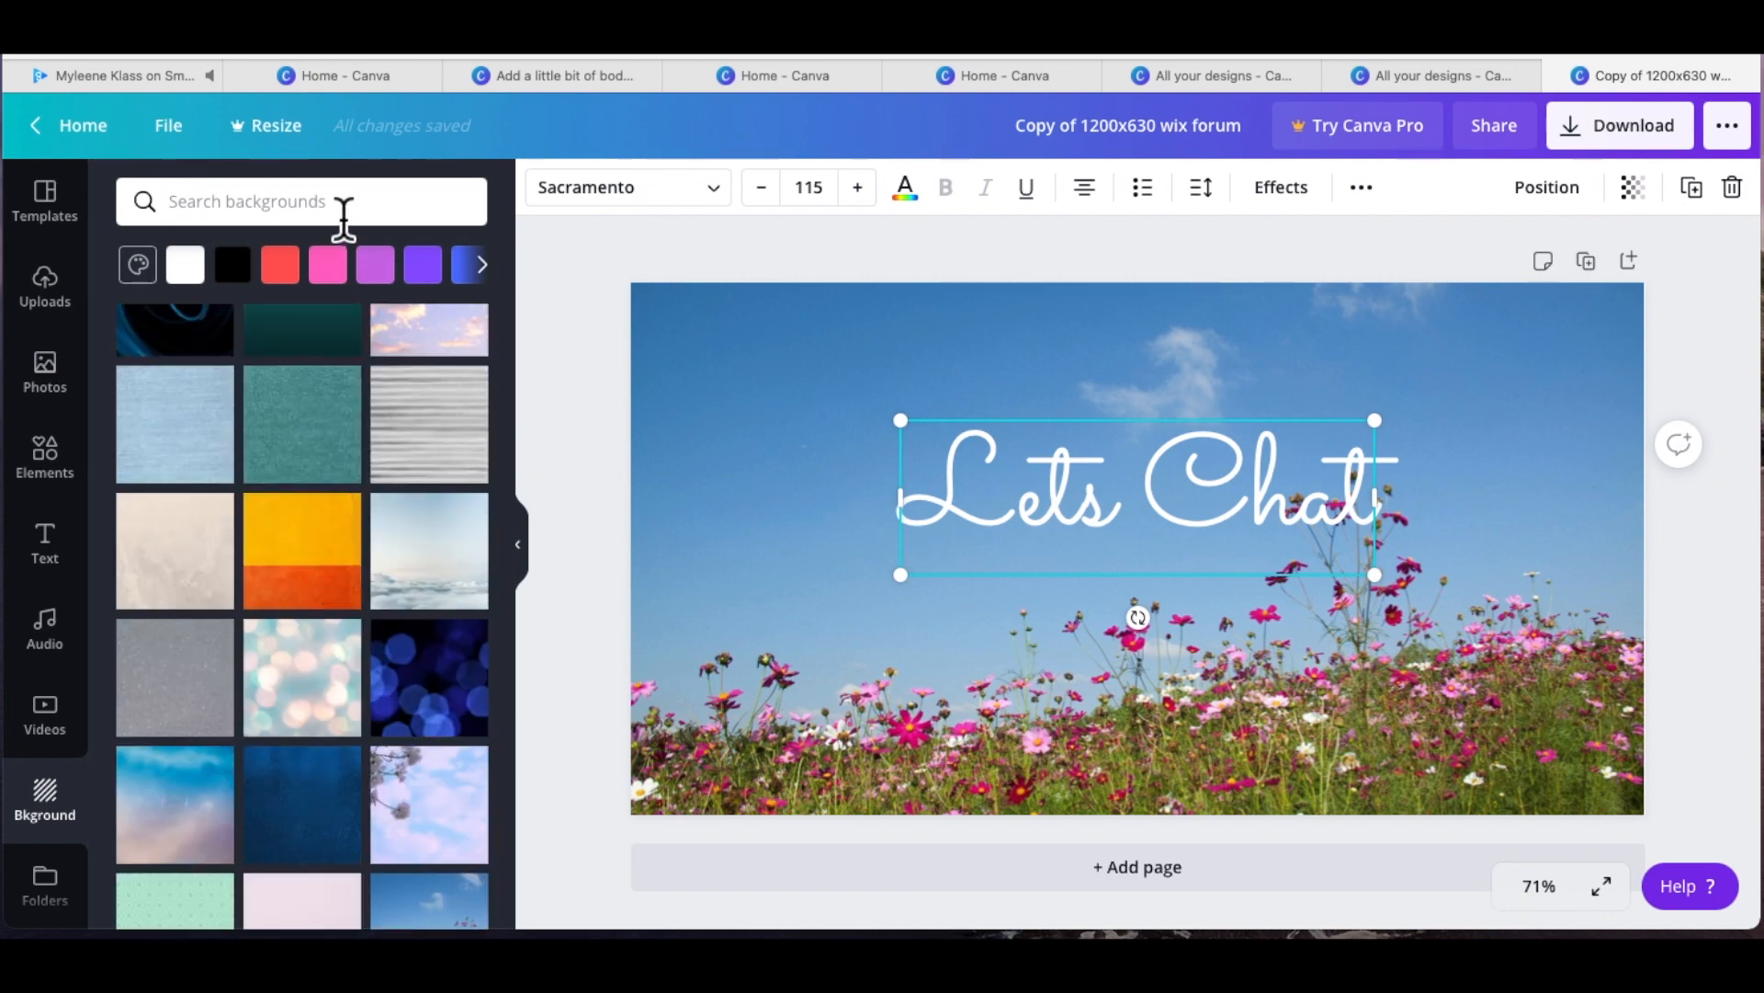
{"action": "left_click", "coordinate": [383, 211]}
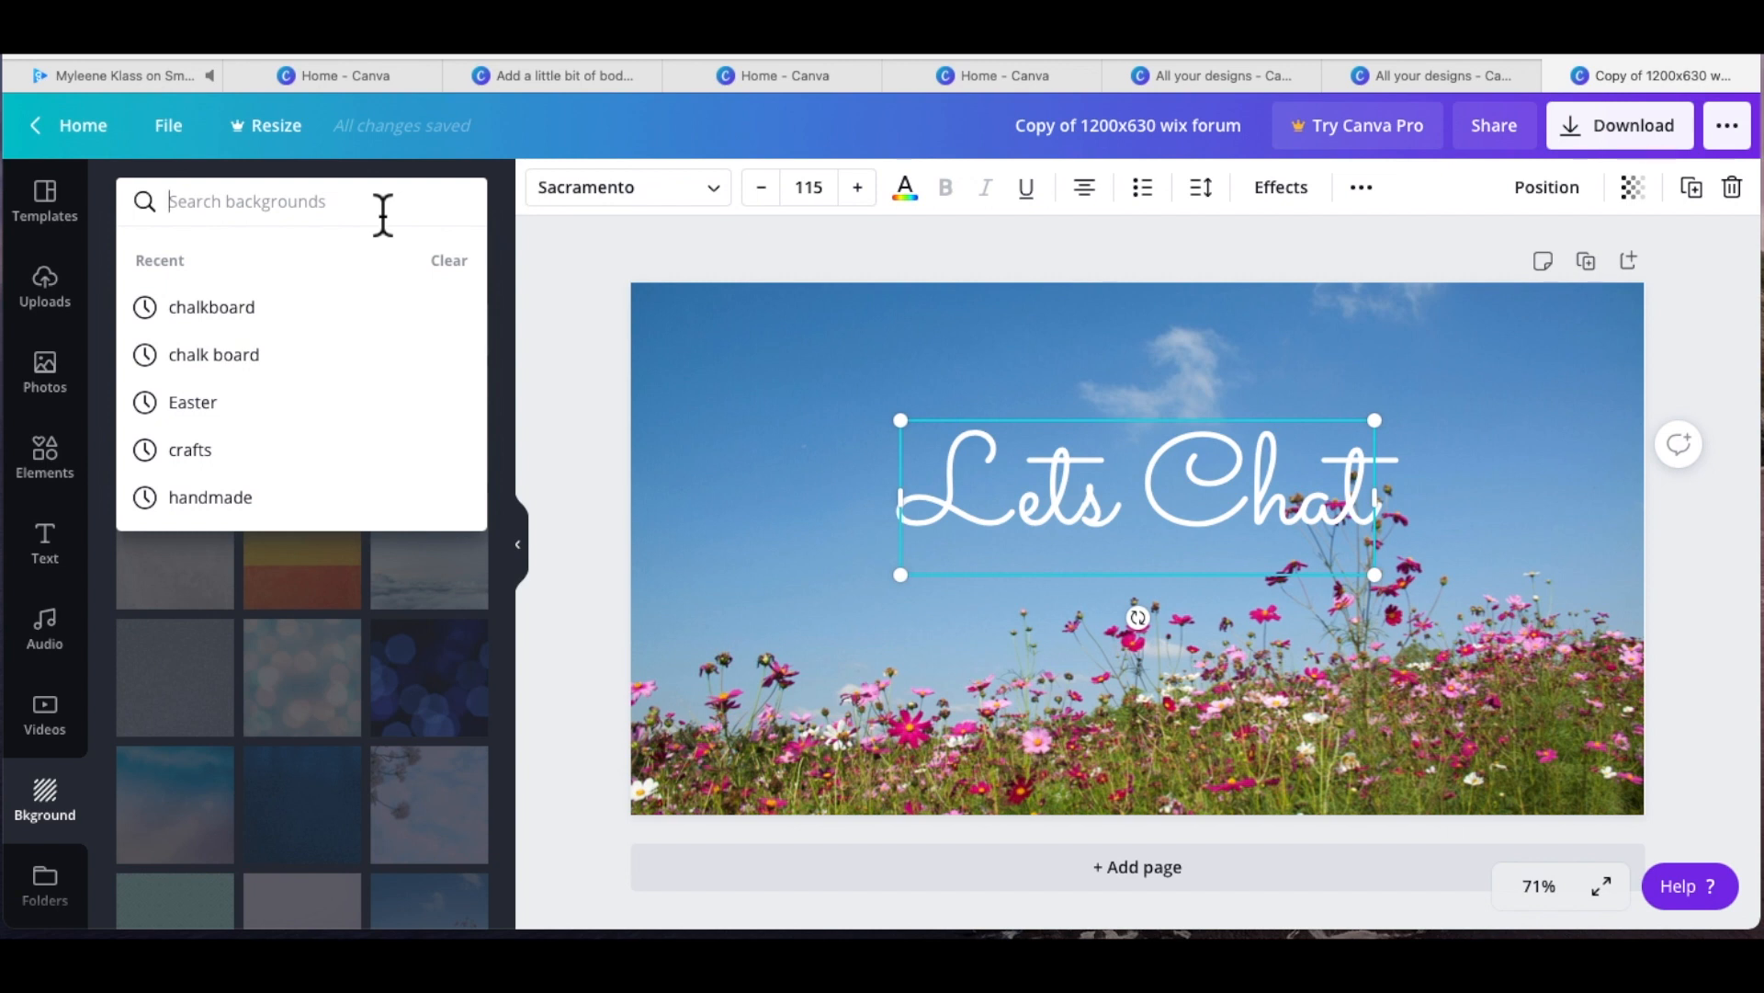
{"action": "type", "text": "clouds"}
{"action": "key", "text": "Return"}
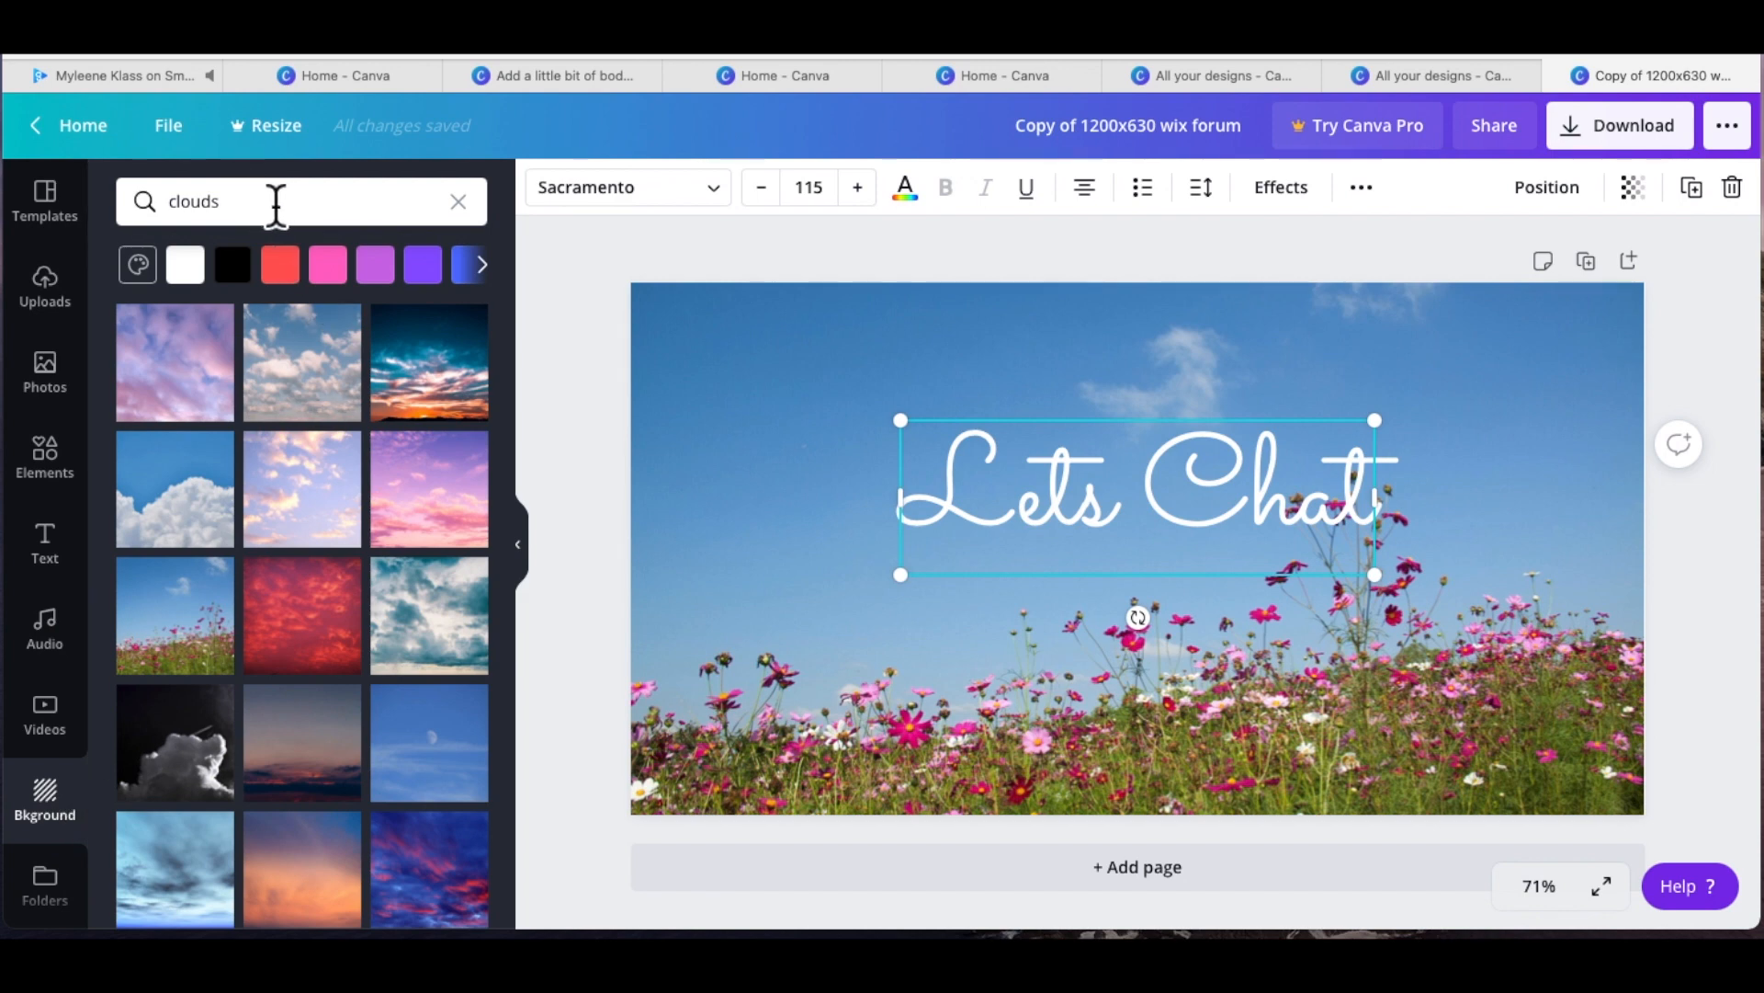
{"action": "scroll", "coordinate": [333, 552], "scroll_direction": "down", "scroll_amount": 5}
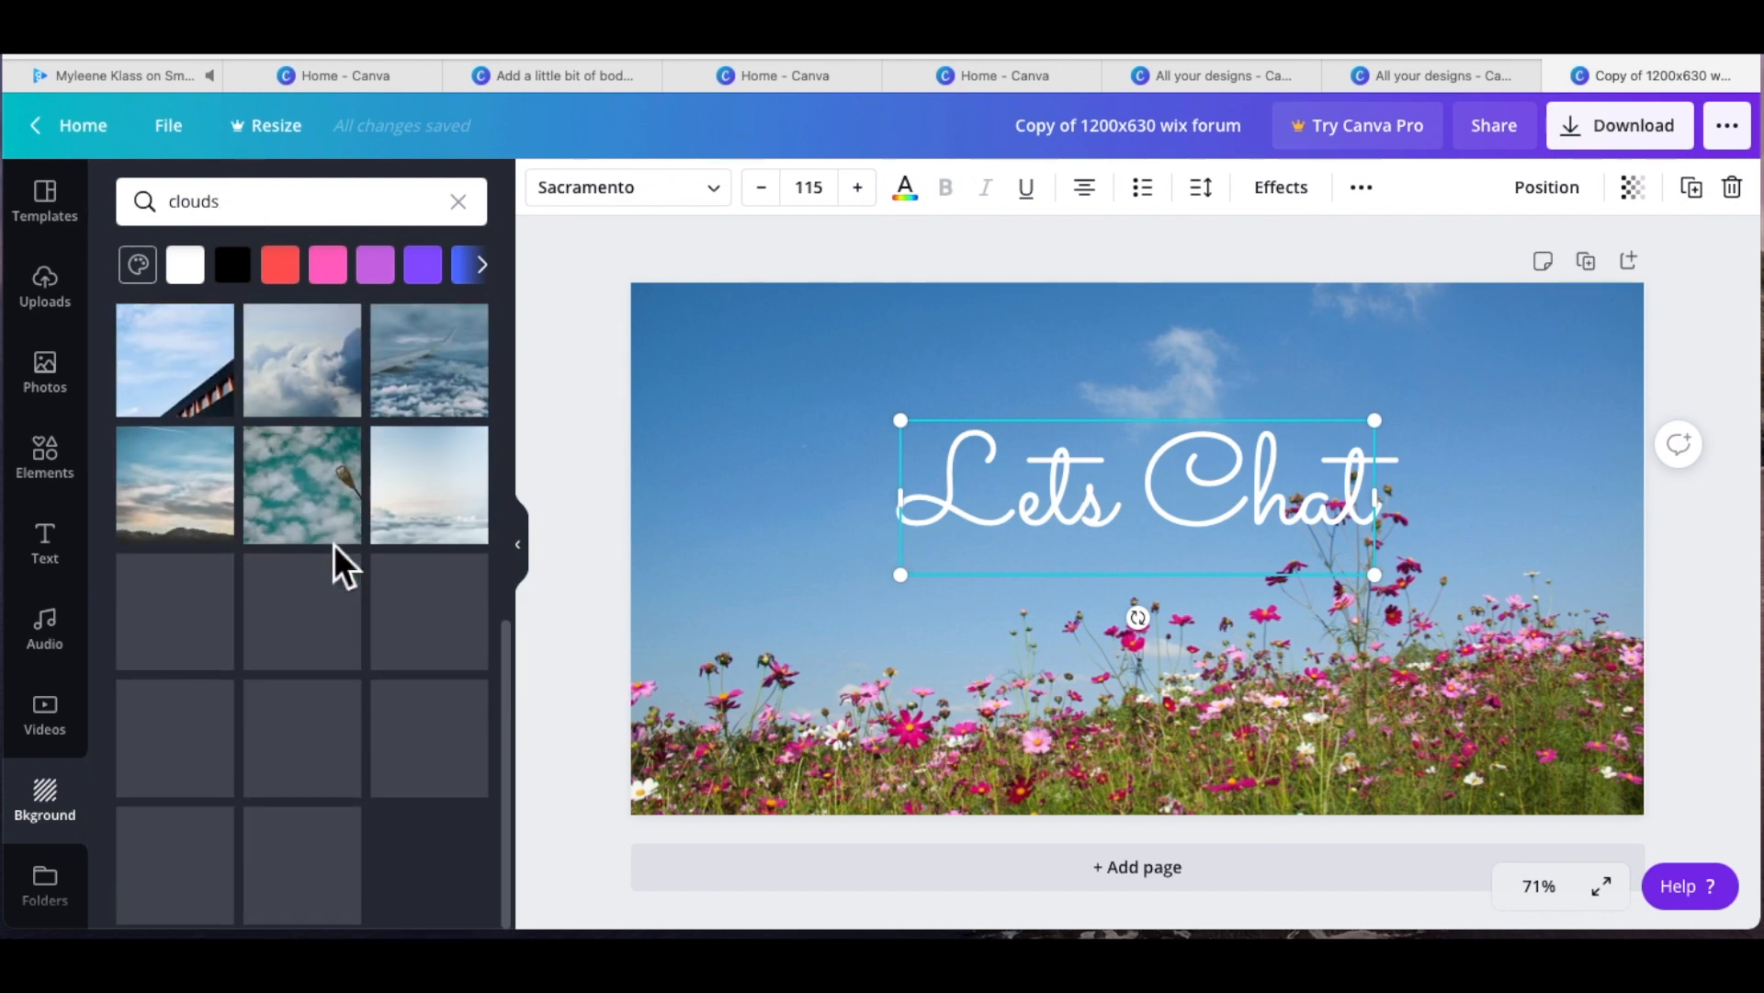
{"action": "scroll", "coordinate": [327, 441], "scroll_direction": "up", "scroll_amount": 8}
Step: Search the background library for "stars" instead of clouds
{"action": "left_click", "coordinate": [267, 204]}
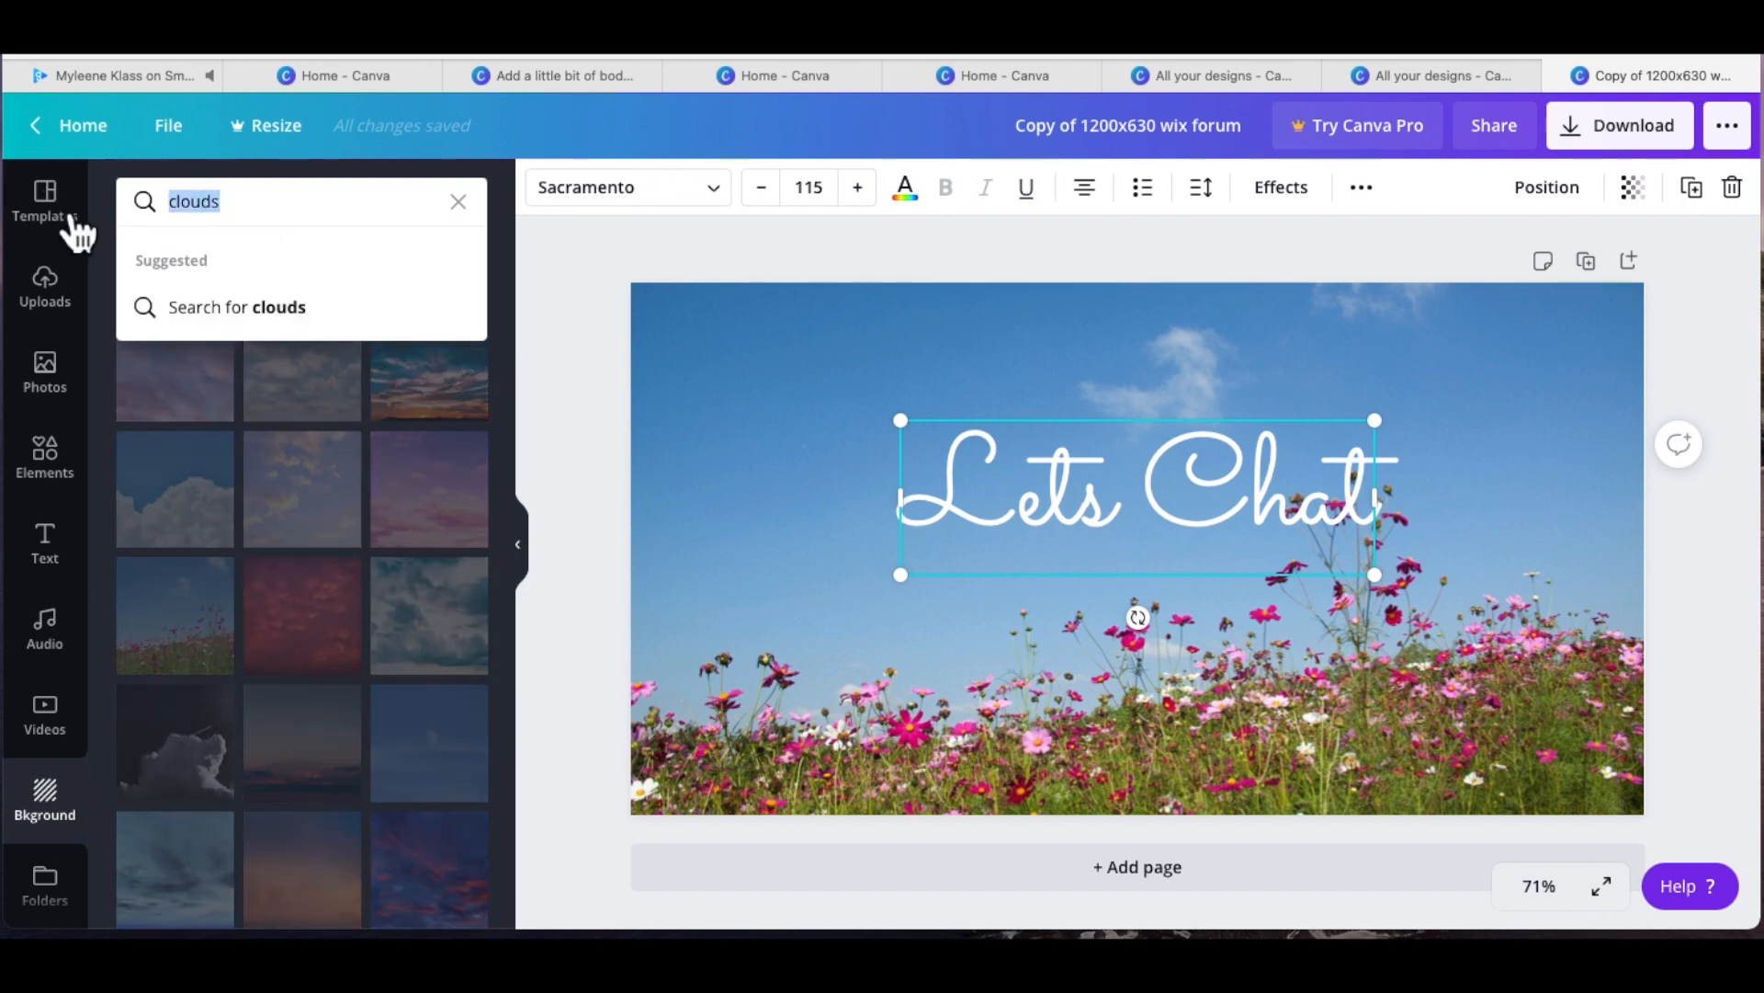
{"action": "type", "text": "stars"}
{"action": "key", "text": "Return"}
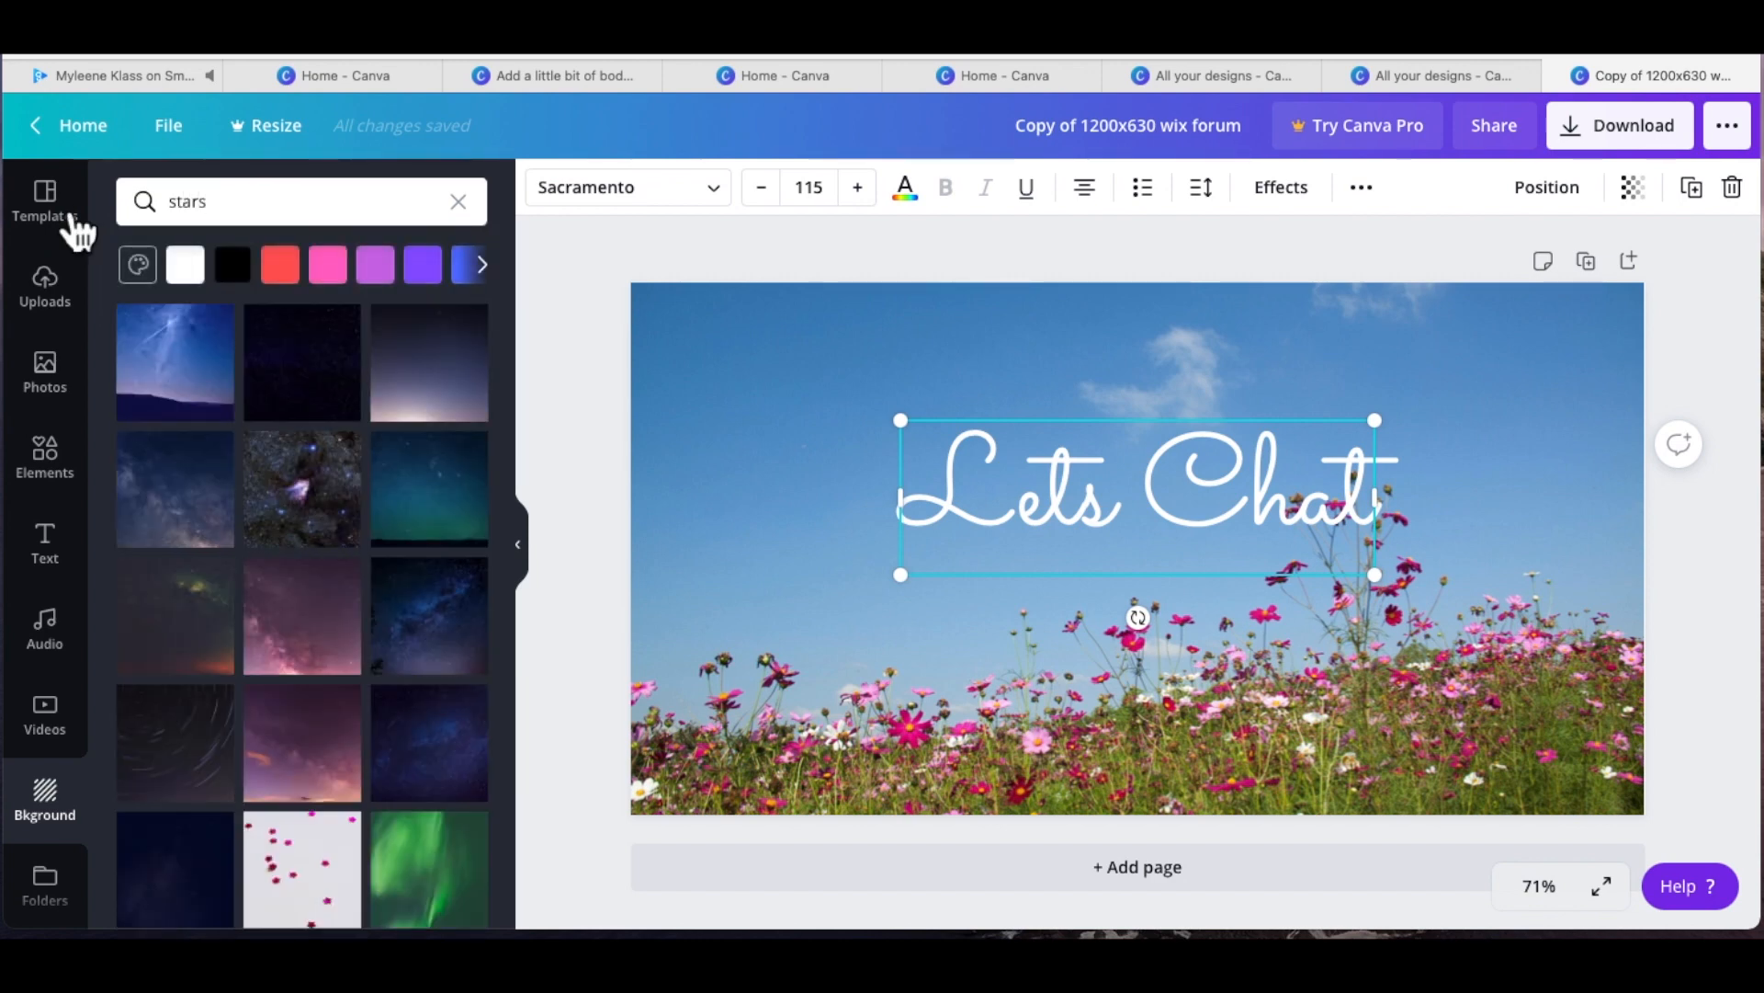
Step: Try a solid pink background on the "Lets Chat" design and undo the change
{"action": "scroll", "coordinate": [317, 556], "scroll_direction": "up", "scroll_amount": 3}
{"action": "left_click", "coordinate": [342, 278]}
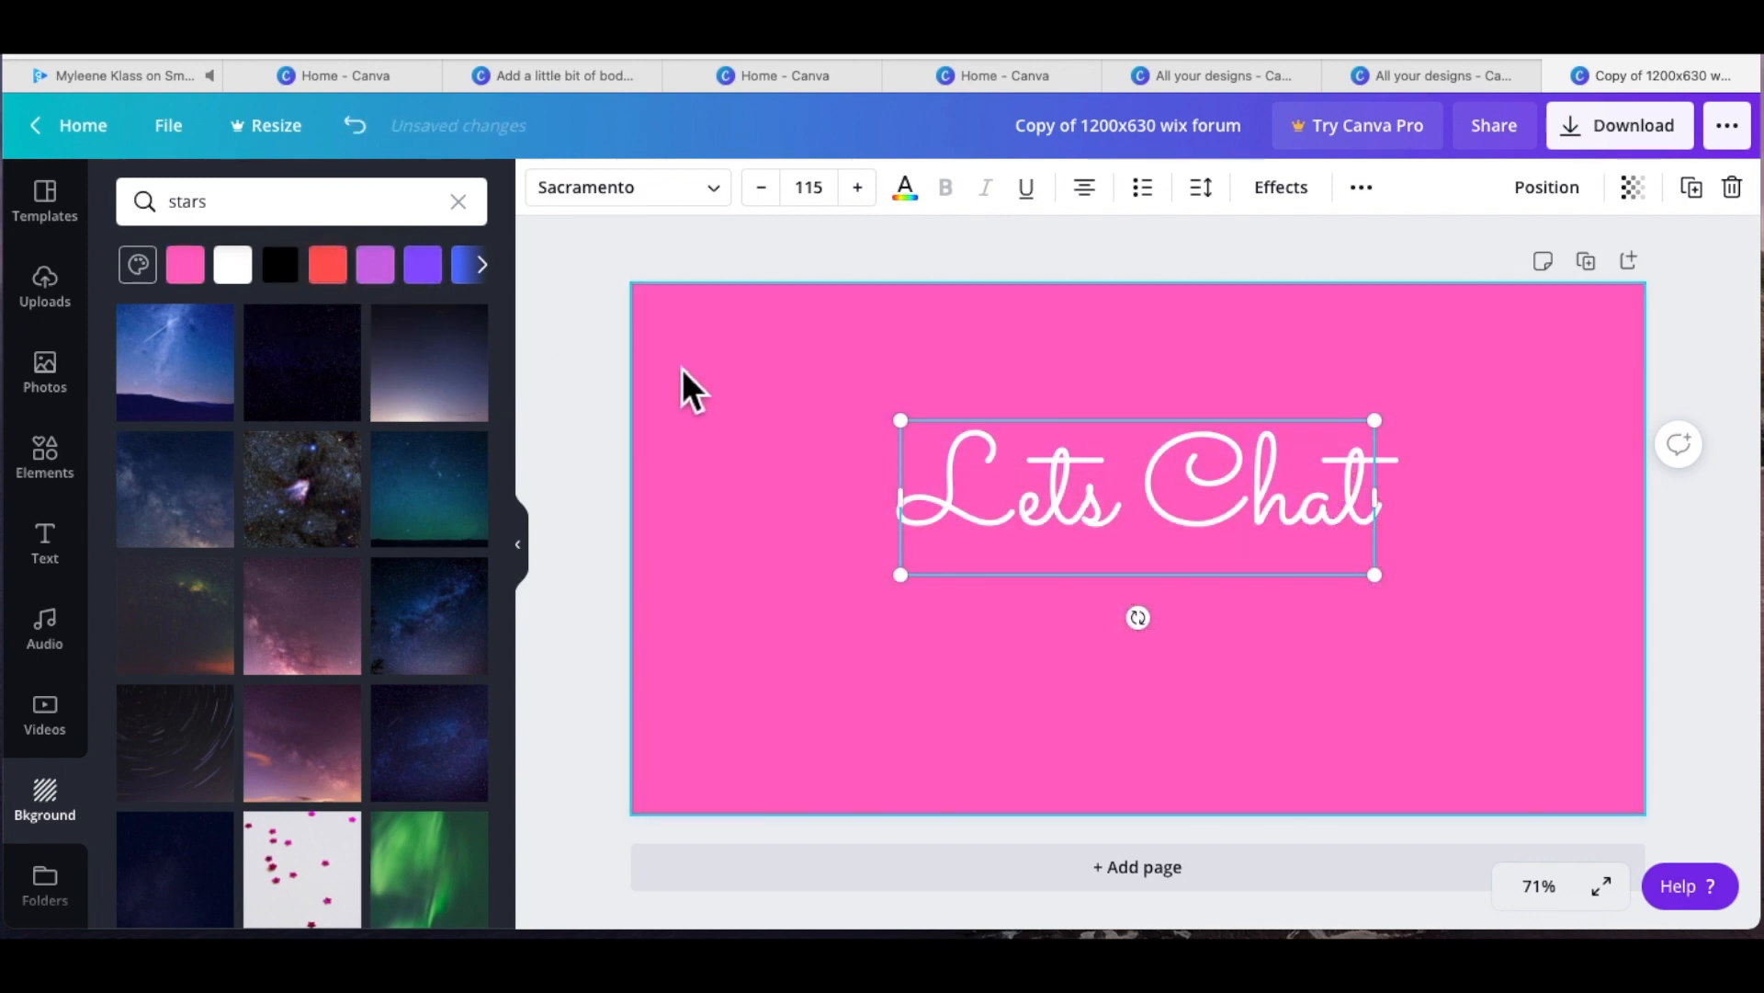
{"action": "left_click", "coordinate": [354, 127]}
{"action": "left_click", "coordinate": [621, 267]}
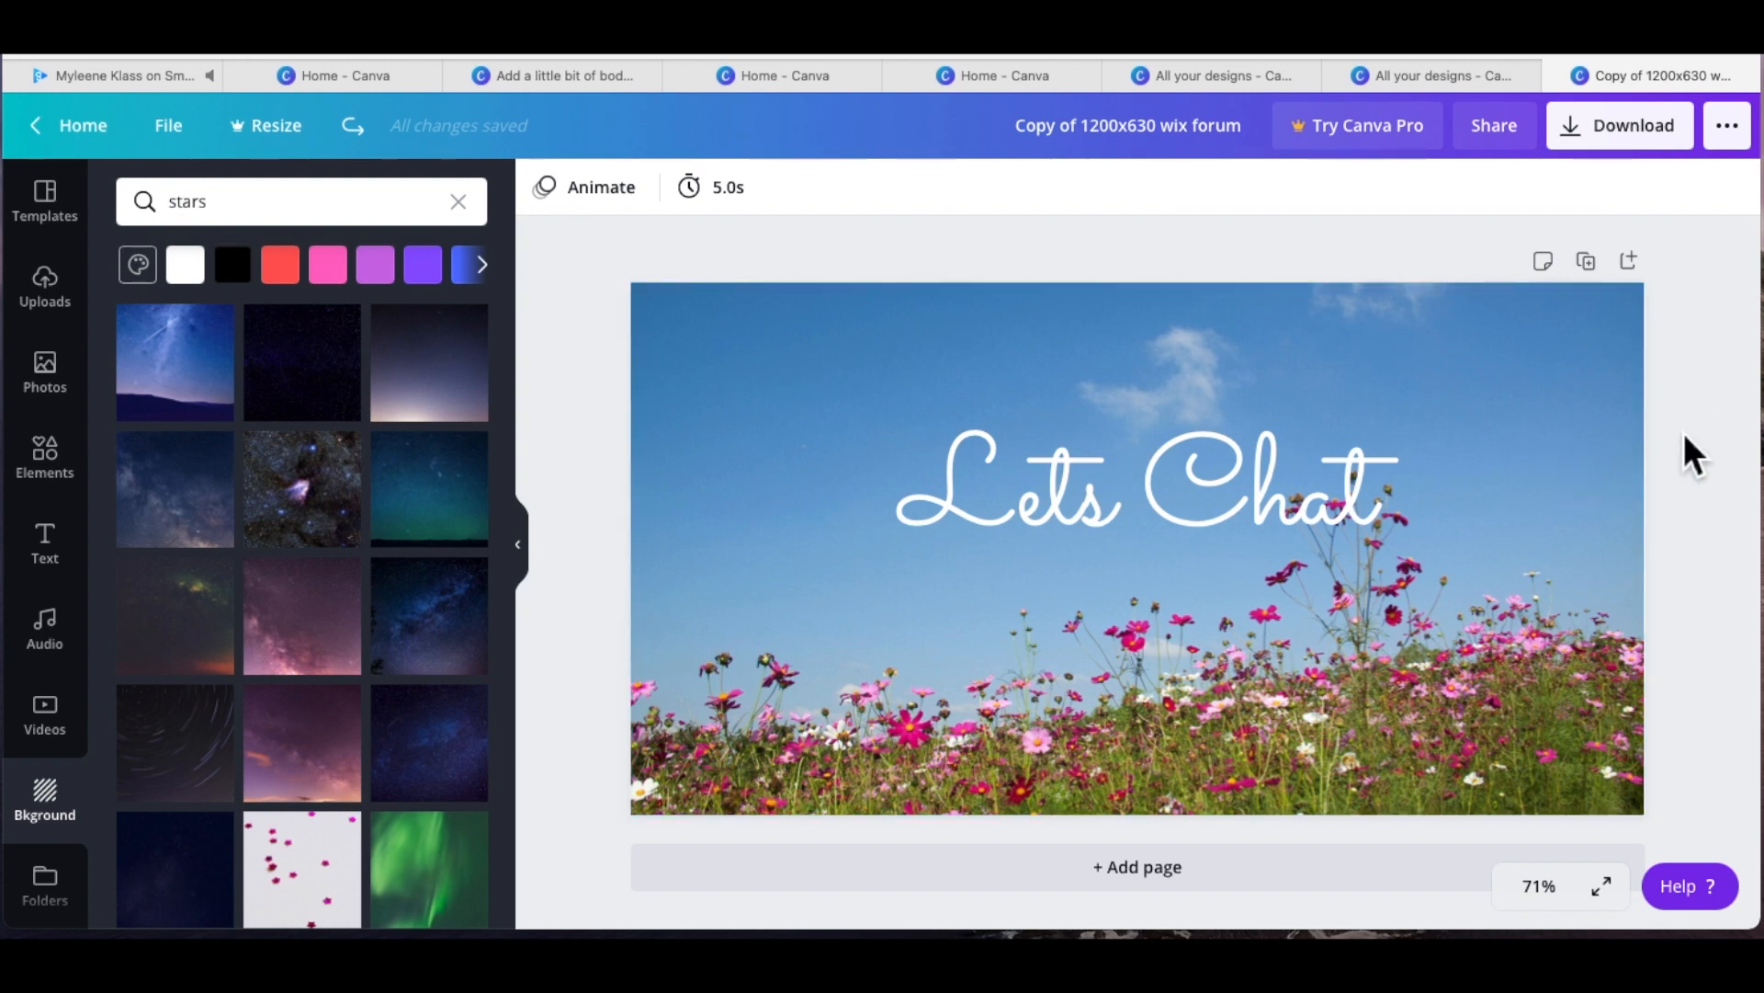
Step: Show the rulers and guides on the "Lets Chat" design
{"action": "left_click", "coordinate": [168, 126]}
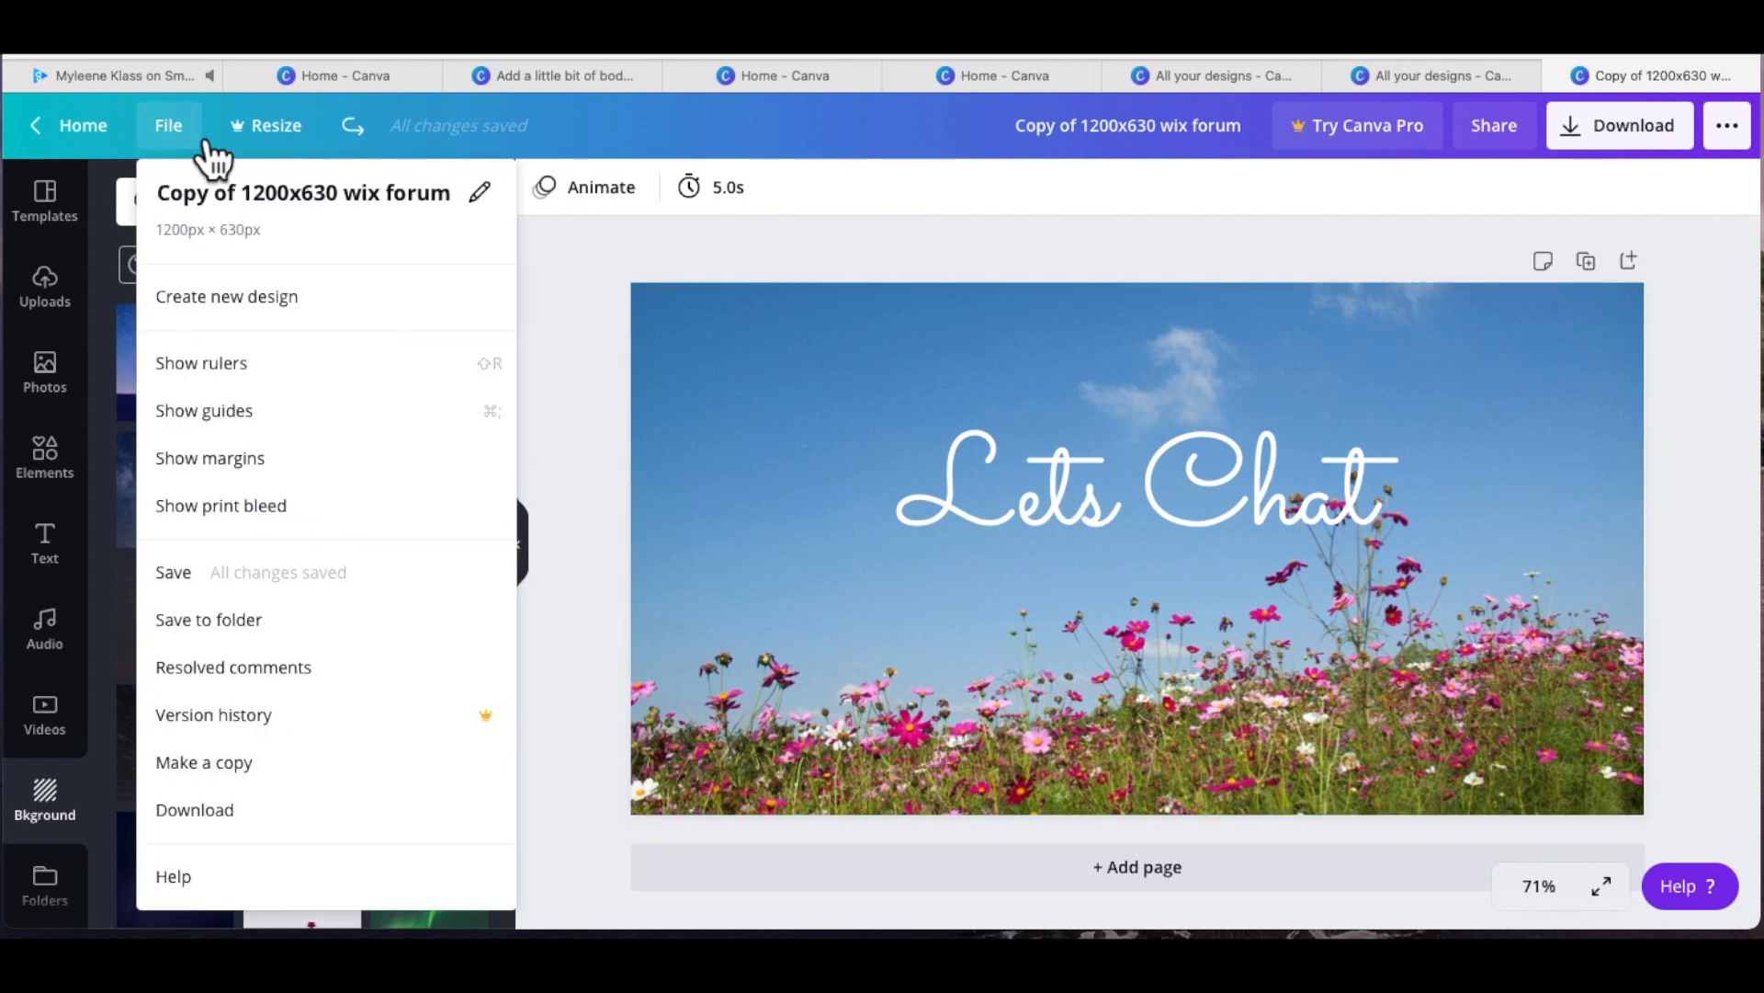
{"action": "left_click", "coordinate": [189, 142]}
{"action": "left_click", "coordinate": [189, 146]}
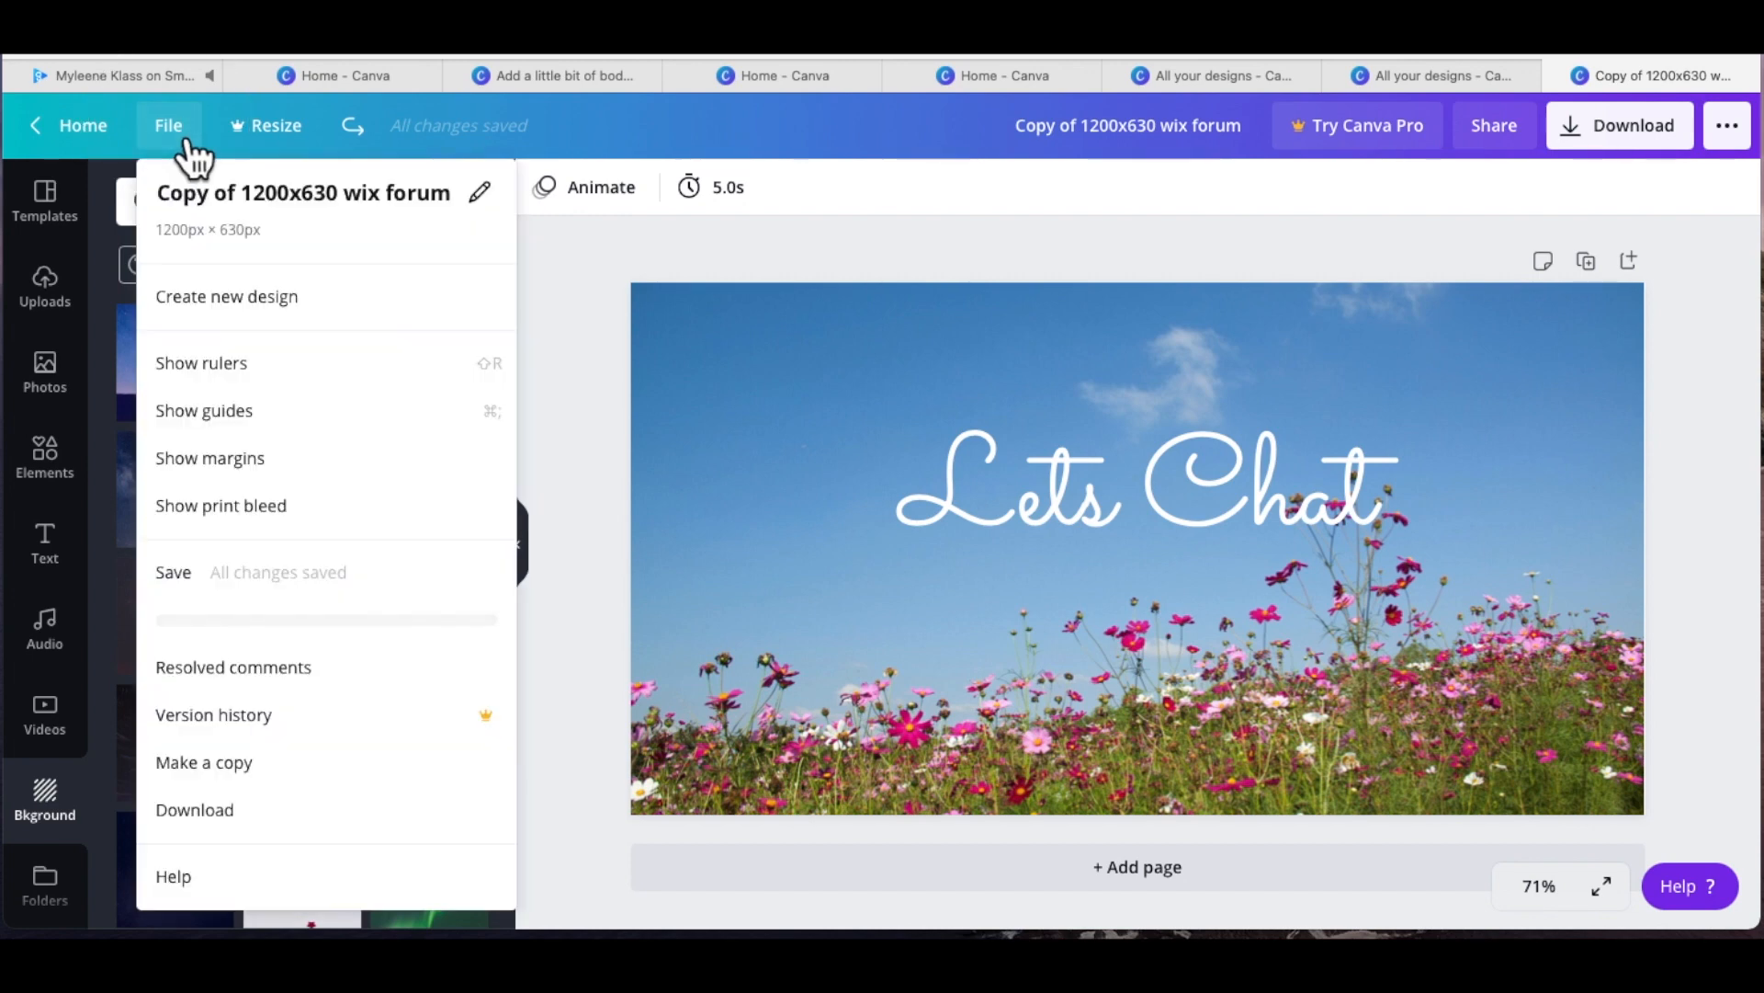
{"action": "left_click", "coordinate": [235, 378]}
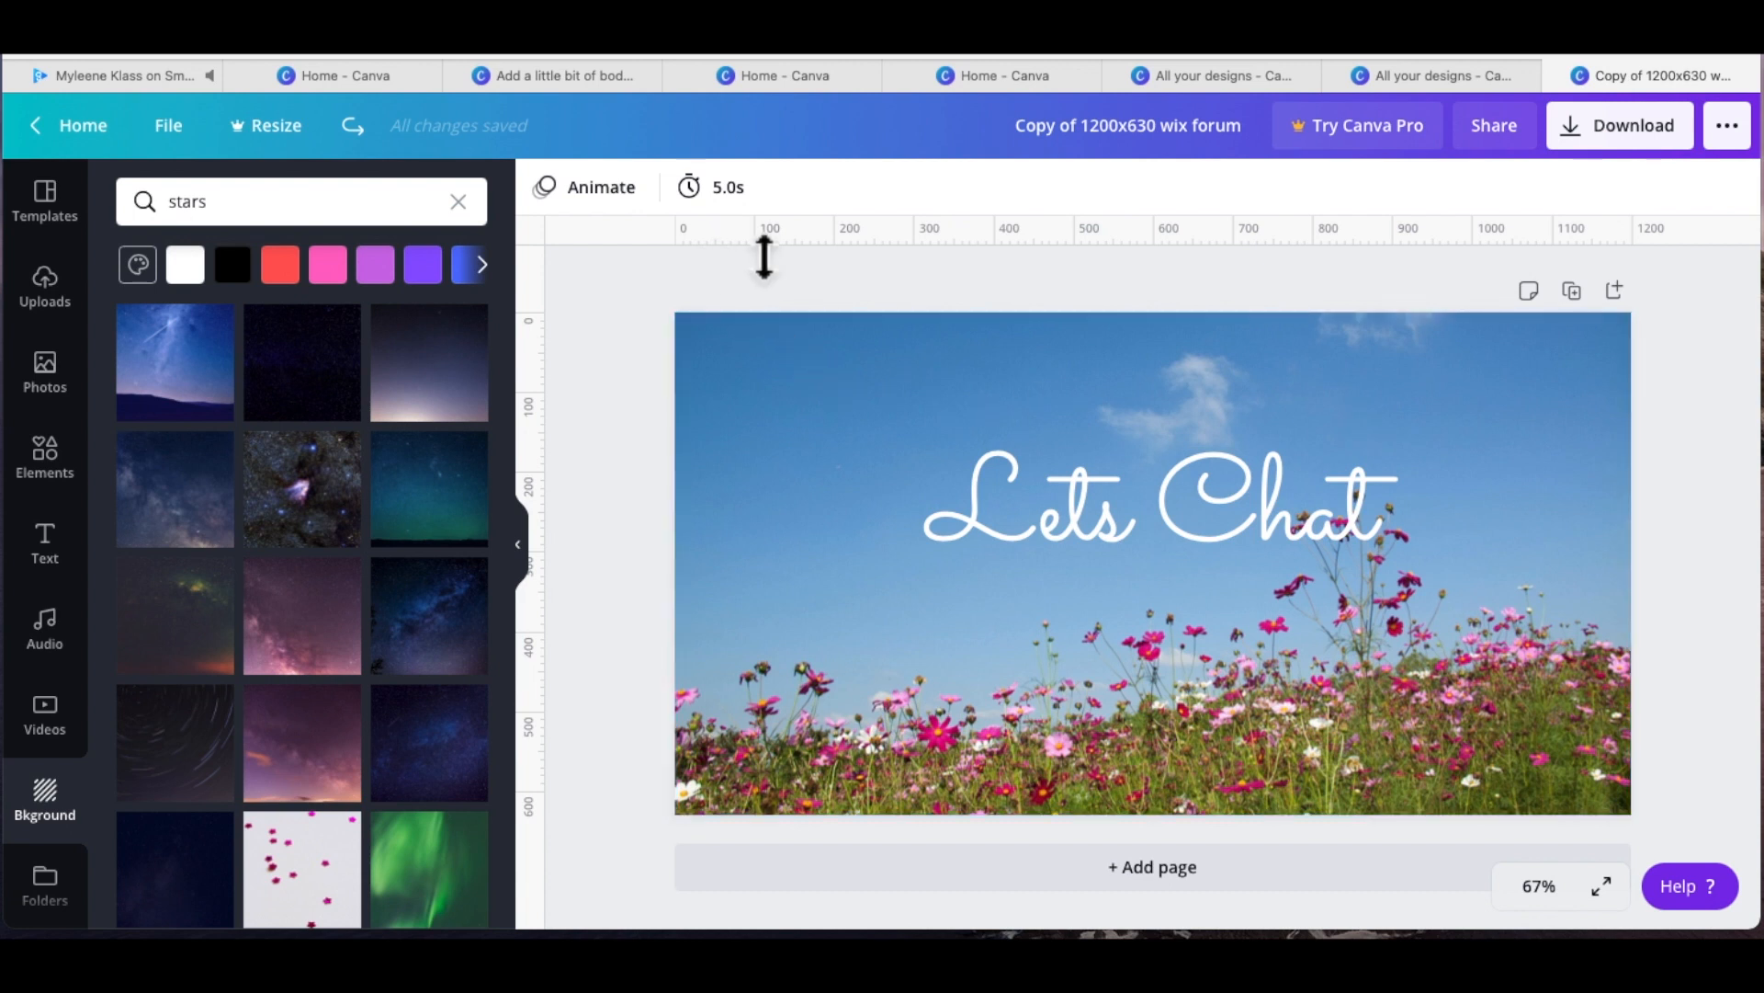
{"action": "left_click", "coordinate": [217, 162]}
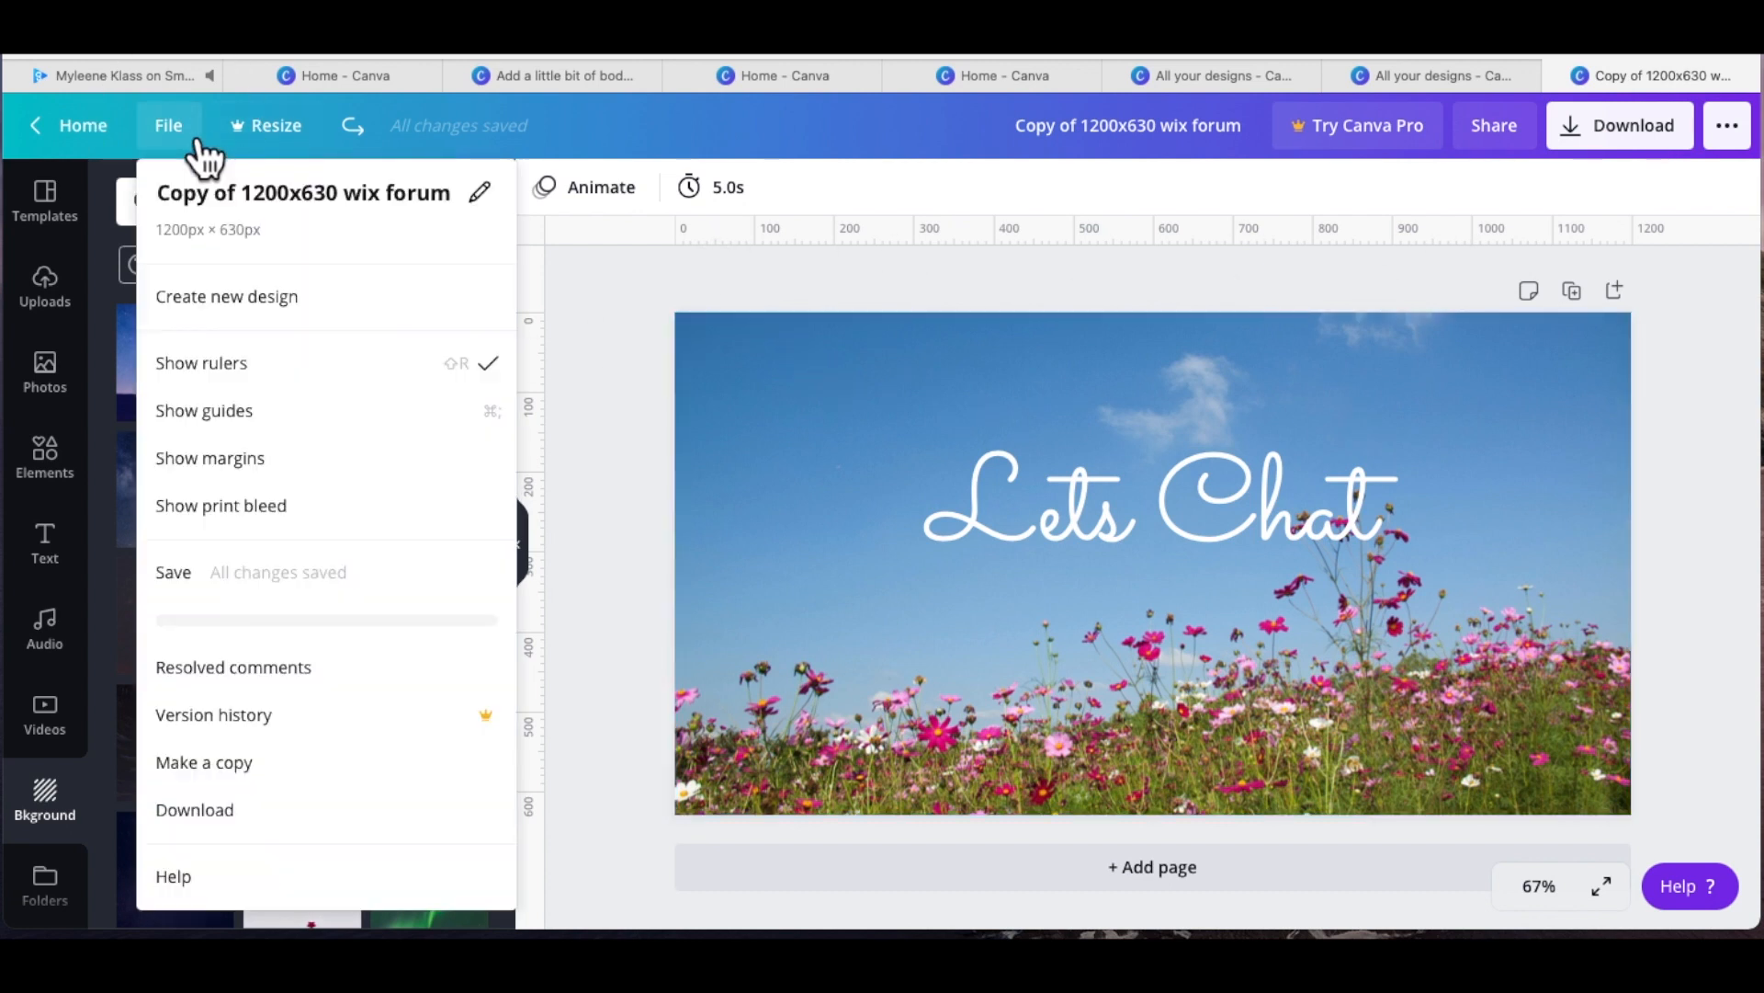
{"action": "left_click", "coordinate": [250, 439]}
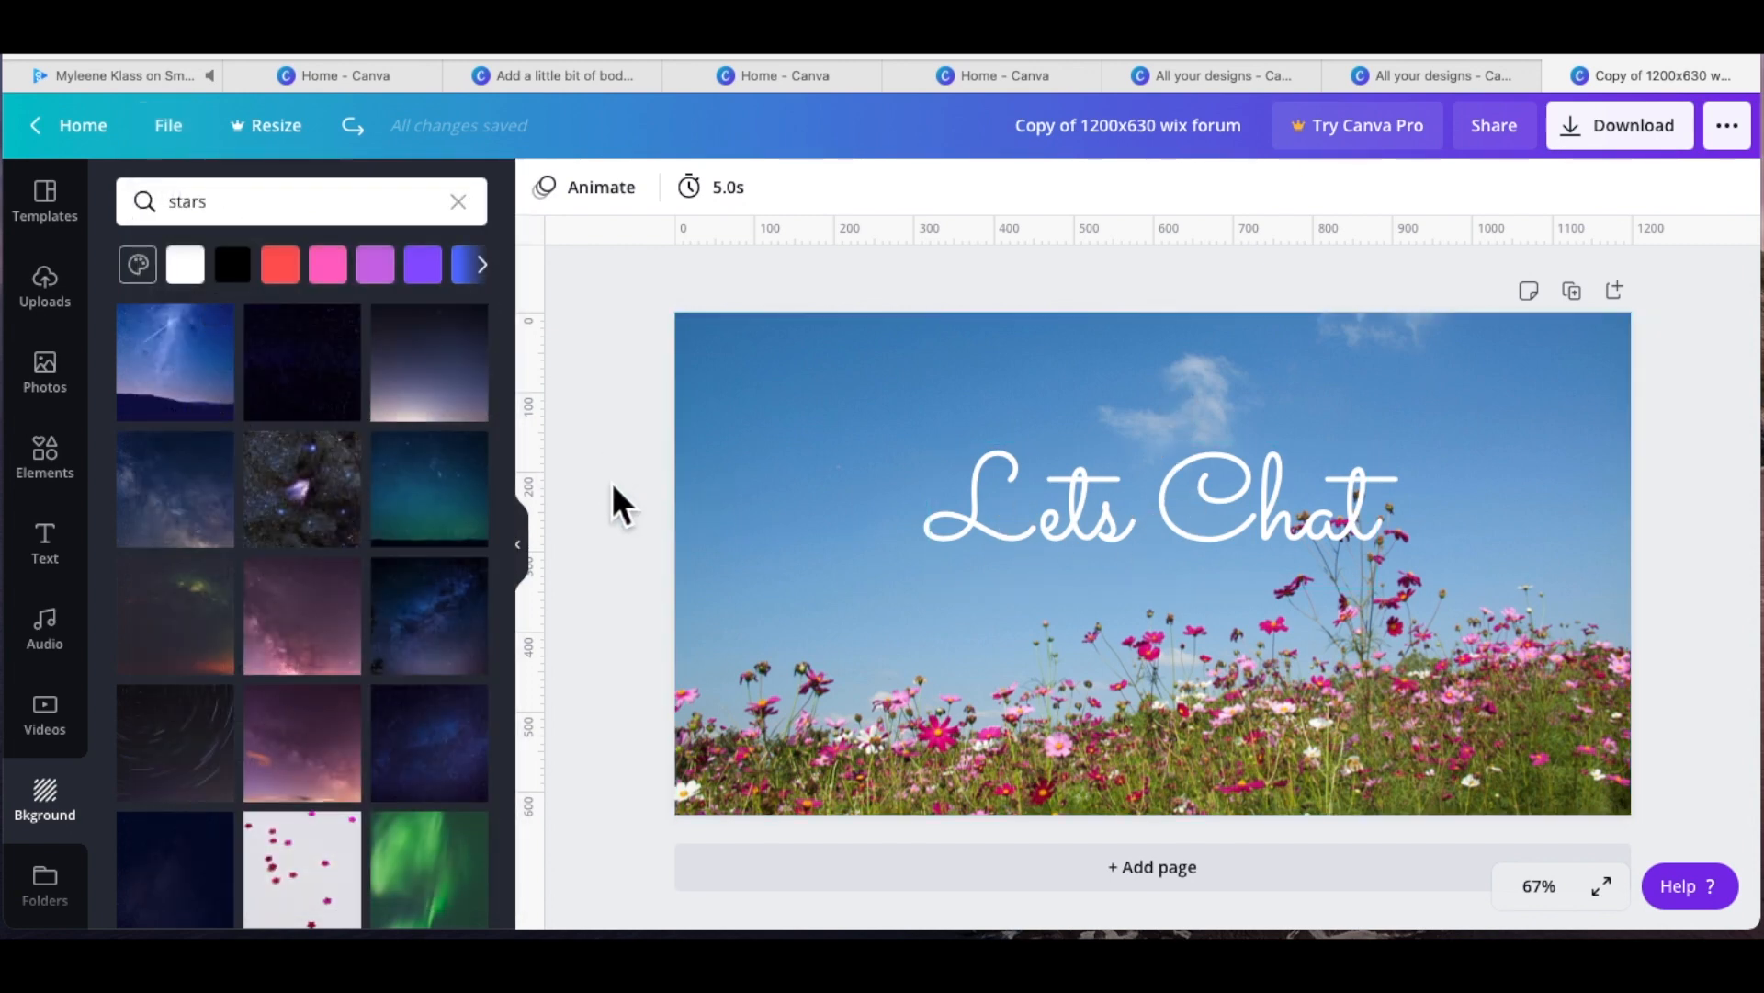
Step: Place two vertical and two horizontal guides framing the "Lets Chat" text, with the upper one at about 163
{"action": "left_click_drag", "start_coordinate": [537, 455], "coordinate": [926, 461]}
{"action": "left_click_drag", "start_coordinate": [544, 443], "coordinate": [1403, 466]}
{"action": "left_click_drag", "start_coordinate": [1156, 230], "coordinate": [1176, 588]}
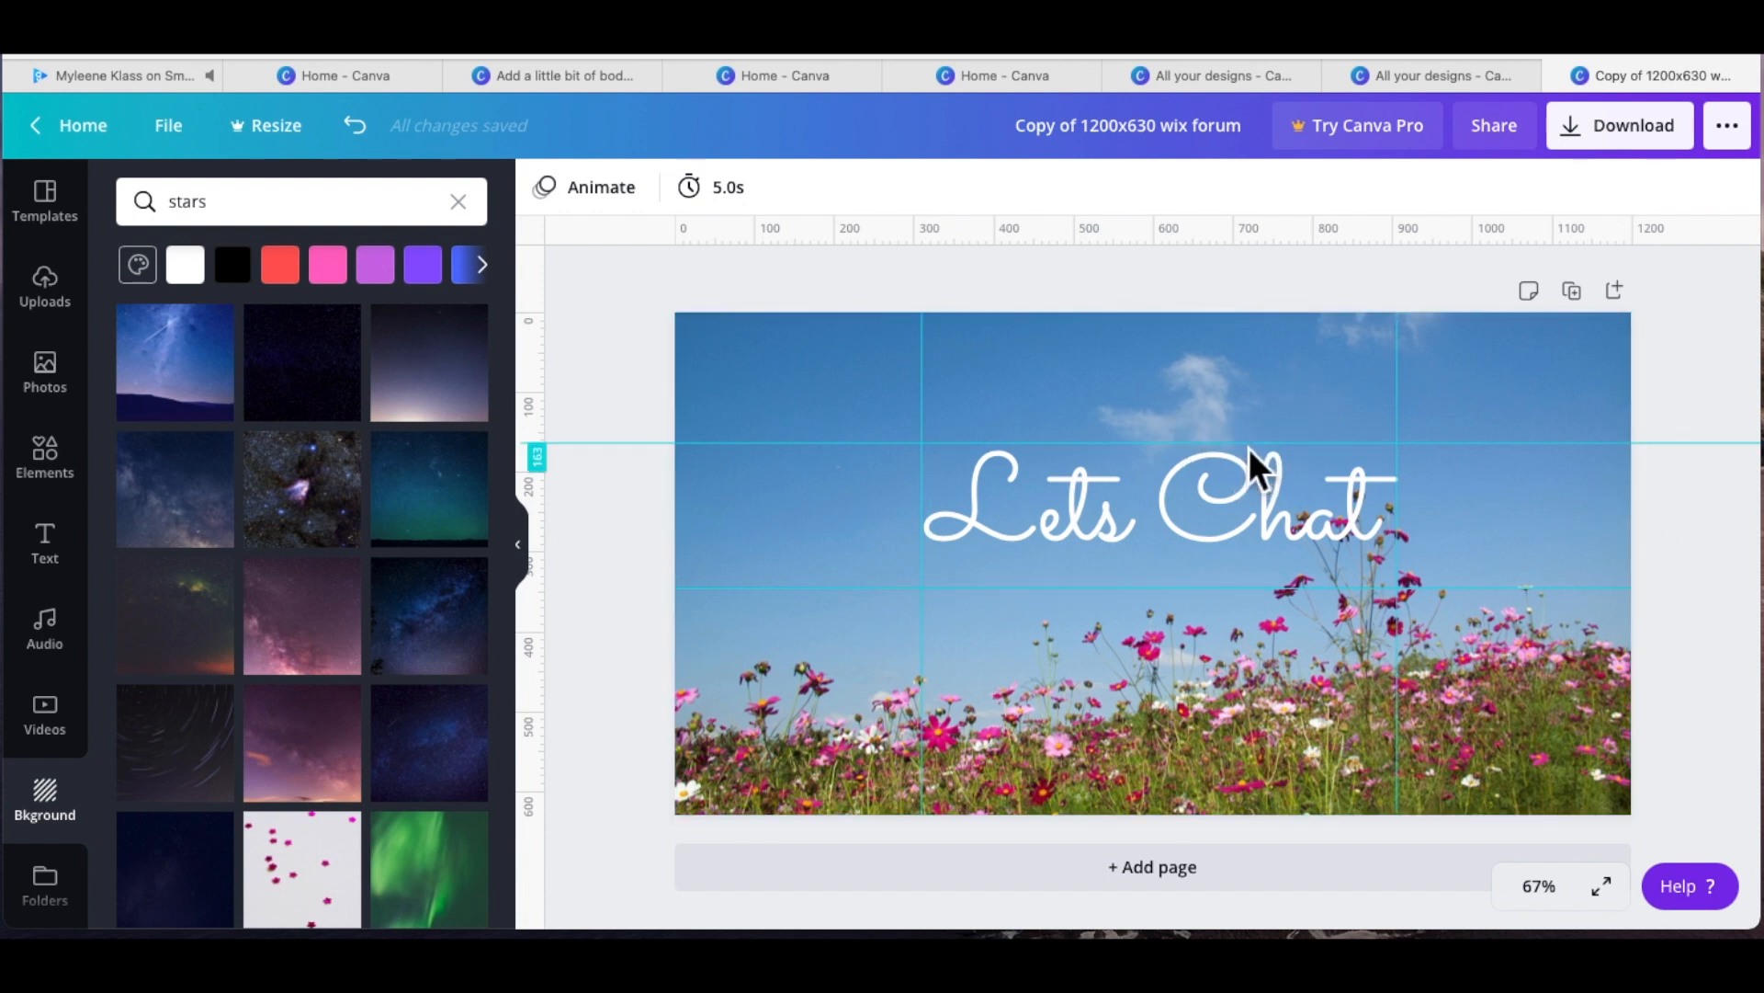
Step: Remove all four guides around the "Lets Chat" text by moving them off the page
{"action": "left_click", "coordinate": [813, 447]}
{"action": "left_click_drag", "start_coordinate": [813, 447], "coordinate": [836, 243]}
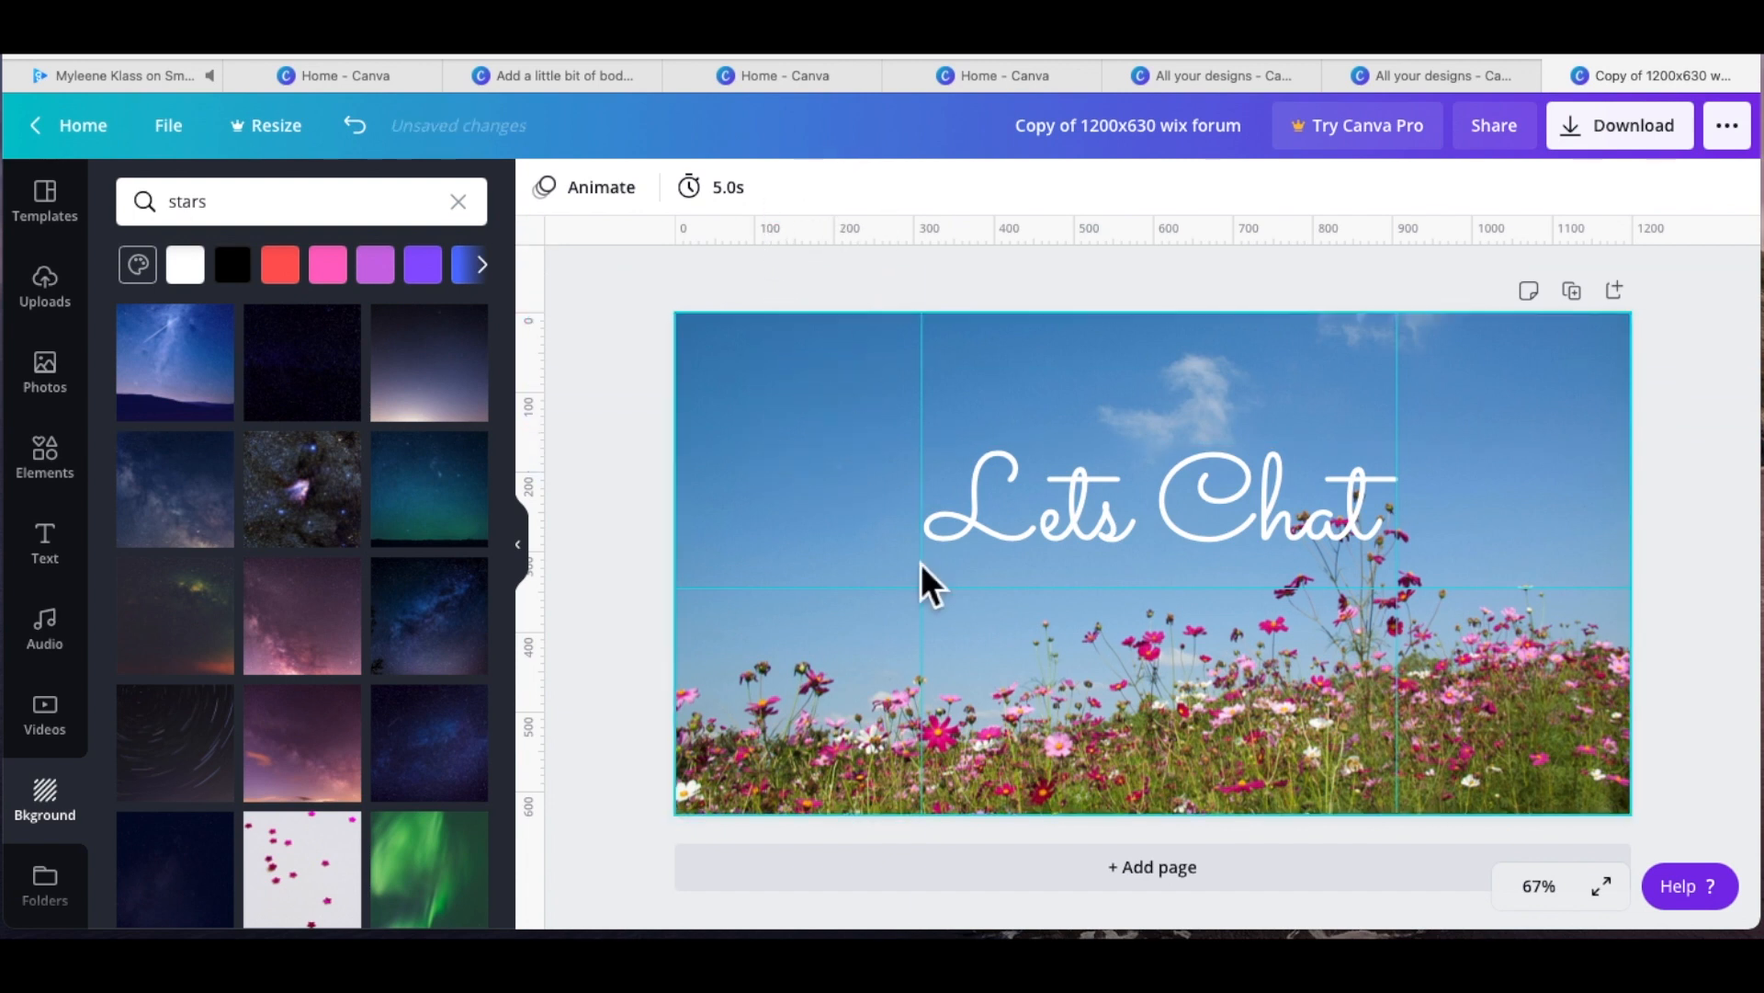
{"action": "left_click_drag", "start_coordinate": [852, 588], "coordinate": [908, 219]}
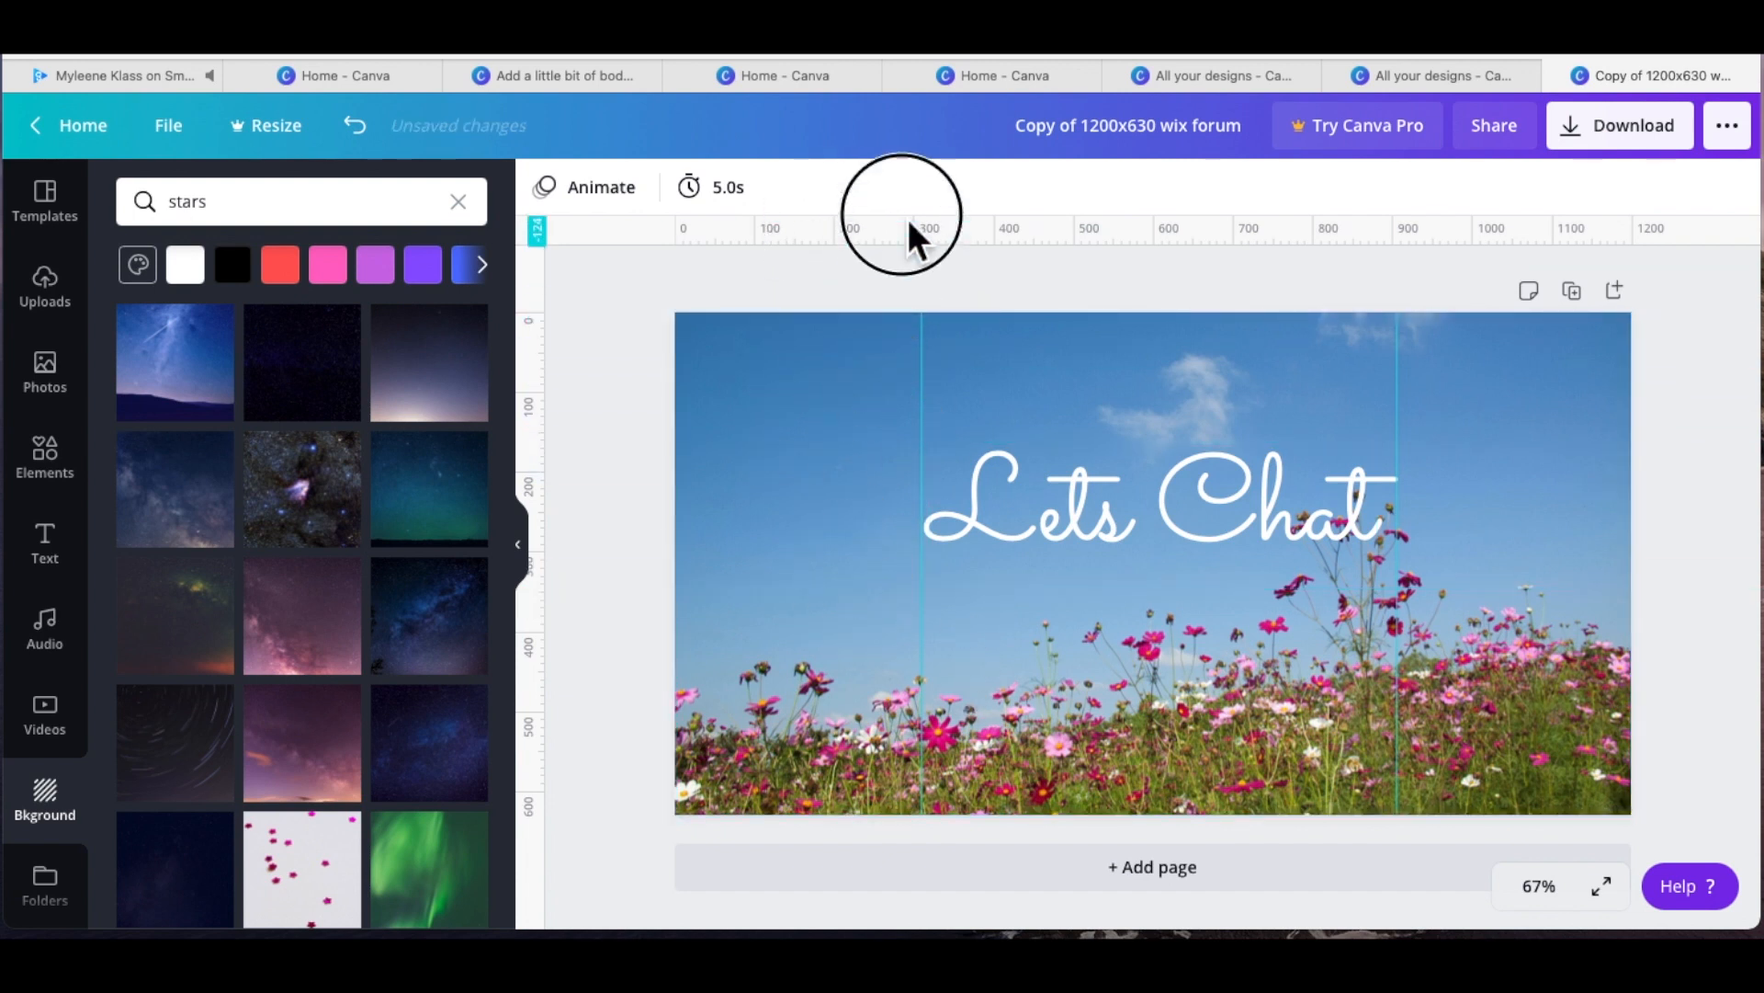
{"action": "left_click_drag", "start_coordinate": [930, 419], "coordinate": [560, 436]}
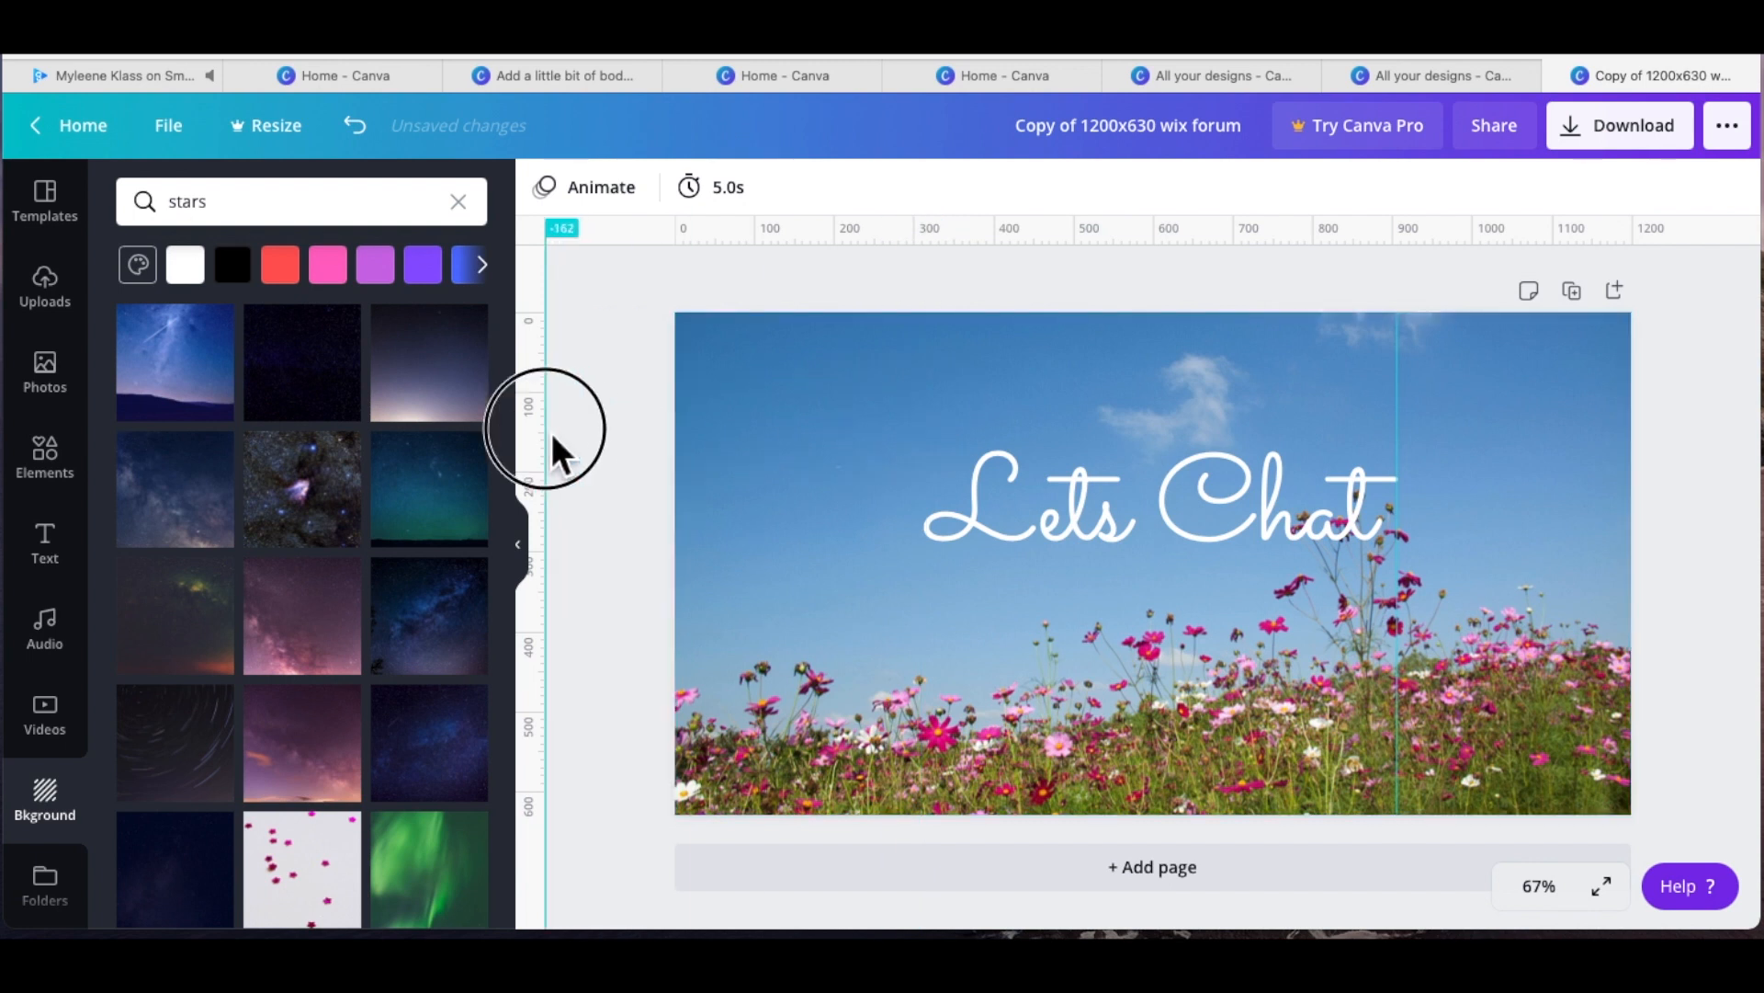
{"action": "left_click_drag", "start_coordinate": [1405, 428], "coordinate": [1685, 535]}
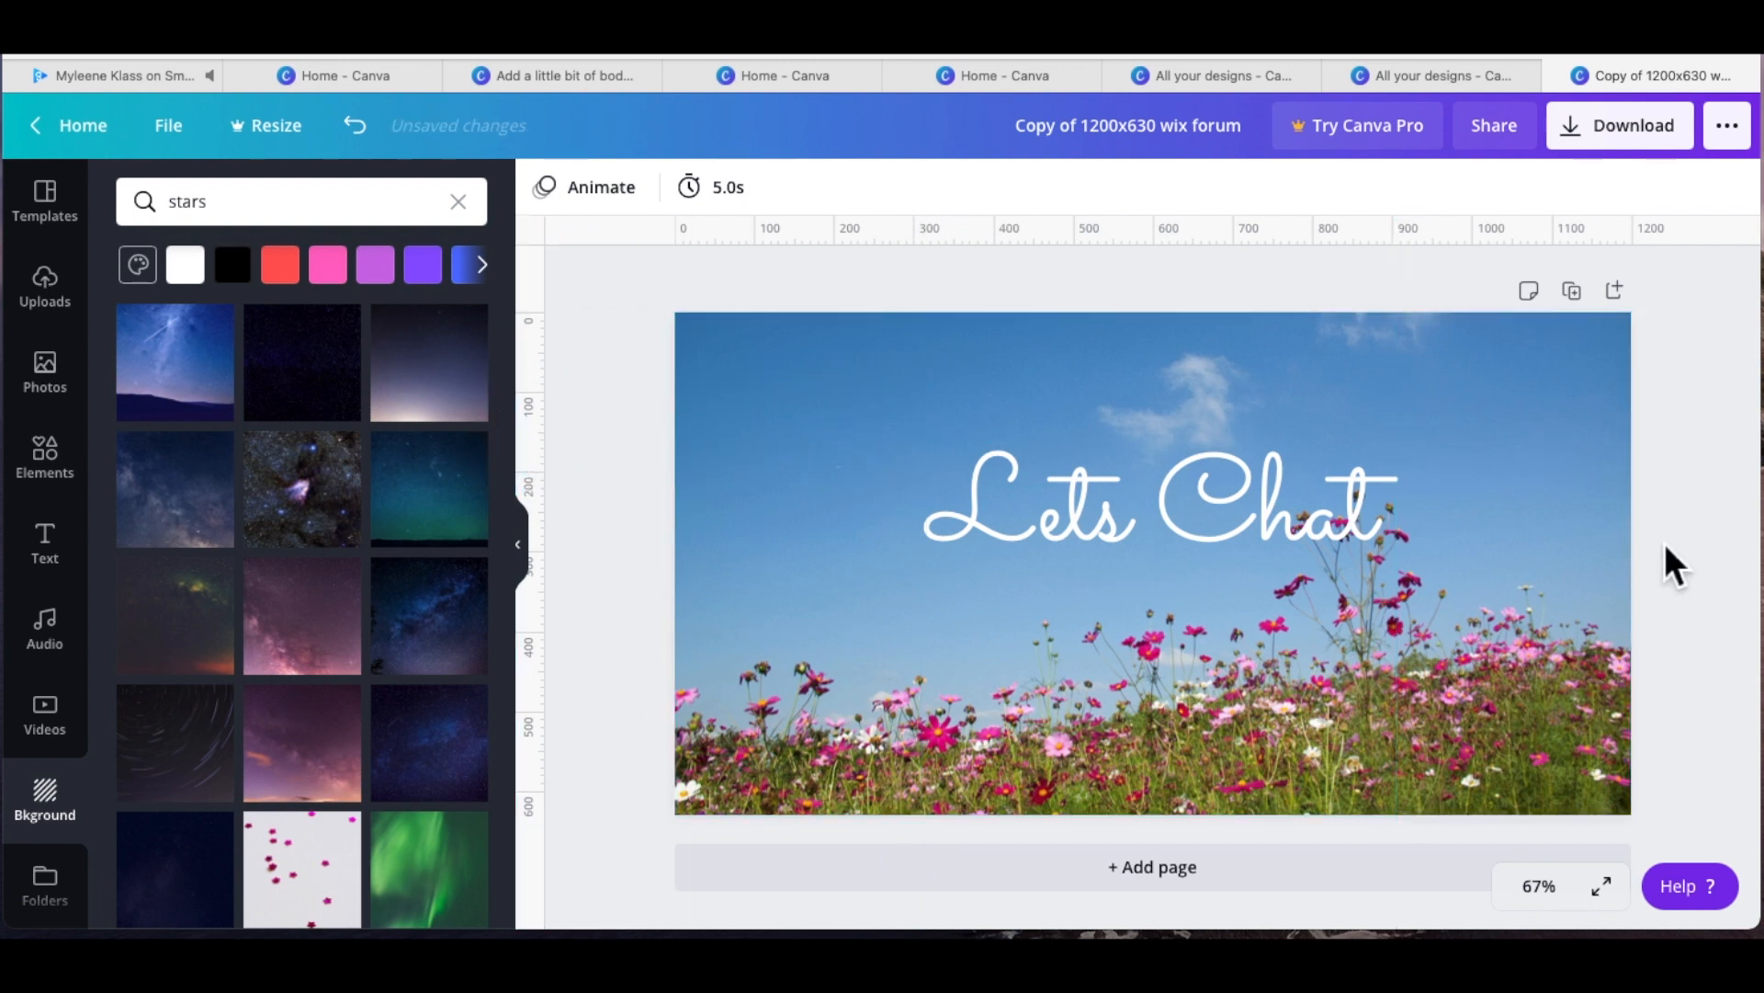